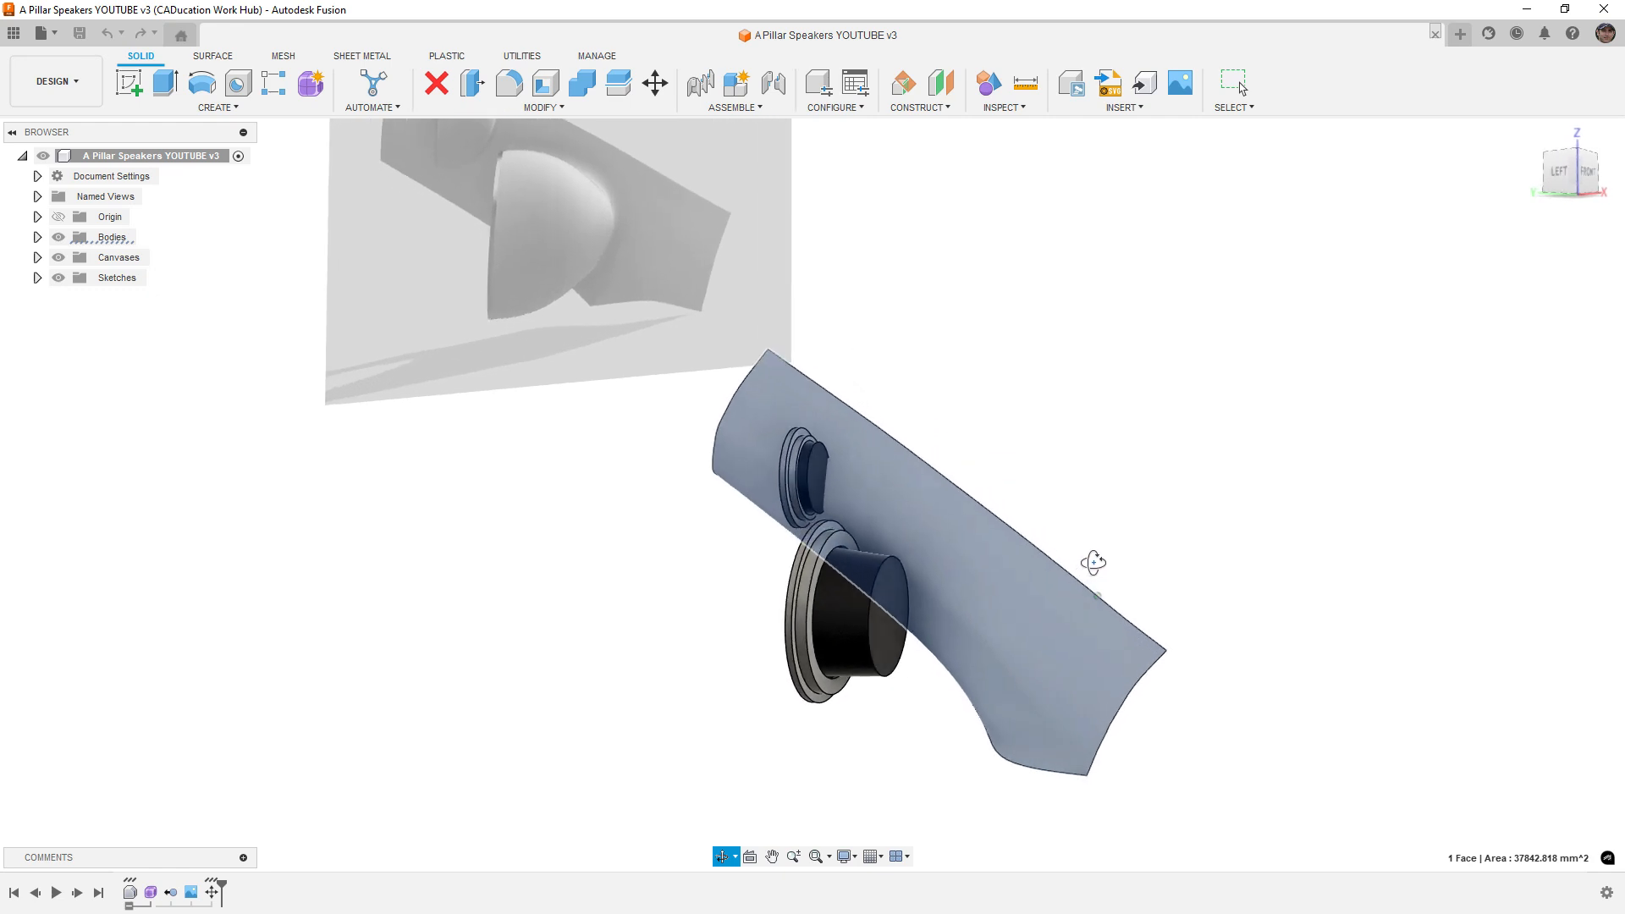
Step: Clear the face selection, hide the reference canvases and expand the list of bodies
{"action": "key", "text": "Escape"}
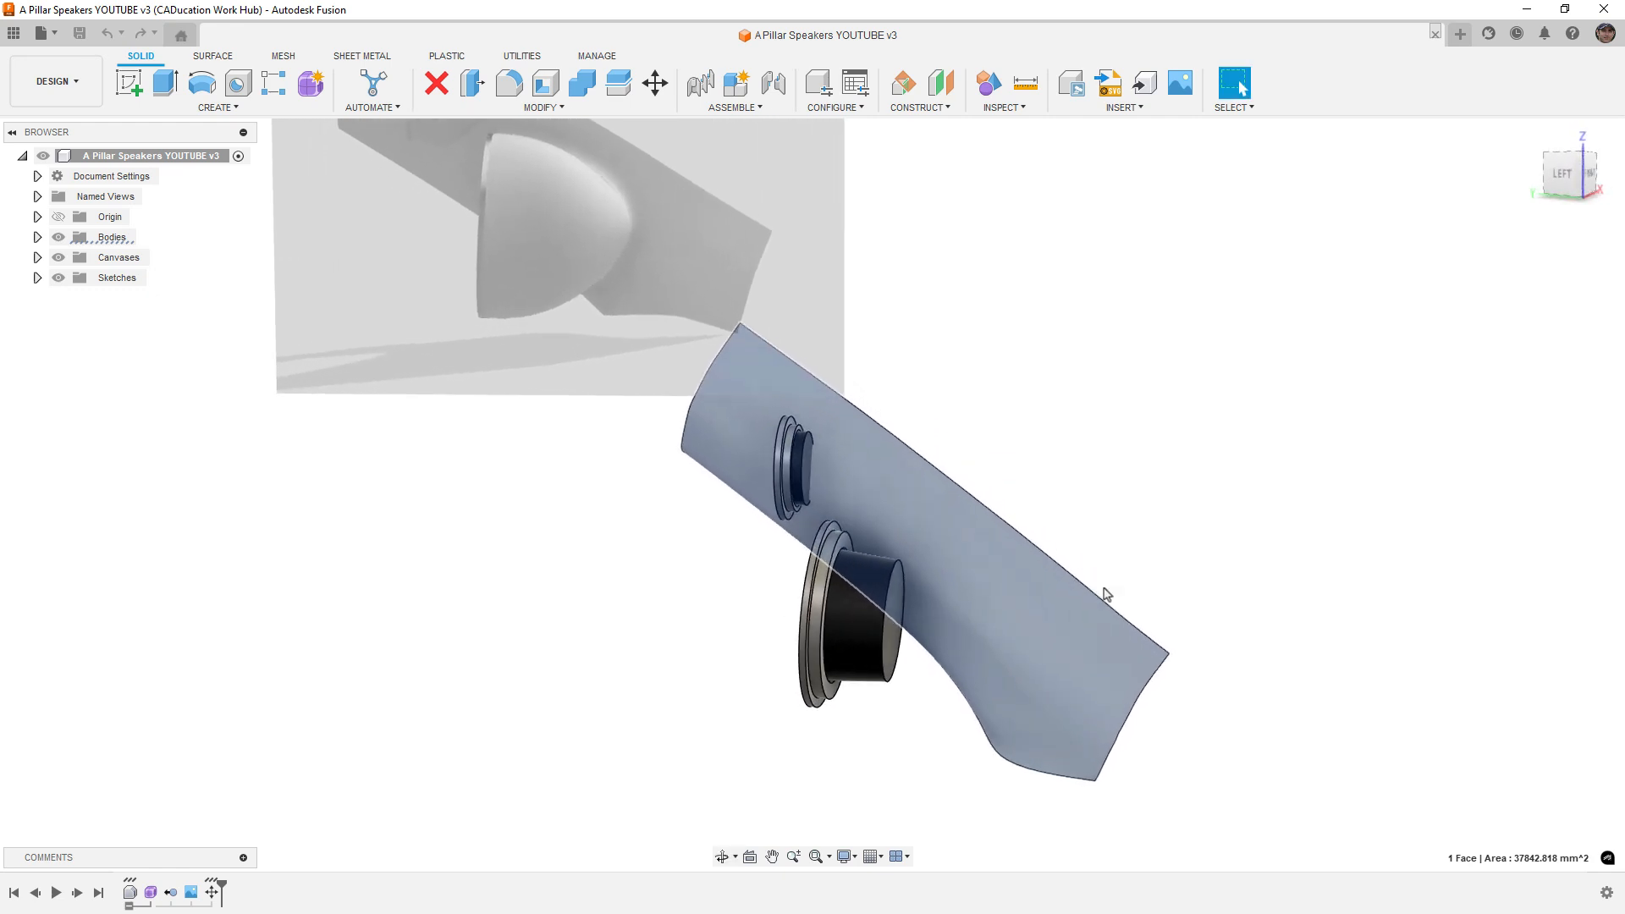
{"action": "scroll", "coordinate": [1094, 627], "scroll_direction": "down", "scroll_amount": 3}
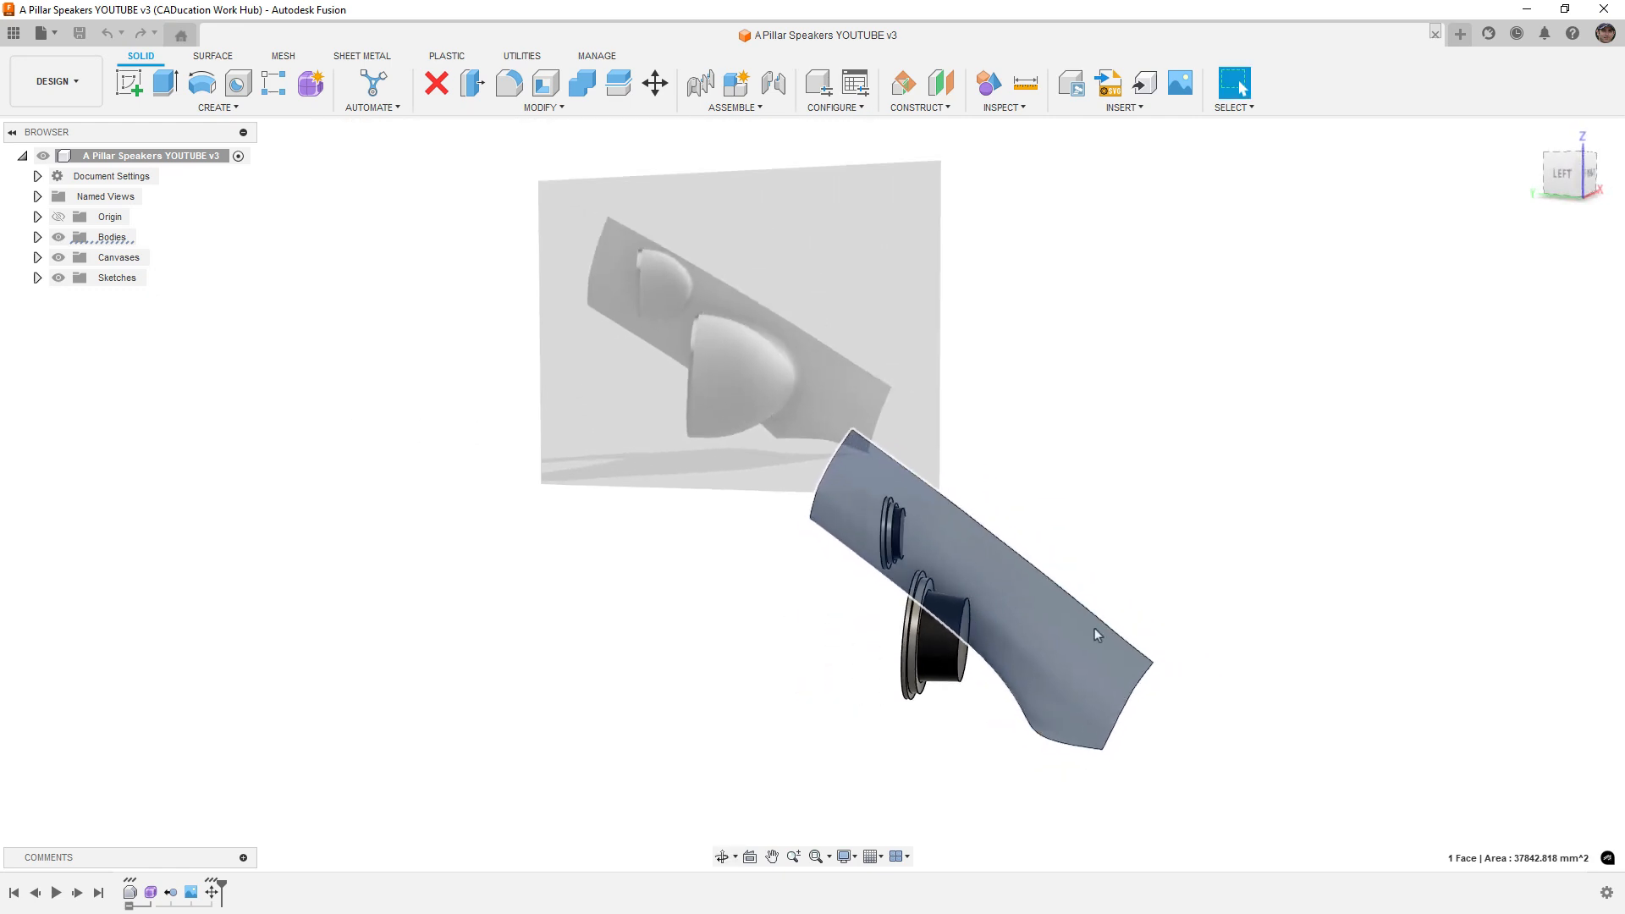
{"action": "middle_click_drag", "start_coordinate": [1077, 533], "coordinate": [1087, 557]}
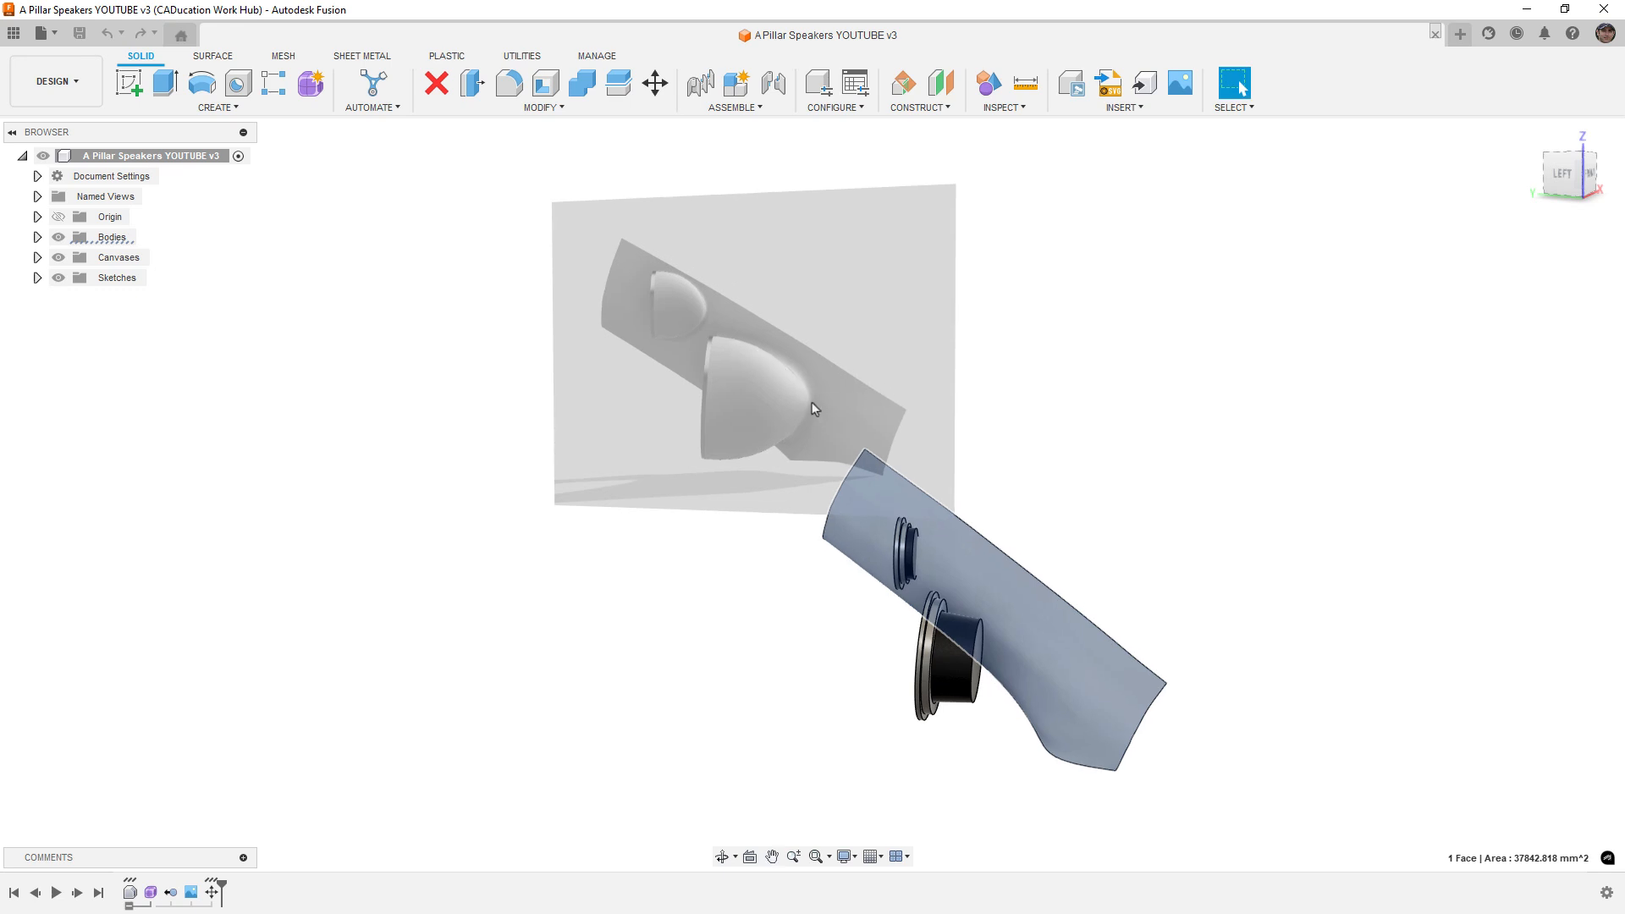
{"action": "left_click", "coordinate": [58, 258]}
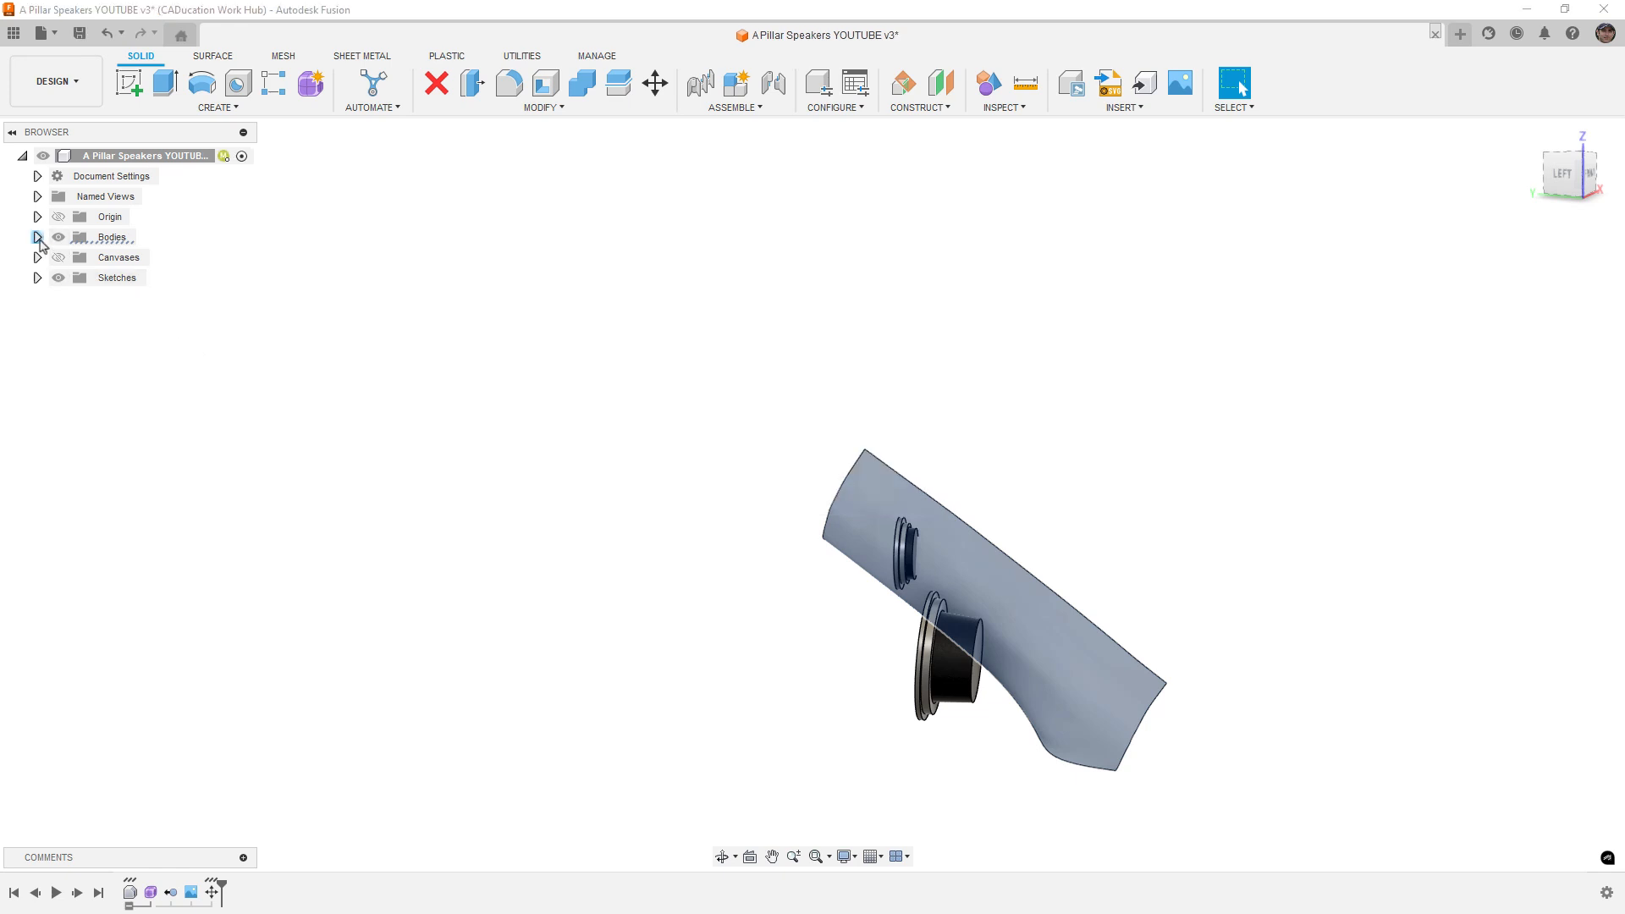
{"action": "left_click", "coordinate": [37, 237]}
Step: Examine how the tweeter, the midrange and their mounting rings sit against the pillar cover from several angles
{"action": "middle_click_drag", "start_coordinate": [774, 638], "coordinate": [888, 645], "text": "shift"}
{"action": "left_click", "coordinate": [950, 641]}
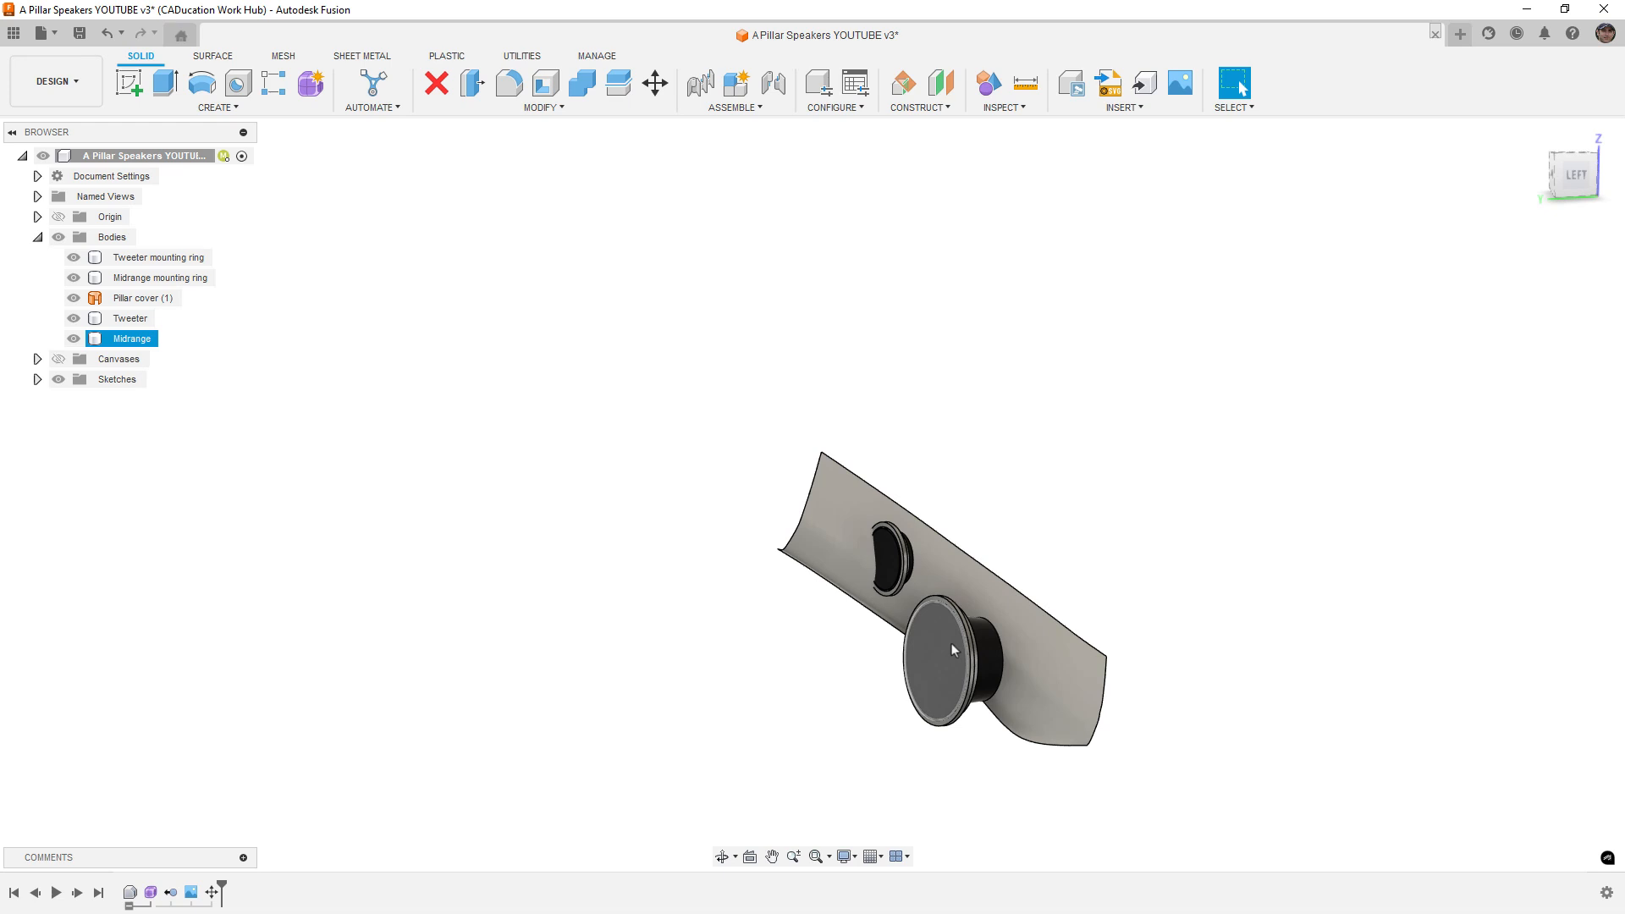
{"action": "left_click", "coordinate": [965, 708]}
{"action": "scroll", "coordinate": [969, 706], "scroll_direction": "up", "scroll_amount": 5}
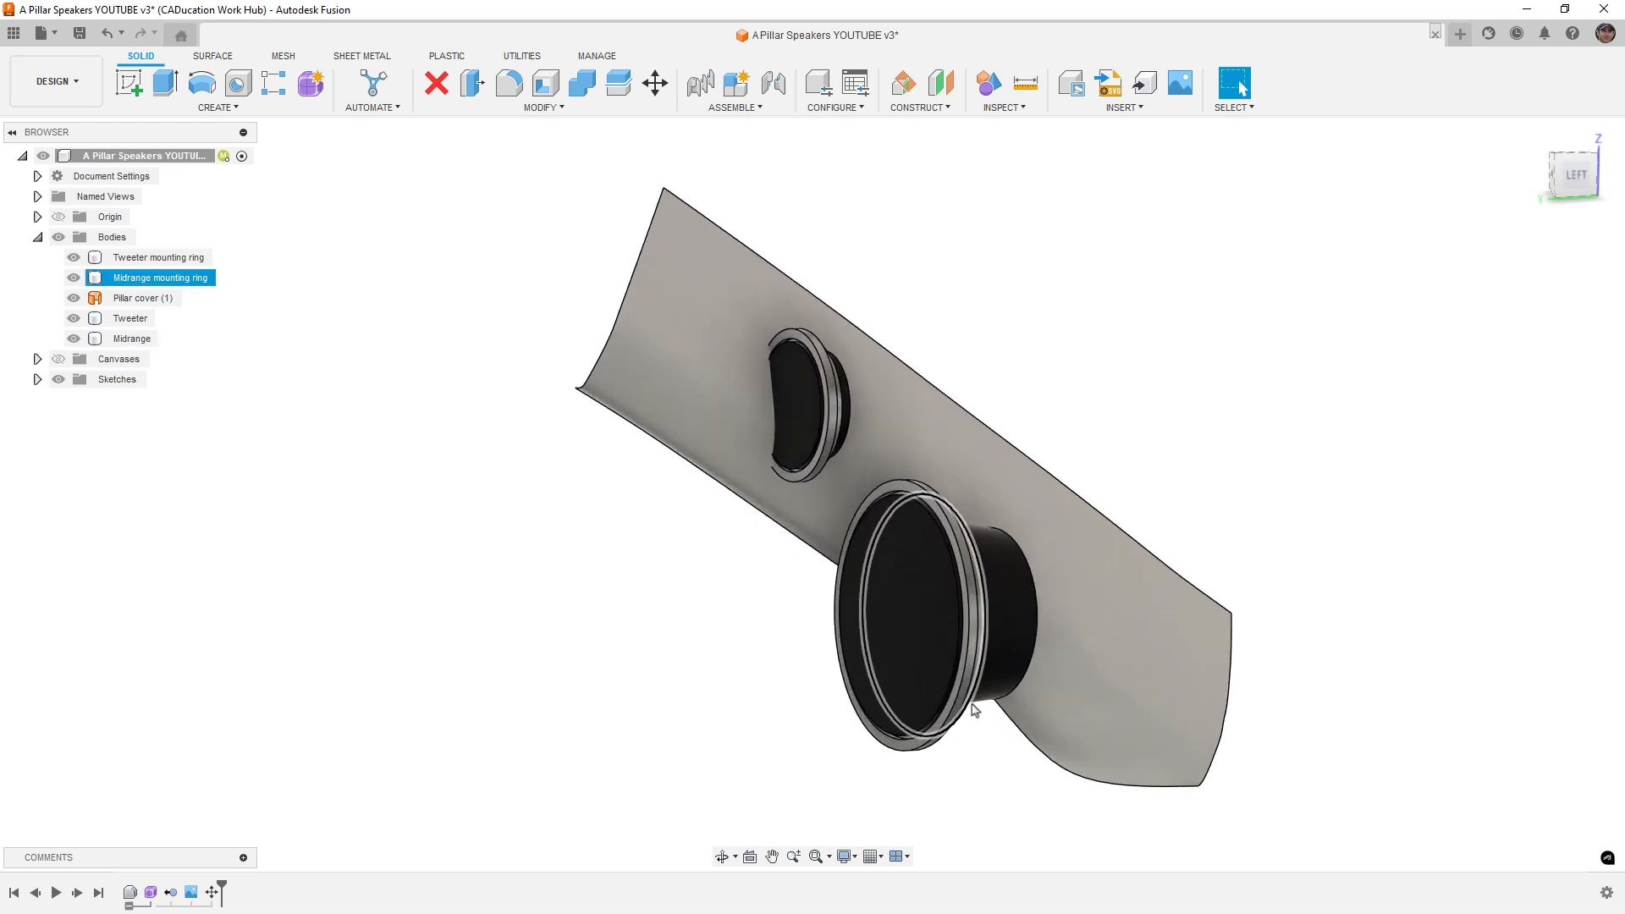
{"action": "left_click", "coordinate": [728, 668]}
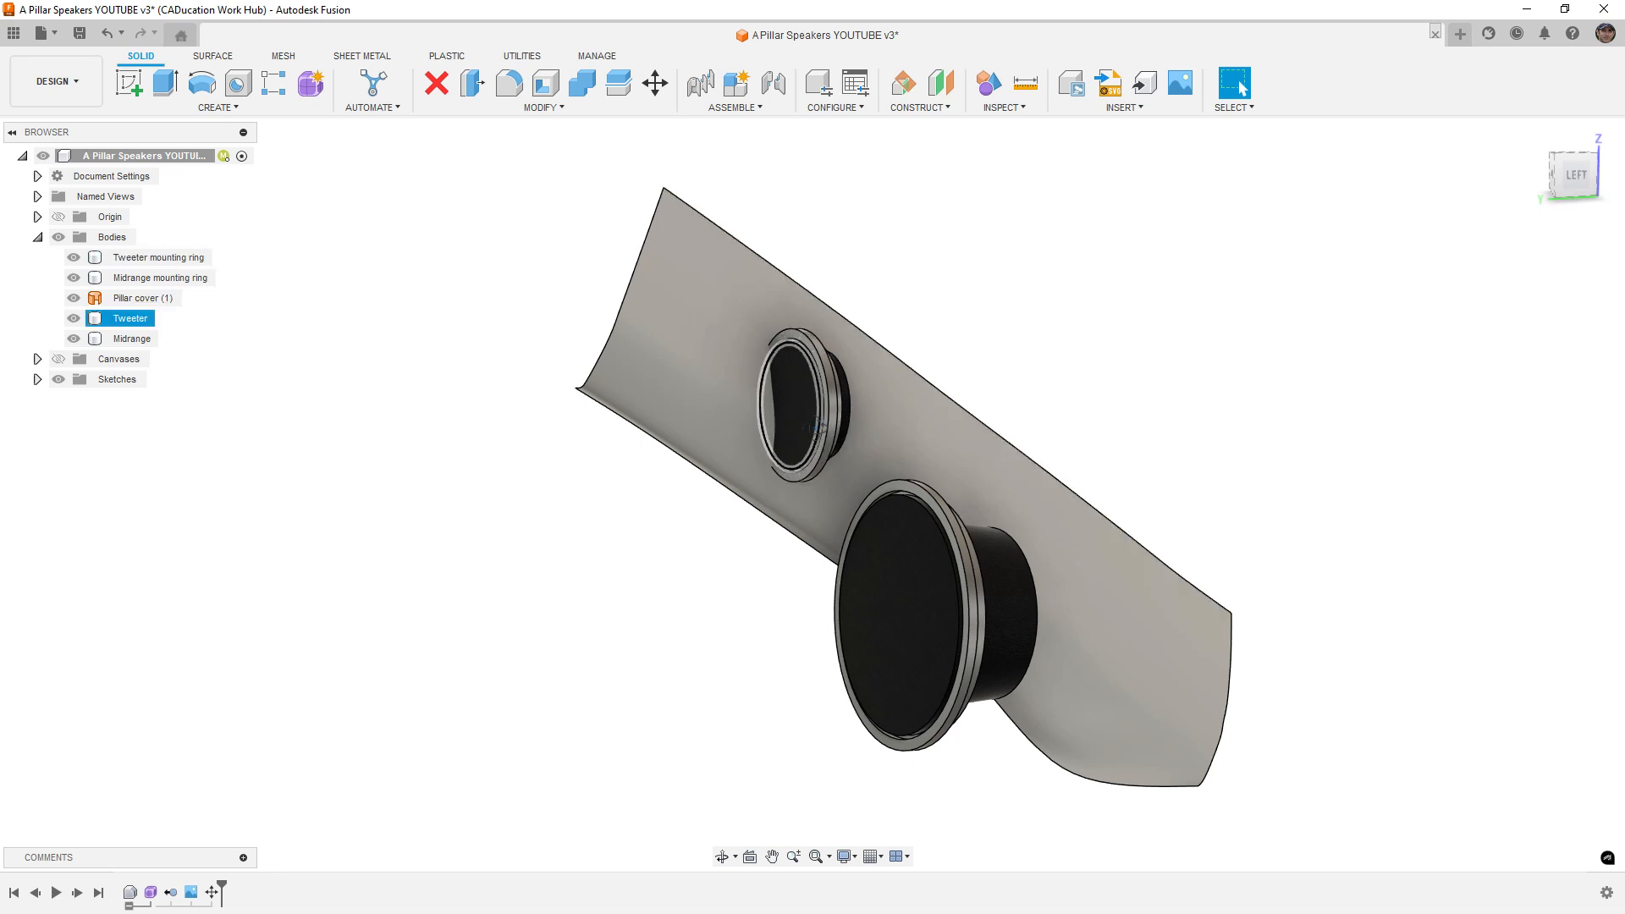
{"action": "middle_click_drag", "start_coordinate": [800, 404], "coordinate": [851, 453], "text": "shift"}
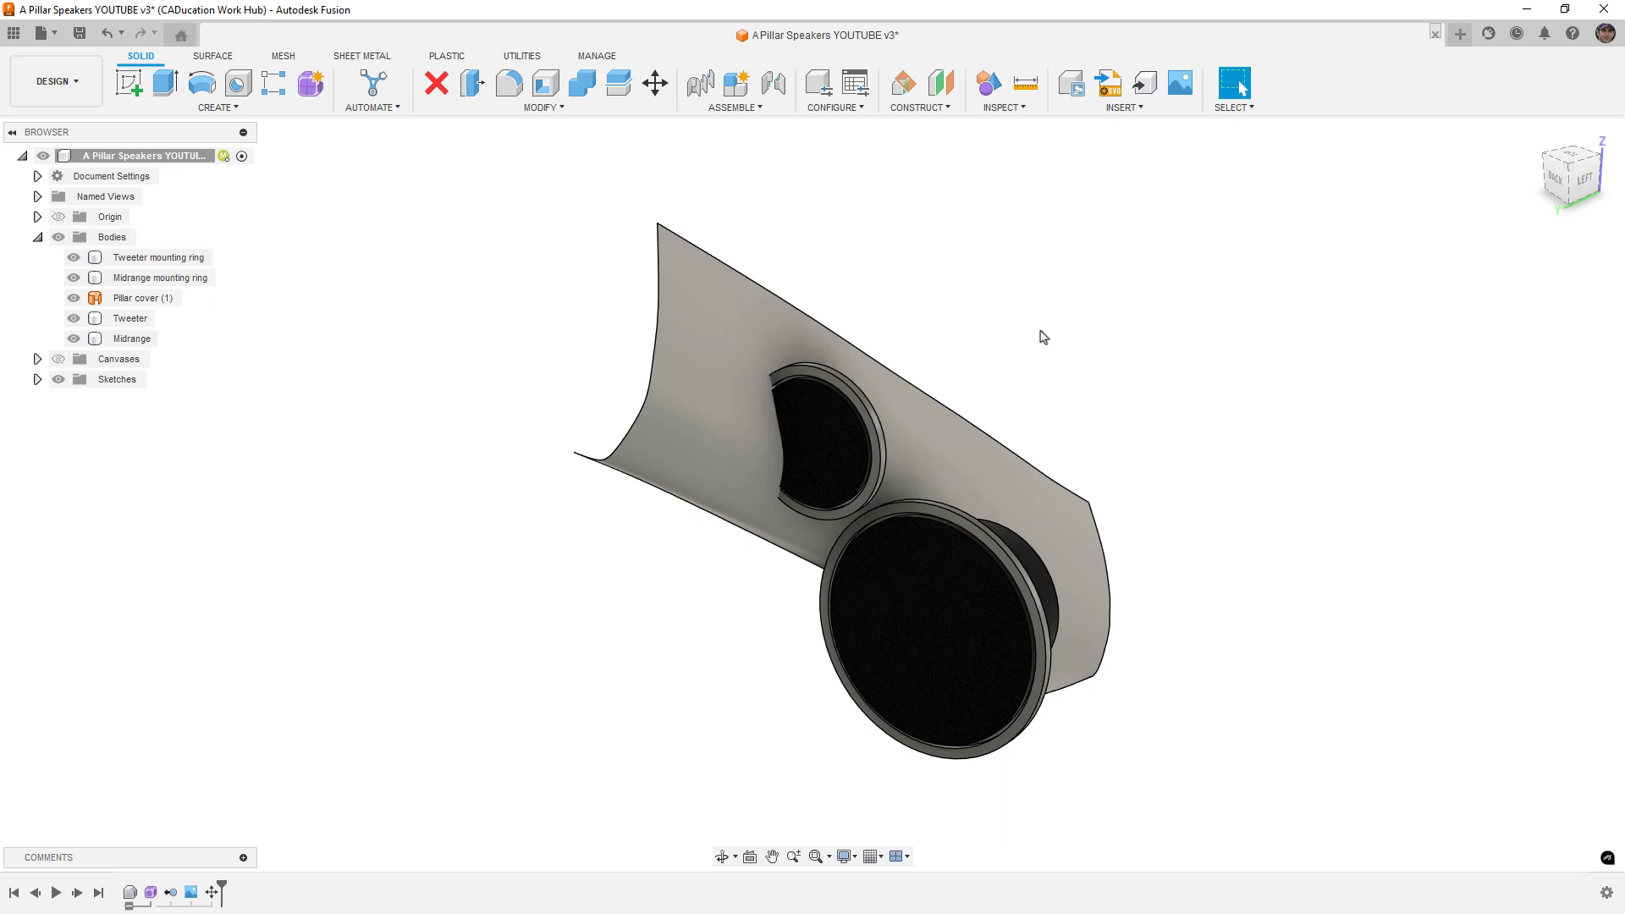
{"action": "middle_click_drag", "start_coordinate": [1007, 384], "coordinate": [867, 389], "text": "shift"}
{"action": "left_click", "coordinate": [802, 412]}
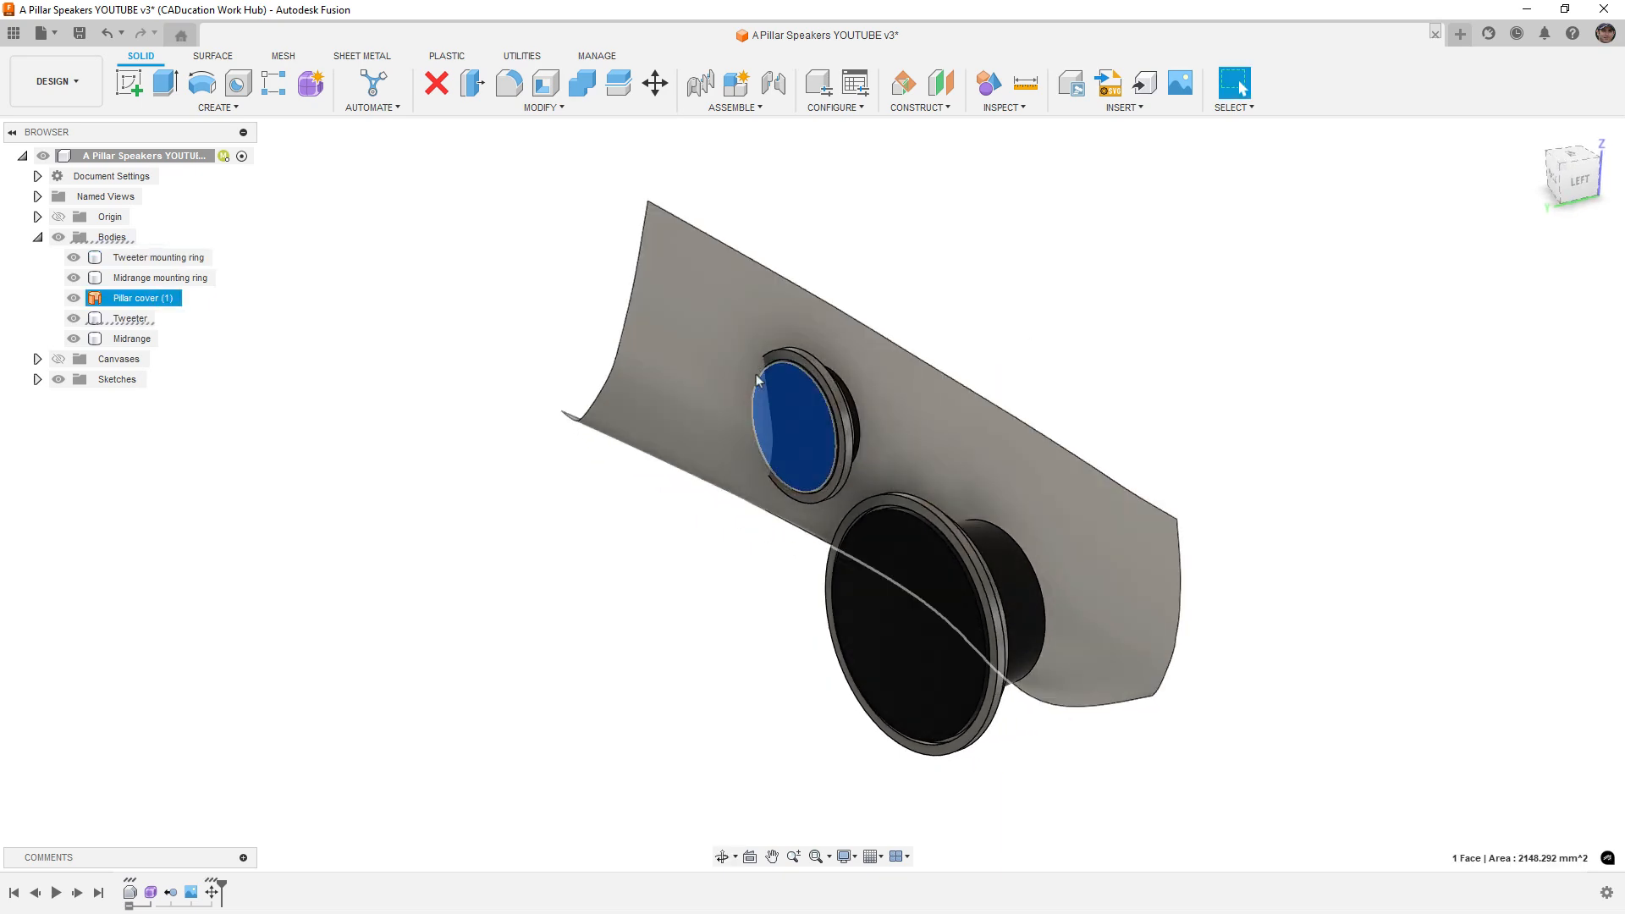
{"action": "key", "text": "Escape"}
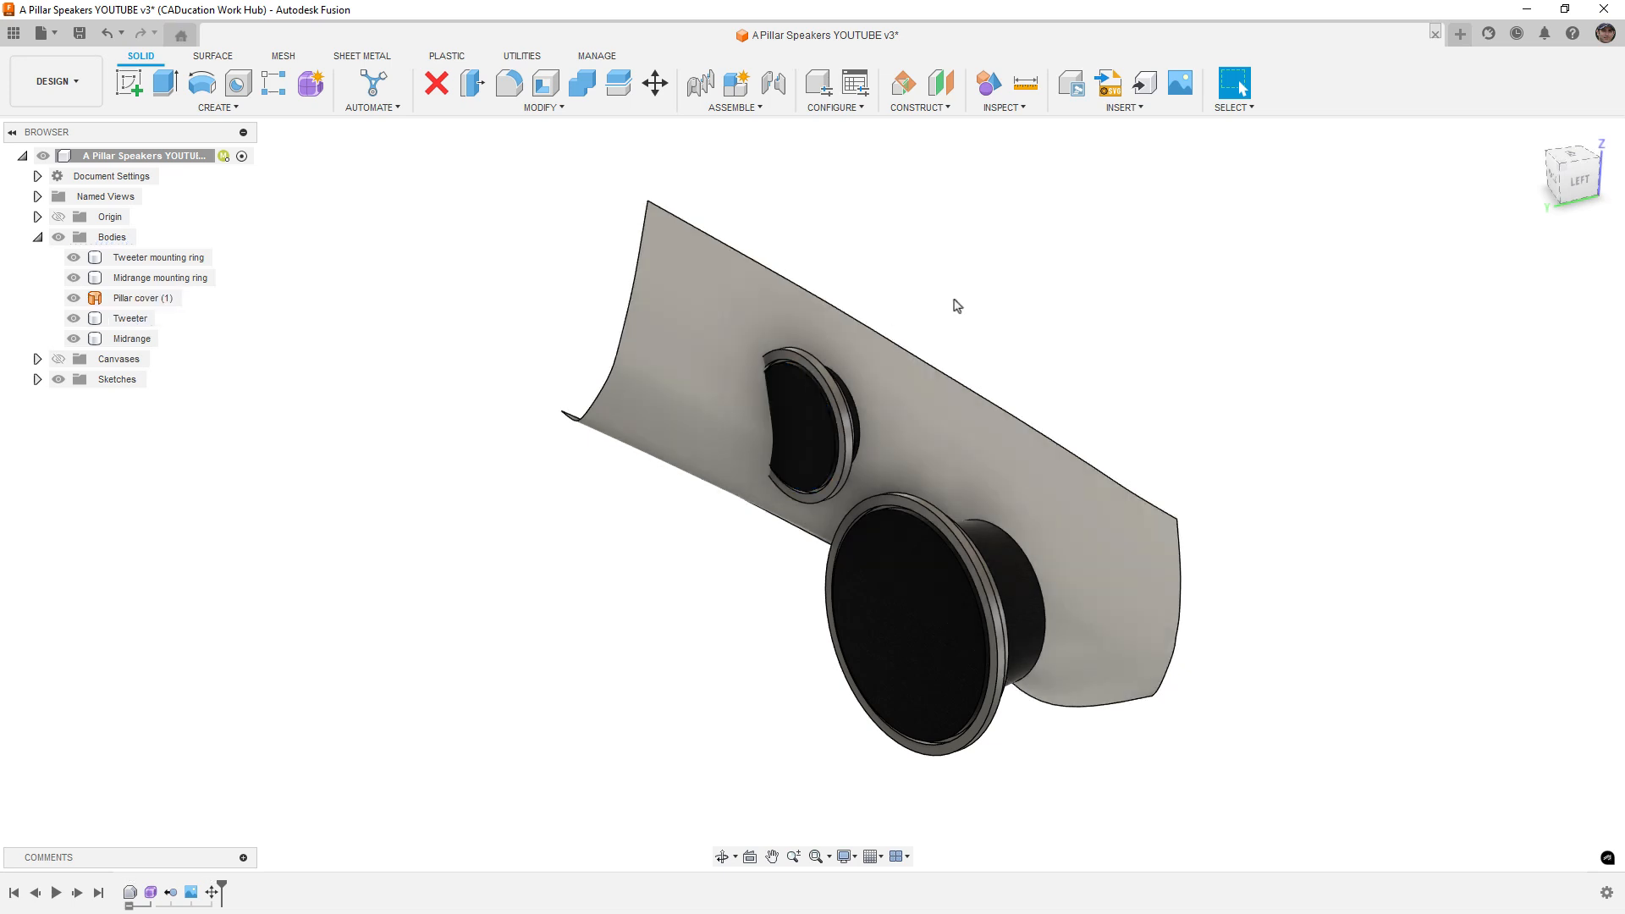
{"action": "mouse_move", "coordinate": [986, 555]}
{"action": "middle_mouse_down", "text": "shift"}
{"action": "mouse_move", "coordinate": [933, 527]}
{"action": "mouse_move", "coordinate": [930, 564]}
{"action": "mouse_move", "coordinate": [1000, 582]}
{"action": "middle_mouse_up", "text": "shift"}
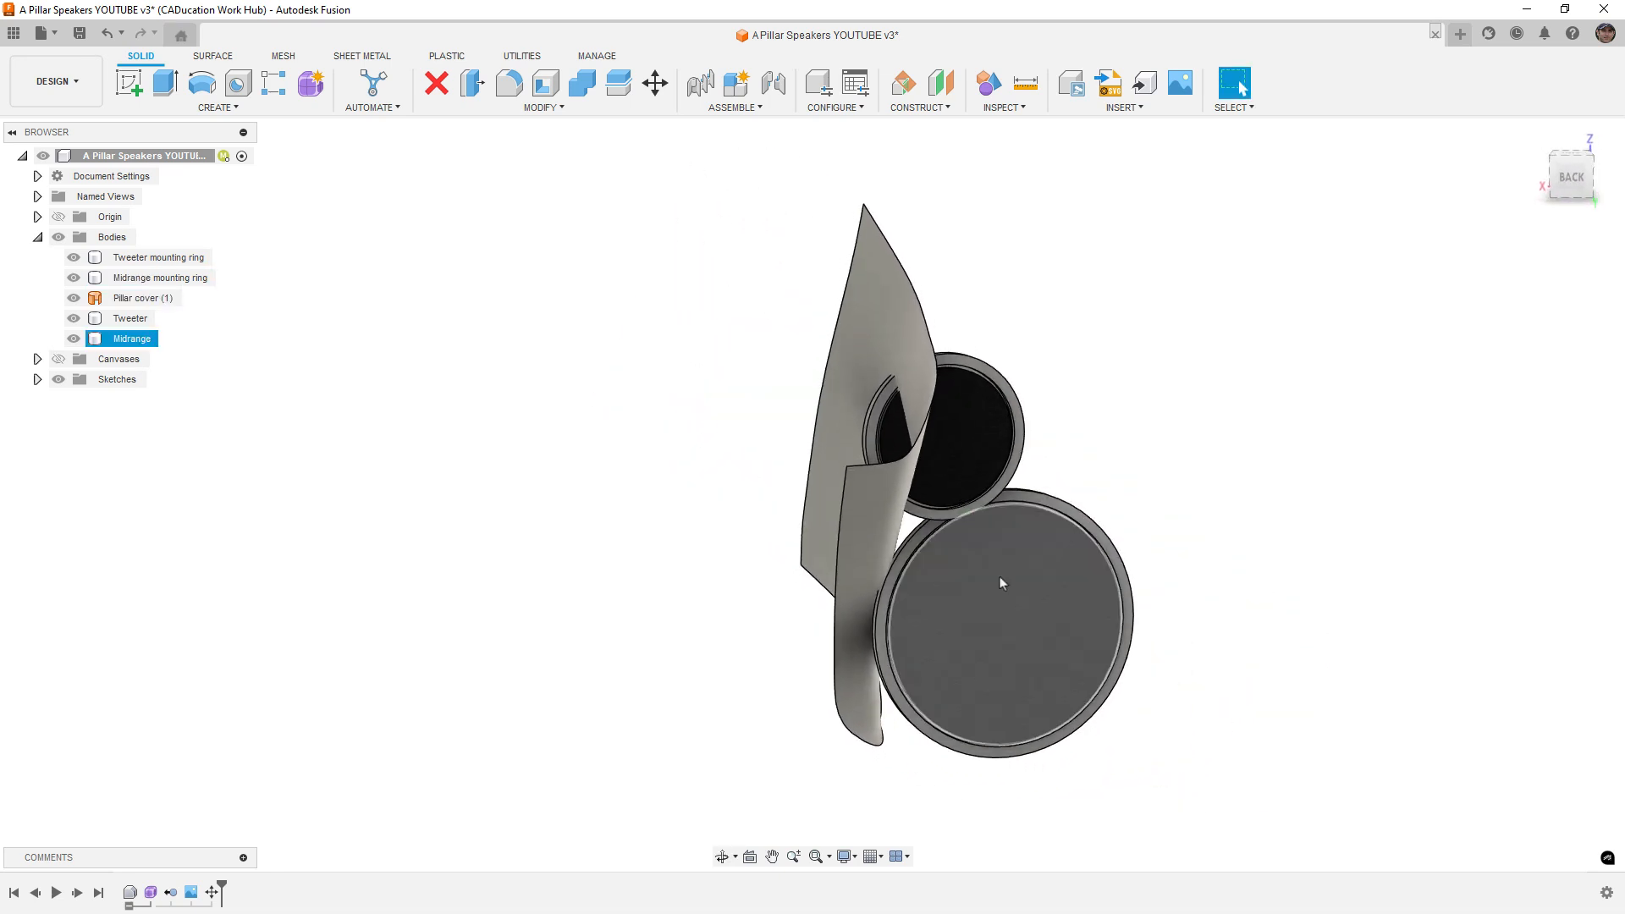
{"action": "scroll", "coordinate": [886, 561], "scroll_direction": "up", "scroll_amount": 5}
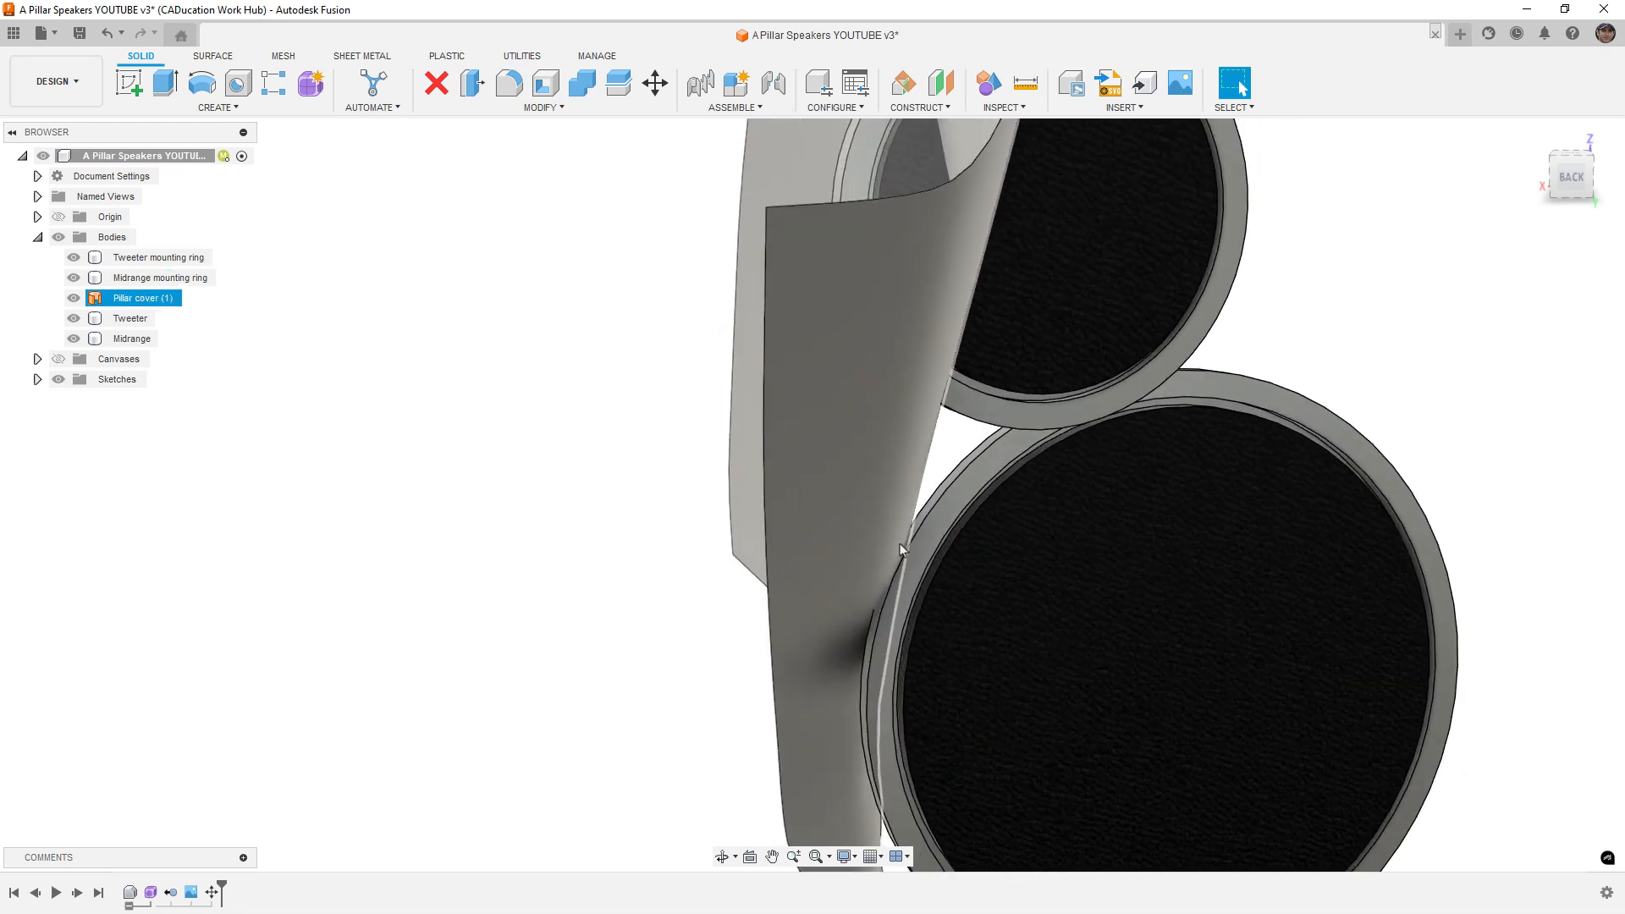
{"action": "scroll", "coordinate": [900, 543], "scroll_direction": "down", "scroll_amount": 3}
{"action": "middle_click_drag", "start_coordinate": [908, 546], "coordinate": [791, 546], "text": "shift"}
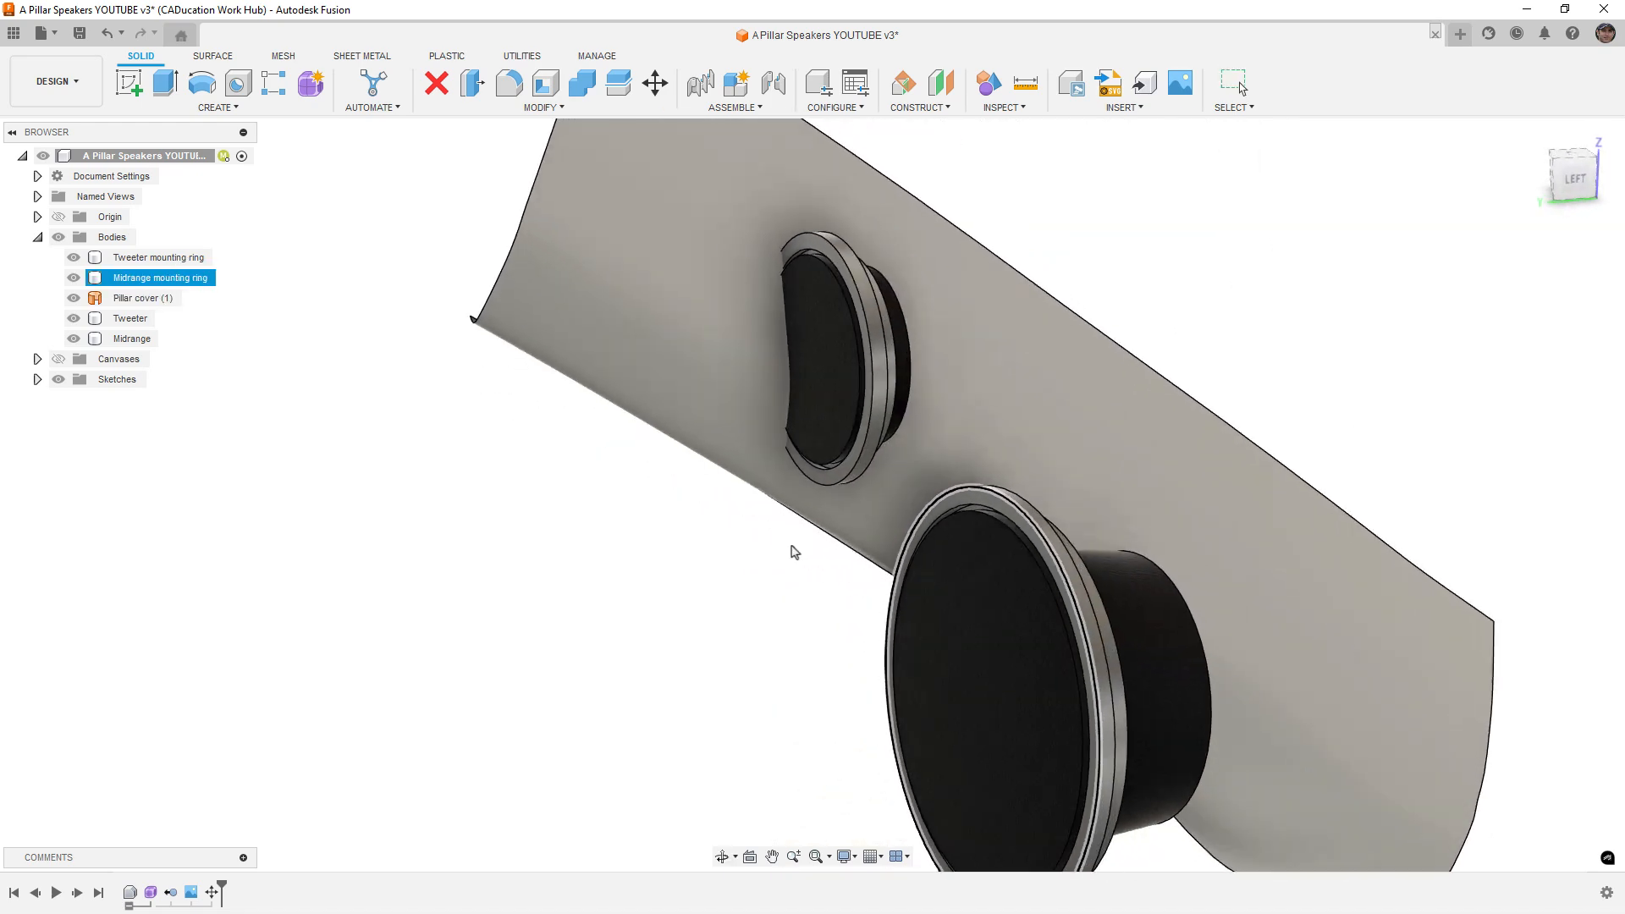
{"action": "left_click", "coordinate": [1064, 578]}
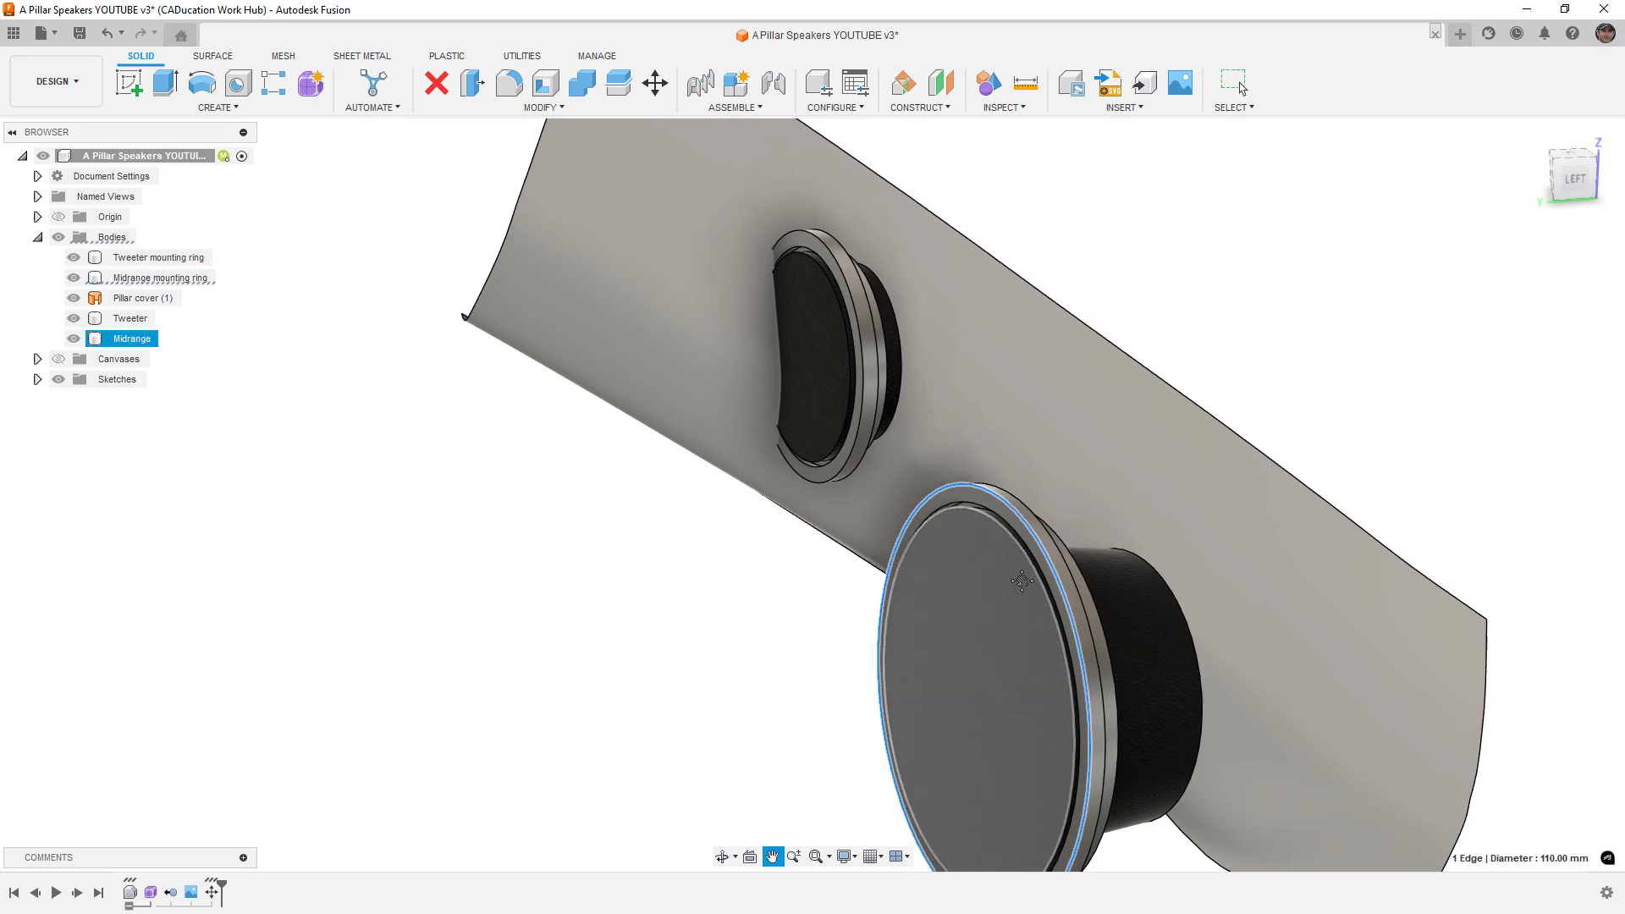
Step: Hide the tweeter and its mounting ring so only the midrange parts and the pillar cover are shown
{"action": "left_click", "coordinate": [73, 318]}
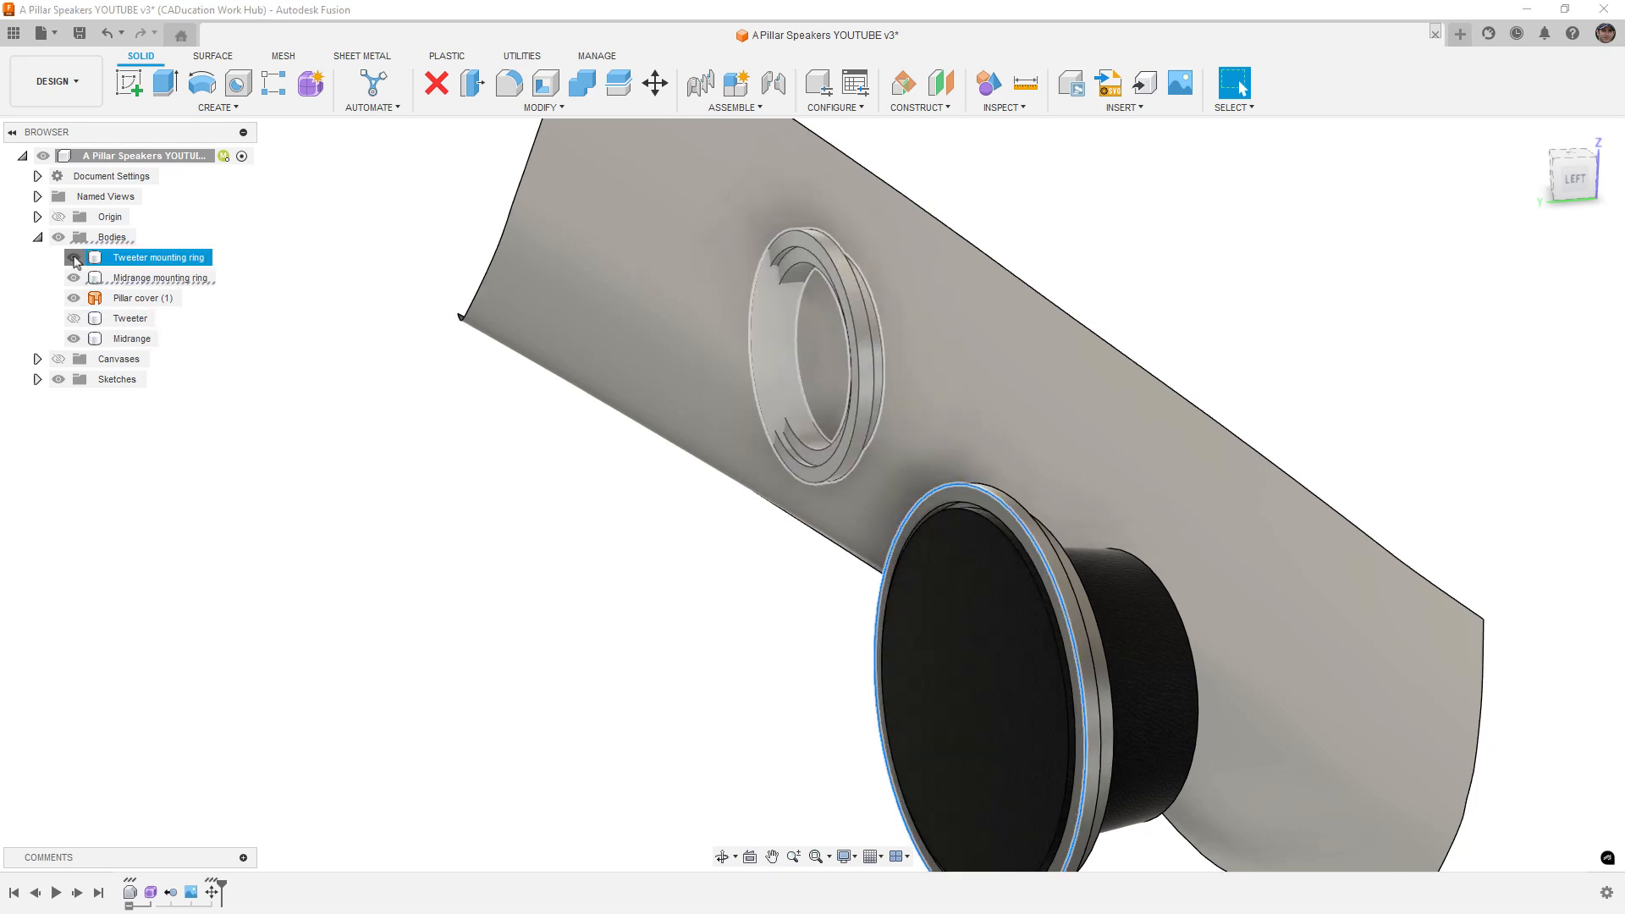
{"action": "left_click", "coordinate": [73, 257]}
{"action": "left_click", "coordinate": [480, 482]}
{"action": "scroll", "coordinate": [521, 517], "scroll_direction": "down", "scroll_amount": 4}
{"action": "middle_click_drag", "start_coordinate": [725, 539], "coordinate": [696, 517], "text": "shift"}
{"action": "key", "text": "Escape"}
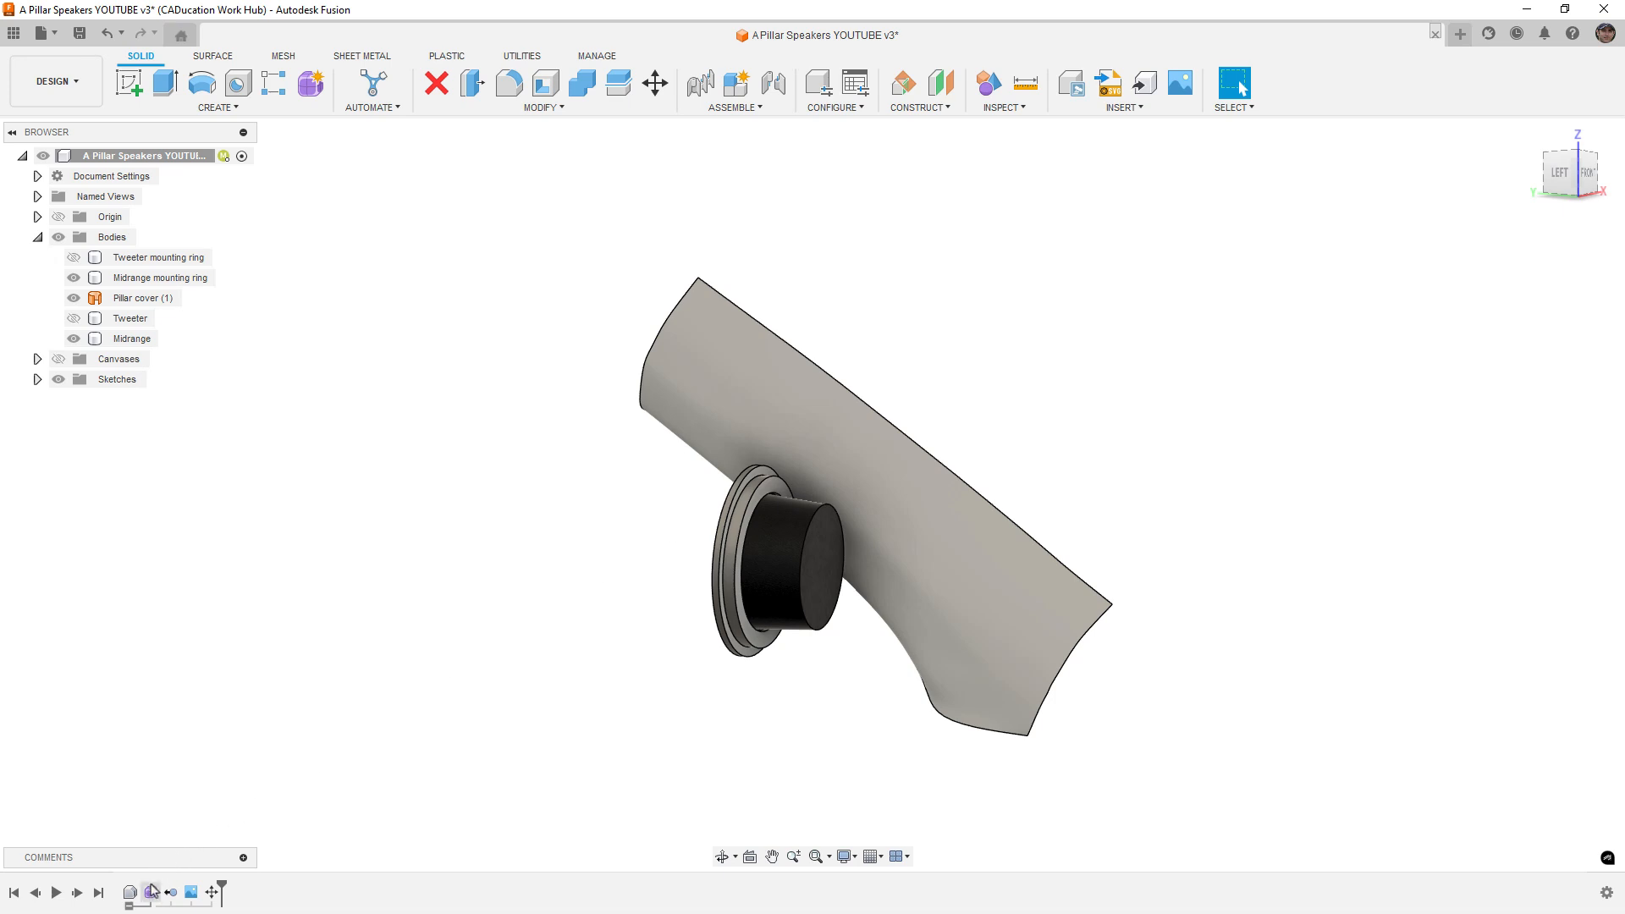
{"action": "double_click", "coordinate": [151, 895]}
{"action": "left_click", "coordinate": [435, 569]}
Step: Create a construction plane offset 50 mm from the midrange speaker's rear face, away from the speaker
{"action": "left_click", "coordinate": [214, 58]}
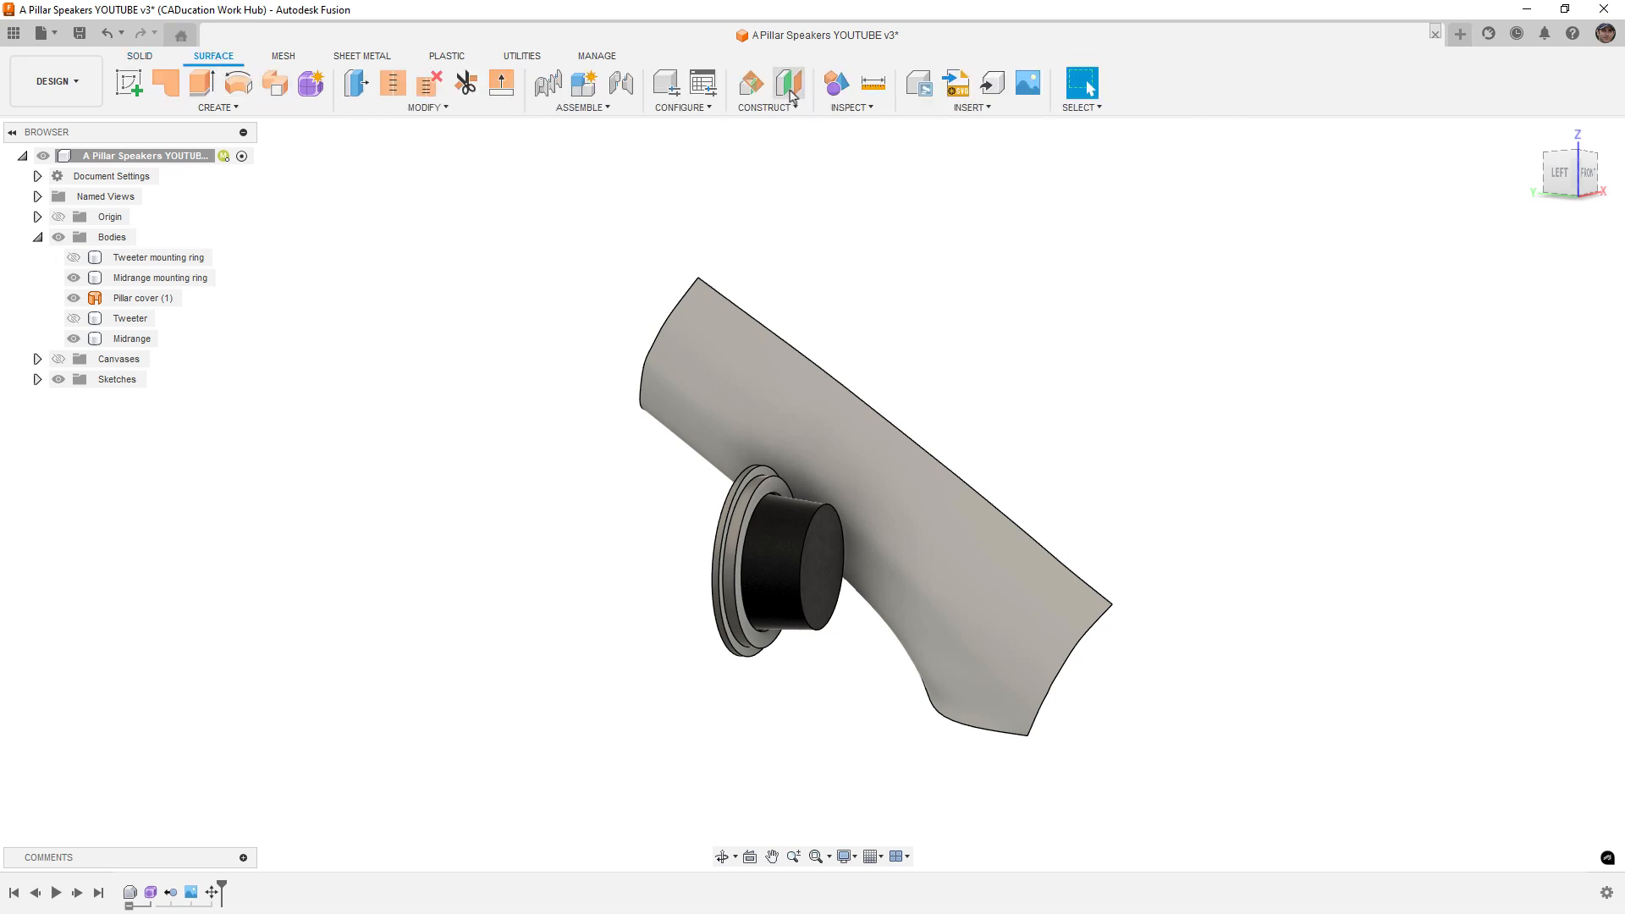
{"action": "left_click", "coordinate": [788, 82]}
{"action": "left_click", "coordinate": [822, 565]}
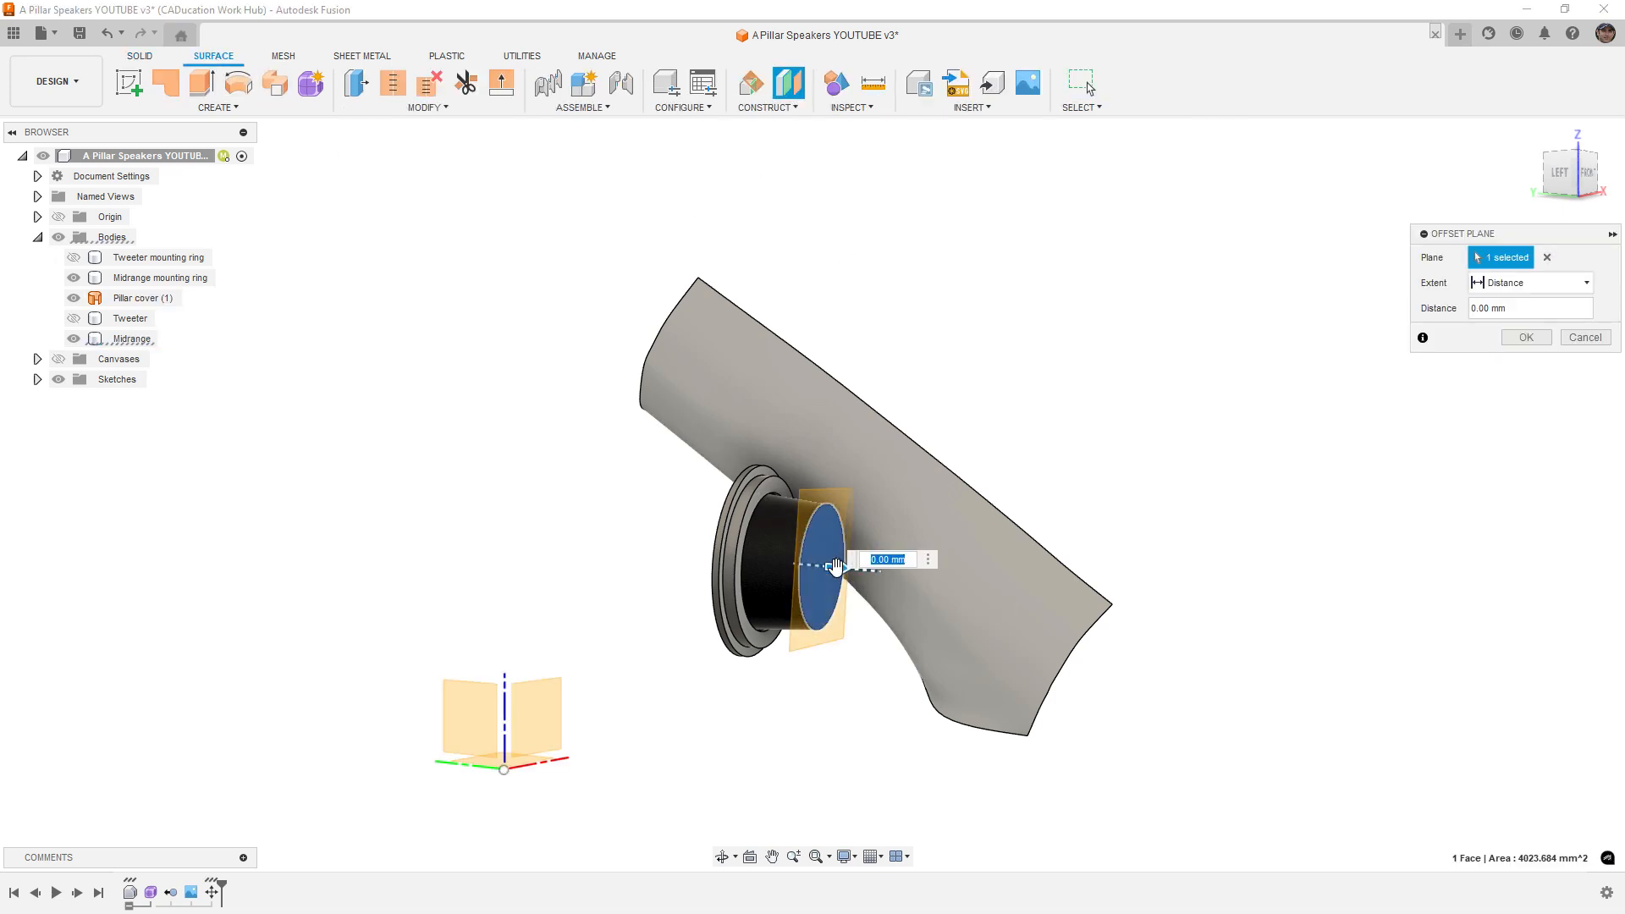
{"action": "left_click_drag", "start_coordinate": [842, 567], "coordinate": [885, 577]}
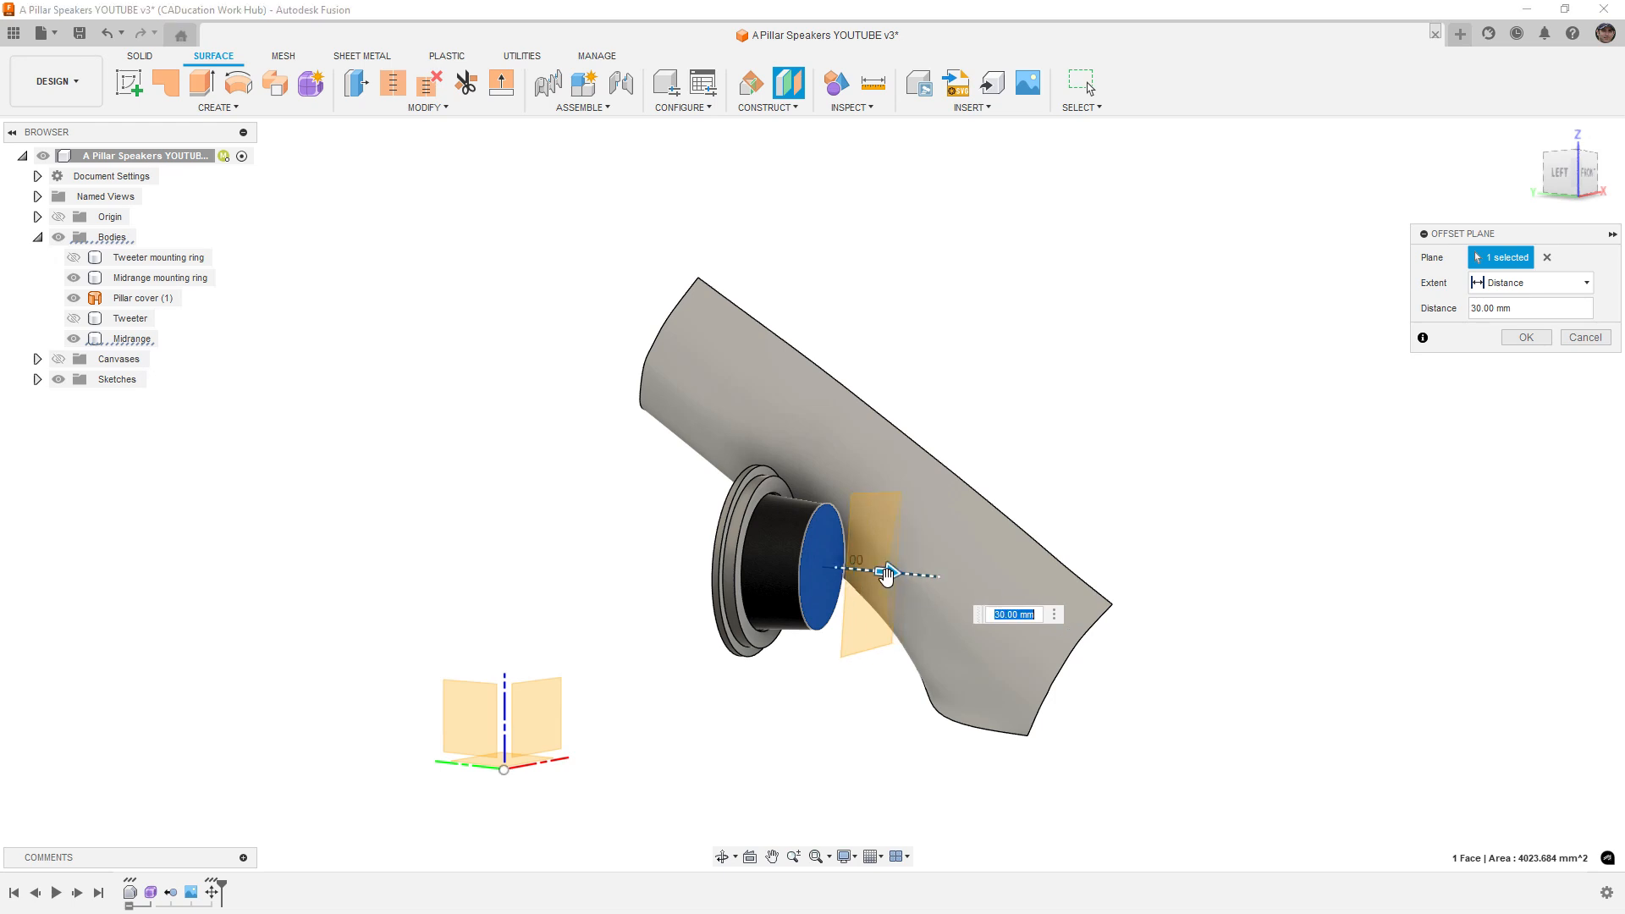
{"action": "mouse_move", "coordinate": [886, 577]}
{"action": "middle_mouse_down", "text": "shift"}
{"action": "mouse_move", "coordinate": [920, 573]}
{"action": "mouse_move", "coordinate": [903, 576]}
{"action": "middle_mouse_up", "text": "shift"}
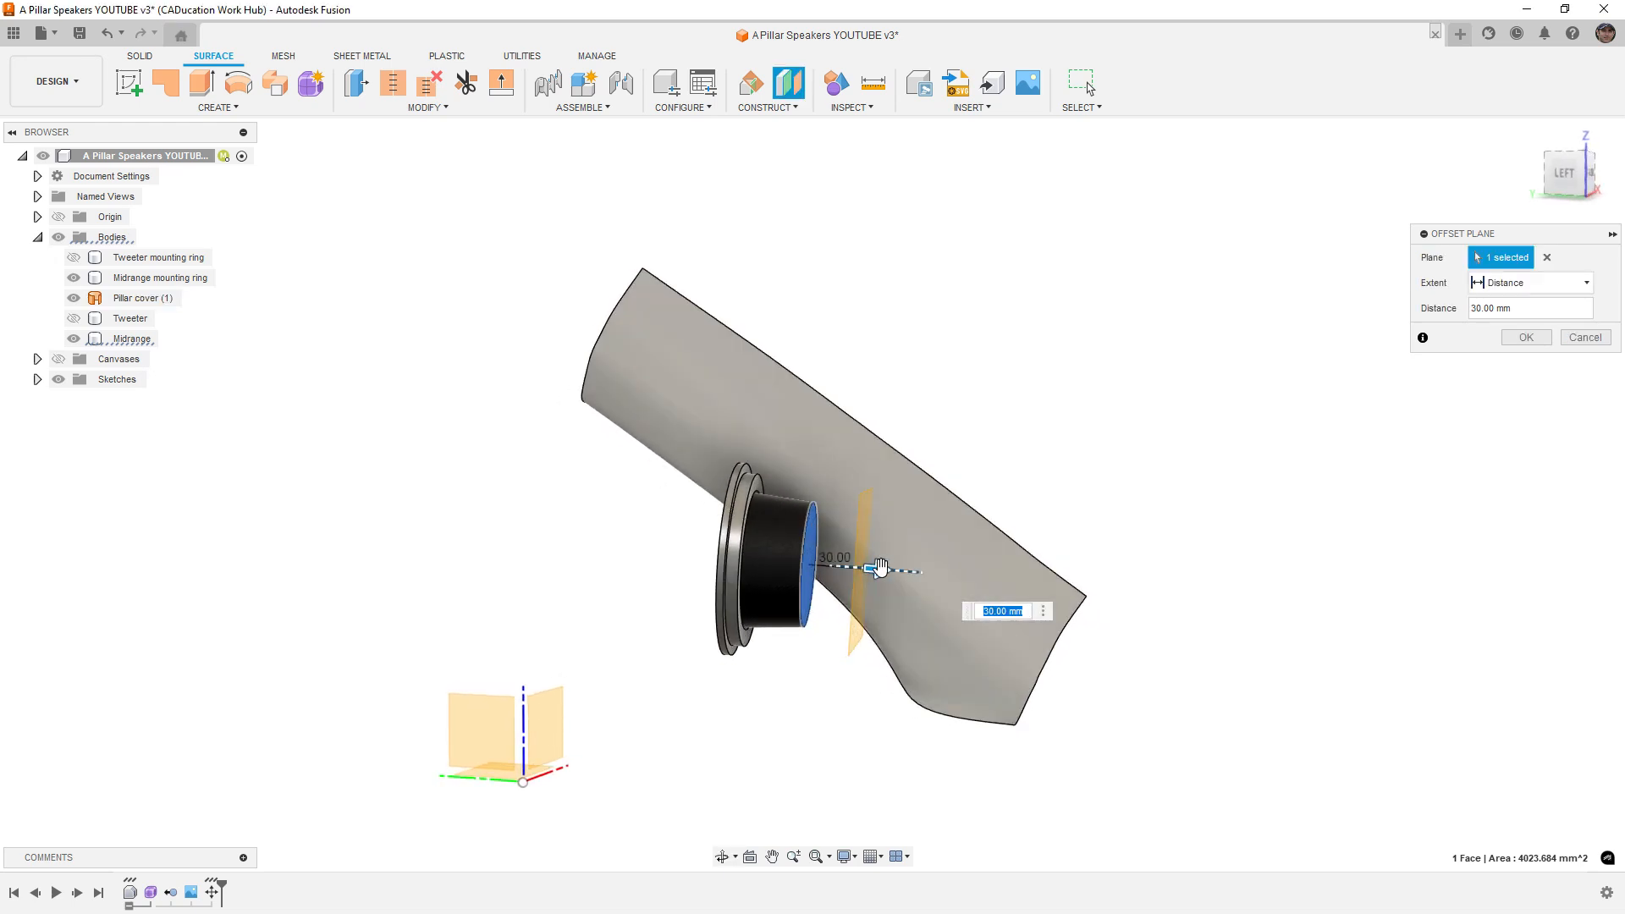
{"action": "left_click_drag", "start_coordinate": [880, 570], "coordinate": [915, 574]}
{"action": "left_click", "coordinate": [1528, 338]}
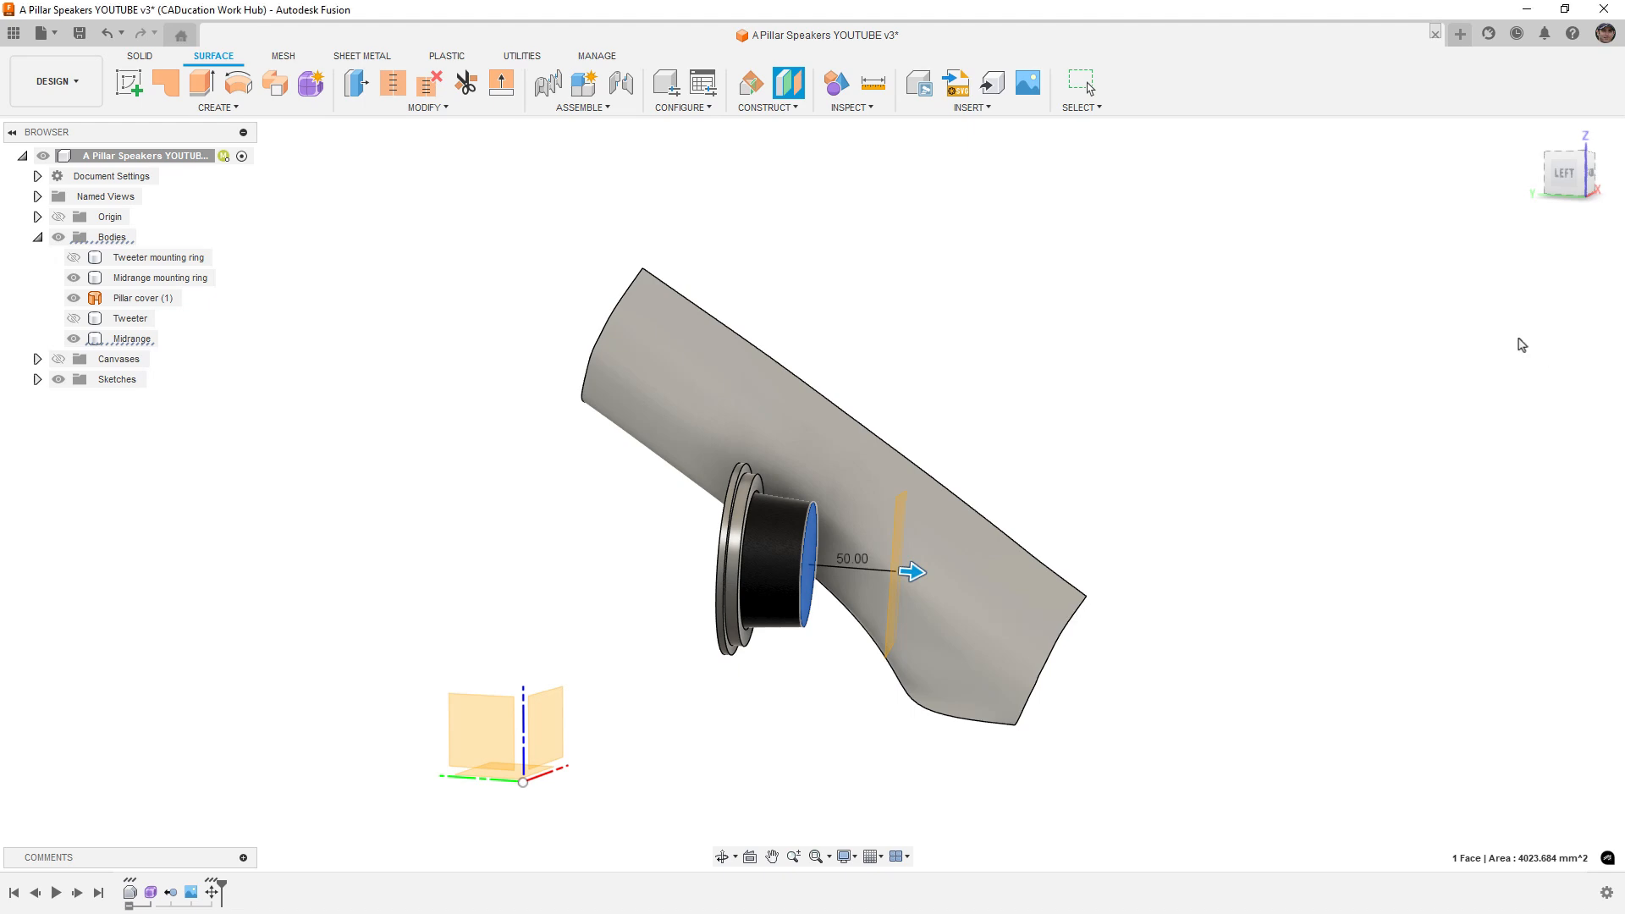
Step: Sketch a single point on the offset plane, behind the midrange's rear face and towards the pillar cover, and finish the sketch
{"action": "middle_click_drag", "start_coordinate": [1502, 347], "coordinate": [1294, 376], "text": "shift"}
{"action": "right_click", "coordinate": [876, 544]}
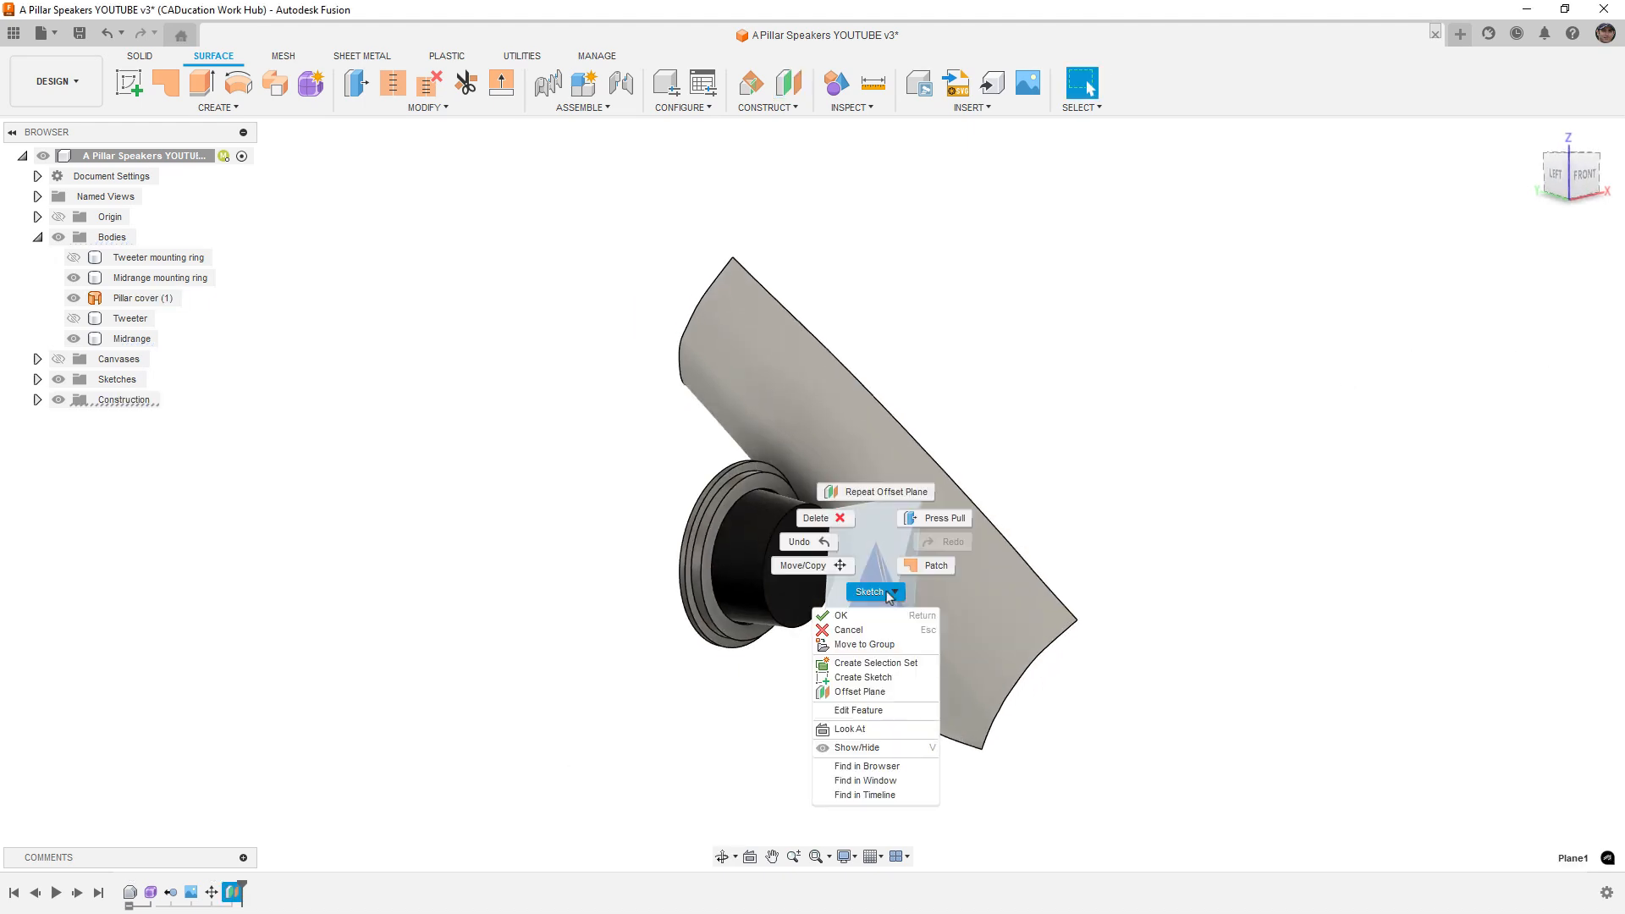
{"action": "left_click", "coordinate": [867, 676]}
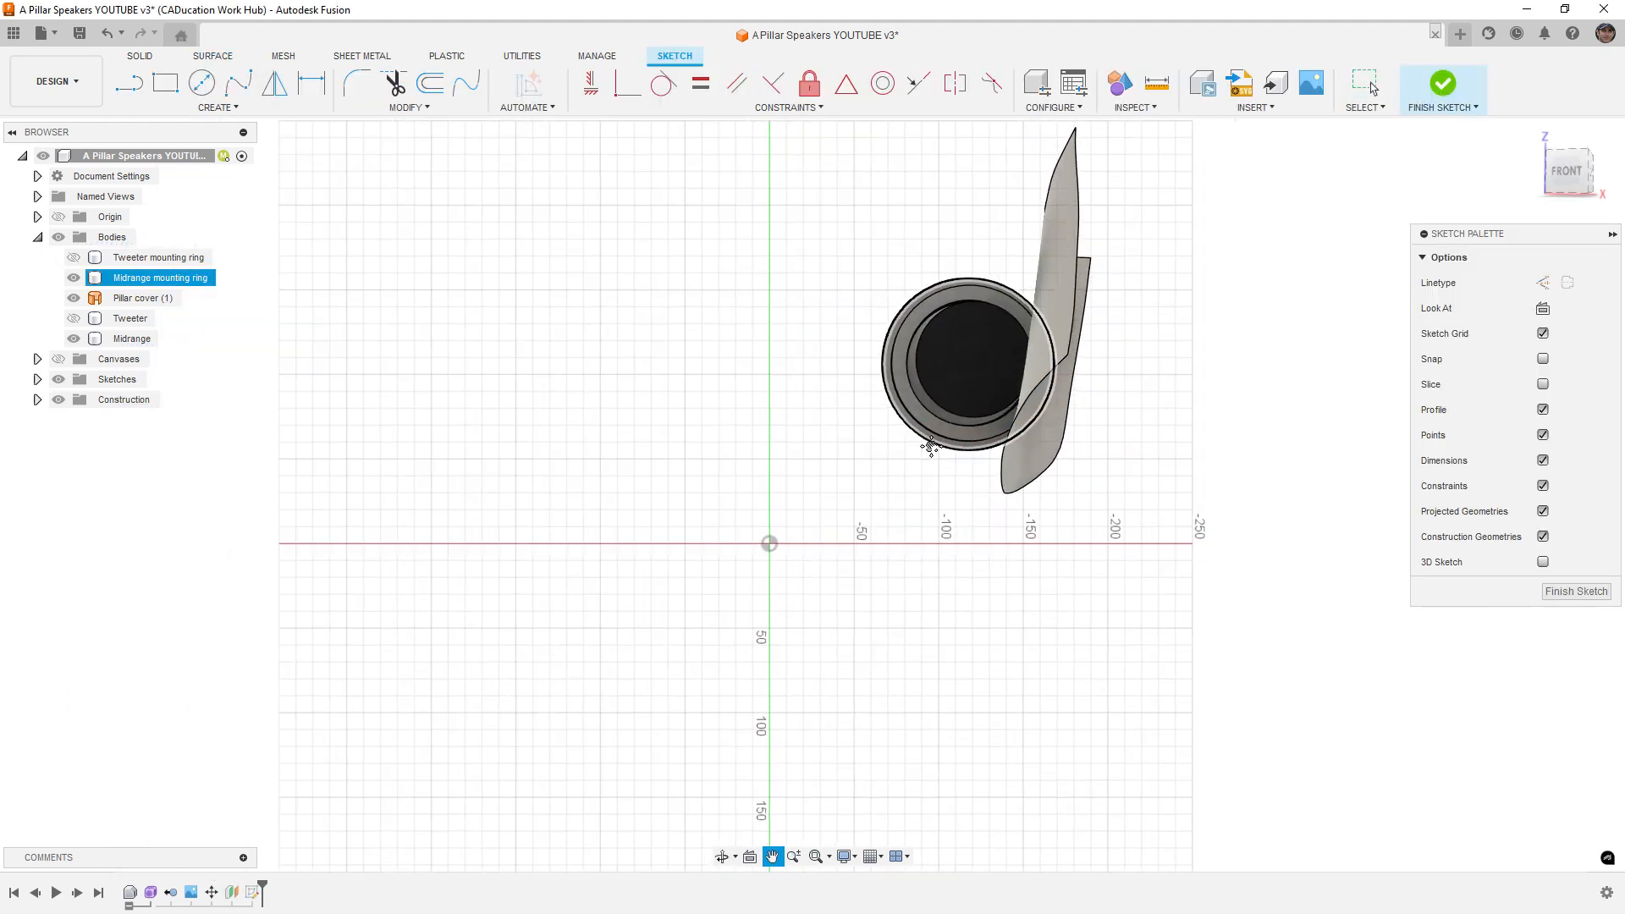
{"action": "left_click", "coordinate": [221, 108]}
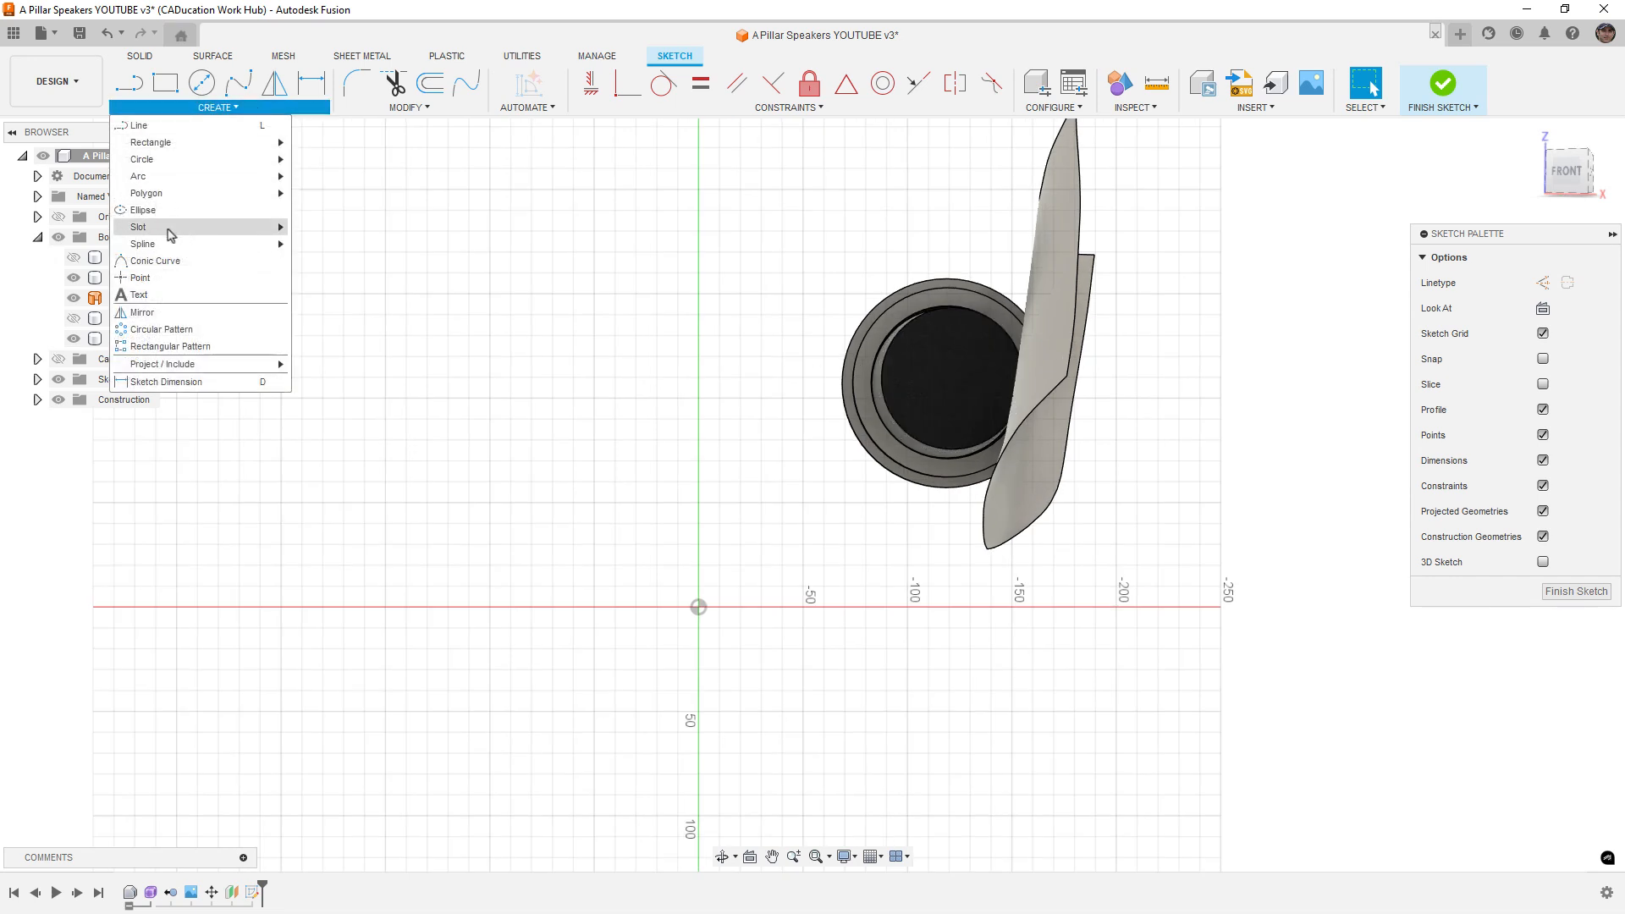
{"action": "left_click", "coordinate": [169, 278]}
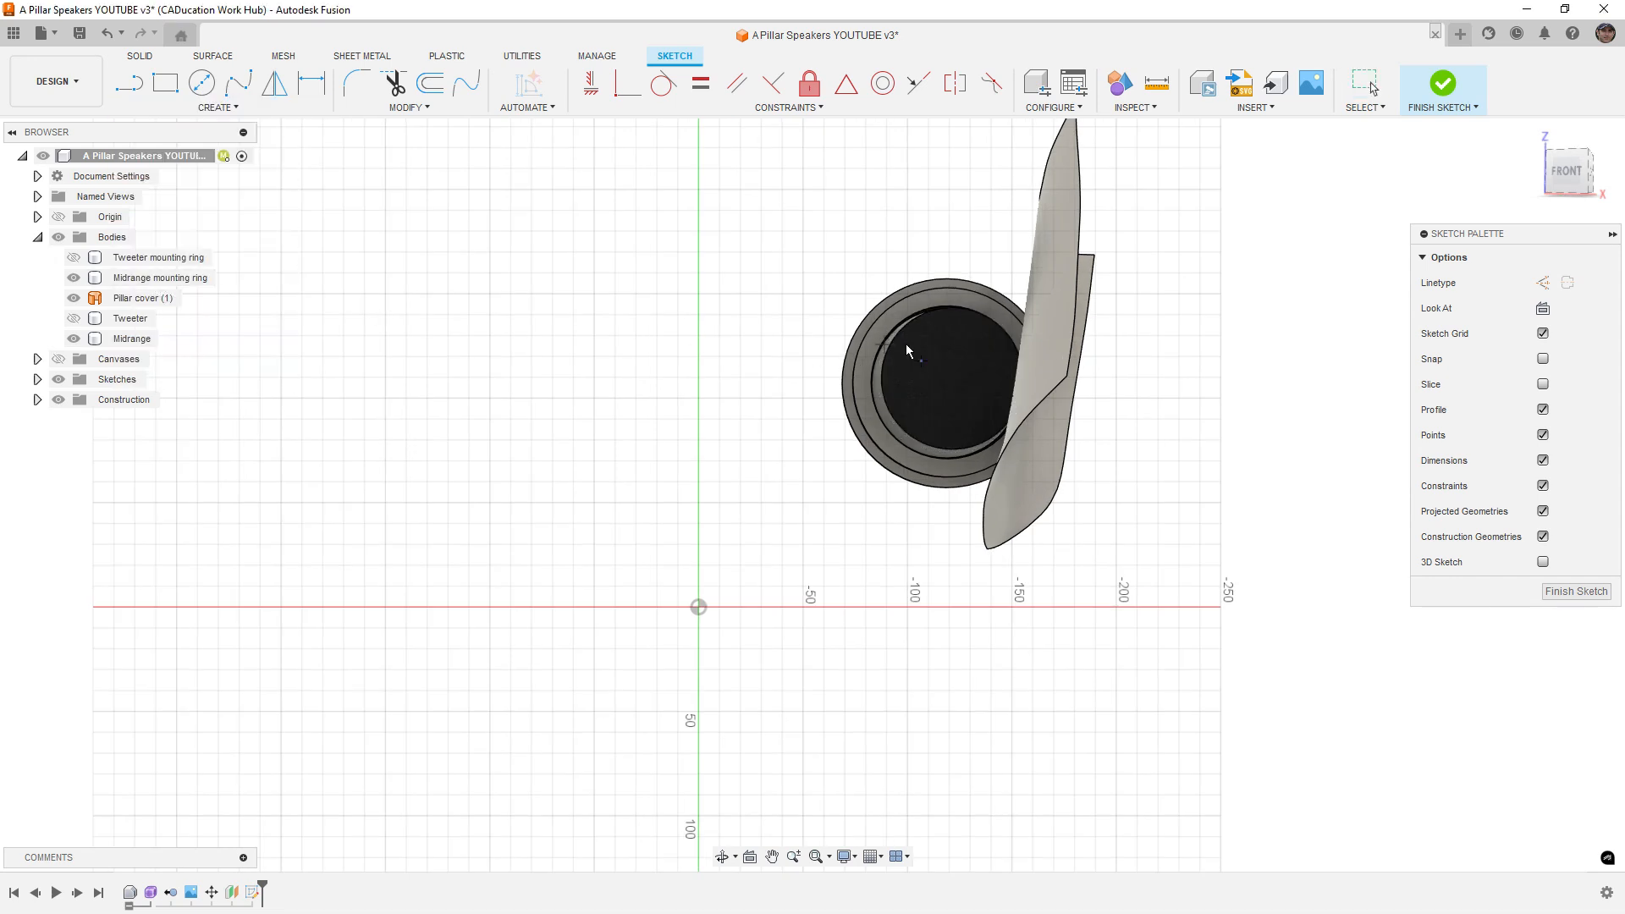
{"action": "left_click", "coordinate": [980, 374]}
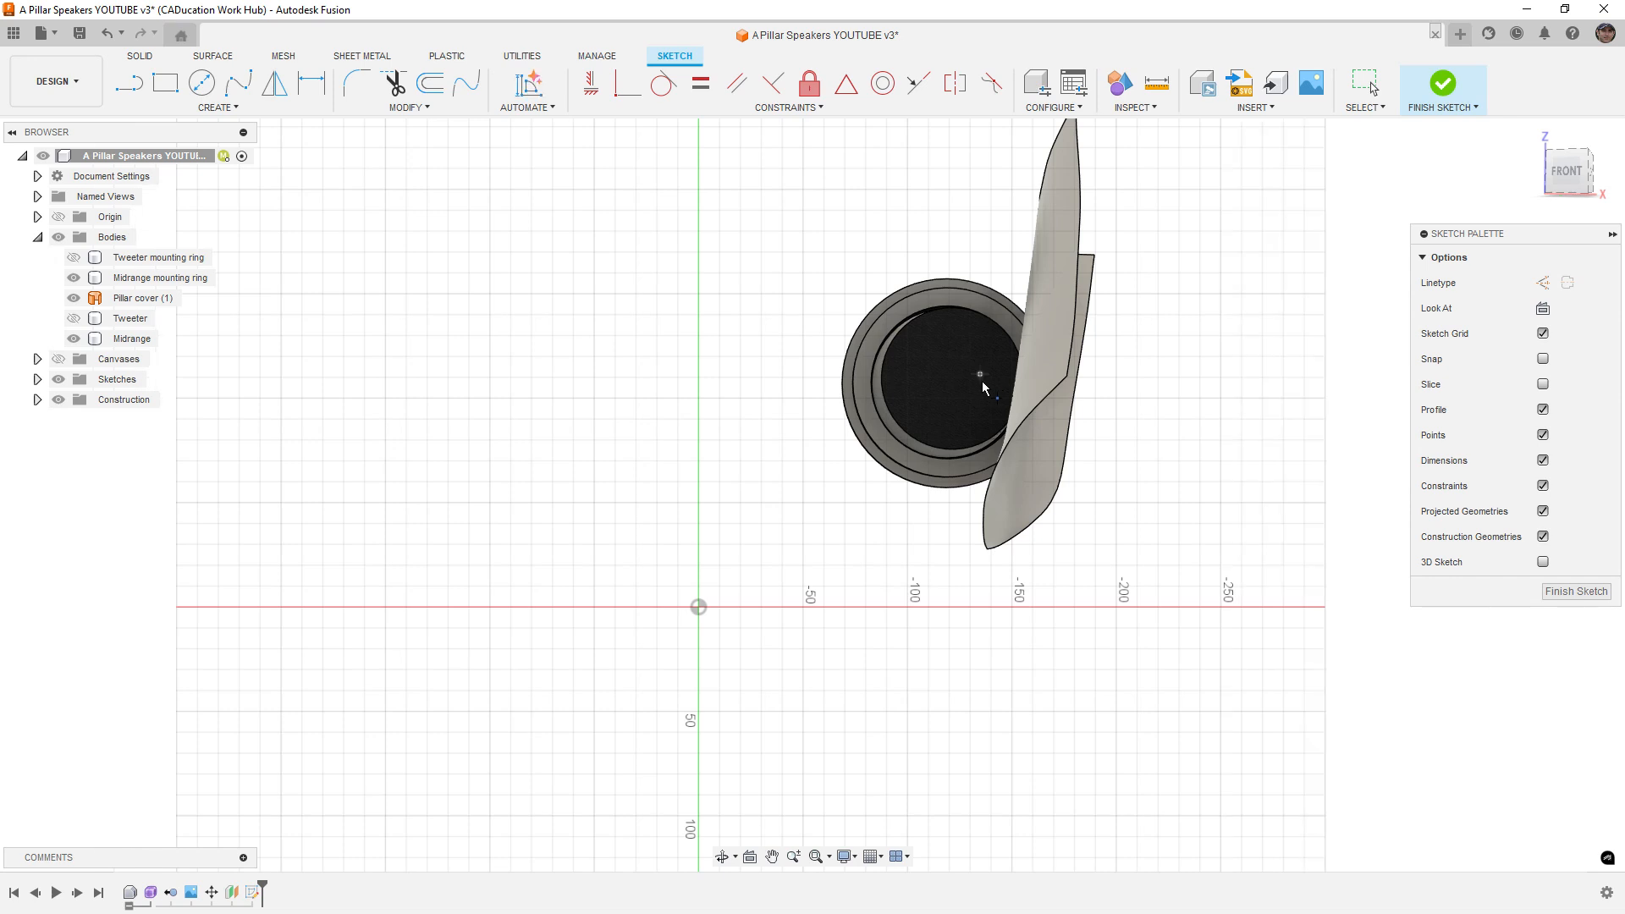
{"action": "left_click", "coordinate": [1451, 84]}
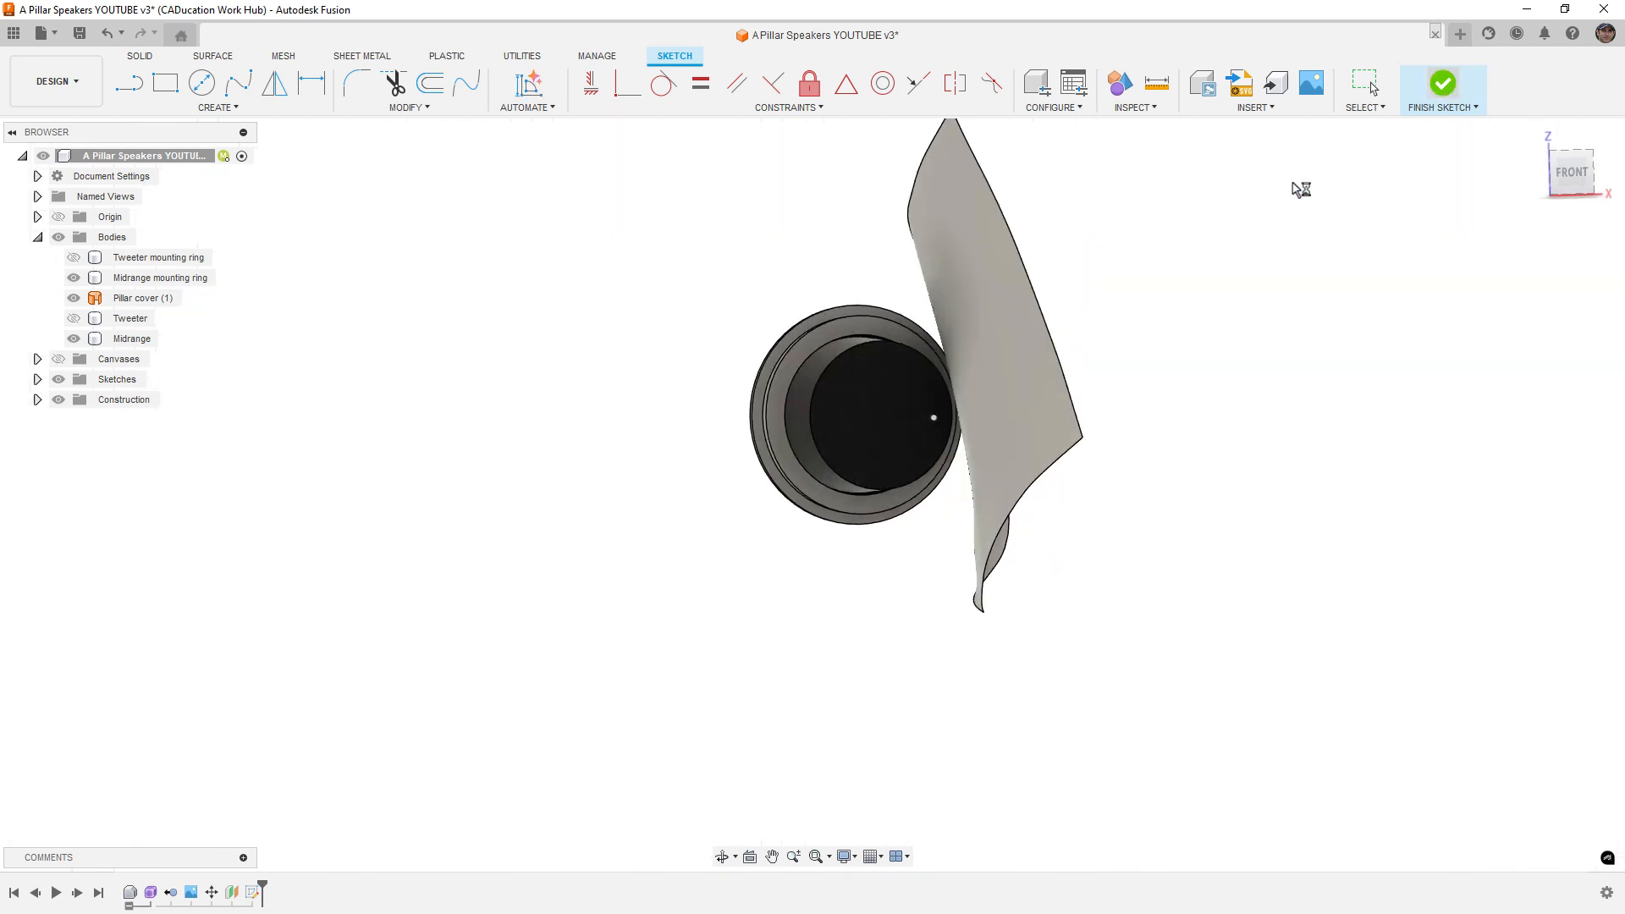
Step: Start a surface loft from the midrange mounting ring's outer circular edge to the sketched point
{"action": "left_click", "coordinate": [217, 107]}
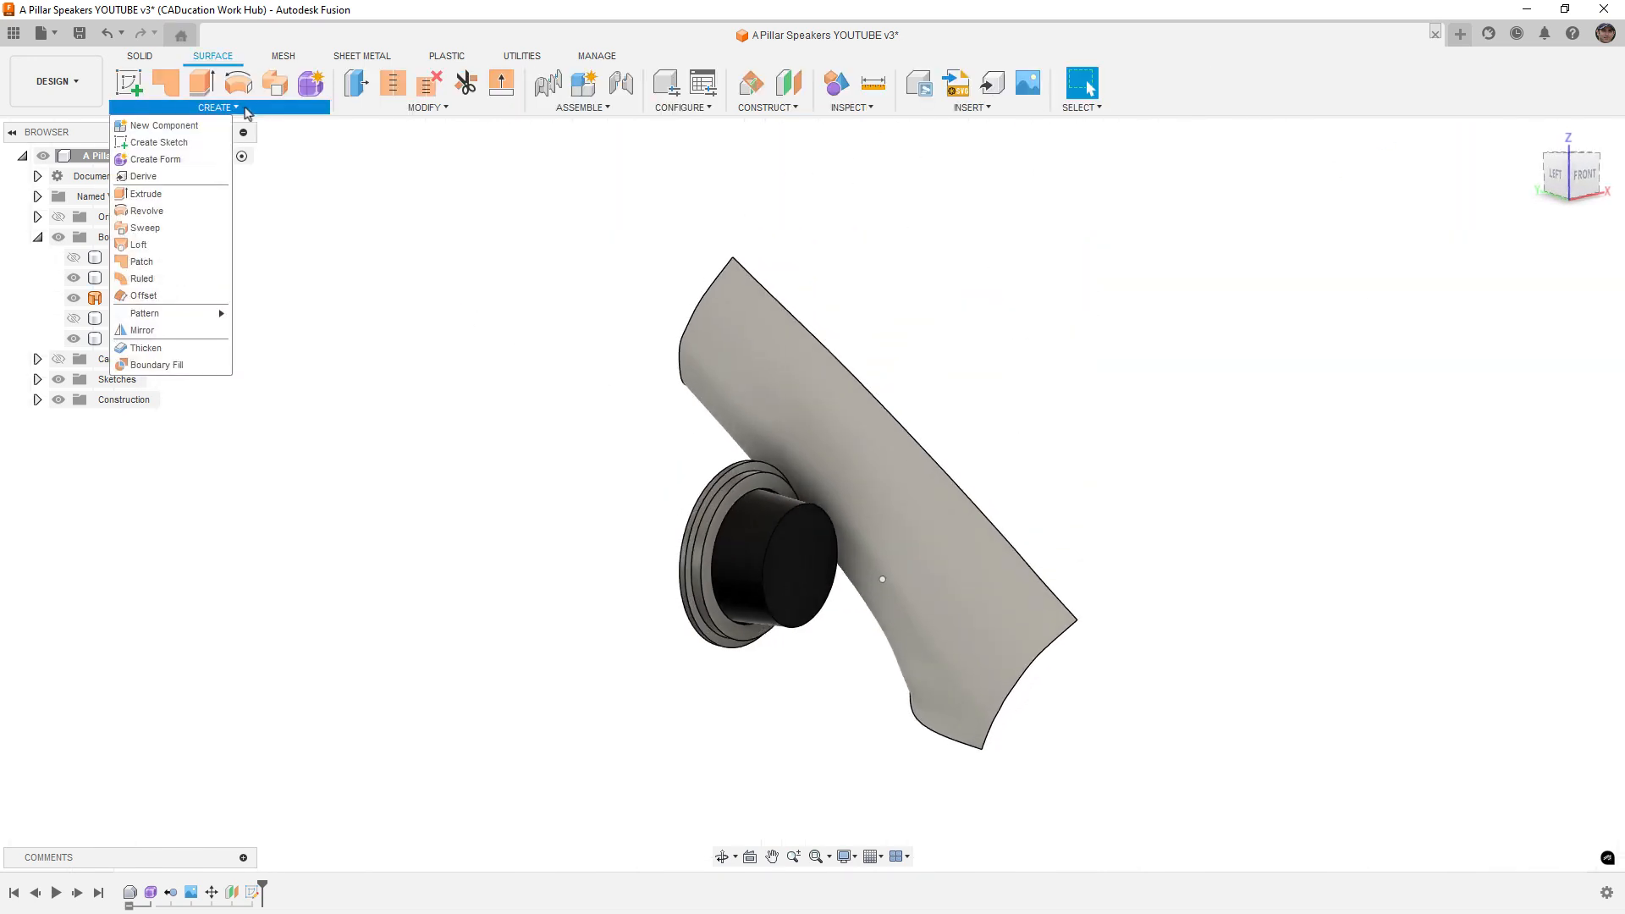
{"action": "left_click", "coordinate": [140, 245]}
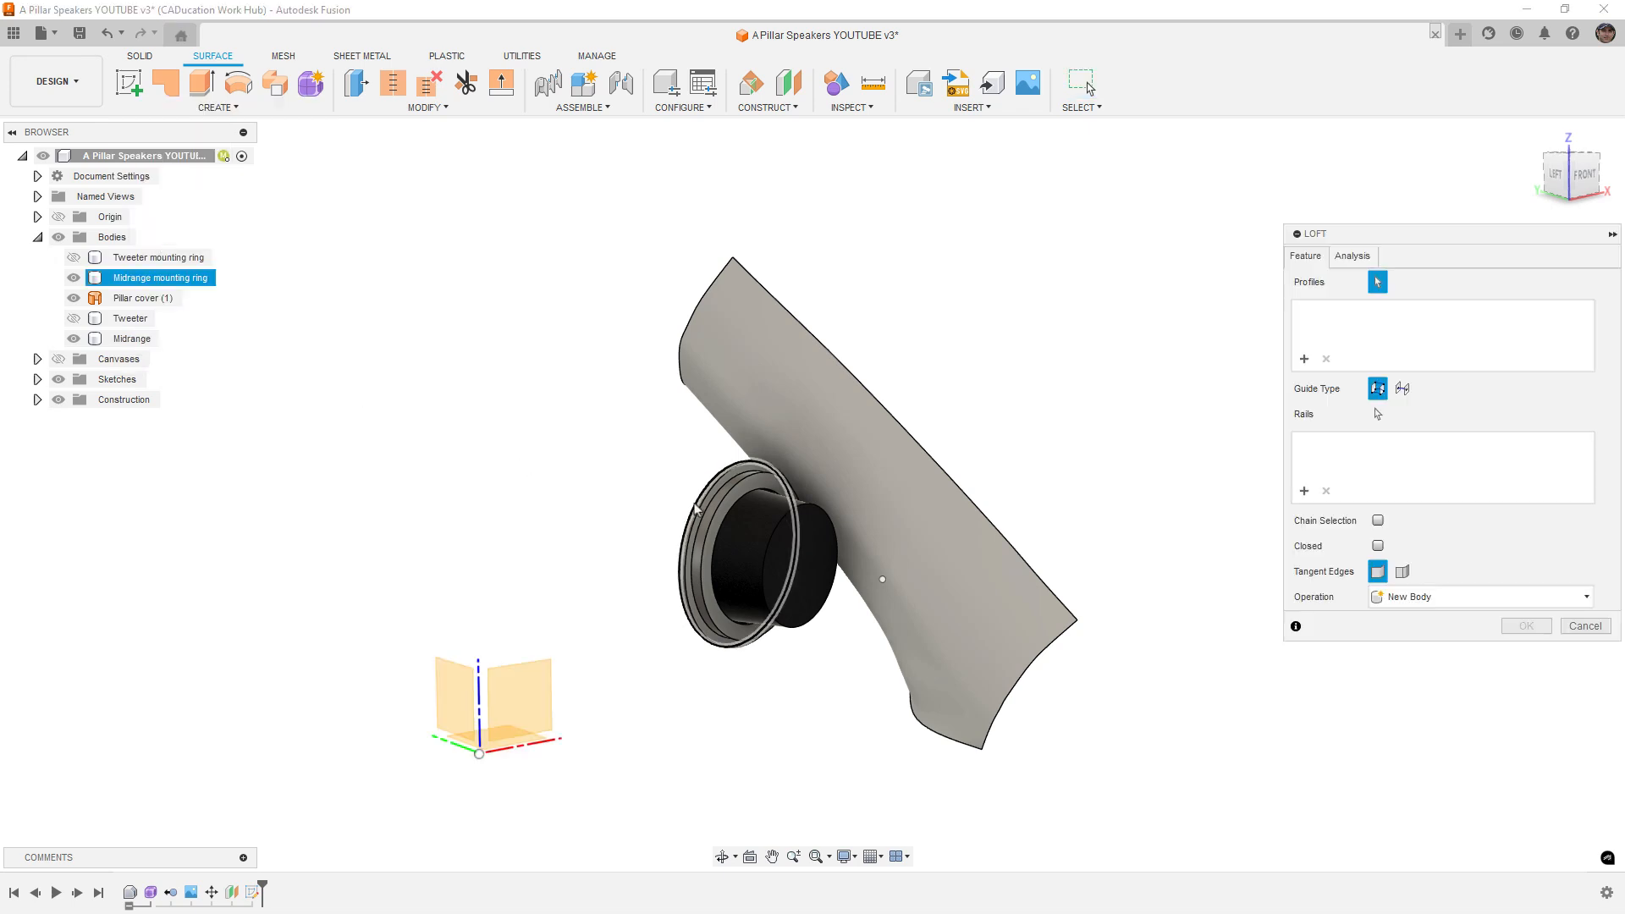
{"action": "scroll", "coordinate": [713, 511], "scroll_direction": "up", "scroll_amount": 5}
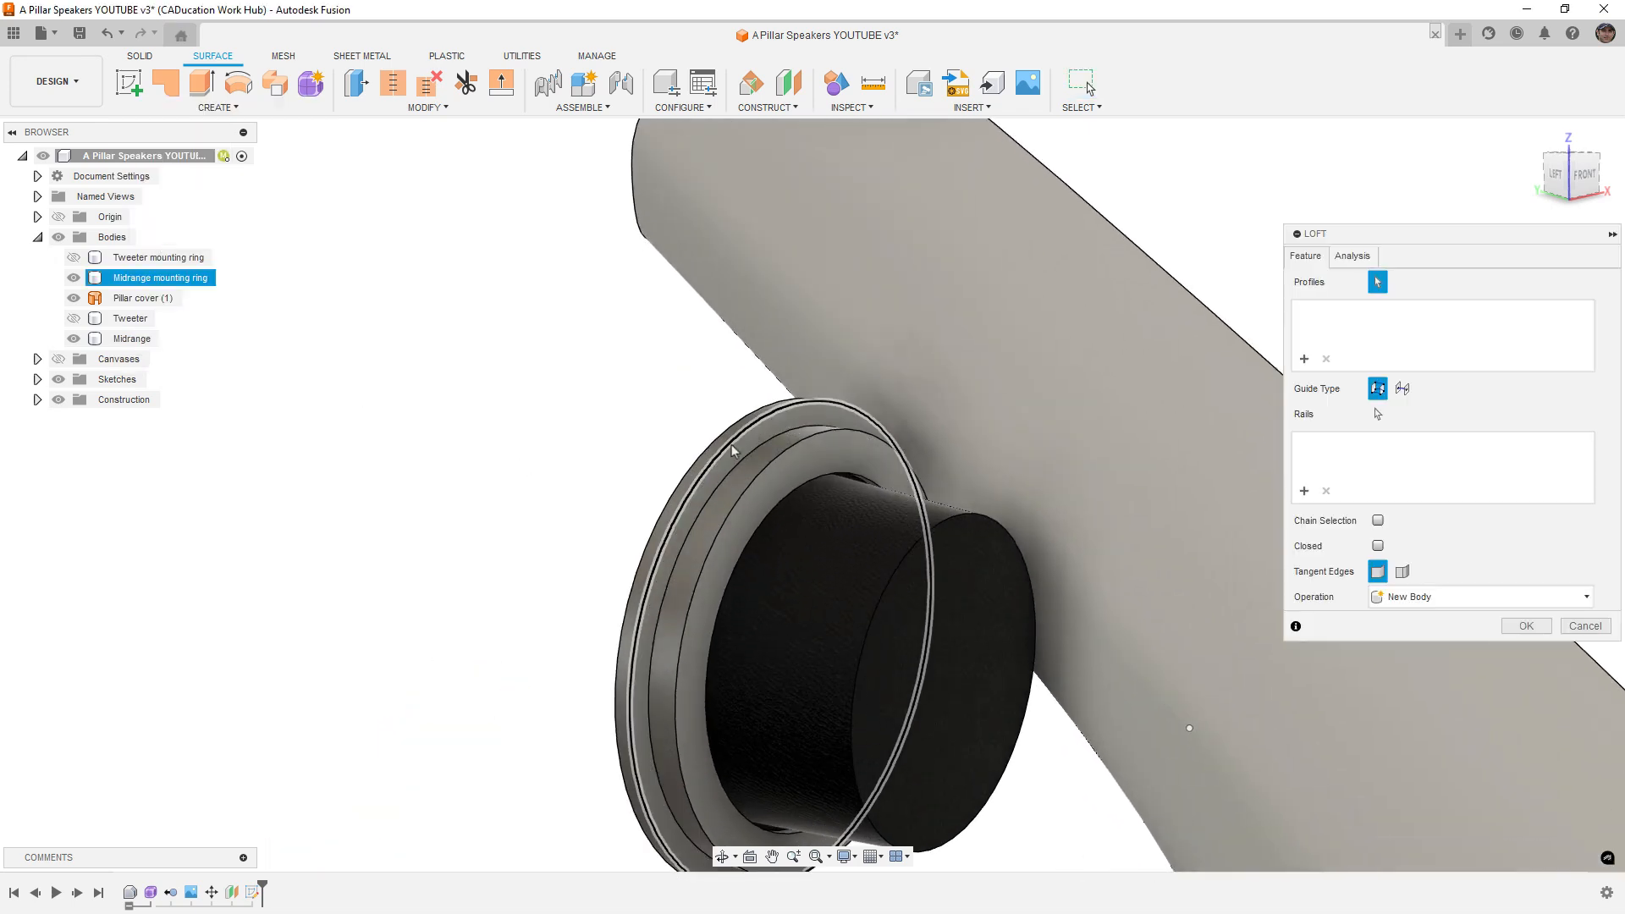
{"action": "left_click", "coordinate": [732, 451]}
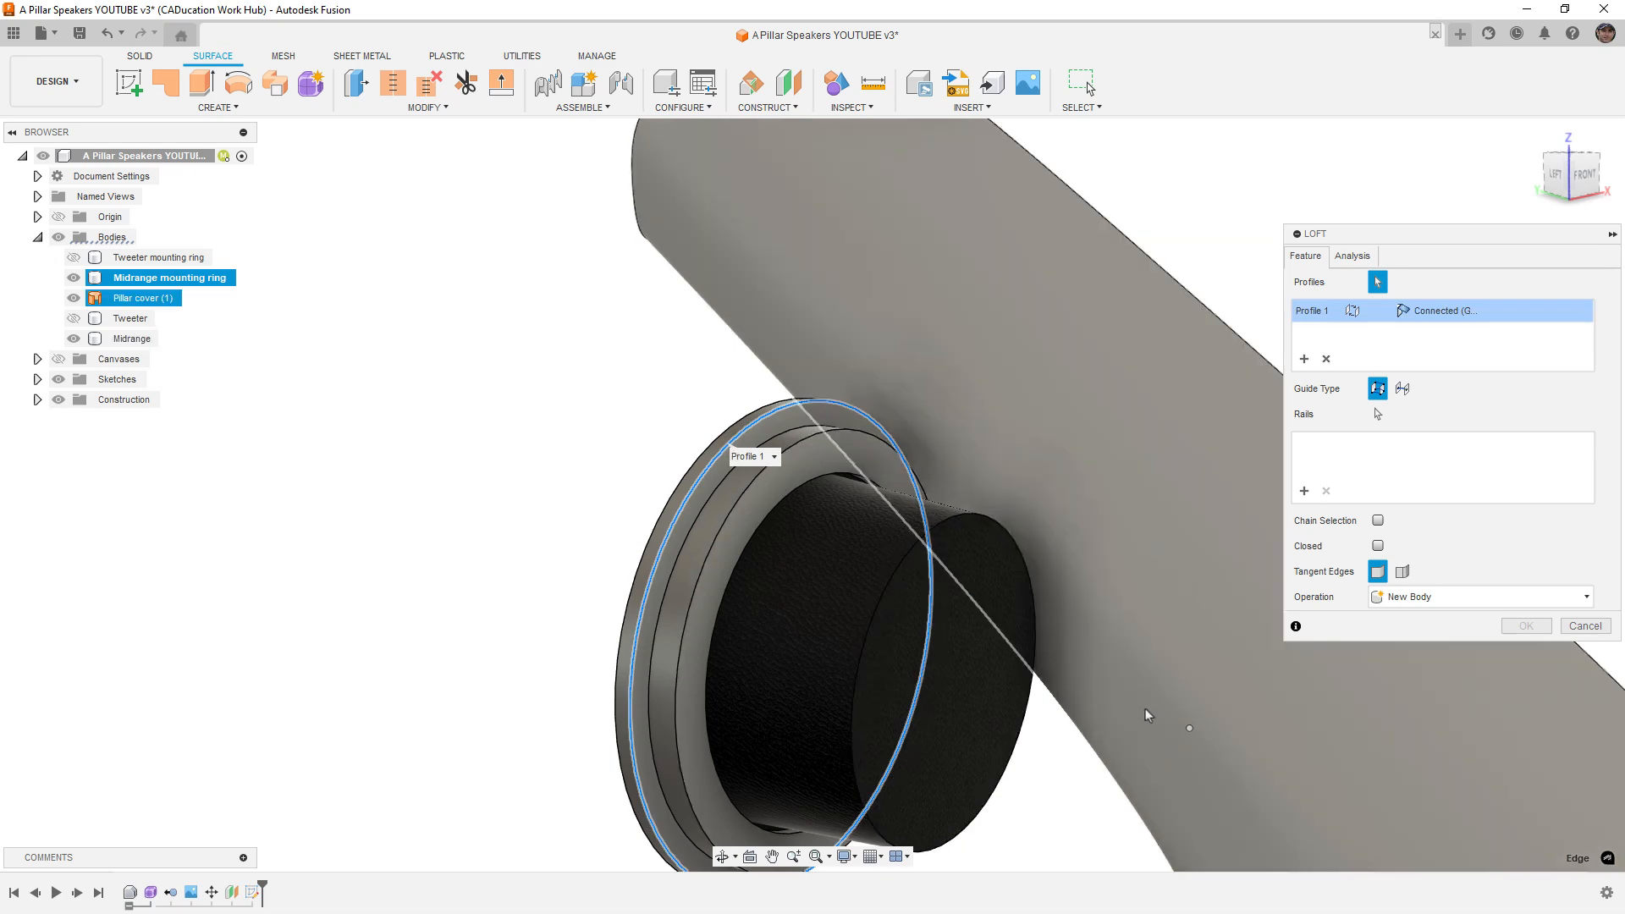
{"action": "left_click", "coordinate": [1189, 734]}
{"action": "middle_click_drag", "start_coordinate": [1189, 735], "coordinate": [899, 459], "text": "shift"}
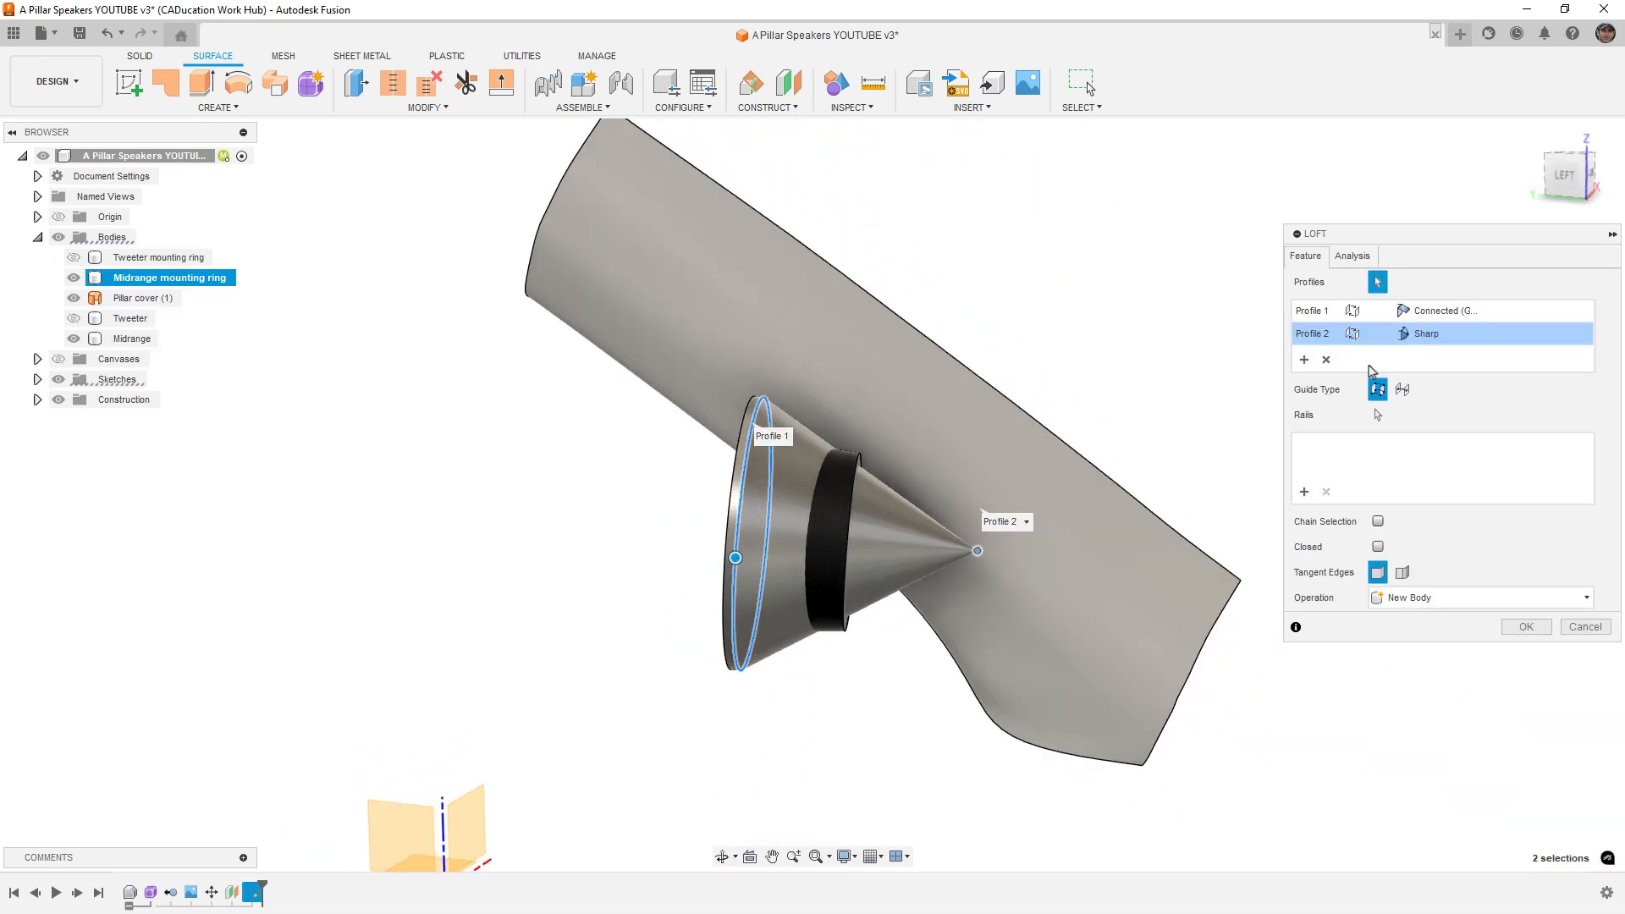
Step: Set the loft's end condition at the point to Point Tangent and at the ring edge to Tangent (G1)
{"action": "left_click", "coordinate": [1433, 335]}
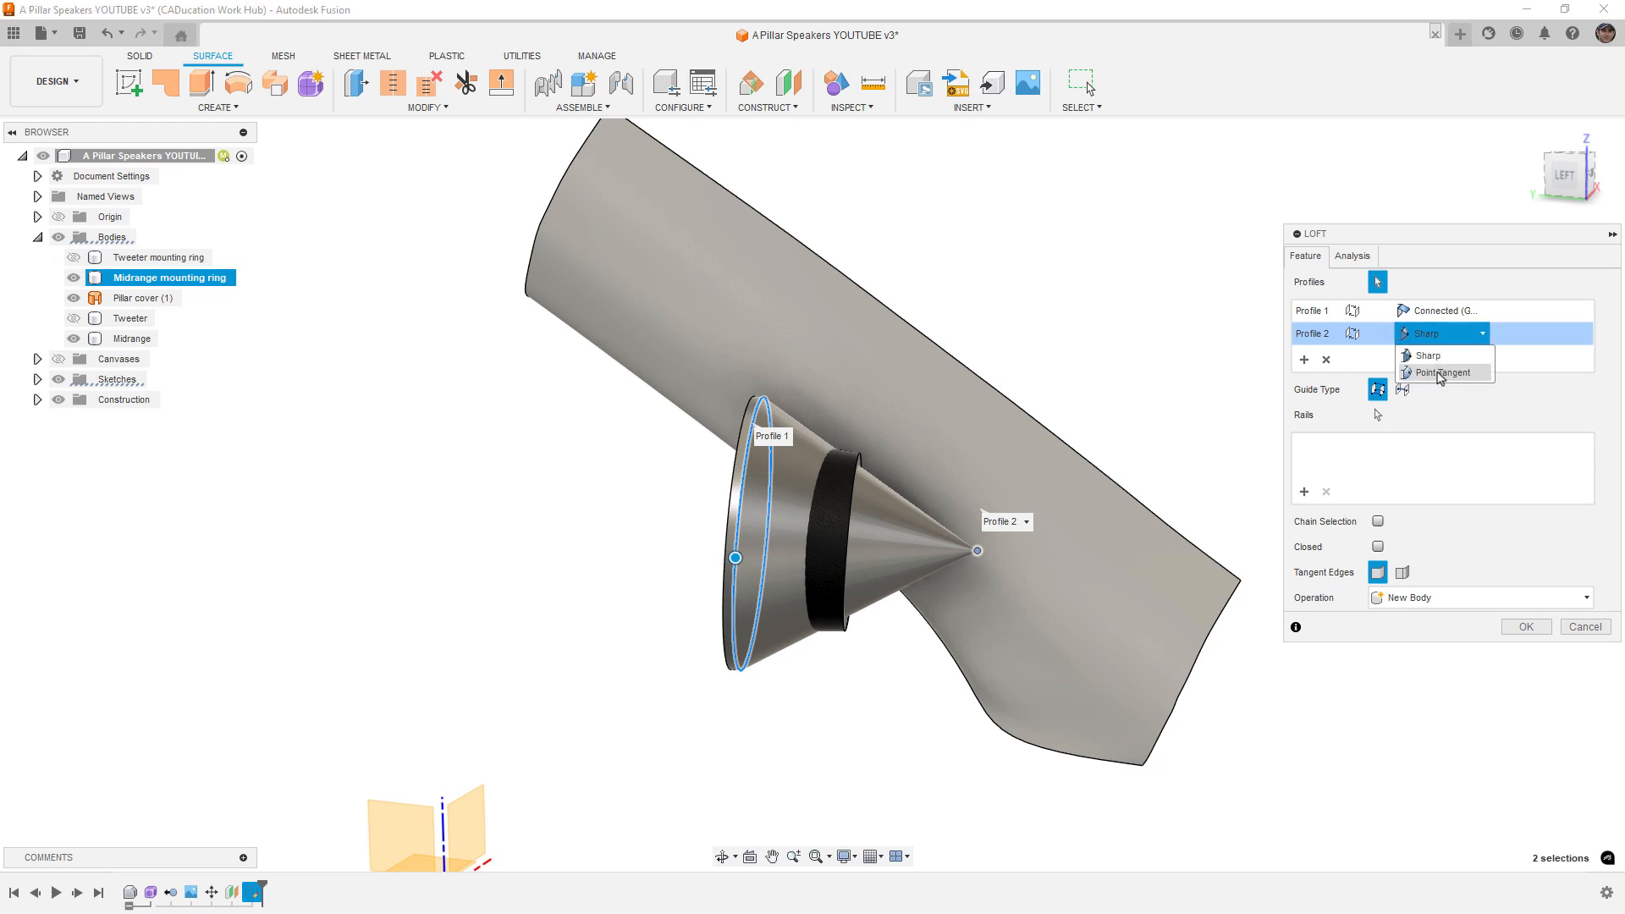
{"action": "left_click", "coordinate": [1440, 376]}
{"action": "left_click", "coordinate": [1440, 311]}
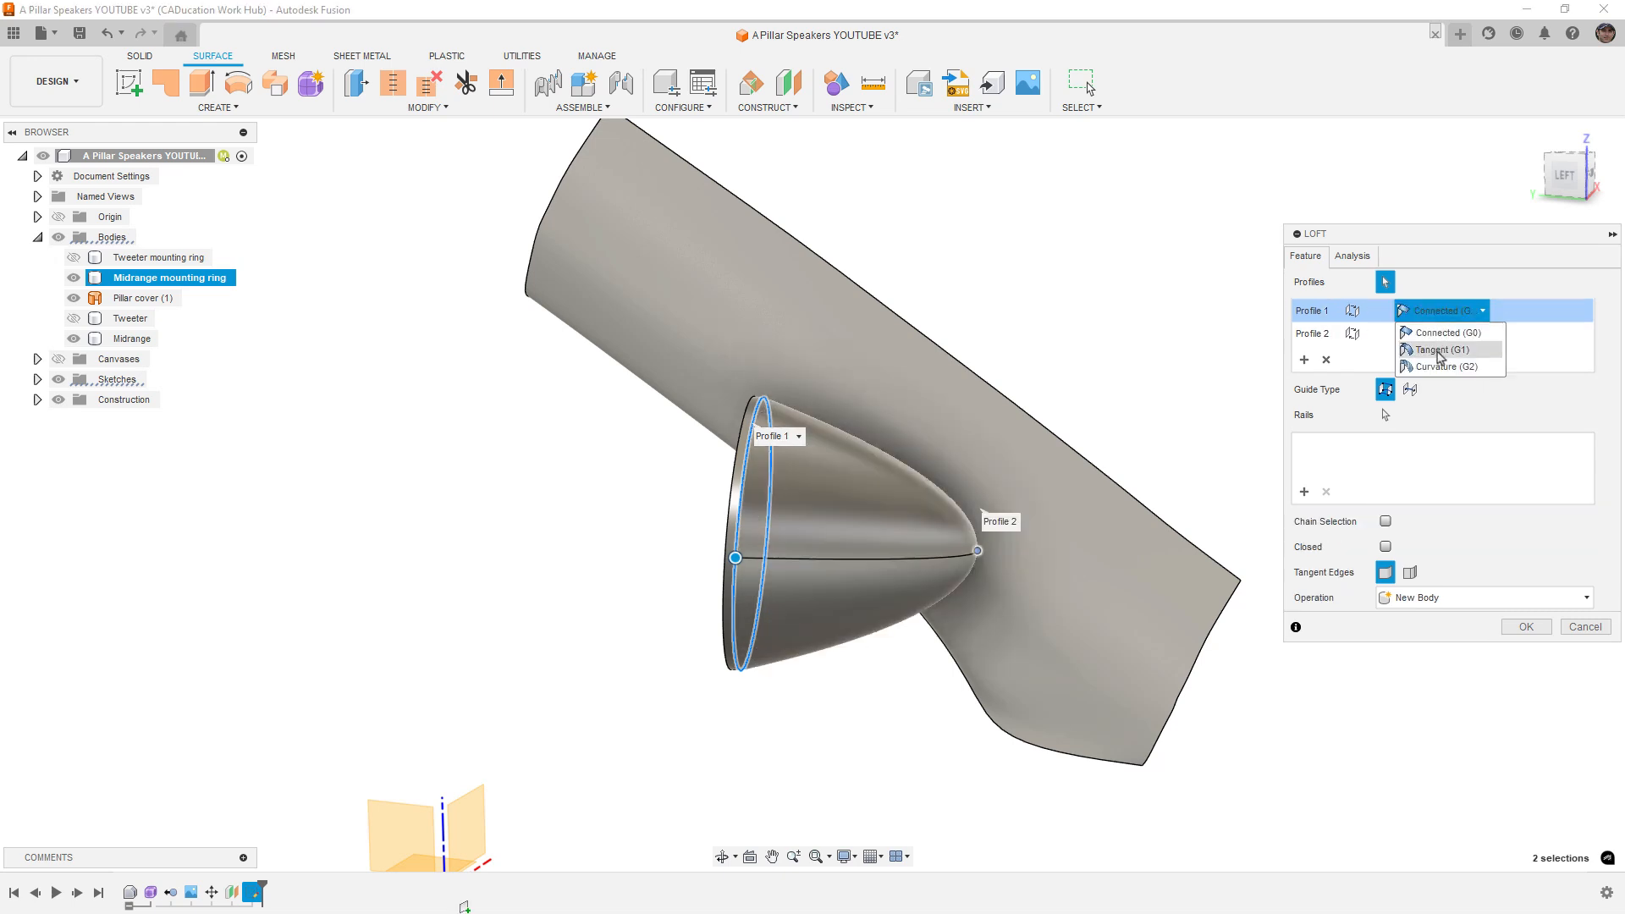
{"action": "left_click", "coordinate": [1438, 353]}
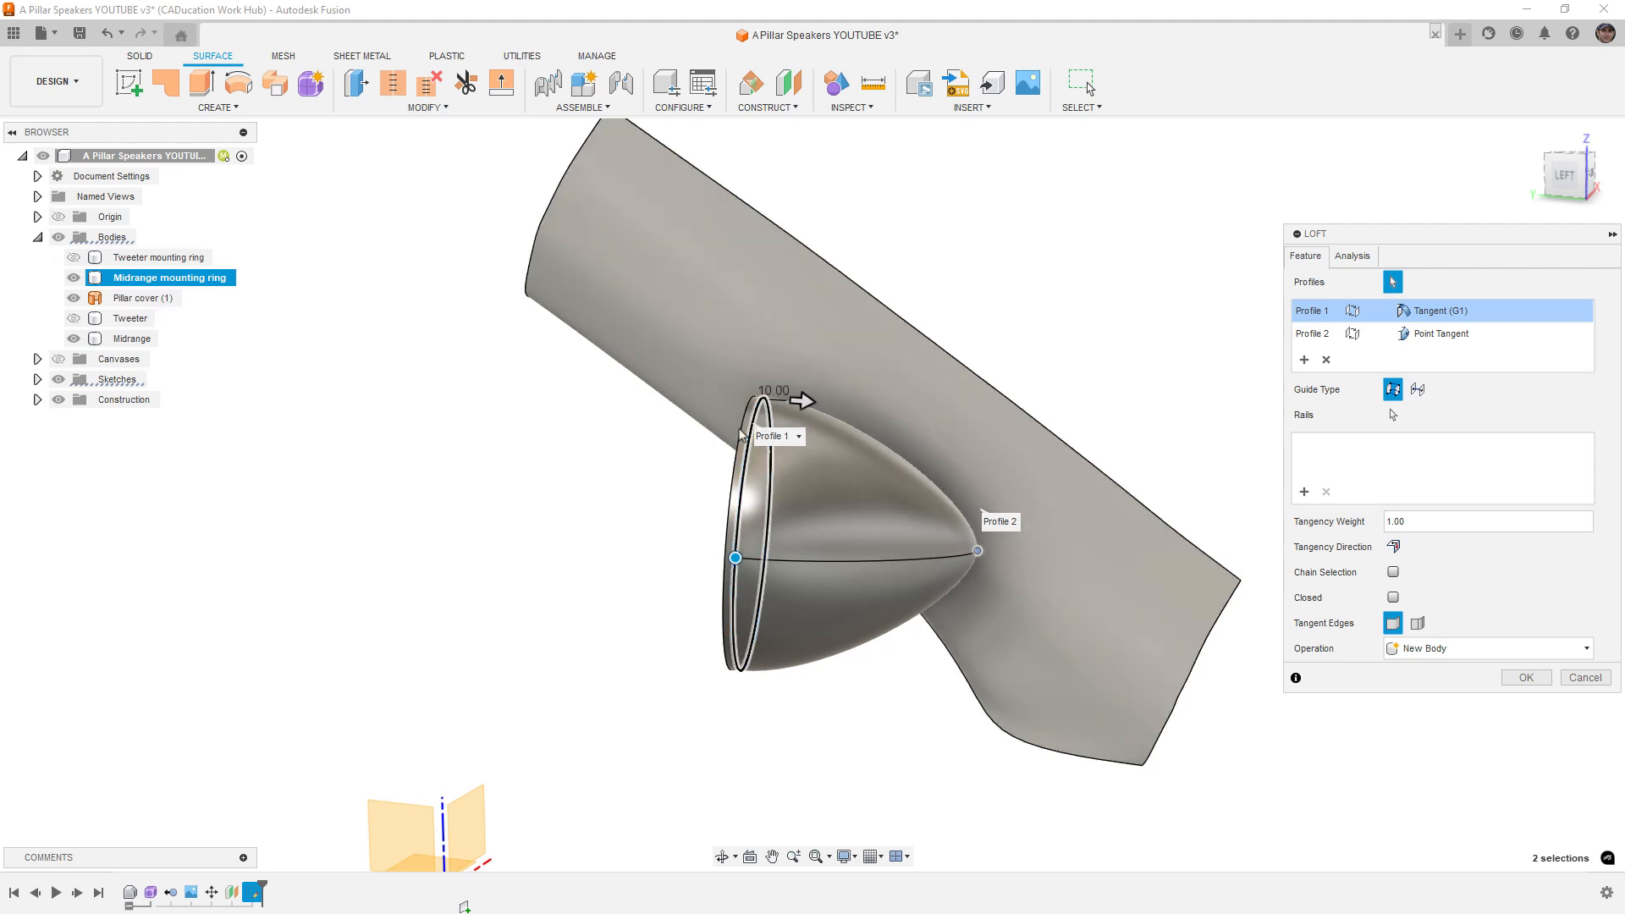
Step: Set the loft's tangency weight at the mounting ring edge to 1.50
{"action": "middle_click_drag", "start_coordinate": [652, 515], "coordinate": [701, 578], "text": "shift"}
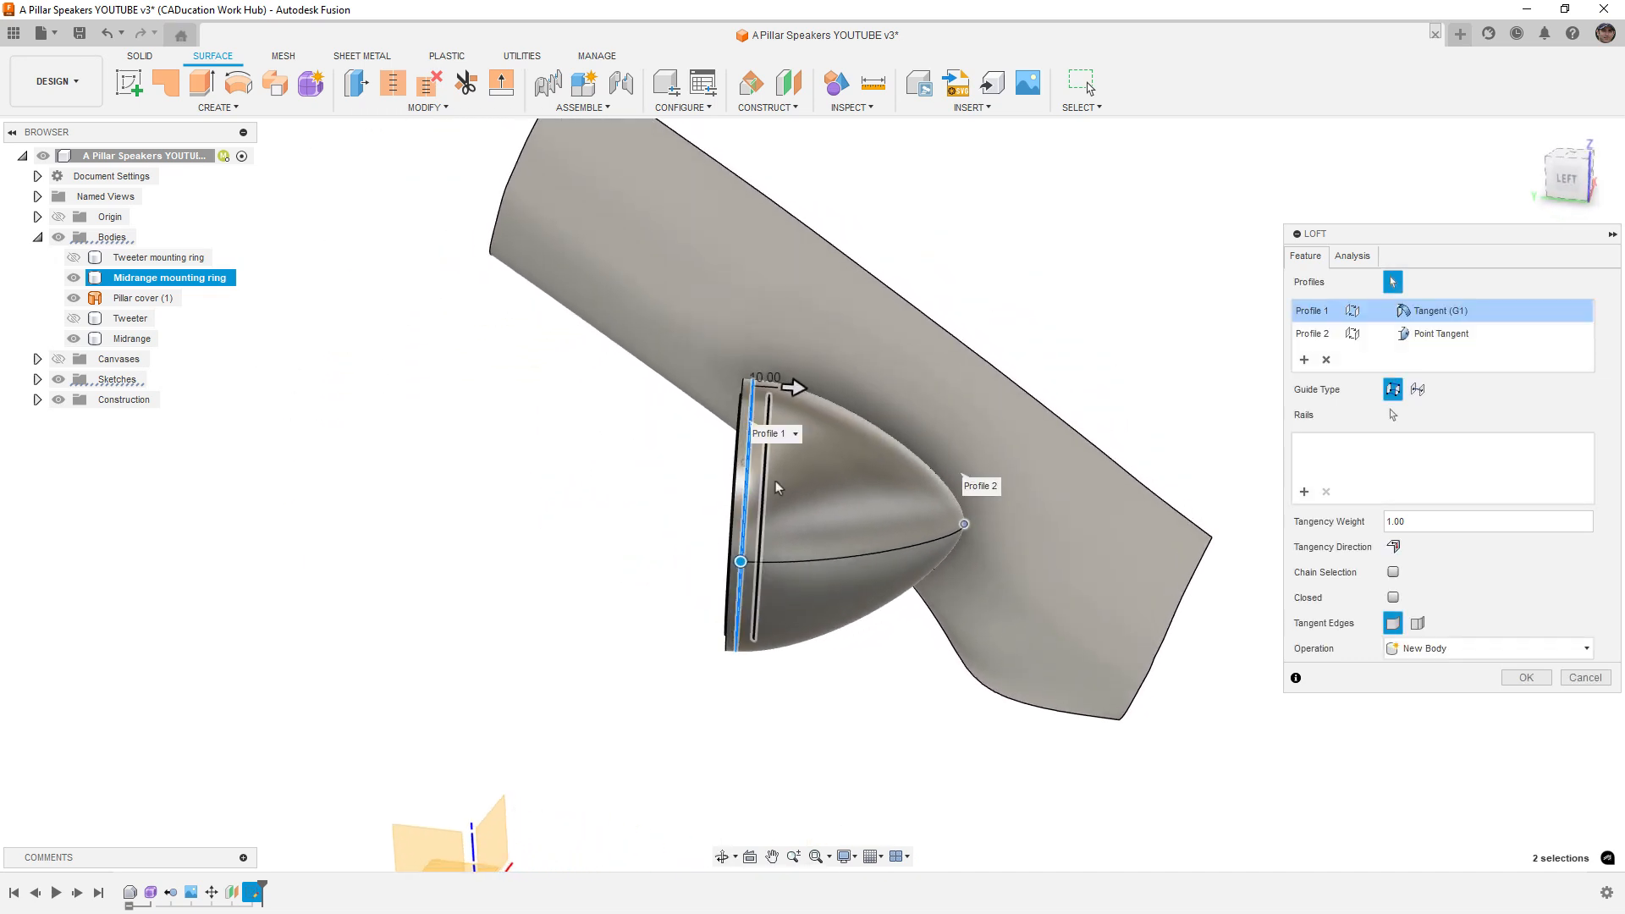
{"action": "scroll", "coordinate": [792, 391], "scroll_direction": "up", "scroll_amount": 2}
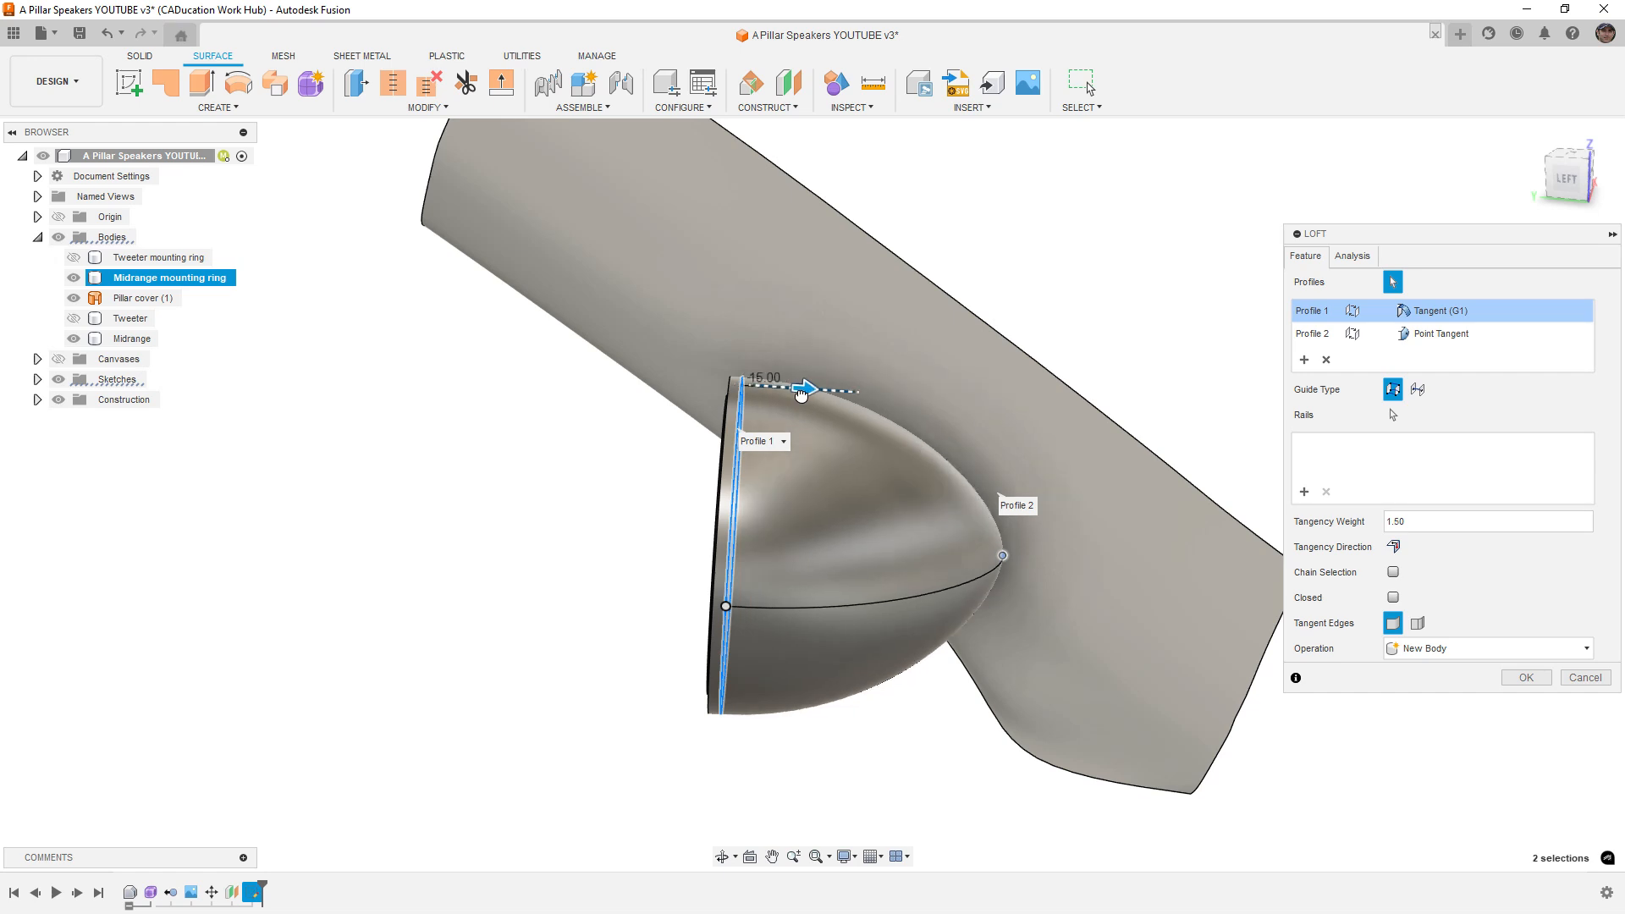
{"action": "left_click_drag", "start_coordinate": [795, 395], "coordinate": [801, 396]}
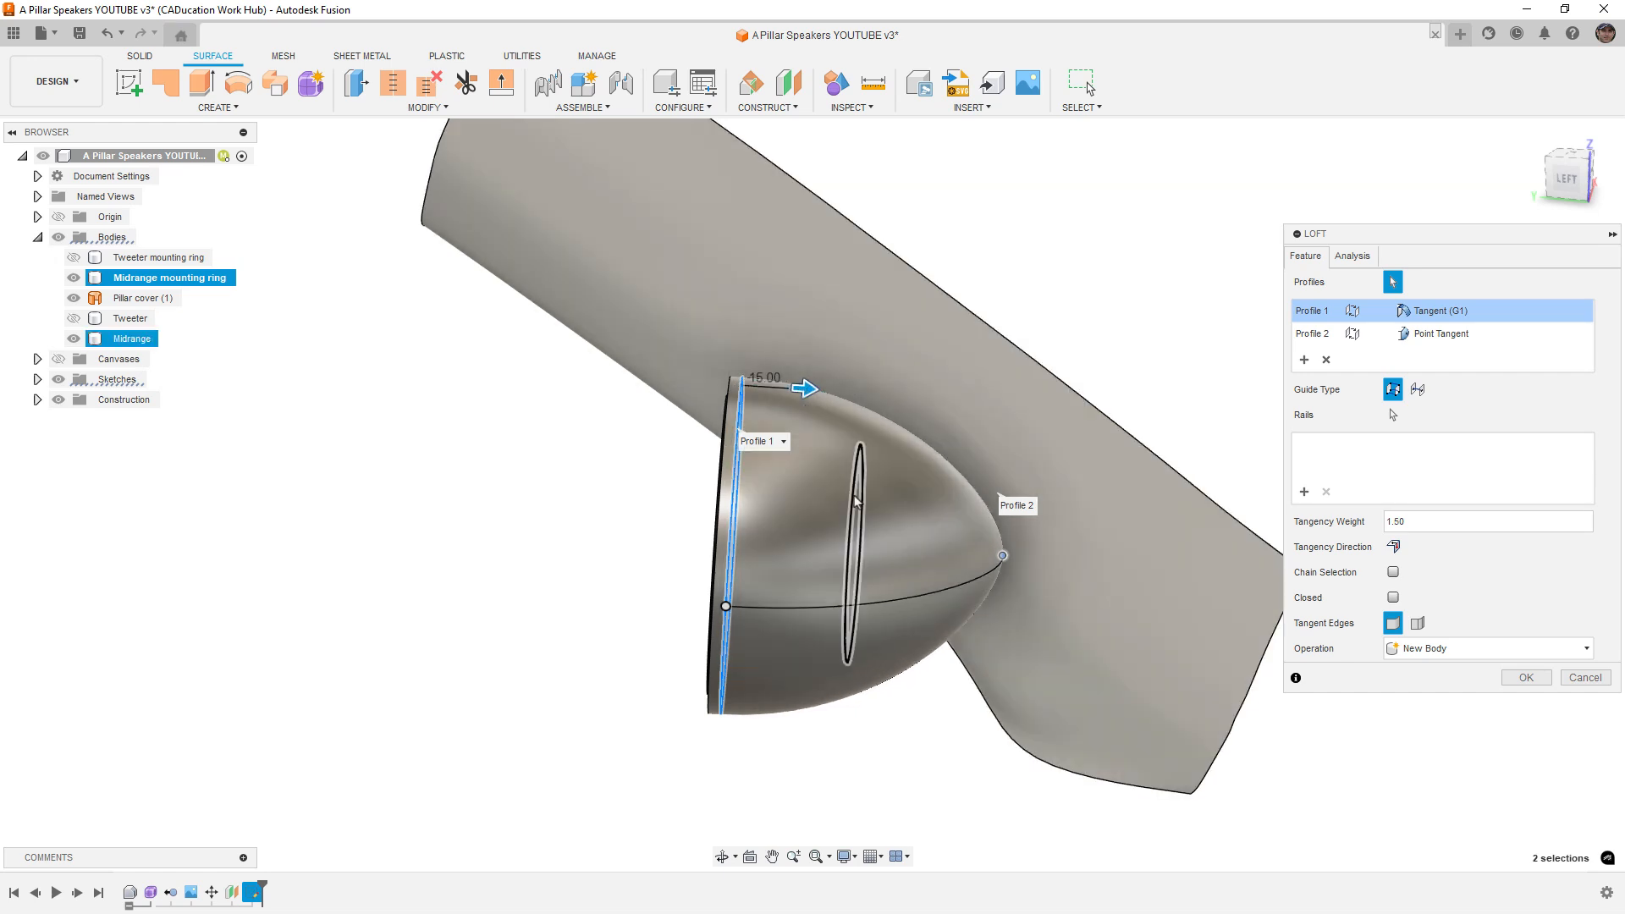
{"action": "mouse_move", "coordinate": [858, 504]}
{"action": "middle_mouse_down", "text": "shift"}
{"action": "mouse_move", "coordinate": [753, 485]}
{"action": "mouse_move", "coordinate": [861, 499]}
{"action": "middle_mouse_up", "text": "shift"}
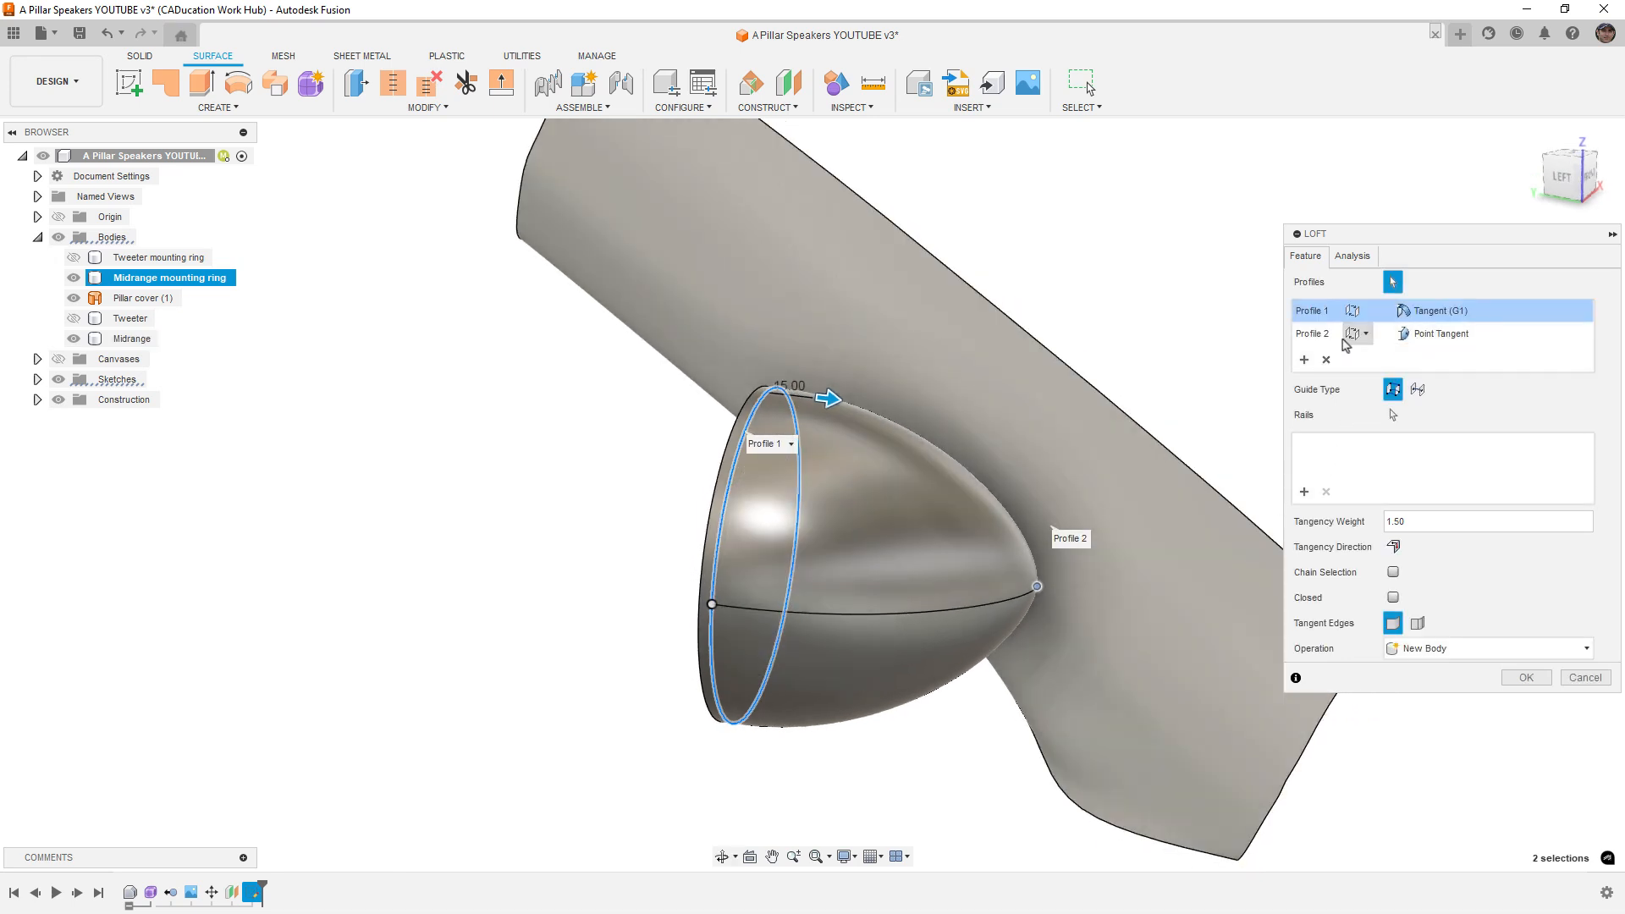
Step: Try a 1.50 tangency weight at the loft's point profile, set it back to 1.00, and create the loft as a new body
{"action": "left_click", "coordinate": [1310, 337]}
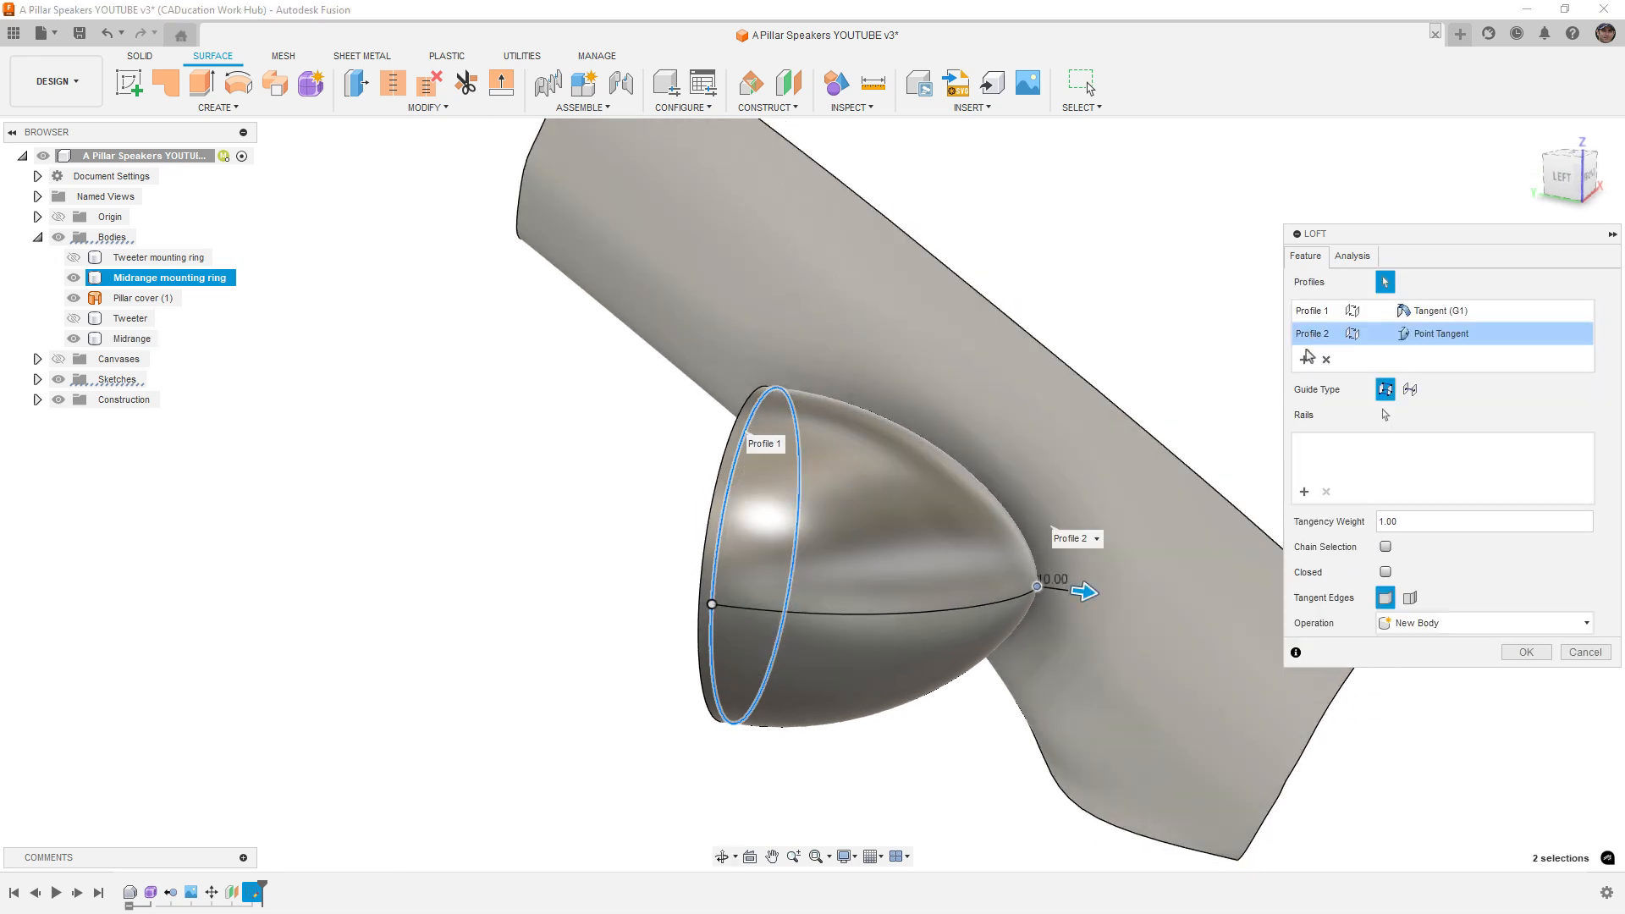
{"action": "mouse_move", "coordinate": [1084, 593]}
{"action": "left_mouse_down"}
{"action": "mouse_move", "coordinate": [1118, 595]}
{"action": "mouse_move", "coordinate": [1099, 591]}
{"action": "left_mouse_up"}
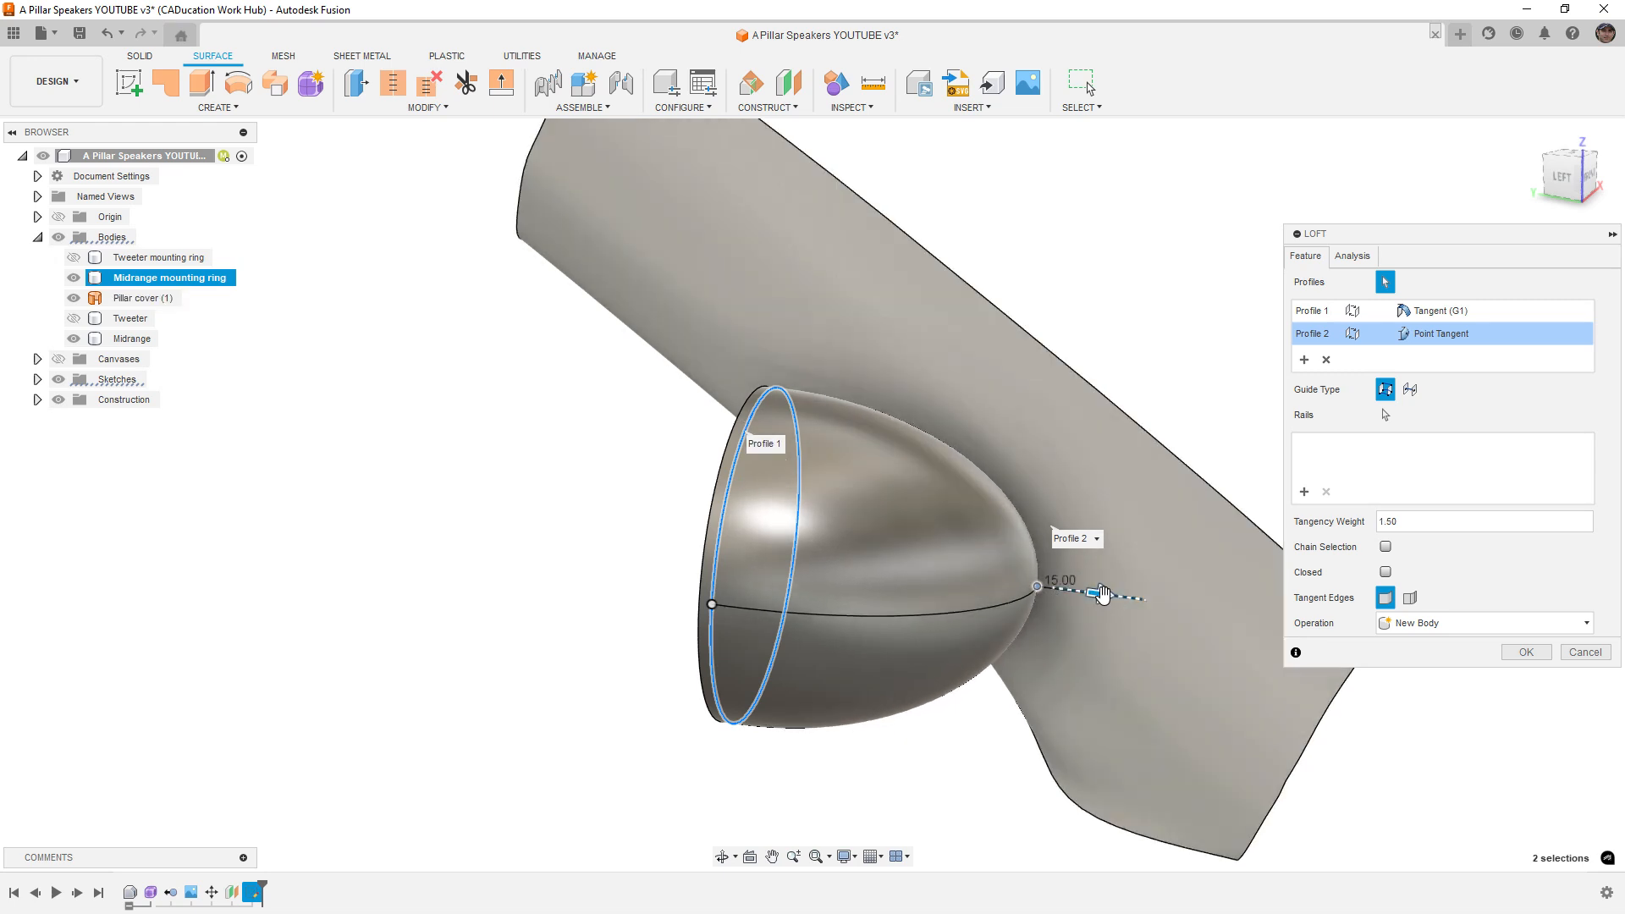
{"action": "left_click_drag", "start_coordinate": [1110, 594], "coordinate": [1094, 593]}
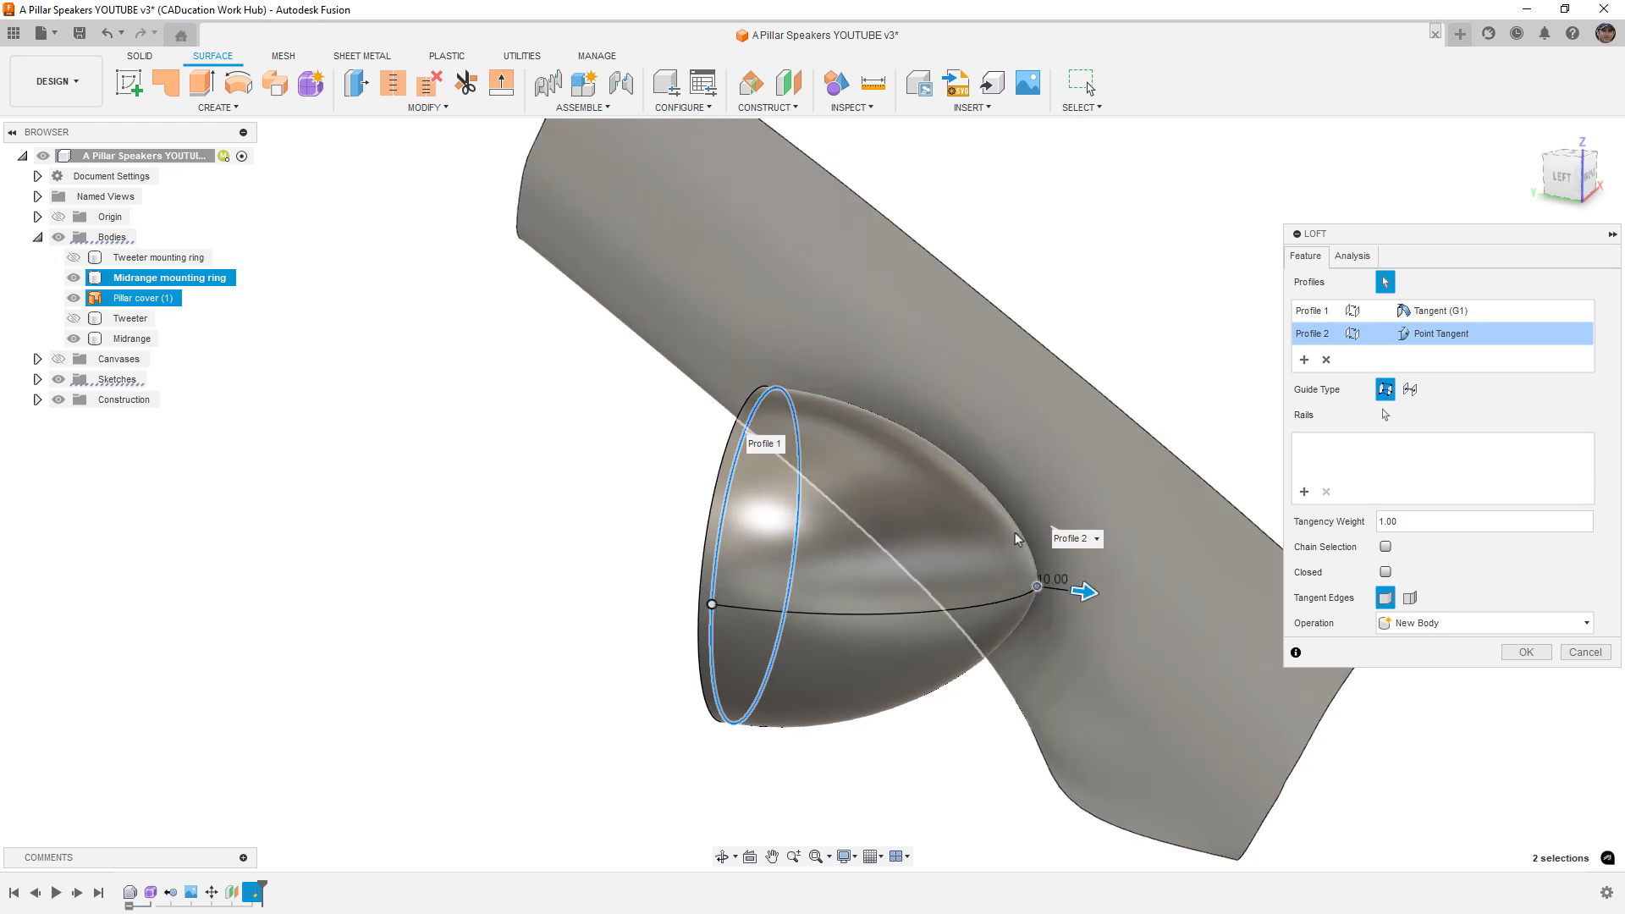
{"action": "middle_click_drag", "start_coordinate": [1036, 596], "coordinate": [1095, 585], "text": "shift"}
{"action": "left_click", "coordinate": [1525, 651]}
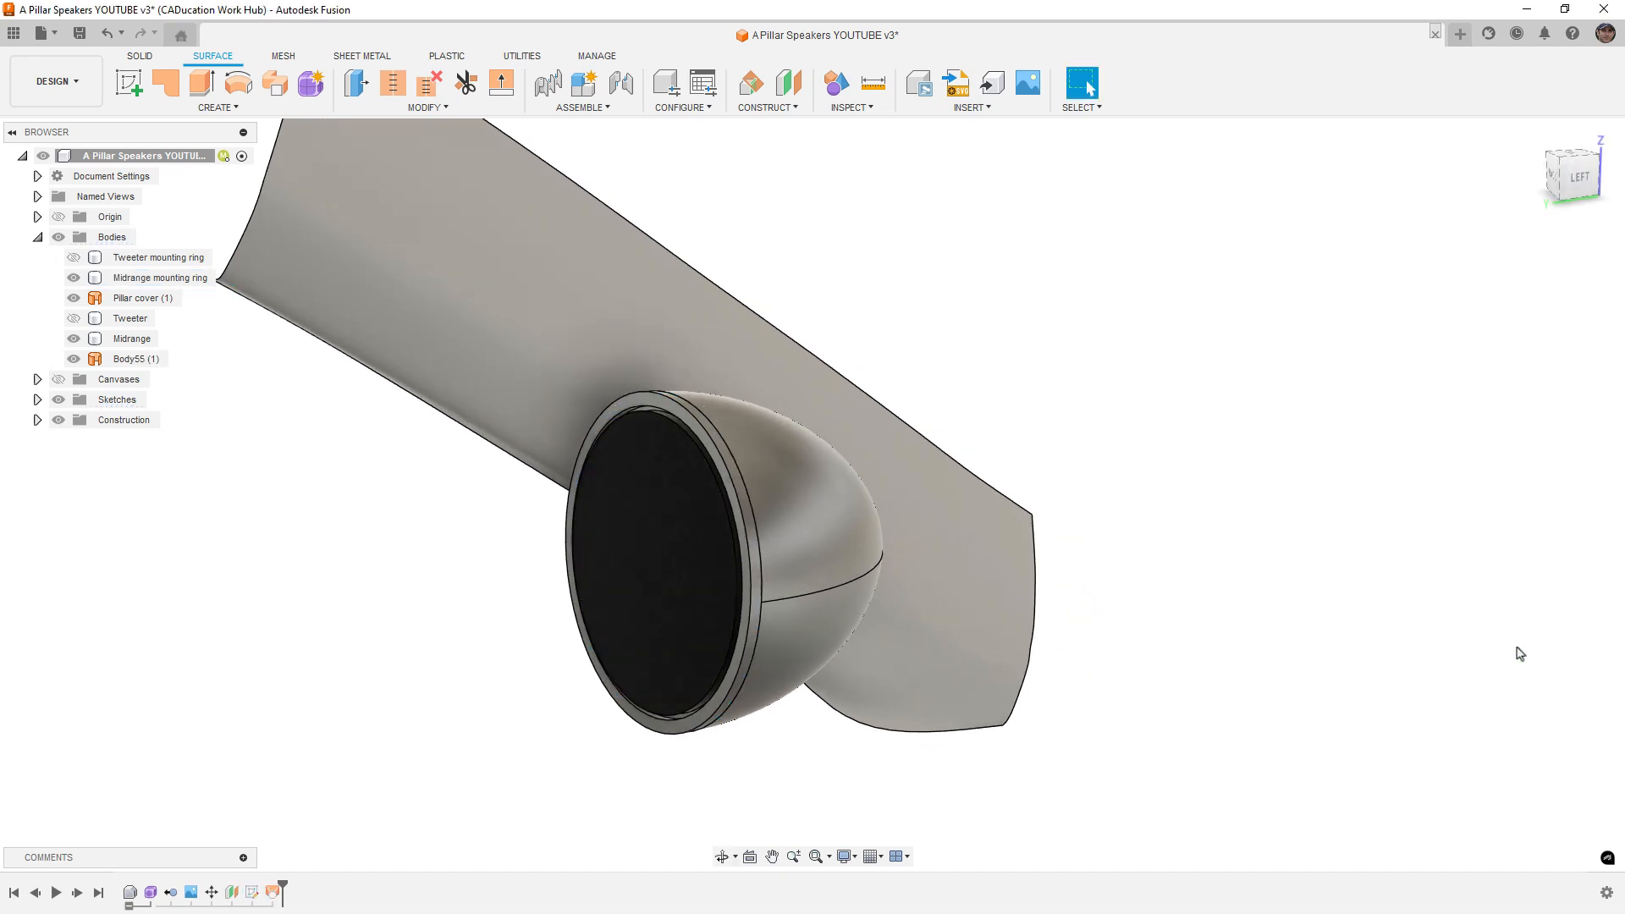
Step: Hide the midrange speaker and its mounting ring, and examine the loft's open end where the pillar cover passes through it
{"action": "left_click", "coordinate": [73, 338]}
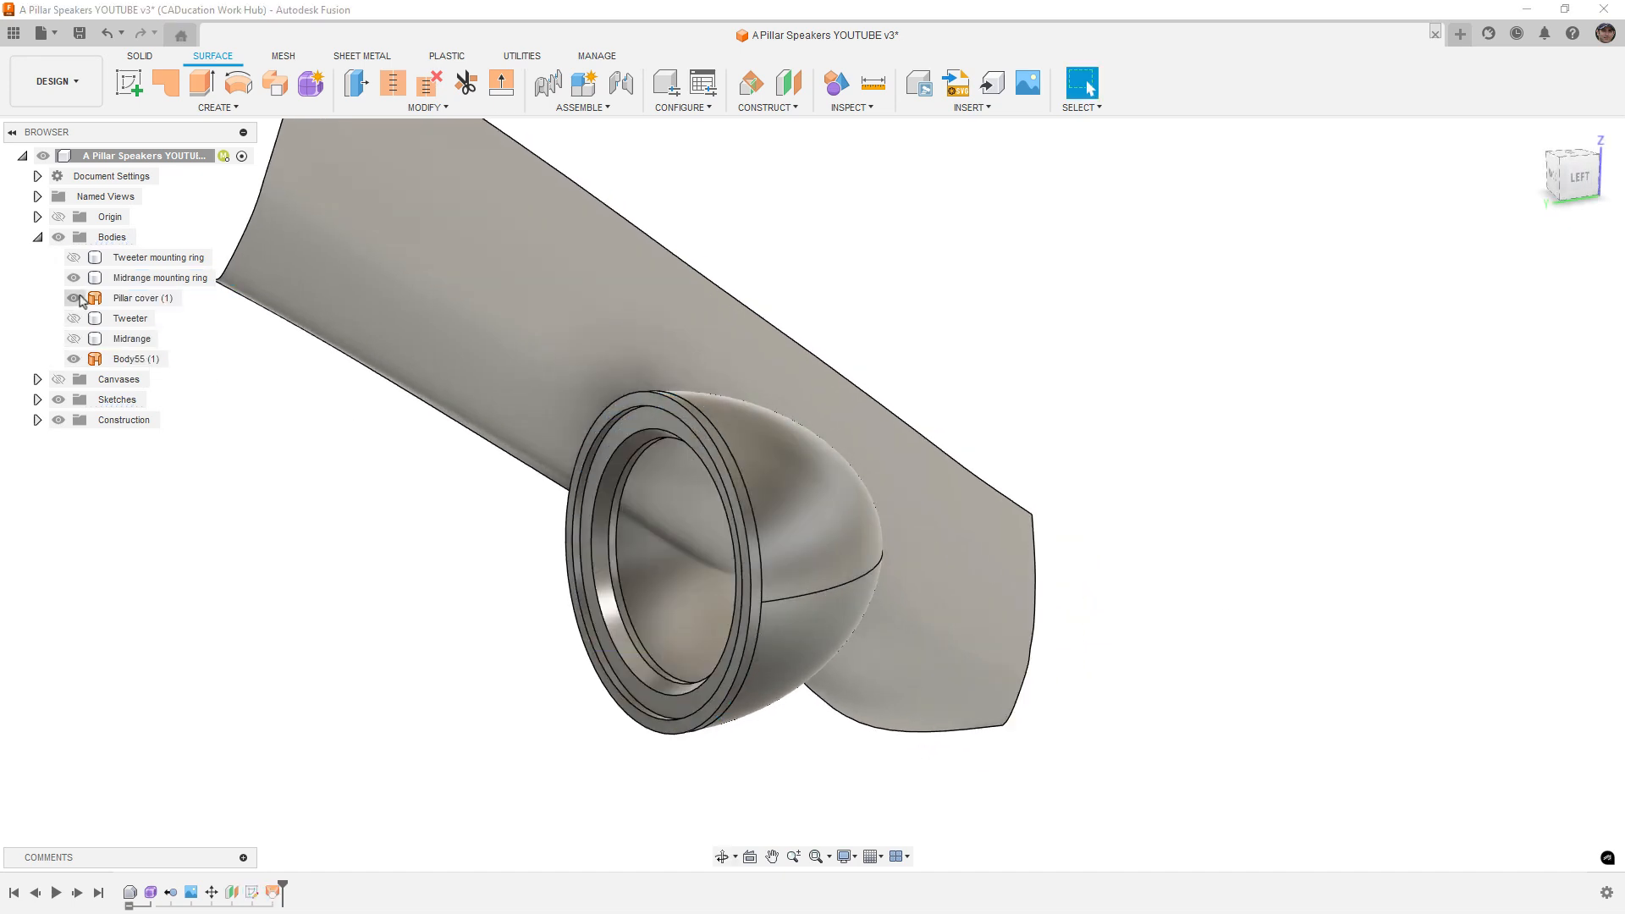
{"action": "left_click", "coordinate": [73, 278]}
{"action": "middle_click_drag", "start_coordinate": [438, 533], "coordinate": [528, 492], "text": "shift"}
{"action": "scroll", "coordinate": [508, 484], "scroll_direction": "up", "scroll_amount": 3}
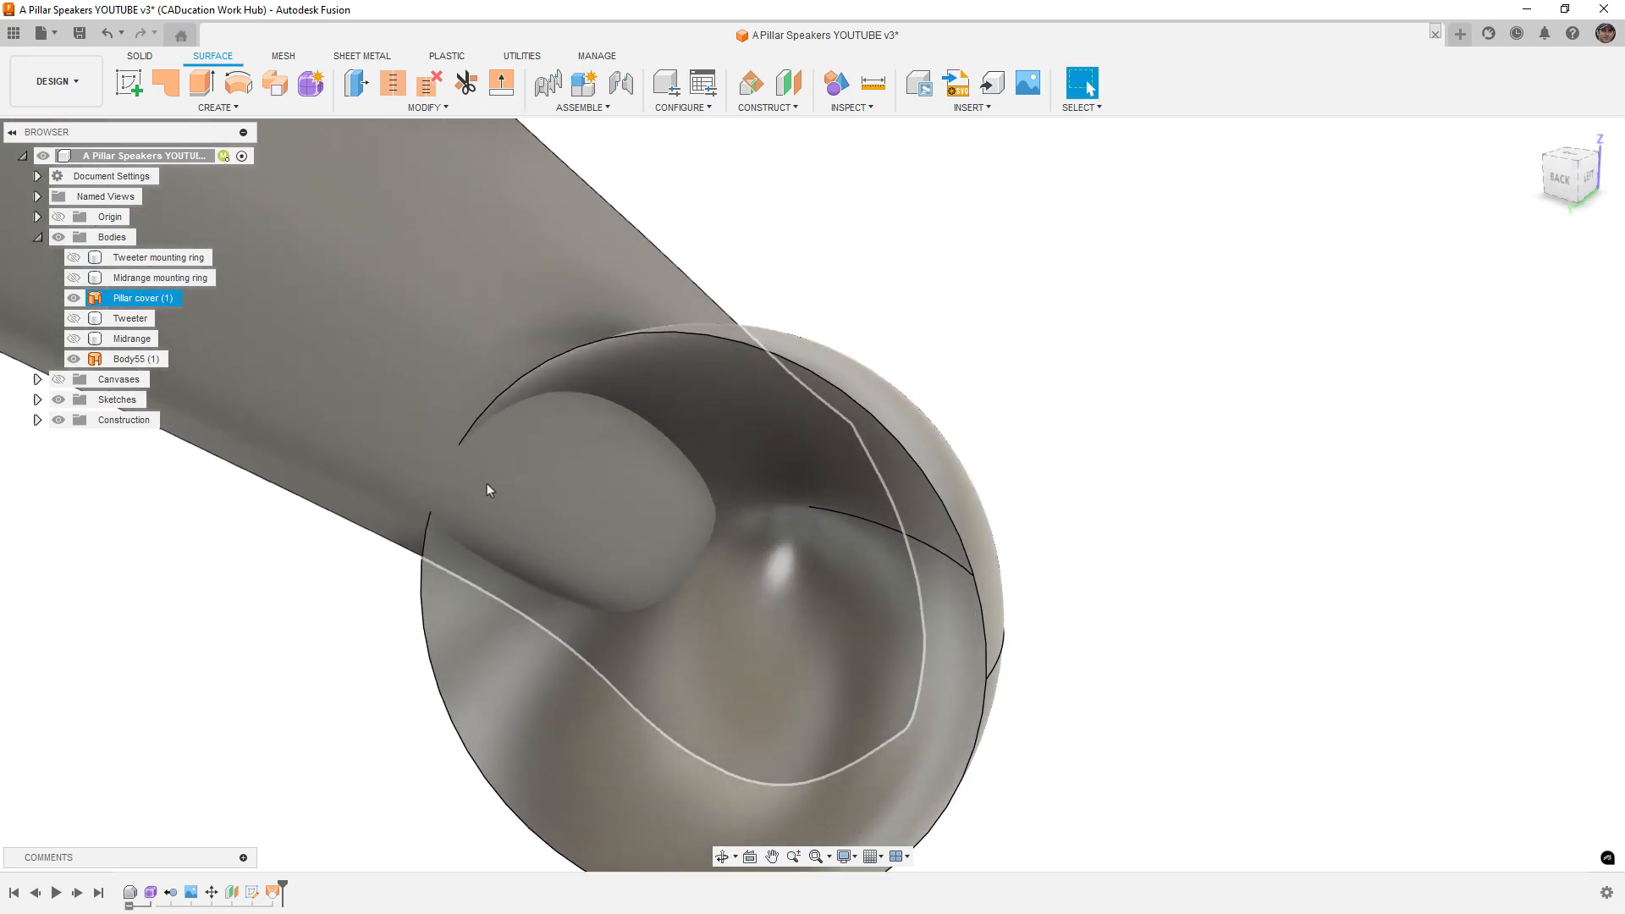
{"action": "scroll", "coordinate": [486, 427], "scroll_direction": "up", "scroll_amount": 2}
{"action": "left_click", "coordinate": [467, 438]}
{"action": "middle_click_drag", "start_coordinate": [468, 438], "coordinate": [368, 545], "text": "shift"}
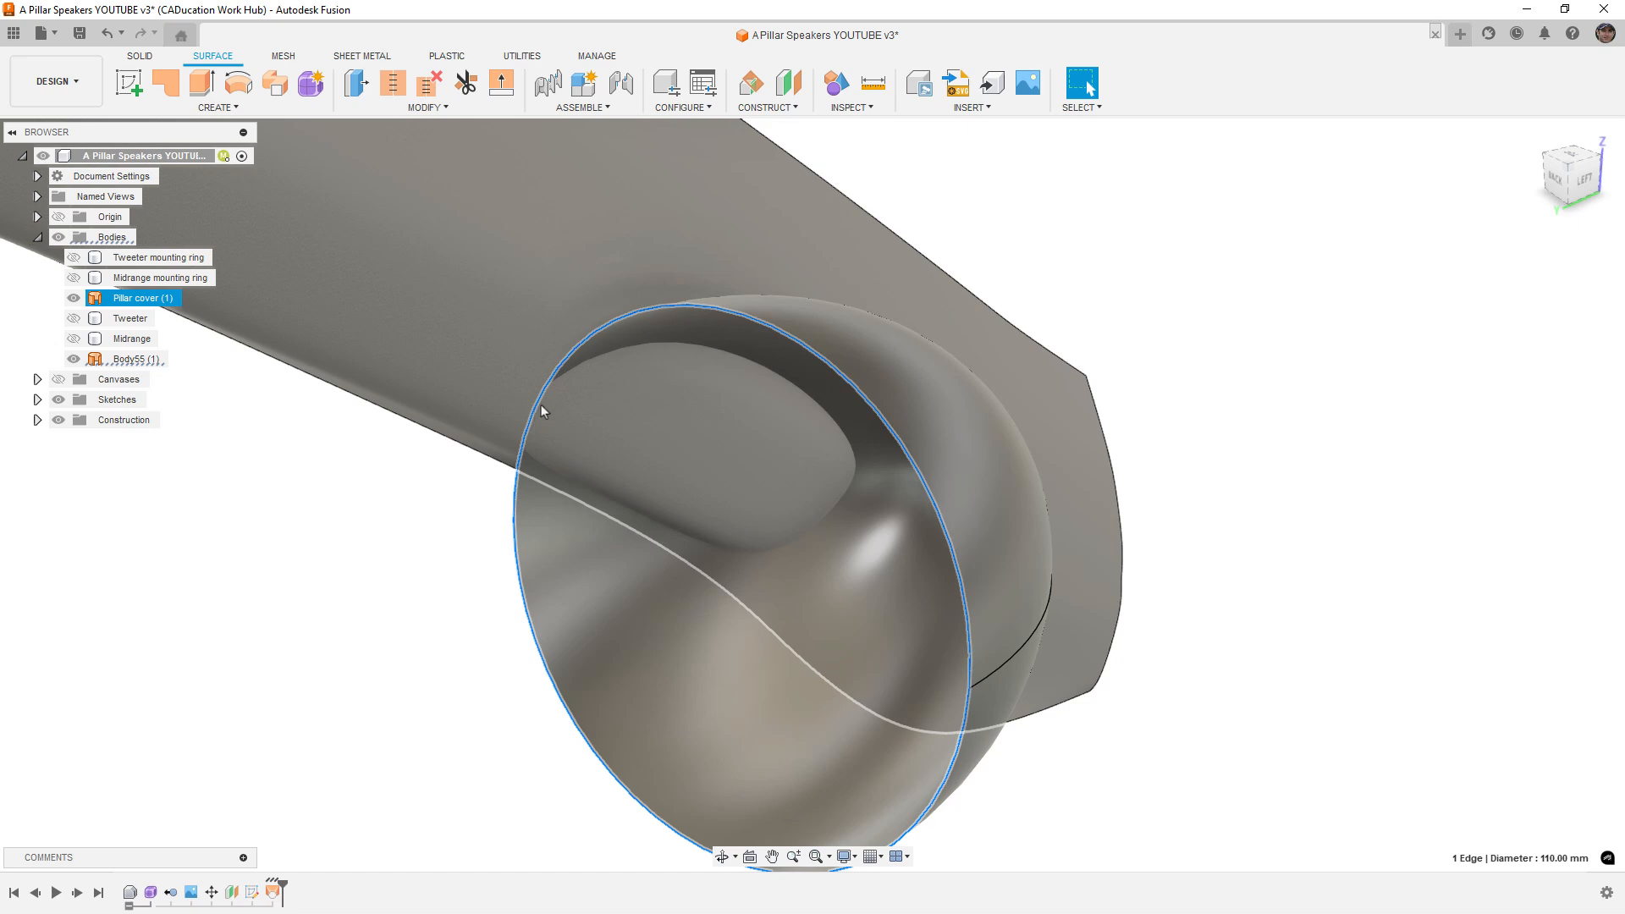
{"action": "left_click", "coordinate": [613, 419]}
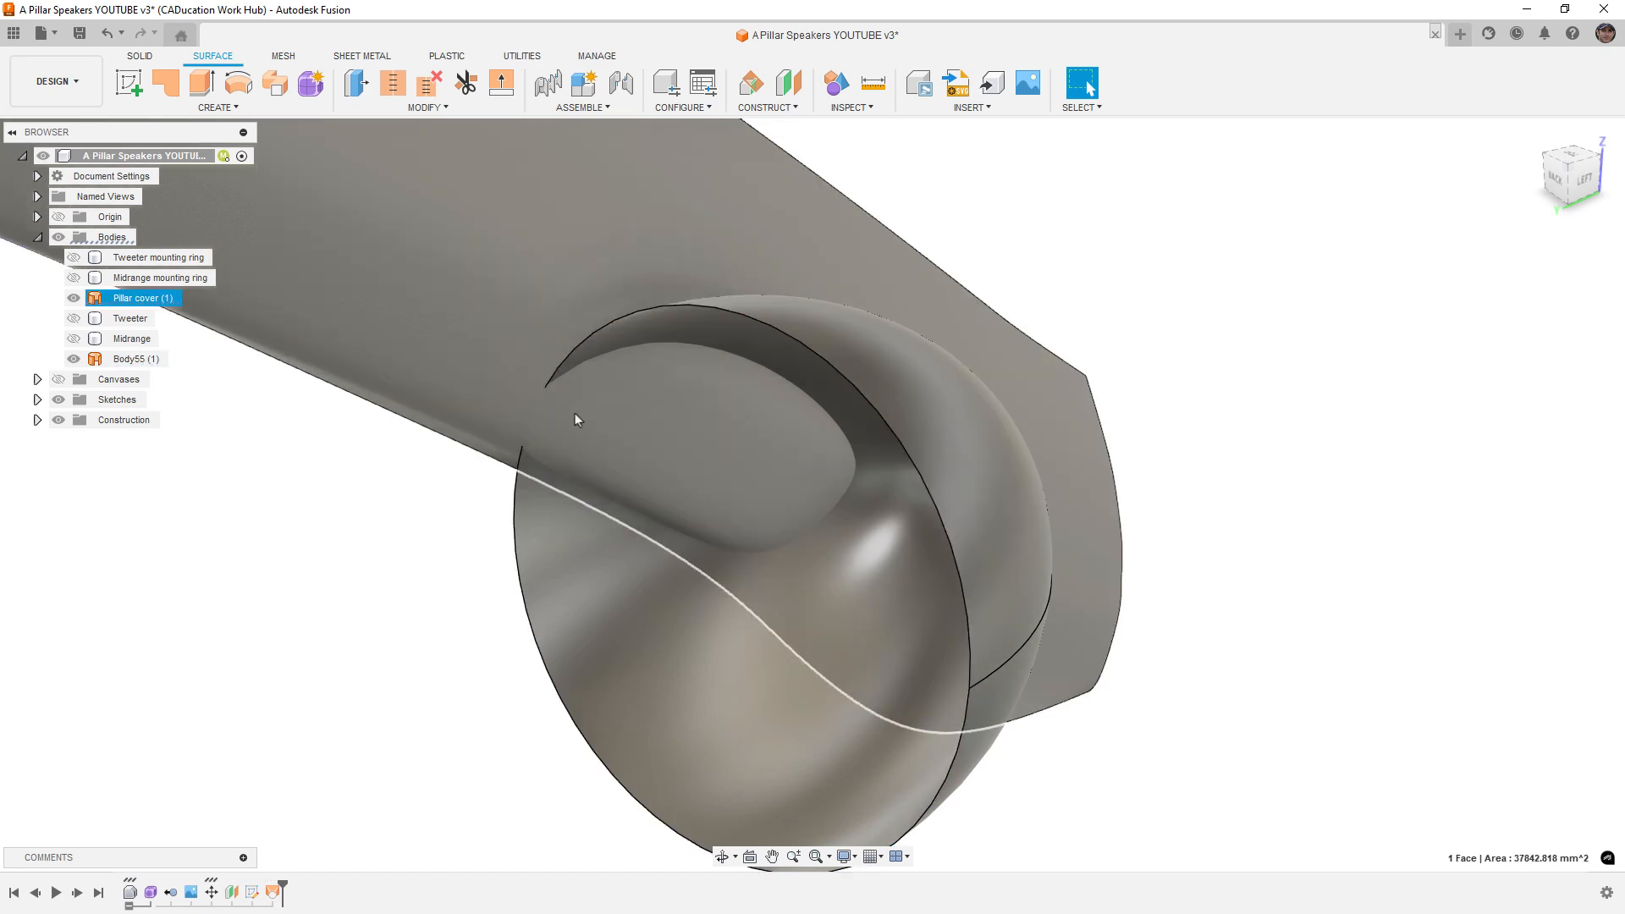
{"action": "left_click", "coordinate": [413, 522]}
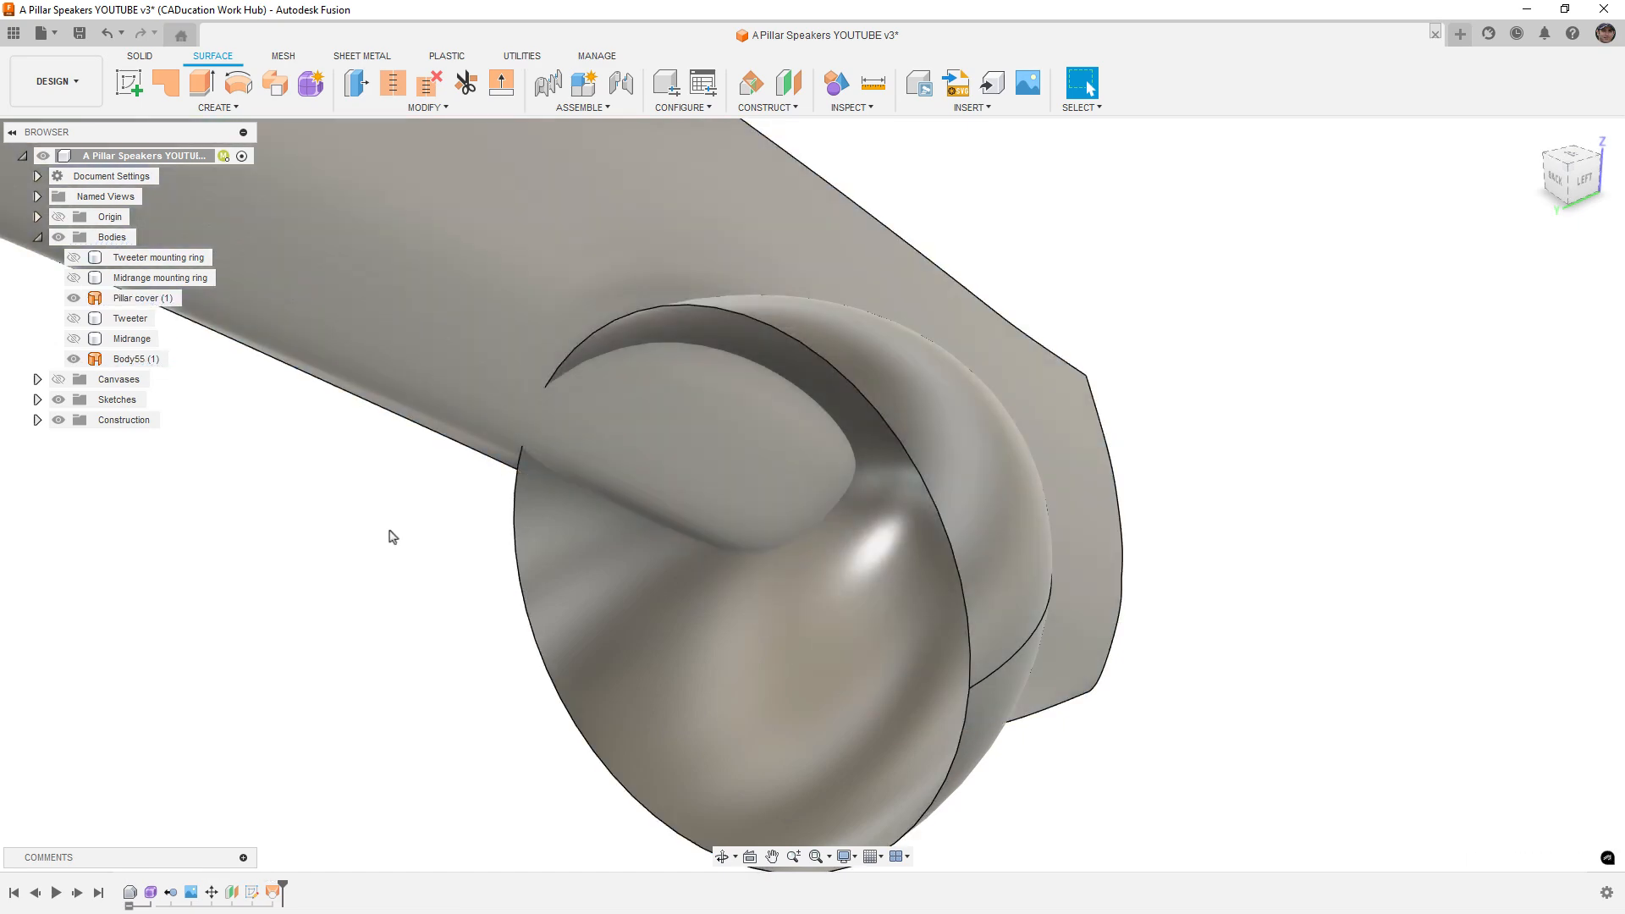
Step: Patch the loft's open circular edge with a connected surface as a new body
{"action": "left_click", "coordinate": [688, 307]}
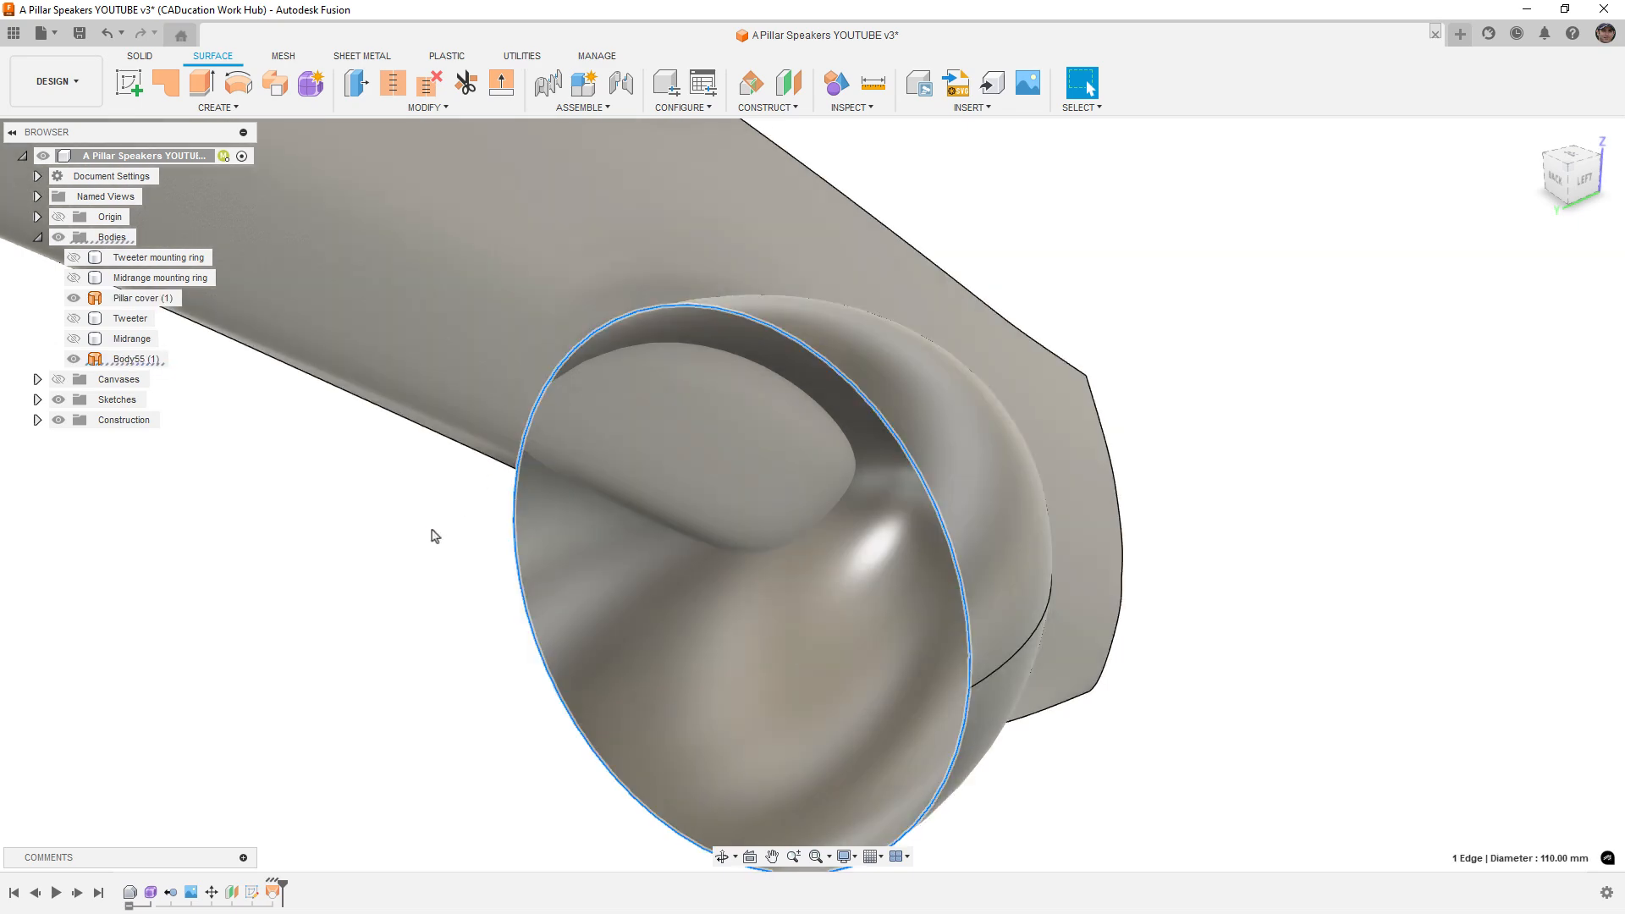
{"action": "left_click", "coordinate": [166, 83]}
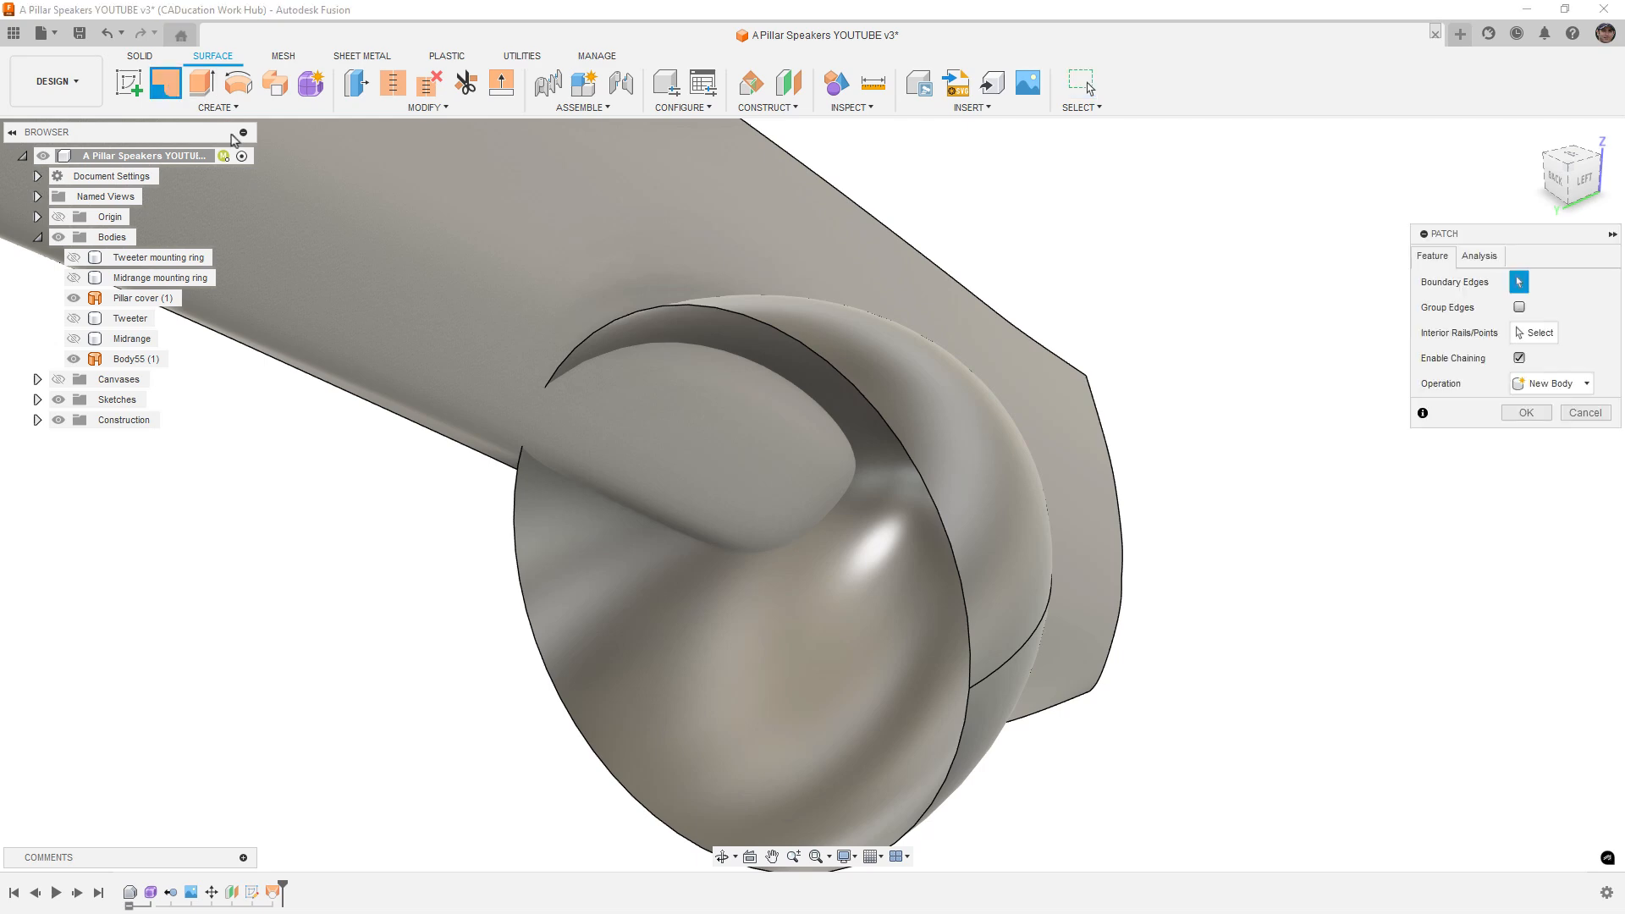
{"action": "left_click", "coordinate": [773, 326]}
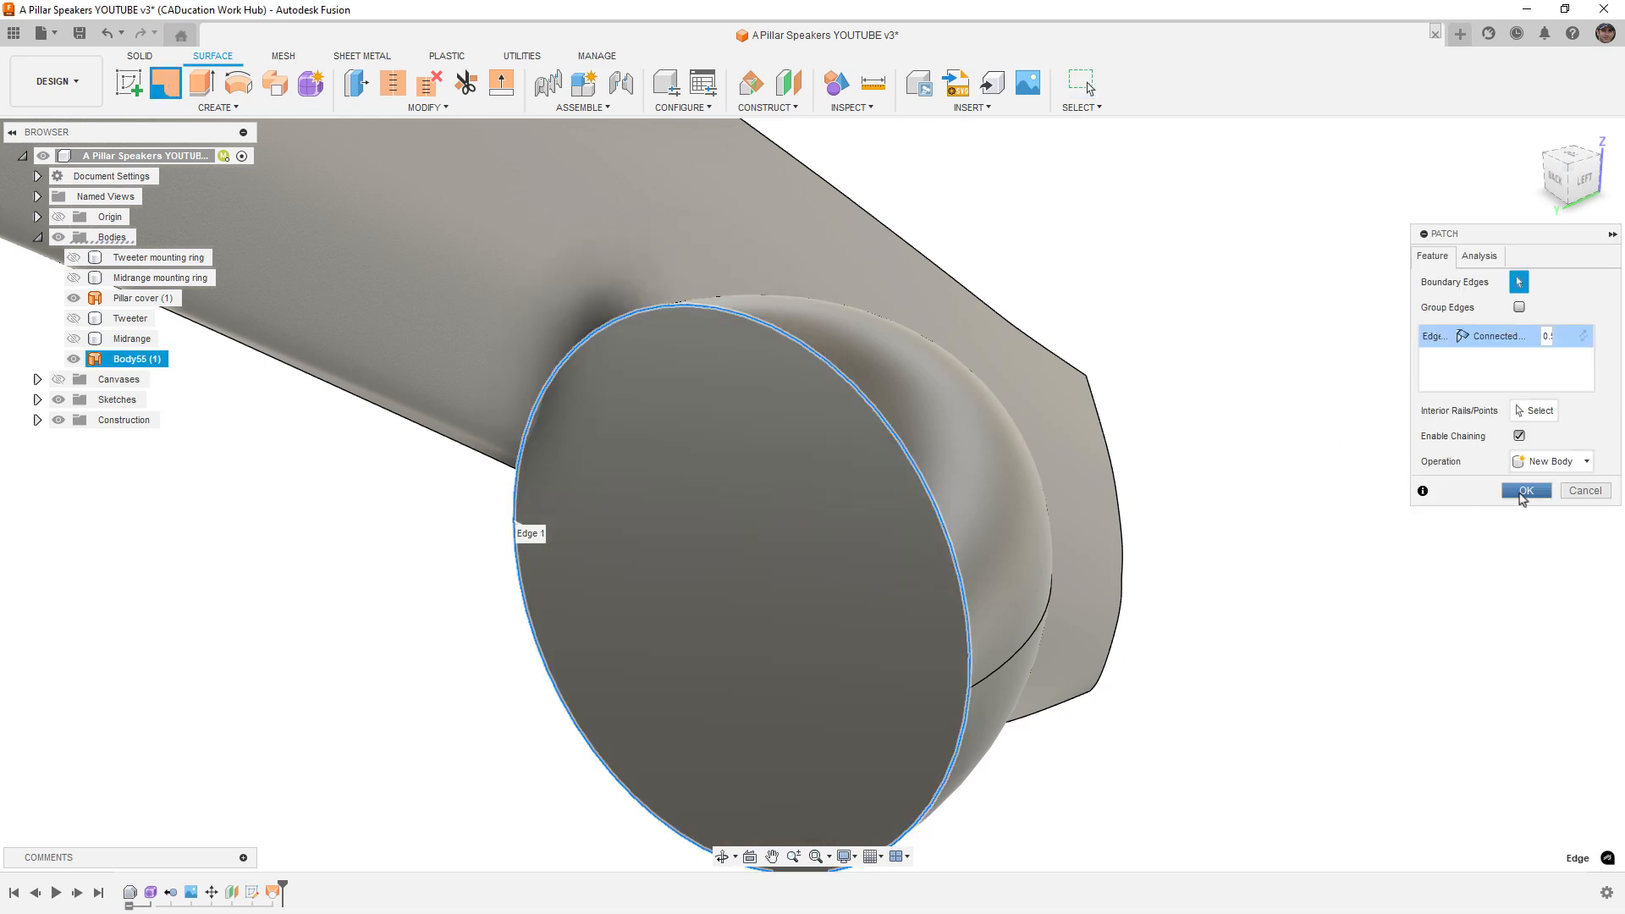
{"action": "left_click", "coordinate": [1551, 461]}
{"action": "left_click", "coordinate": [1548, 463]}
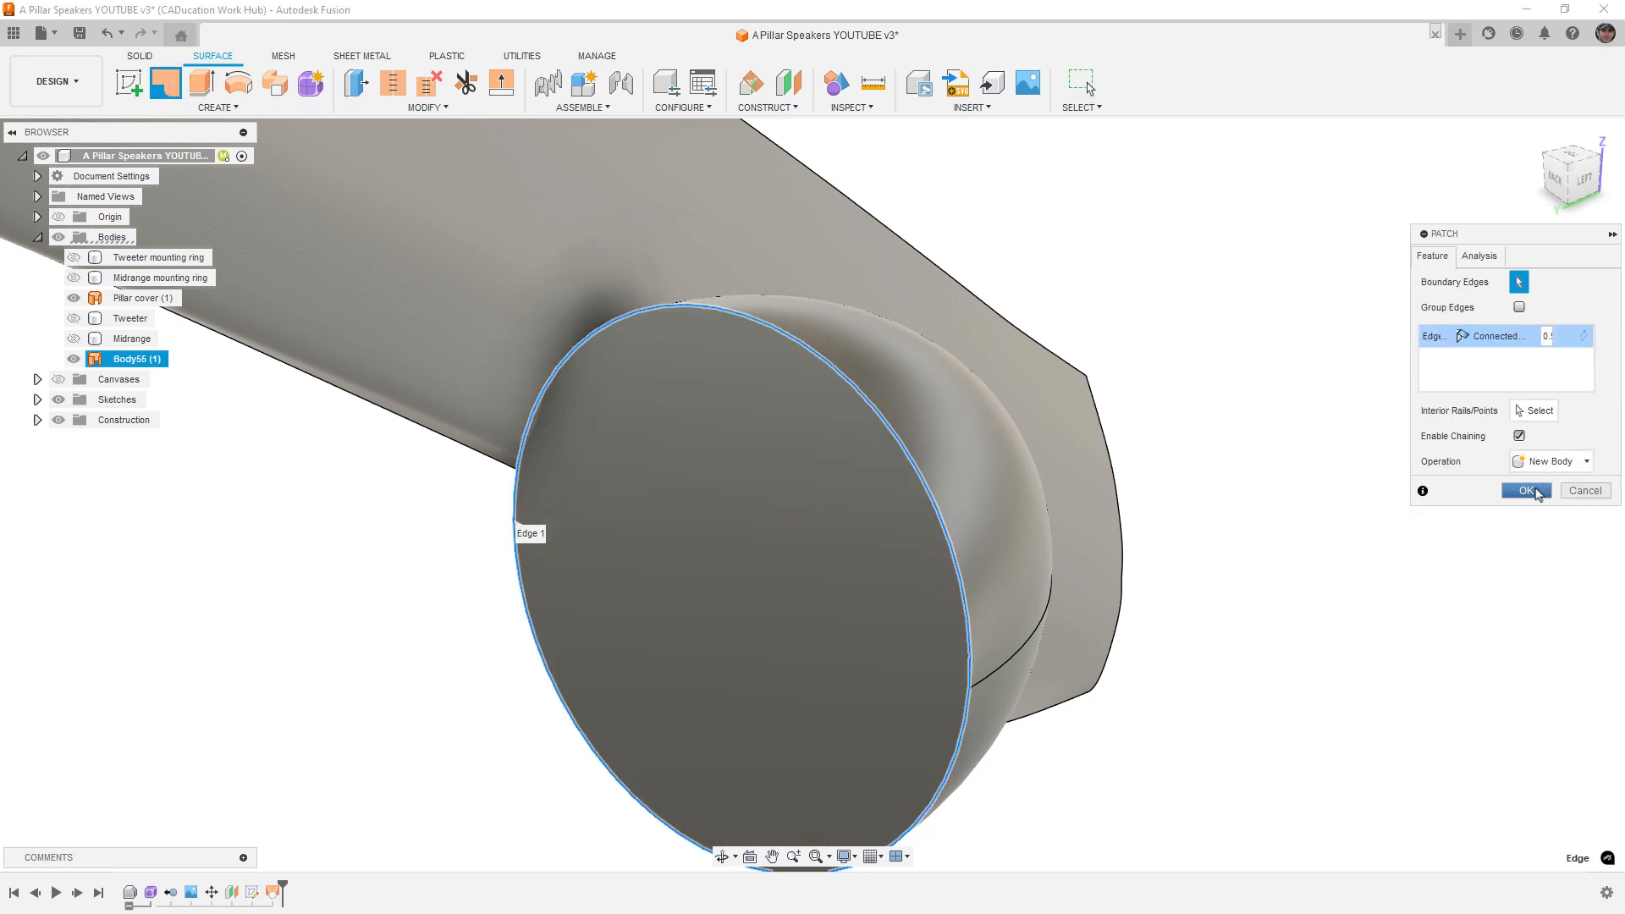
{"action": "left_click", "coordinate": [1526, 491]}
Step: Stitch the circular patch and the lofted surface into one new body with a 0.10 mm tolerance
{"action": "left_click", "coordinate": [392, 82]}
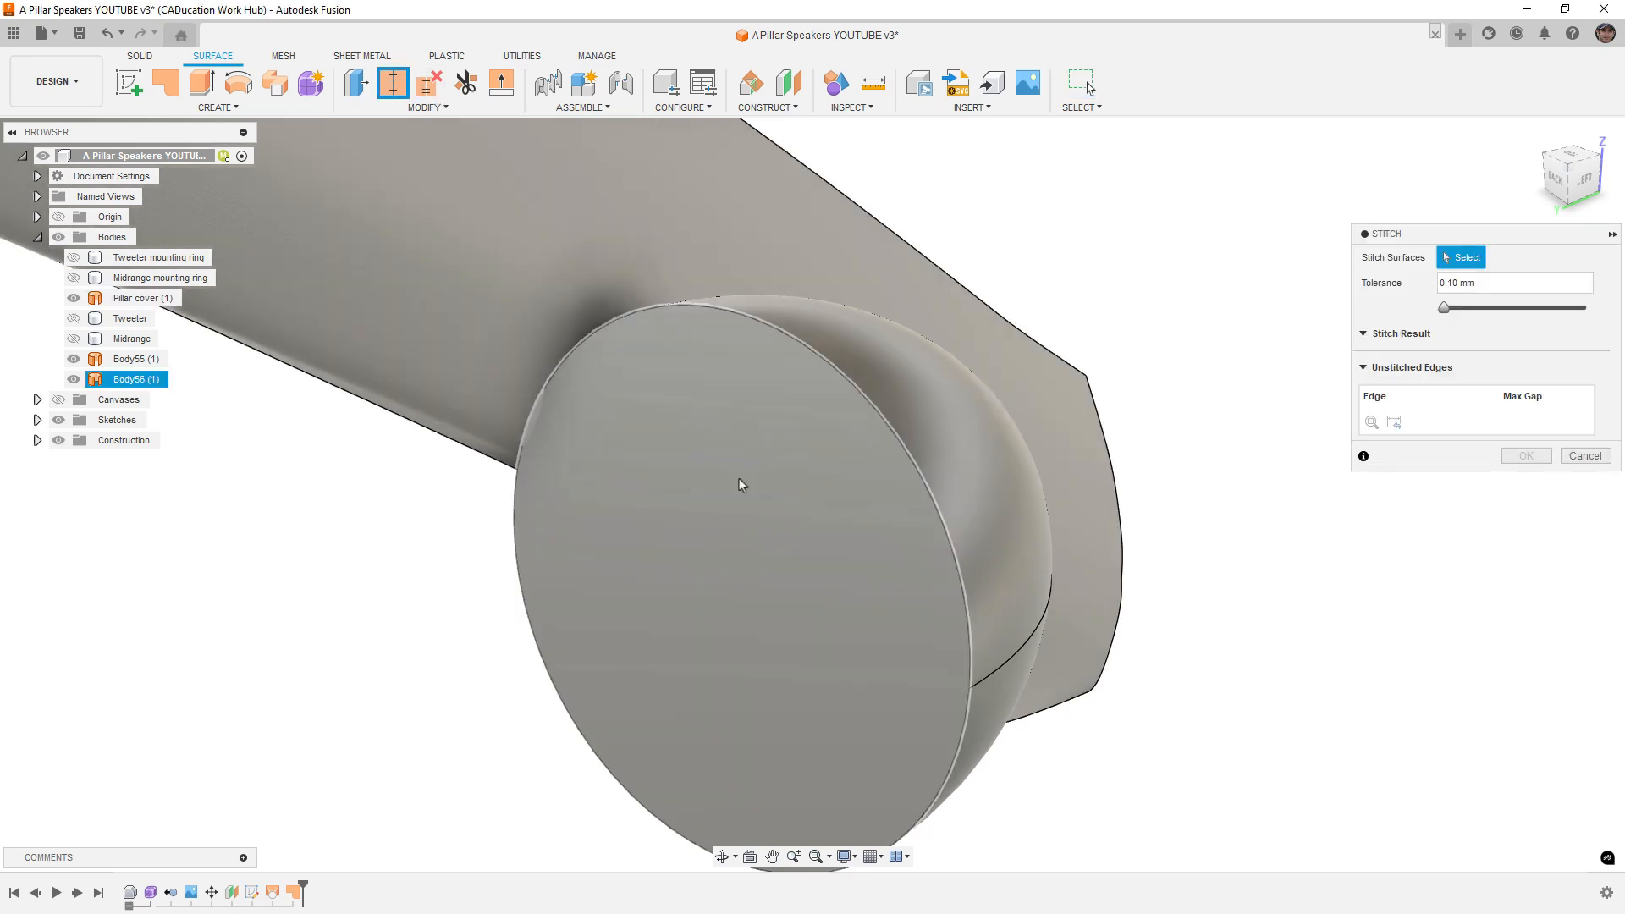
{"action": "left_click", "coordinate": [739, 479]}
{"action": "left_click", "coordinate": [942, 395]}
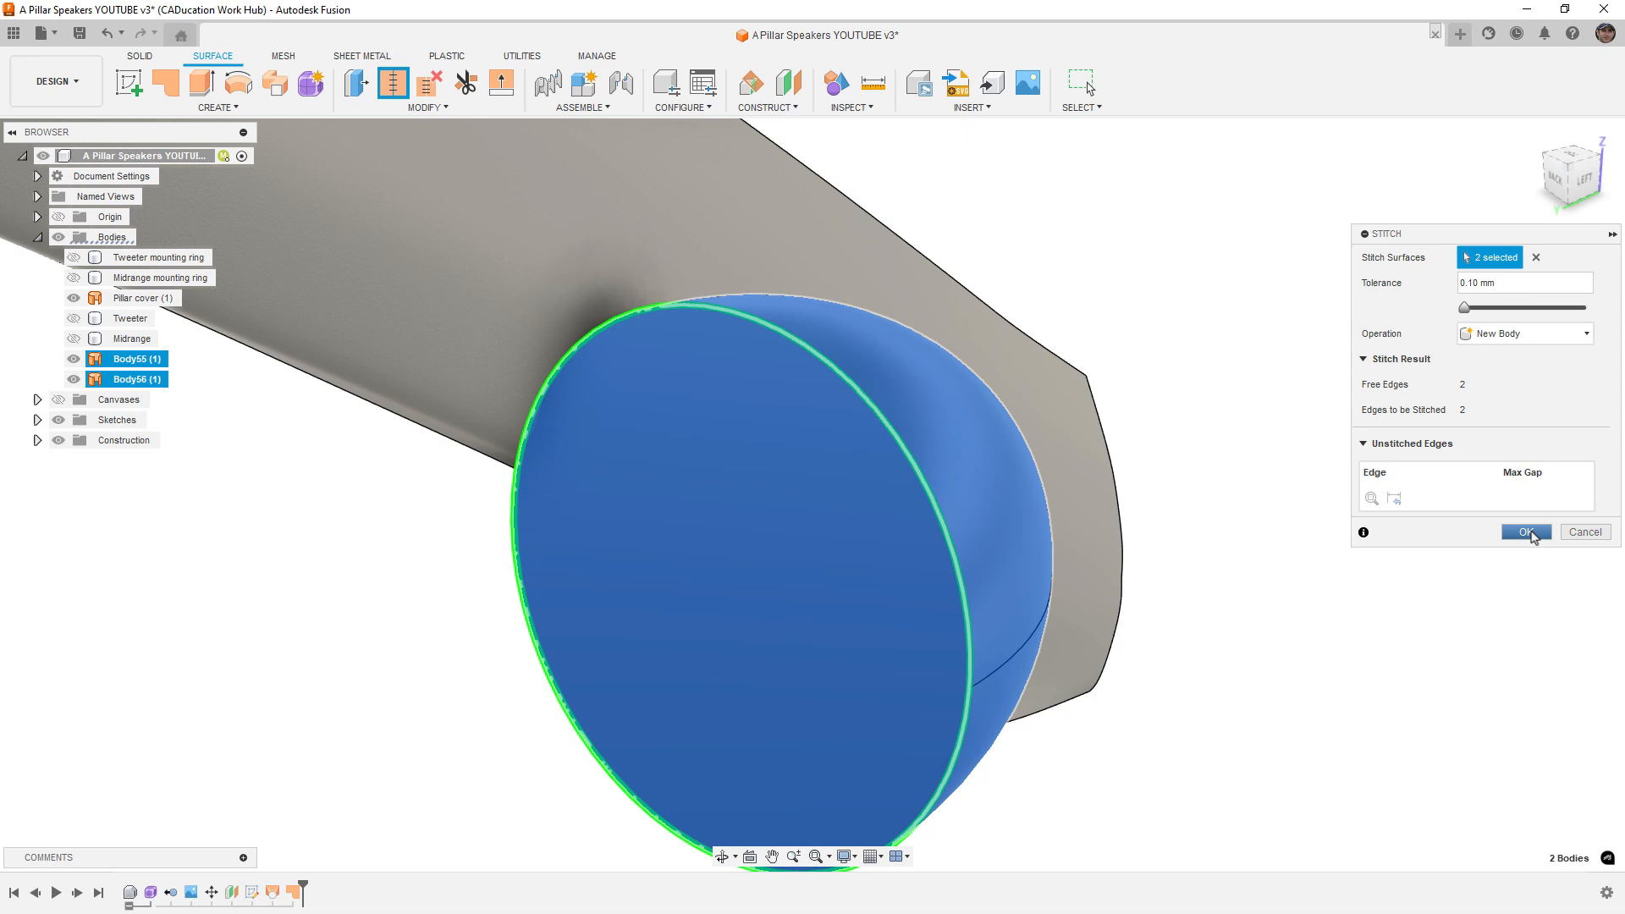
{"action": "left_click", "coordinate": [1526, 531]}
{"action": "left_click", "coordinate": [128, 358]}
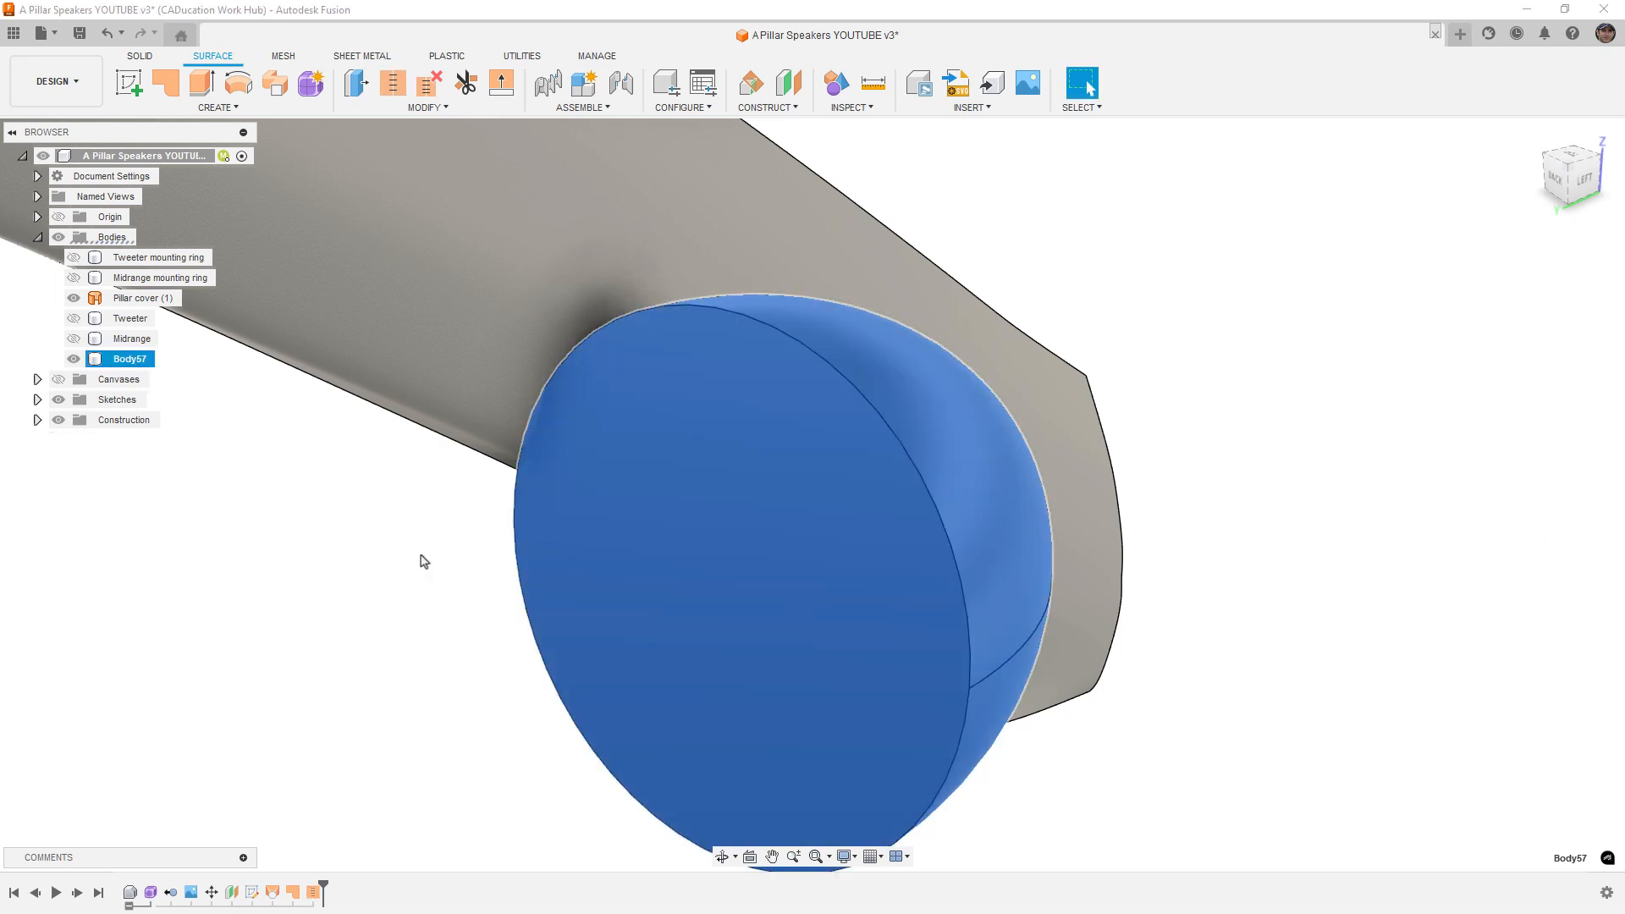
{"action": "left_click", "coordinate": [423, 561]}
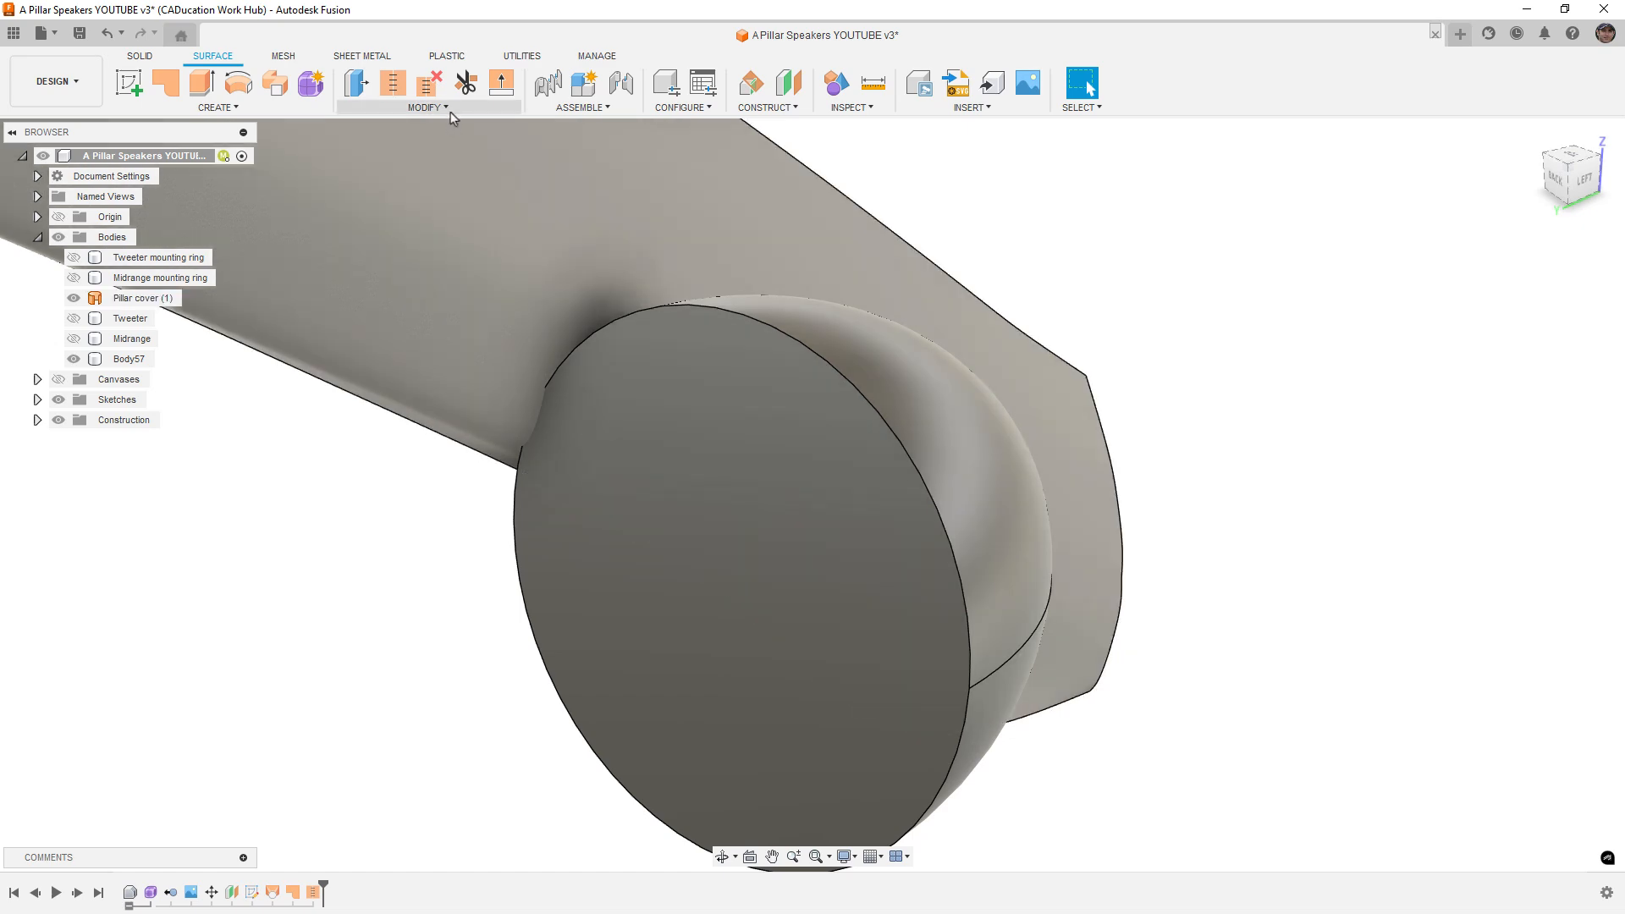
{"action": "left_click", "coordinate": [358, 85]}
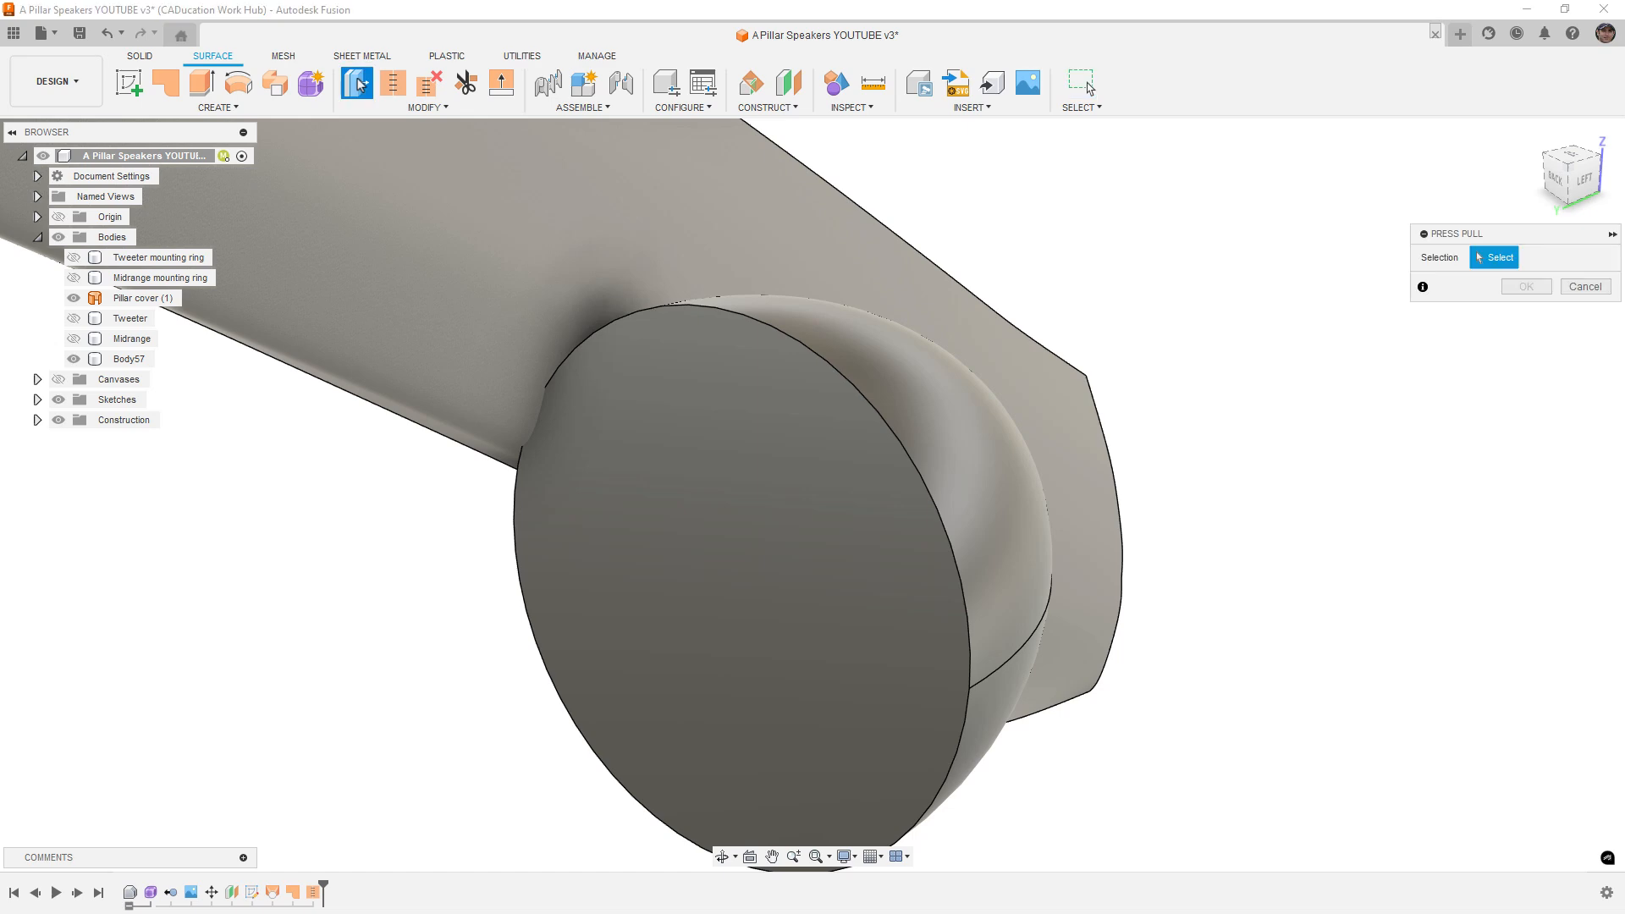
{"action": "left_click", "coordinate": [703, 212]}
{"action": "middle_click_drag", "start_coordinate": [703, 212], "coordinate": [1496, 228], "text": "shift"}
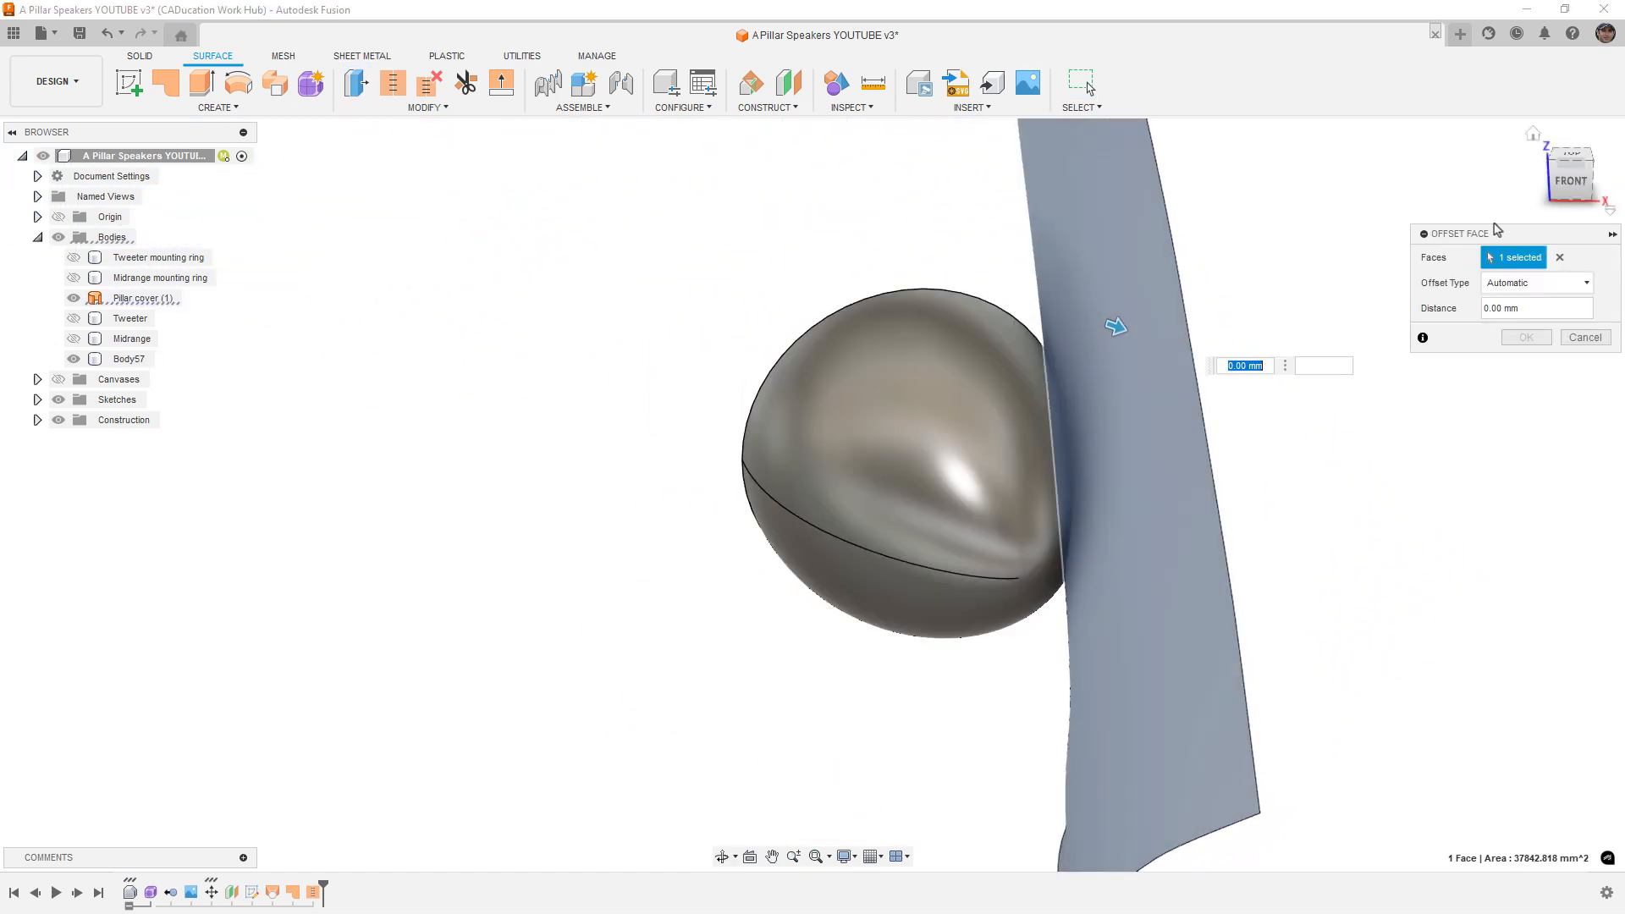
{"action": "left_click", "coordinate": [1559, 258]}
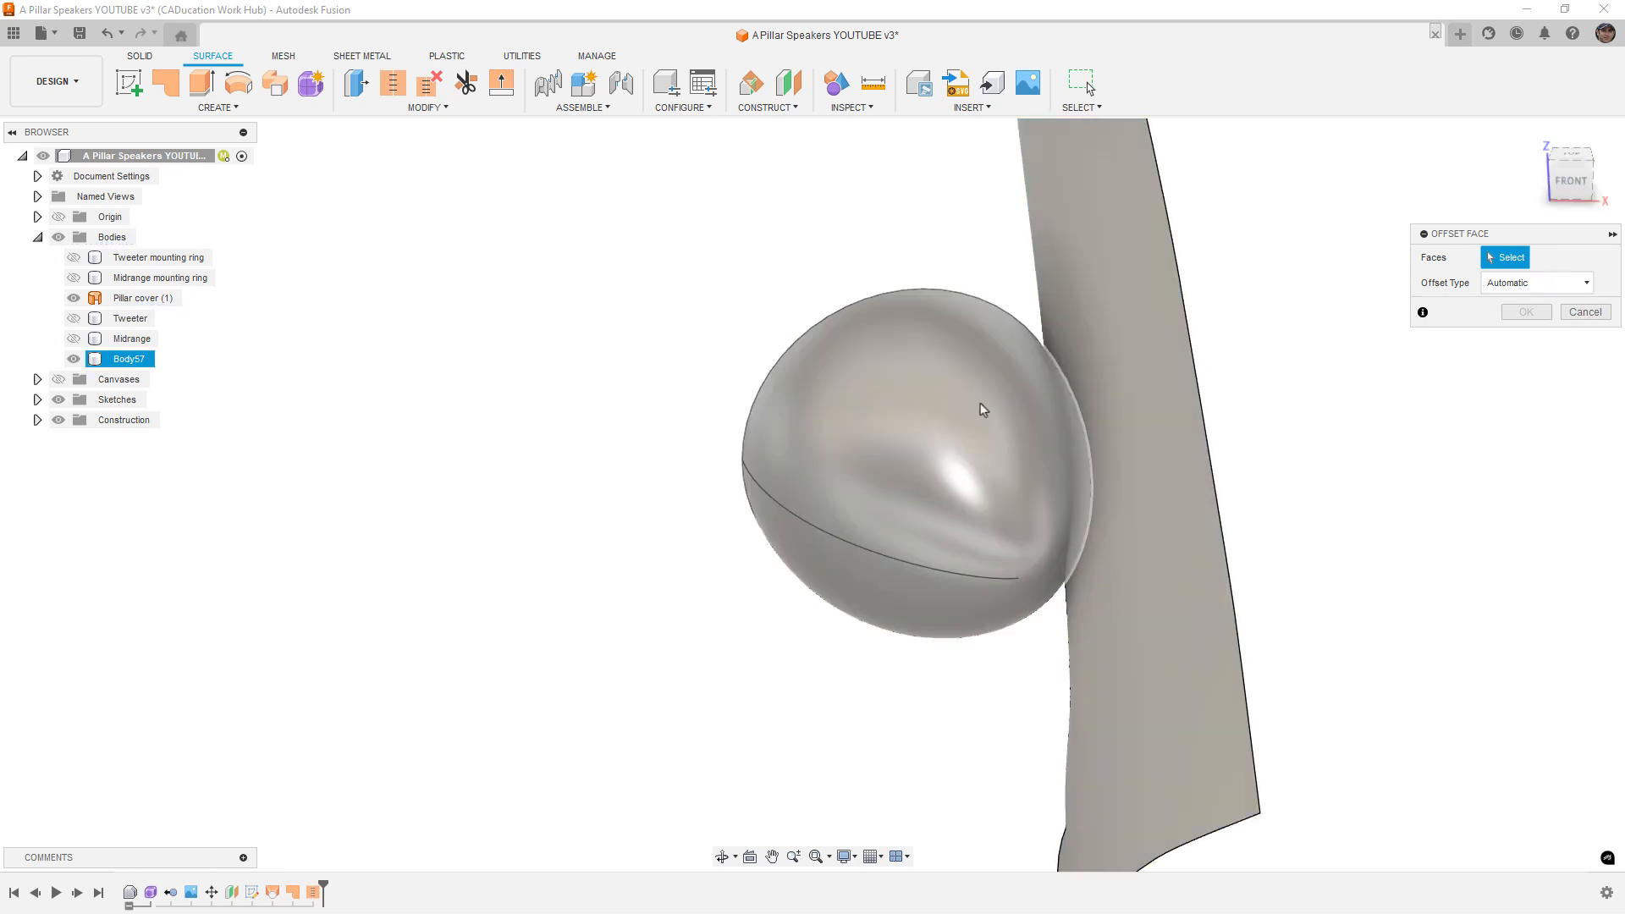
{"action": "left_click", "coordinate": [1575, 312]}
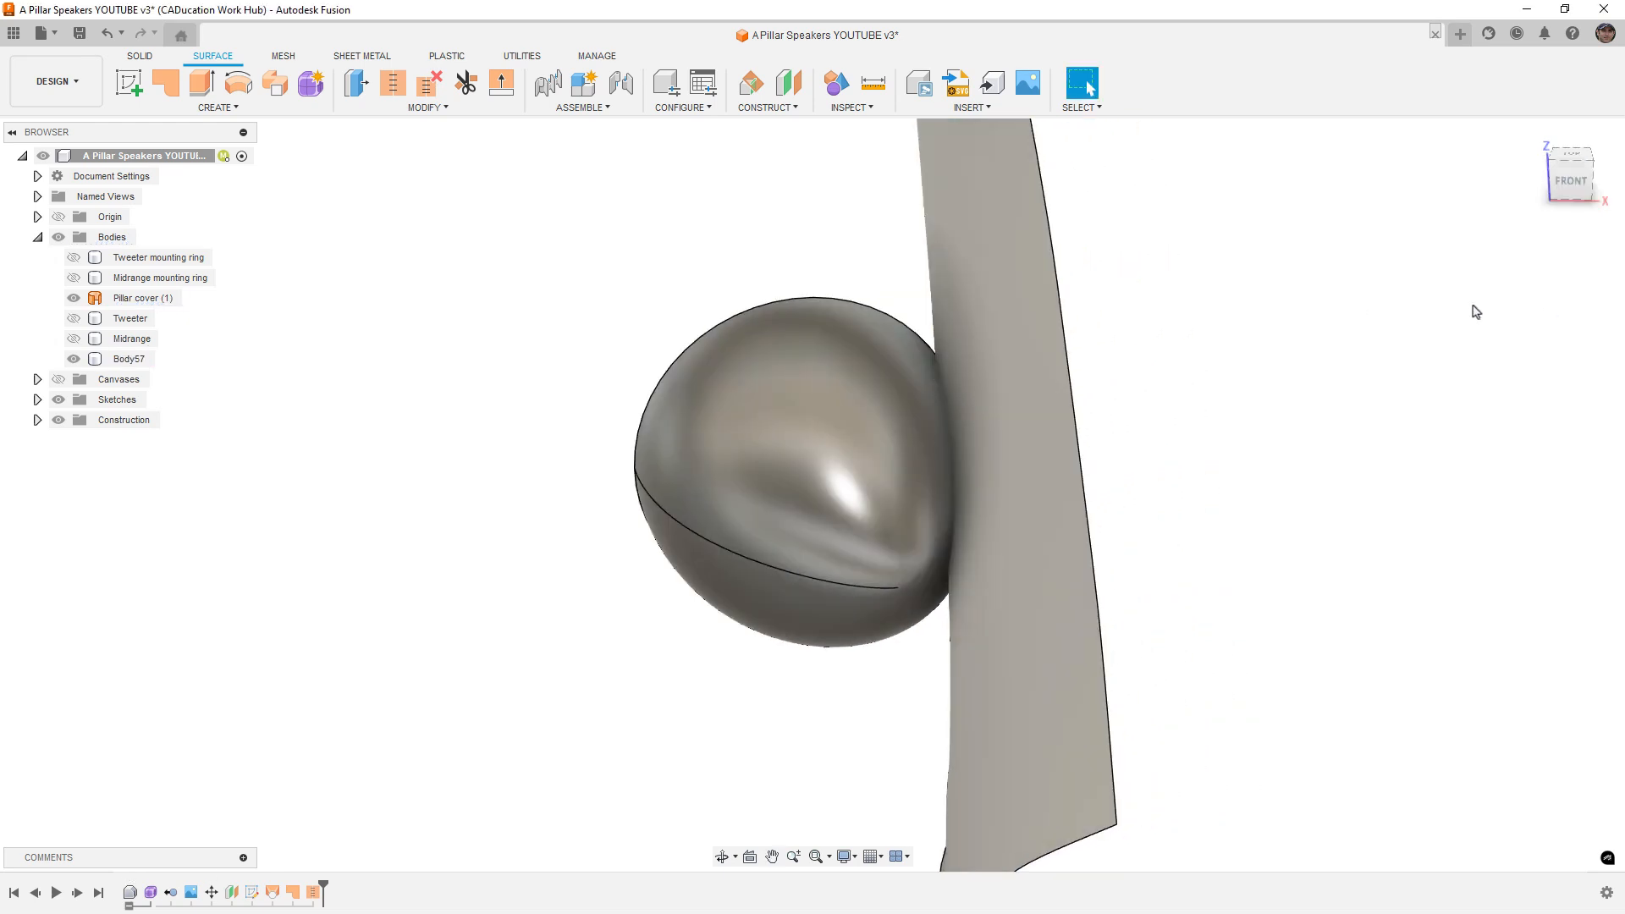
Step: Split the stitched pod body using the pillar cover surface as the splitting tool, with the tool extended
{"action": "left_click", "coordinate": [445, 110]}
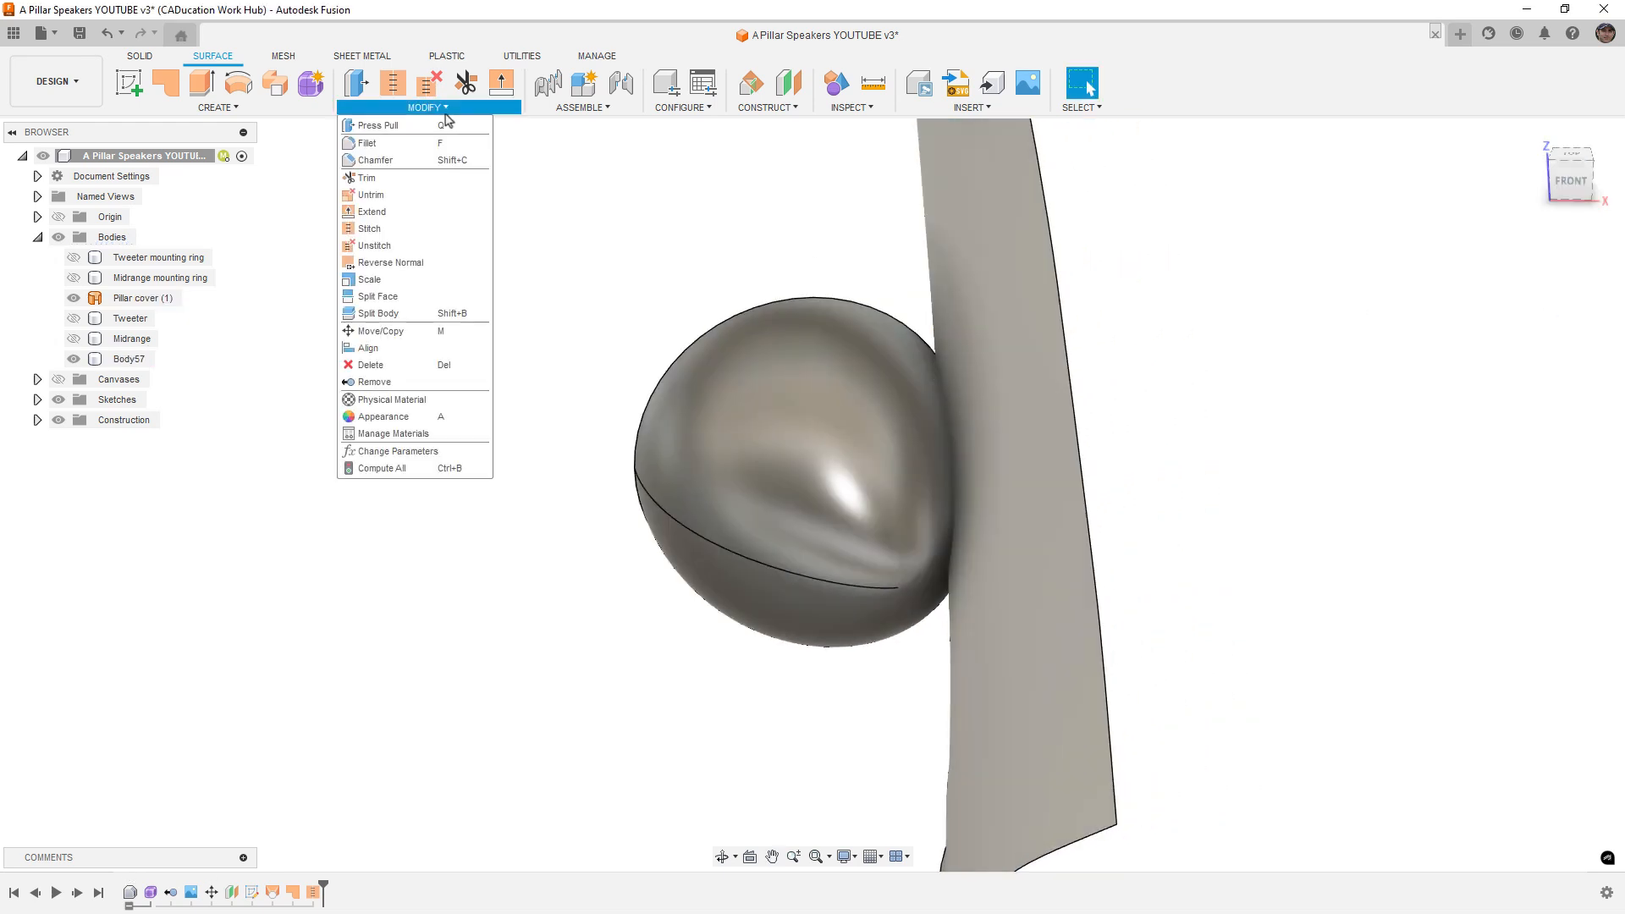
{"action": "left_click", "coordinate": [398, 314]}
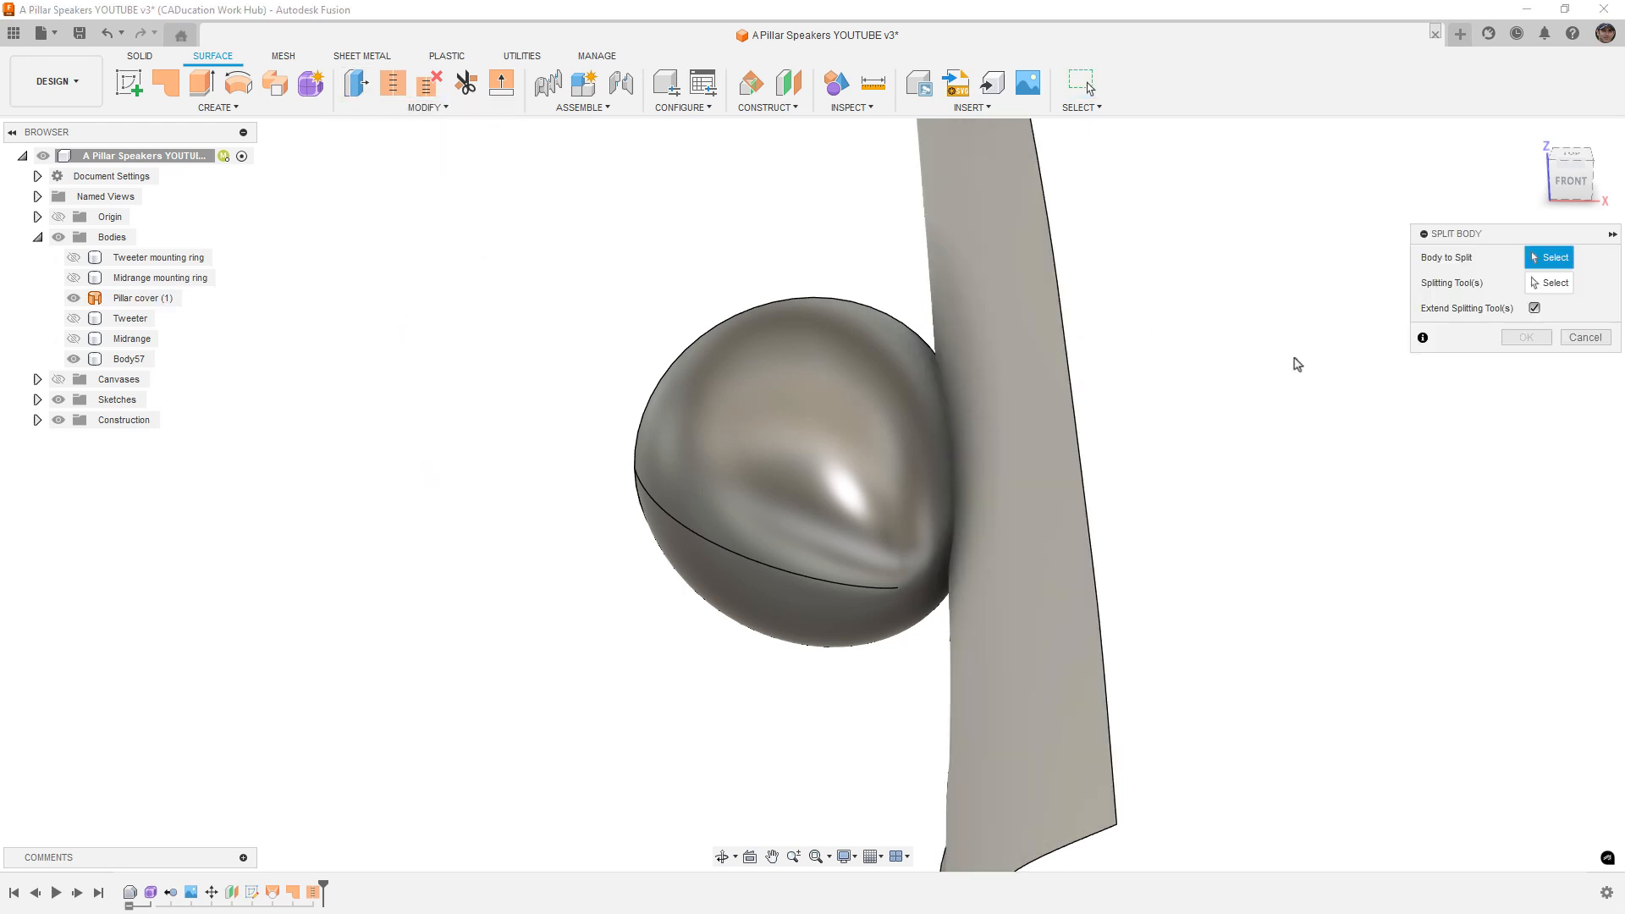
{"action": "left_click", "coordinate": [802, 414]}
{"action": "middle_click_drag", "start_coordinate": [802, 414], "coordinate": [1099, 418], "text": "shift"}
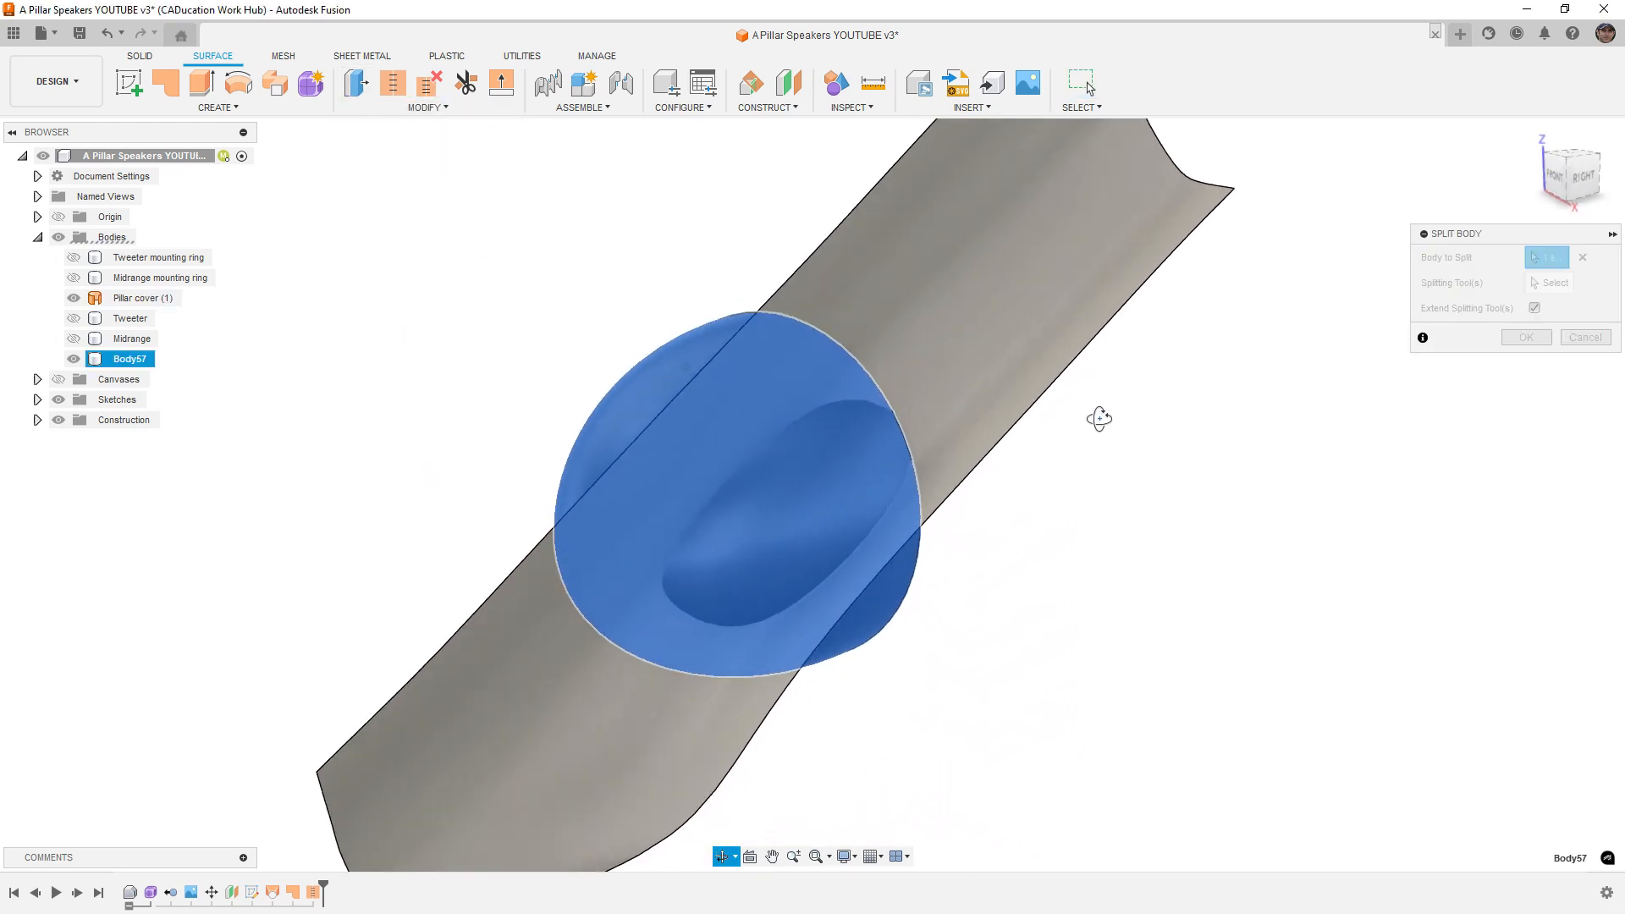
{"action": "left_click", "coordinate": [911, 340]}
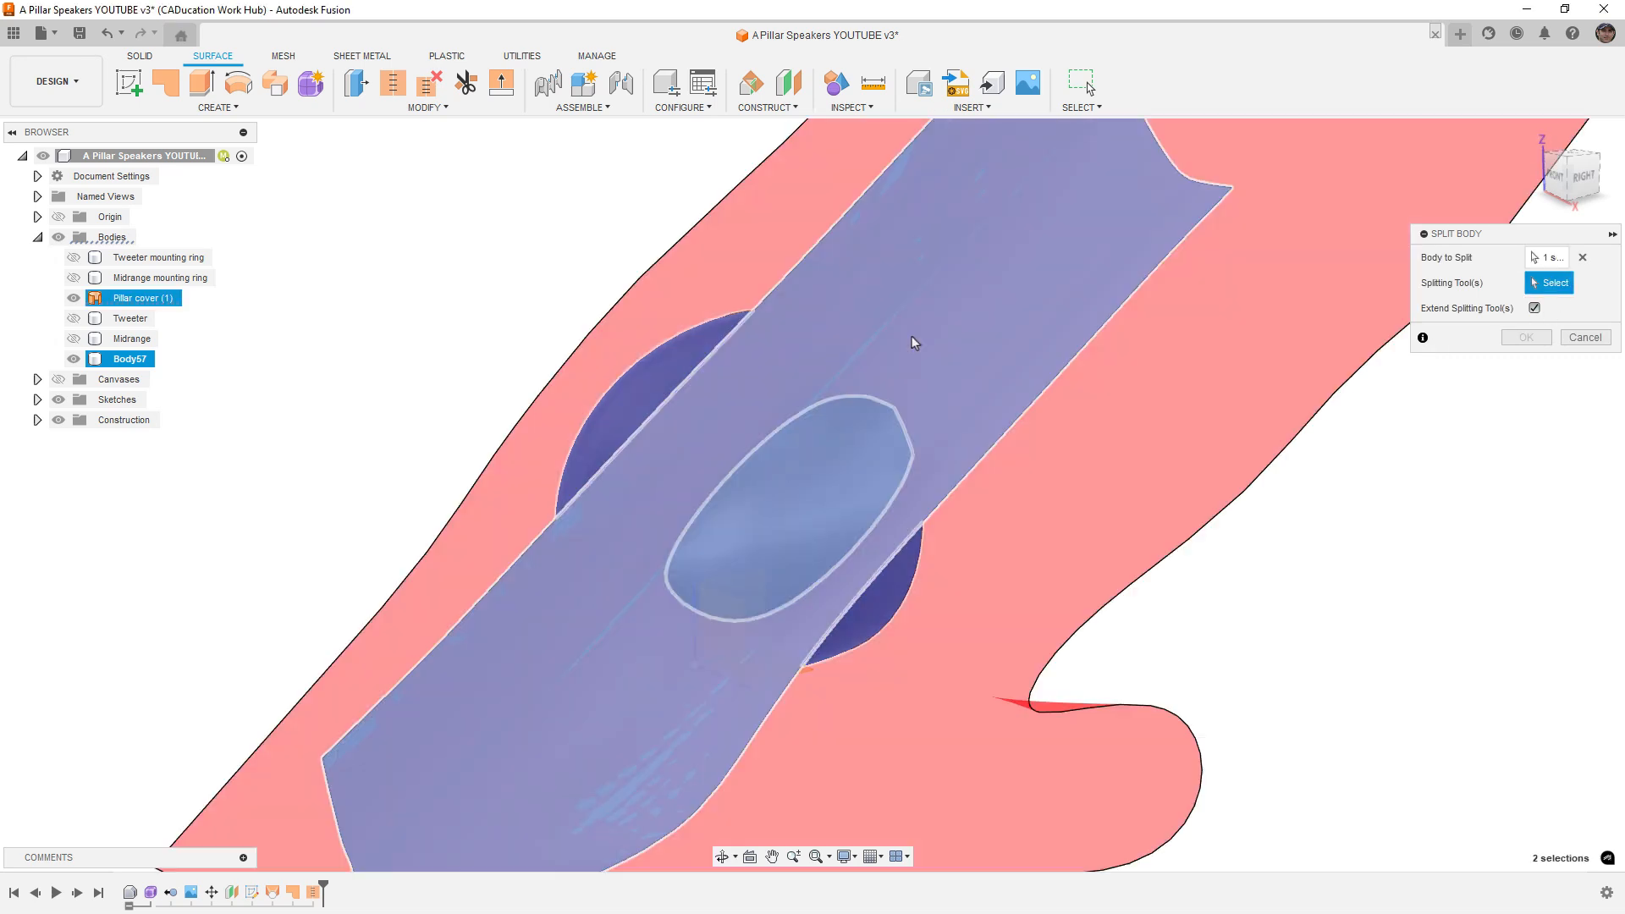
{"action": "left_click", "coordinate": [1525, 338]}
Step: Remove the split-off piece of the pod that protrudes behind the pillar cover
{"action": "left_click", "coordinate": [835, 484]}
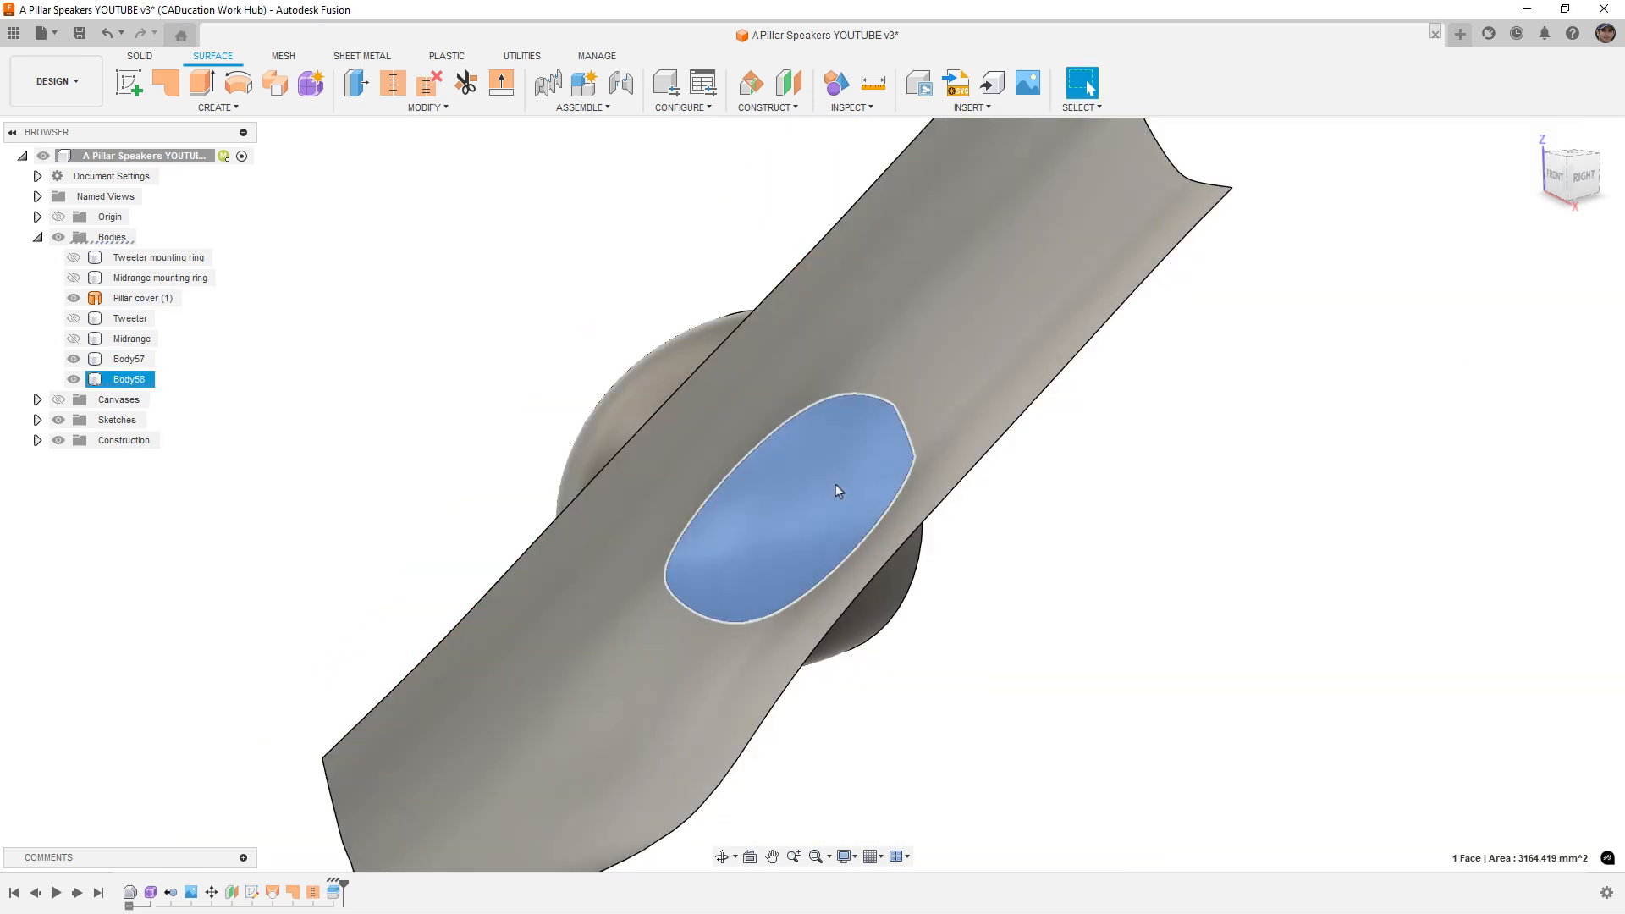
{"action": "left_click", "coordinate": [119, 379]}
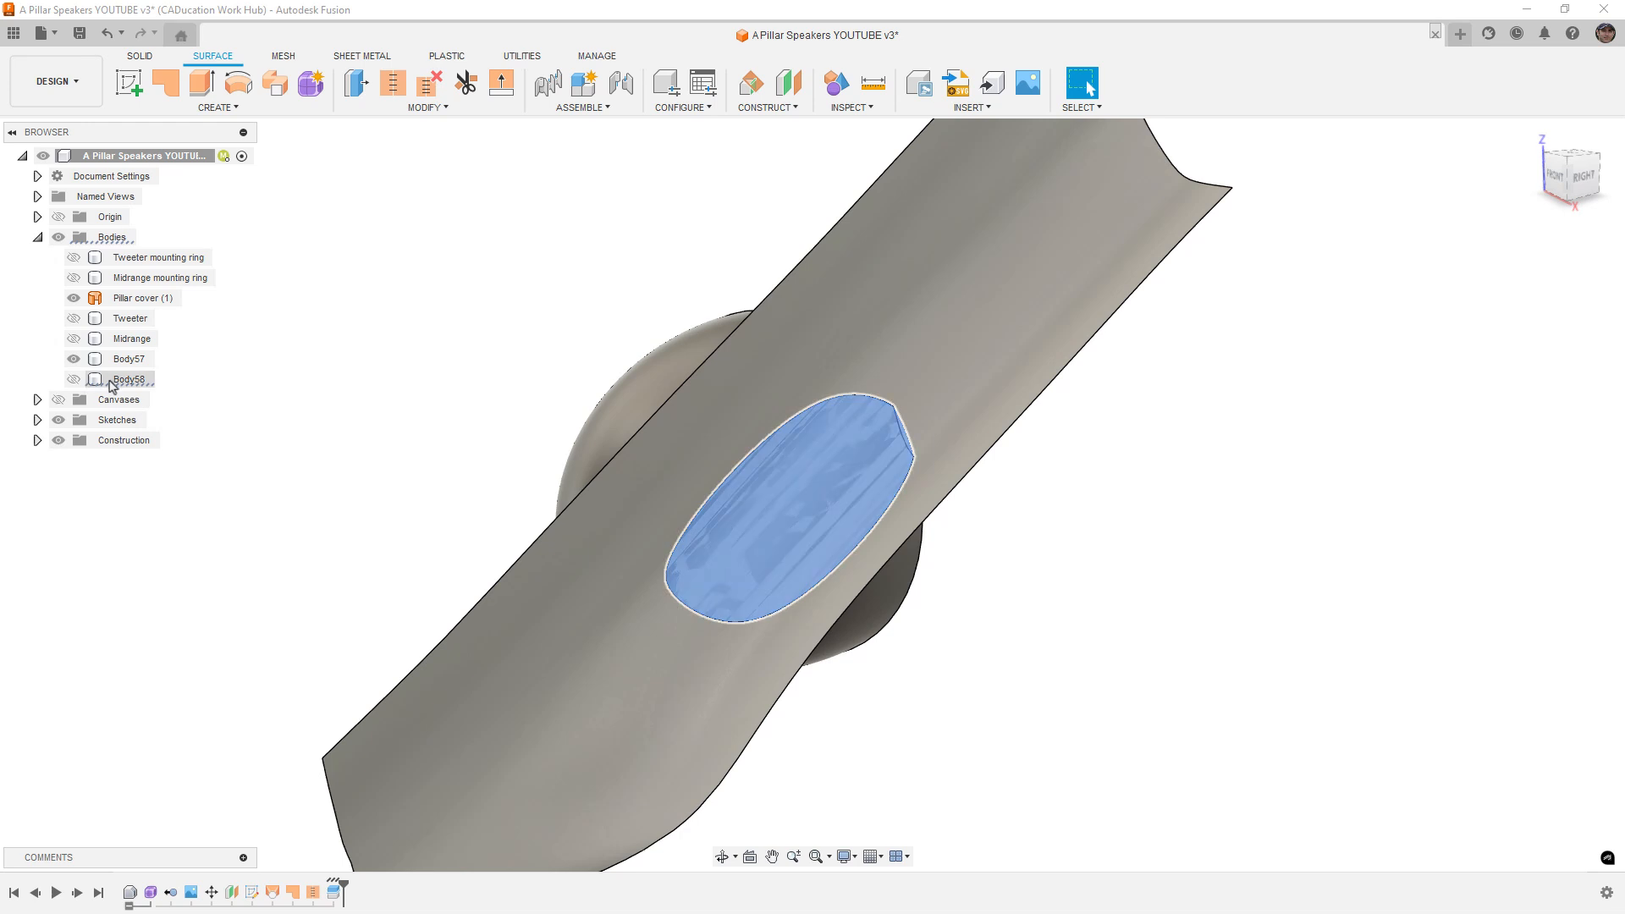
{"action": "right_click", "coordinate": [110, 380]}
{"action": "left_click", "coordinate": [149, 648]}
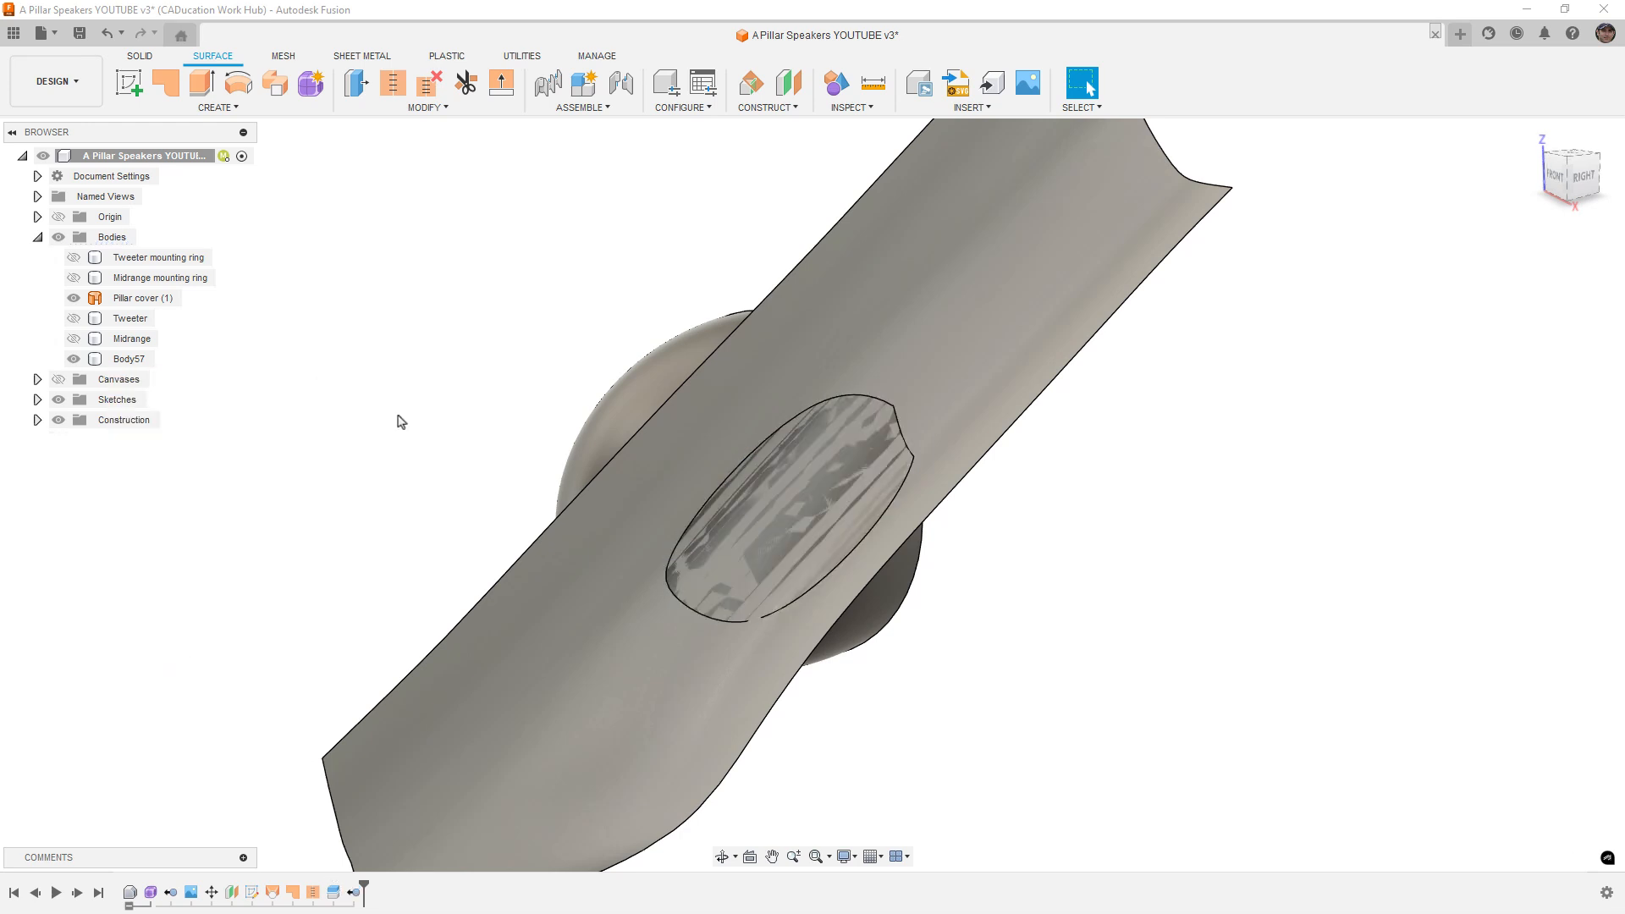
Step: Hide the pillar cover and delete the pod's concave face left by the split, opening the body on that side
{"action": "left_click", "coordinate": [74, 298]}
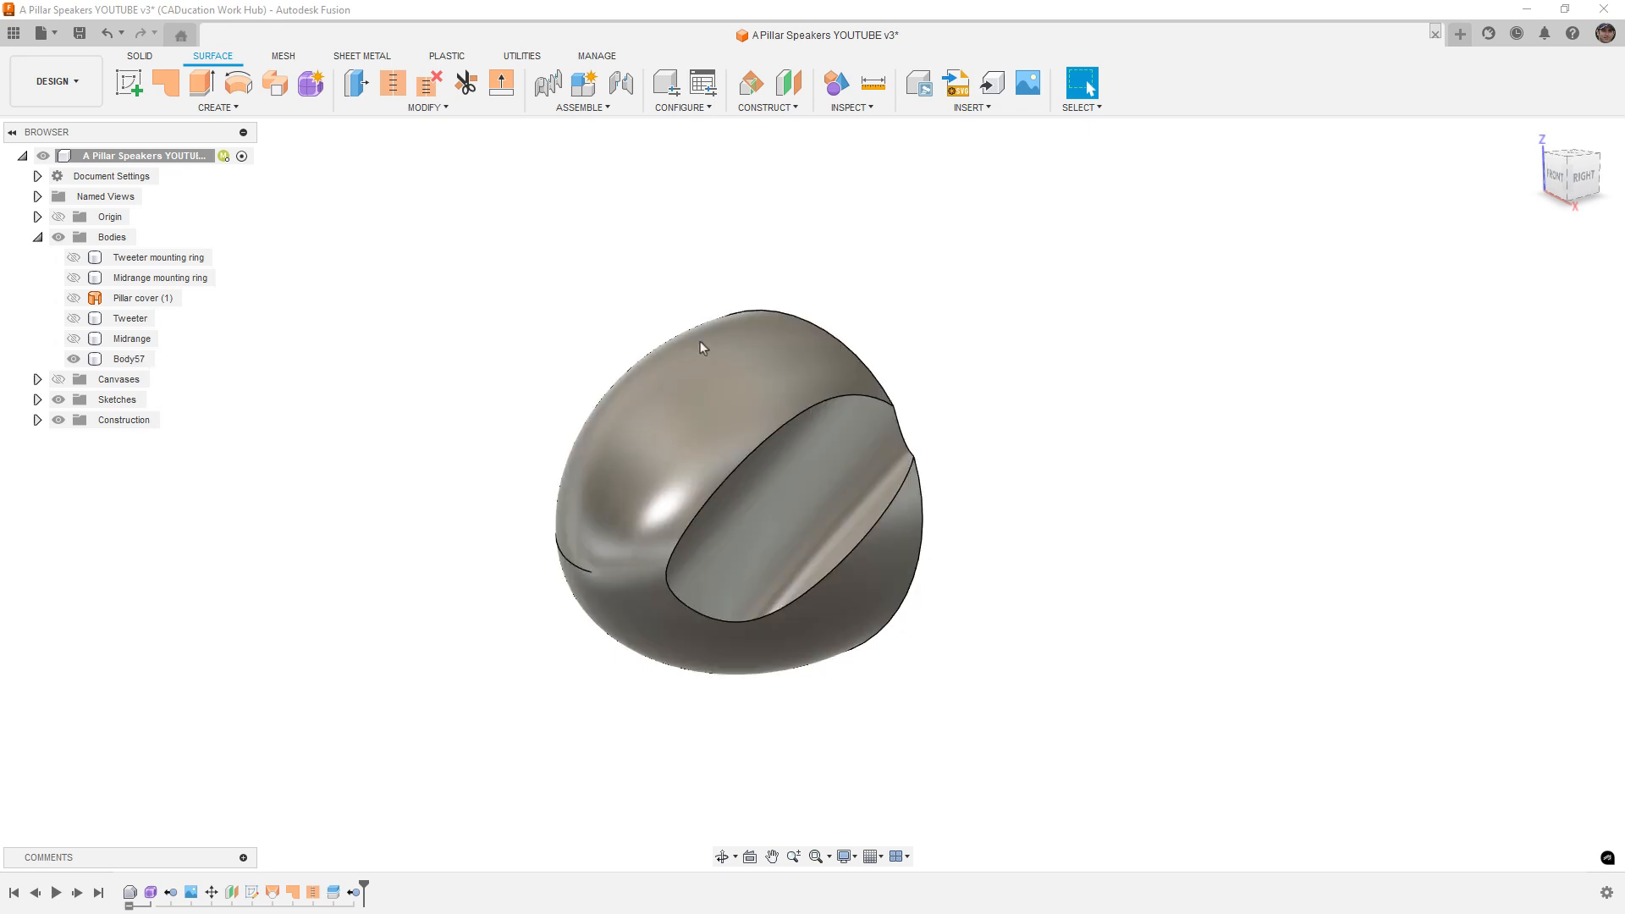
{"action": "left_click", "coordinate": [818, 480]}
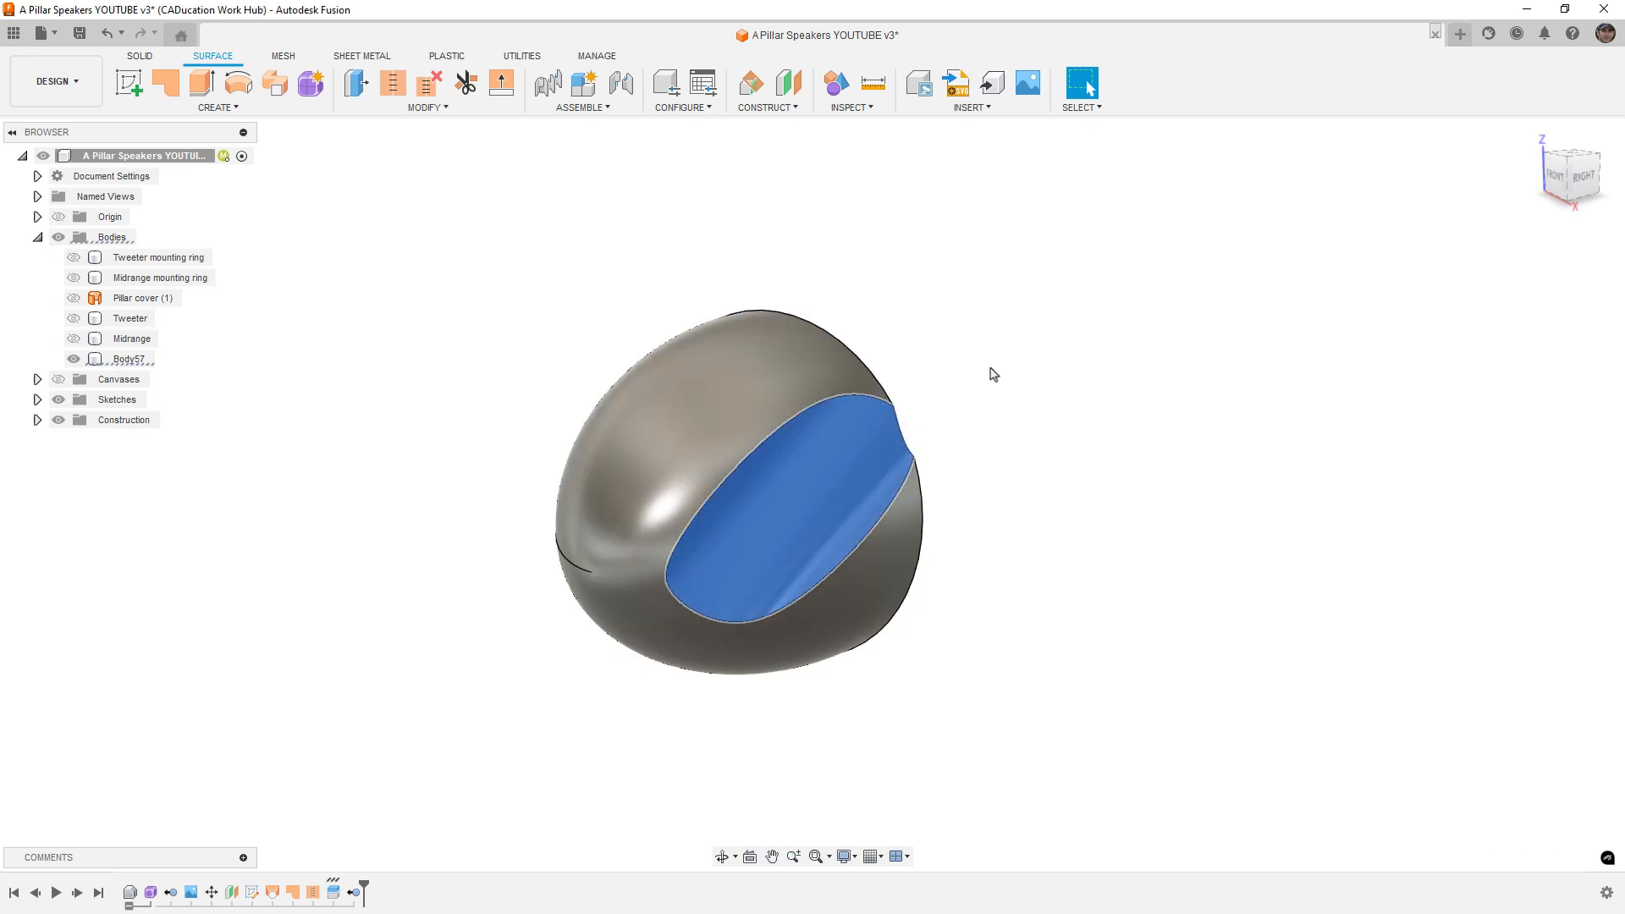
{"action": "key", "text": "Delete"}
{"action": "mouse_move", "coordinate": [976, 386]}
{"action": "middle_mouse_down", "text": "shift"}
{"action": "mouse_move", "coordinate": [928, 377]}
{"action": "mouse_move", "coordinate": [947, 389]}
{"action": "middle_mouse_up", "text": "shift"}
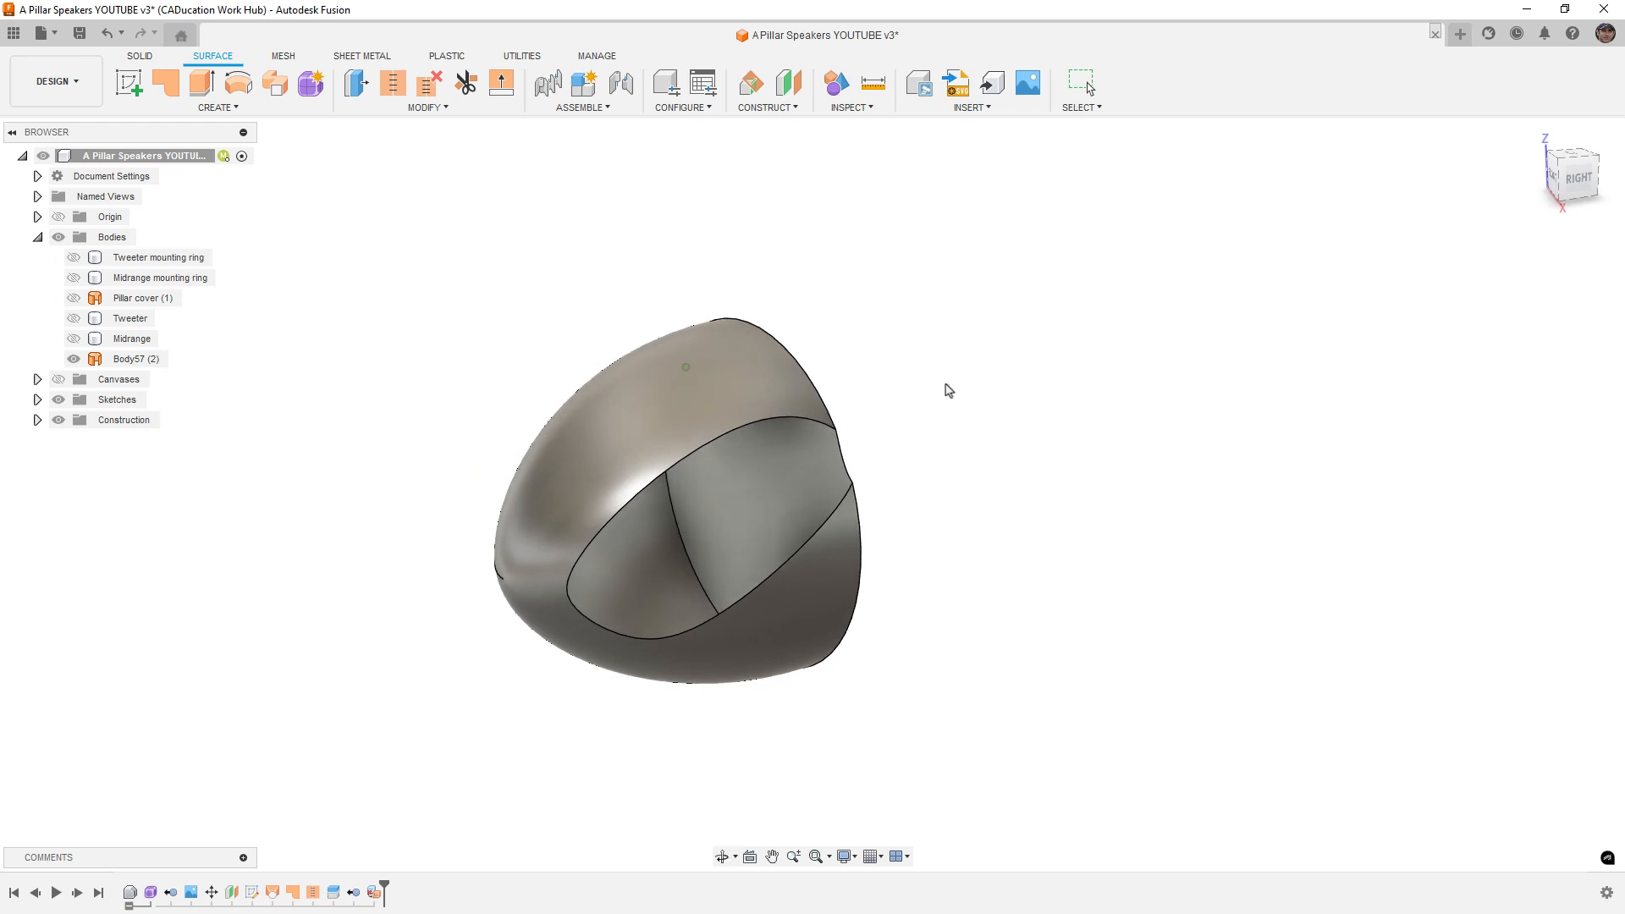
Step: Show the pillar cover and trim away its area enclosed by the pod opening, using the pod body as the trim tool
{"action": "left_click", "coordinate": [73, 298]}
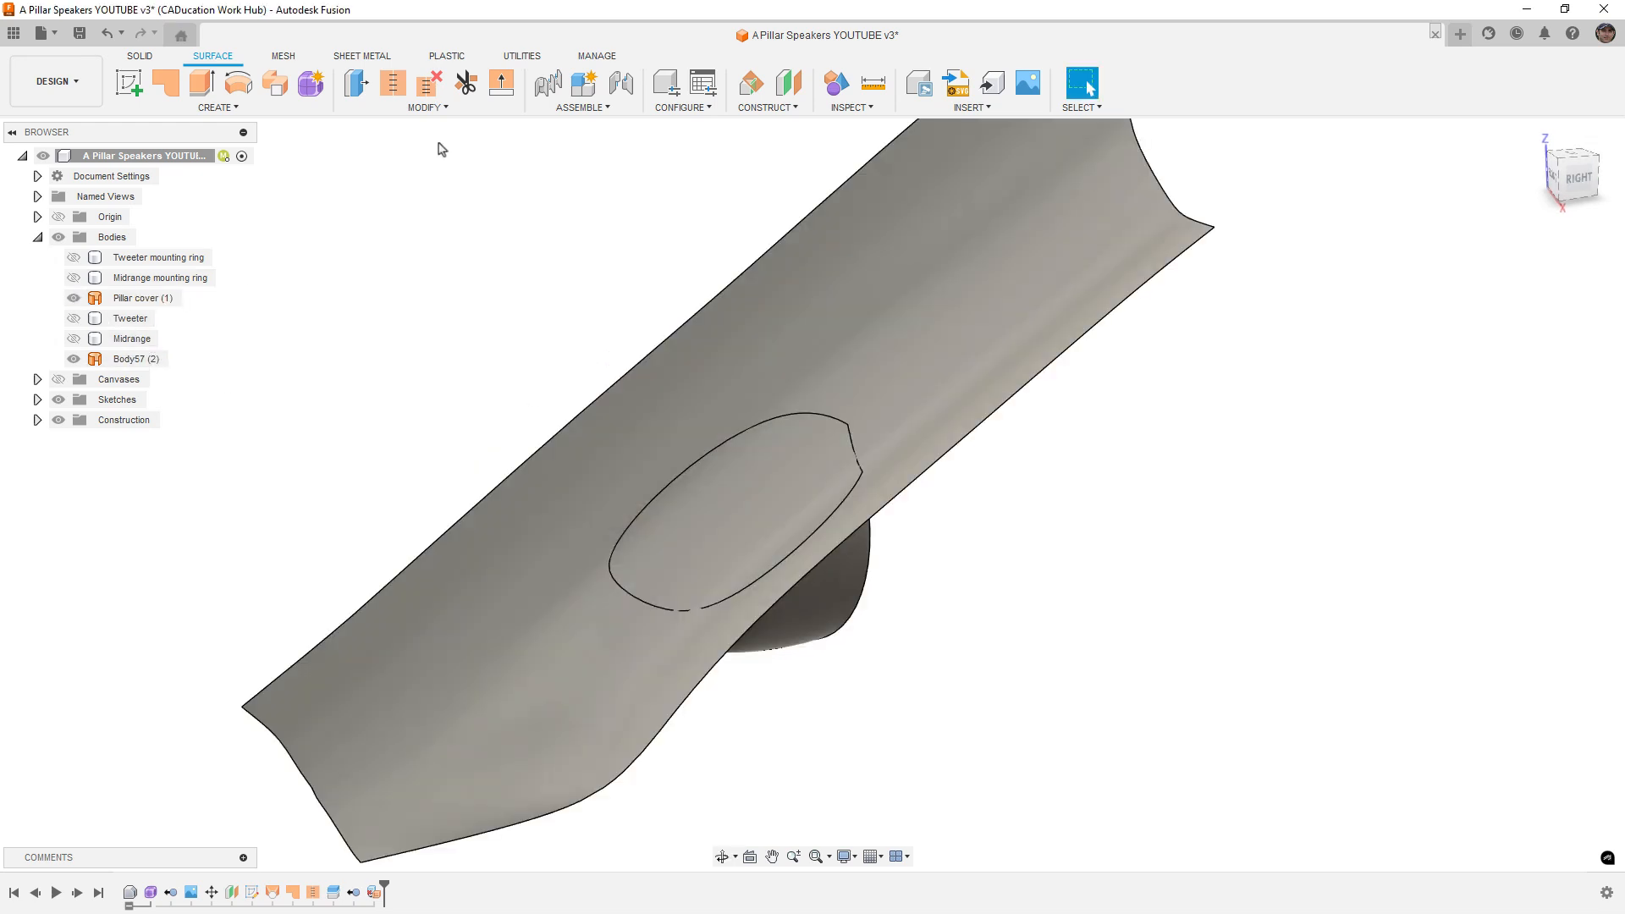
{"action": "left_click", "coordinate": [465, 84]}
{"action": "left_click", "coordinate": [770, 635]}
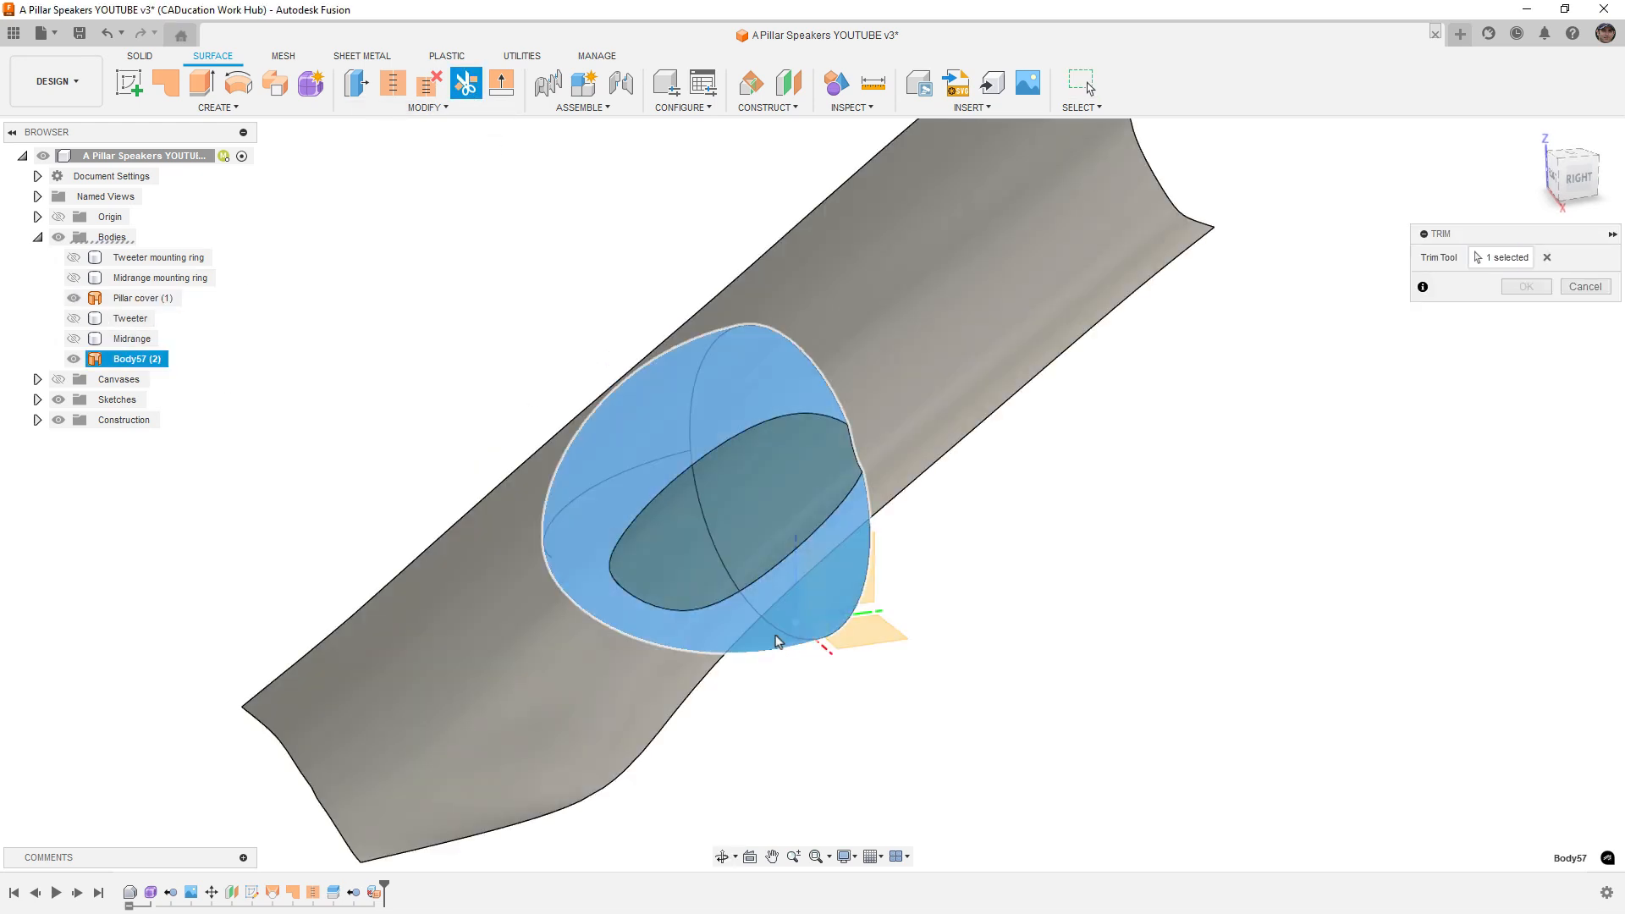
{"action": "left_click", "coordinate": [742, 497]}
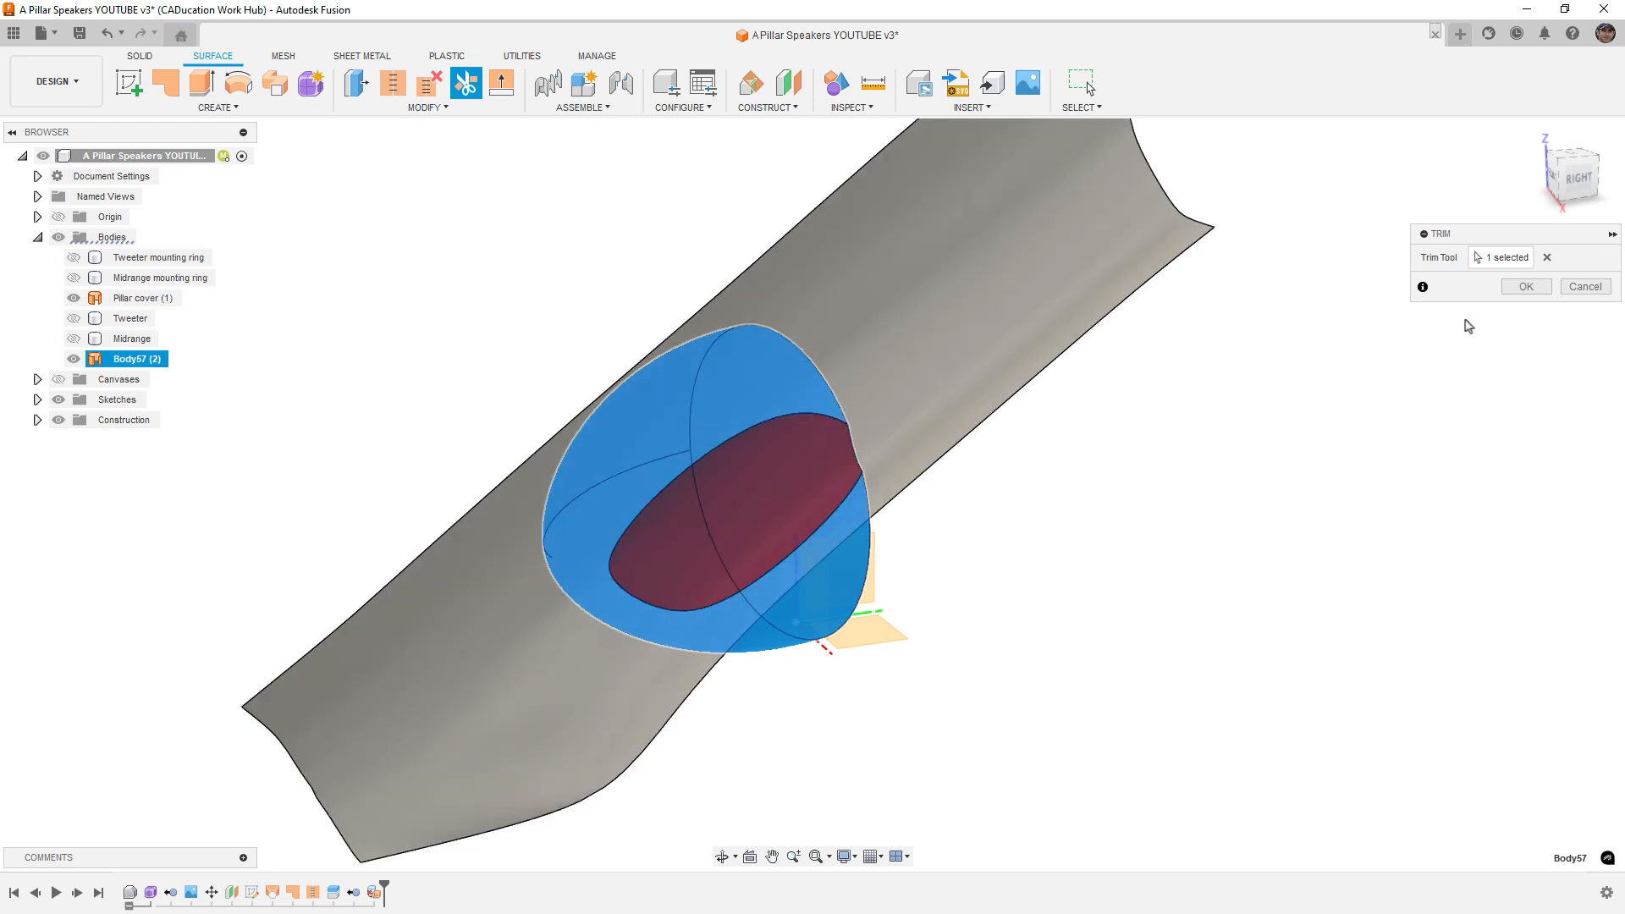
{"action": "left_click", "coordinate": [1517, 288]}
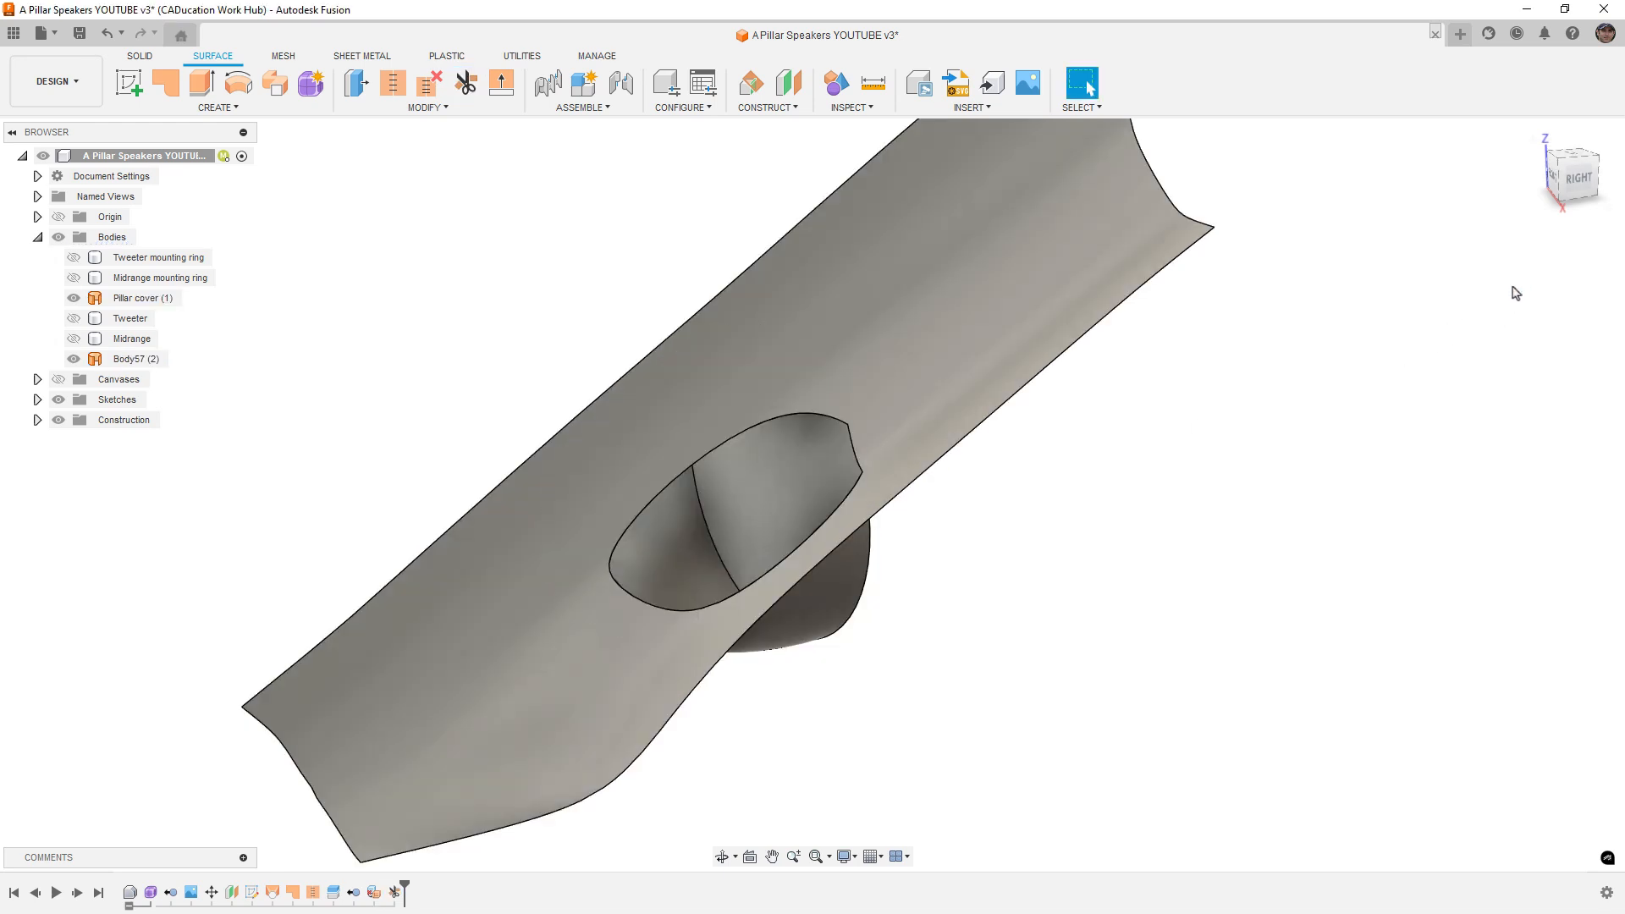
Step: Stitch the pillar cover and the pod surface into one new body with a 0.10 mm tolerance
{"action": "left_click", "coordinate": [394, 83]}
{"action": "left_click", "coordinate": [770, 449]}
{"action": "left_click", "coordinate": [826, 329]}
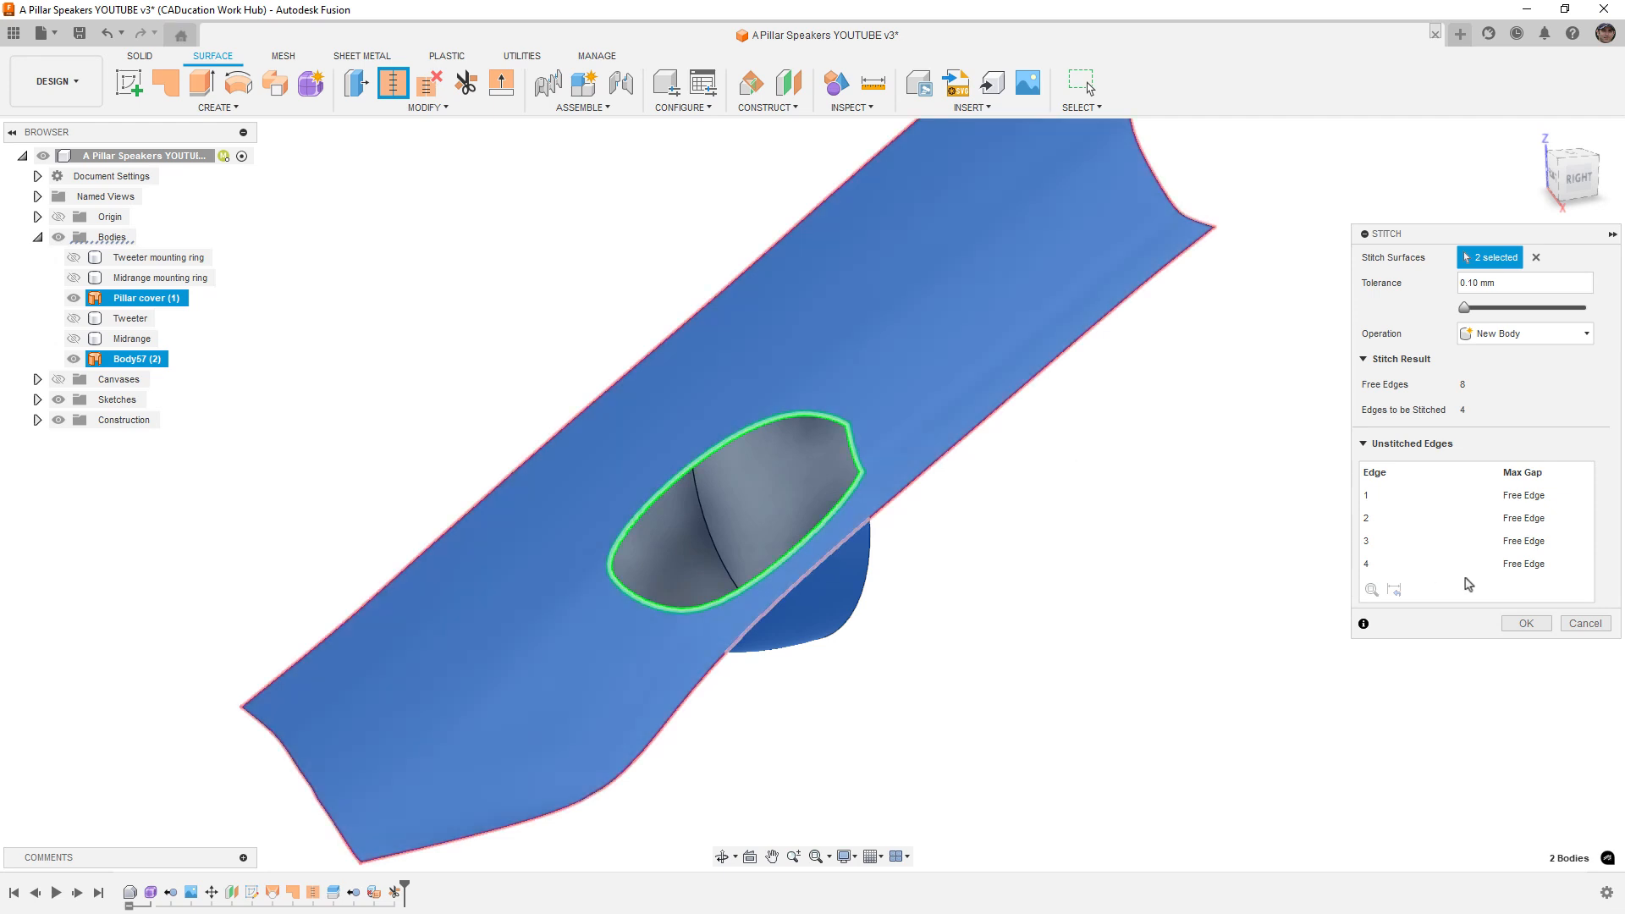
{"action": "left_click", "coordinate": [1526, 623]}
Step: Start a constant-radius fillet of 10 mm on the seam edge between the pod and the pillar cover and inspect its preview
{"action": "middle_click_drag", "start_coordinate": [715, 502], "coordinate": [610, 372], "text": "shift"}
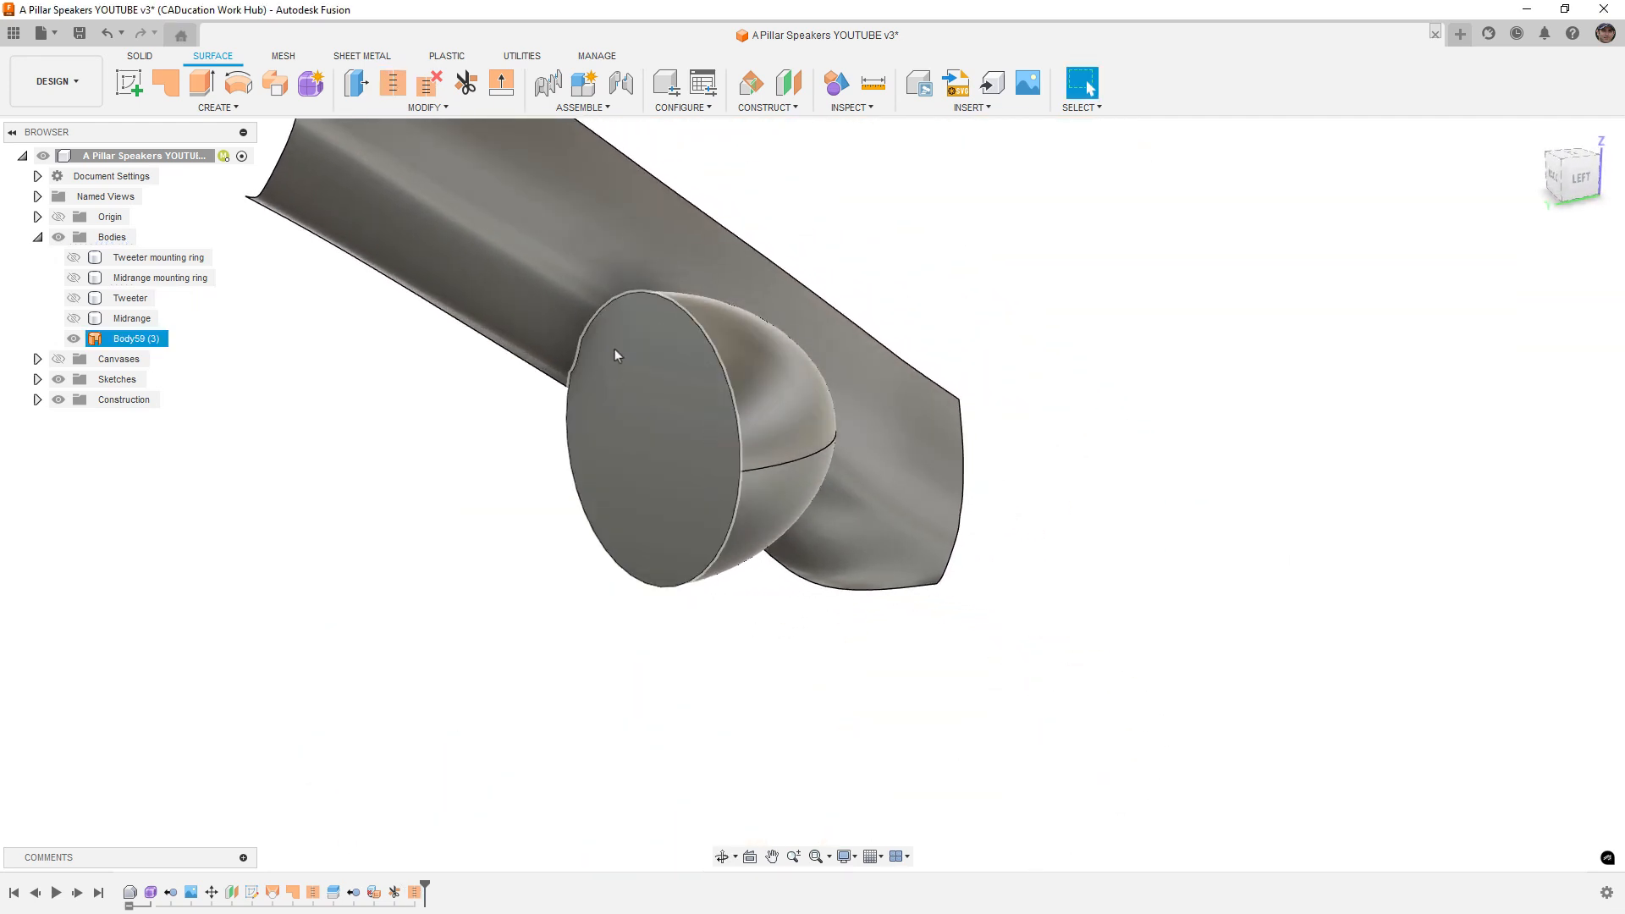
{"action": "middle_click_drag", "start_coordinate": [606, 360], "coordinate": [643, 346], "text": "shift"}
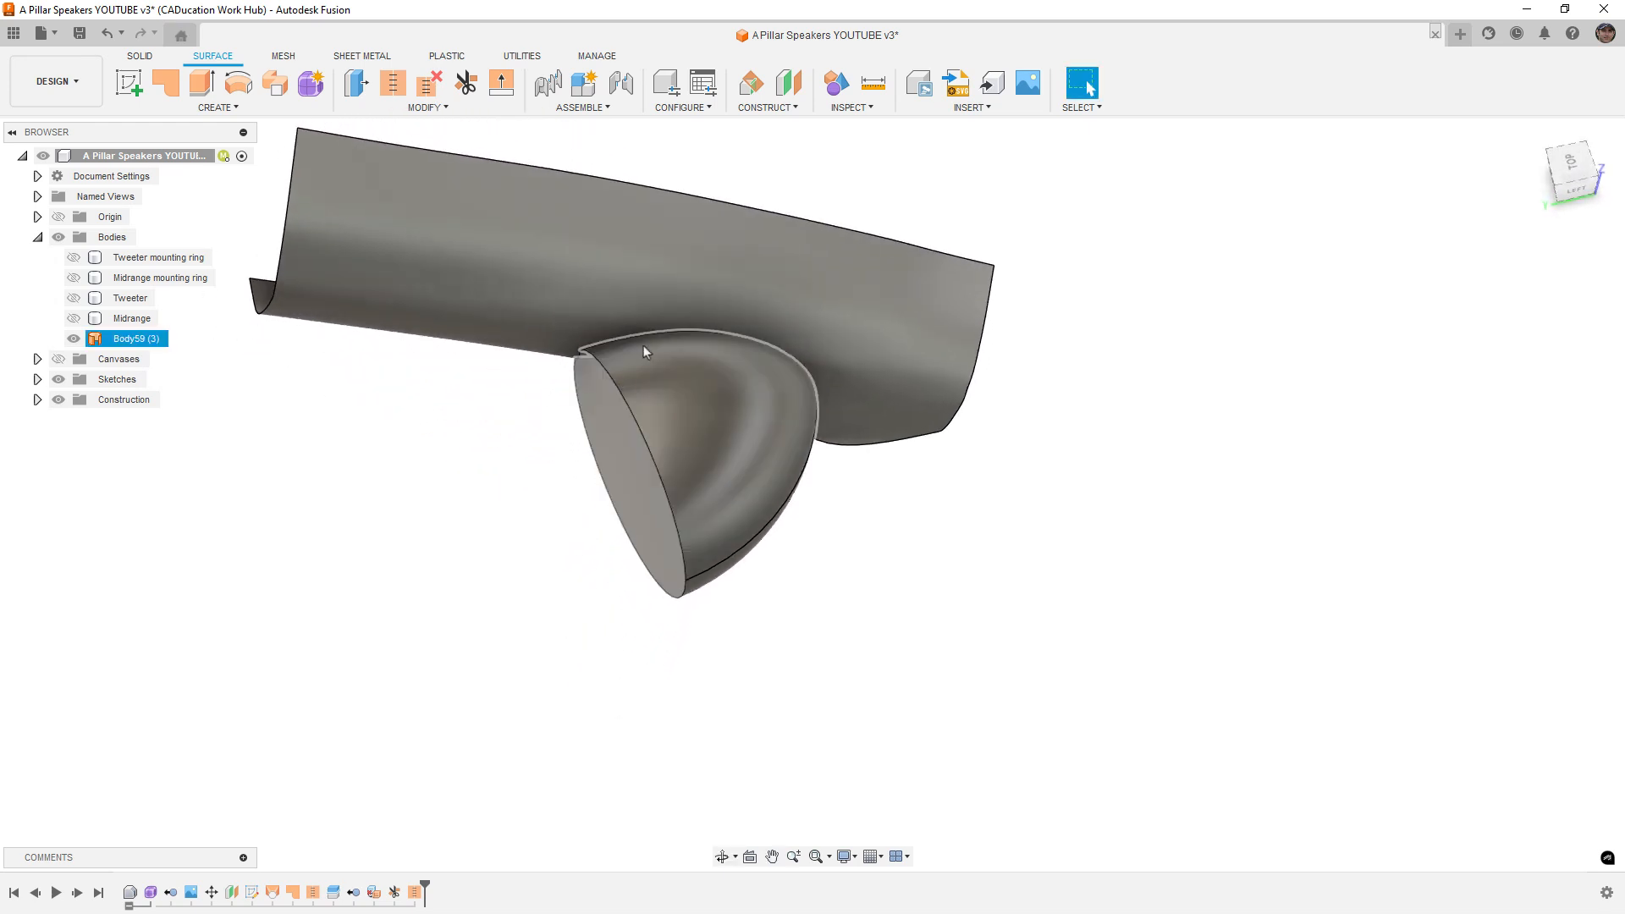
{"action": "scroll", "coordinate": [643, 346], "scroll_direction": "up", "scroll_amount": 2}
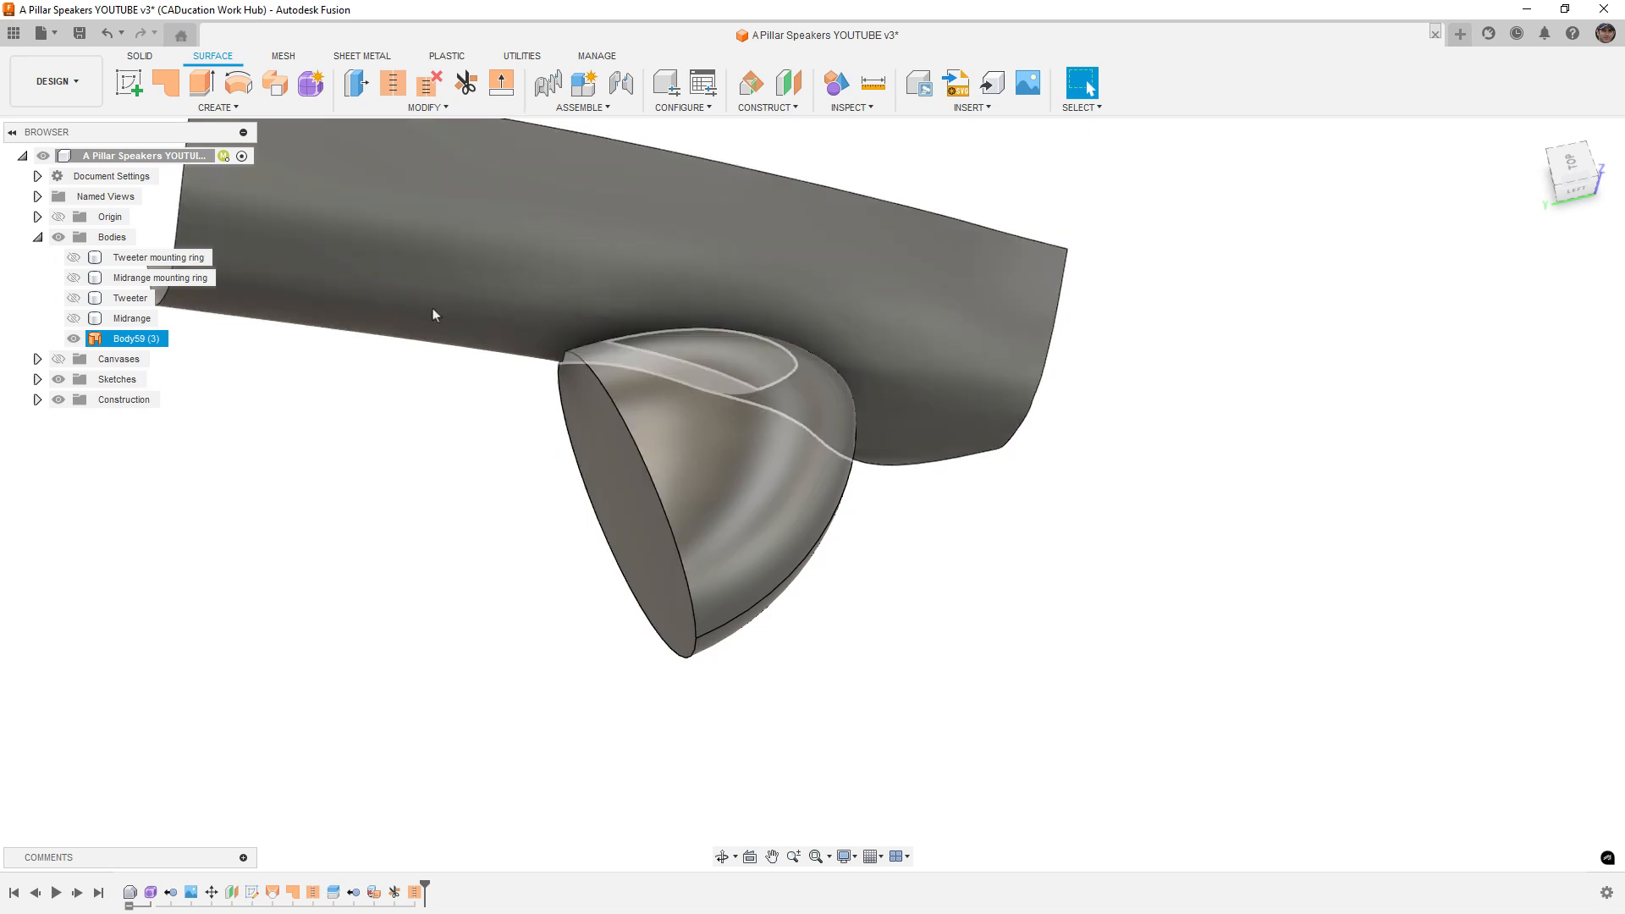
{"action": "left_click", "coordinate": [414, 107]}
{"action": "left_click", "coordinate": [386, 144]}
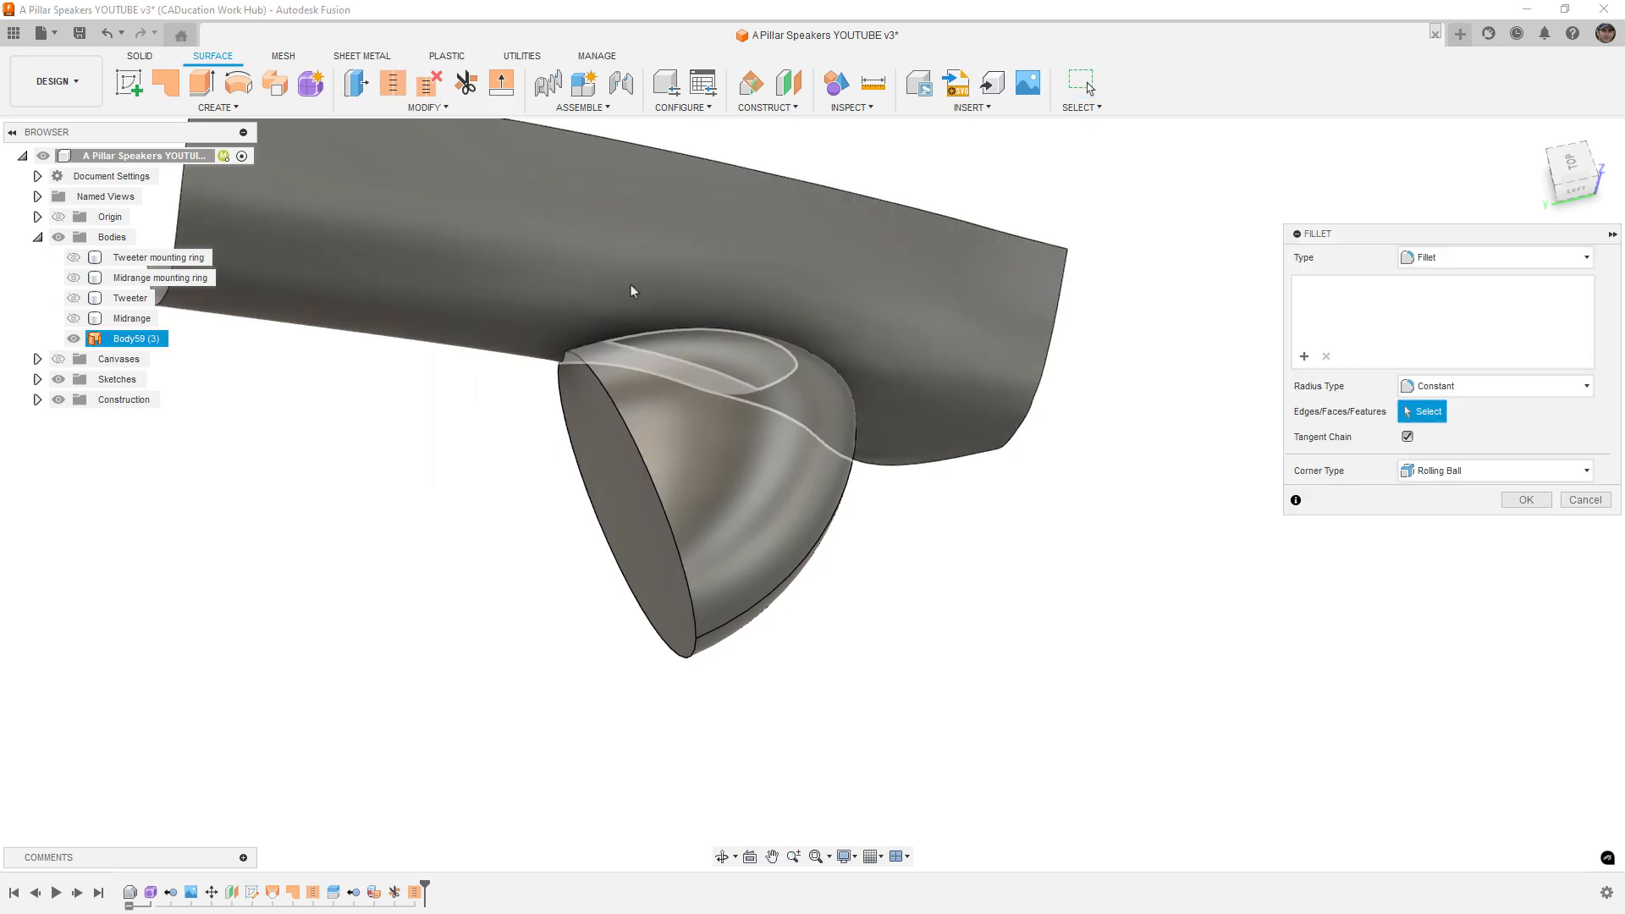
{"action": "left_click", "coordinate": [662, 332]}
{"action": "left_click_drag", "start_coordinate": [659, 333], "coordinate": [671, 319]}
{"action": "middle_click_drag", "start_coordinate": [669, 545], "coordinate": [694, 438], "text": "shift"}
{"action": "scroll", "coordinate": [628, 641], "scroll_direction": "up", "scroll_amount": 6}
{"action": "middle_click_drag", "start_coordinate": [633, 640], "coordinate": [375, 693], "text": "shift"}
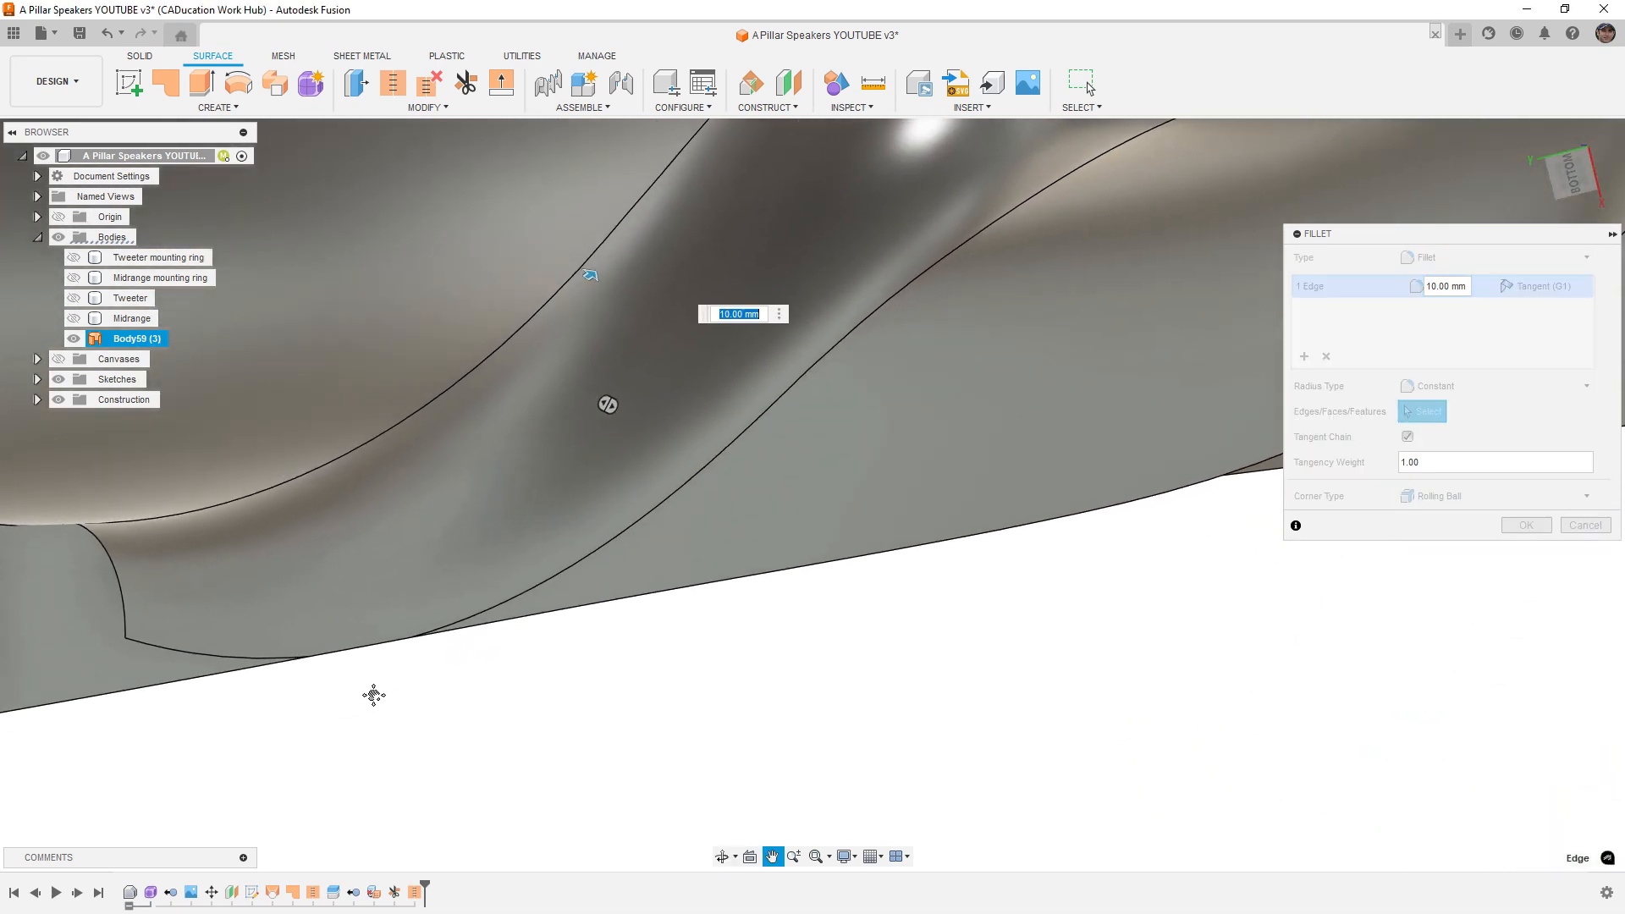
Step: Increase the seam fillet's radius to 22.5 mm and apply it
{"action": "scroll", "coordinate": [397, 690], "scroll_direction": "down", "scroll_amount": 4}
{"action": "middle_click_drag", "start_coordinate": [479, 660], "coordinate": [673, 609], "text": "shift"}
{"action": "left_click_drag", "start_coordinate": [570, 424], "coordinate": [607, 398]}
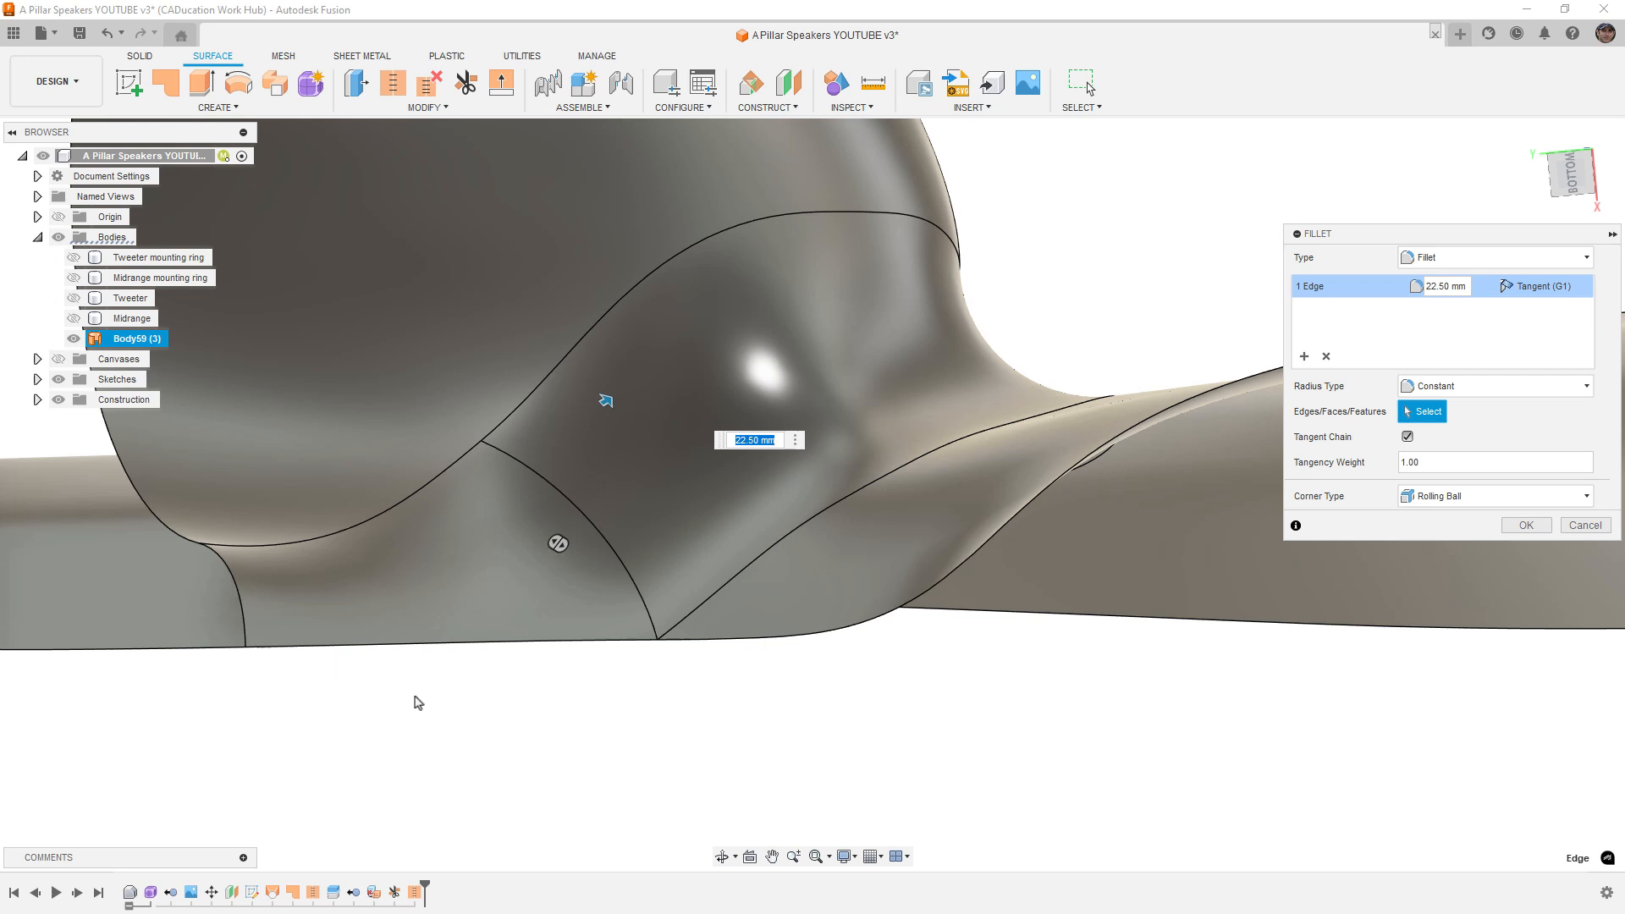
{"action": "left_click", "coordinate": [1523, 525]}
Step: Try to thicken the filleted surface body by -2 mm on one side as a new body
{"action": "scroll", "coordinate": [1055, 573], "scroll_direction": "down", "scroll_amount": 4}
{"action": "mouse_move", "coordinate": [861, 595]}
{"action": "middle_mouse_down", "text": "shift"}
{"action": "mouse_move", "coordinate": [917, 588]}
{"action": "mouse_move", "coordinate": [889, 579]}
{"action": "middle_mouse_up", "text": "shift"}
{"action": "scroll", "coordinate": [498, 402], "scroll_direction": "down", "scroll_amount": 1}
{"action": "left_click", "coordinate": [423, 279]}
{"action": "mouse_move", "coordinate": [294, 114]}
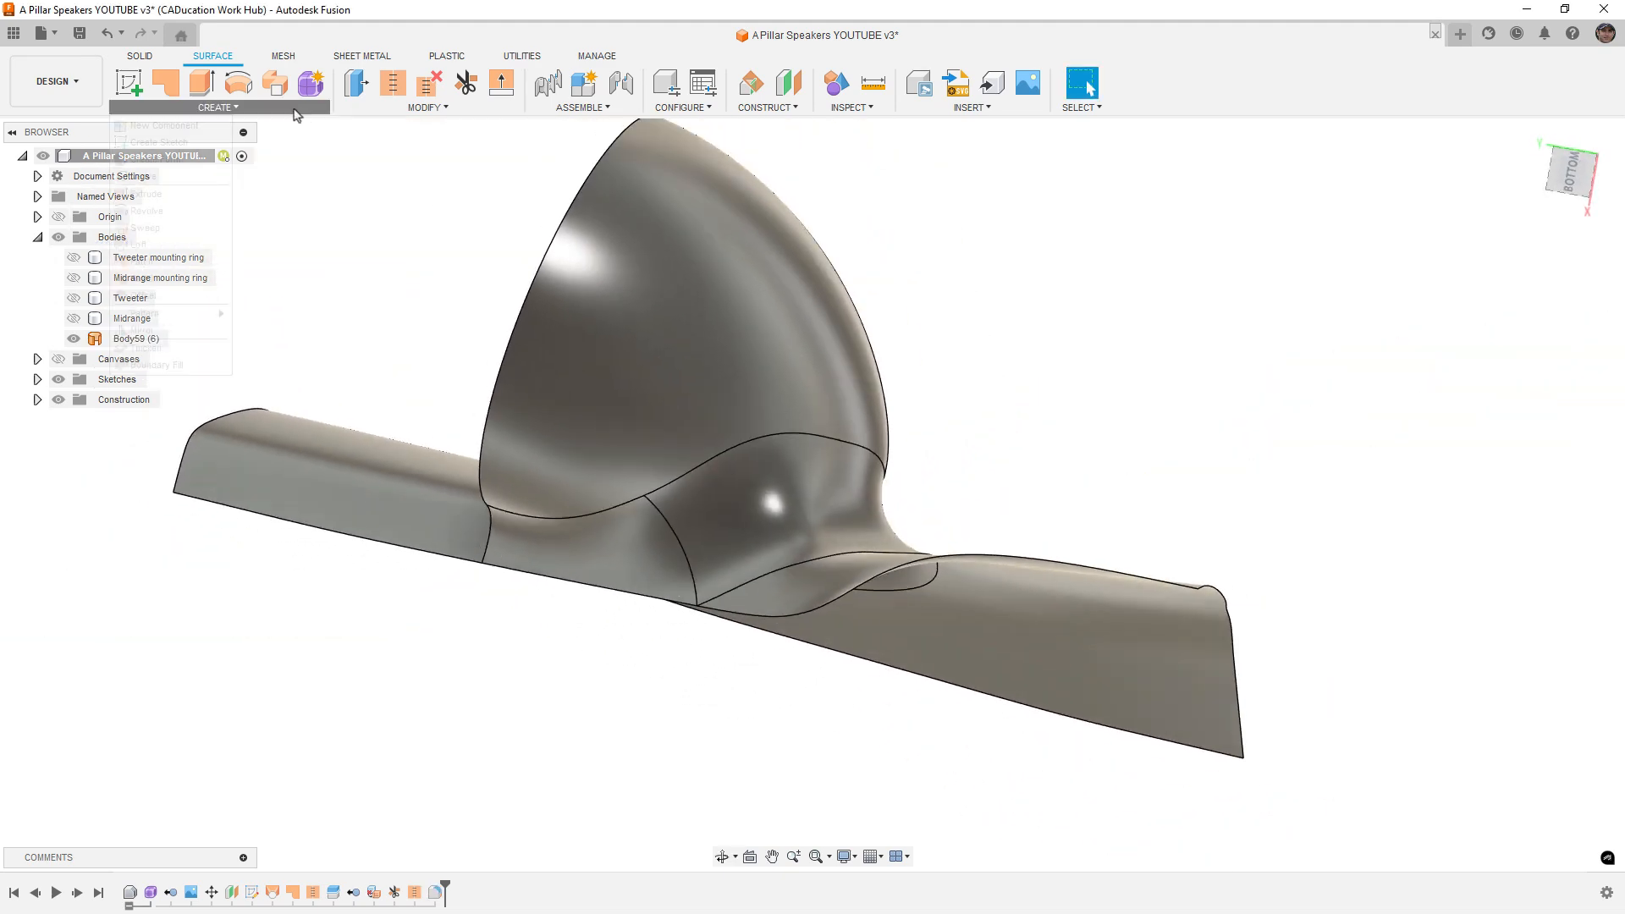
{"action": "left_click", "coordinate": [126, 348]}
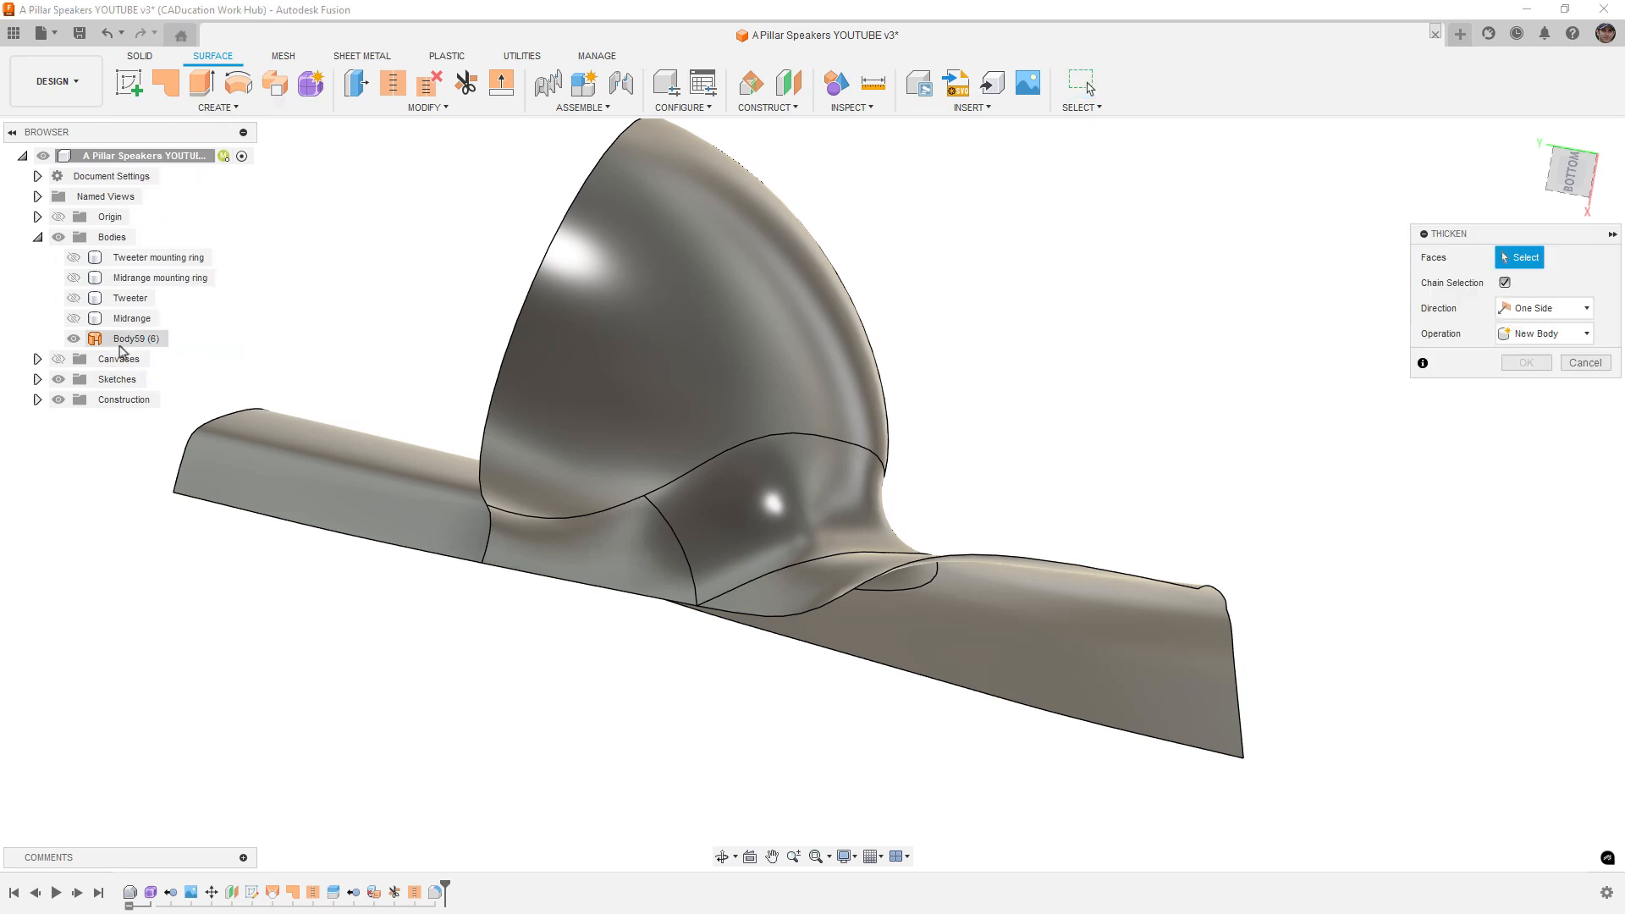
{"action": "left_click", "coordinate": [119, 338]}
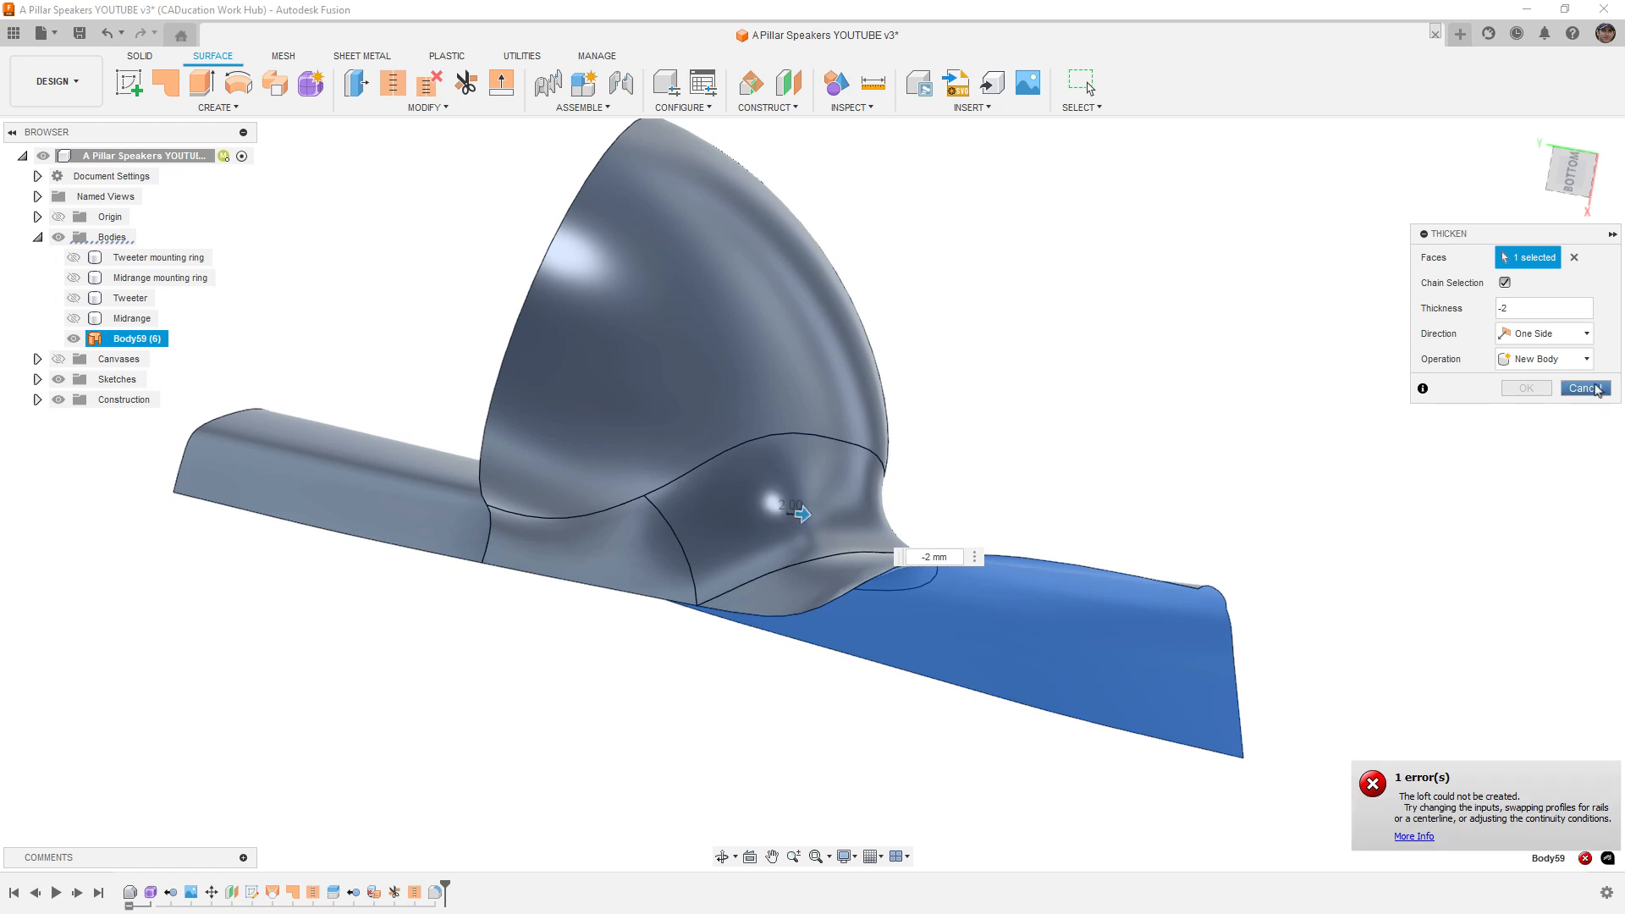
{"action": "left_click", "coordinate": [1584, 388]}
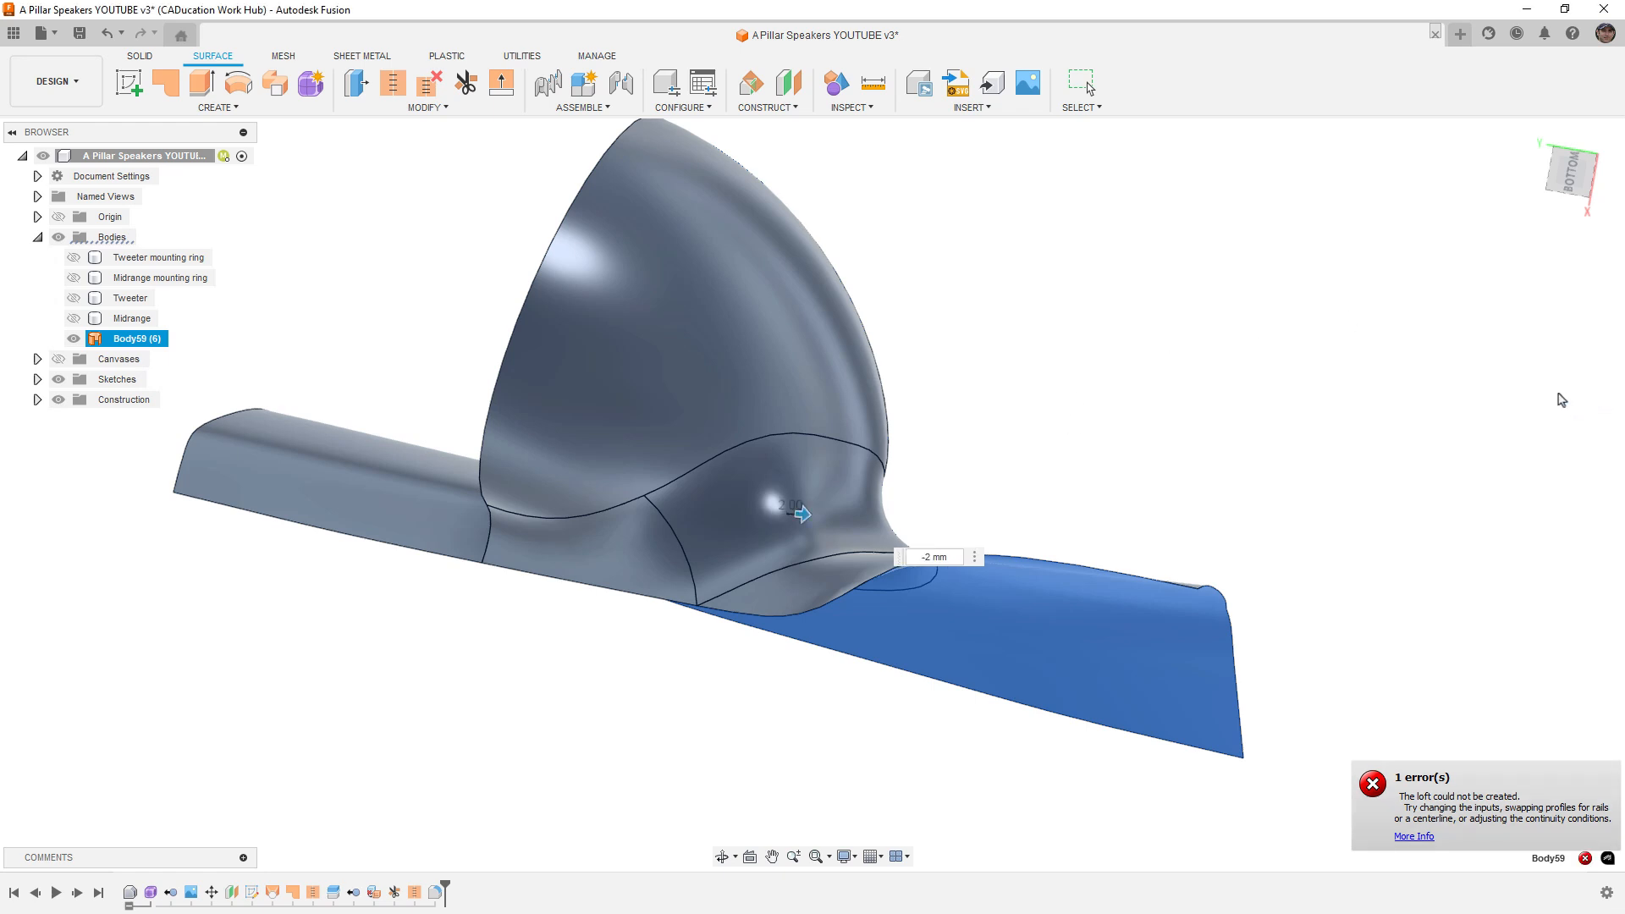
Step: Edit the fillet between the pod and the pillar cover and set its radius to 8 mm
{"action": "double_click", "coordinate": [616, 558]}
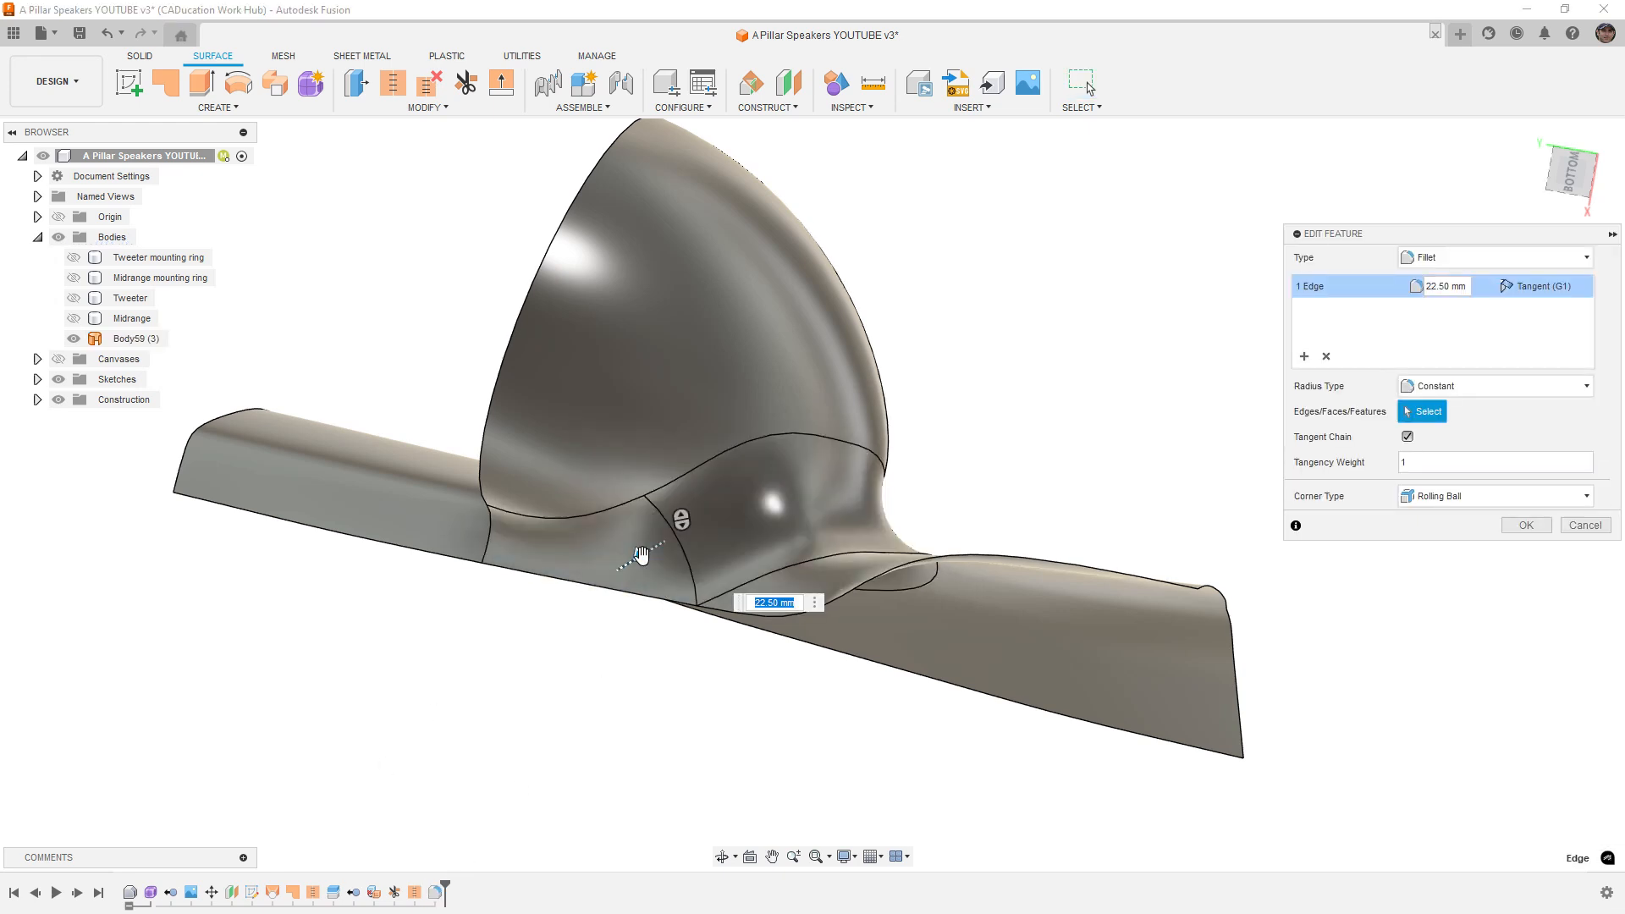
{"action": "left_click_drag", "start_coordinate": [641, 554], "coordinate": [660, 547]}
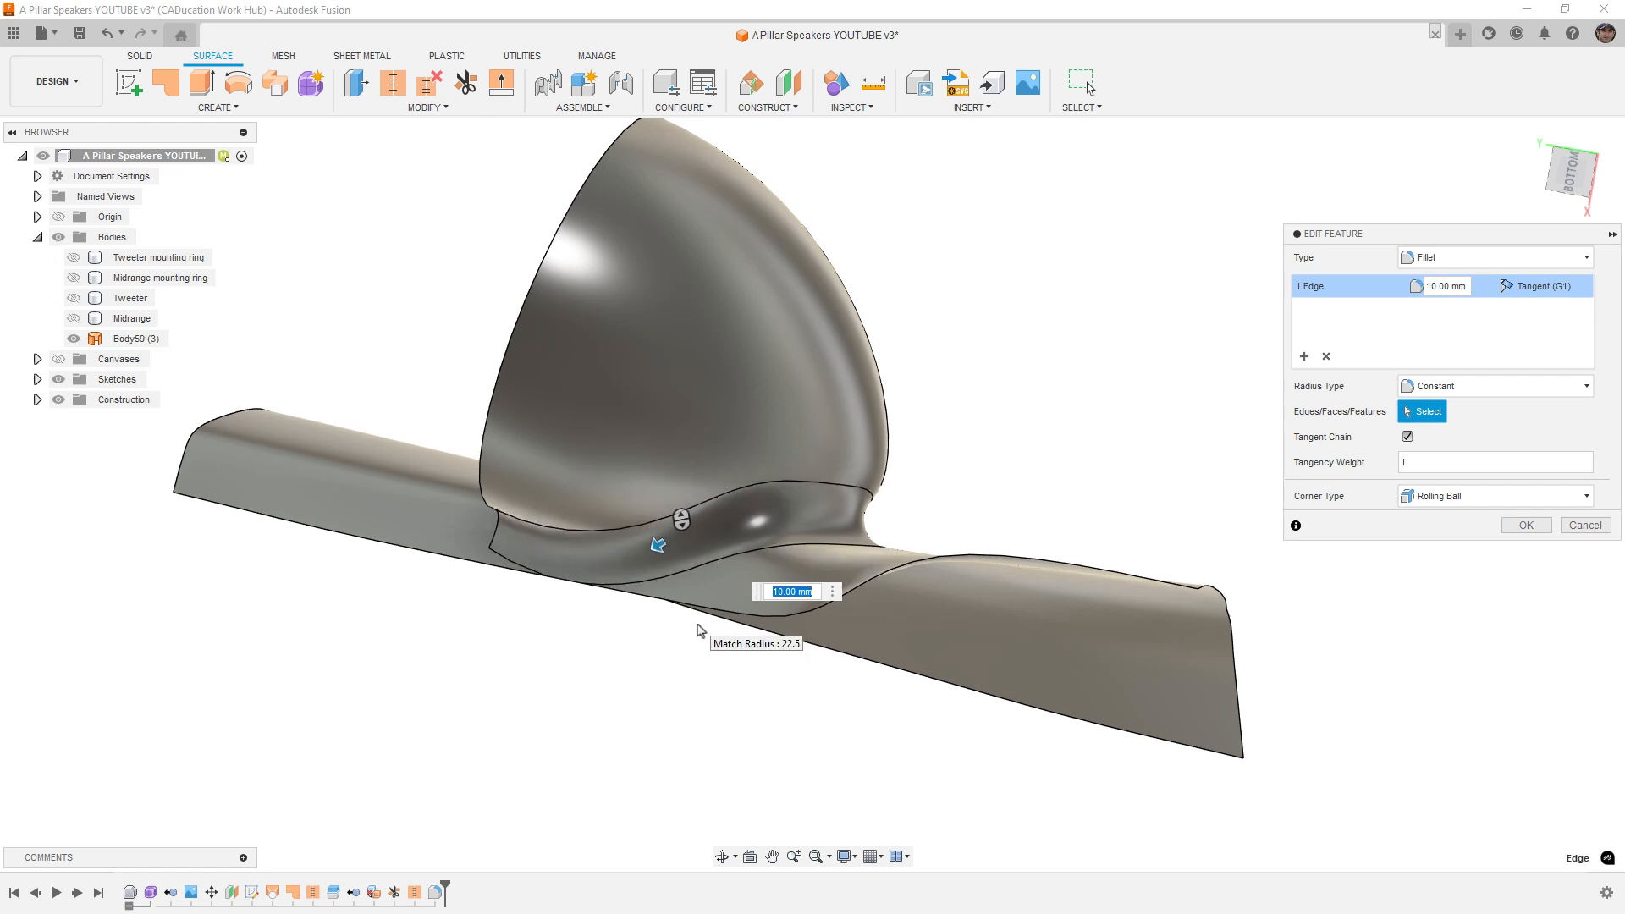
{"action": "type", "text": "8"}
{"action": "key", "text": "Return"}
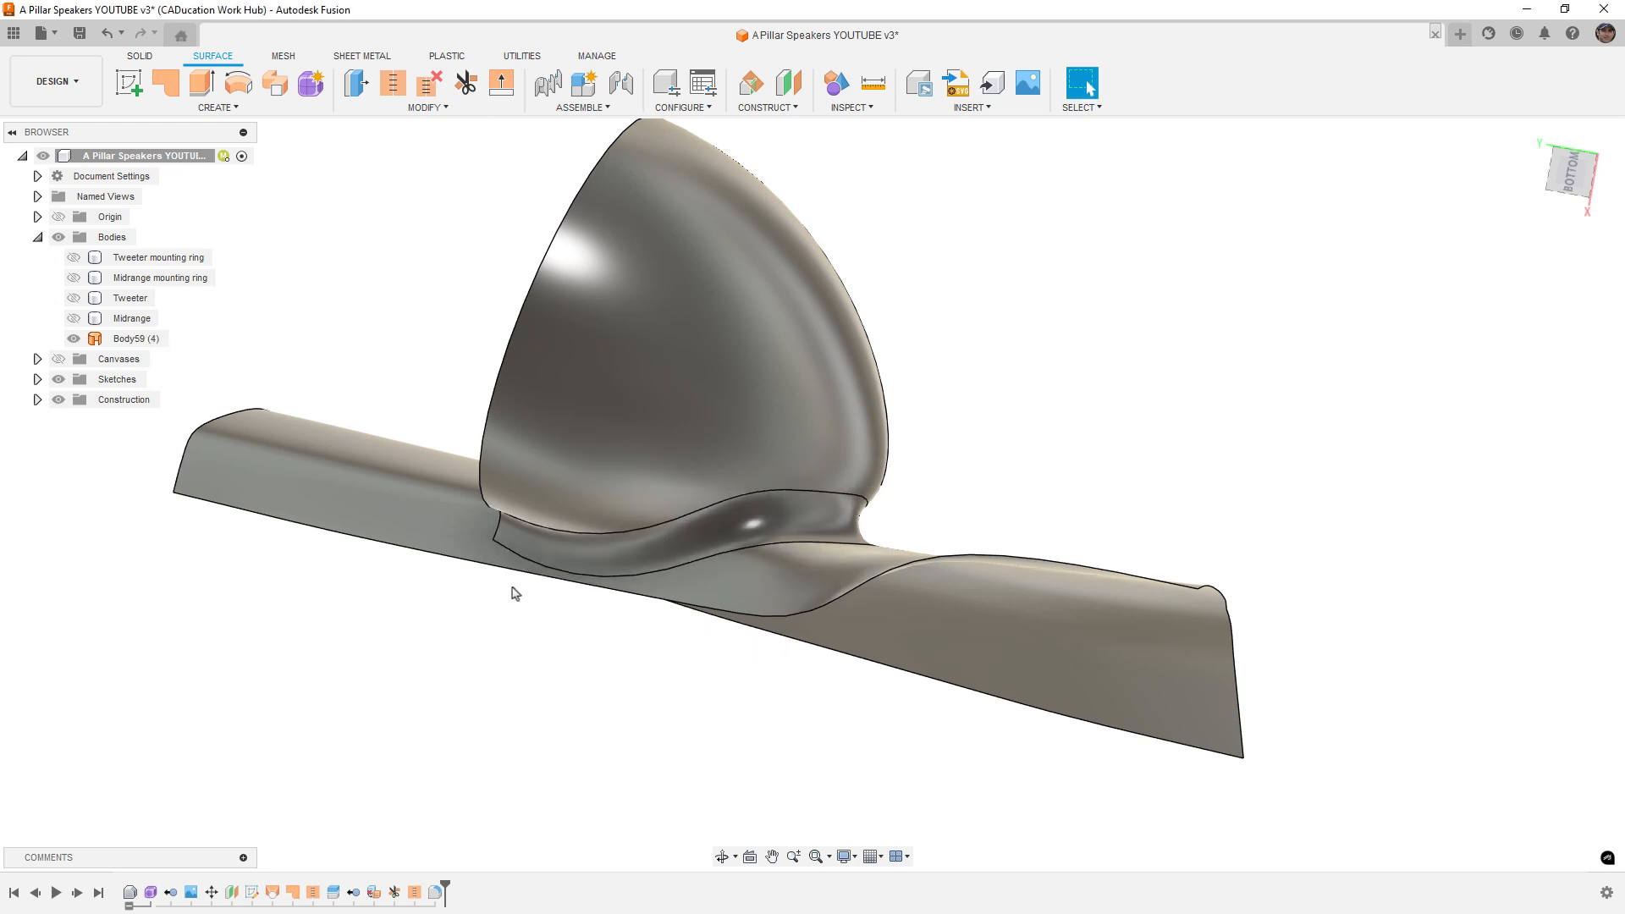
Step: Preview a one-sided thicken of the surface body at 2 mm and -2 mm, then discard it
{"action": "left_click", "coordinate": [218, 107]}
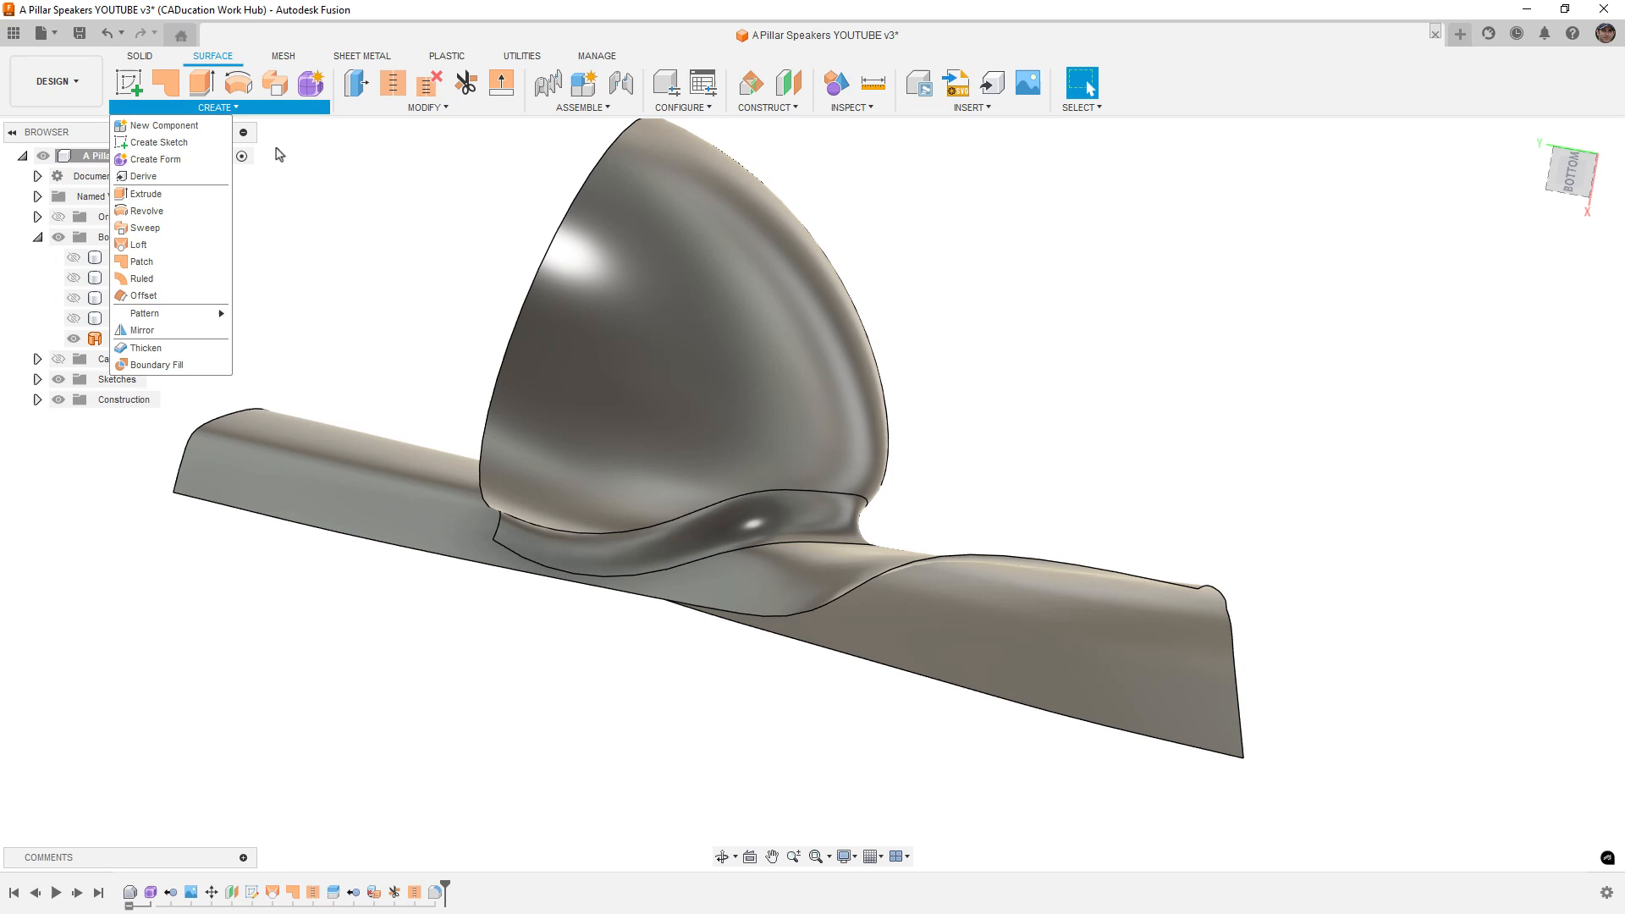
{"action": "left_click", "coordinate": [160, 350]}
{"action": "left_click", "coordinate": [160, 340]}
{"action": "left_click", "coordinate": [1548, 308]}
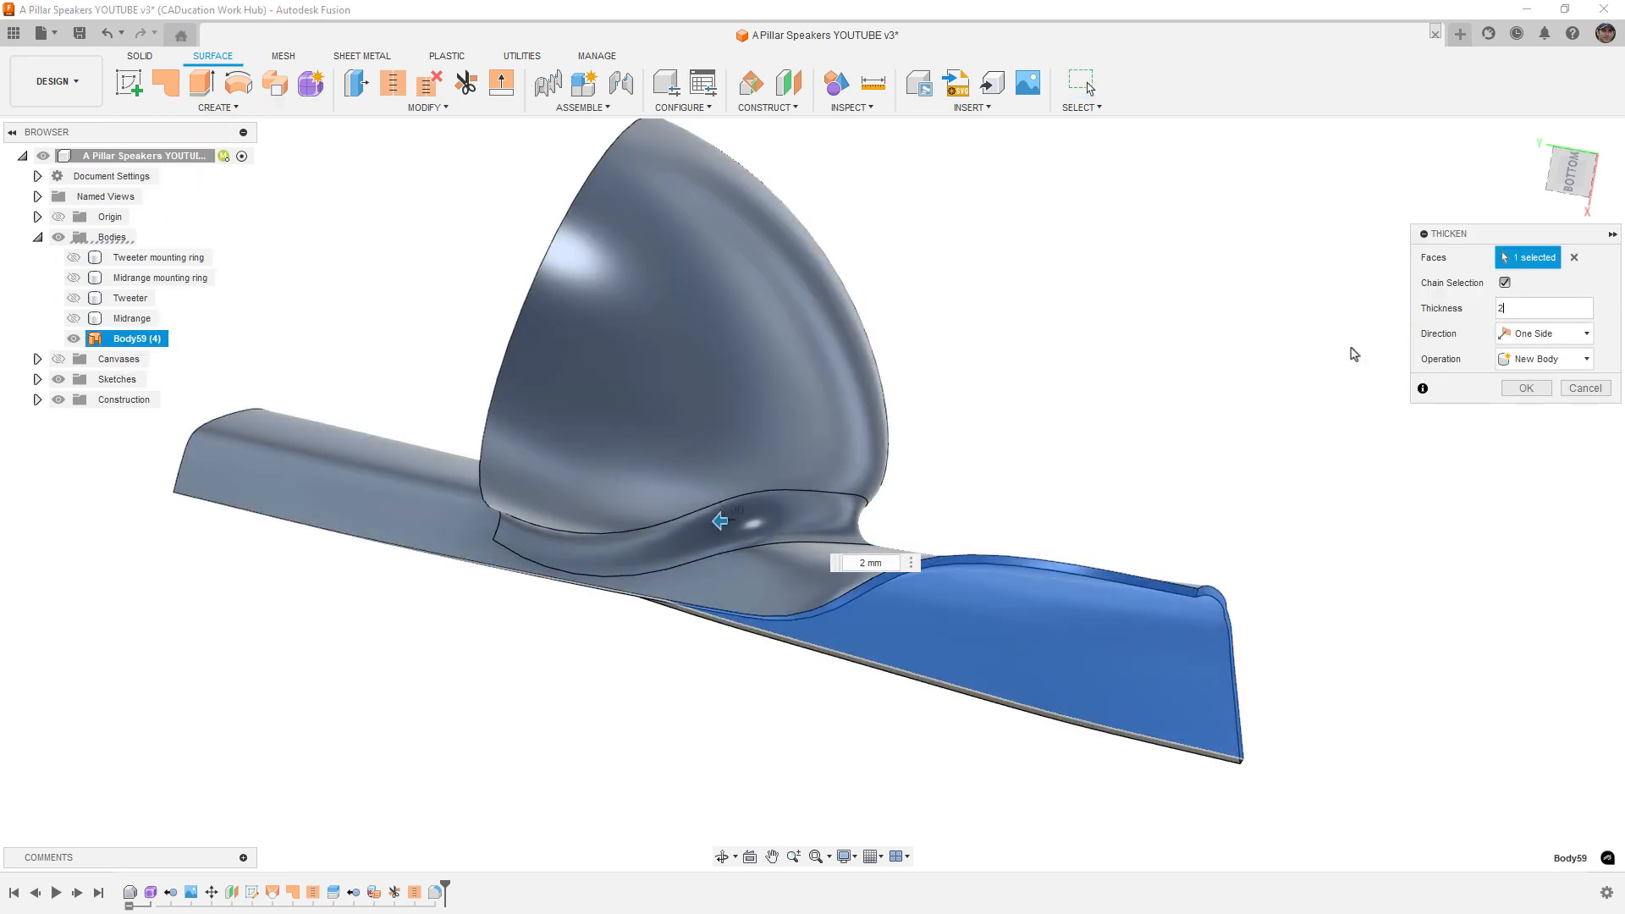
{"action": "scroll", "coordinate": [809, 592], "scroll_direction": "up", "scroll_amount": 4}
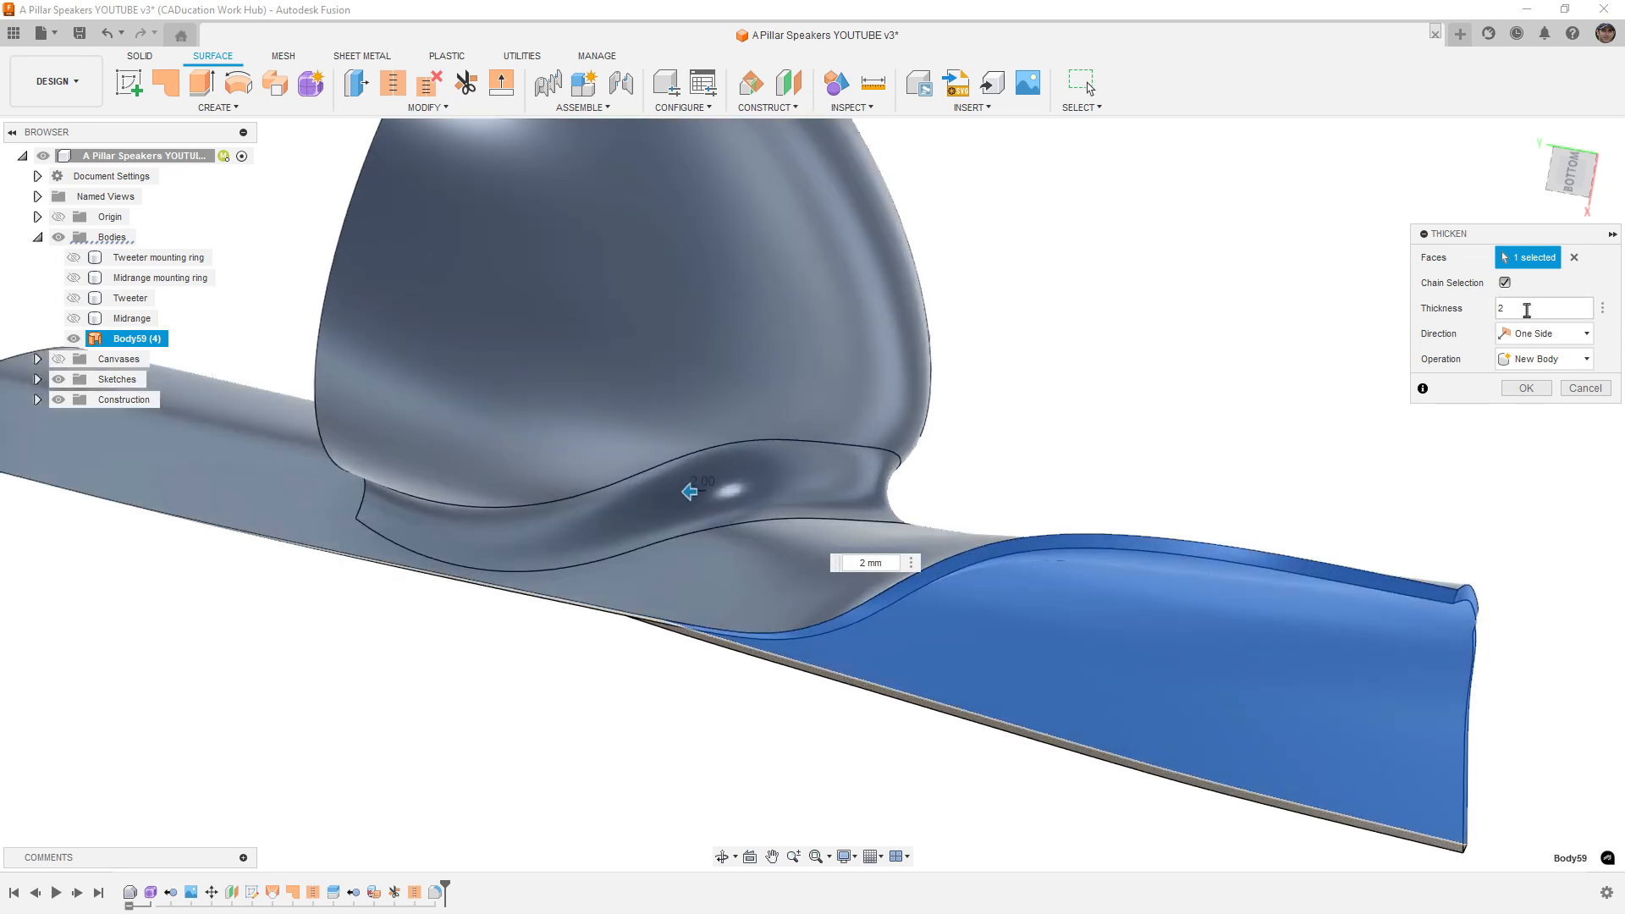
{"action": "type", "text": "-"}
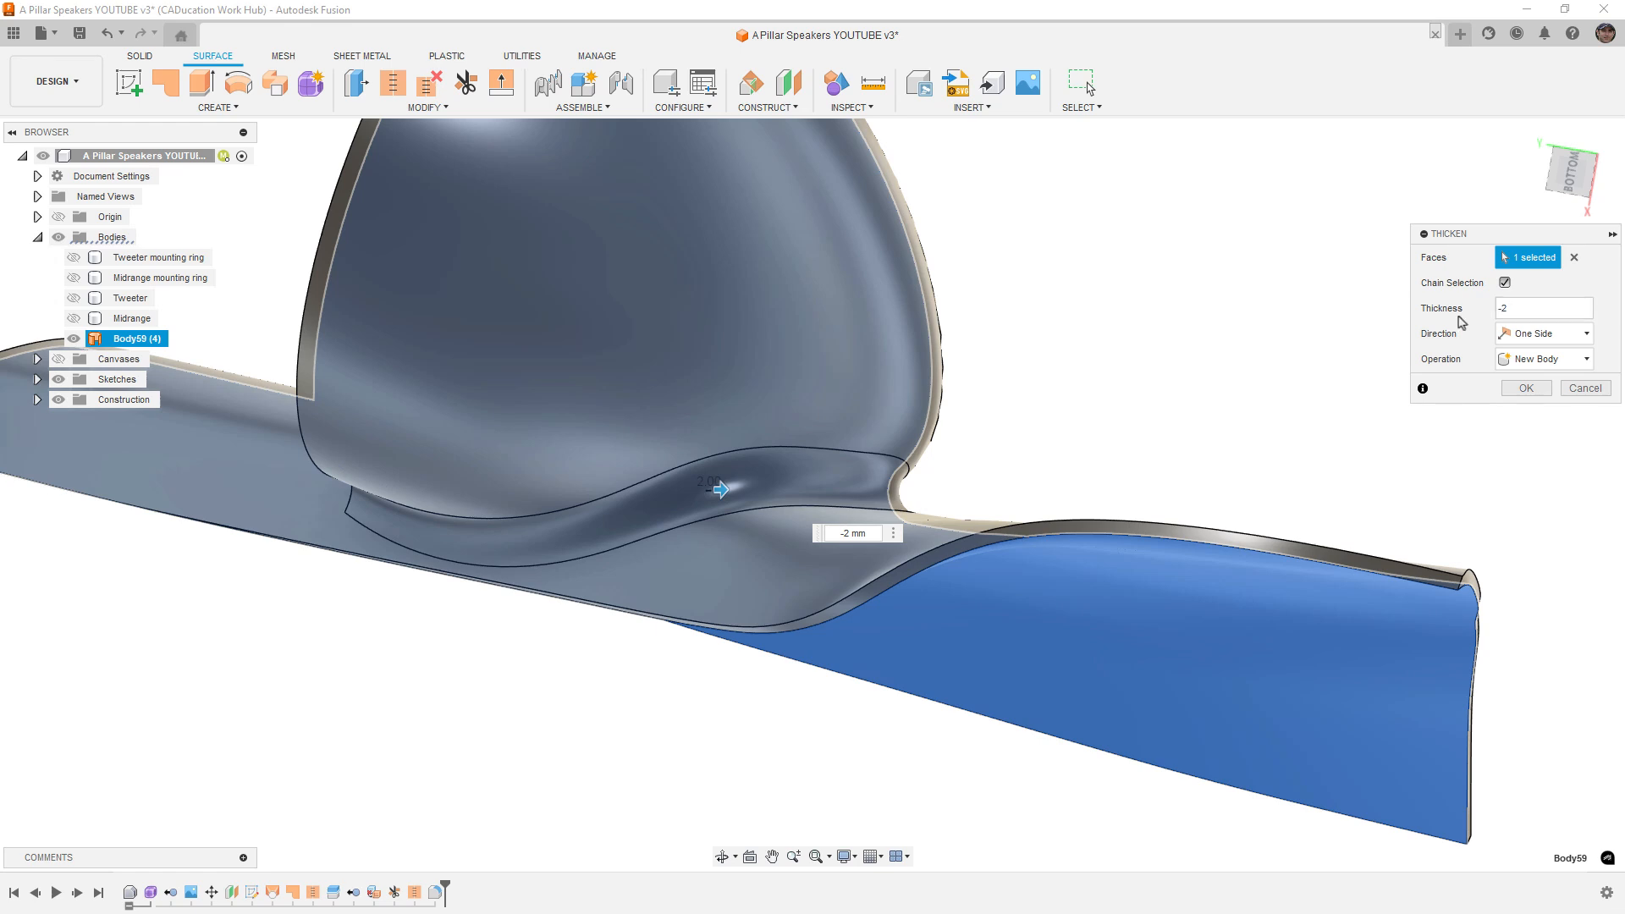
{"action": "scroll", "coordinate": [1075, 386], "scroll_direction": "down", "scroll_amount": 5}
{"action": "middle_click_drag", "start_coordinate": [902, 428], "coordinate": [931, 393], "text": "shift"}
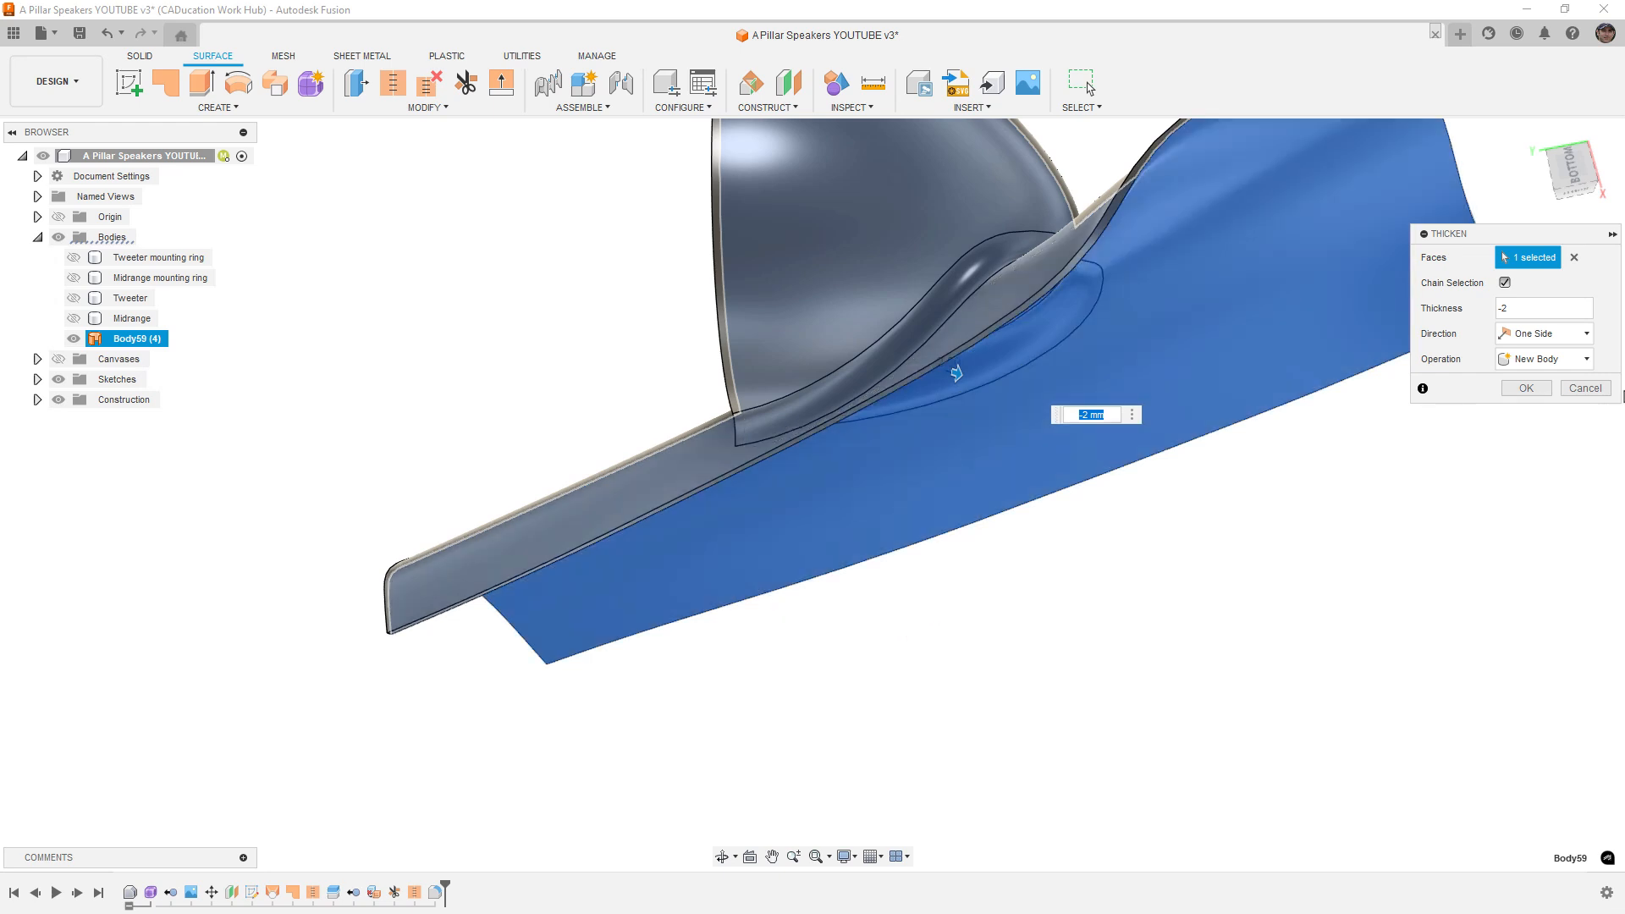
{"action": "left_click", "coordinate": [1585, 389]}
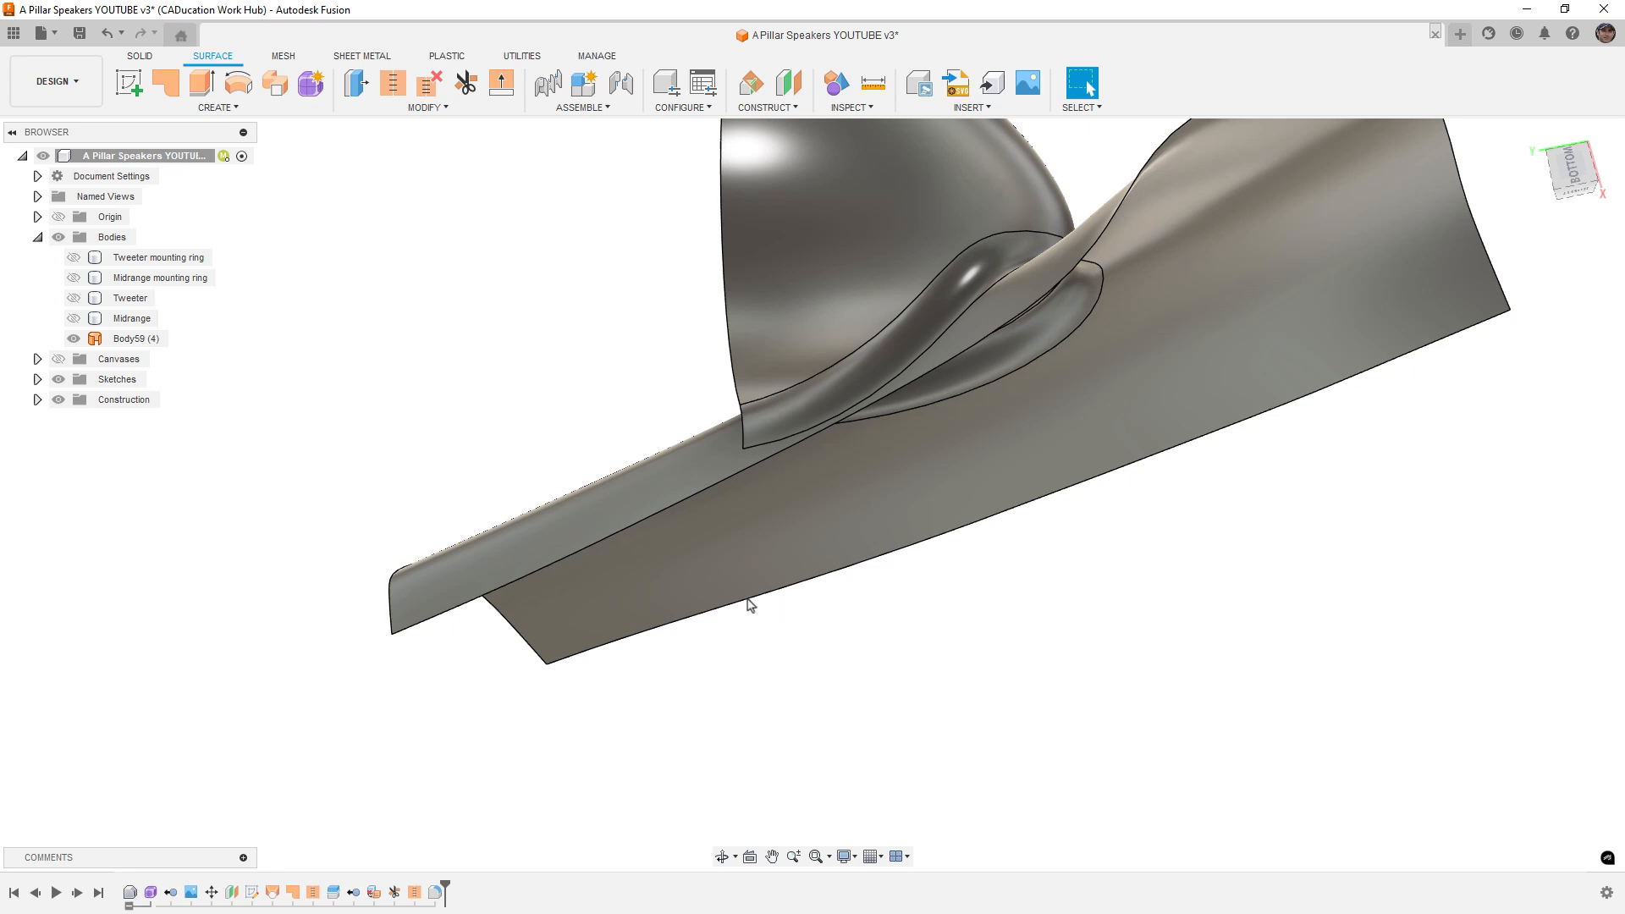
Step: Delete the seam fillet and thicken the stitched surface body by -3 mm on one side as a new body
{"action": "left_click", "coordinate": [439, 895]}
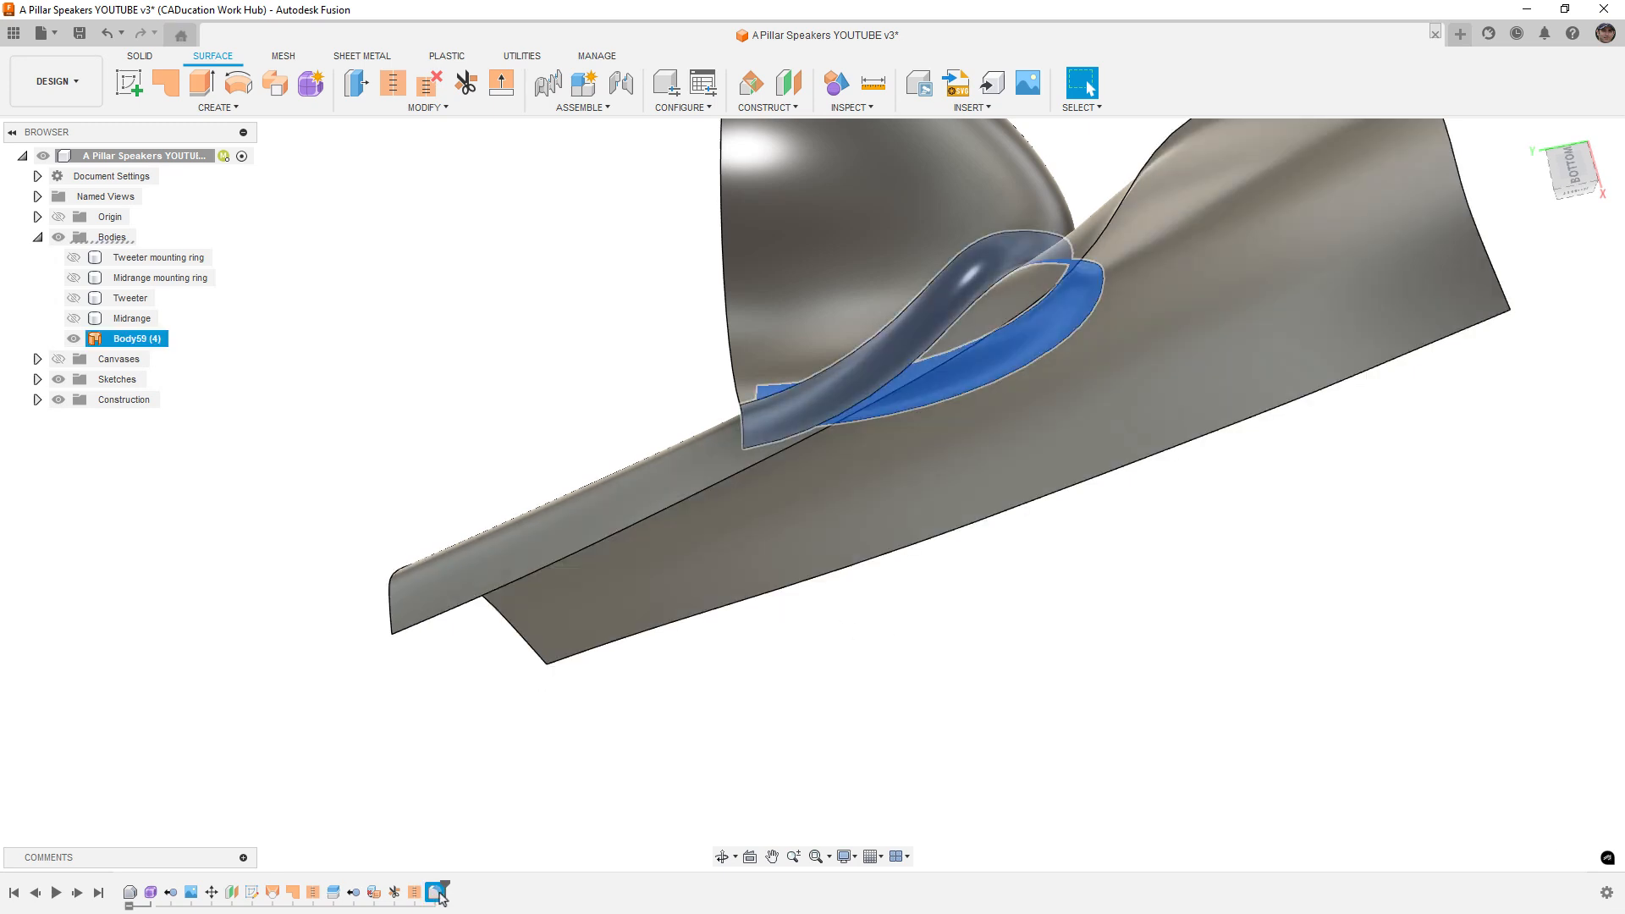
{"action": "key", "text": "Delete"}
{"action": "left_click", "coordinate": [309, 110]}
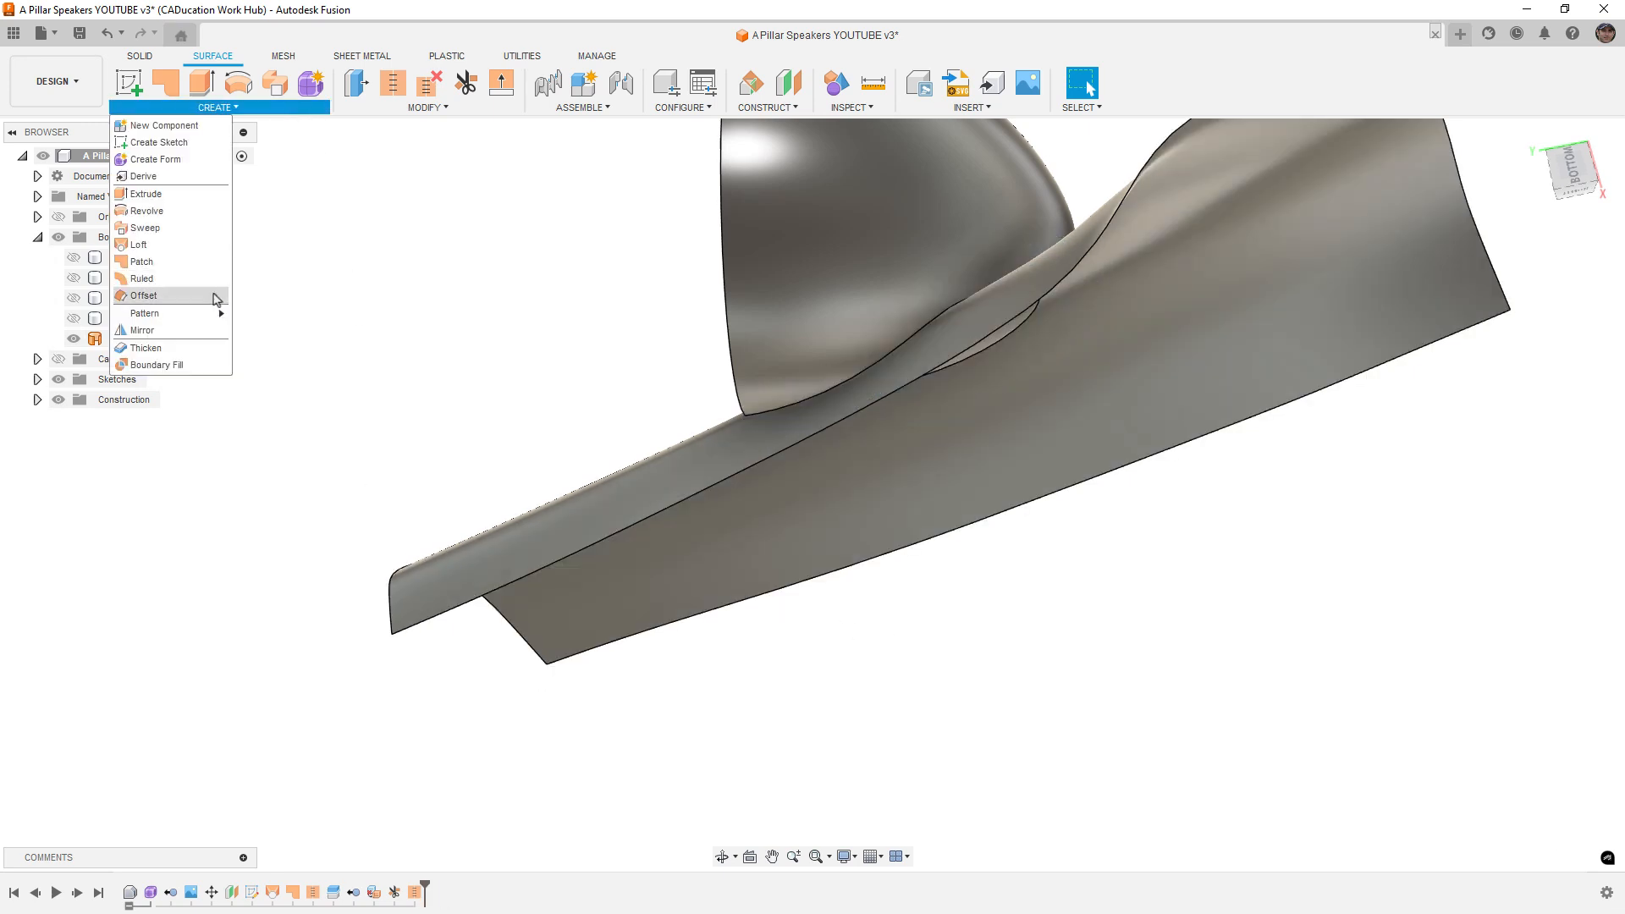
{"action": "left_click", "coordinate": [188, 351]}
{"action": "left_click", "coordinate": [135, 339]}
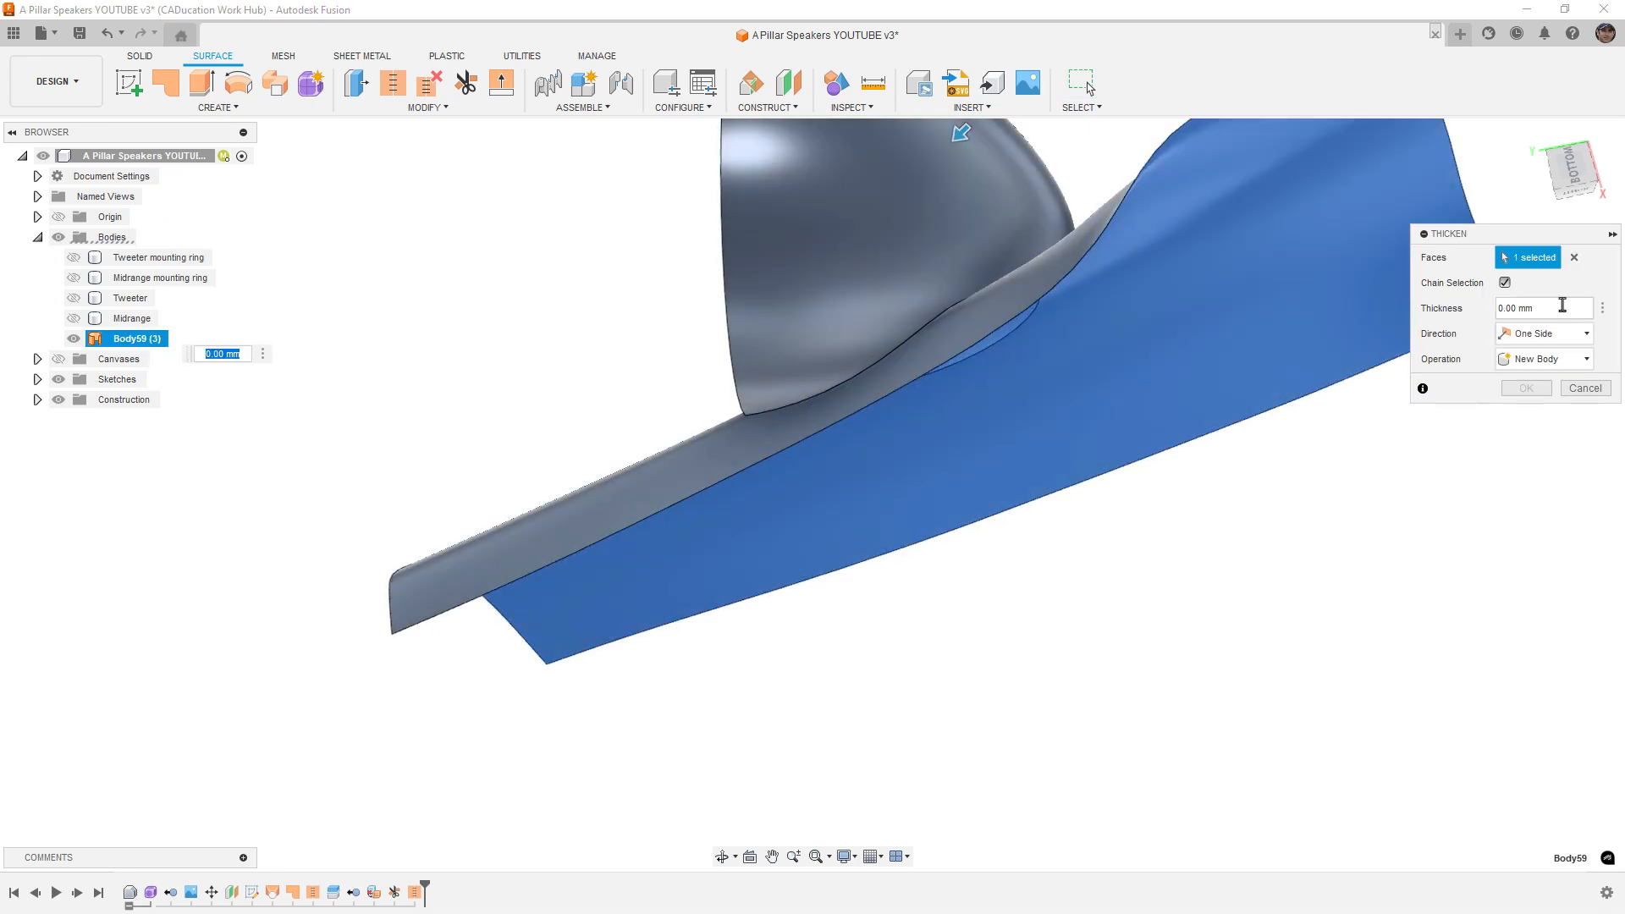
{"action": "type", "text": "-3"}
{"action": "key", "text": "Return"}
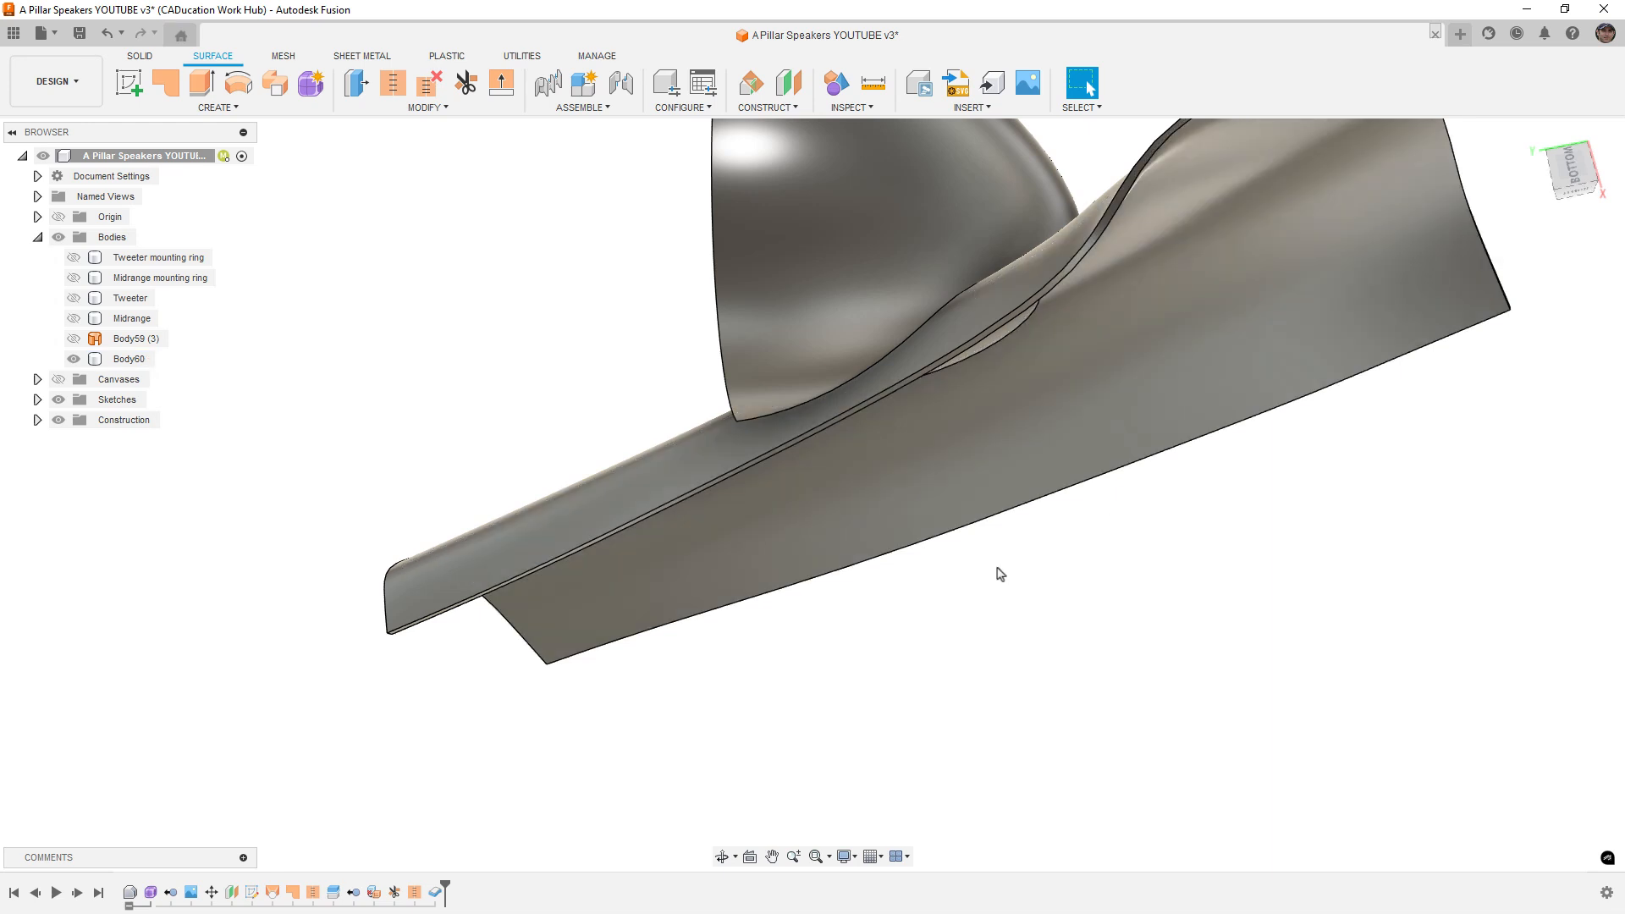
Step: Try a 25 mm fillet on the seam edge between the pod and the cover of the thickened body
{"action": "key", "text": "f"}
{"action": "left_click", "coordinate": [846, 400]}
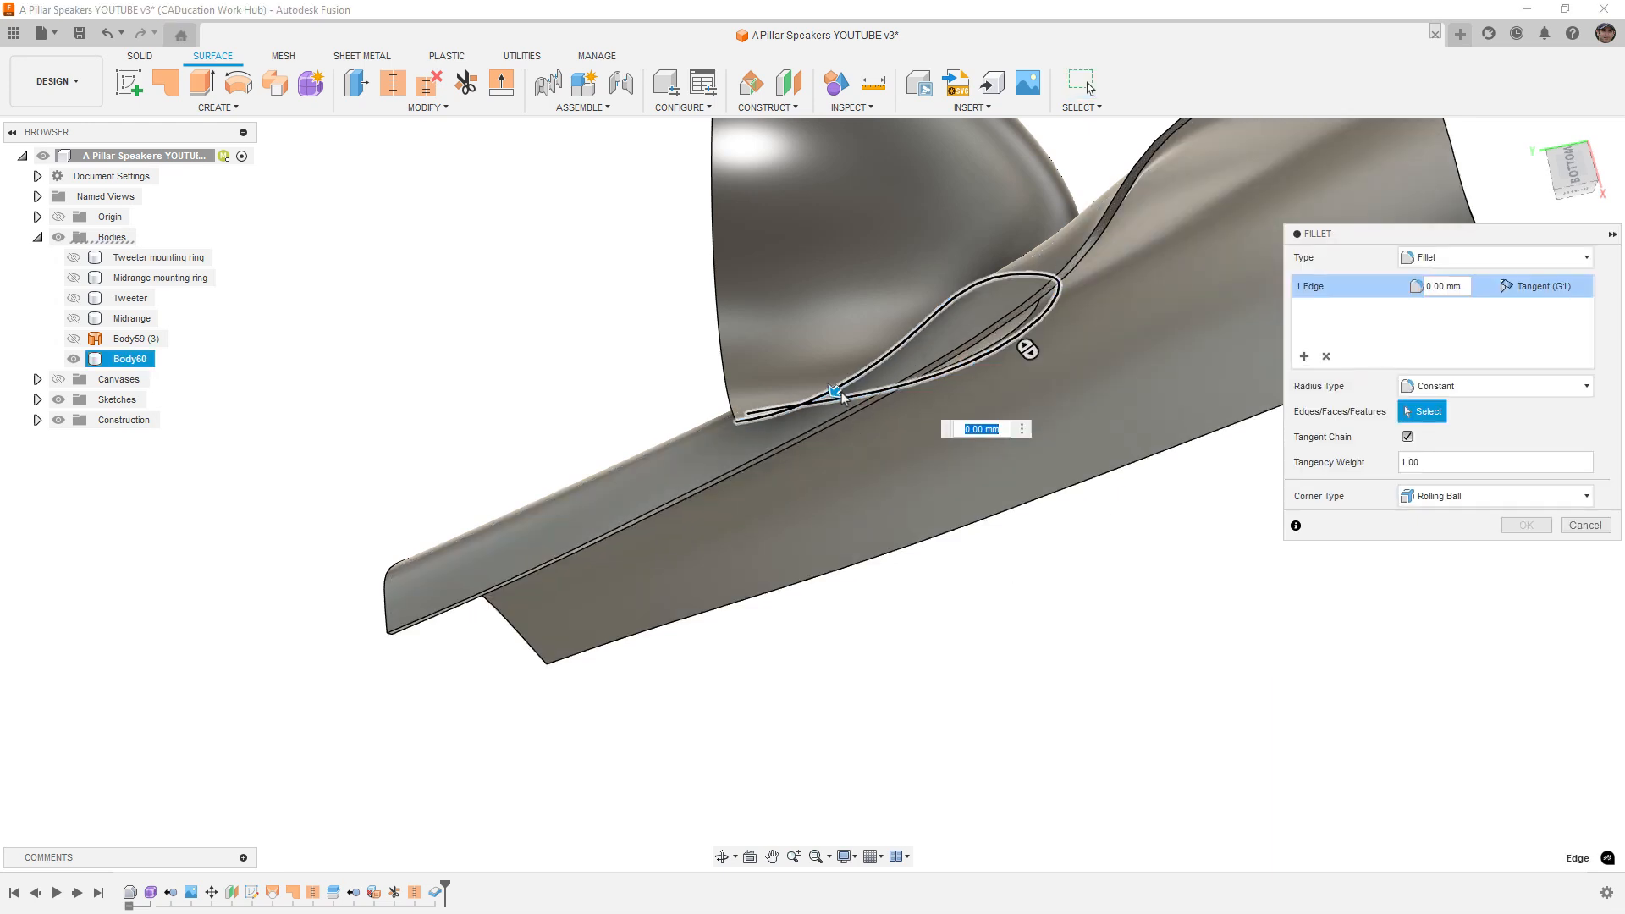
{"action": "type", "text": "25"}
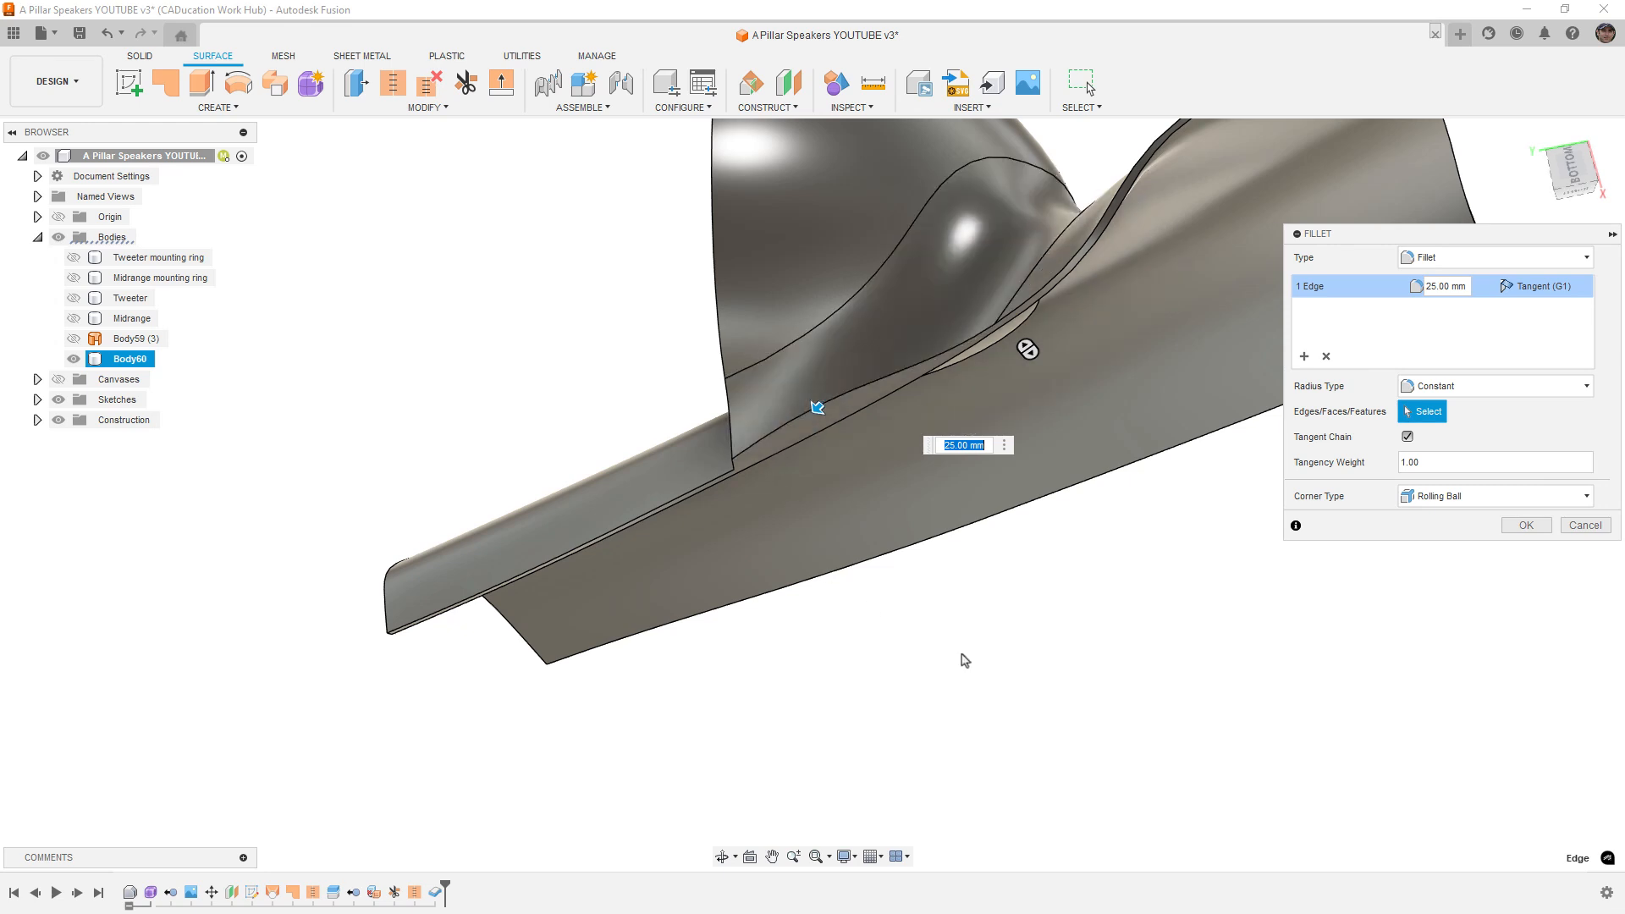
{"action": "middle_click_drag", "start_coordinate": [1014, 662], "coordinate": [979, 380], "text": "shift"}
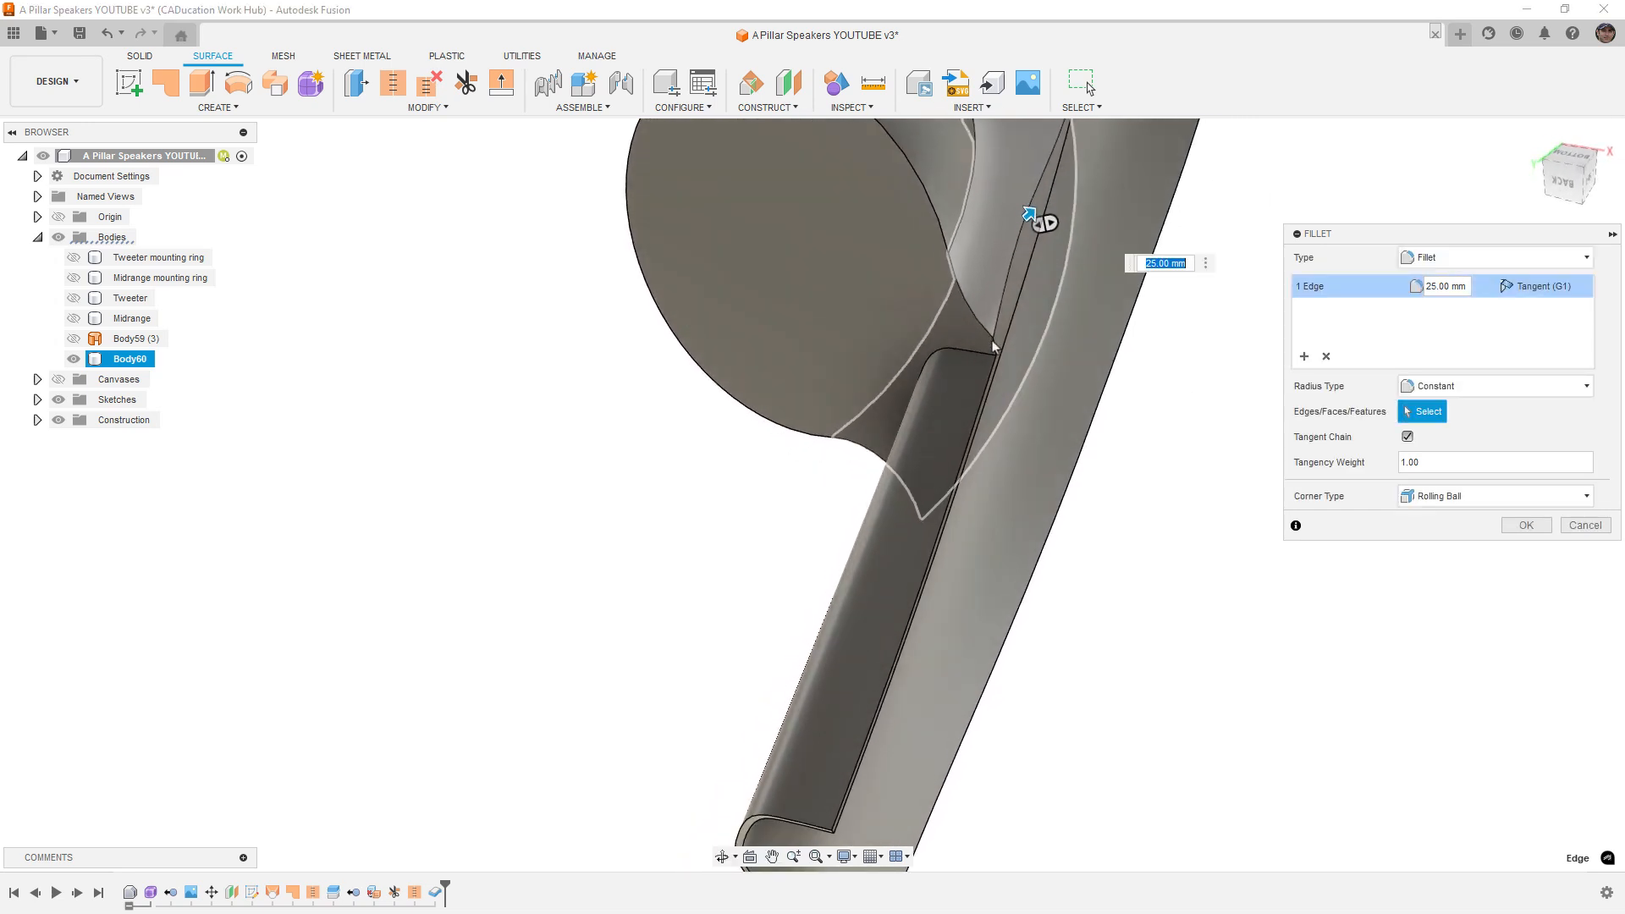
{"action": "left_click", "coordinate": [1579, 525]}
{"action": "middle_click_drag", "start_coordinate": [1077, 454], "coordinate": [1049, 565], "text": "shift"}
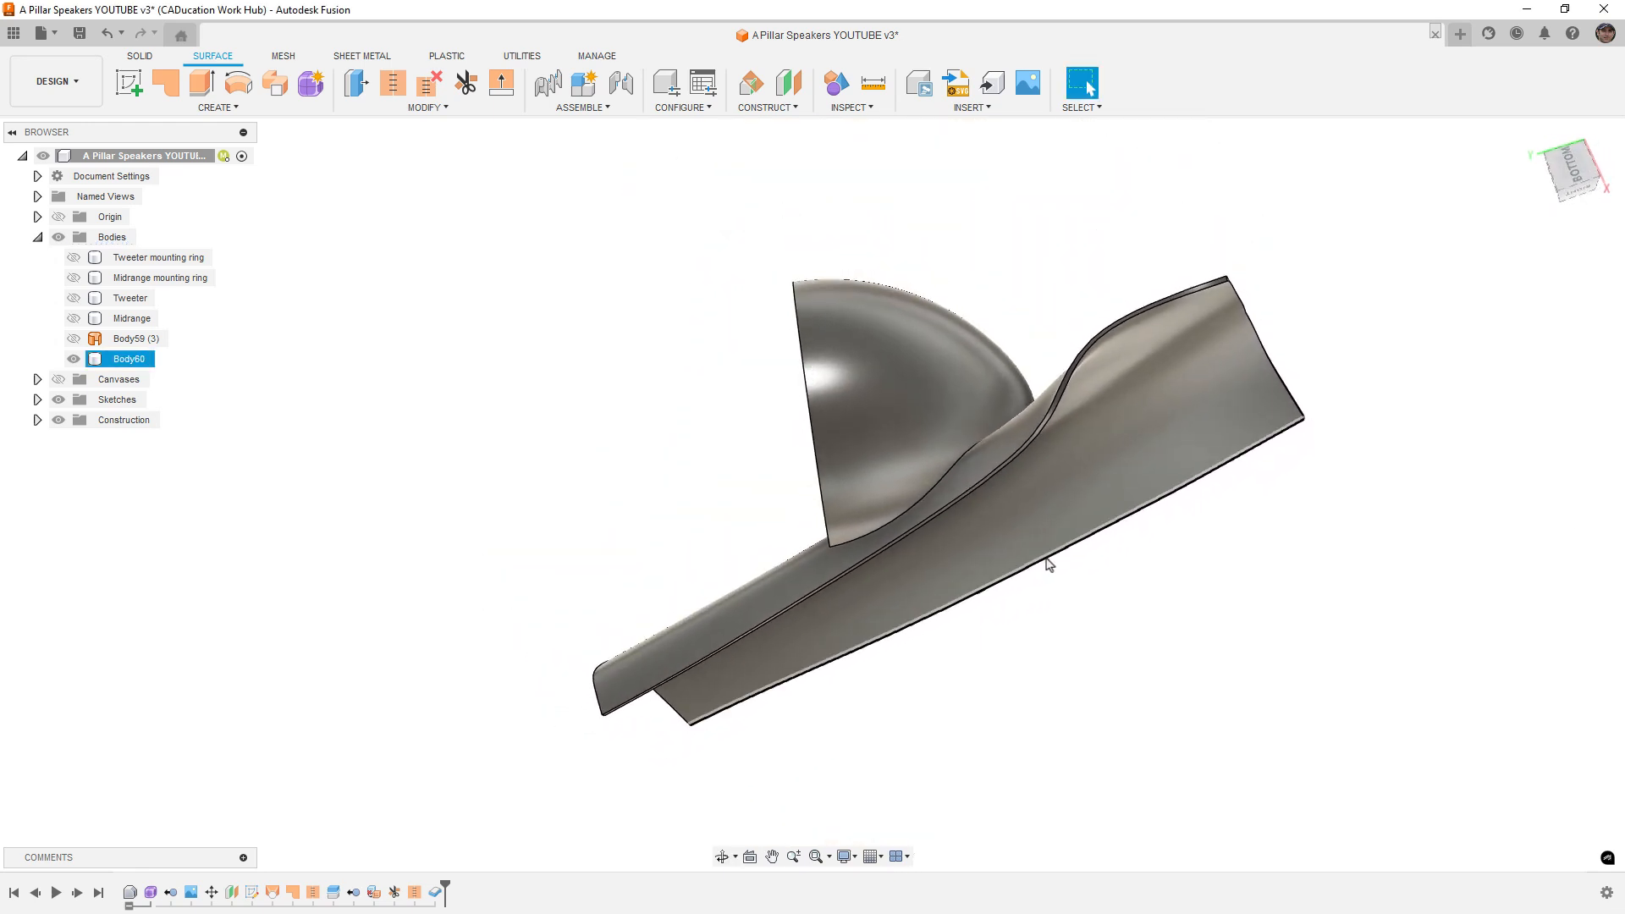
Step: Delete the thicken feature and show the stitched surface body again
{"action": "left_click", "coordinate": [671, 430]}
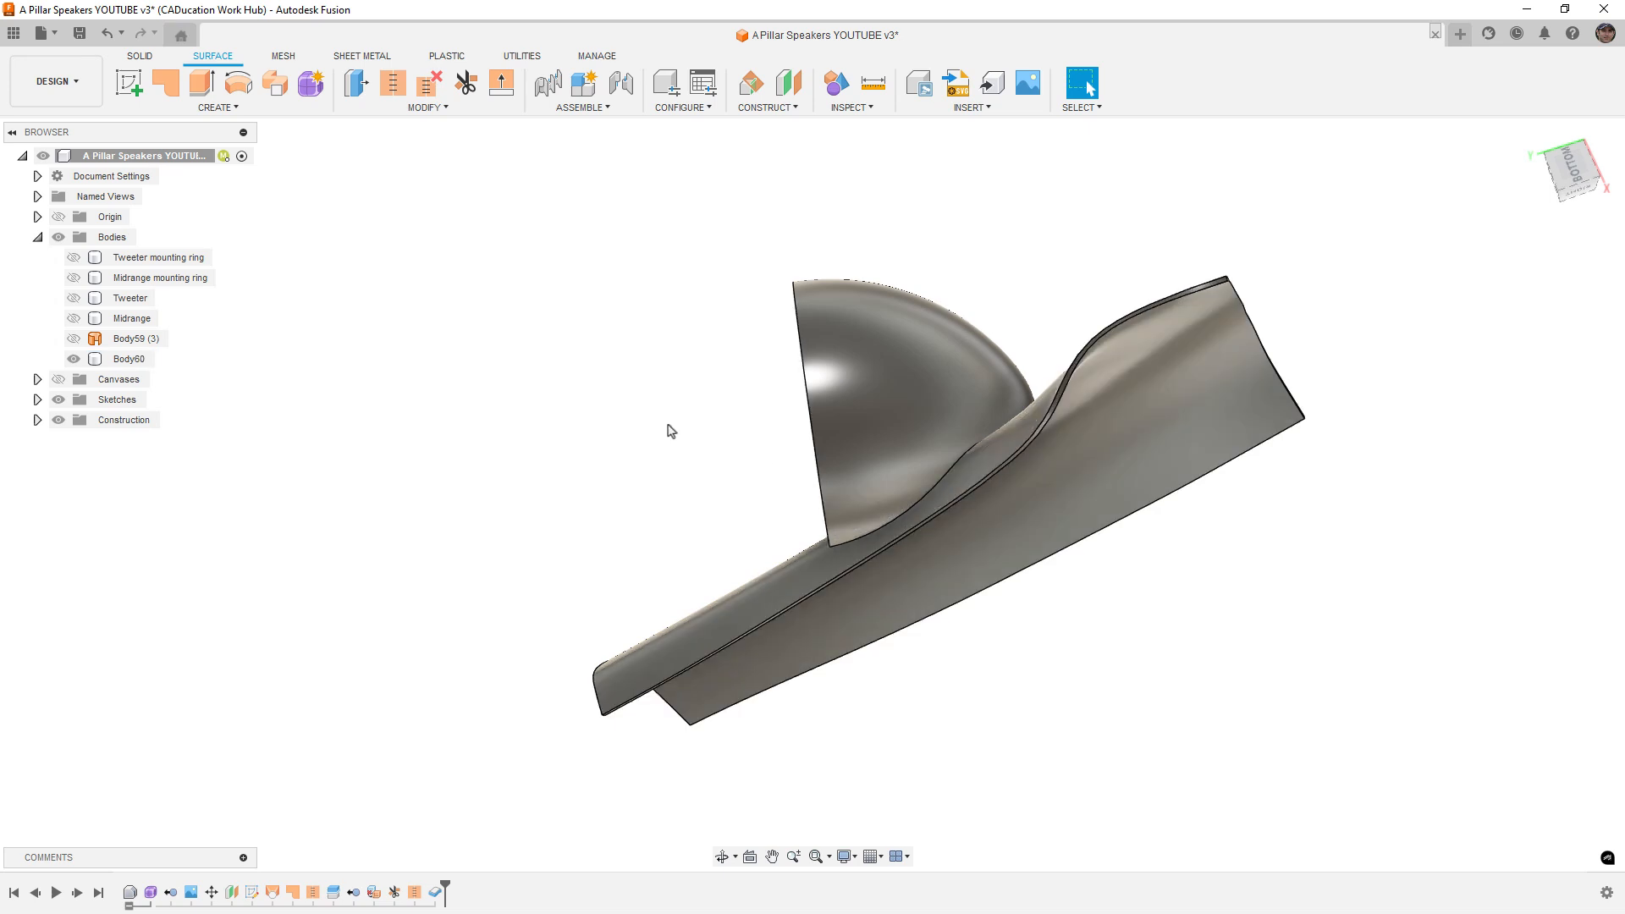
{"action": "left_click", "coordinate": [435, 892]}
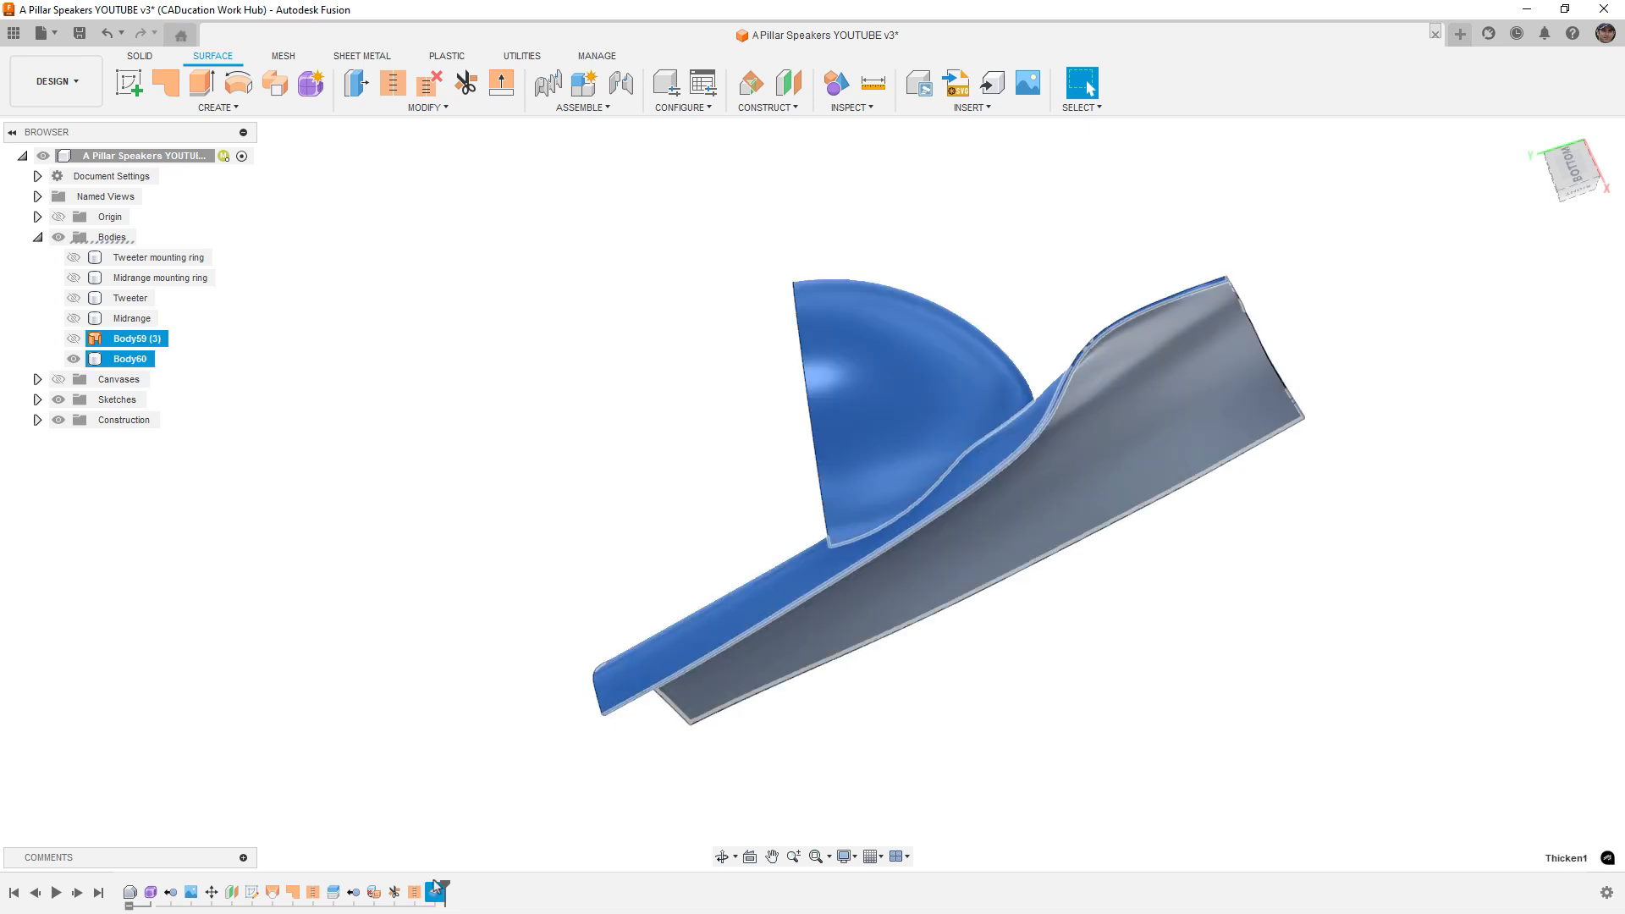
{"action": "key", "text": "Delete"}
{"action": "left_click", "coordinate": [74, 339]}
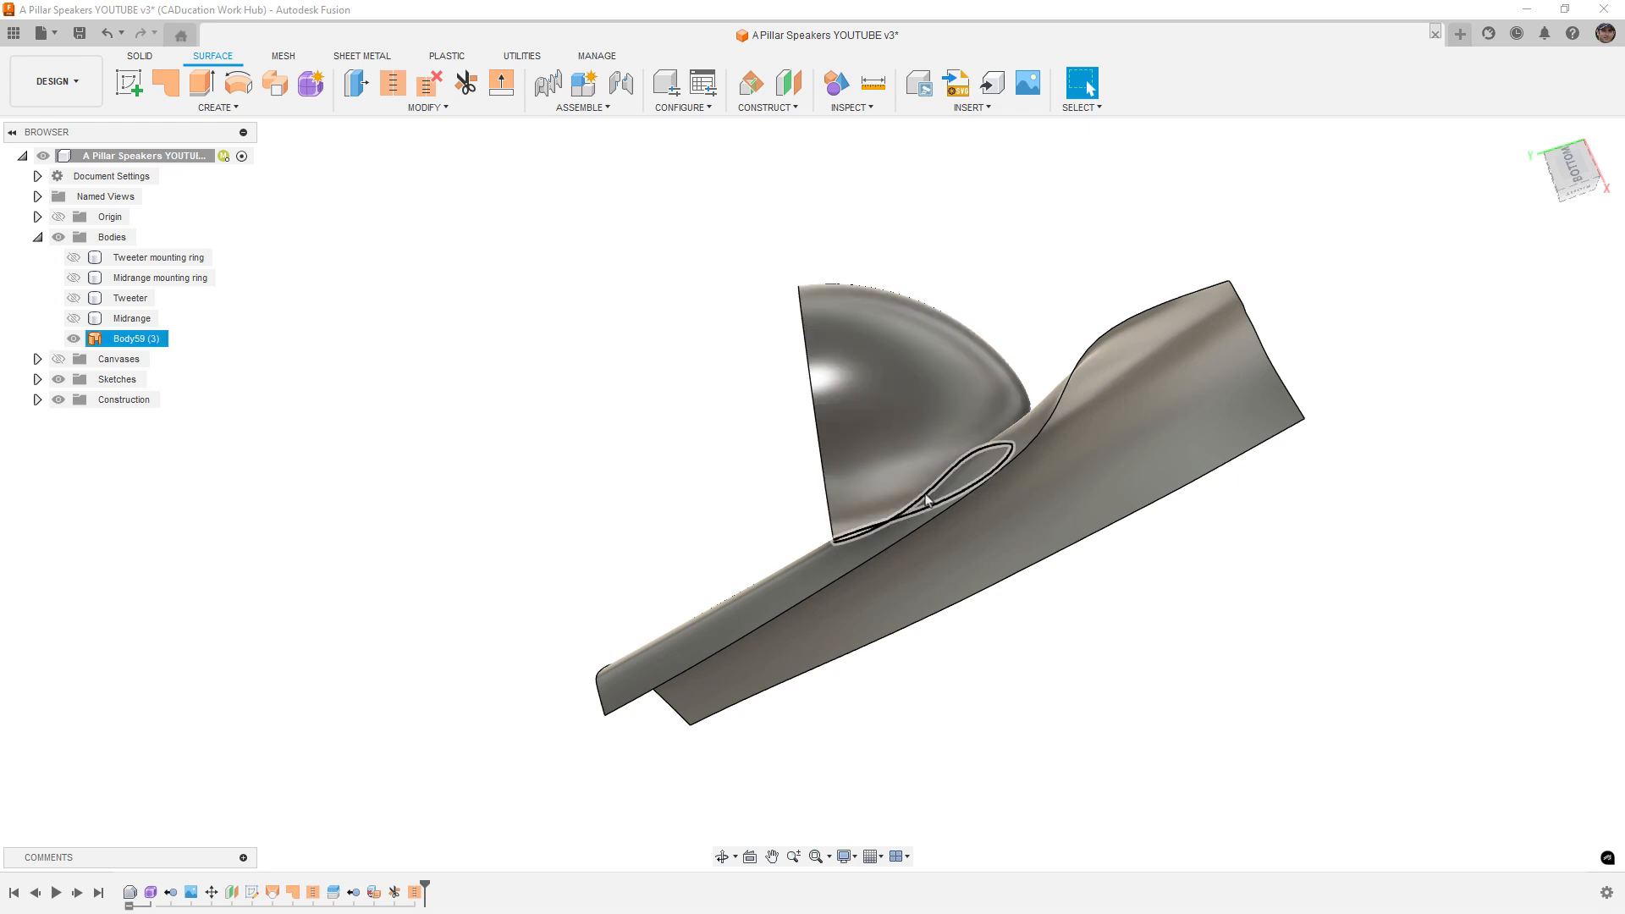
Step: Show the midrange mounting ring and examine from several angles how it sits in the pod's front face
{"action": "scroll", "coordinate": [926, 500], "scroll_direction": "up", "scroll_amount": 4}
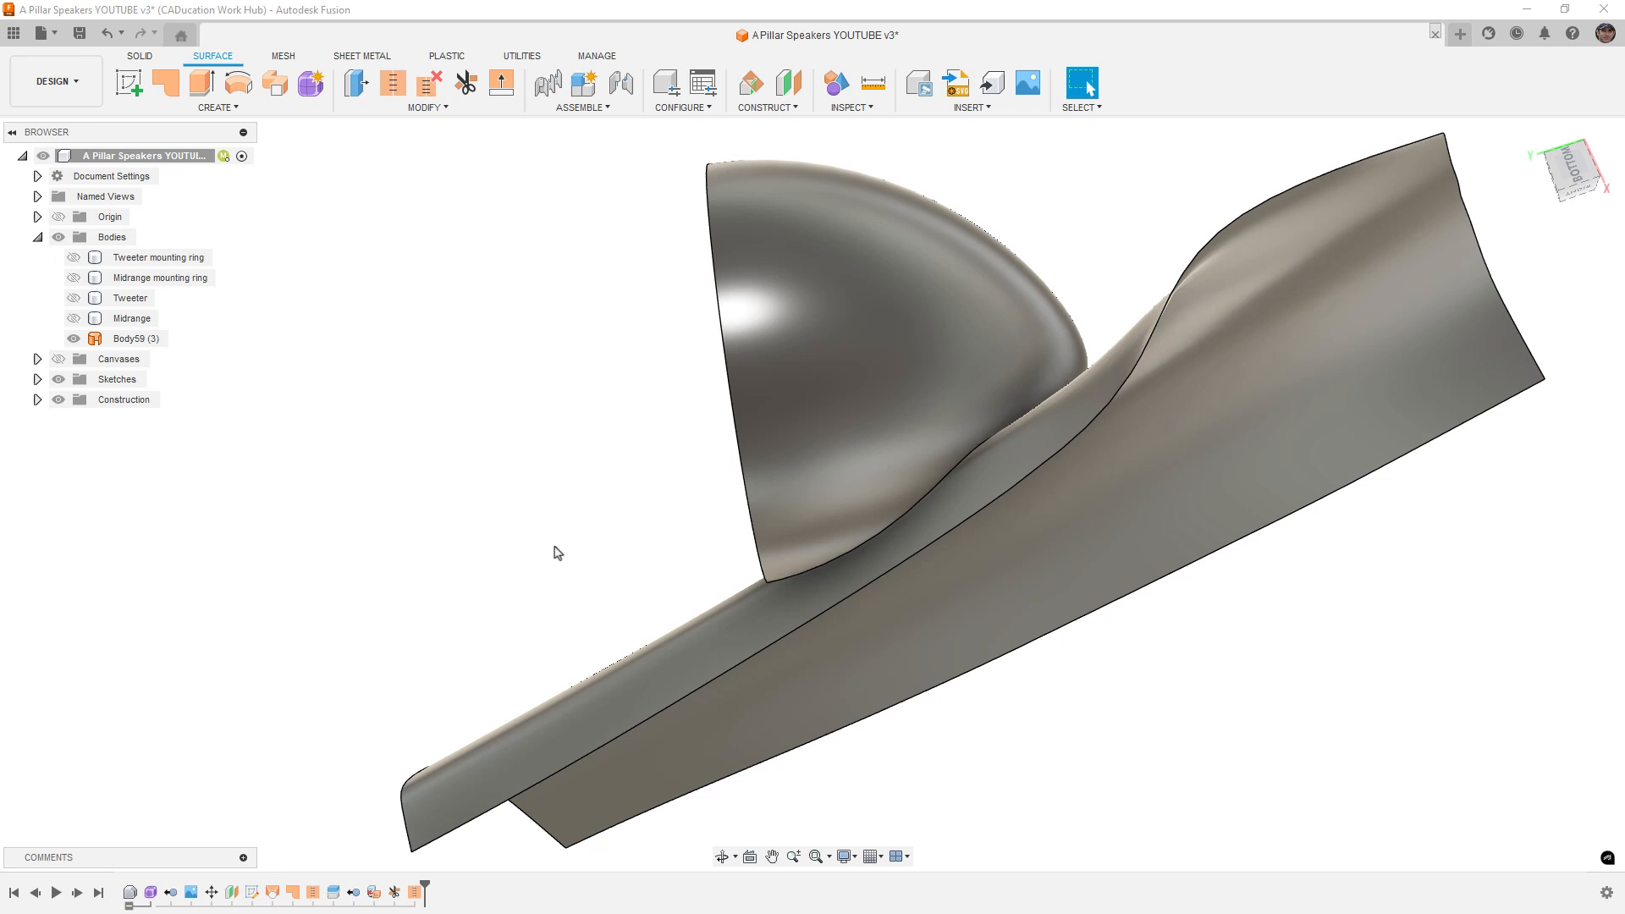
{"action": "middle_click_drag", "start_coordinate": [814, 385], "coordinate": [915, 491], "text": "shift"}
{"action": "middle_click_drag", "start_coordinate": [643, 518], "coordinate": [867, 593]}
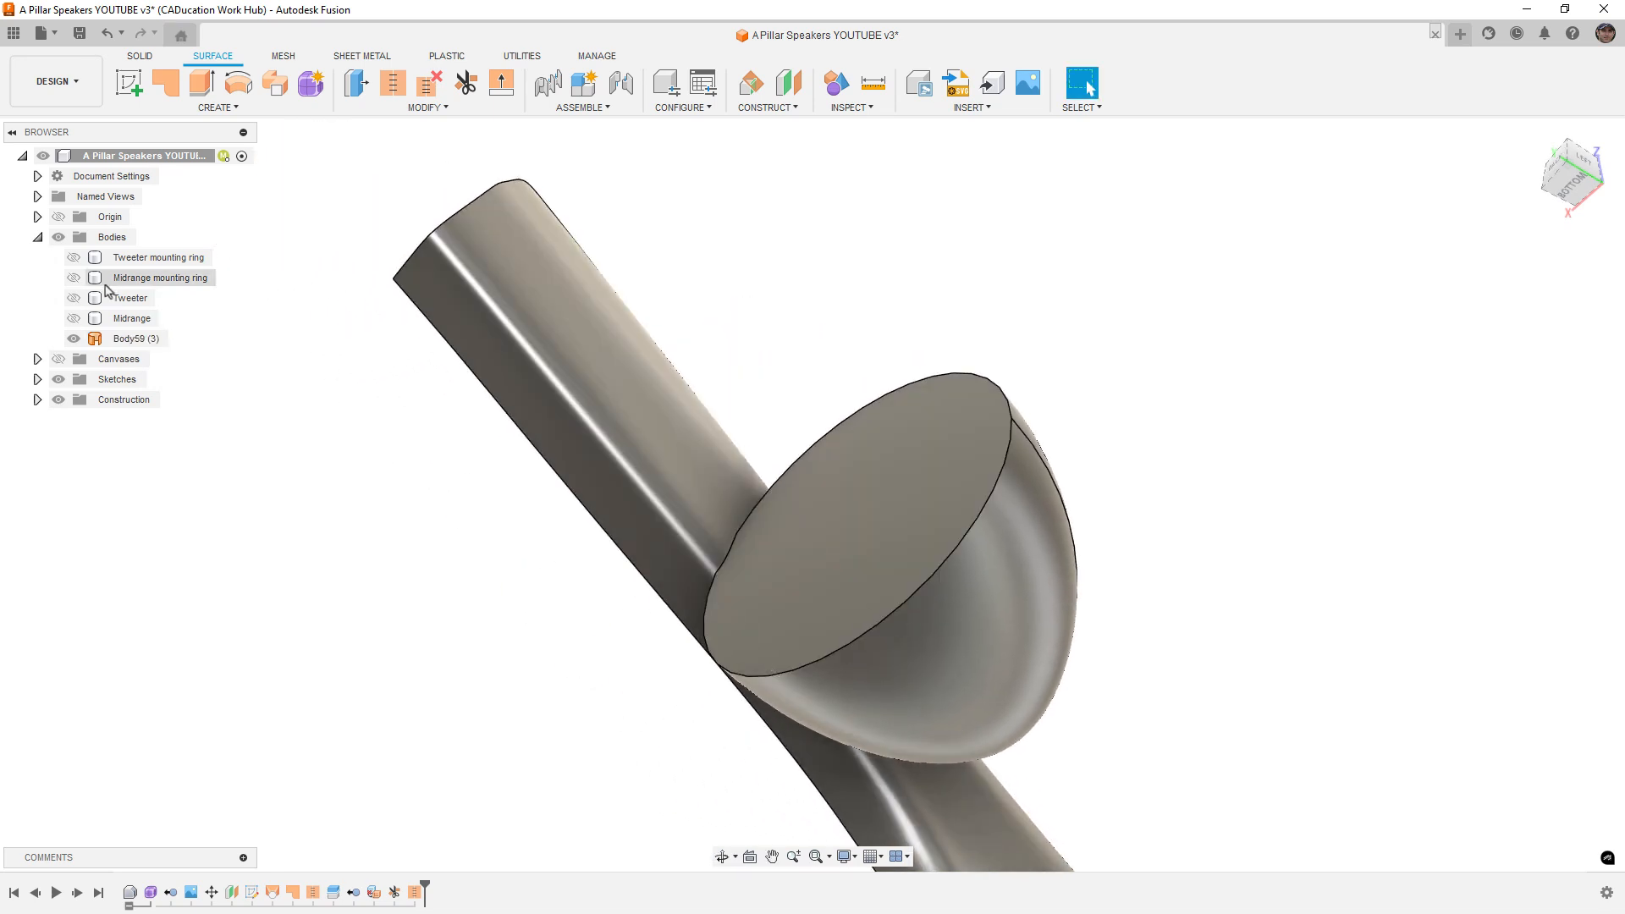
{"action": "left_click", "coordinate": [75, 277]}
{"action": "middle_click_drag", "start_coordinate": [508, 544], "coordinate": [603, 572], "text": "shift"}
{"action": "left_click_drag", "start_coordinate": [582, 593], "coordinate": [502, 622]}
{"action": "key", "text": "Escape"}
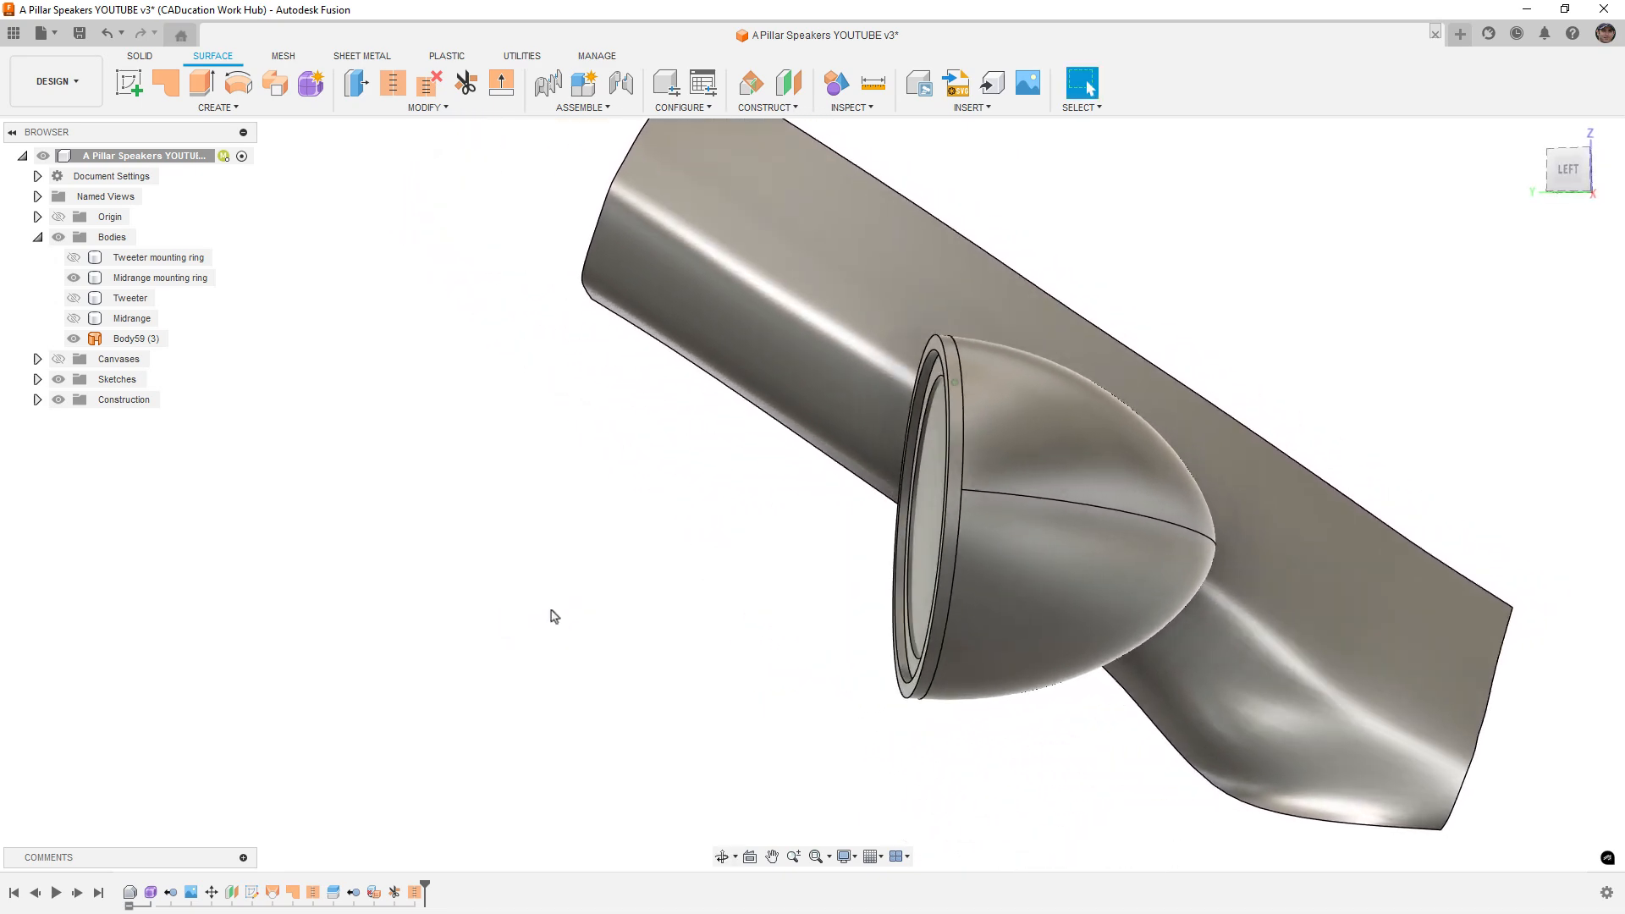
{"action": "scroll", "coordinate": [940, 381], "scroll_direction": "up", "scroll_amount": 3}
{"action": "left_click", "coordinate": [161, 278]}
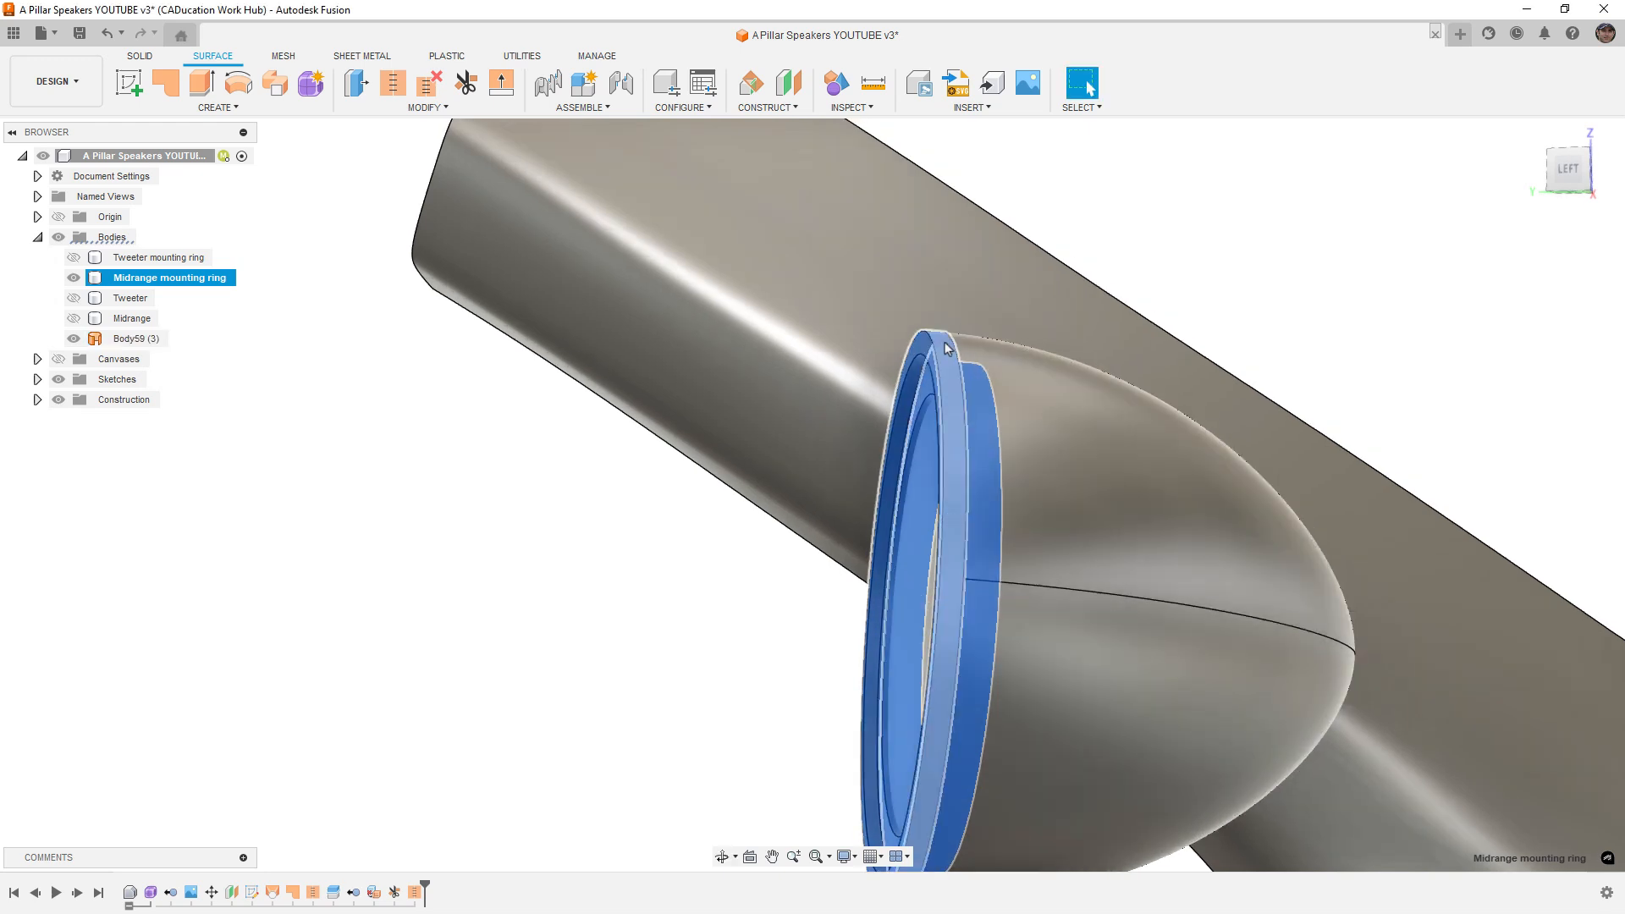
{"action": "middle_click_drag", "start_coordinate": [942, 342], "coordinate": [978, 464], "text": "shift"}
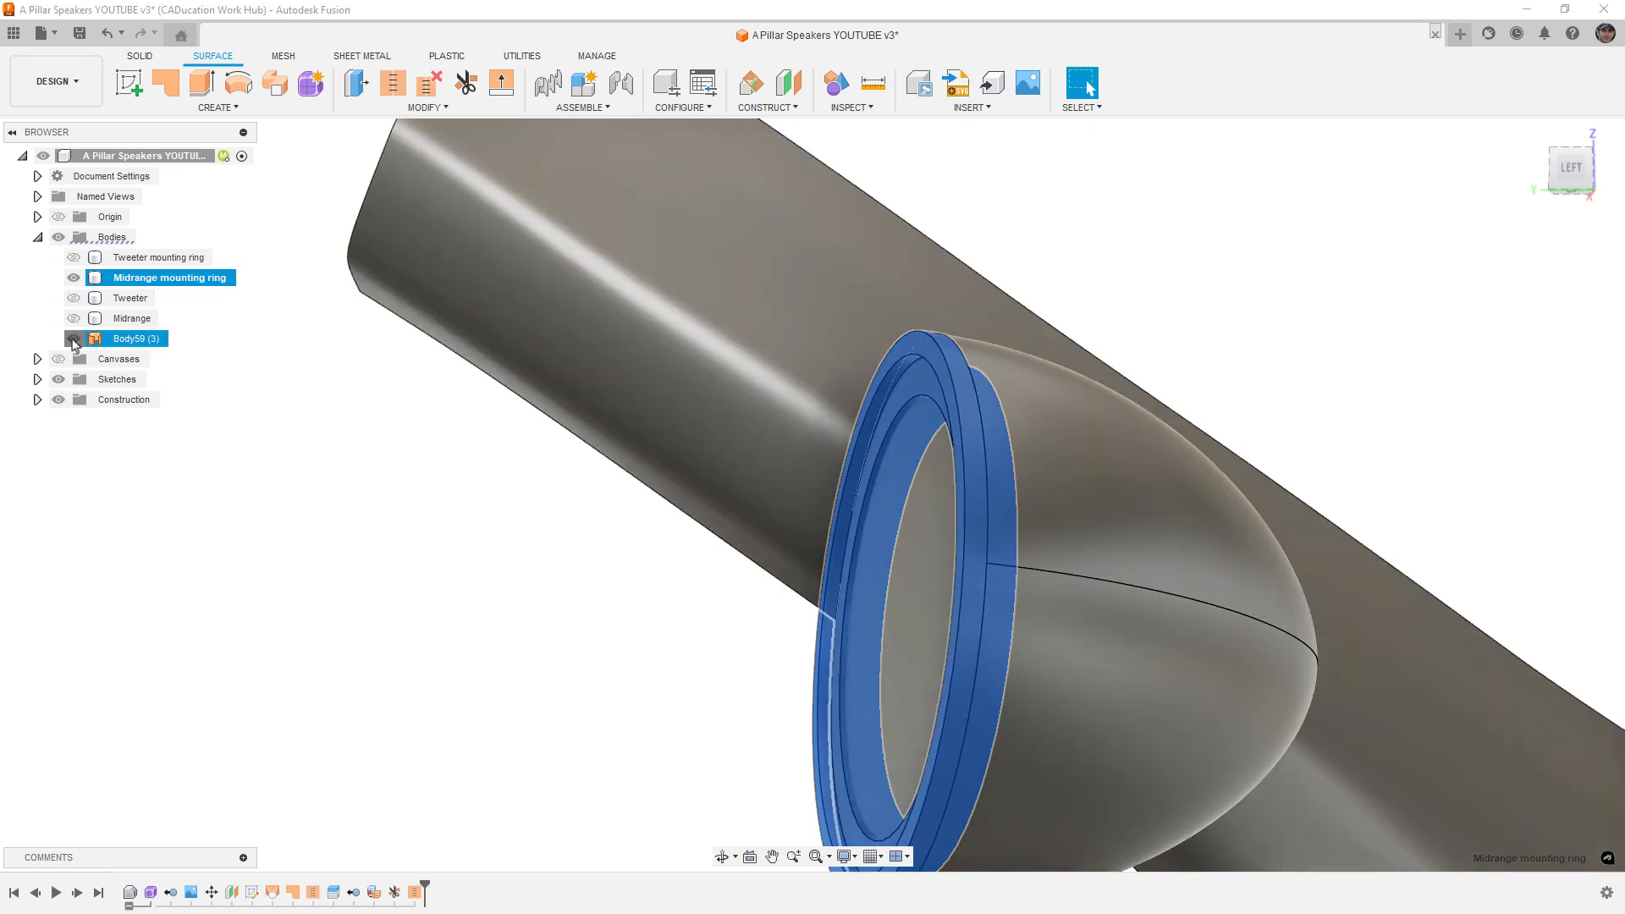
Step: Hide the pod surface body and offset the four connected inner faces of the midrange mounting ring by 0 mm as a new body
{"action": "left_click", "coordinate": [74, 338]}
{"action": "left_click", "coordinate": [267, 115]}
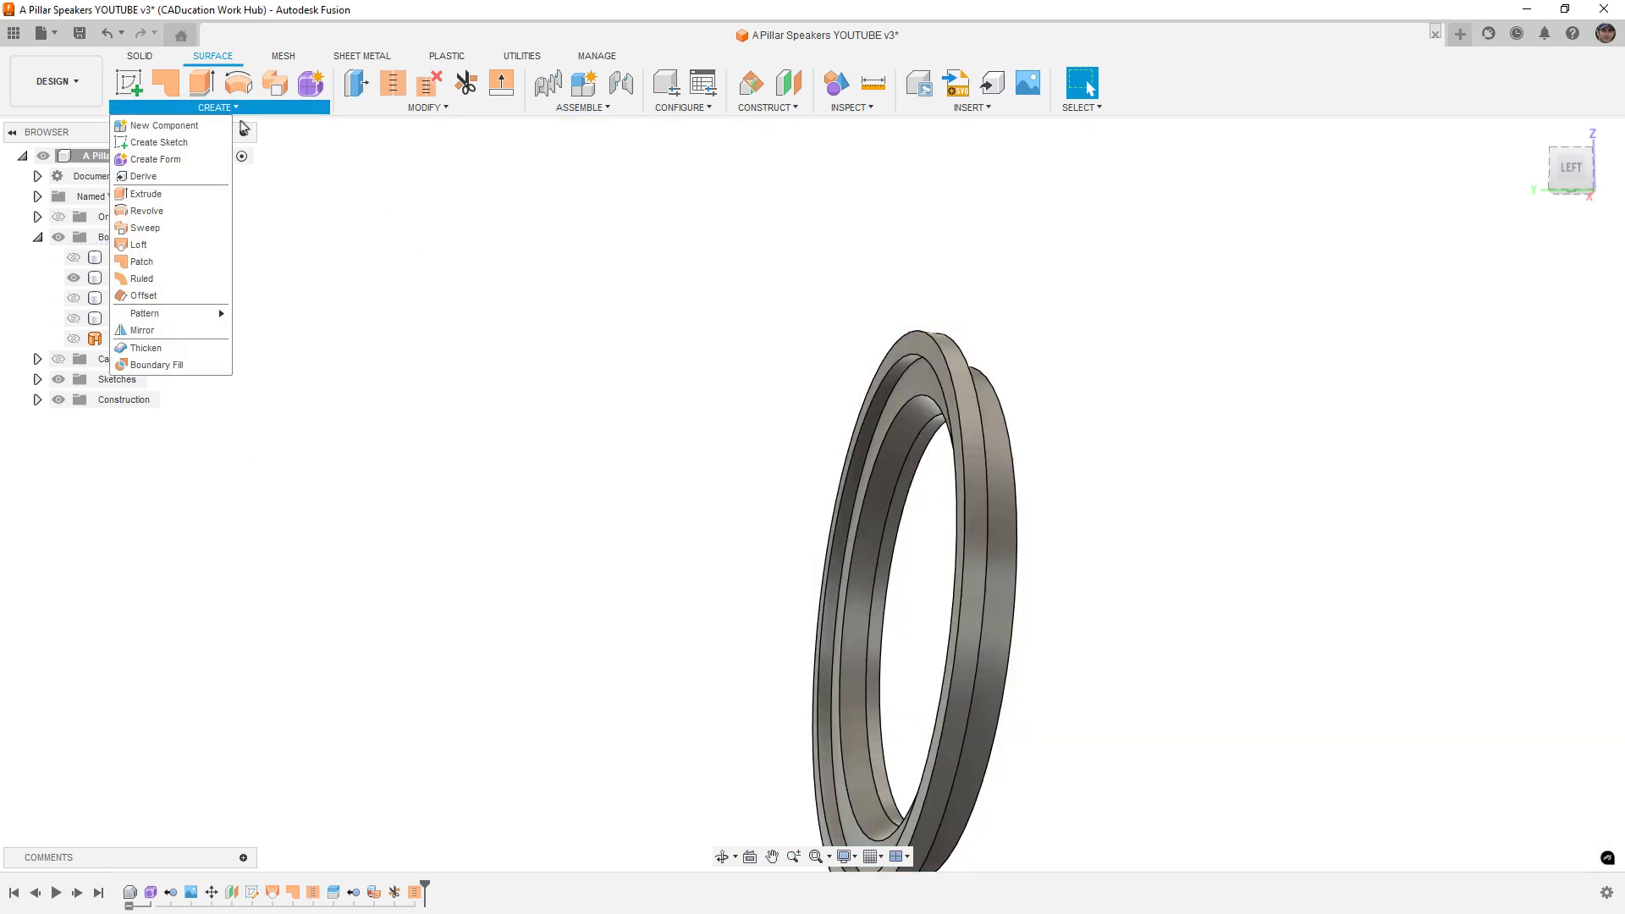
{"action": "left_click", "coordinate": [152, 298]}
{"action": "scroll", "coordinate": [896, 372], "scroll_direction": "up", "scroll_amount": 1}
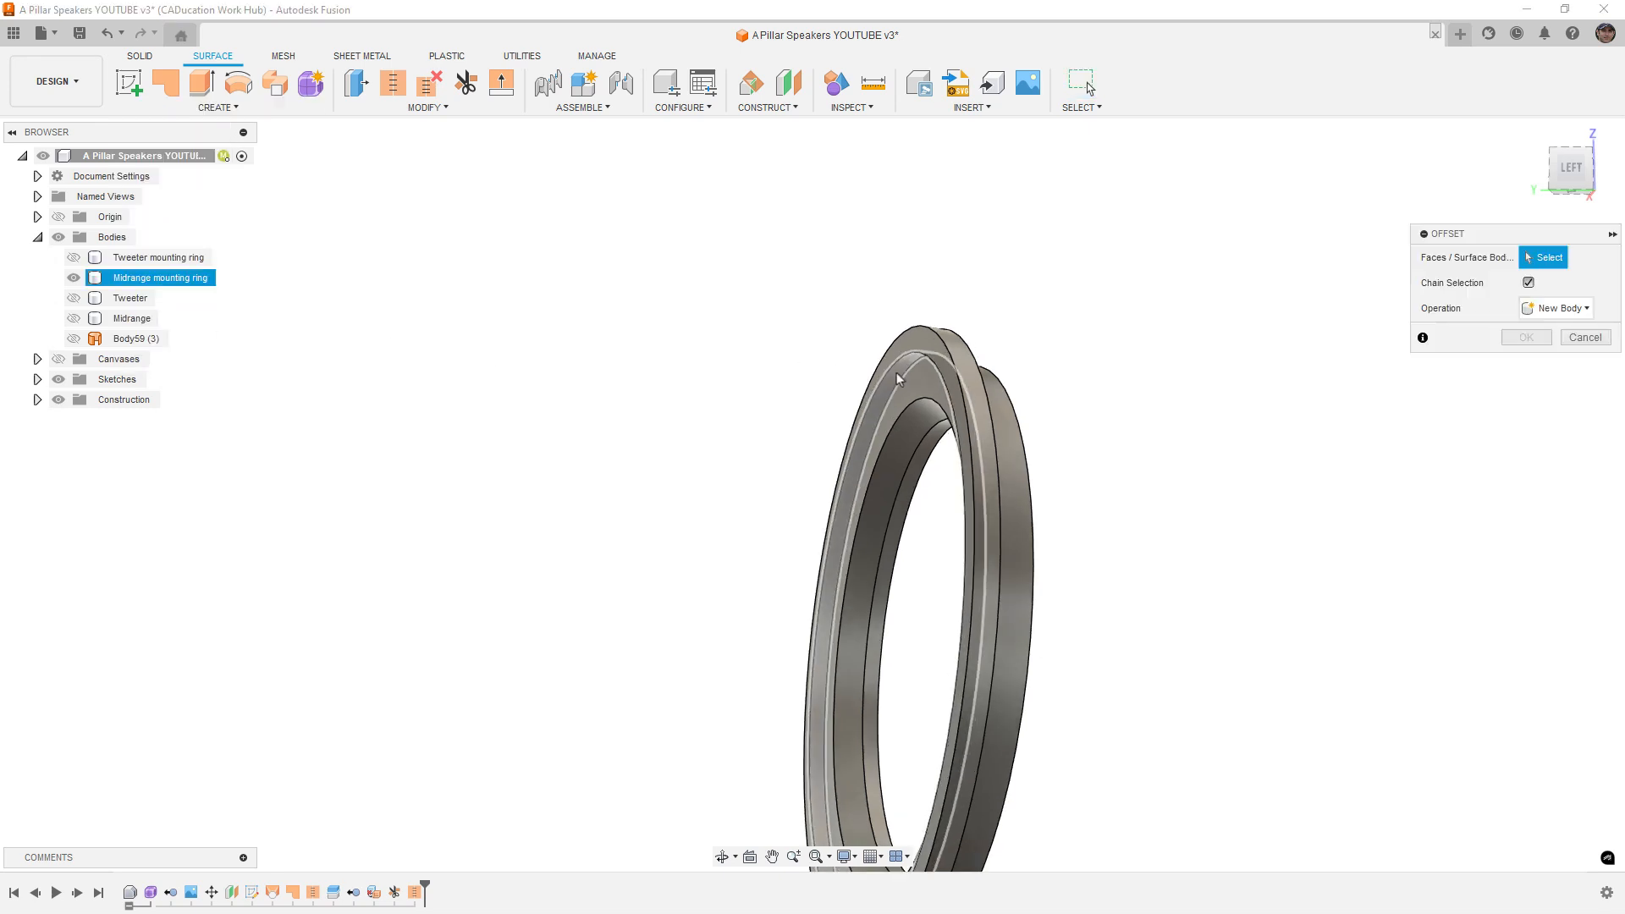
{"action": "left_click", "coordinate": [901, 372]}
{"action": "left_click", "coordinate": [913, 433]}
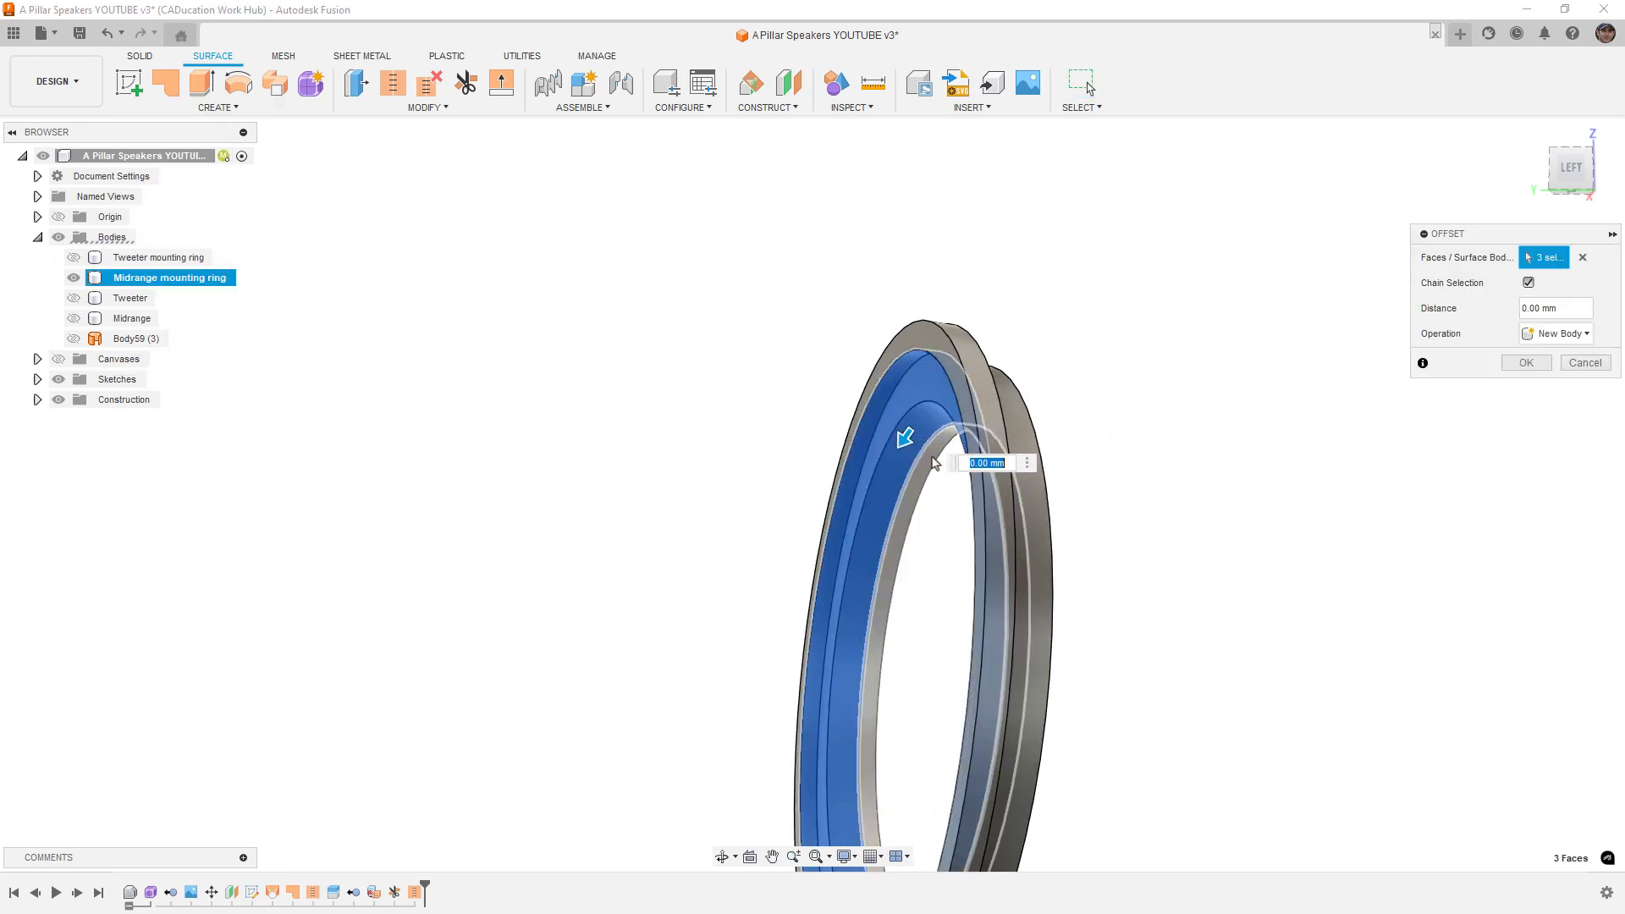
{"action": "left_click", "coordinate": [934, 463]}
{"action": "middle_click_drag", "start_coordinate": [977, 403], "coordinate": [1084, 449], "text": "shift"}
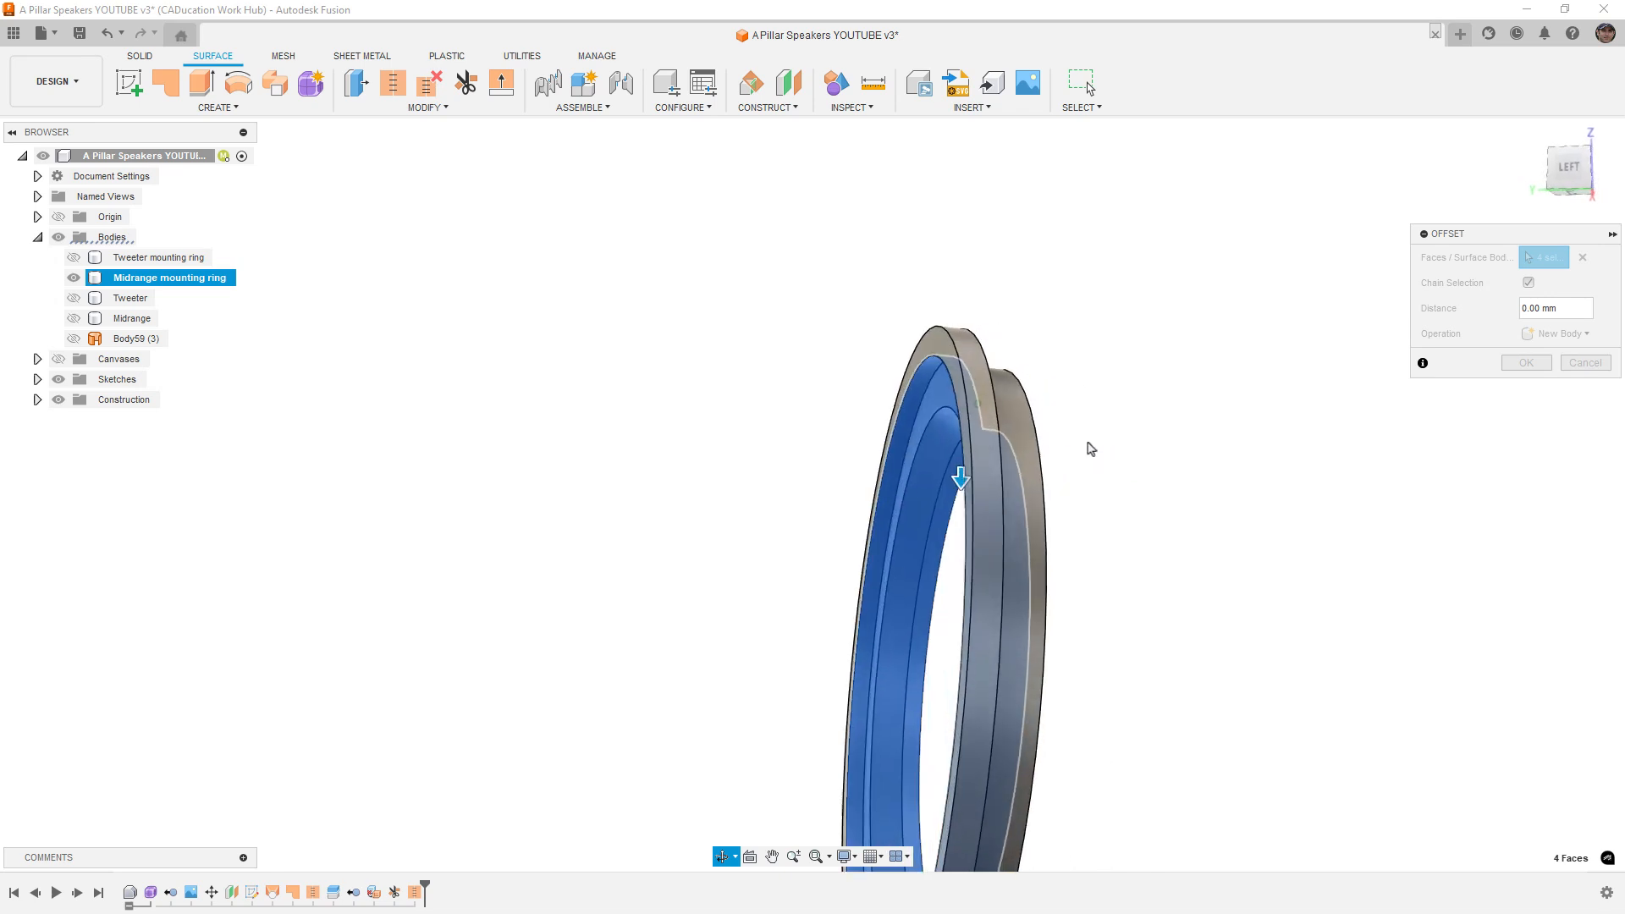
{"action": "left_click", "coordinate": [1526, 362]}
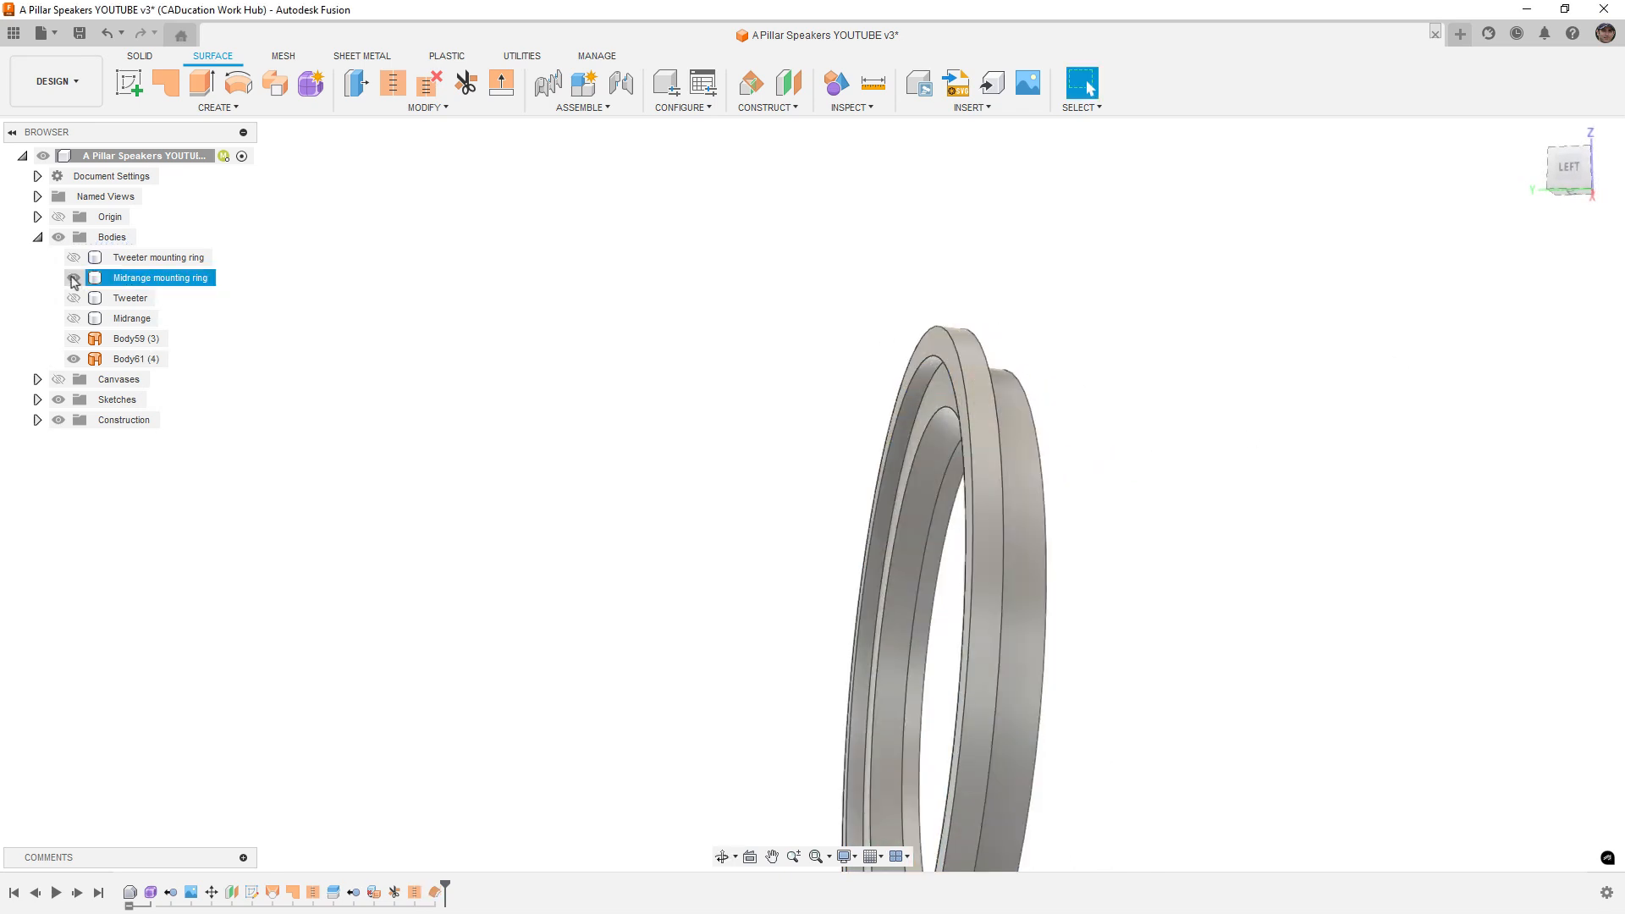
Step: Hide the solid midrange mounting ring and show the pod surface body together with the offset ring surface
{"action": "left_click", "coordinate": [131, 339]}
{"action": "left_click", "coordinate": [74, 338]}
{"action": "mouse_move", "coordinate": [825, 550]}
{"action": "middle_mouse_down", "text": "shift"}
{"action": "mouse_move", "coordinate": [844, 560]}
{"action": "mouse_move", "coordinate": [973, 404]}
{"action": "middle_mouse_up", "text": "shift"}
{"action": "key", "text": "Escape"}
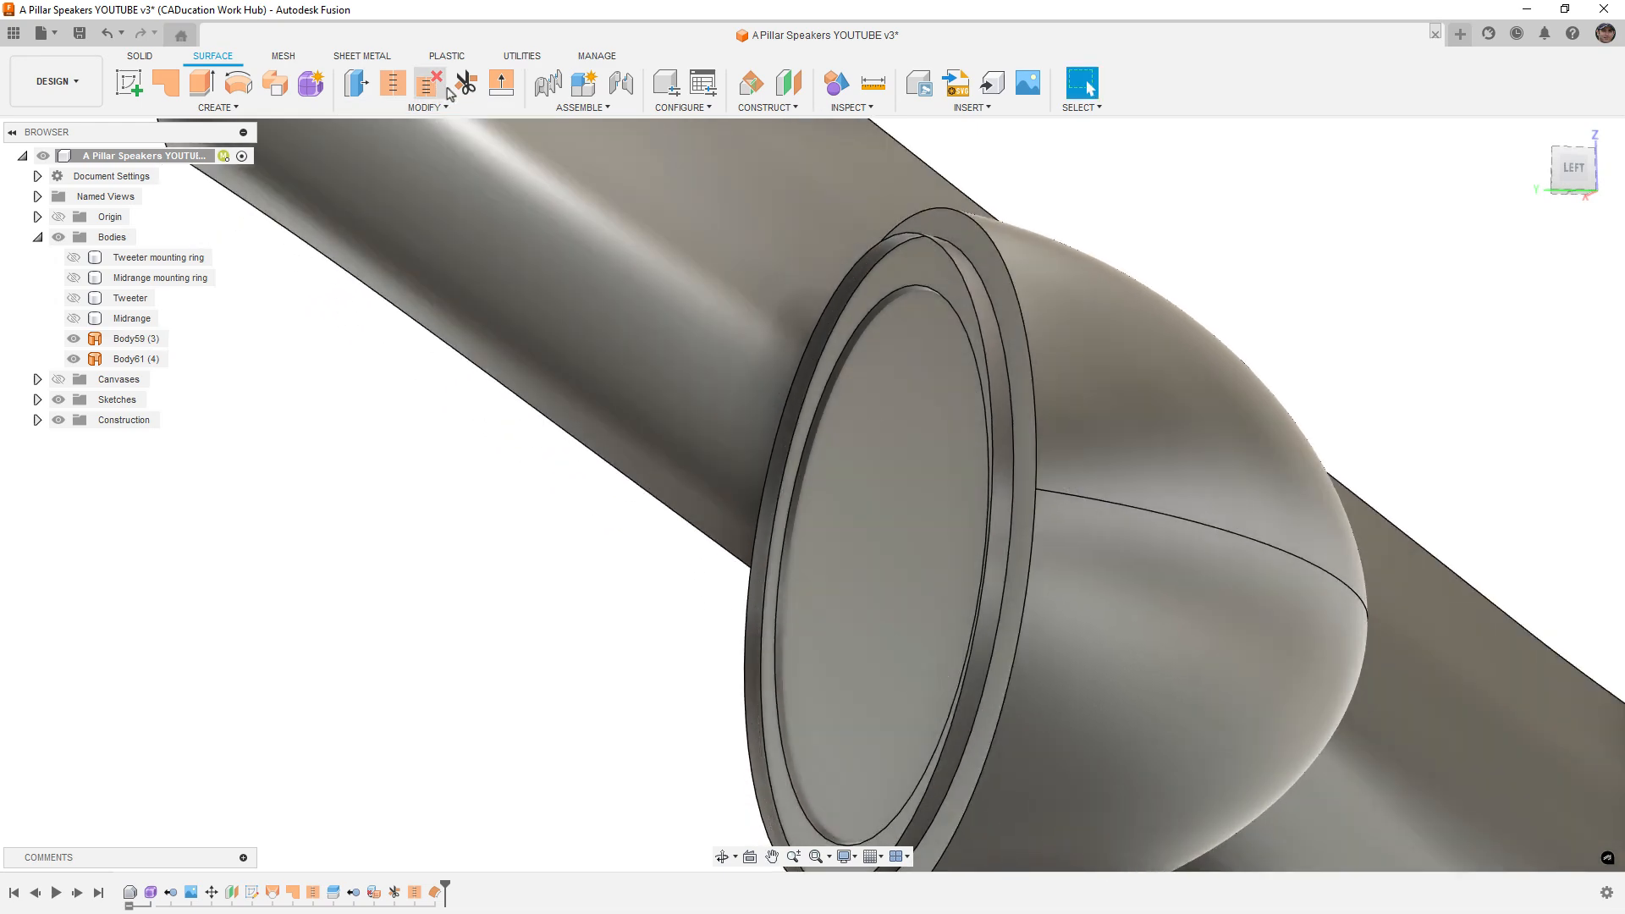
Step: Trim the center out of the pod's flat front face using the offset ring surface as the trim tool
{"action": "left_click", "coordinate": [464, 83]}
{"action": "left_click", "coordinate": [900, 236]}
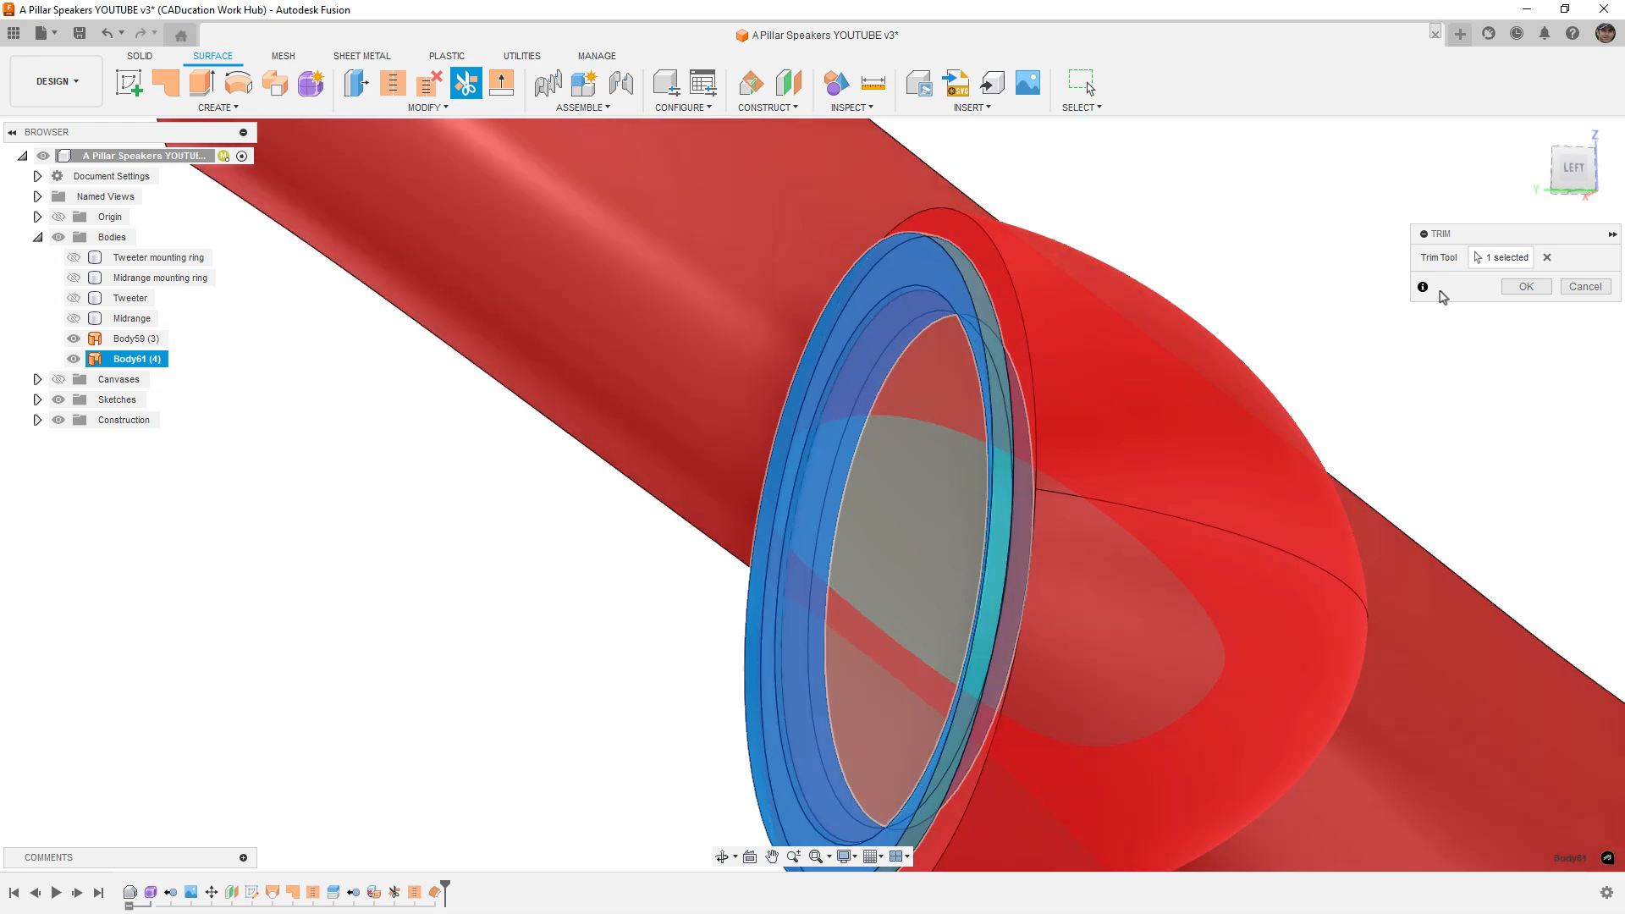
{"action": "left_click", "coordinate": [1547, 257]}
{"action": "middle_click_drag", "start_coordinate": [936, 347], "coordinate": [795, 514], "text": "shift"}
{"action": "left_click", "coordinate": [811, 516]}
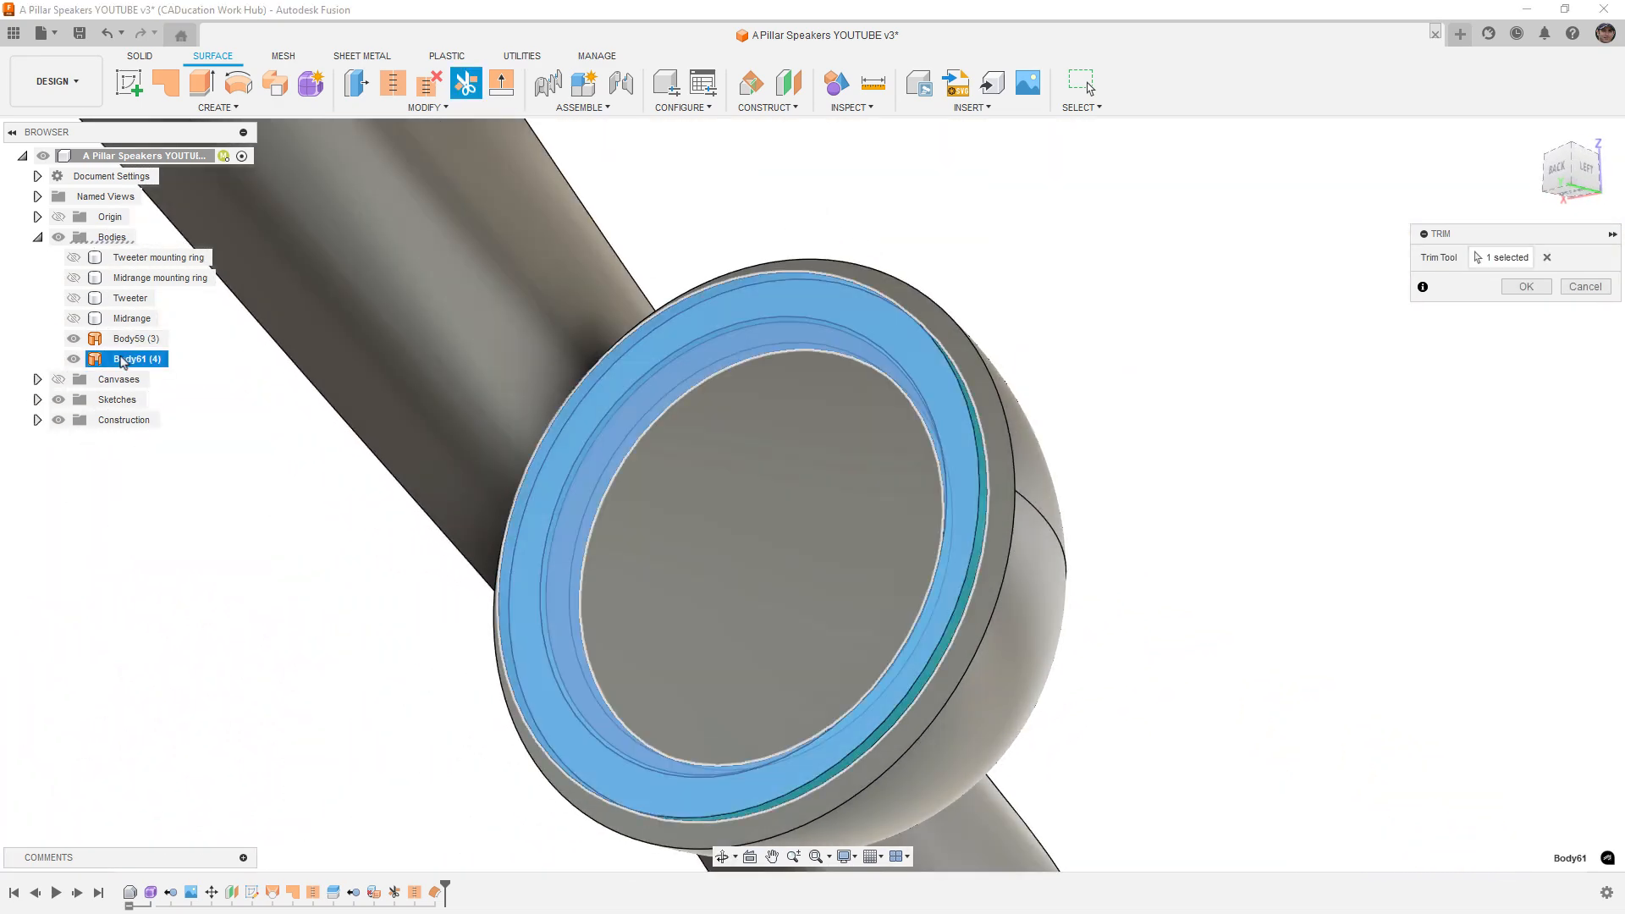
{"action": "left_click", "coordinate": [810, 511]}
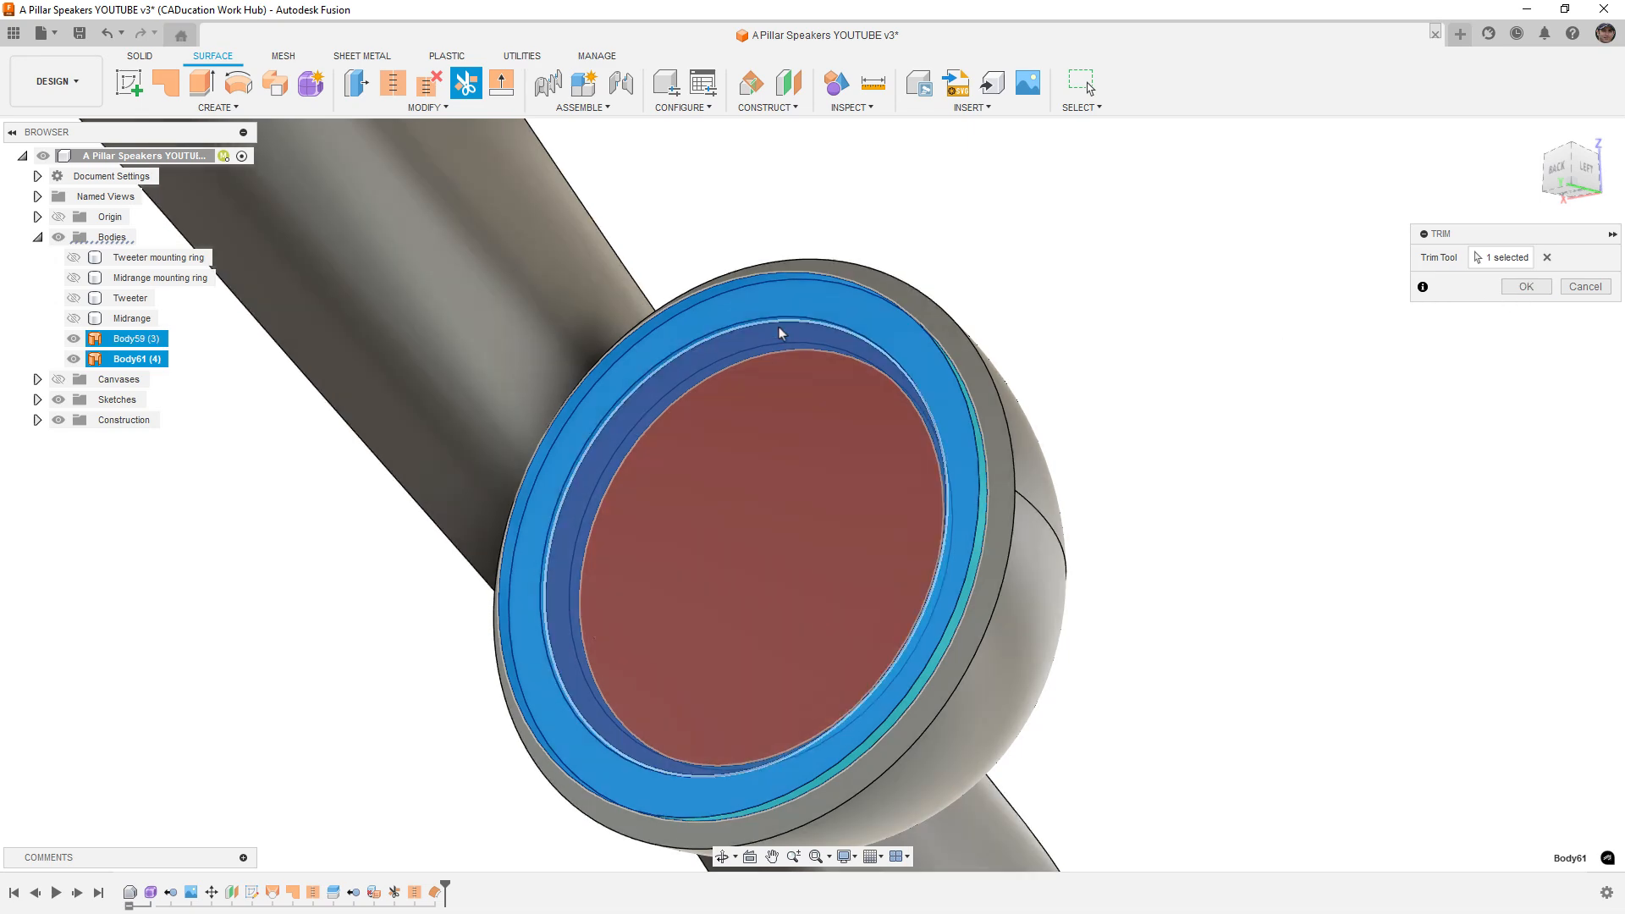
{"action": "left_click", "coordinate": [792, 293]}
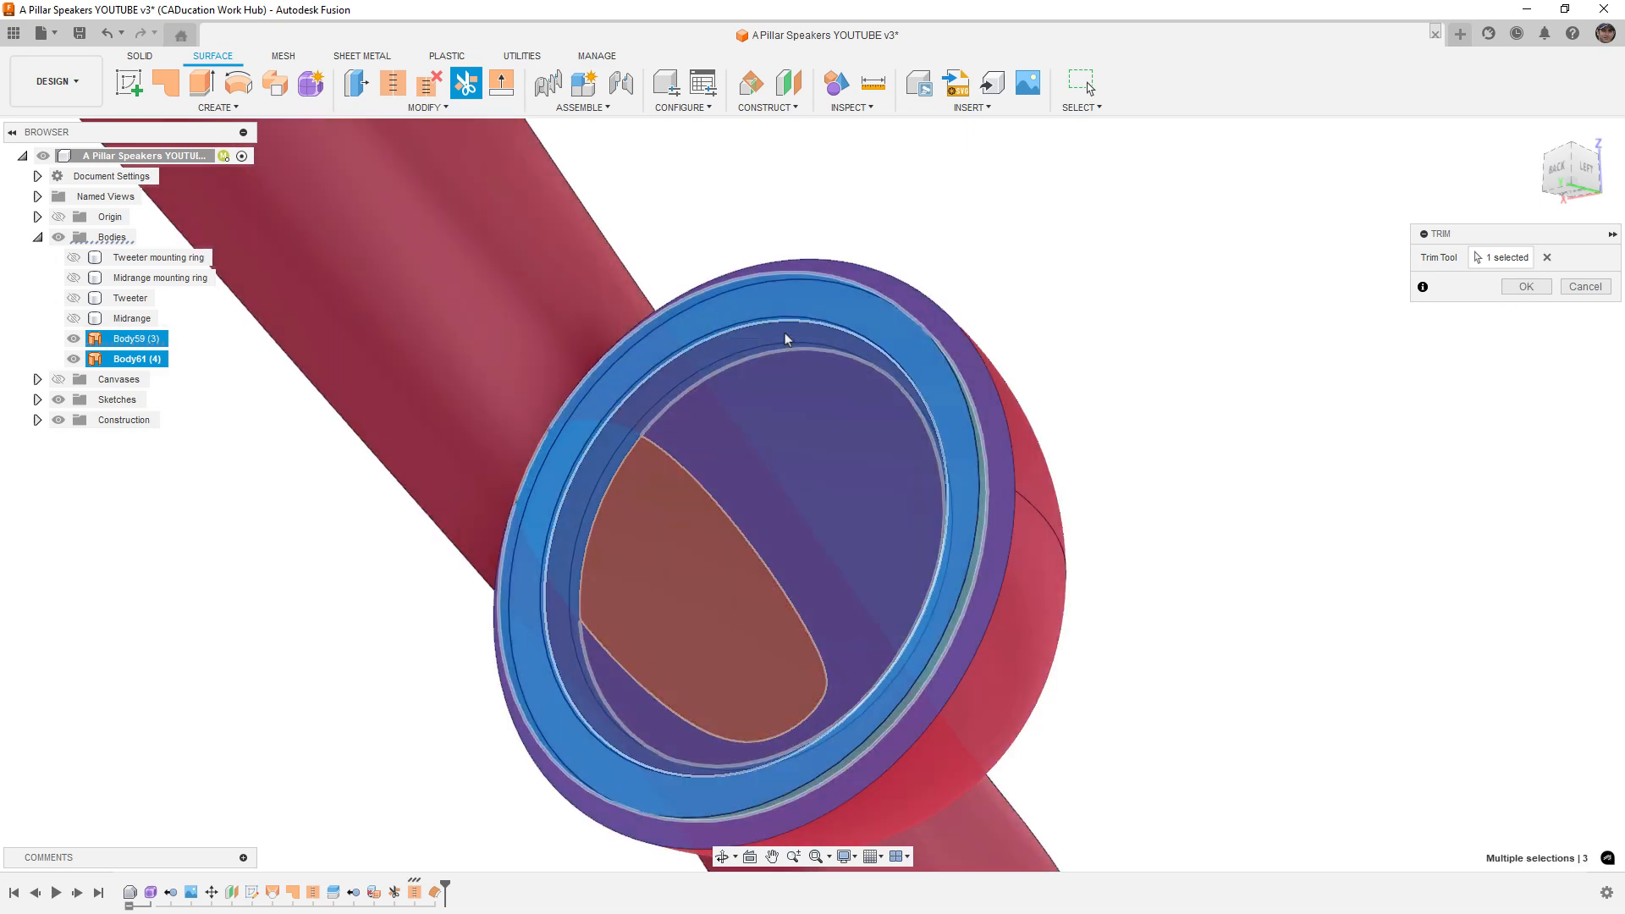
{"action": "left_click", "coordinate": [1548, 257]}
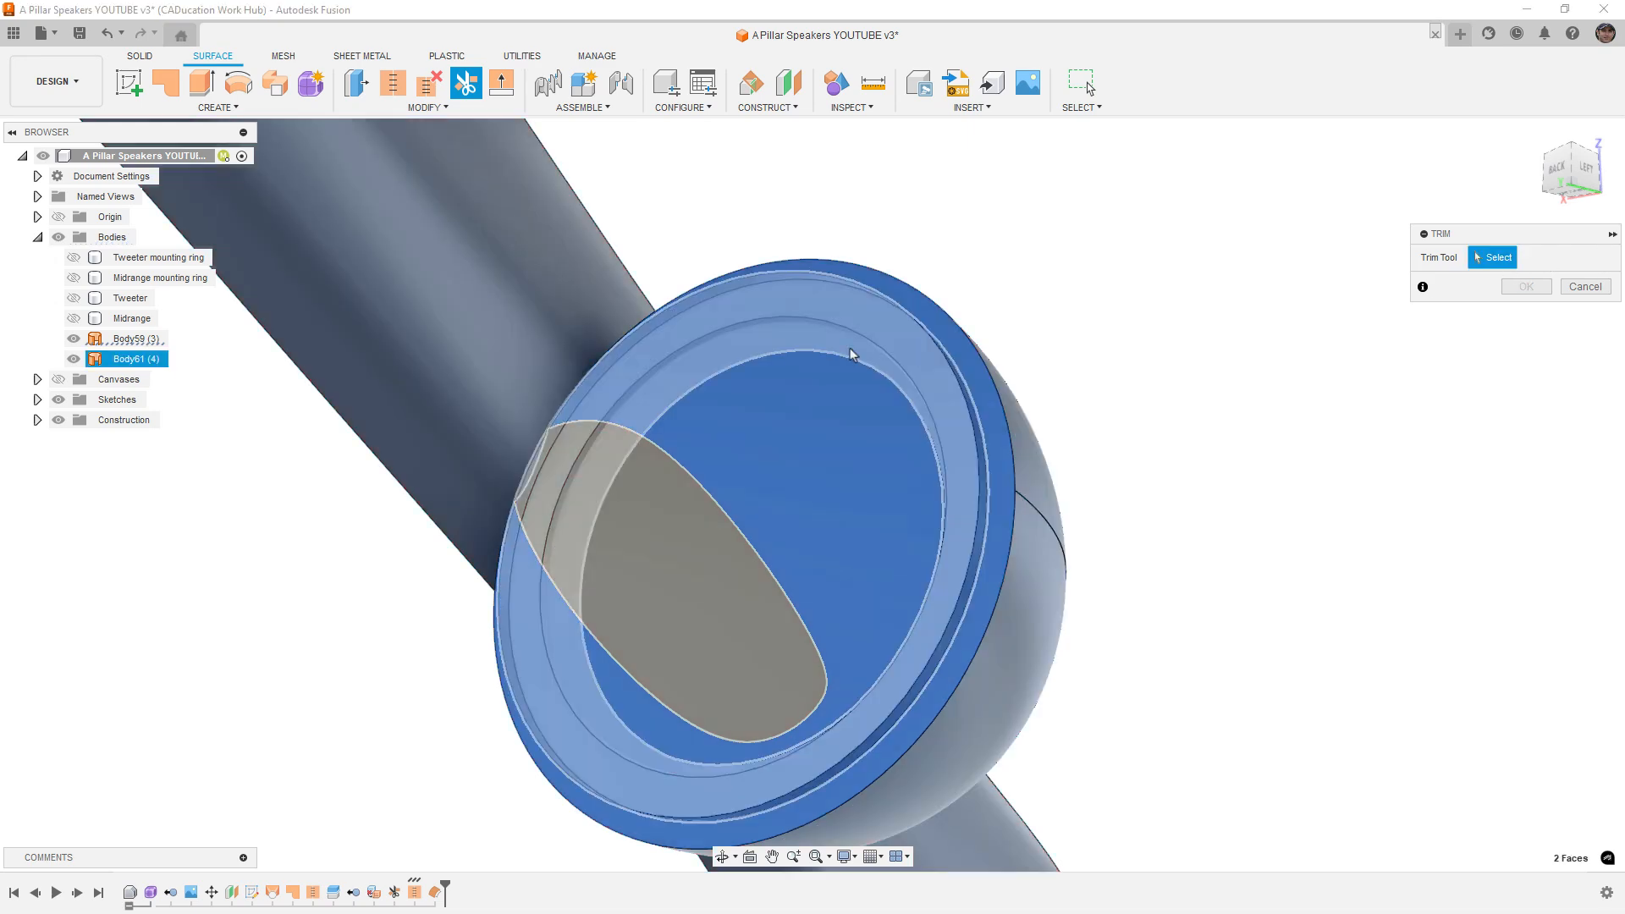
{"action": "left_click", "coordinate": [136, 359]}
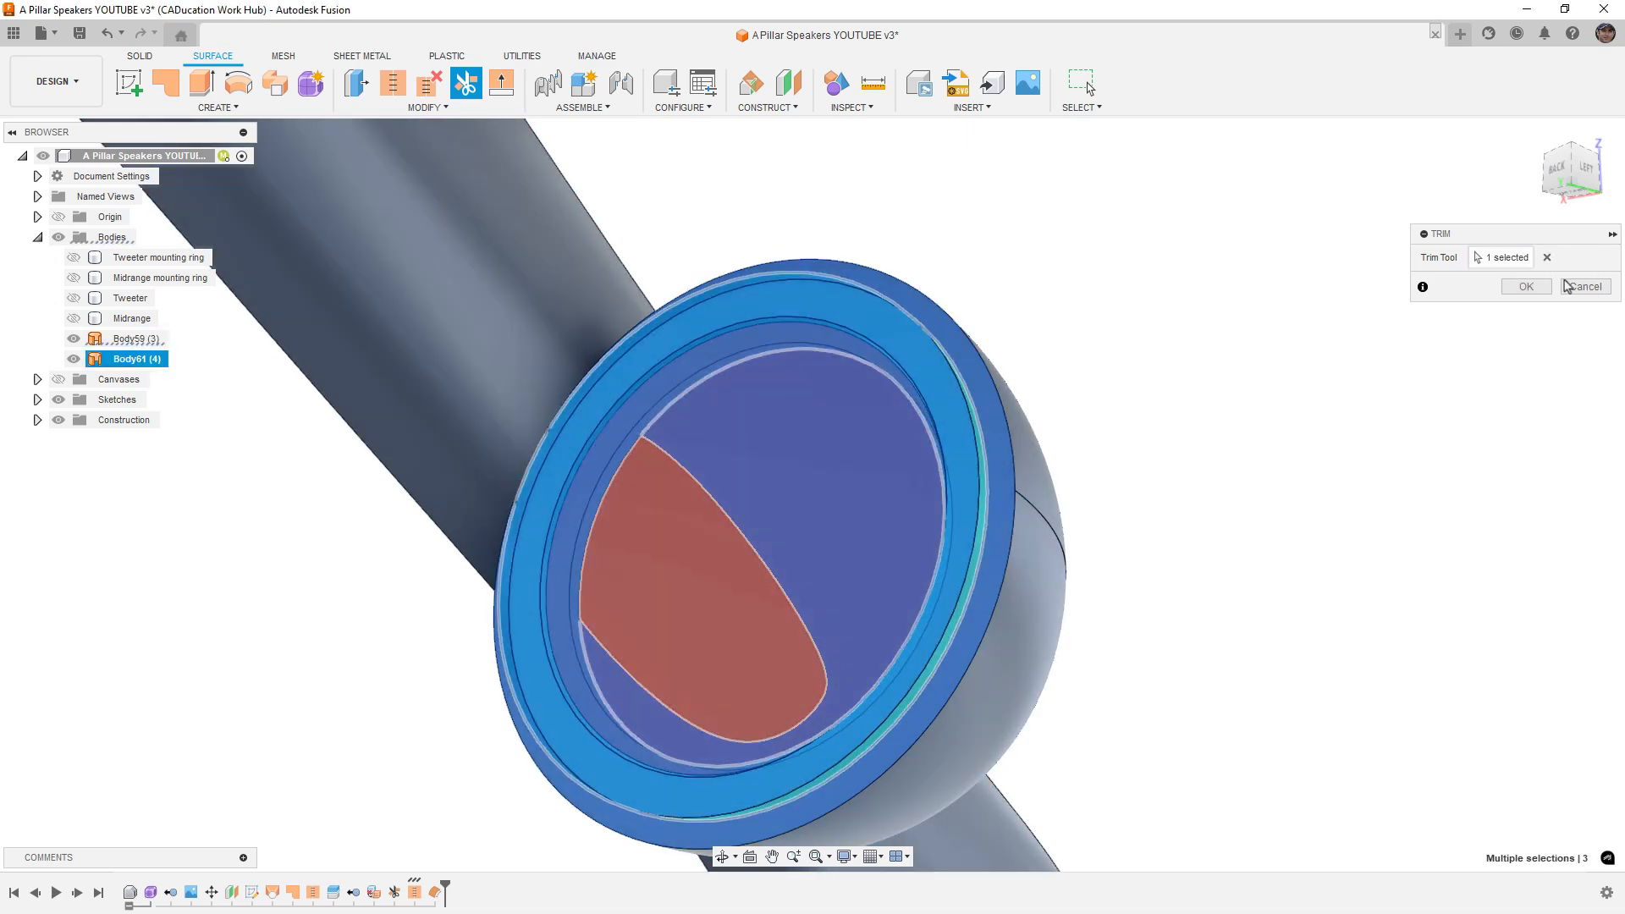
{"action": "left_click", "coordinate": [1526, 286]}
Step: Toggle the offset ring surface's visibility to inspect the opening cut in the pod's front face
{"action": "middle_click_drag", "start_coordinate": [1266, 403], "coordinate": [1200, 406], "text": "shift"}
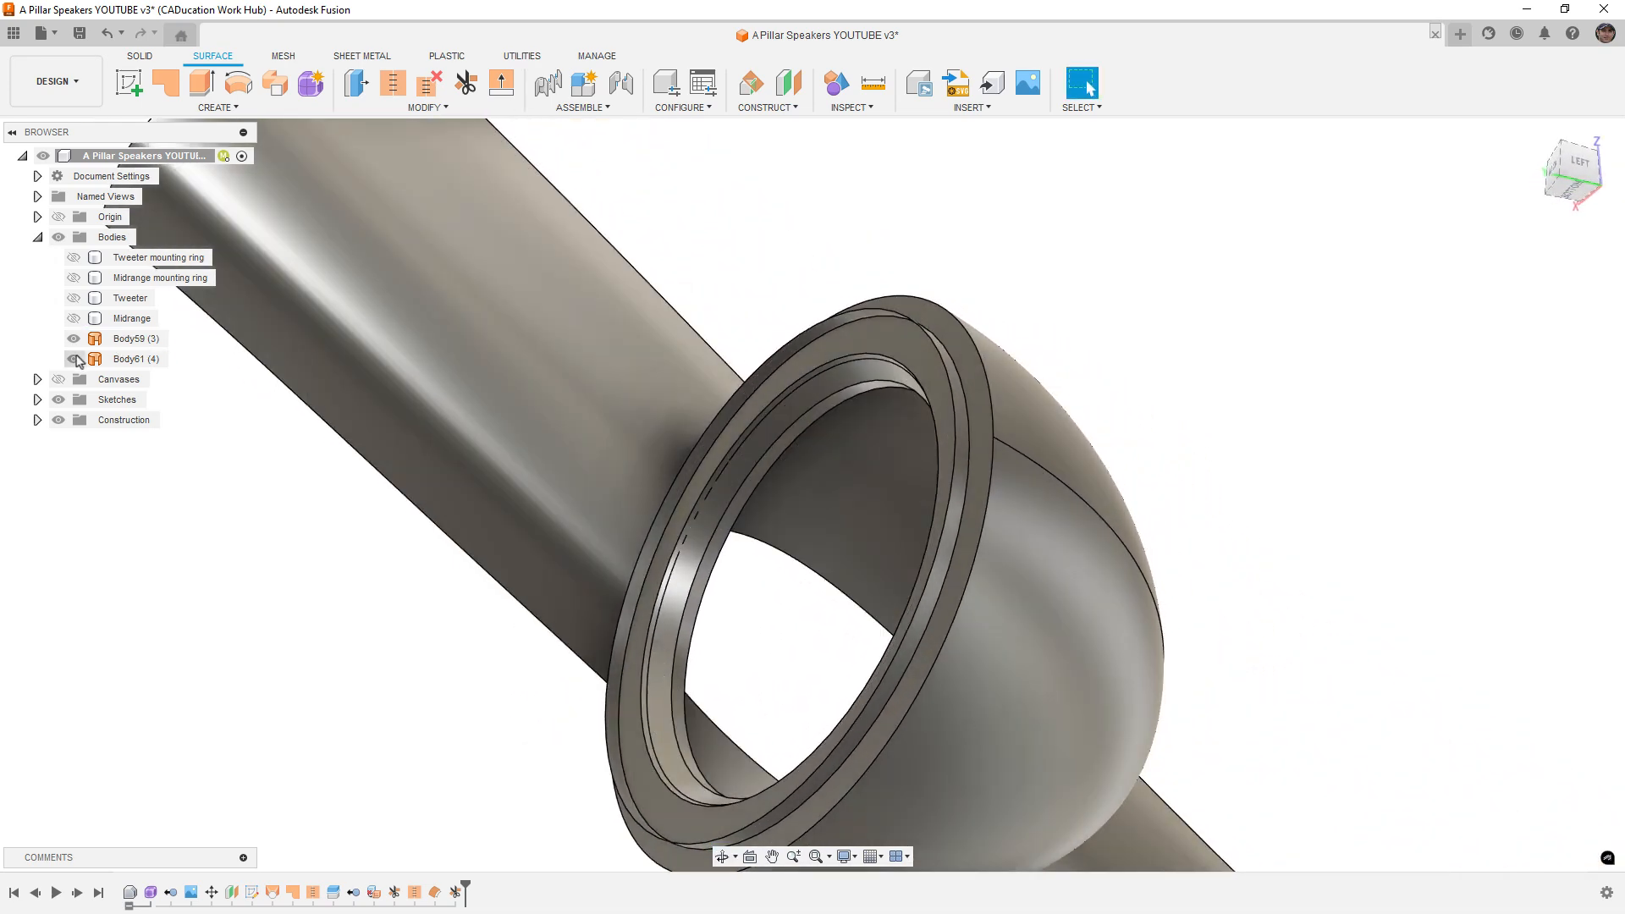
{"action": "left_click", "coordinate": [74, 358]}
{"action": "left_click", "coordinate": [75, 359]}
{"action": "left_click", "coordinate": [75, 359]}
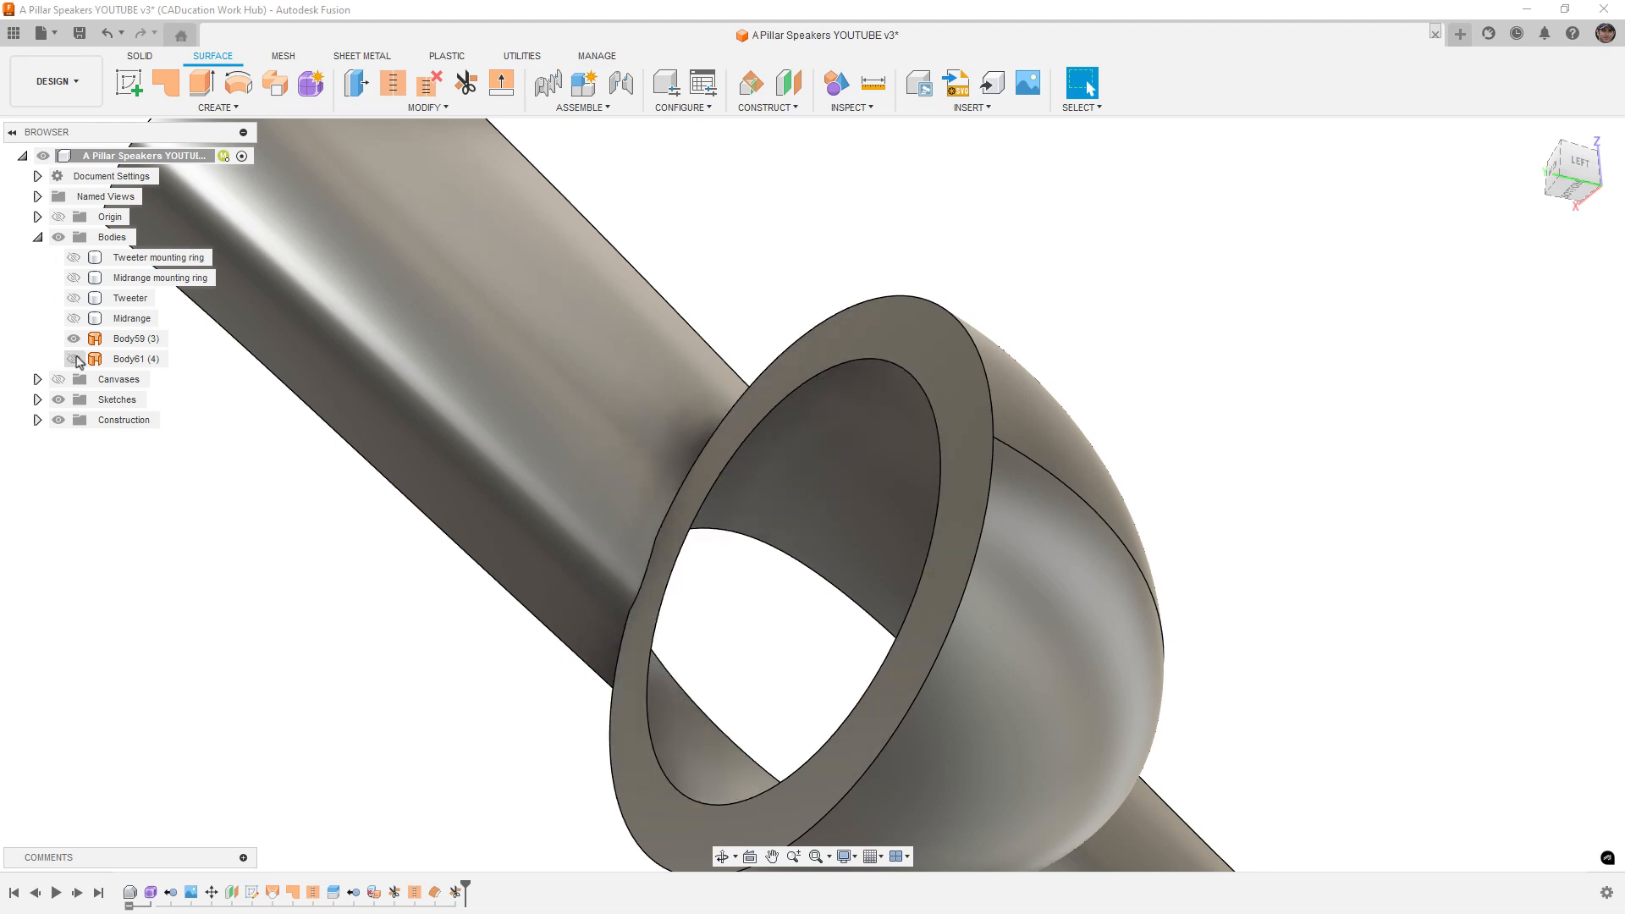
{"action": "left_click", "coordinate": [74, 358]}
{"action": "left_click", "coordinate": [126, 359]}
{"action": "scroll", "coordinate": [880, 316], "scroll_direction": "up", "scroll_amount": 3}
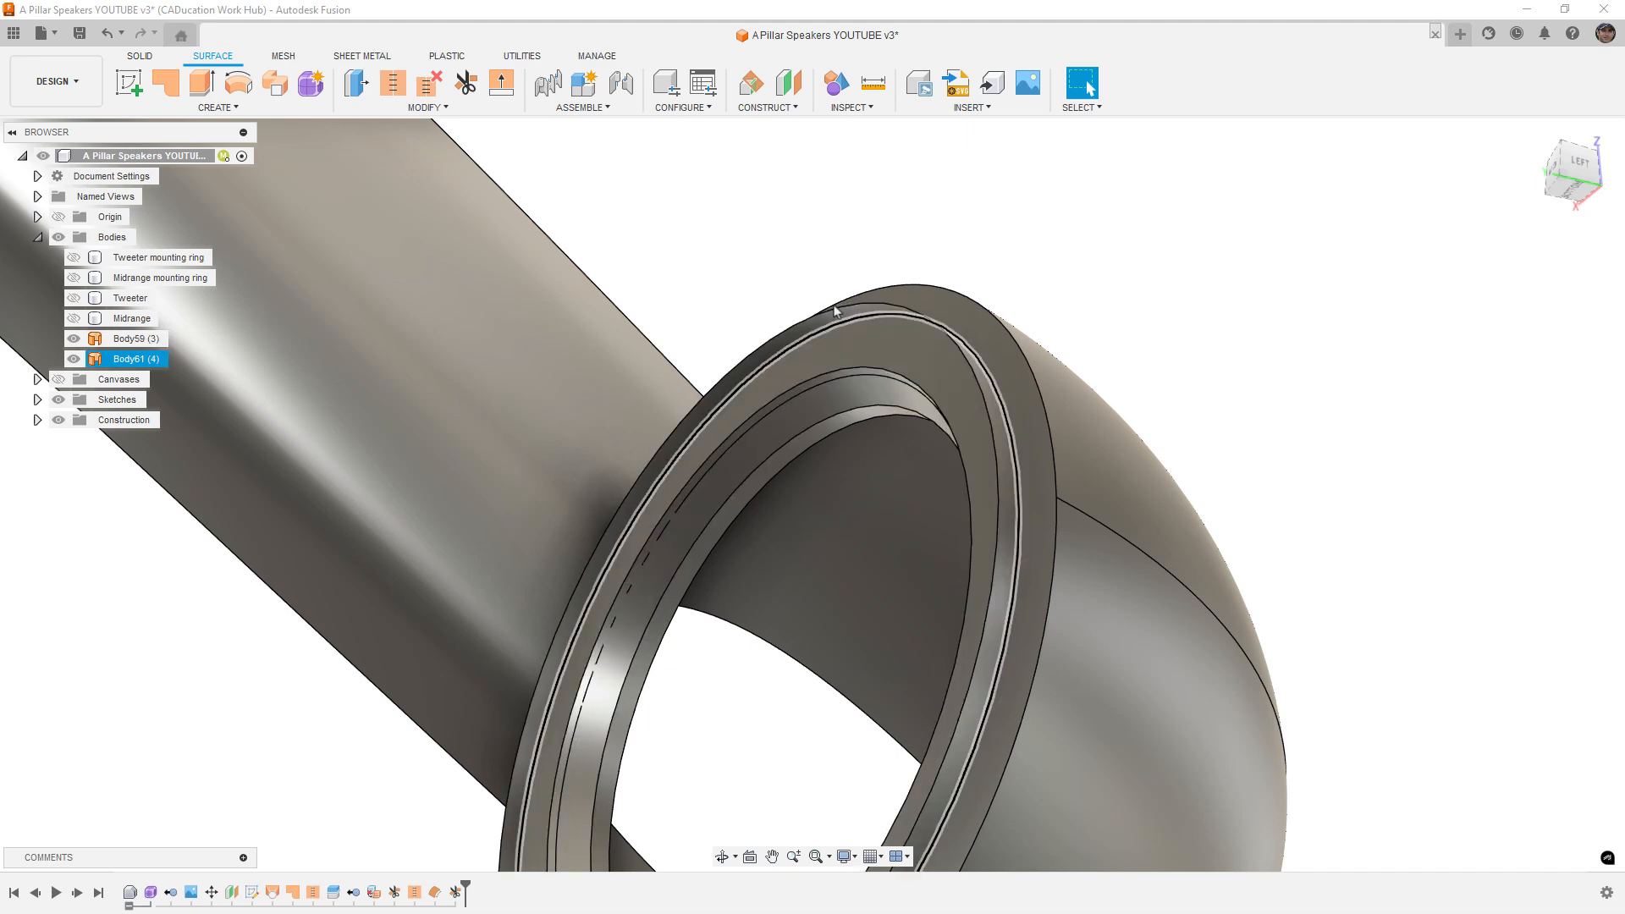
Step: Try a second trim of the pod surface body with the offset ring surface, then undo it
{"action": "left_click", "coordinate": [604, 183]}
{"action": "left_click", "coordinate": [464, 95]}
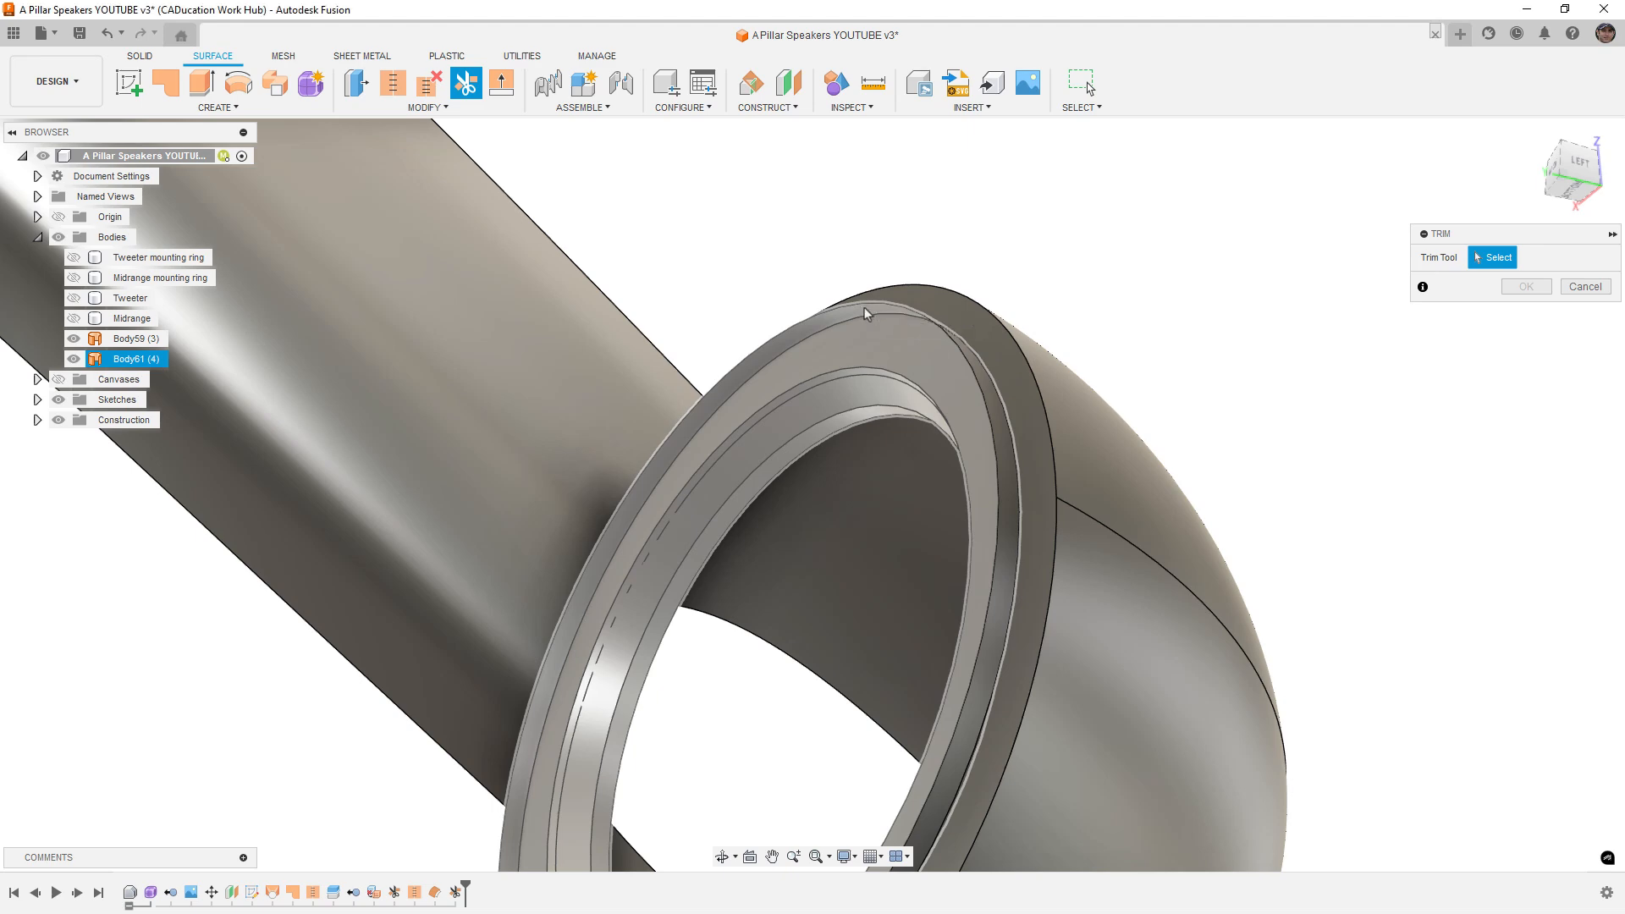
{"action": "left_click", "coordinate": [866, 311]}
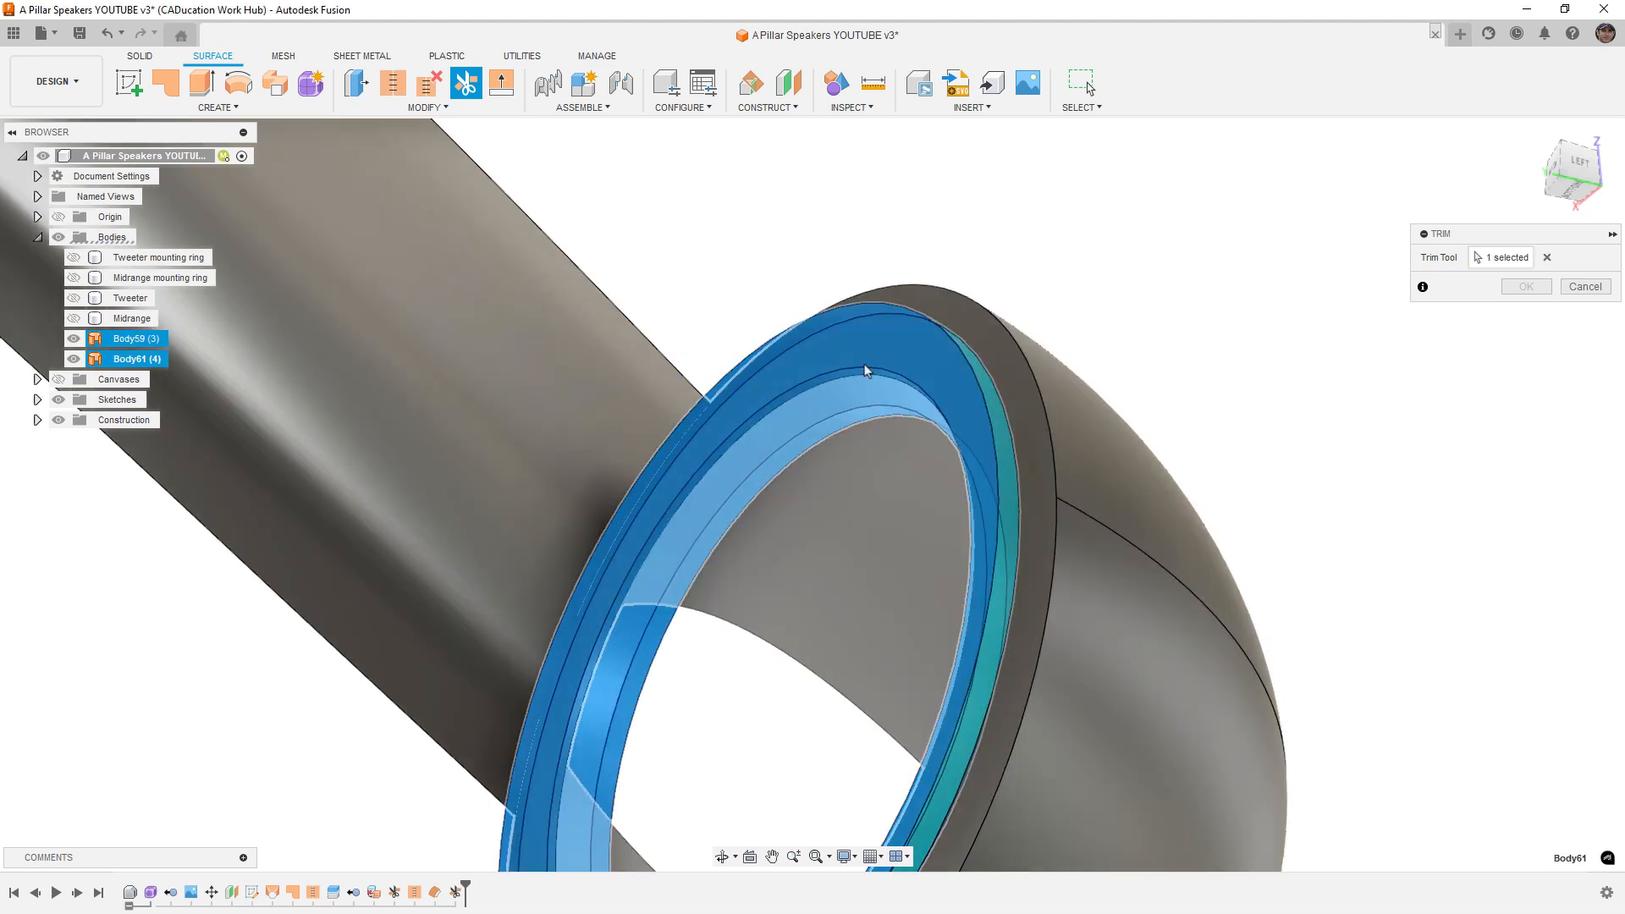
{"action": "left_click", "coordinate": [864, 371]}
{"action": "left_click", "coordinate": [857, 382]}
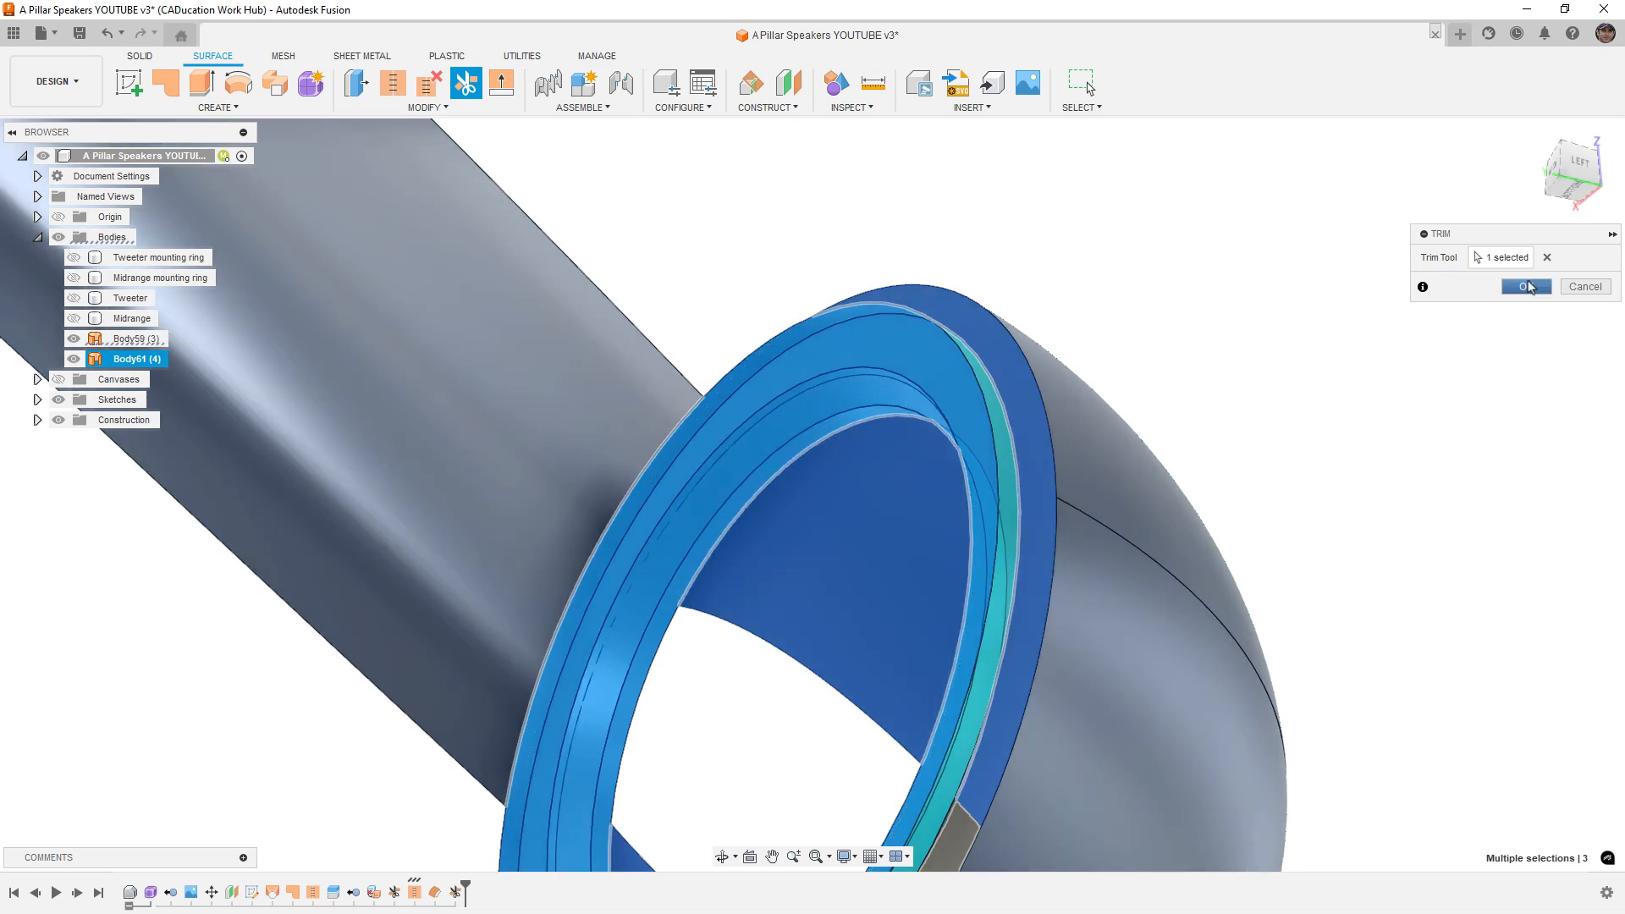
{"action": "left_click", "coordinate": [1528, 287]}
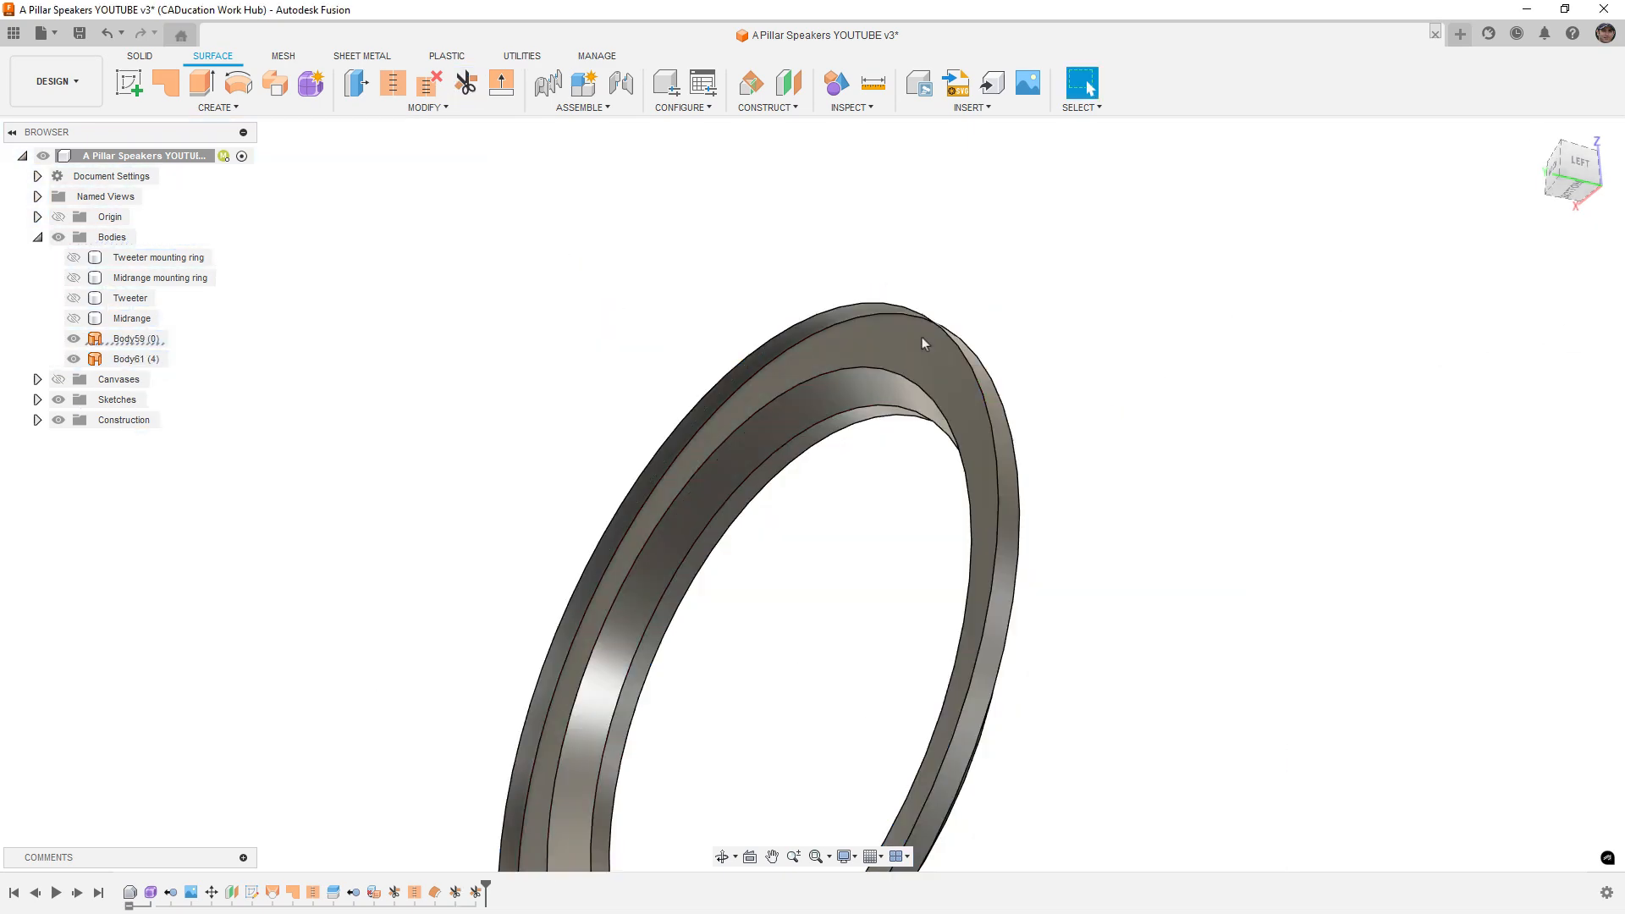
{"action": "key", "text": "Delete"}
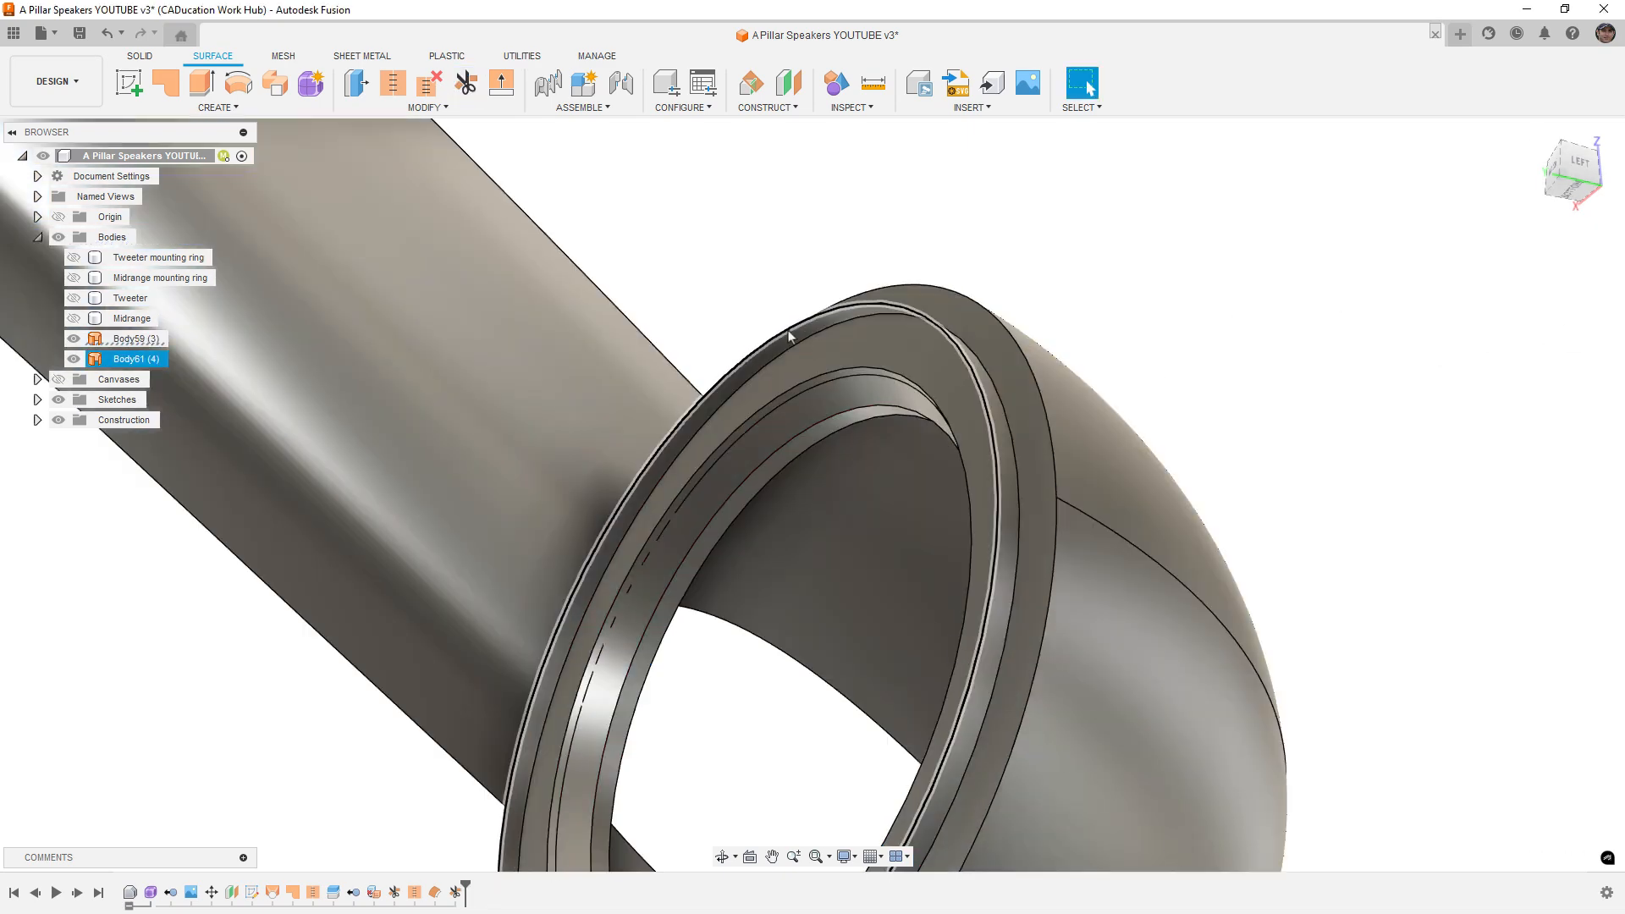
Step: Hide the offset ring surface and compare the pod opening with the midrange mounting ring shown and hidden
{"action": "scroll", "coordinate": [851, 364], "scroll_direction": "down", "scroll_amount": 3}
{"action": "middle_click_drag", "start_coordinate": [923, 505], "coordinate": [906, 533], "text": "shift"}
{"action": "left_click", "coordinate": [73, 360]}
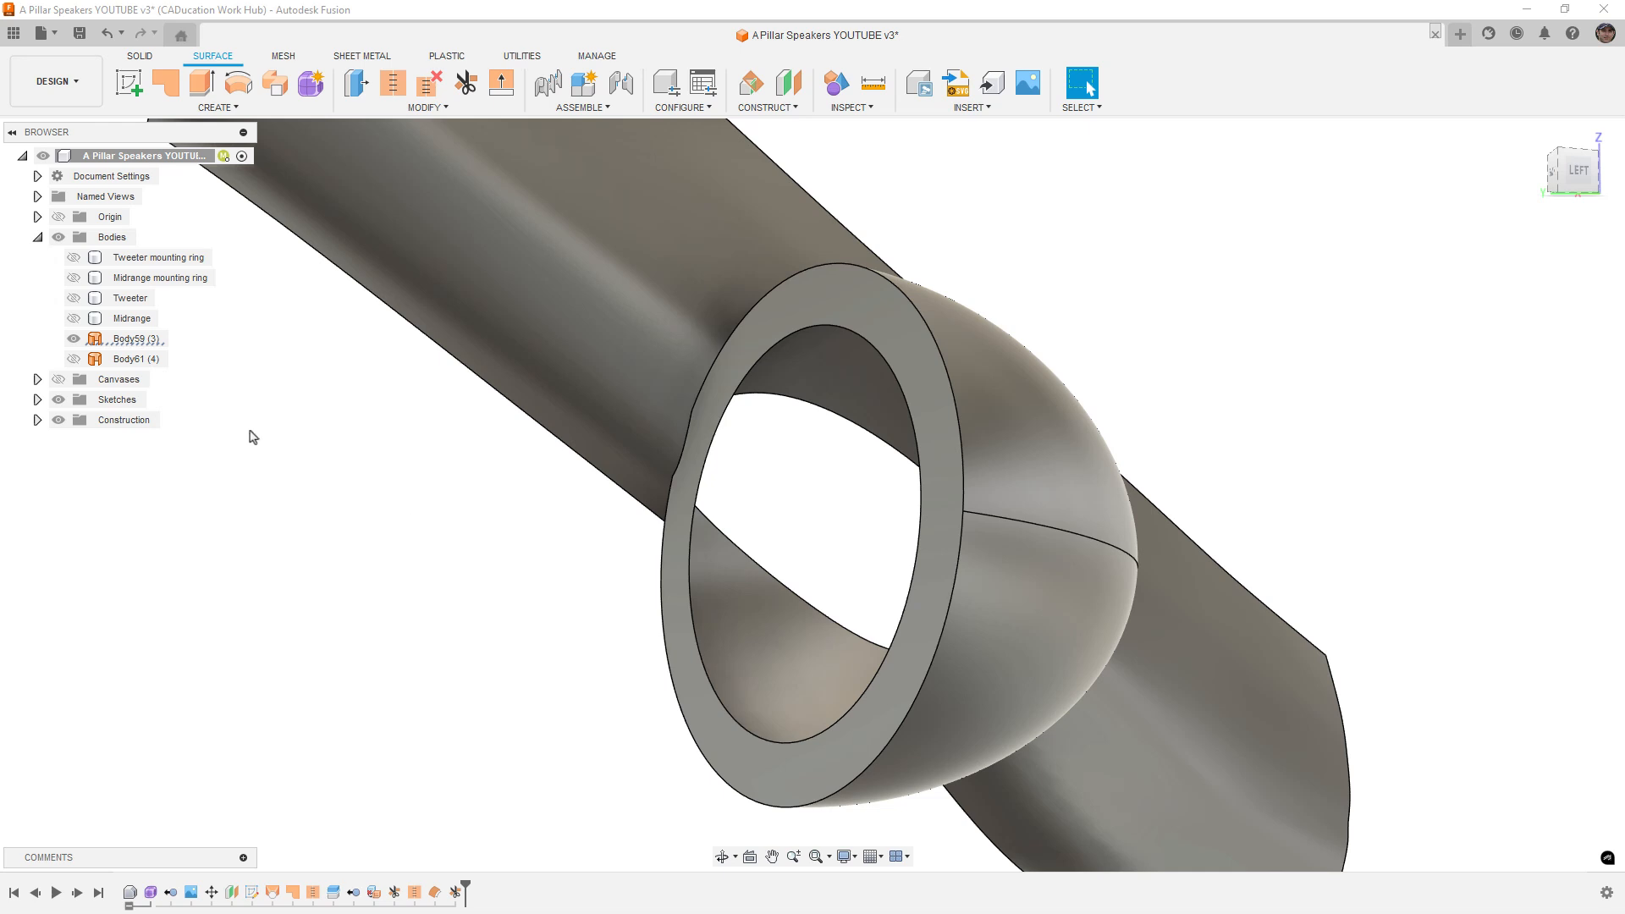
{"action": "left_click", "coordinate": [74, 277]}
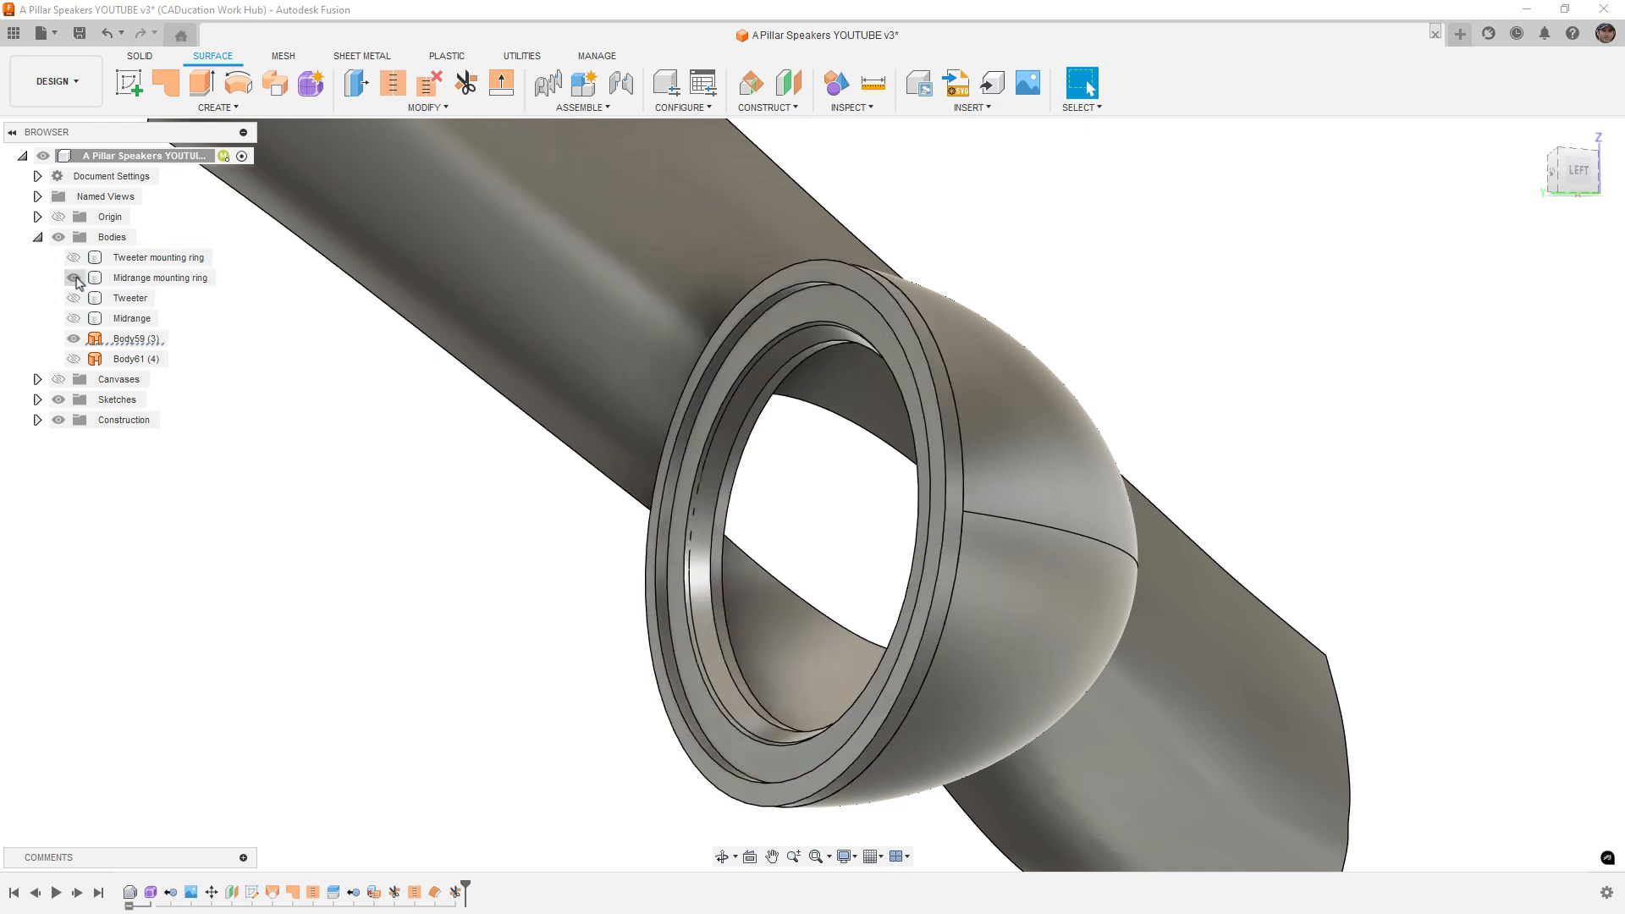
{"action": "left_click", "coordinate": [73, 278]}
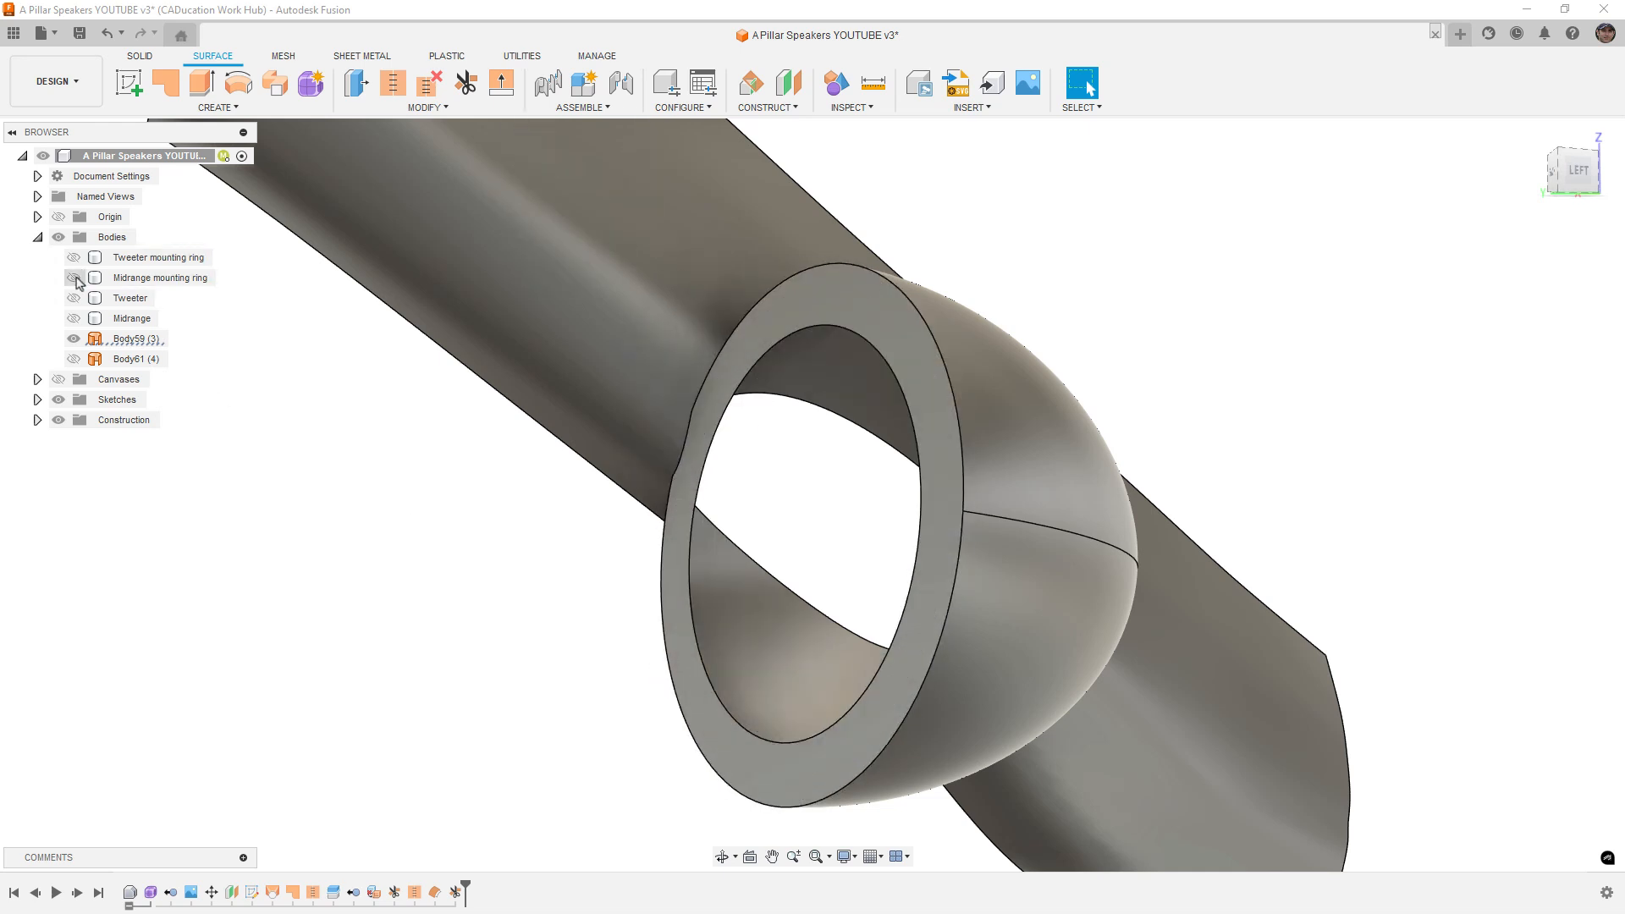
{"action": "left_click", "coordinate": [73, 278]}
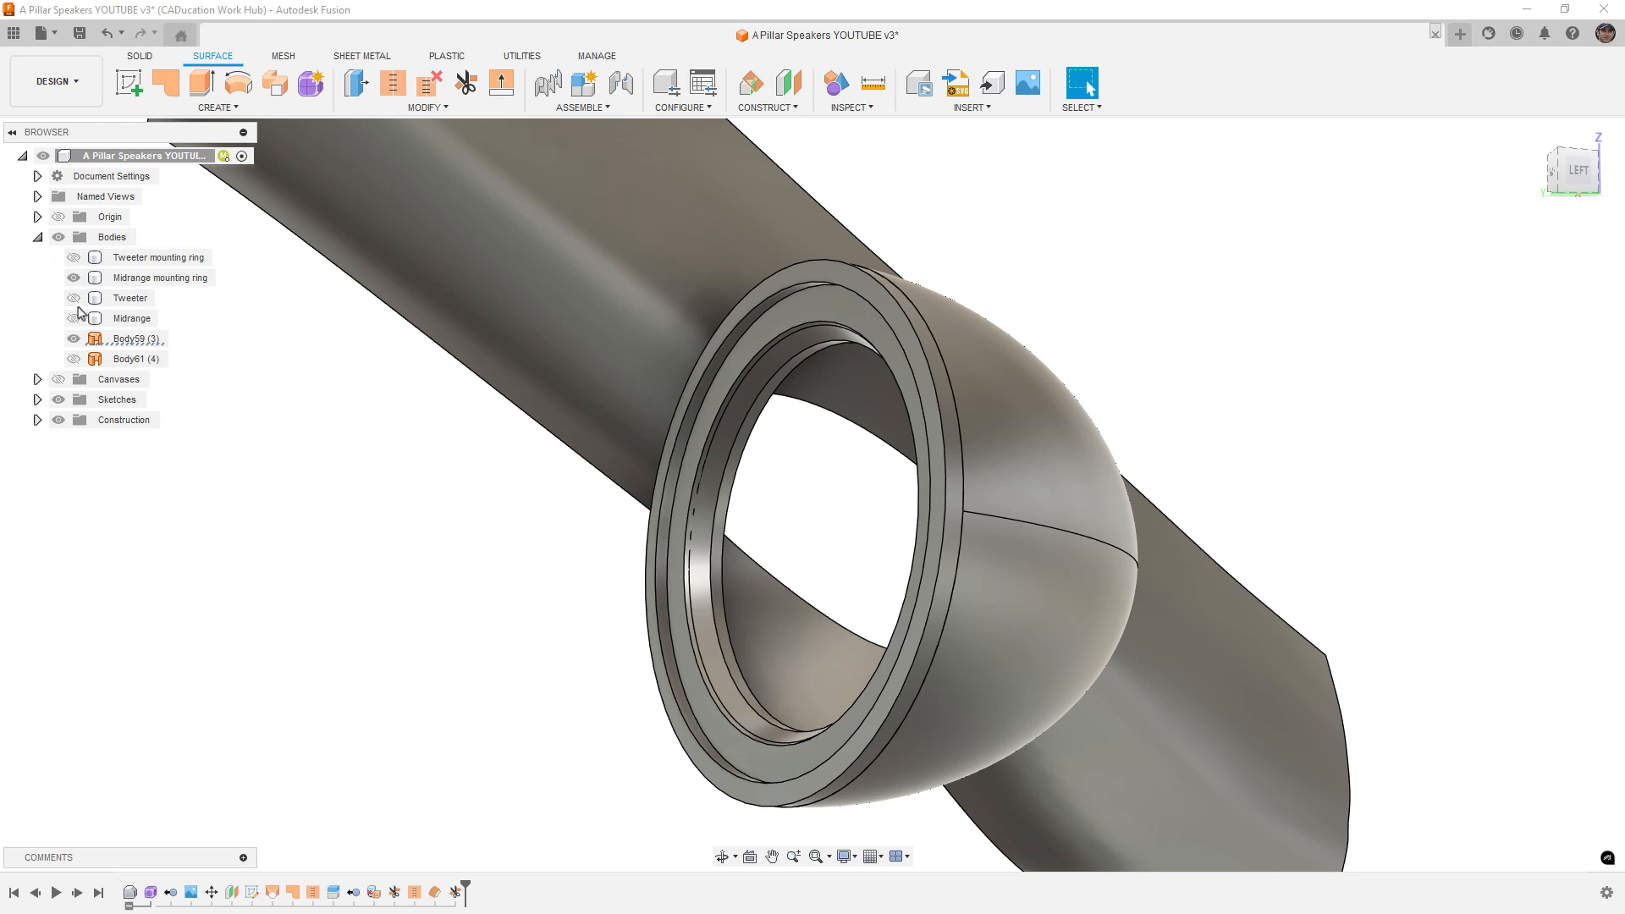
{"action": "left_click", "coordinate": [74, 278]}
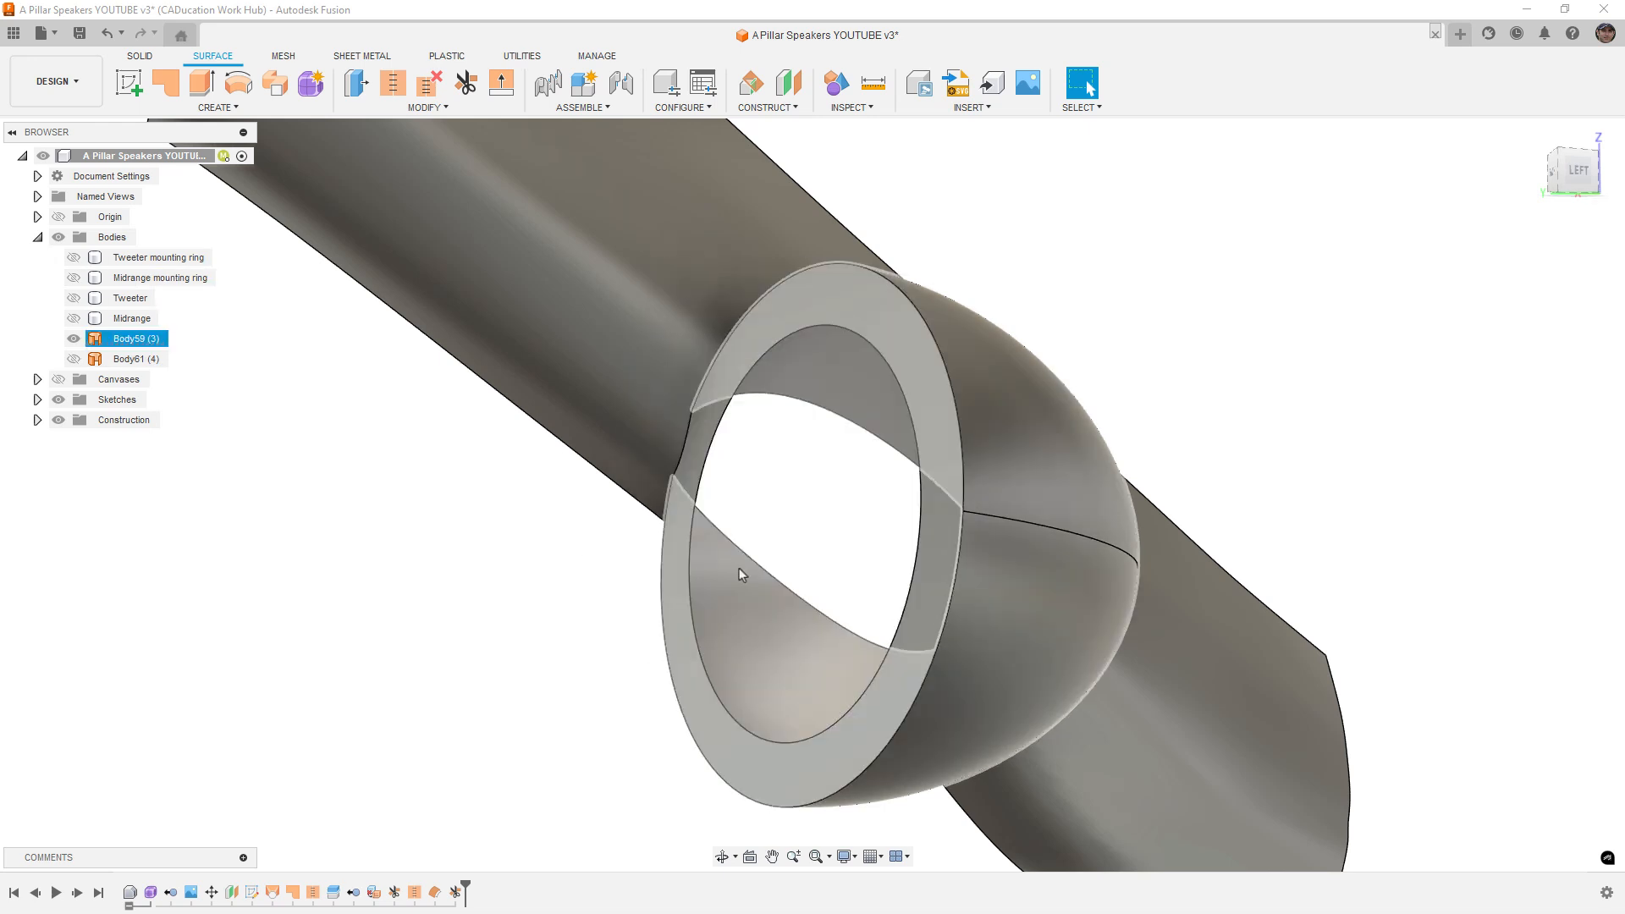
Step: Preview a one-sided -2 mm thicken of the trimmed pod surface body as a new body, then cancel it
{"action": "left_click", "coordinate": [217, 108]}
{"action": "left_click", "coordinate": [161, 347]}
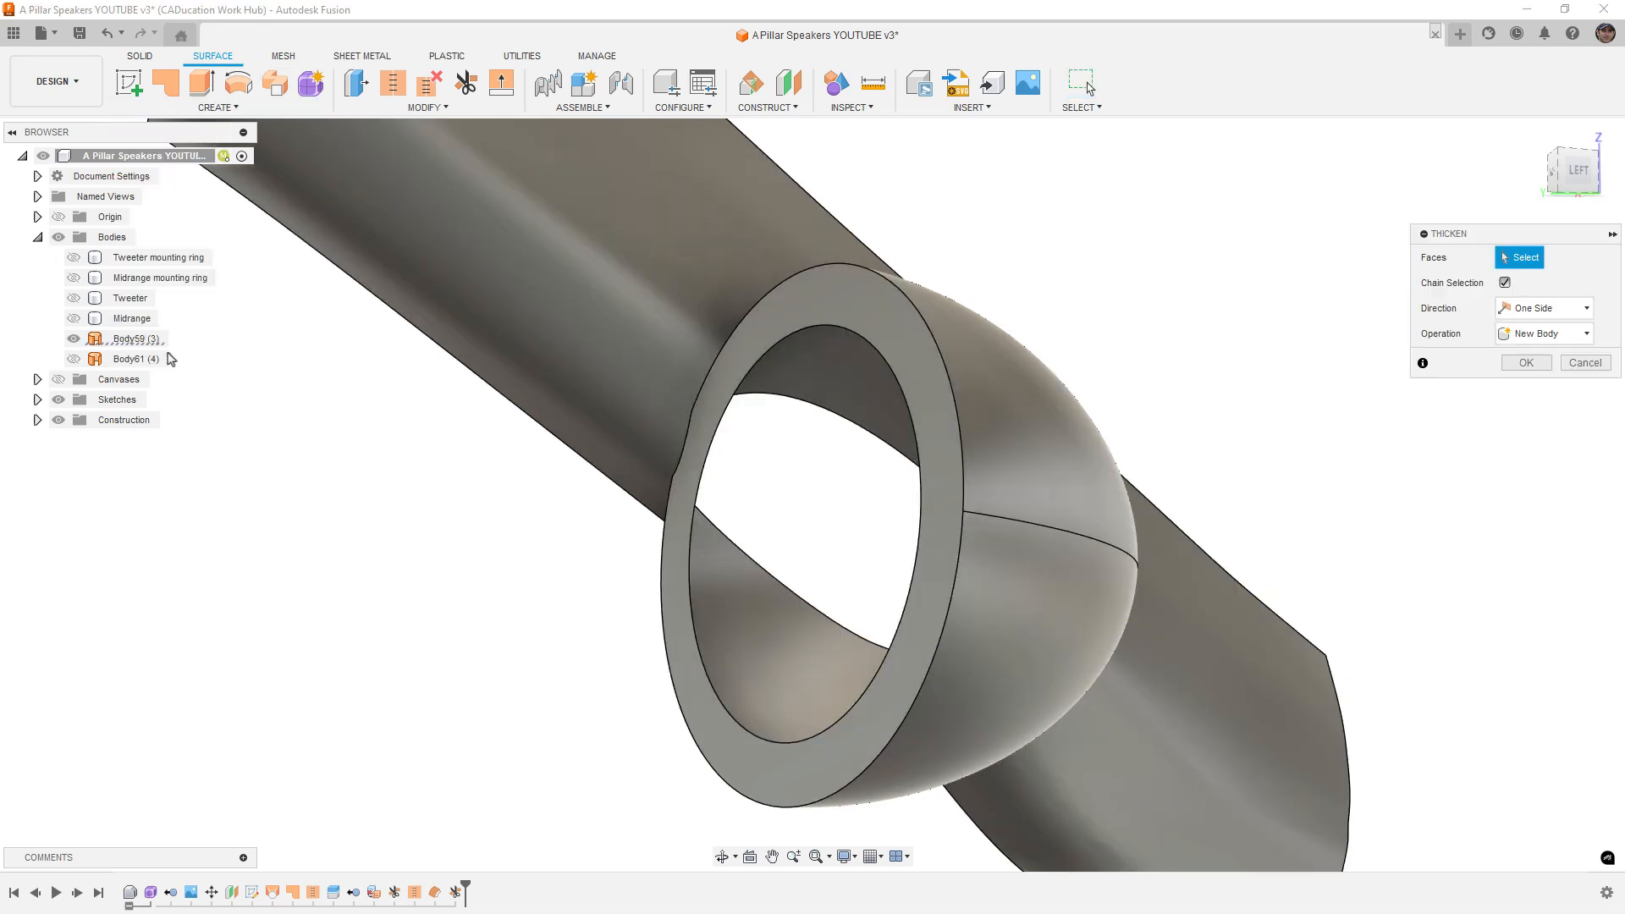
{"action": "left_click", "coordinate": [135, 339]}
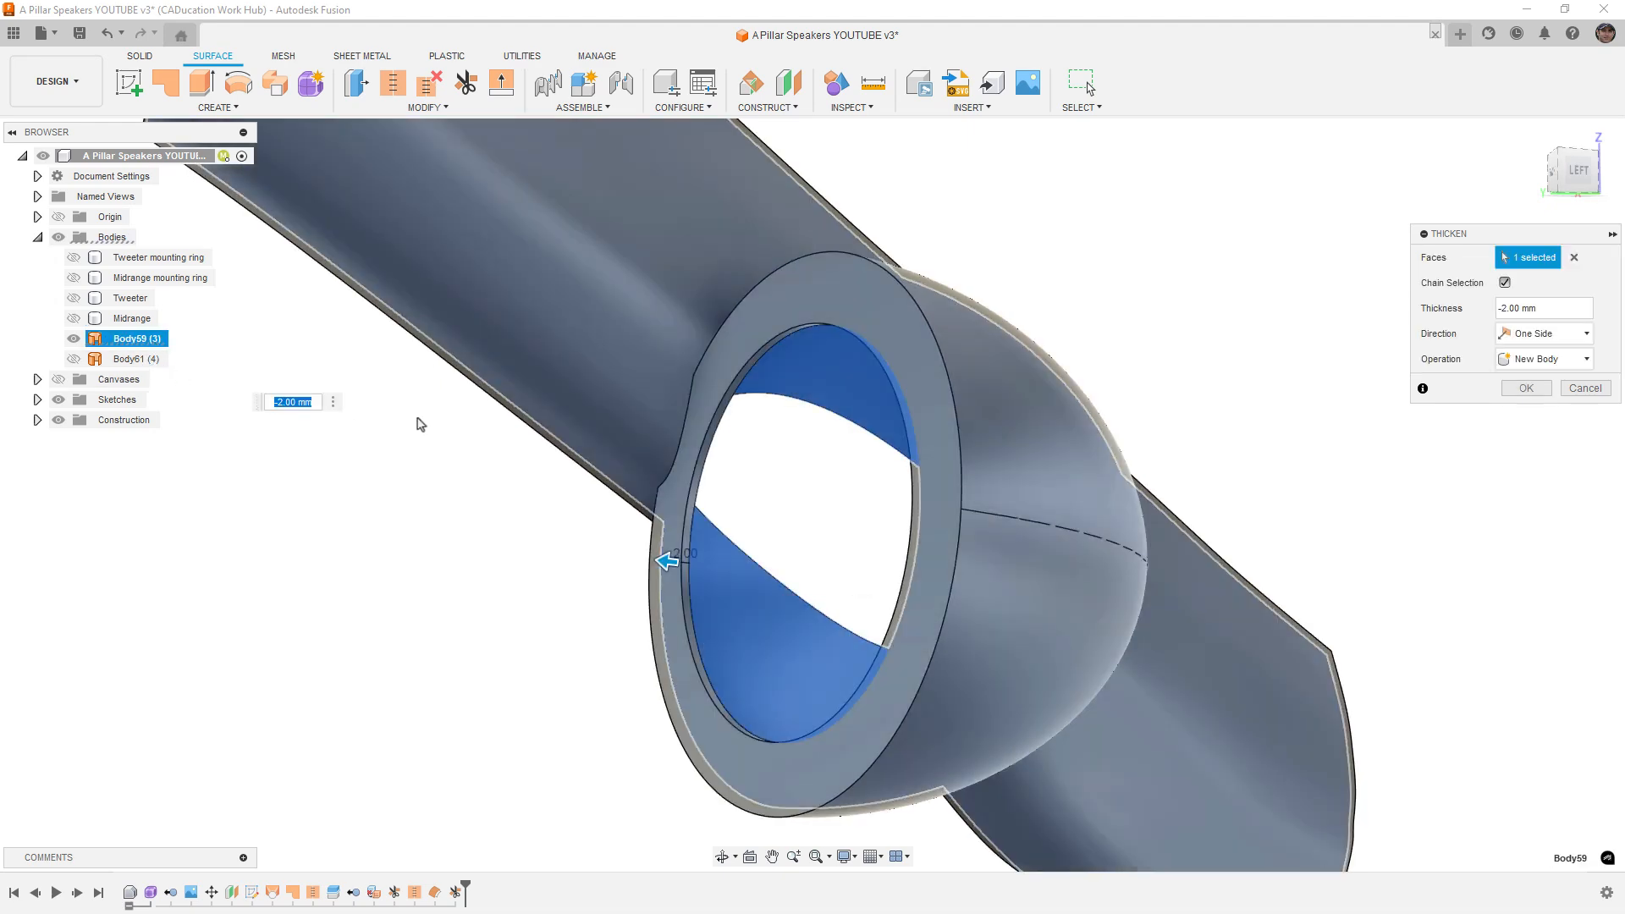
{"action": "left_click", "coordinate": [1587, 391]}
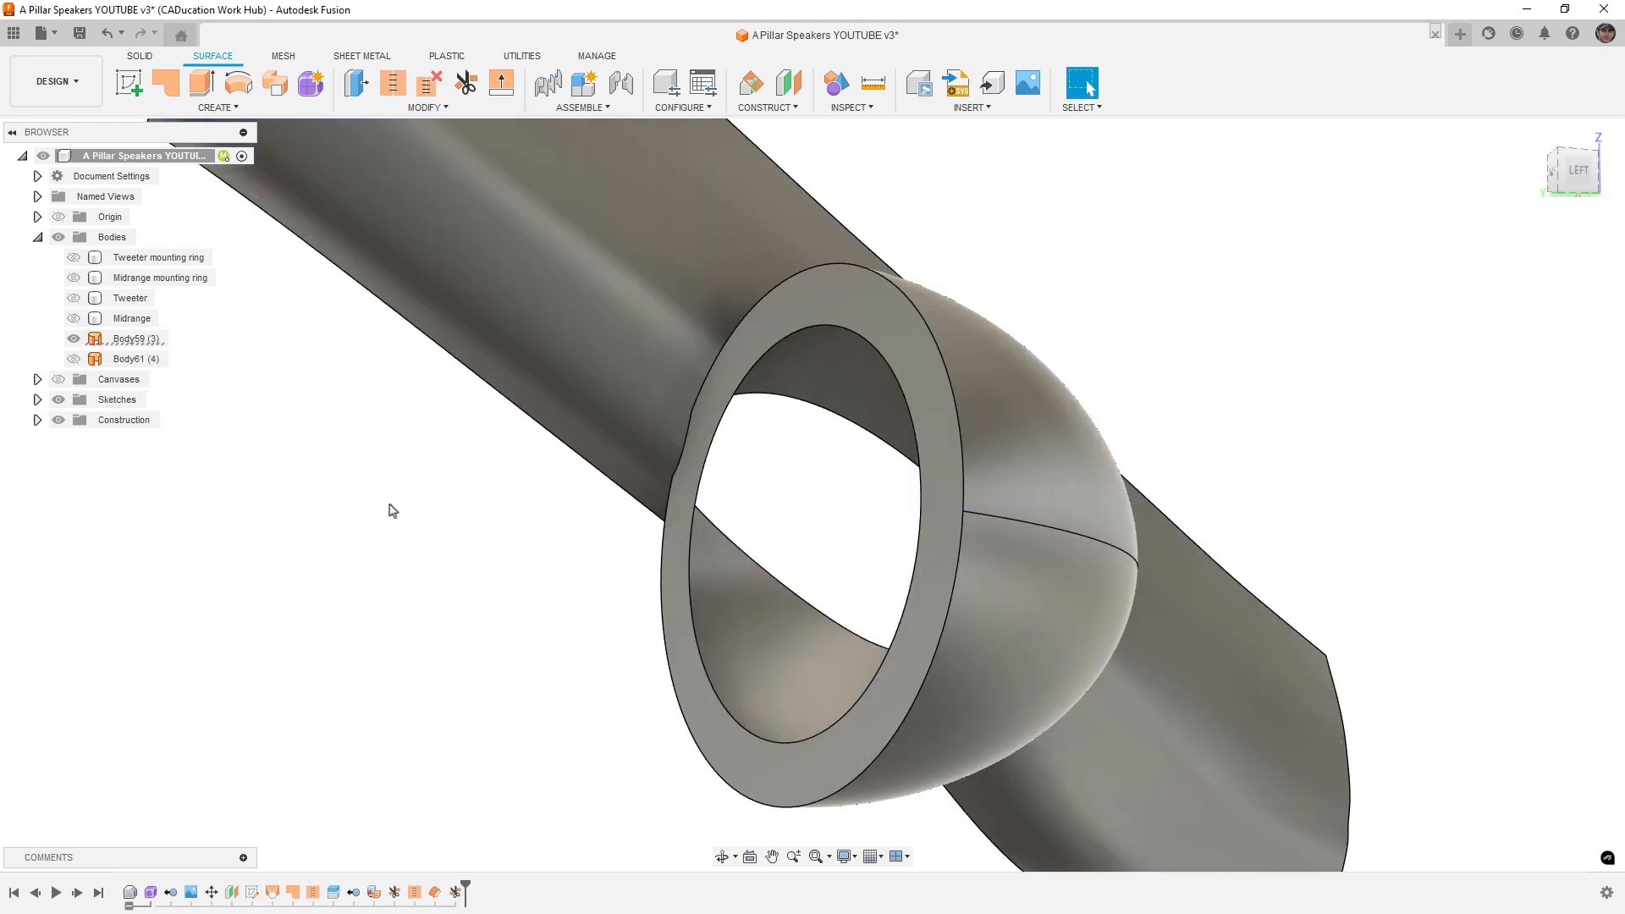
Step: Show the tweeter and the tweeter mounting ring alongside the pod surface body
{"action": "scroll", "coordinate": [394, 512], "scroll_direction": "down", "scroll_amount": 5}
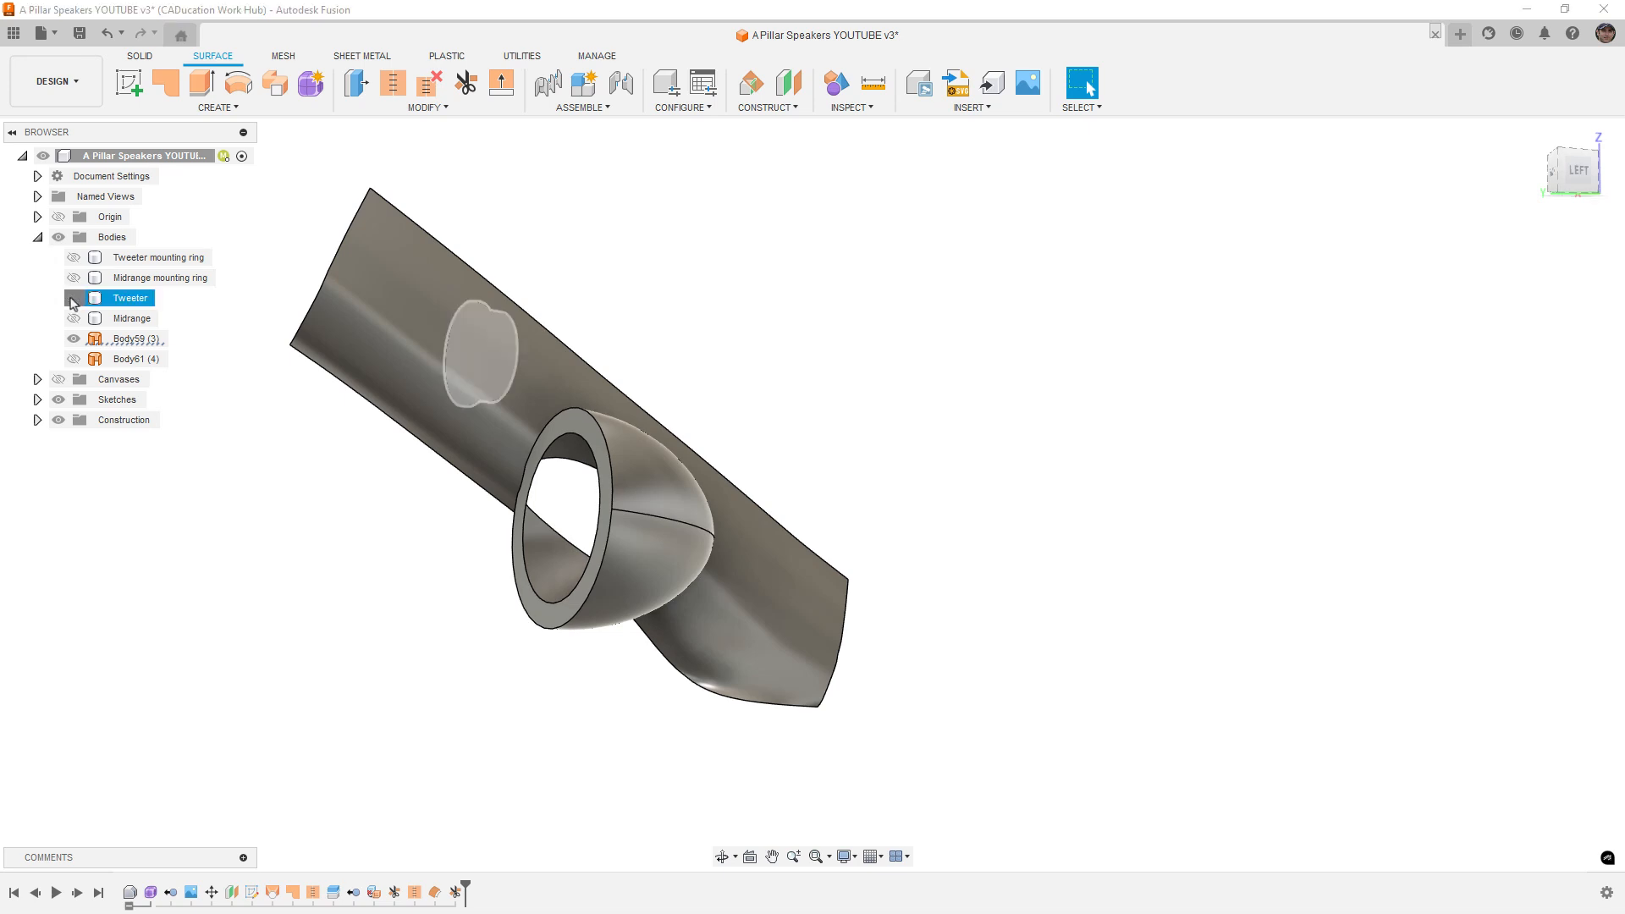
{"action": "left_click", "coordinate": [74, 298]}
{"action": "left_click", "coordinate": [73, 257]}
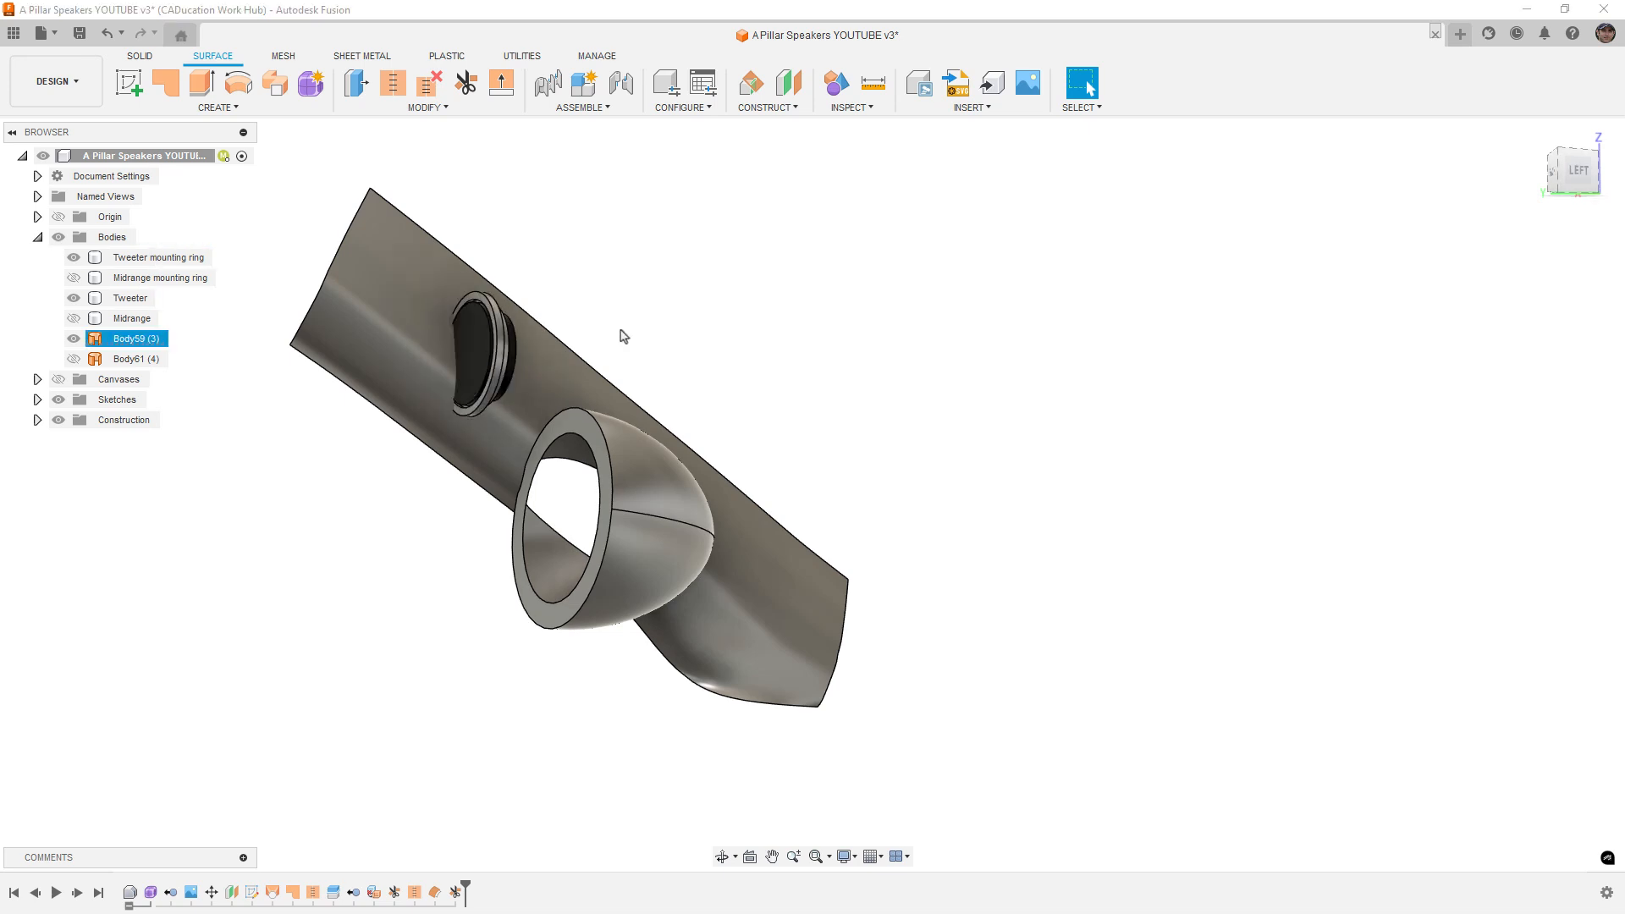
Step: Offset the outer rim face of the tweeter mounting ring by 1 mm as a new surface body
{"action": "left_click", "coordinate": [1579, 172]}
{"action": "left_click", "coordinate": [490, 351]}
{"action": "scroll", "coordinate": [489, 326], "scroll_direction": "up", "scroll_amount": 8}
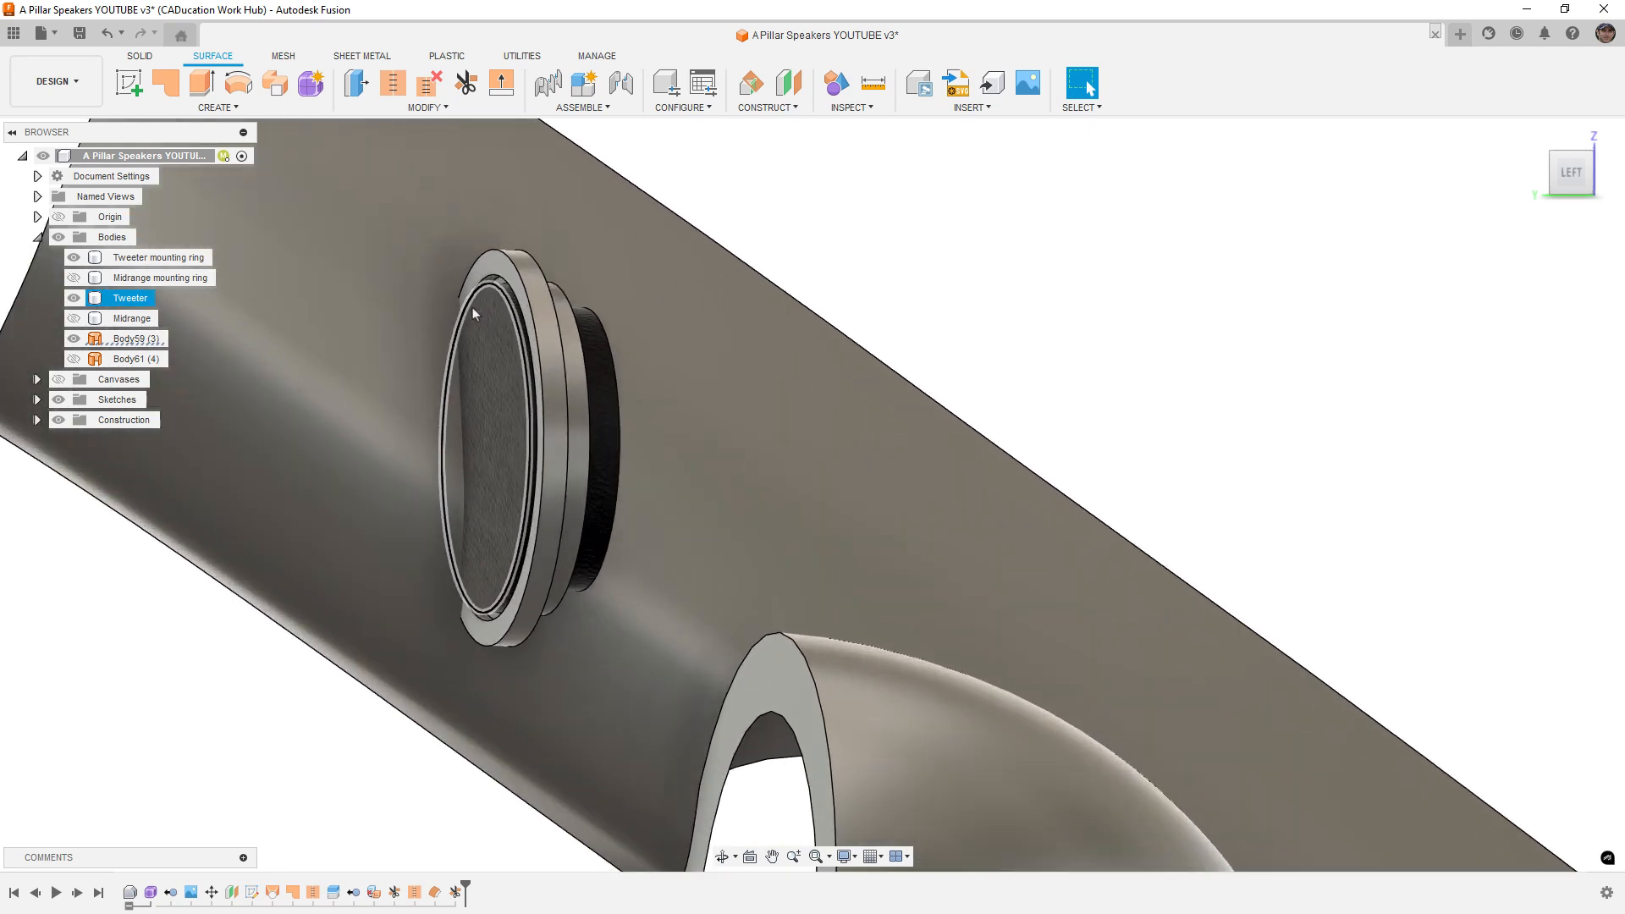
{"action": "scroll", "coordinate": [465, 323], "scroll_direction": "up", "scroll_amount": 2}
{"action": "left_click", "coordinate": [429, 355]}
{"action": "middle_click_drag", "start_coordinate": [457, 372], "coordinate": [720, 436]}
{"action": "left_click", "coordinate": [759, 336]}
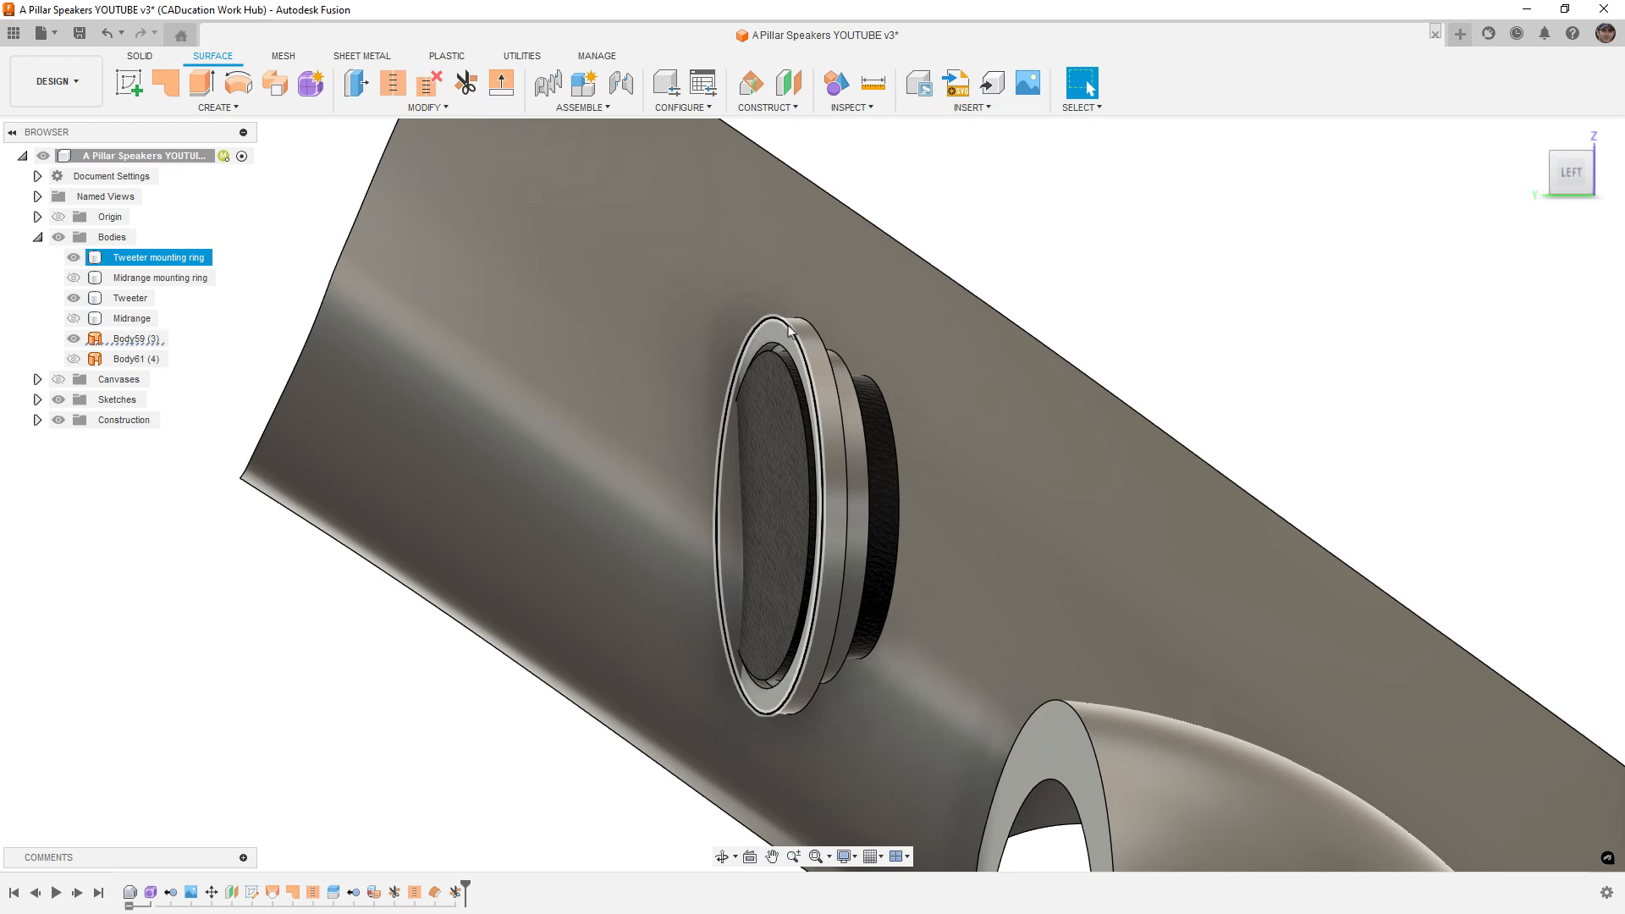
{"action": "left_click", "coordinate": [642, 354]}
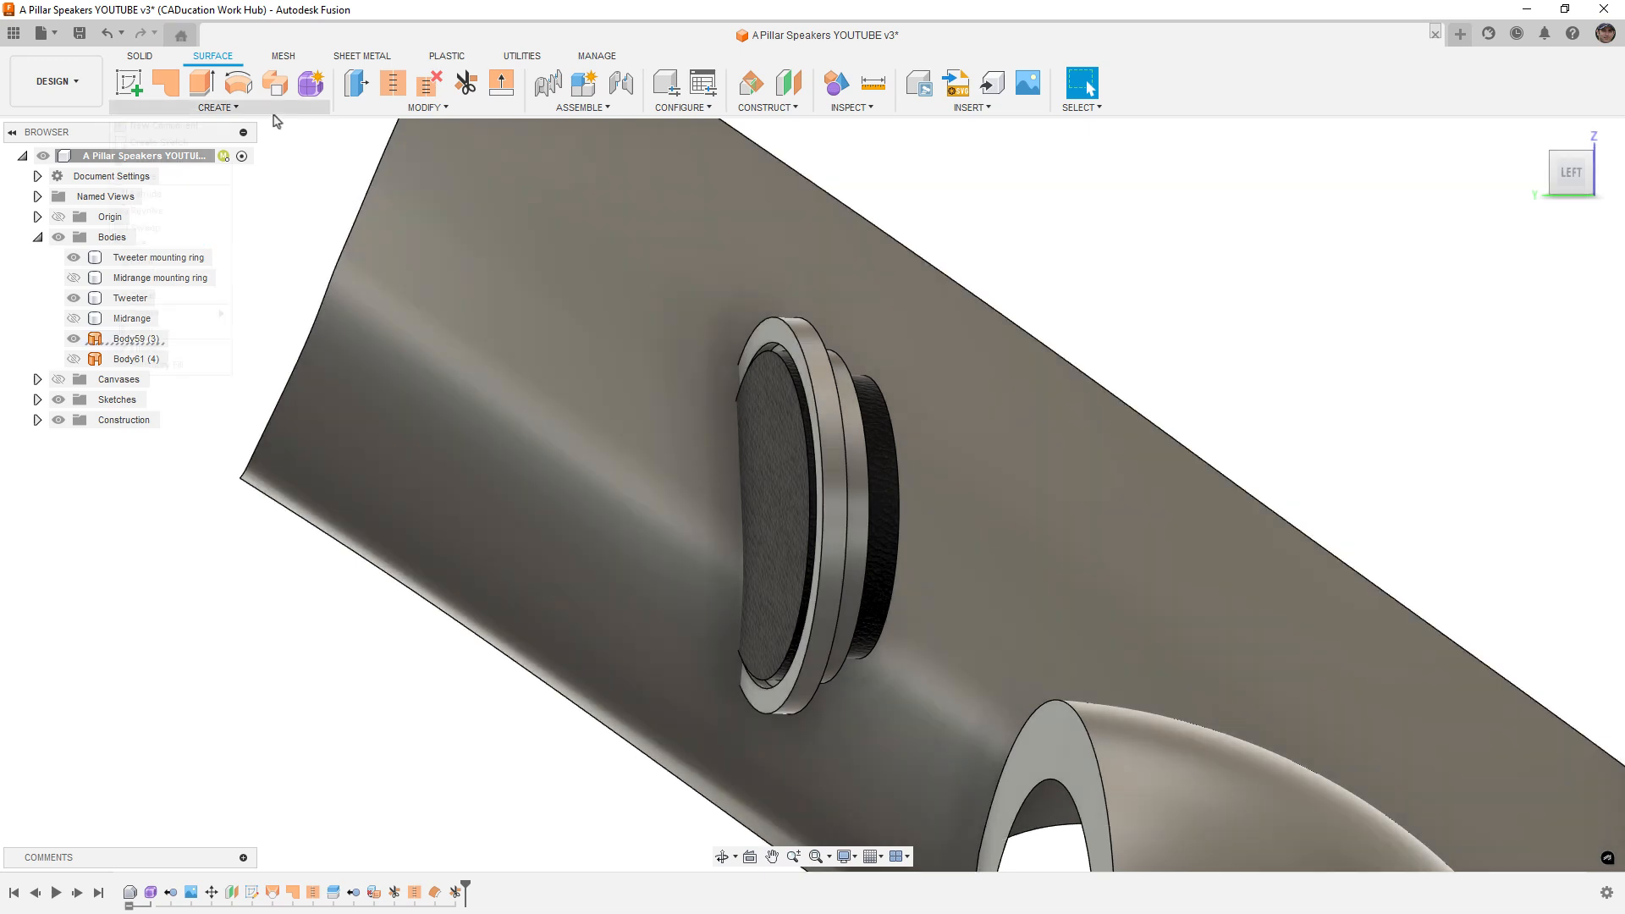
{"action": "left_click", "coordinate": [219, 107]}
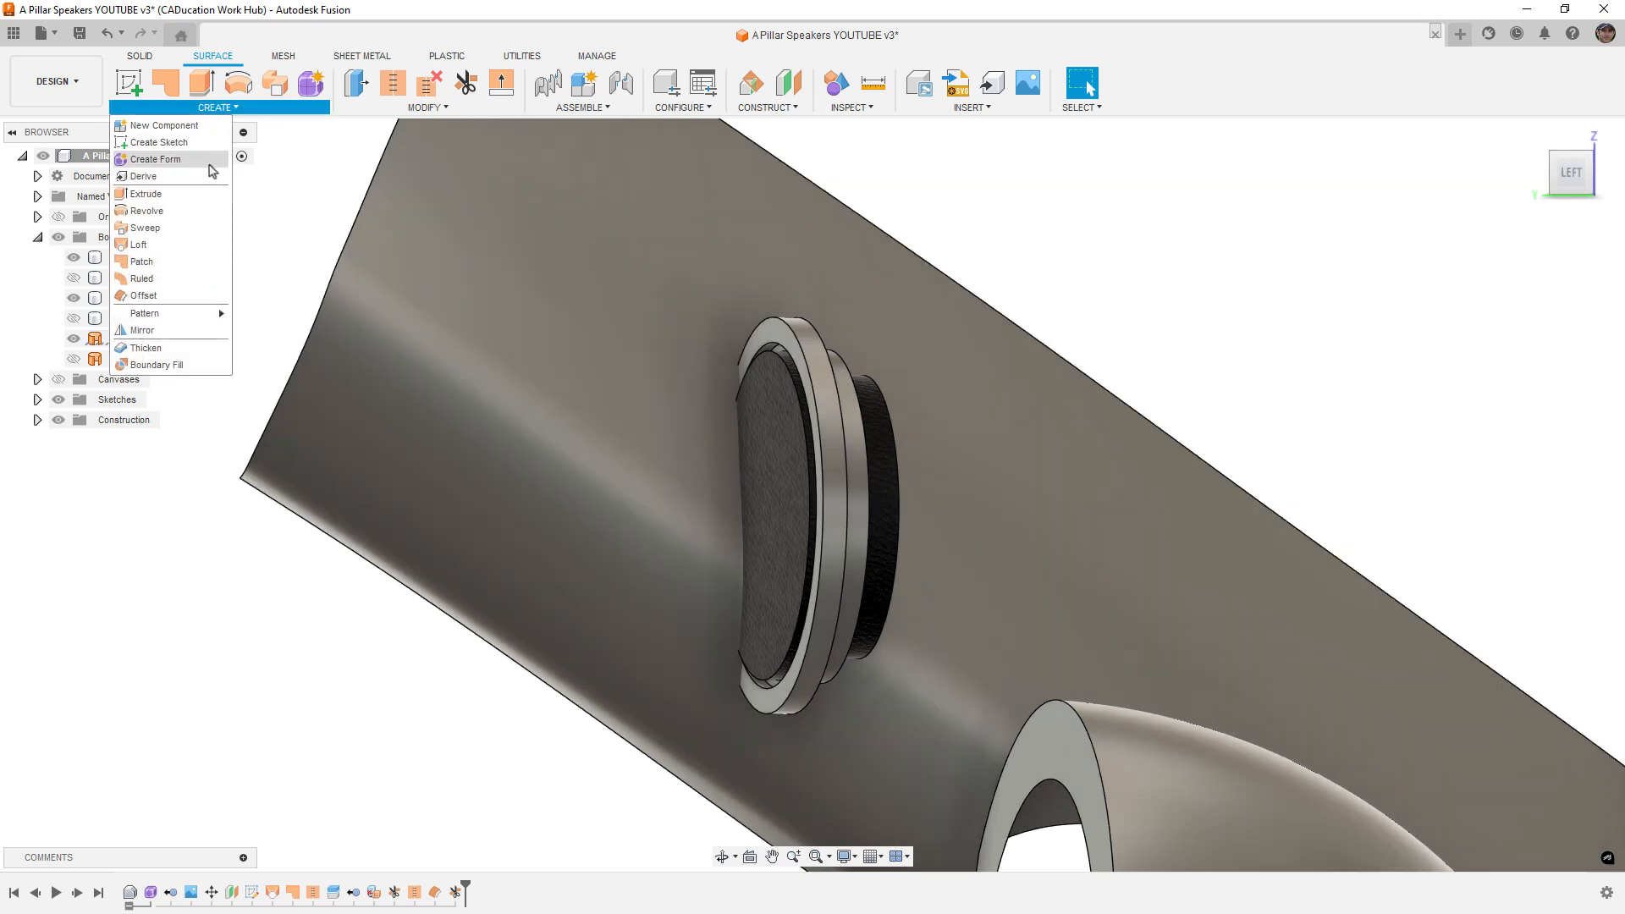
{"action": "left_click", "coordinate": [144, 295]}
{"action": "left_click", "coordinate": [798, 318]}
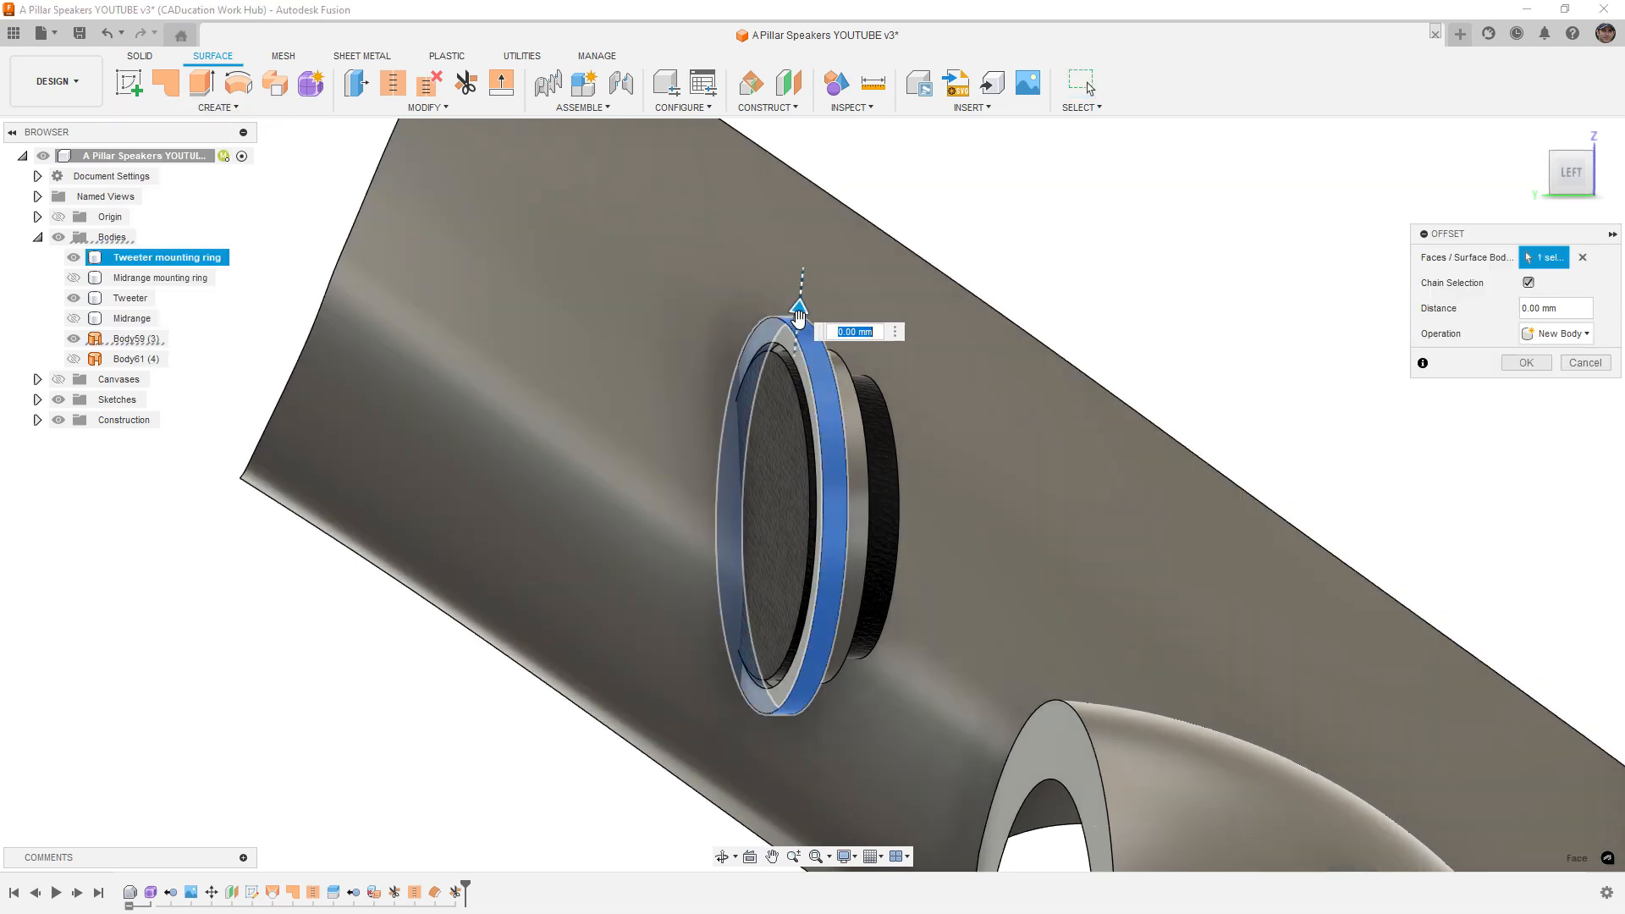
{"action": "left_click_drag", "start_coordinate": [798, 318], "coordinate": [800, 290]}
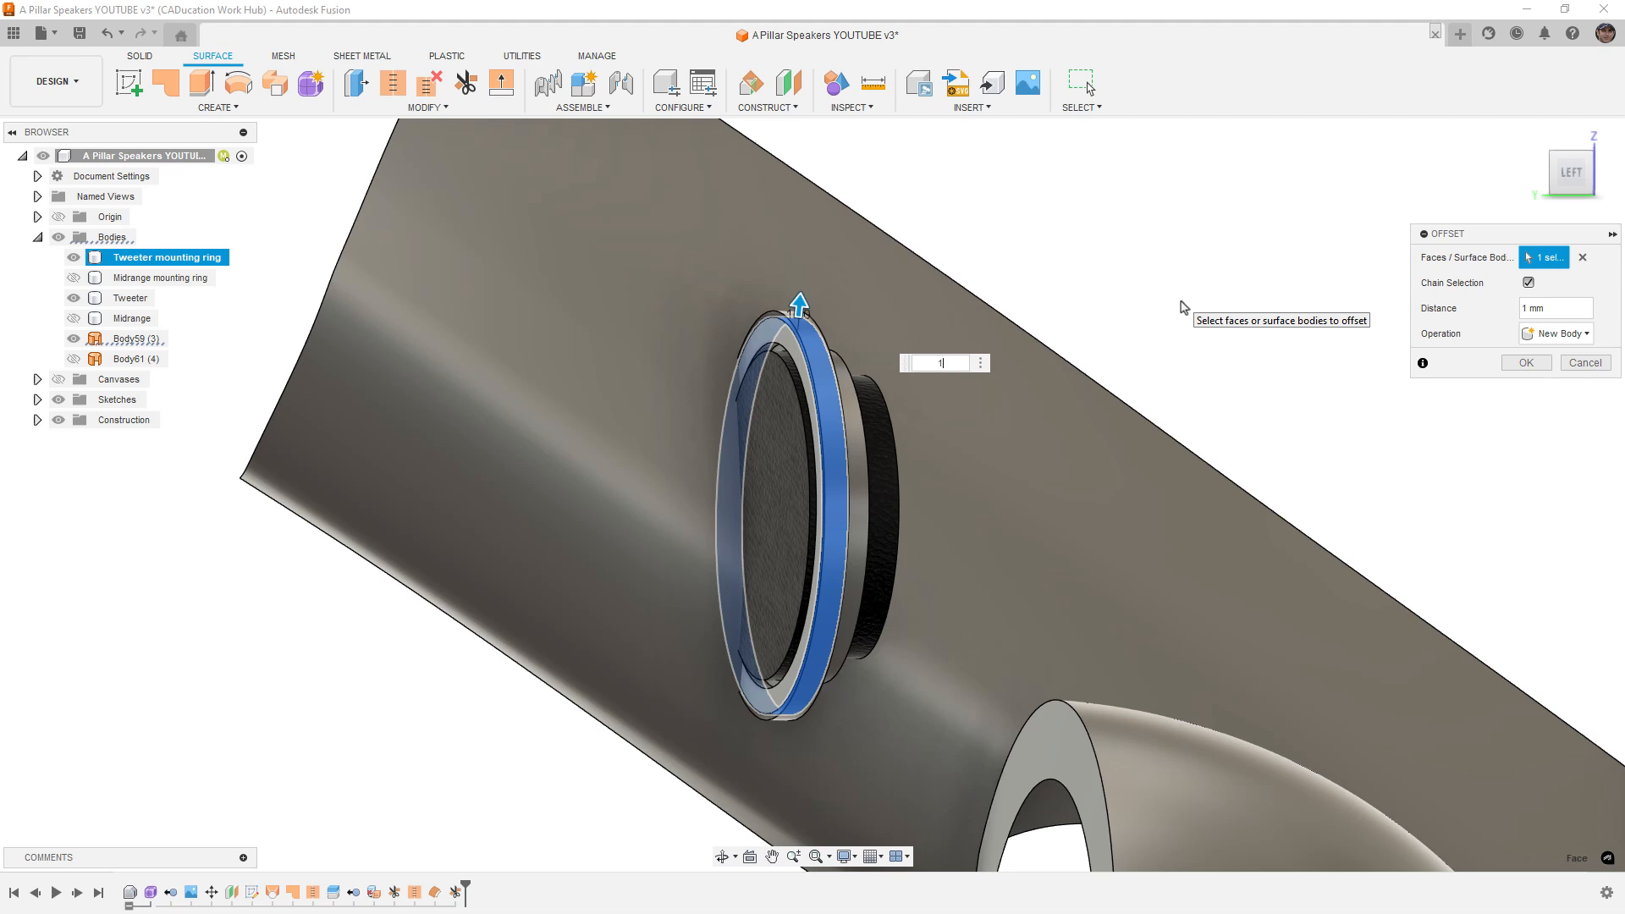
{"action": "key", "text": "Return"}
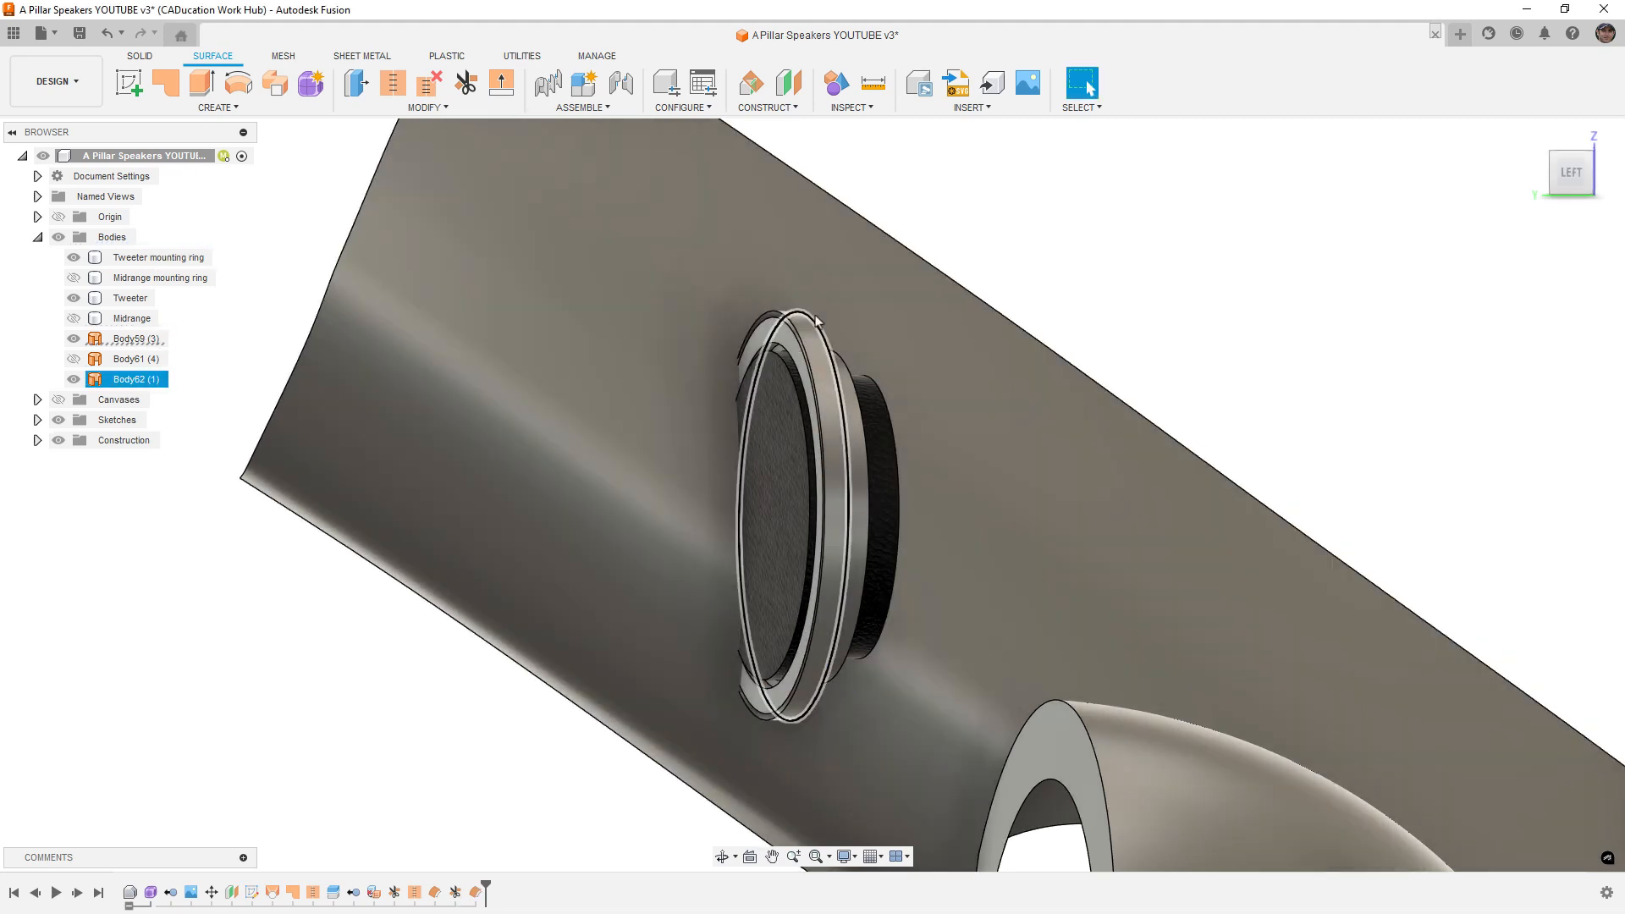
Step: Create a construction plane offset 35 mm behind the rear face of the tweeter
{"action": "left_click", "coordinate": [817, 322]}
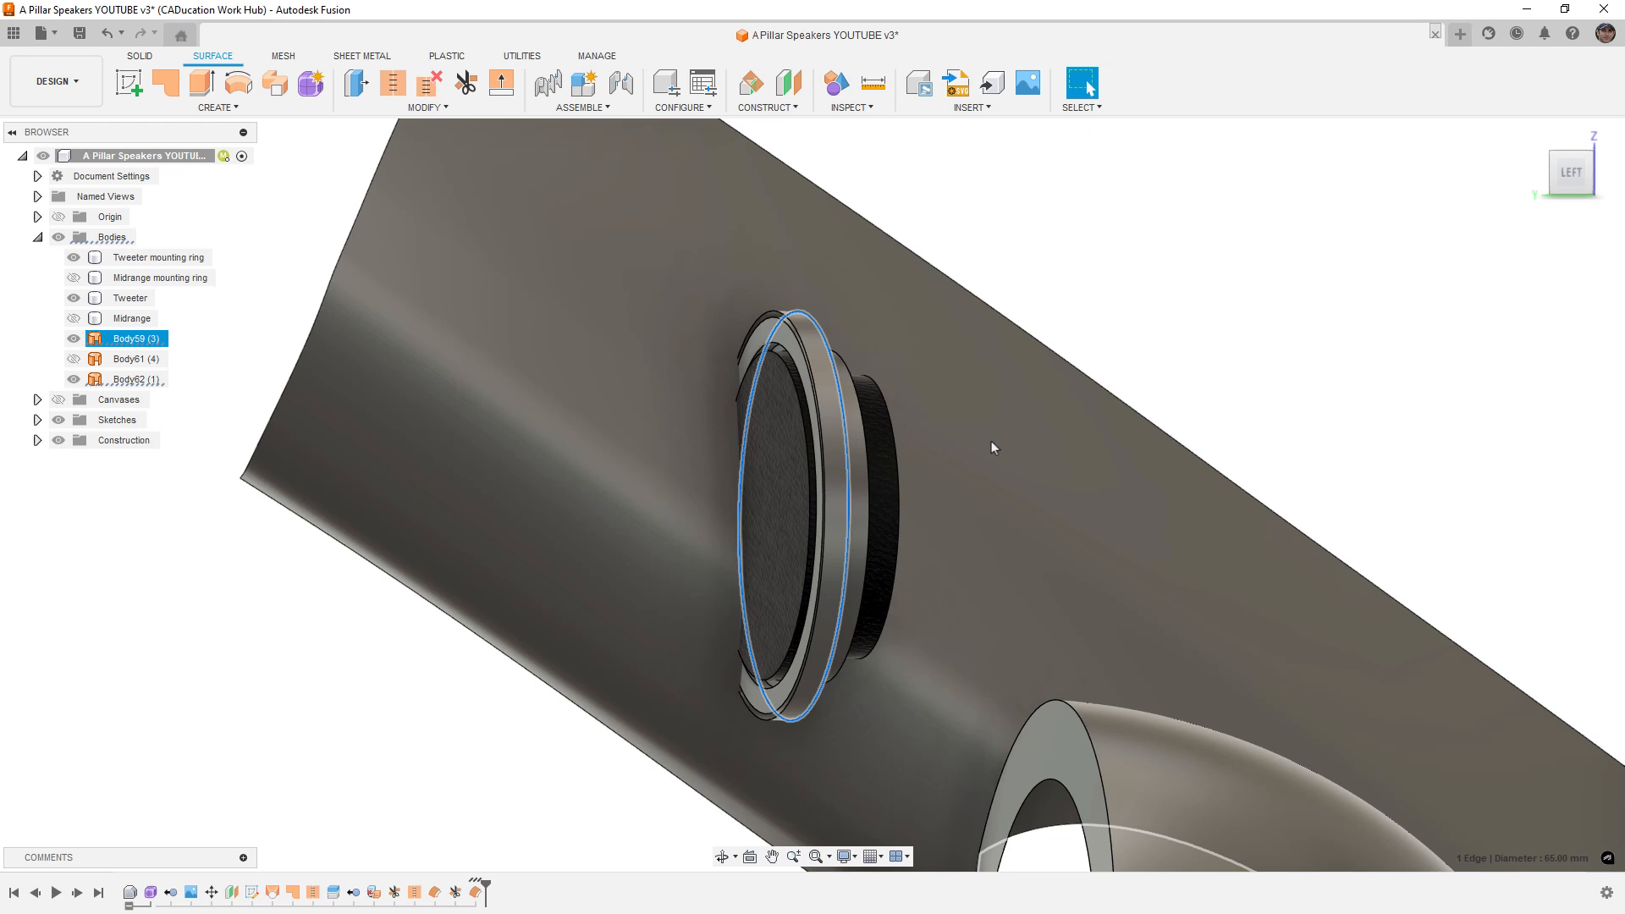
{"action": "middle_click_drag", "start_coordinate": [992, 439], "coordinate": [827, 447], "text": "shift"}
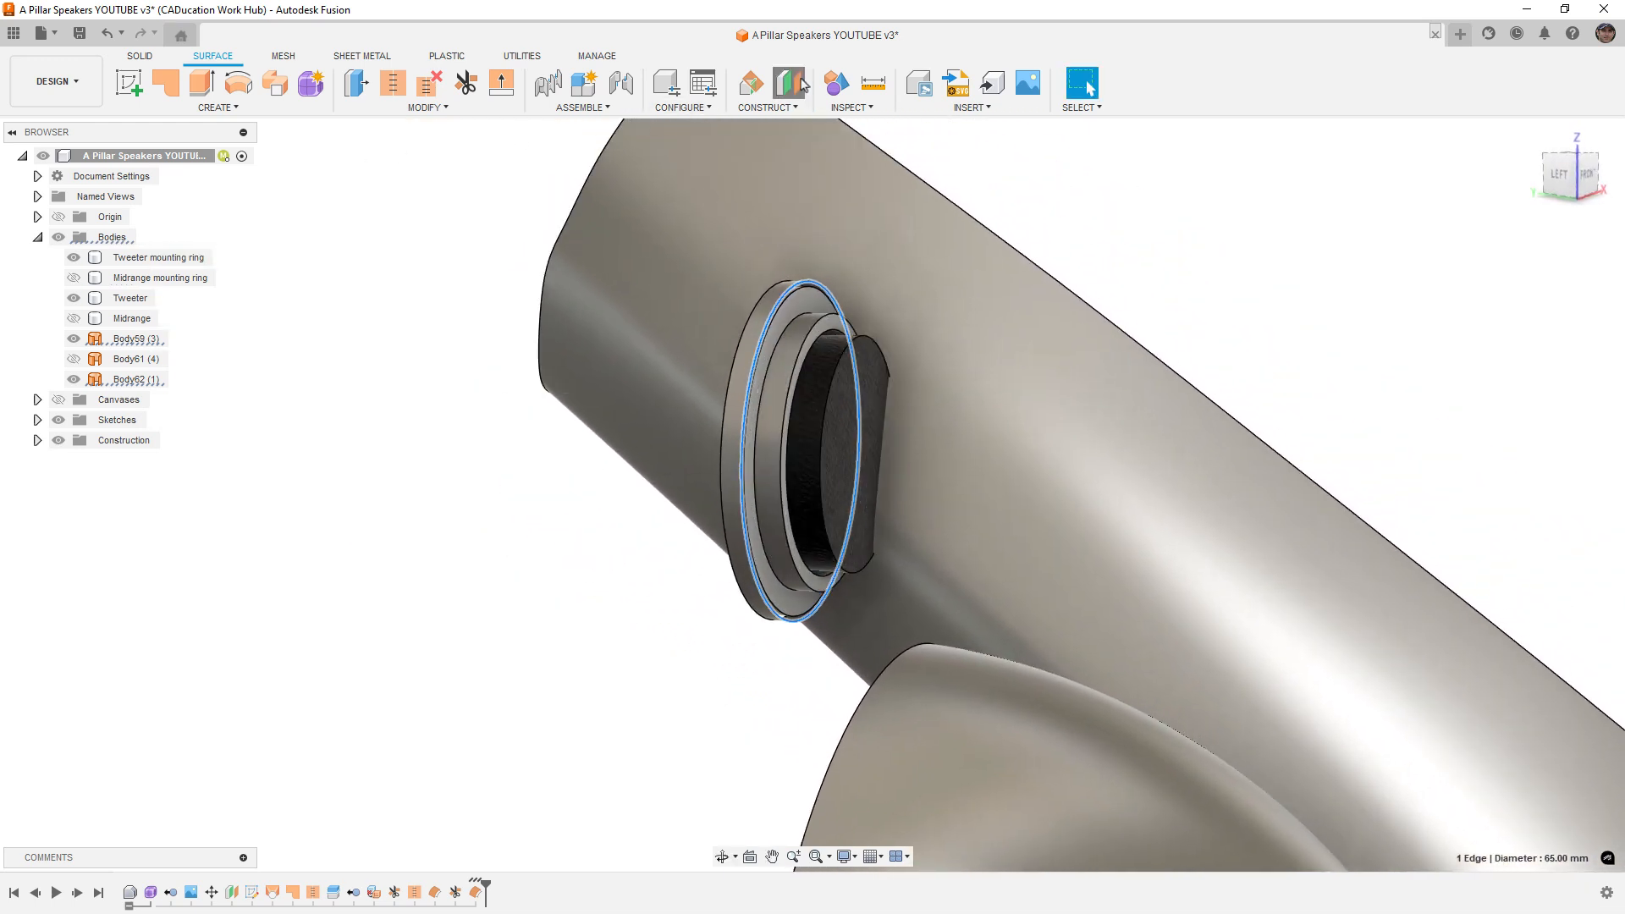
{"action": "left_click", "coordinate": [787, 82]}
{"action": "left_click", "coordinate": [863, 381]}
{"action": "left_click_drag", "start_coordinate": [880, 453], "coordinate": [1055, 464]}
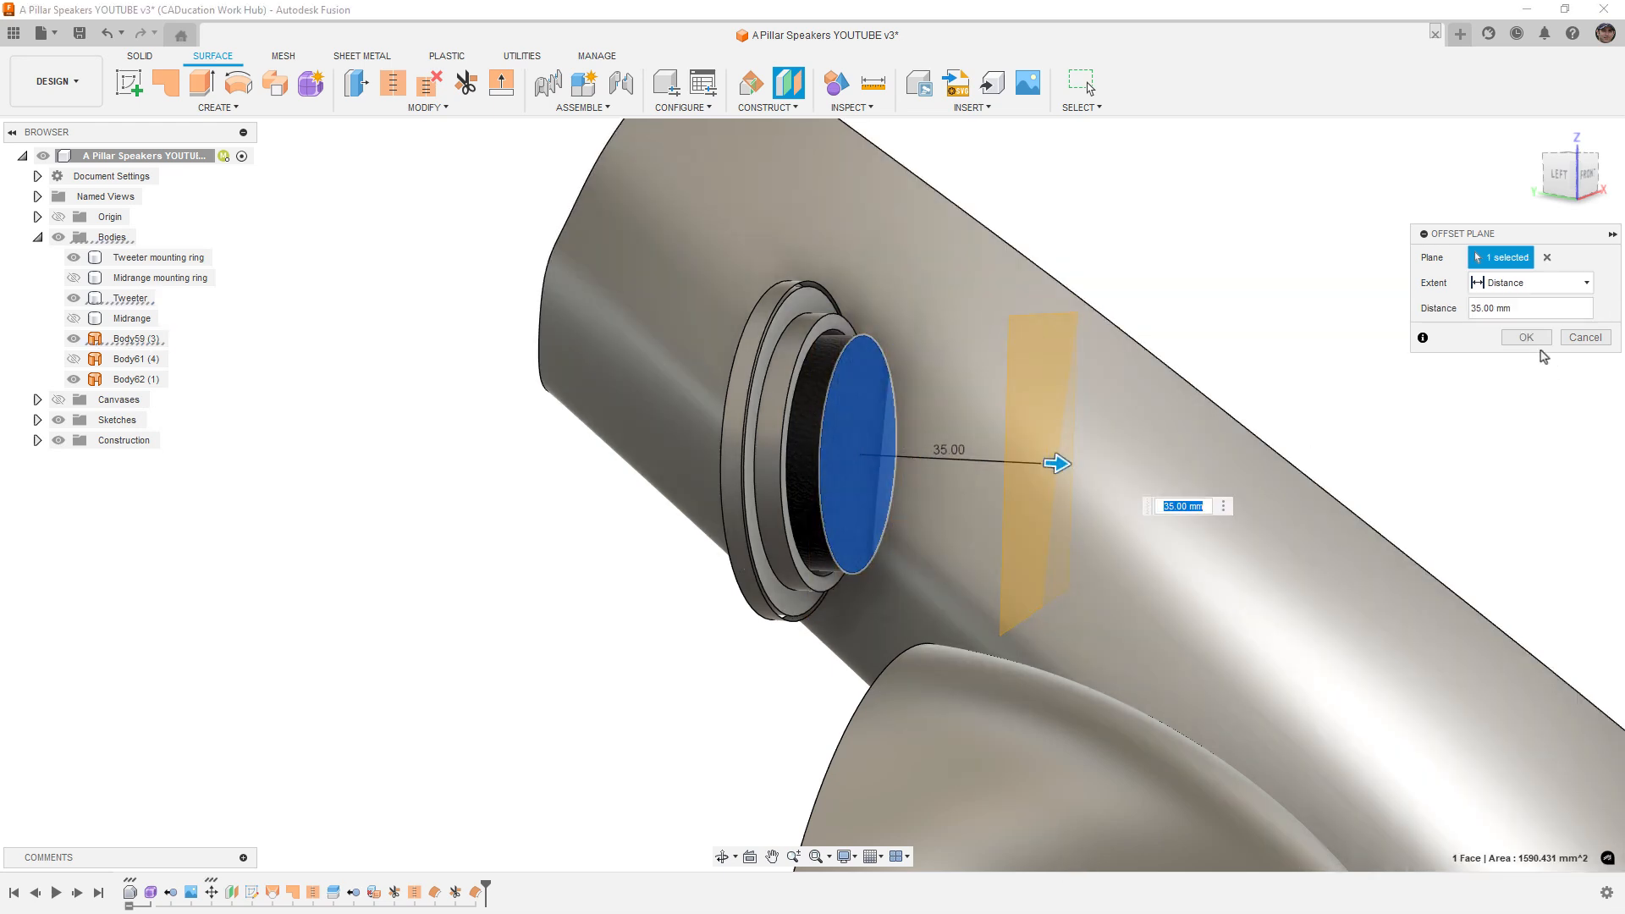
{"action": "left_click", "coordinate": [1532, 339]}
Step: Sketch a single point near the tweeter's centre on the plane behind the tweeter and finish the sketch
{"action": "right_click", "coordinate": [1034, 409]}
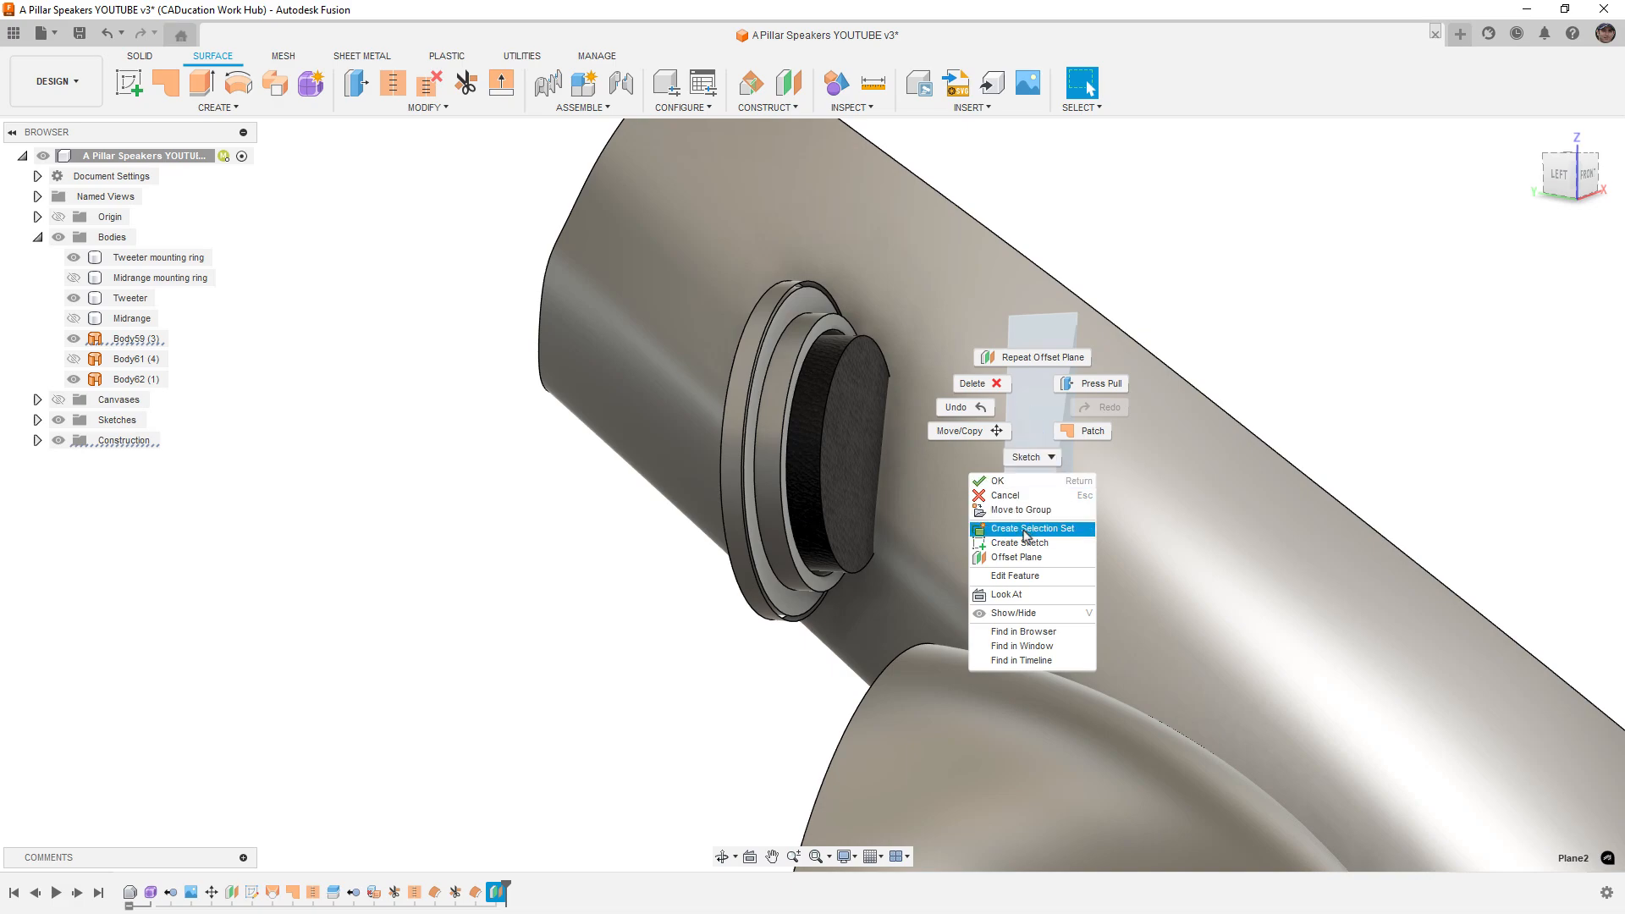
{"action": "left_click", "coordinate": [1024, 543]}
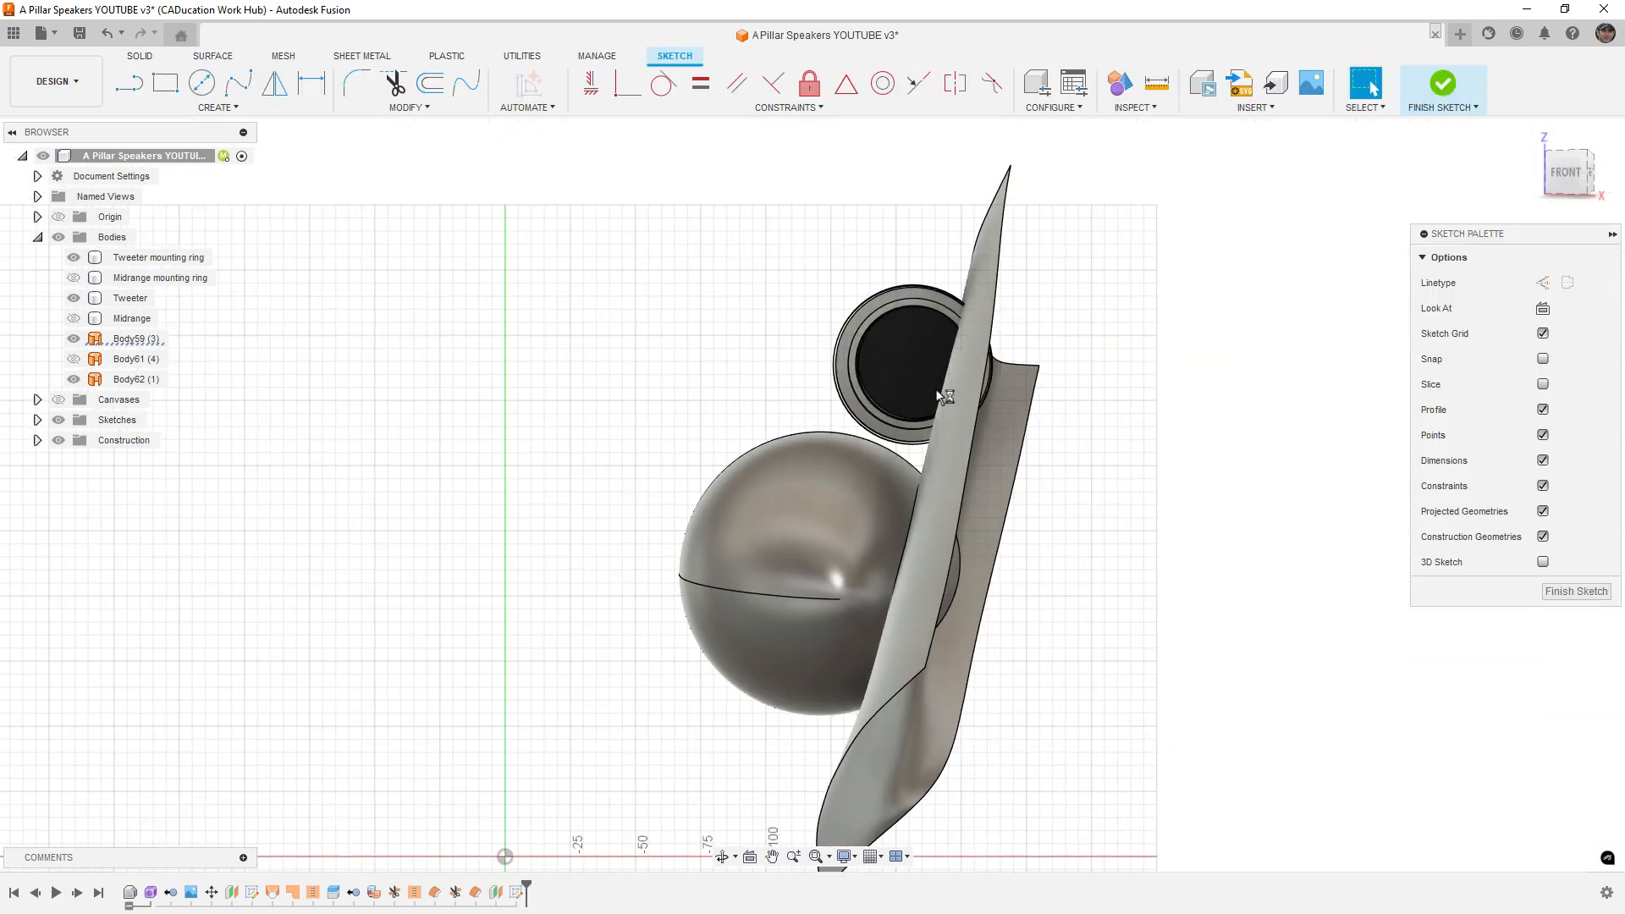
{"action": "left_click", "coordinate": [218, 108]}
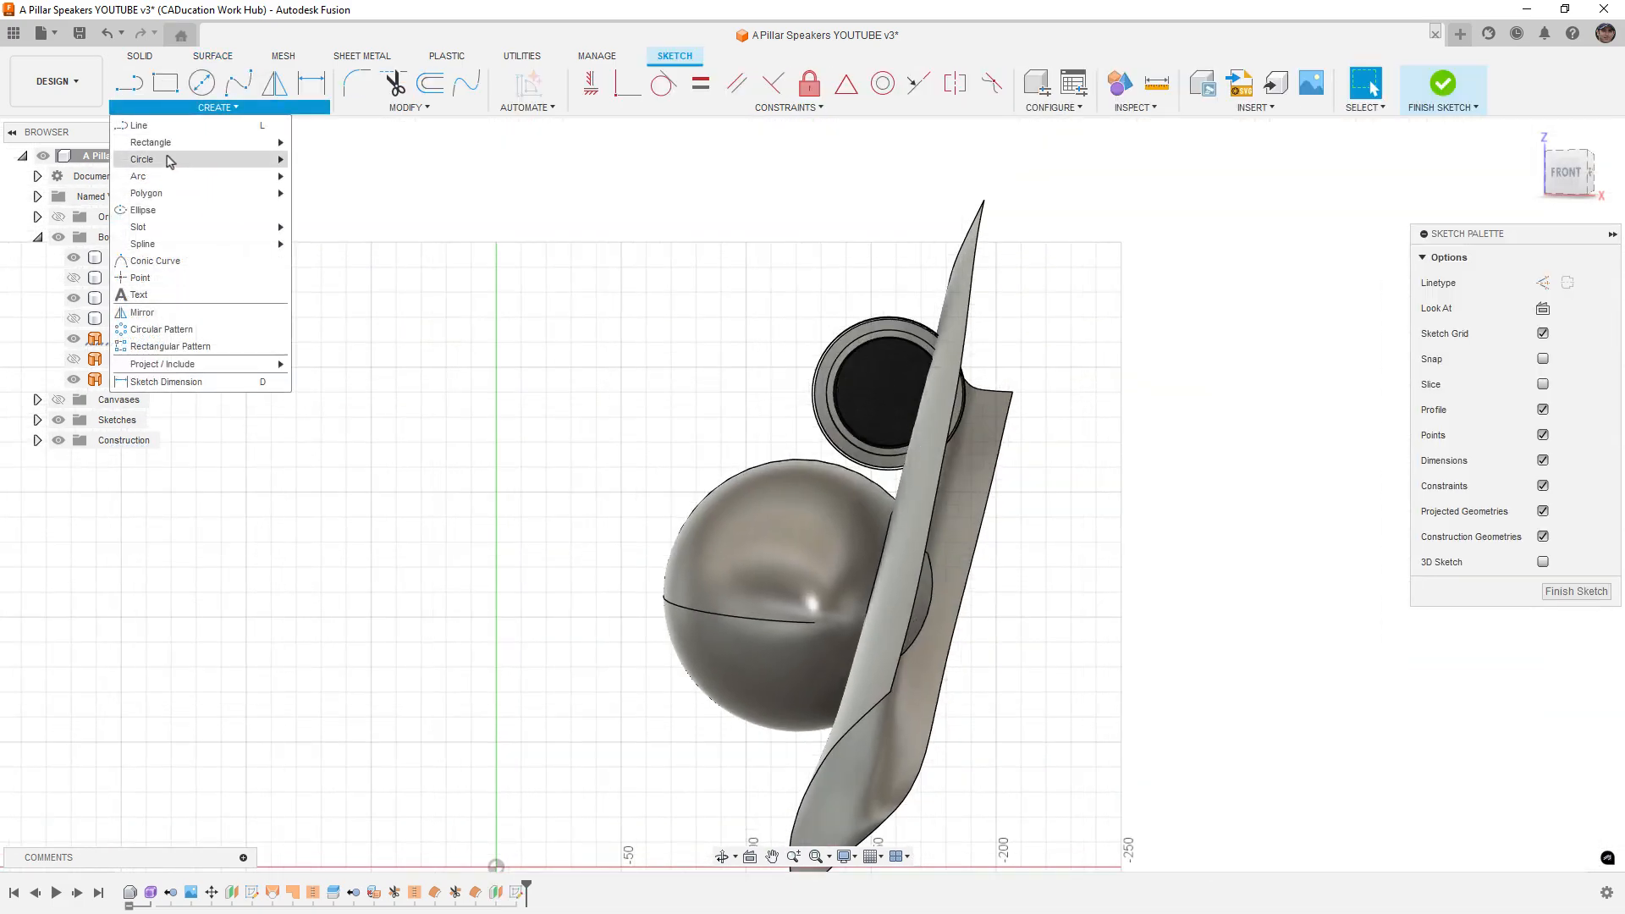
{"action": "left_click", "coordinate": [140, 278]}
{"action": "left_click", "coordinate": [902, 392]}
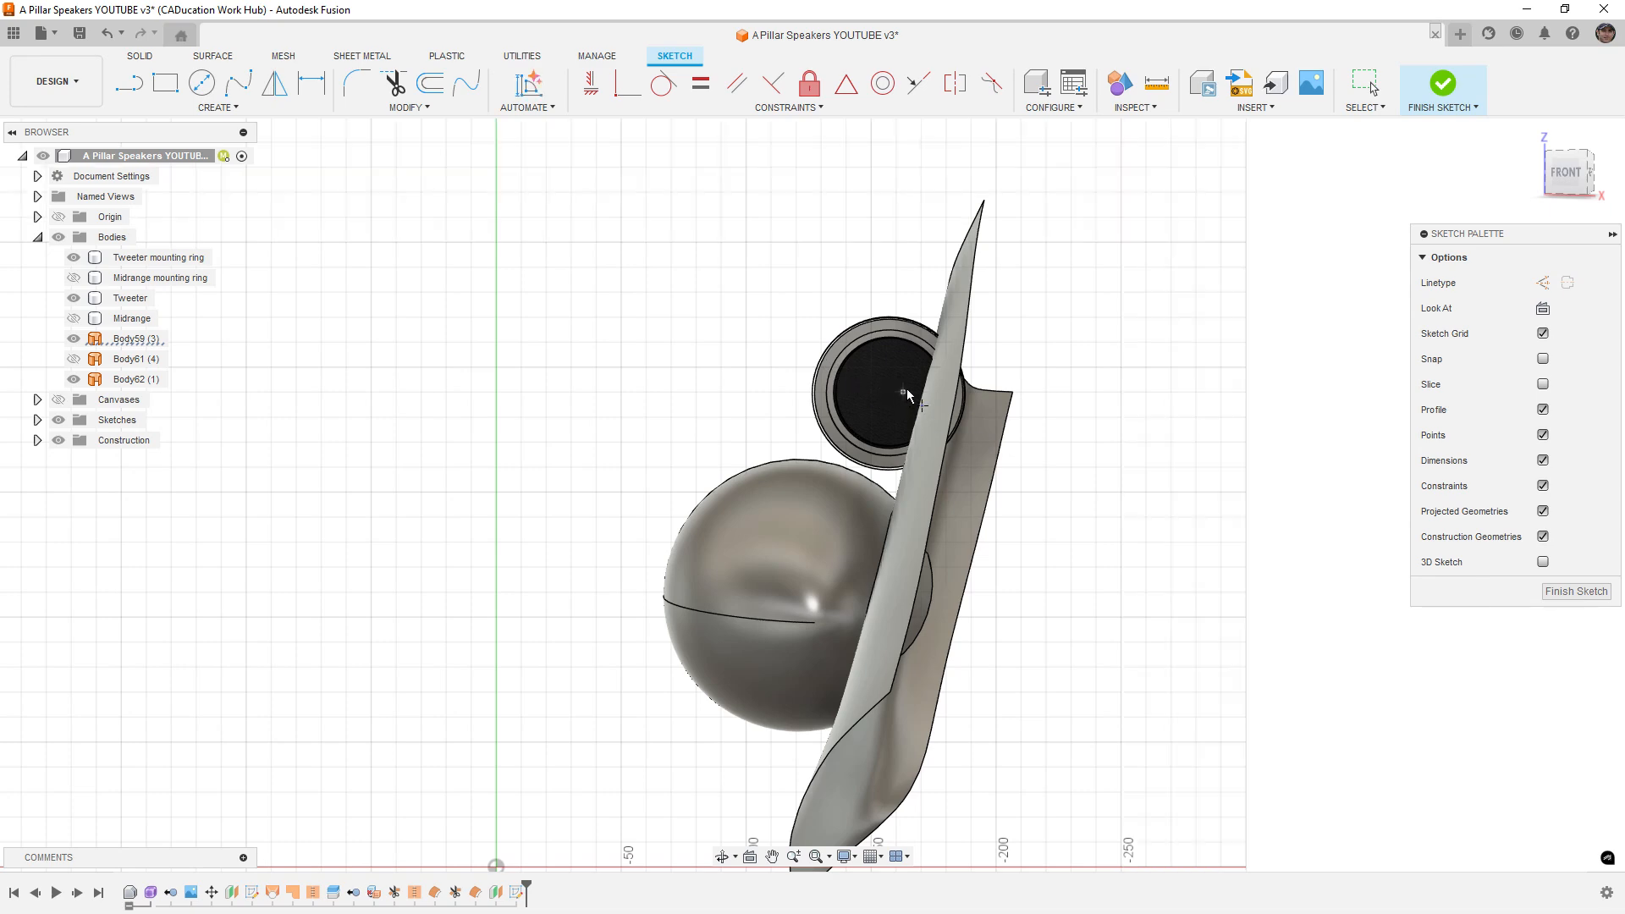
{"action": "left_click", "coordinate": [1445, 85]}
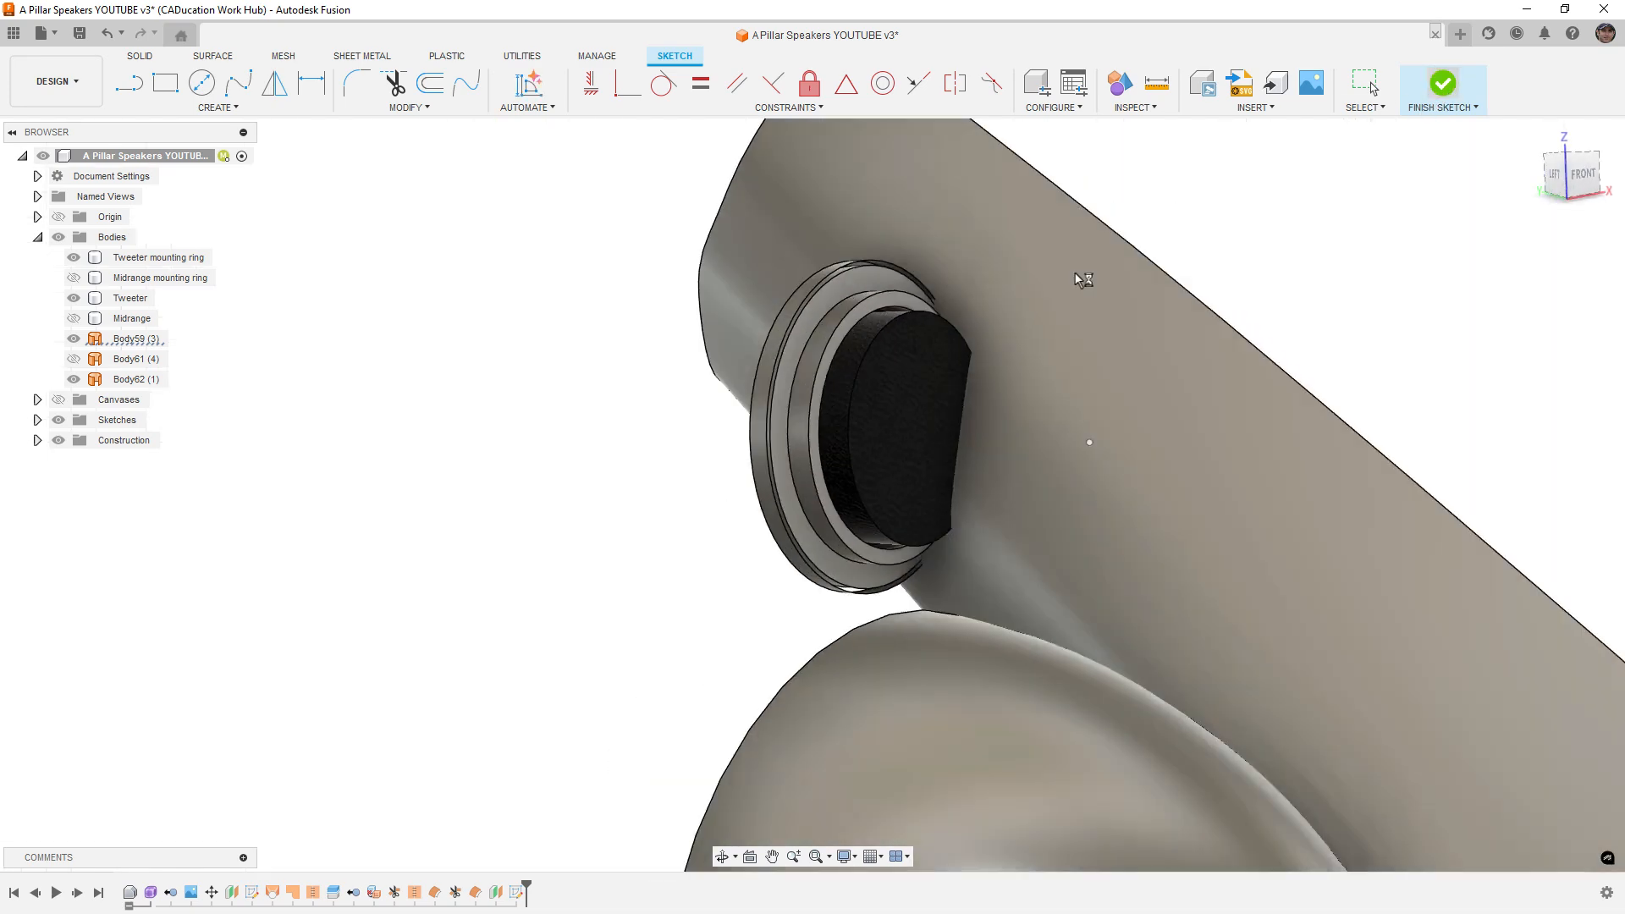
Step: Loft from the offset ring surface's rear edge to the sketch point, with Tangent (G1) at the edge and Point Tangent at the tip
{"action": "left_click", "coordinate": [311, 108]}
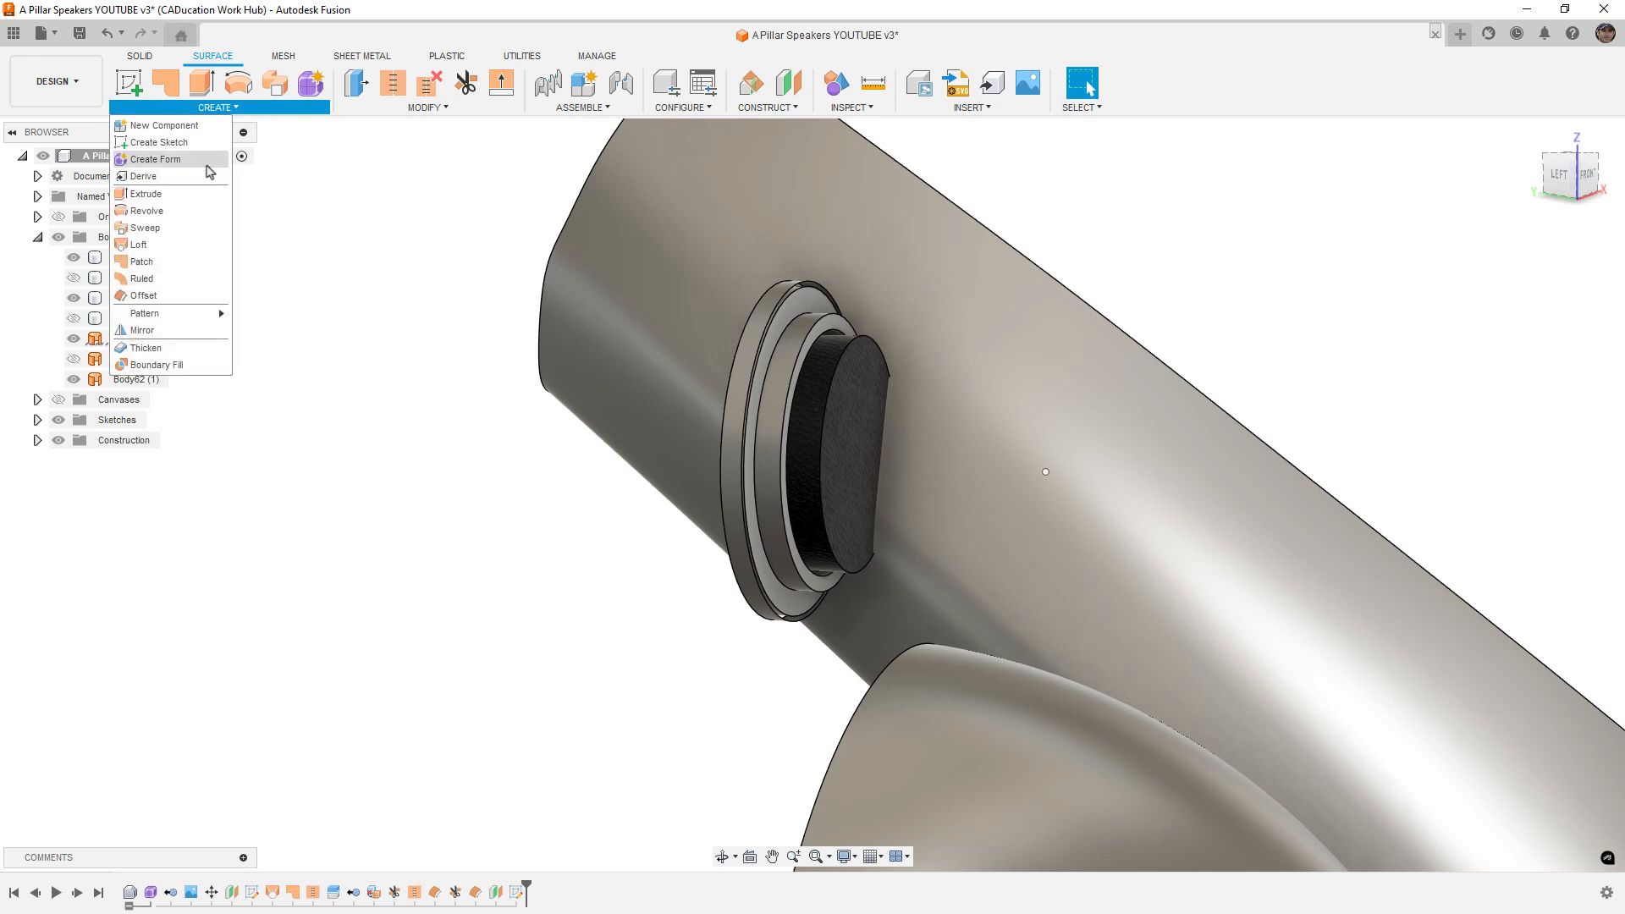
{"action": "left_click", "coordinate": [161, 247]}
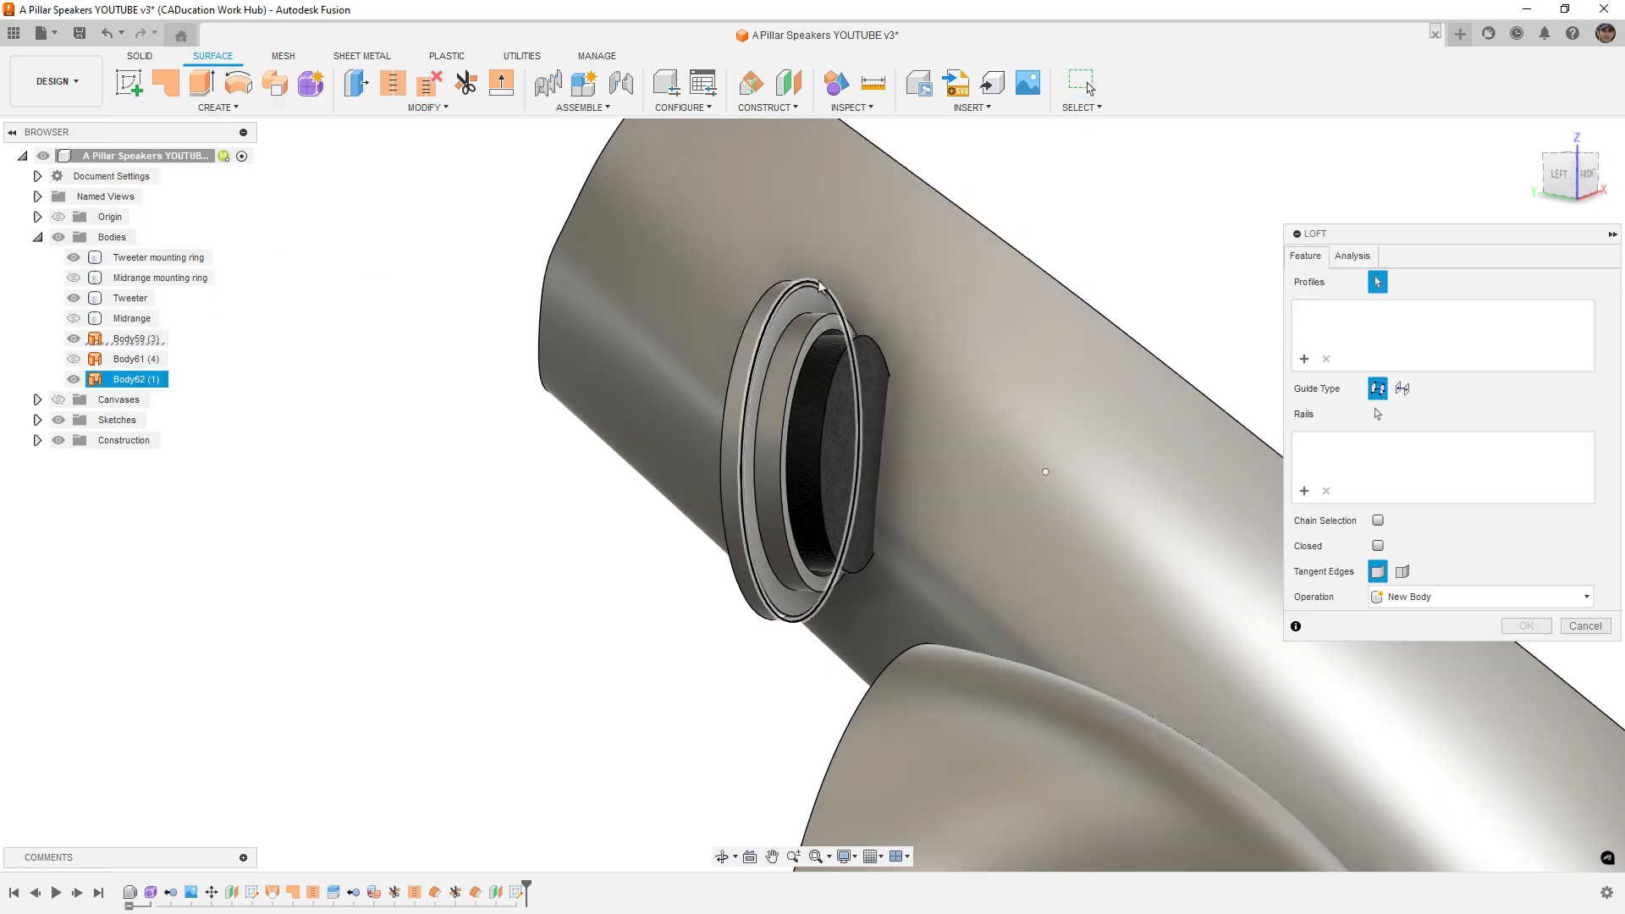
{"action": "left_click", "coordinate": [825, 284]}
{"action": "left_click", "coordinate": [1045, 471]}
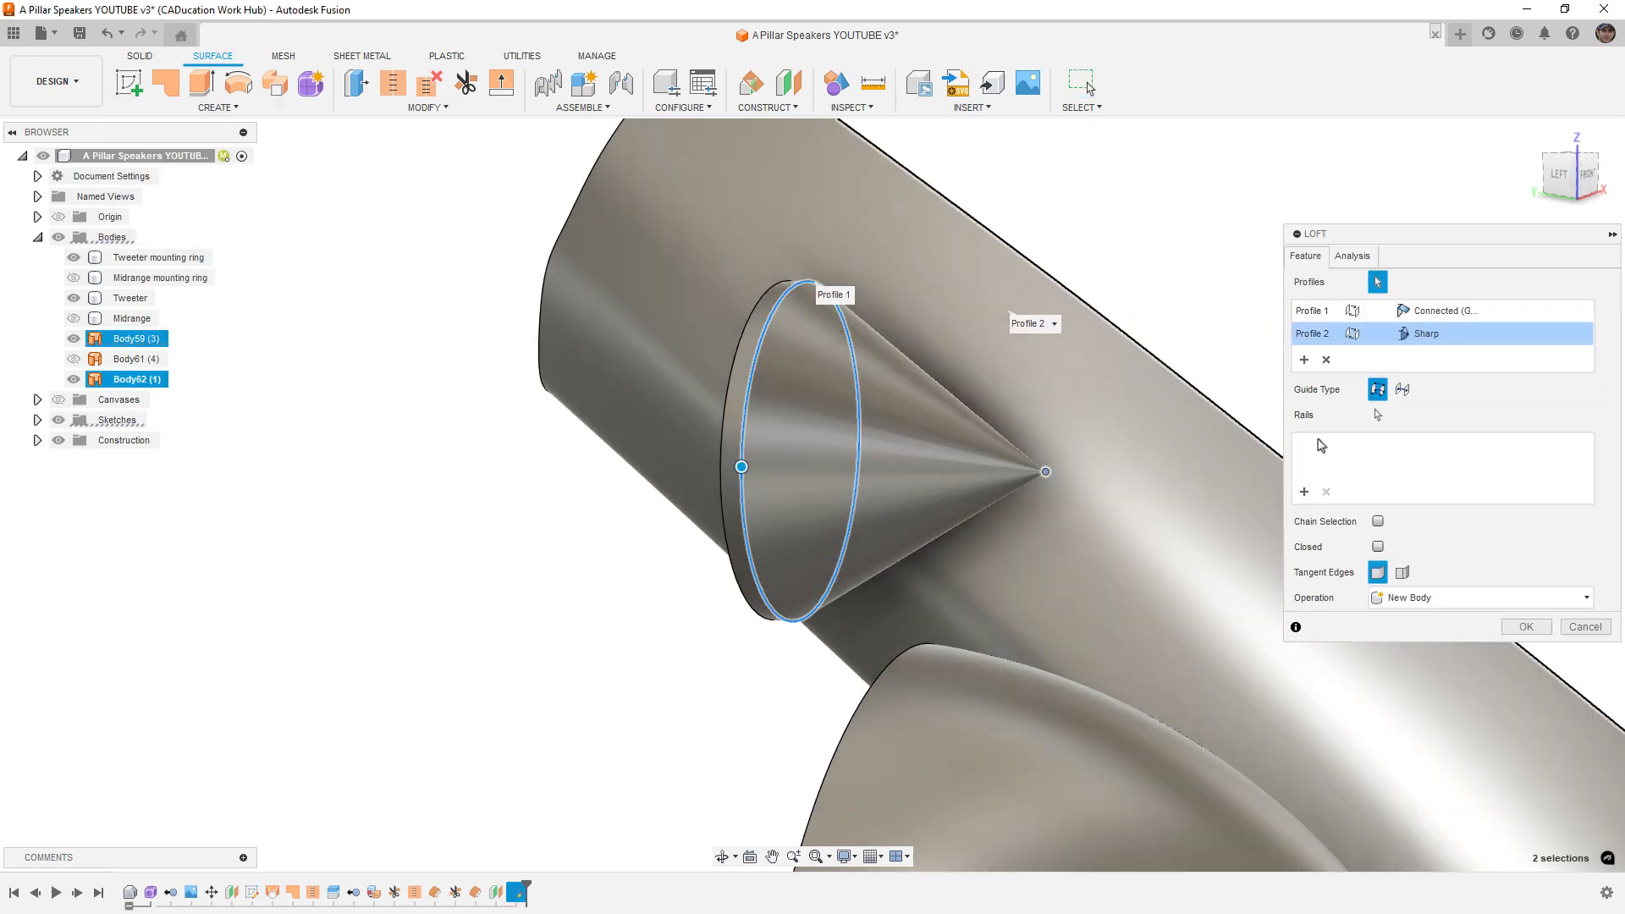
{"action": "left_click", "coordinate": [1428, 333]}
{"action": "left_click", "coordinate": [1437, 377]}
{"action": "left_click", "coordinate": [1440, 315]}
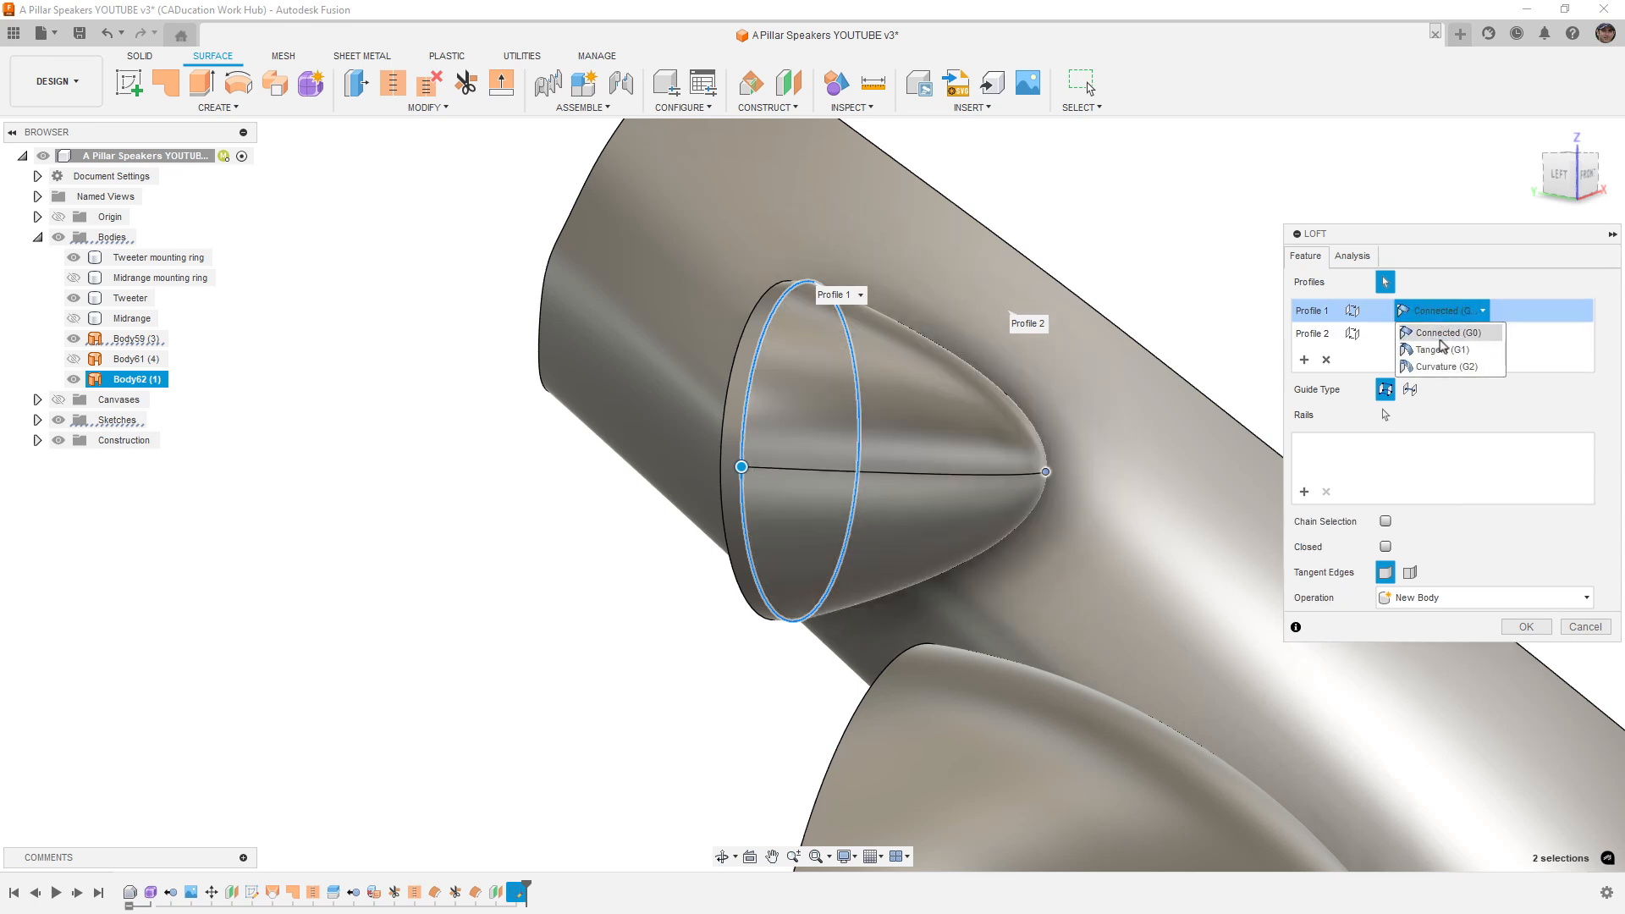
{"action": "left_click", "coordinate": [1441, 350]}
Step: Compare tangency weights of 1.50 and 2.00 at the loft's ring edge, keep 1.50 and create the loft as a new body
{"action": "middle_click_drag", "start_coordinate": [1059, 509], "coordinate": [1070, 511], "text": "shift"}
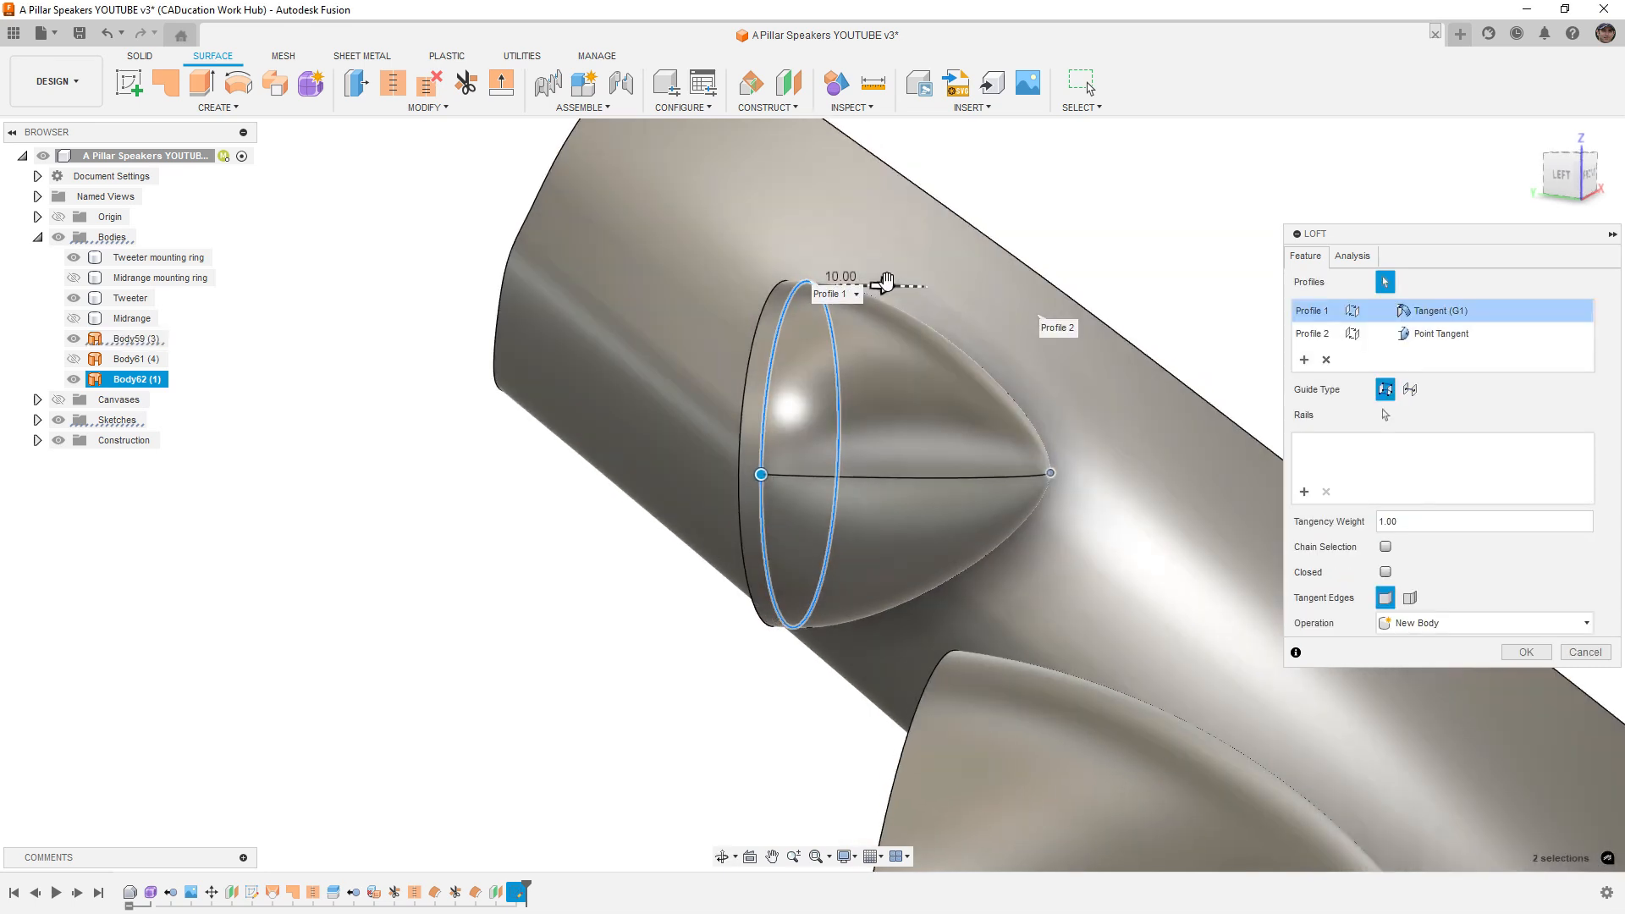
{"action": "left_click_drag", "start_coordinate": [901, 285], "coordinate": [923, 286]}
{"action": "scroll", "coordinate": [1037, 474], "scroll_direction": "down", "scroll_amount": 2}
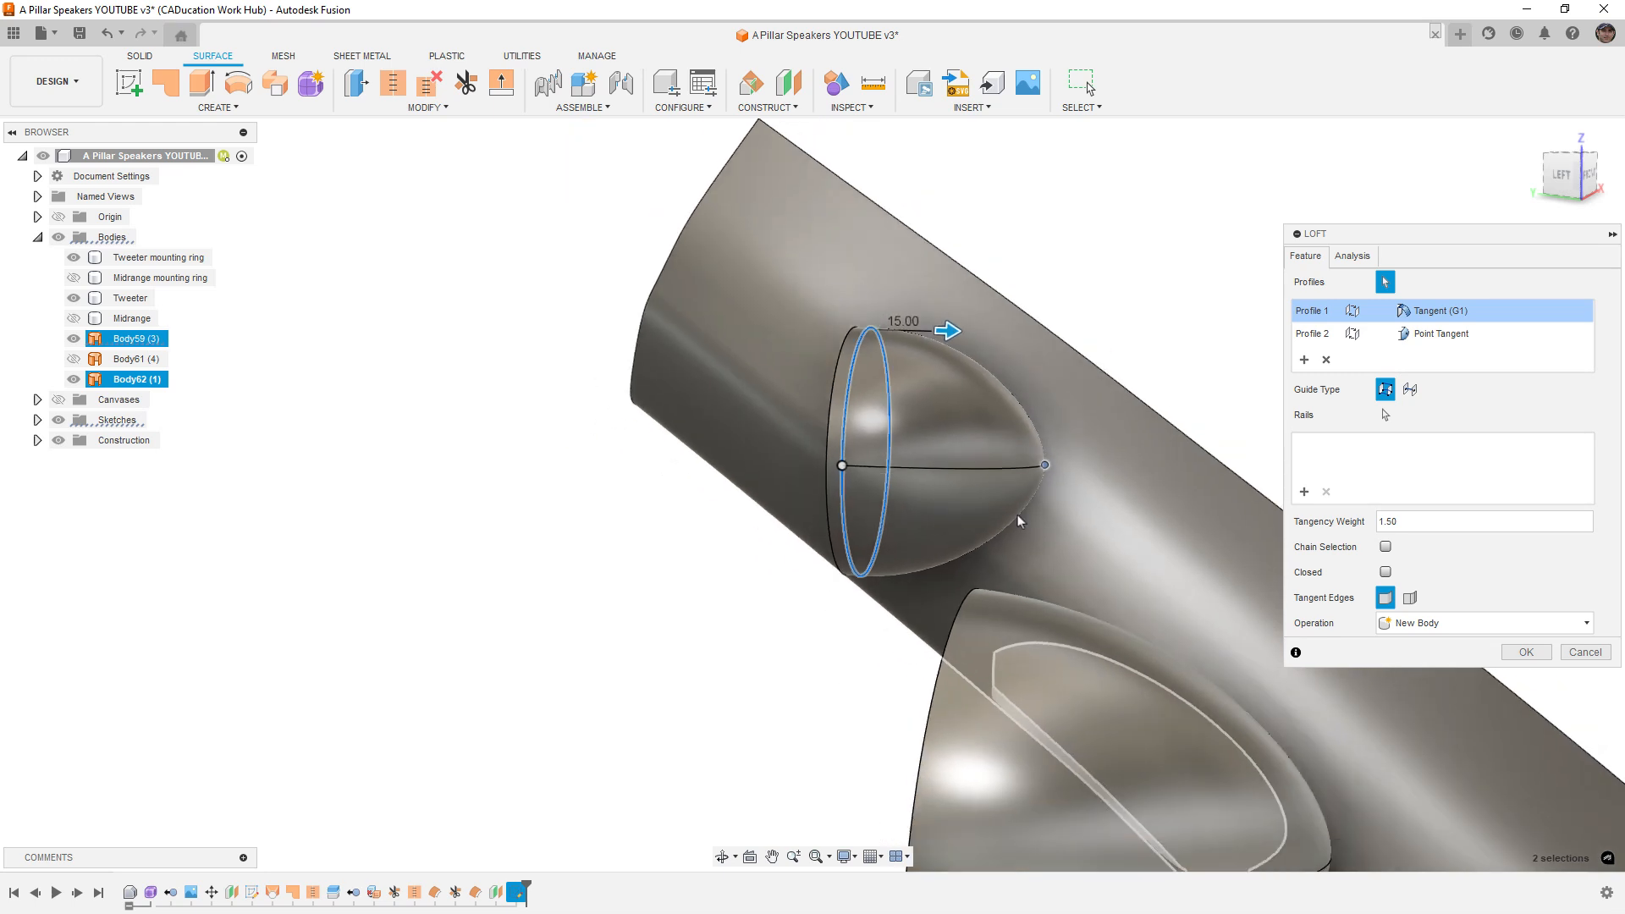
{"action": "middle_click_drag", "start_coordinate": [1019, 519], "coordinate": [1033, 521], "text": "shift"}
{"action": "scroll", "coordinate": [967, 374], "scroll_direction": "up", "scroll_amount": 2}
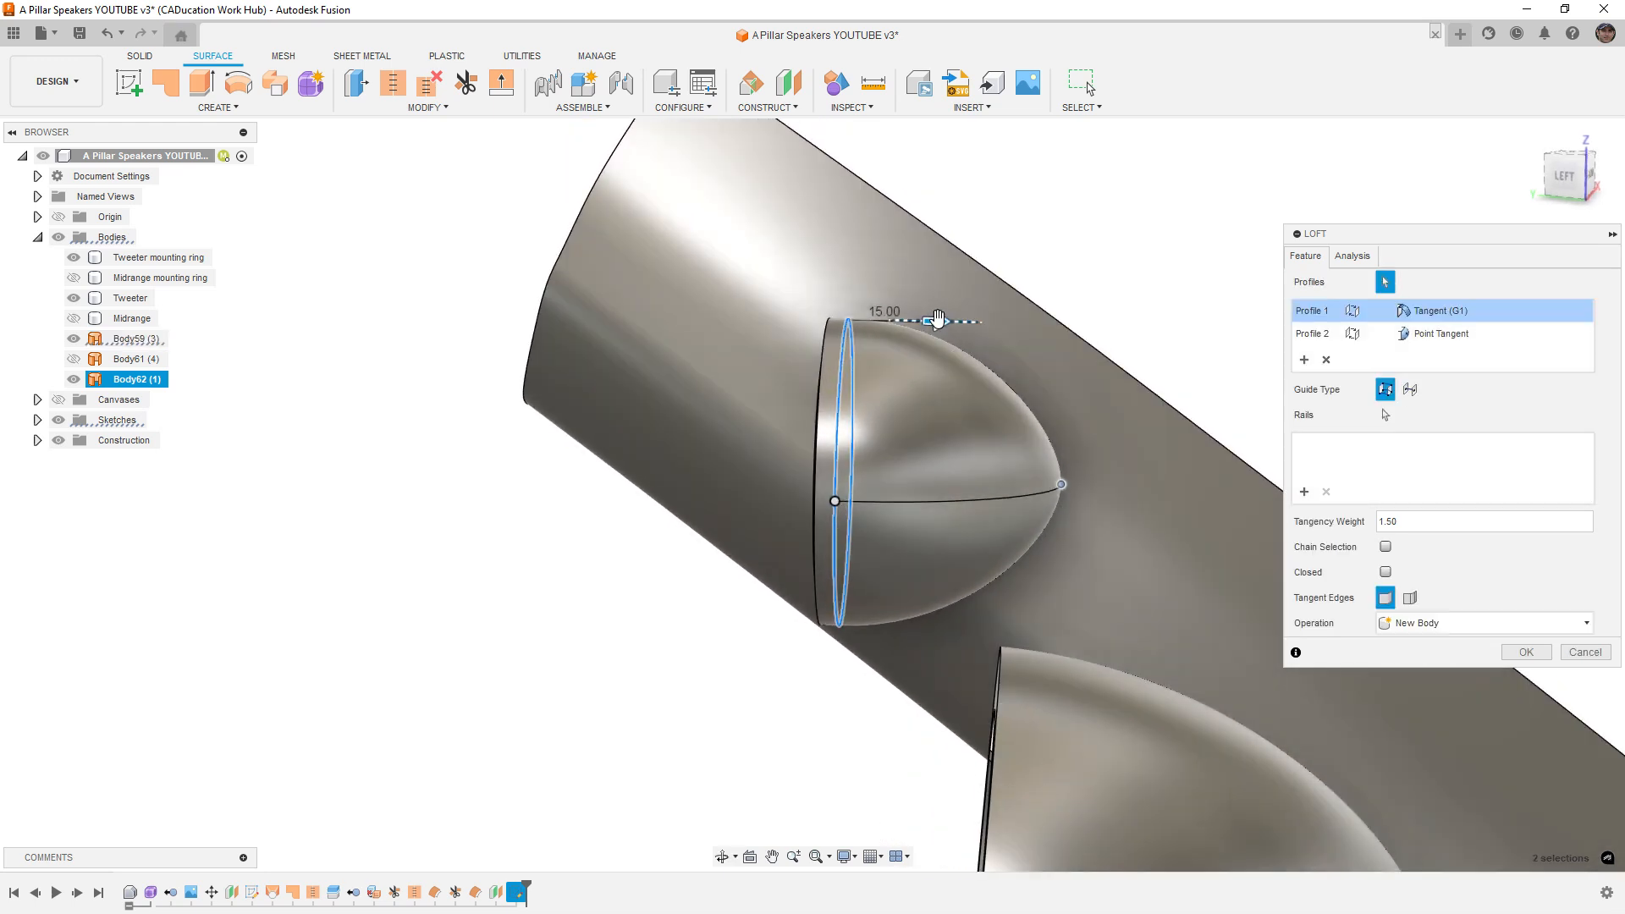
{"action": "left_click_drag", "start_coordinate": [951, 323], "coordinate": [955, 322]}
{"action": "scroll", "coordinate": [923, 397], "scroll_direction": "down", "scroll_amount": 5}
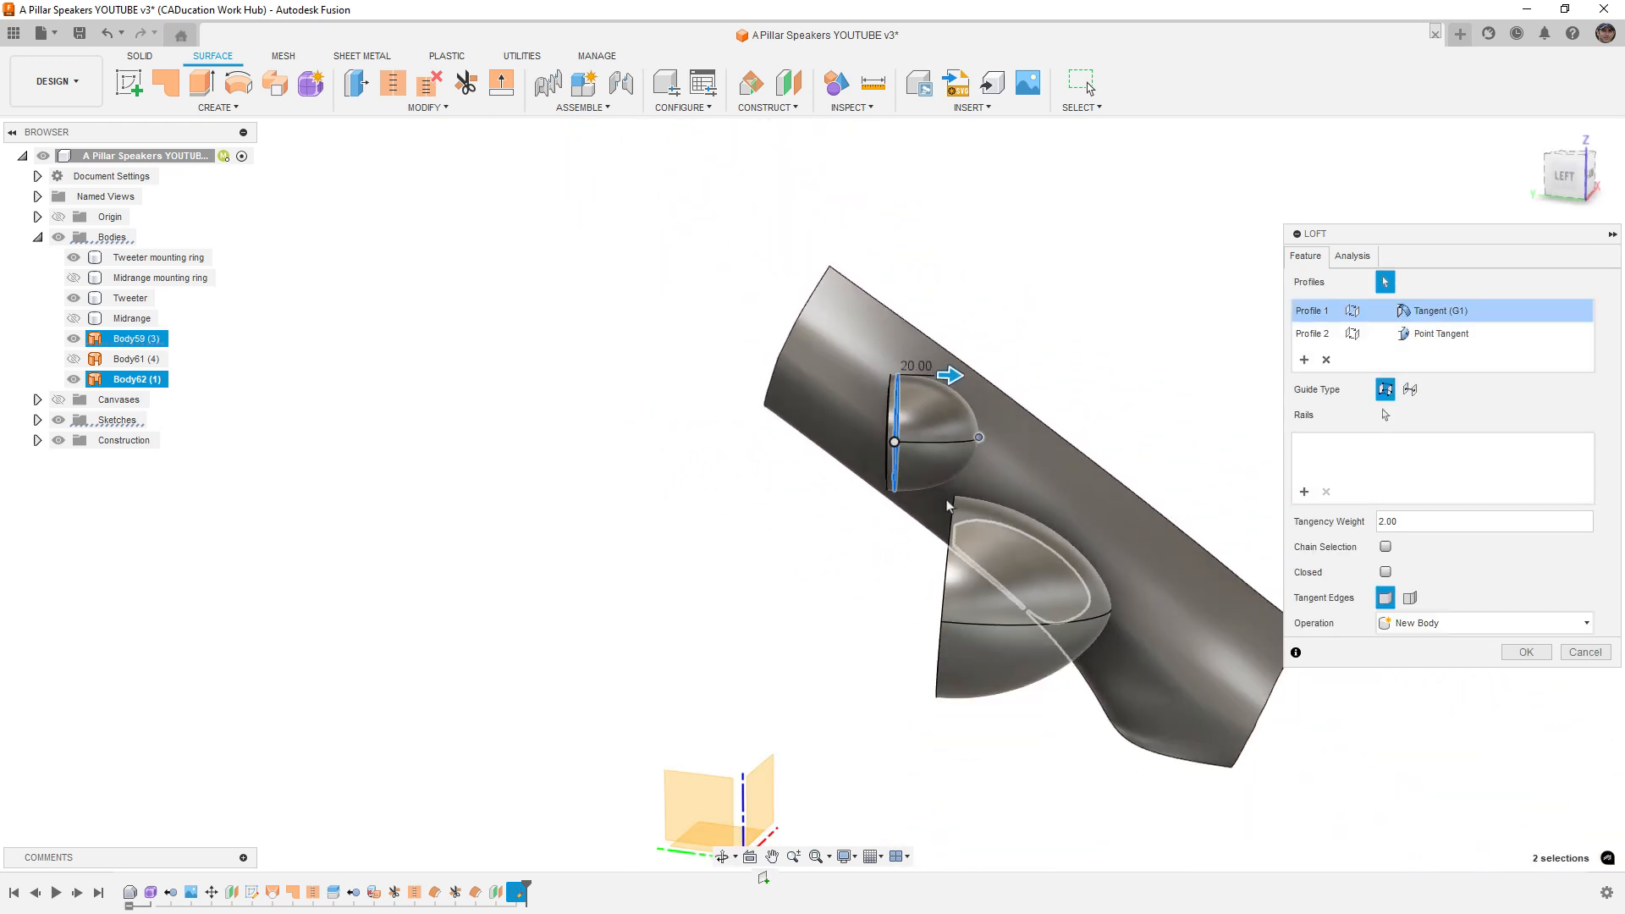
{"action": "mouse_move", "coordinate": [984, 552]}
{"action": "middle_mouse_down", "text": "shift"}
{"action": "mouse_move", "coordinate": [962, 525]}
{"action": "mouse_move", "coordinate": [971, 534]}
{"action": "middle_mouse_up", "text": "shift"}
{"action": "scroll", "coordinate": [943, 415], "scroll_direction": "up", "scroll_amount": 6}
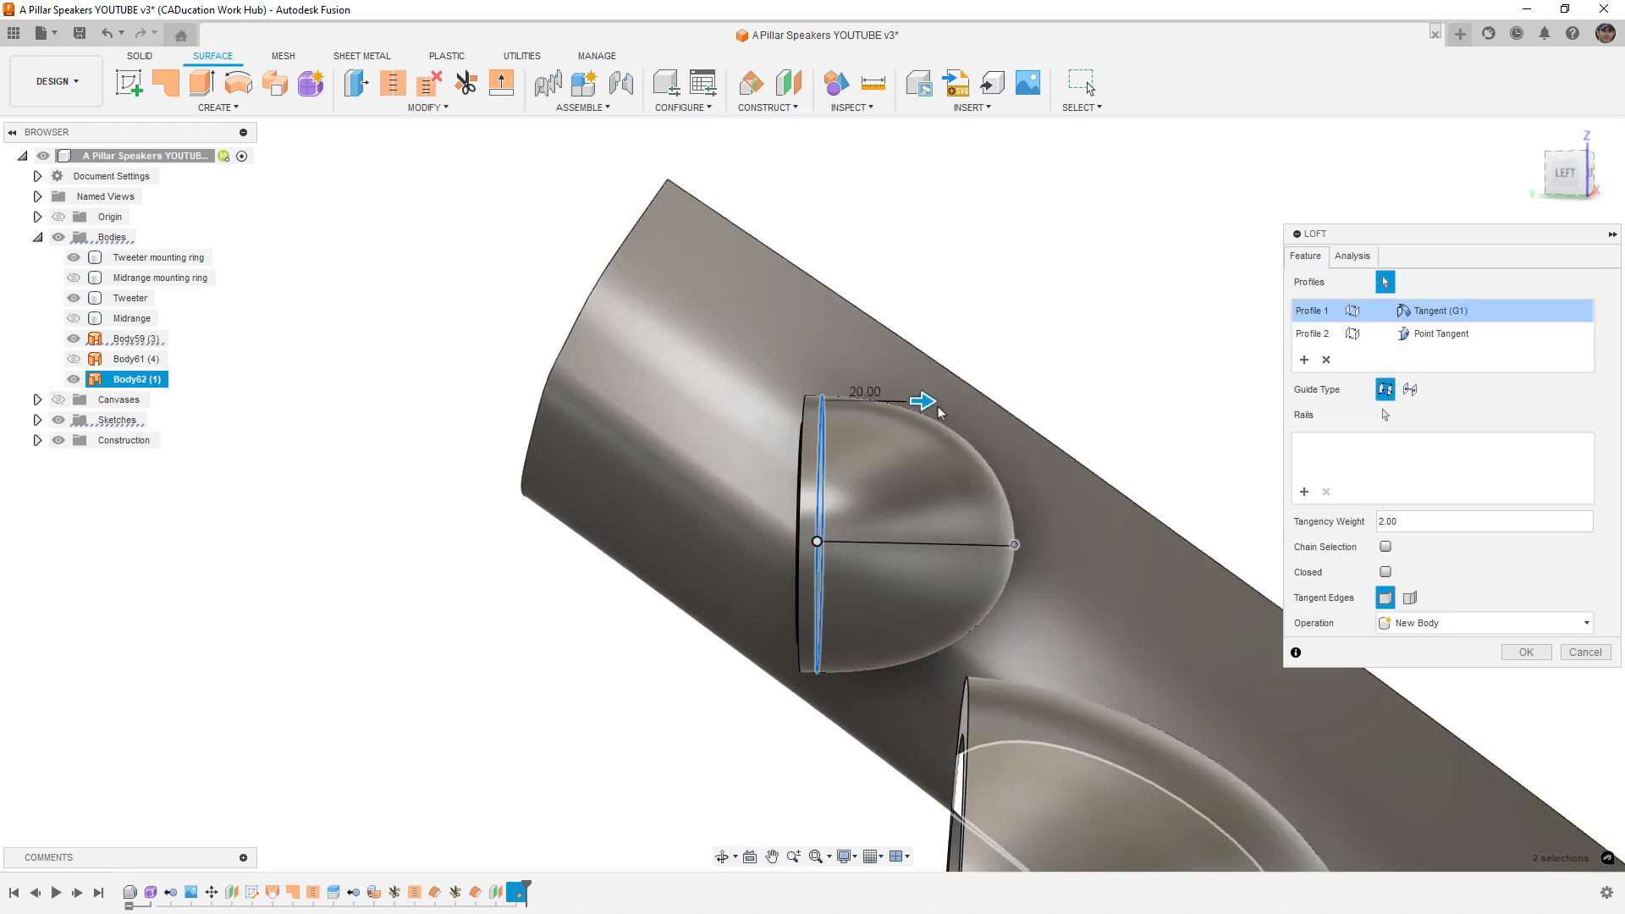
{"action": "left_click_drag", "start_coordinate": [917, 400], "coordinate": [905, 401]}
{"action": "scroll", "coordinate": [905, 401], "scroll_direction": "down", "scroll_amount": 4}
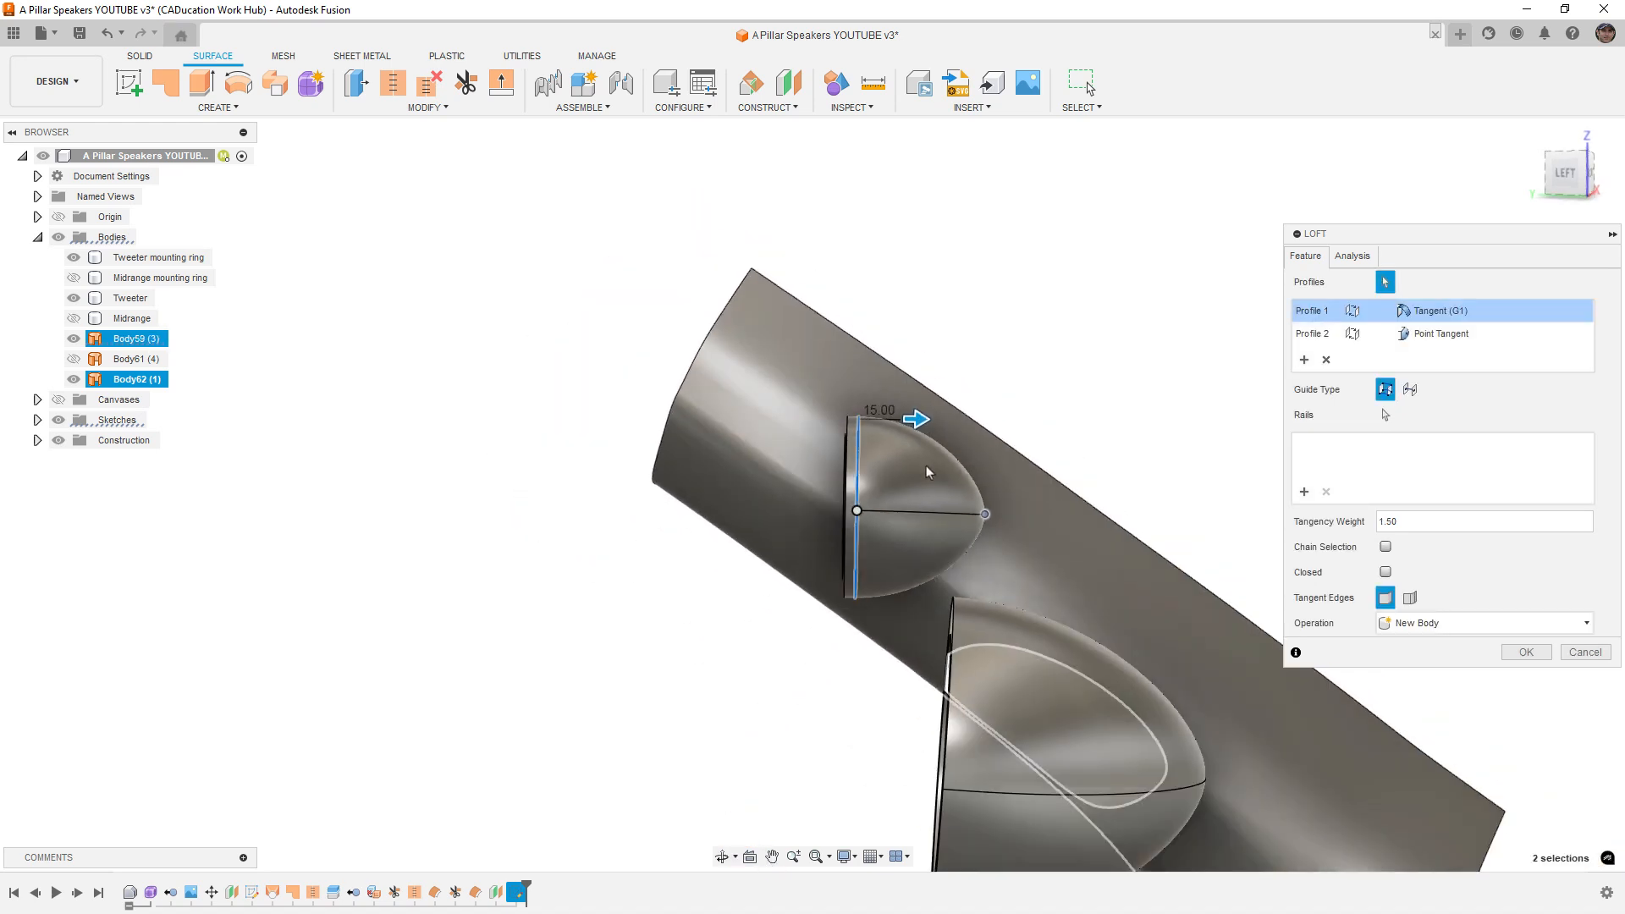
{"action": "middle_click_drag", "start_coordinate": [926, 465], "coordinate": [952, 546], "text": "shift"}
{"action": "scroll", "coordinate": [956, 541], "scroll_direction": "up", "scroll_amount": 5}
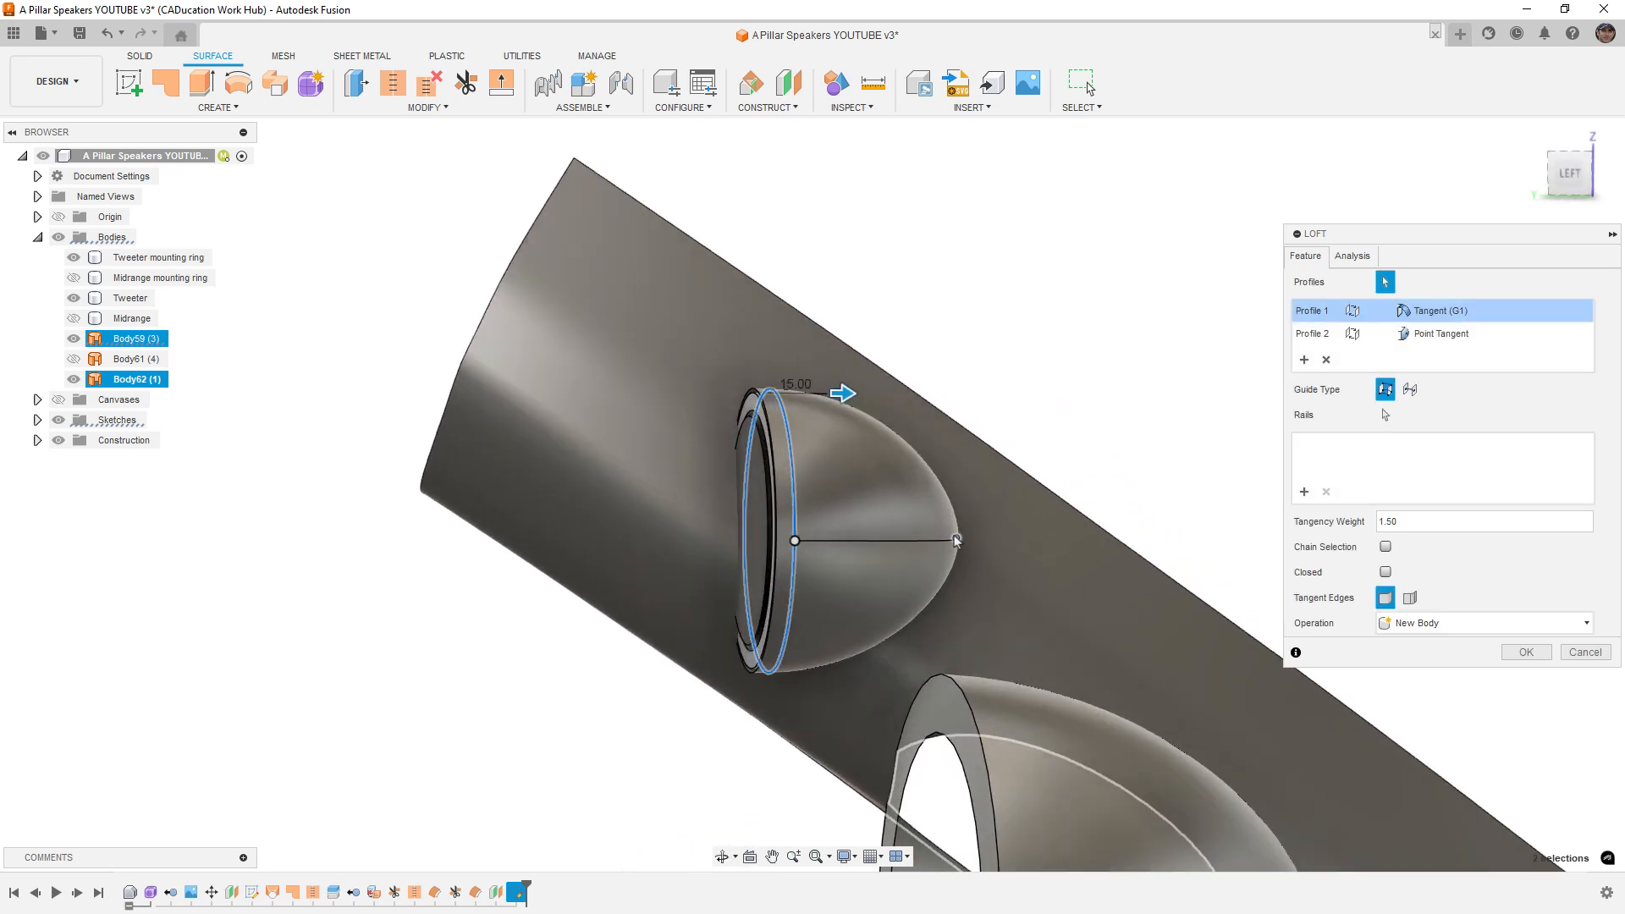
{"action": "left_click", "coordinate": [1526, 651]}
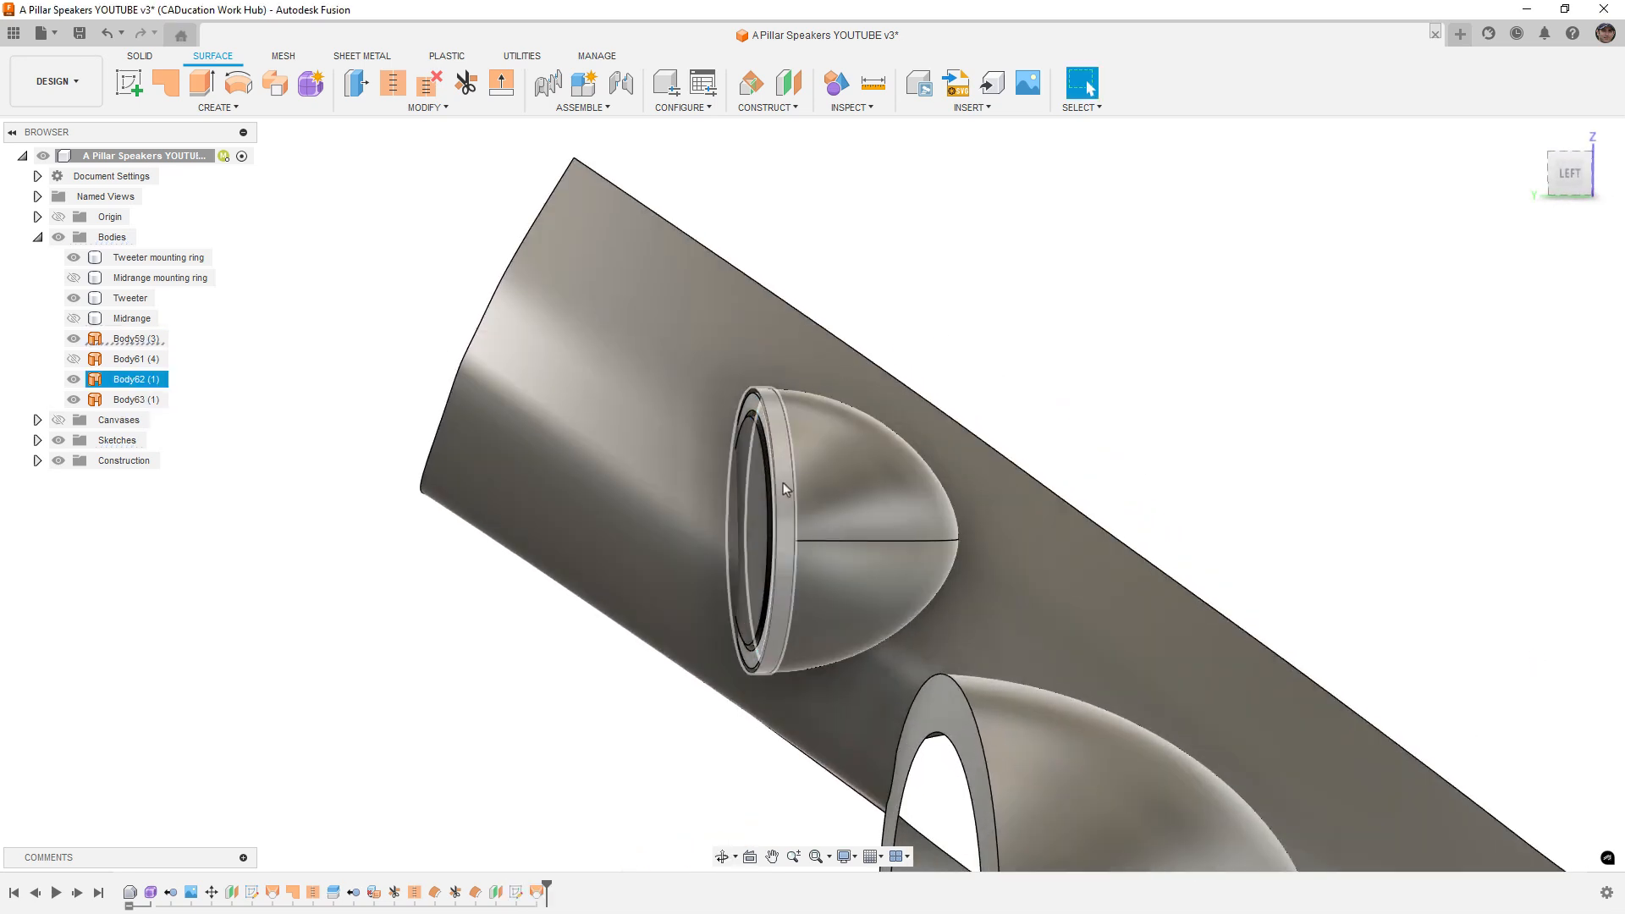
Step: Stitch the tweeter's offset ring surface and the lofted pod surface together with a 0.10 mm tolerance
{"action": "scroll", "coordinate": [784, 480], "scroll_direction": "up", "scroll_amount": 5}
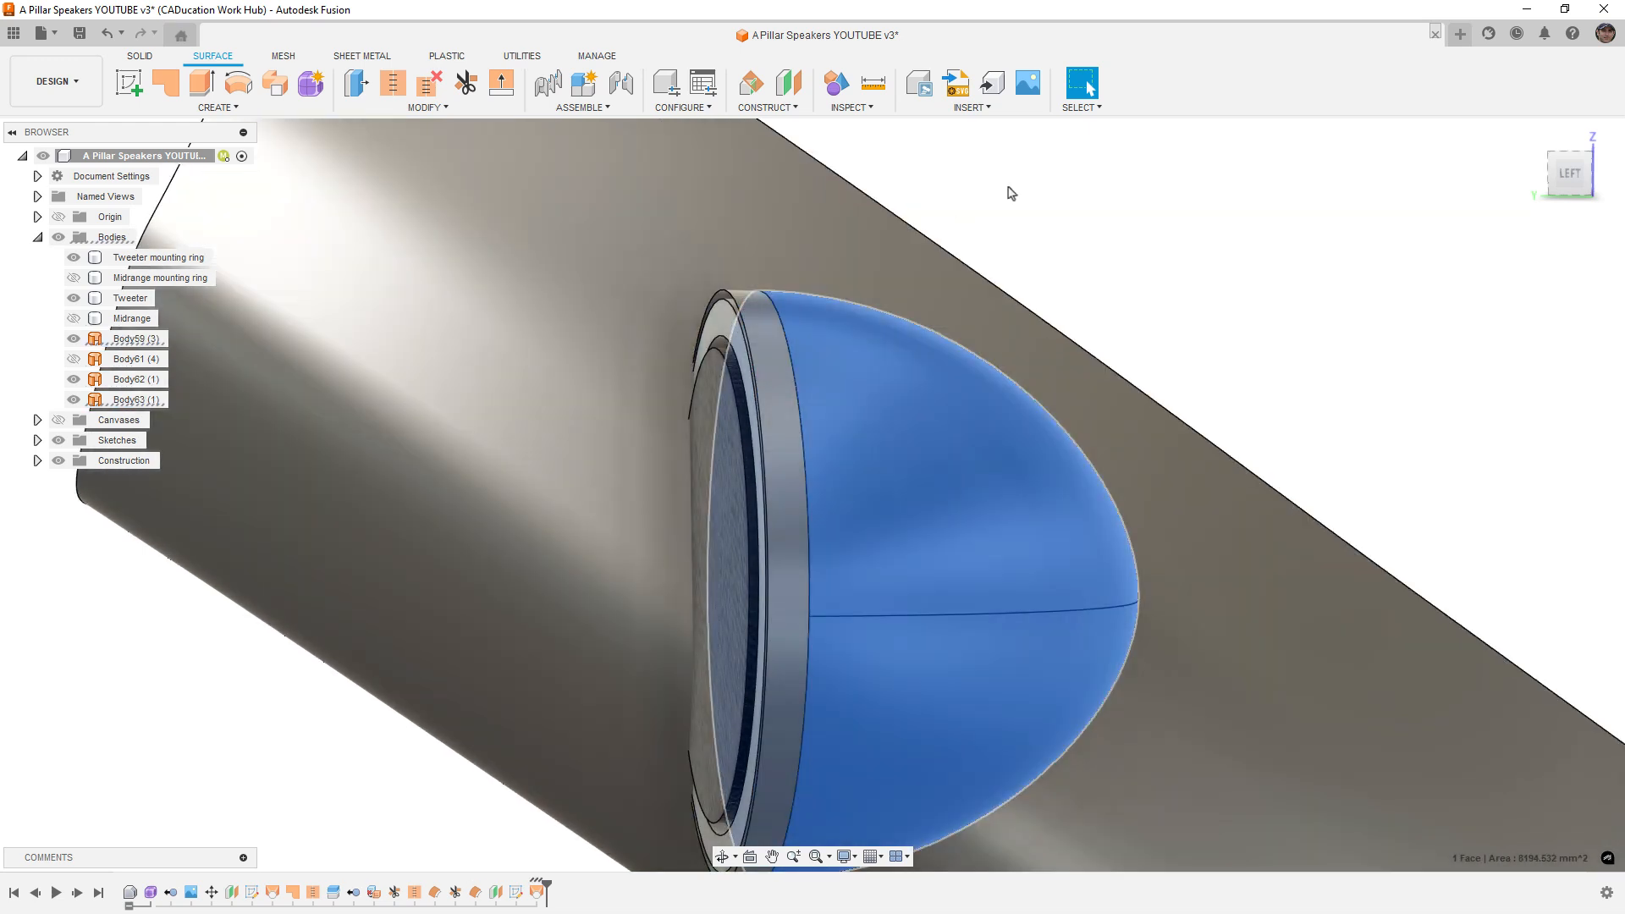
{"action": "left_click", "coordinate": [393, 83]}
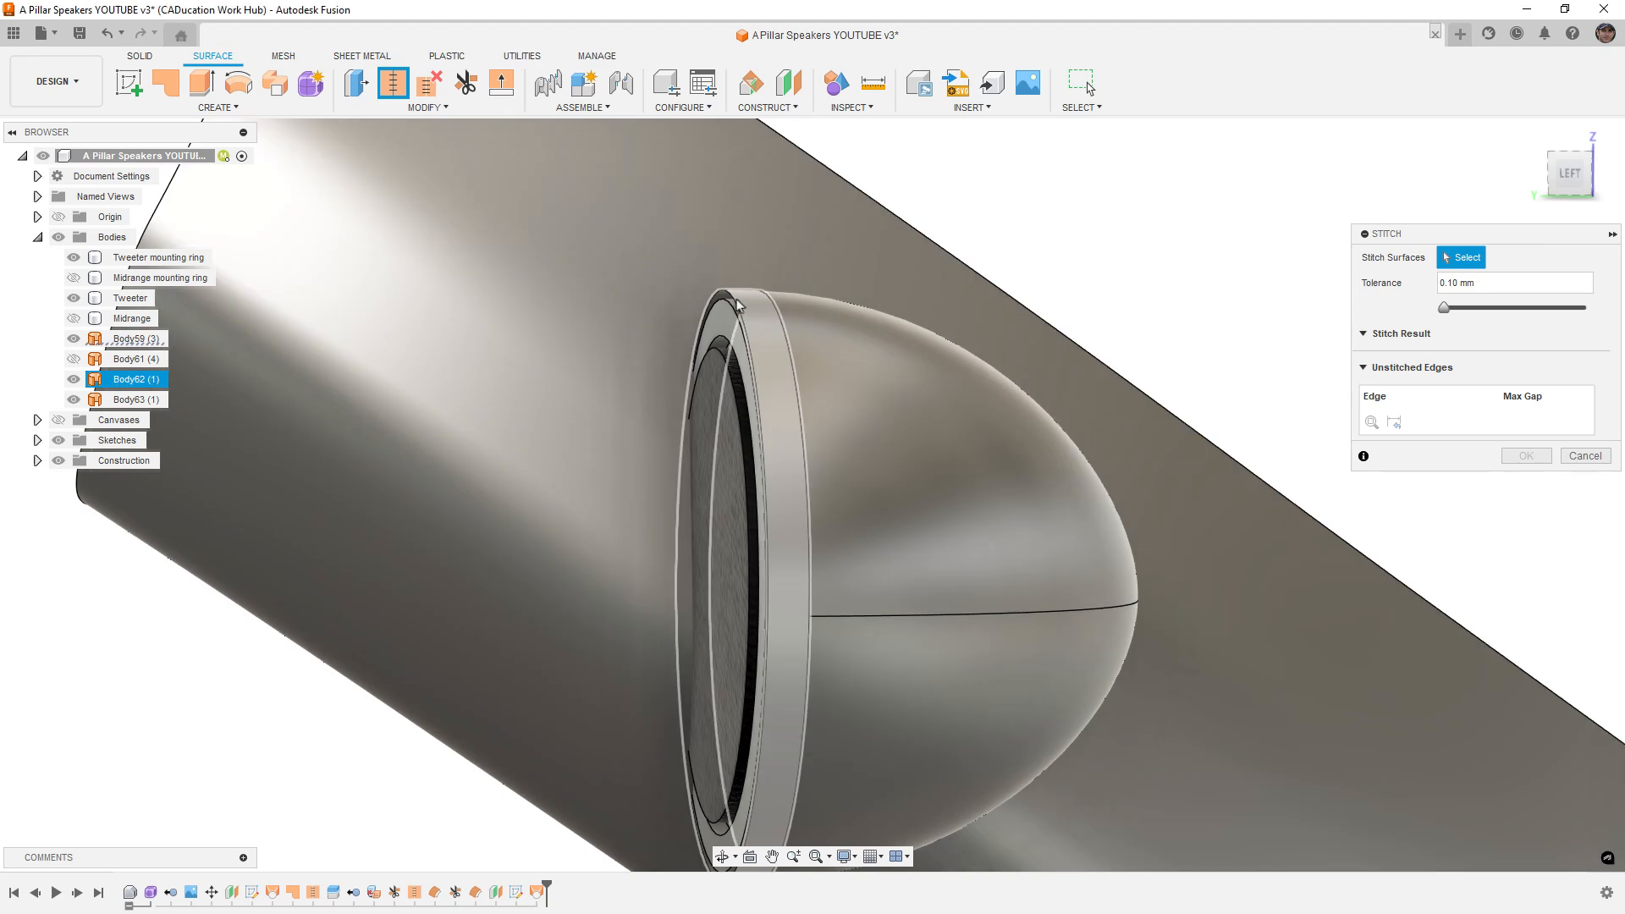
{"action": "left_click", "coordinate": [774, 326]}
{"action": "left_click", "coordinate": [860, 342]}
{"action": "left_click", "coordinate": [1526, 555]}
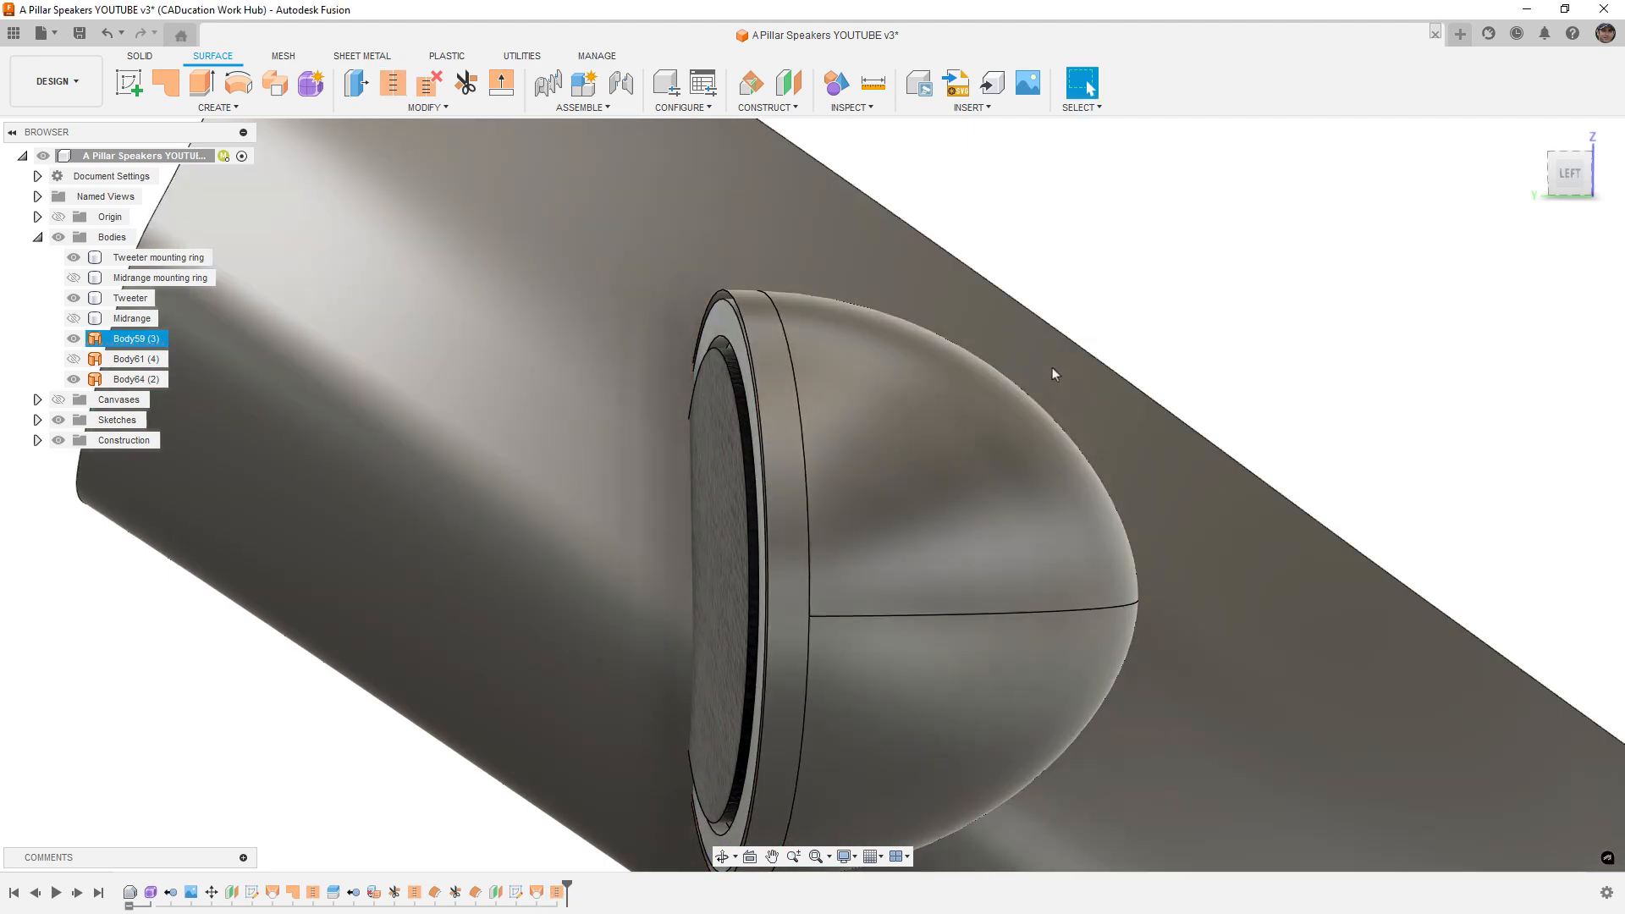
Step: Hide the tweeter and its mounting ring, and patch the tweeter pod's open front edge as a new surface body
{"action": "left_click", "coordinate": [76, 298]}
{"action": "left_click", "coordinate": [74, 257]}
{"action": "left_click", "coordinate": [653, 442]}
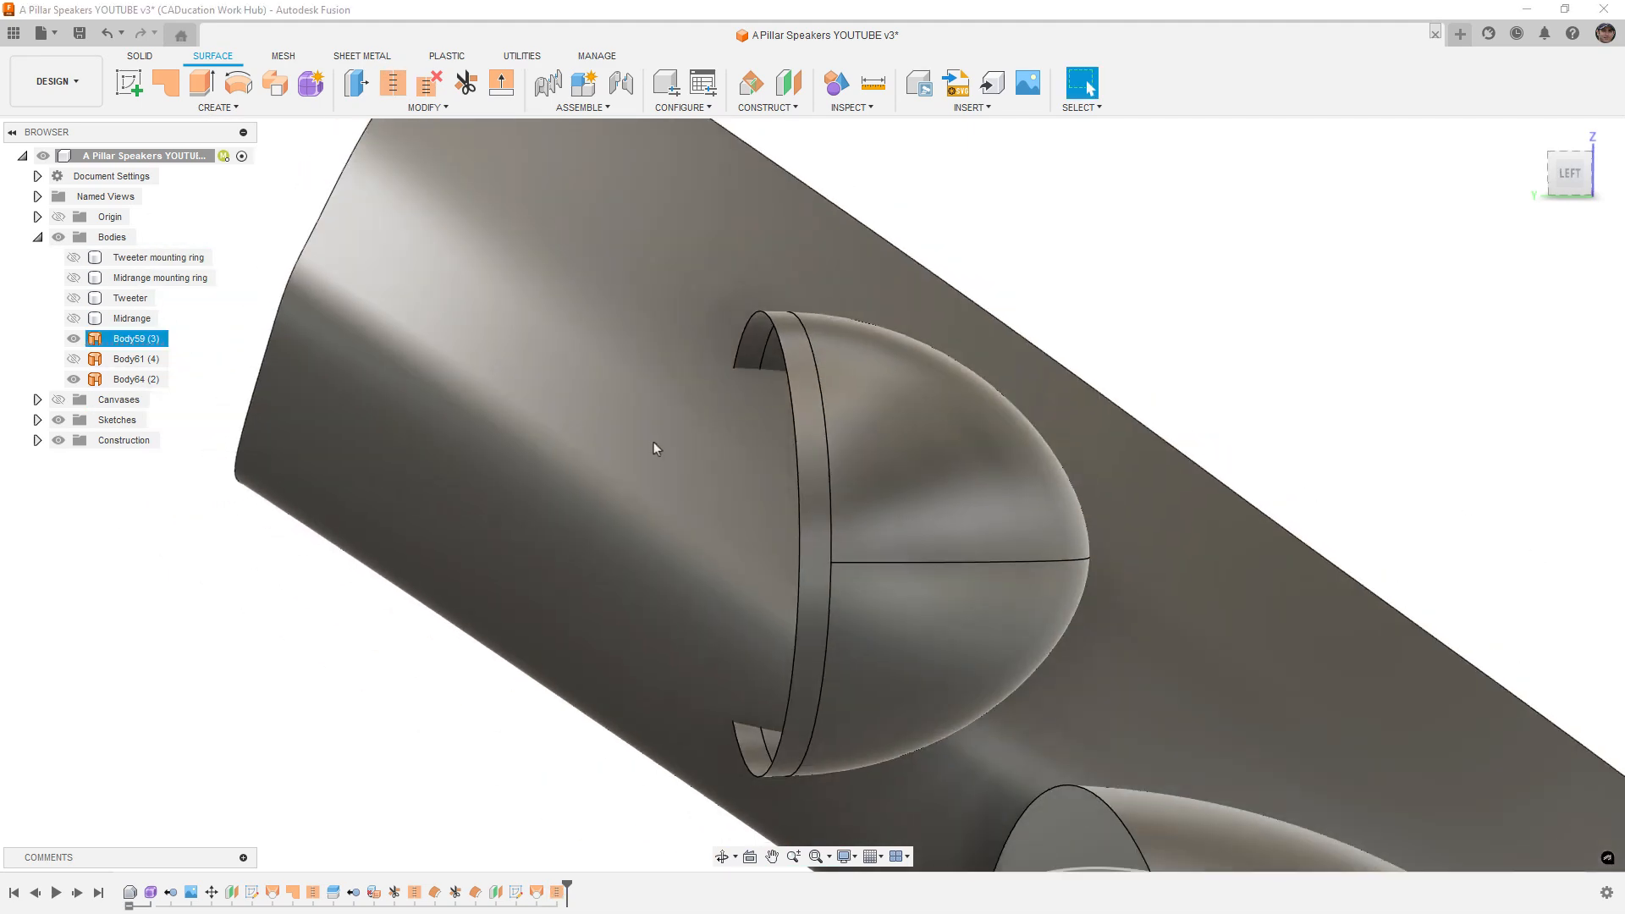
{"action": "middle_click_drag", "start_coordinate": [766, 556], "coordinate": [830, 562], "text": "shift"}
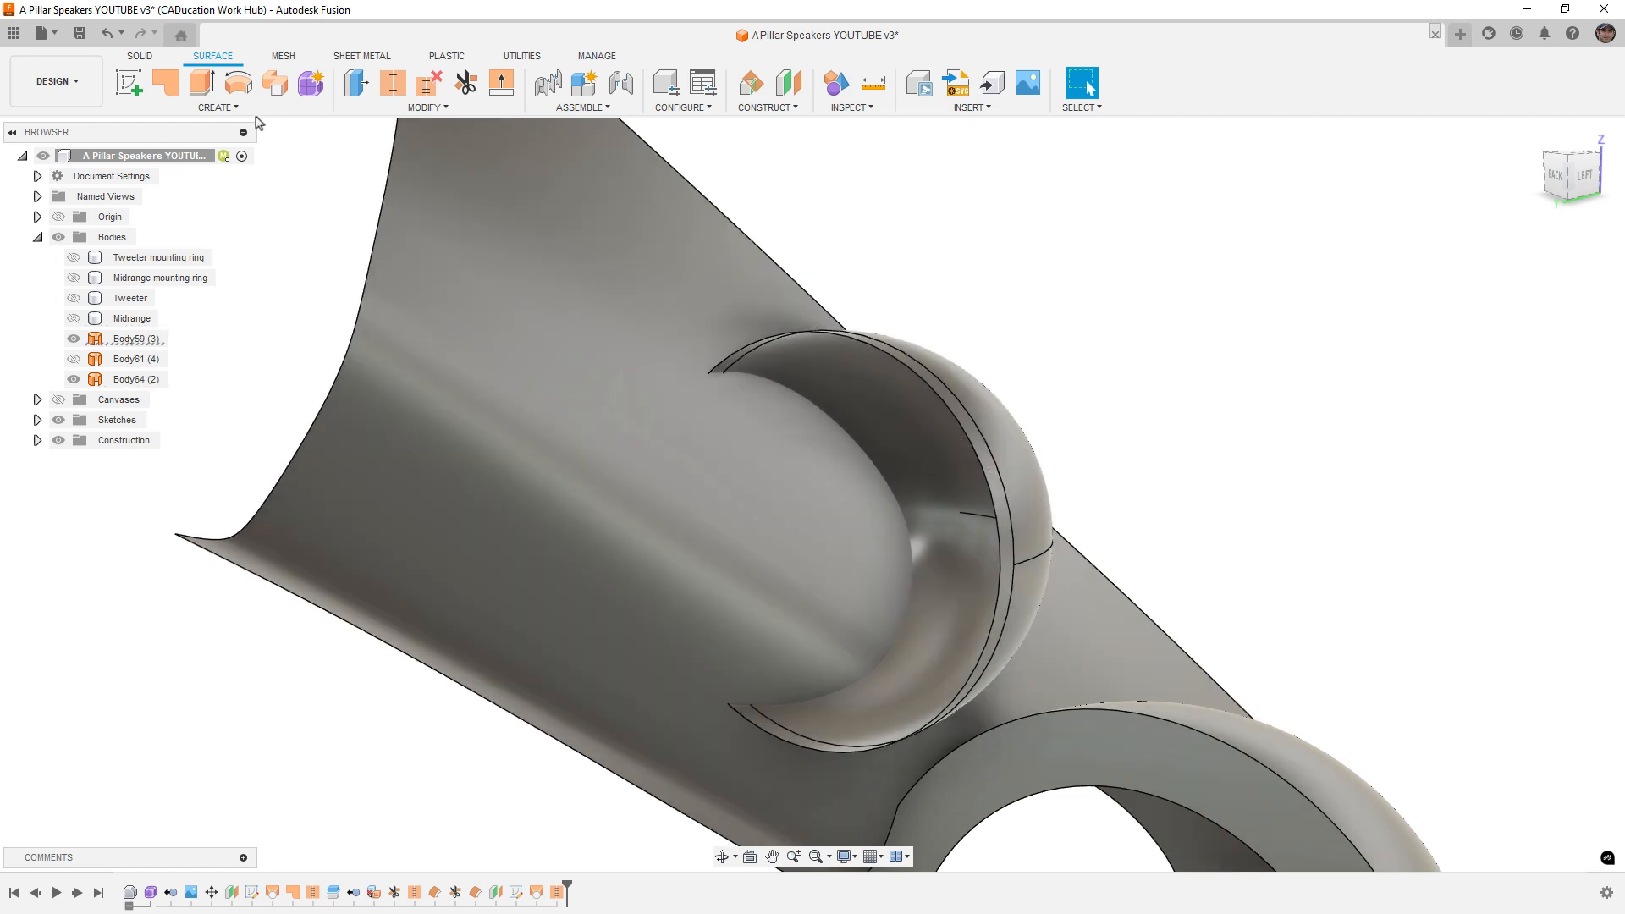
{"action": "left_click", "coordinate": [163, 82]}
{"action": "left_click", "coordinate": [900, 365]}
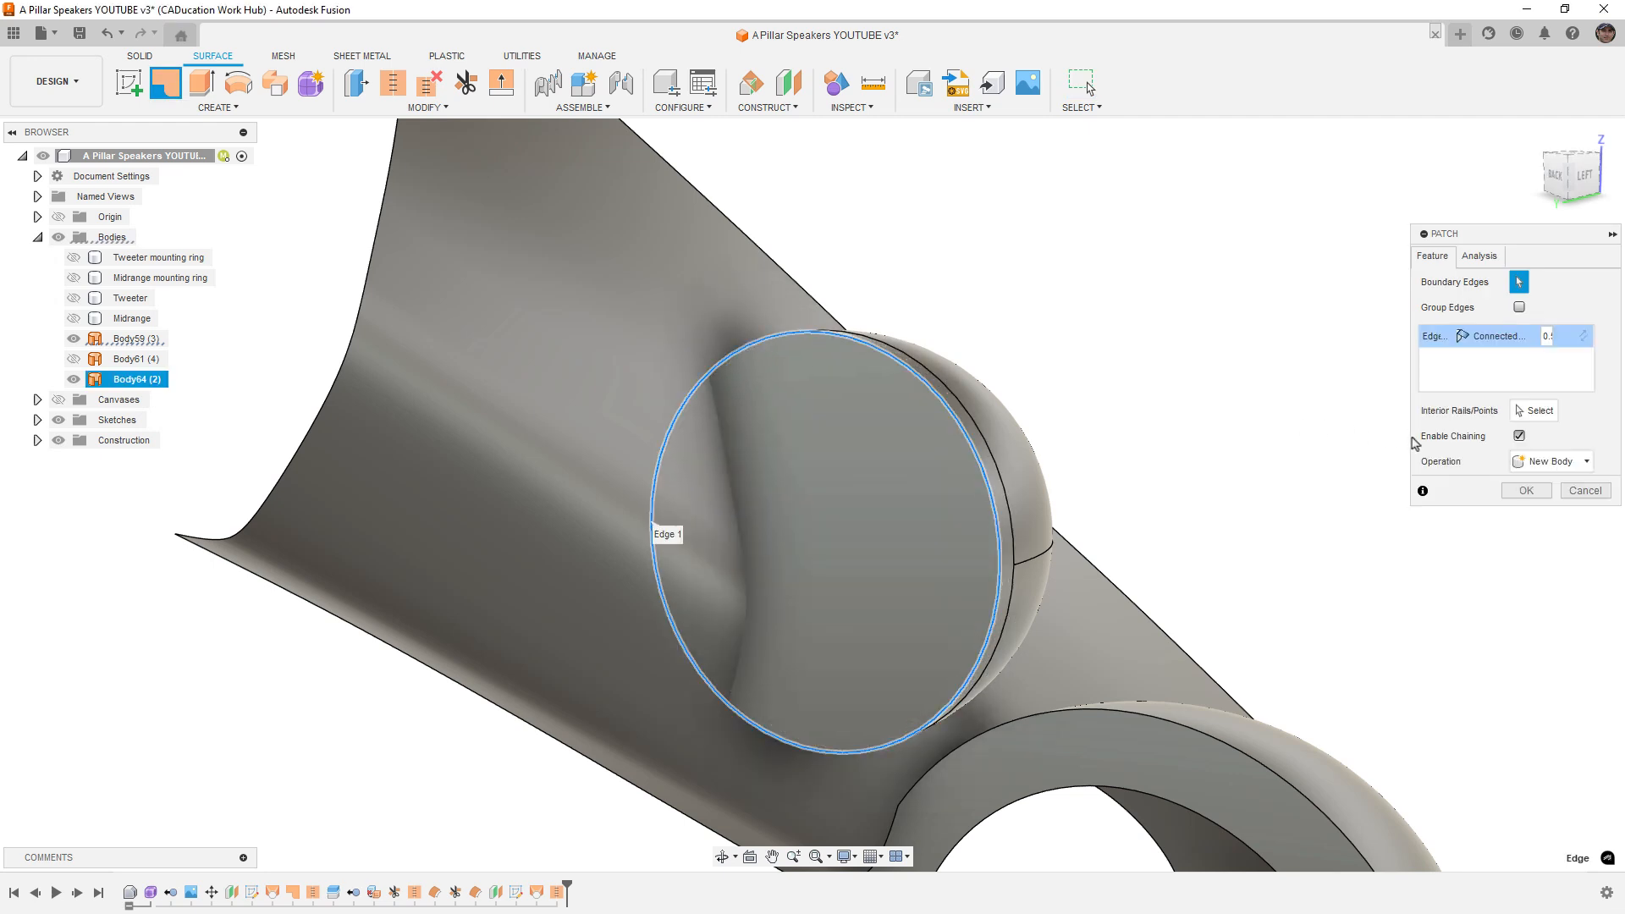
{"action": "left_click", "coordinate": [1526, 490]}
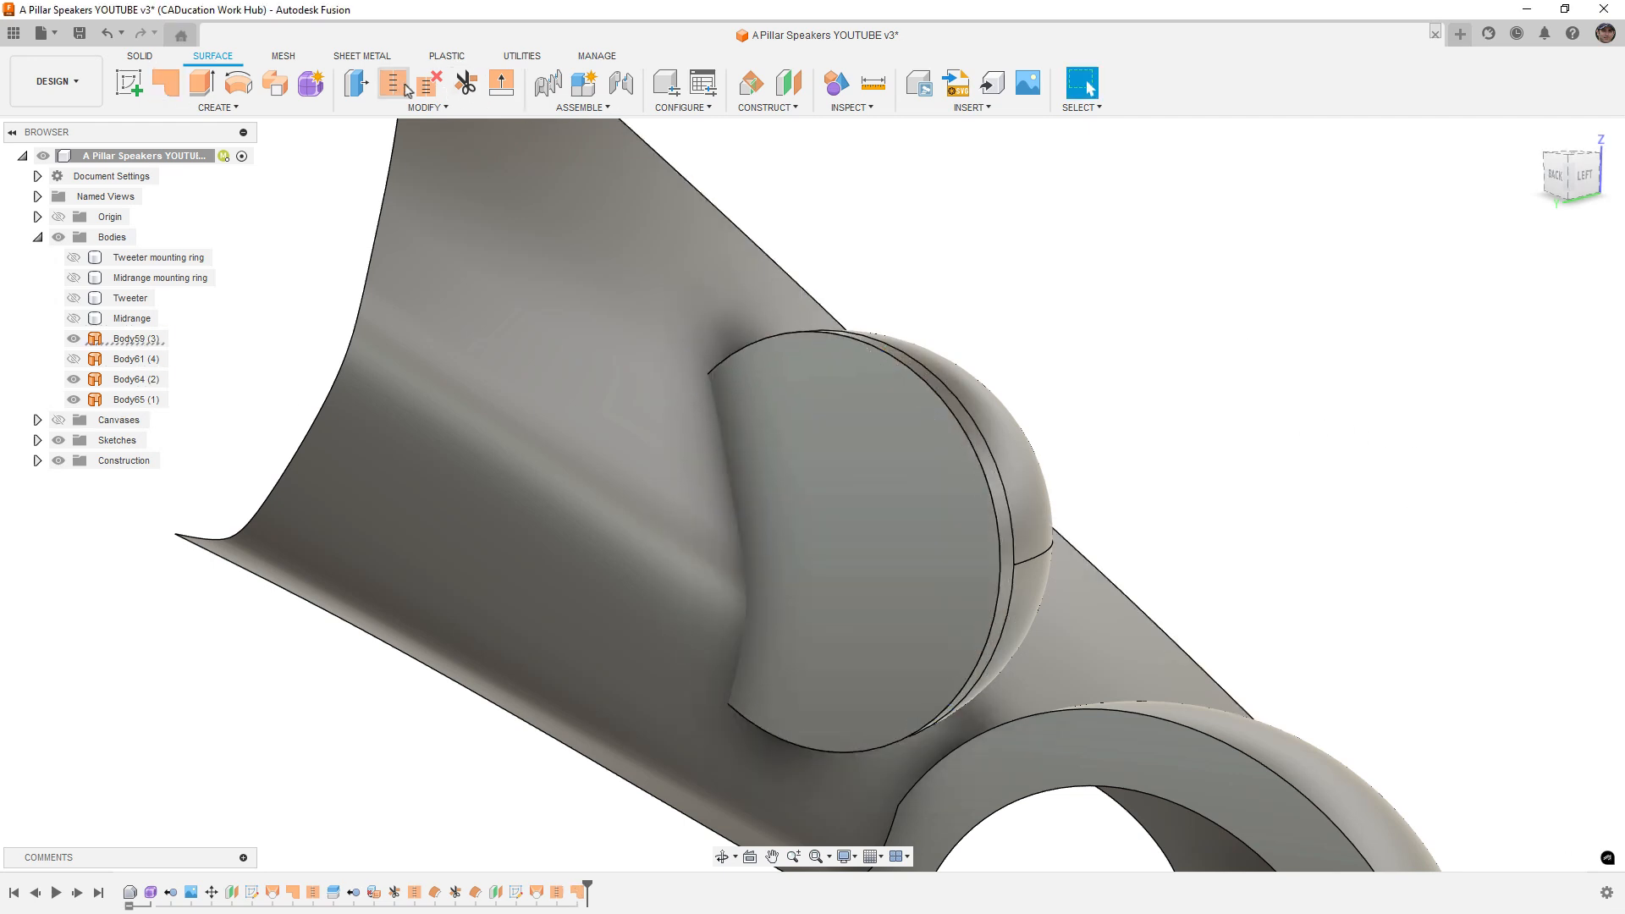
Step: Stitch the tweeter pod surface and its front patch into a new body with a 0.10 mm tolerance
{"action": "left_click", "coordinate": [407, 89]}
{"action": "left_click", "coordinate": [955, 443]}
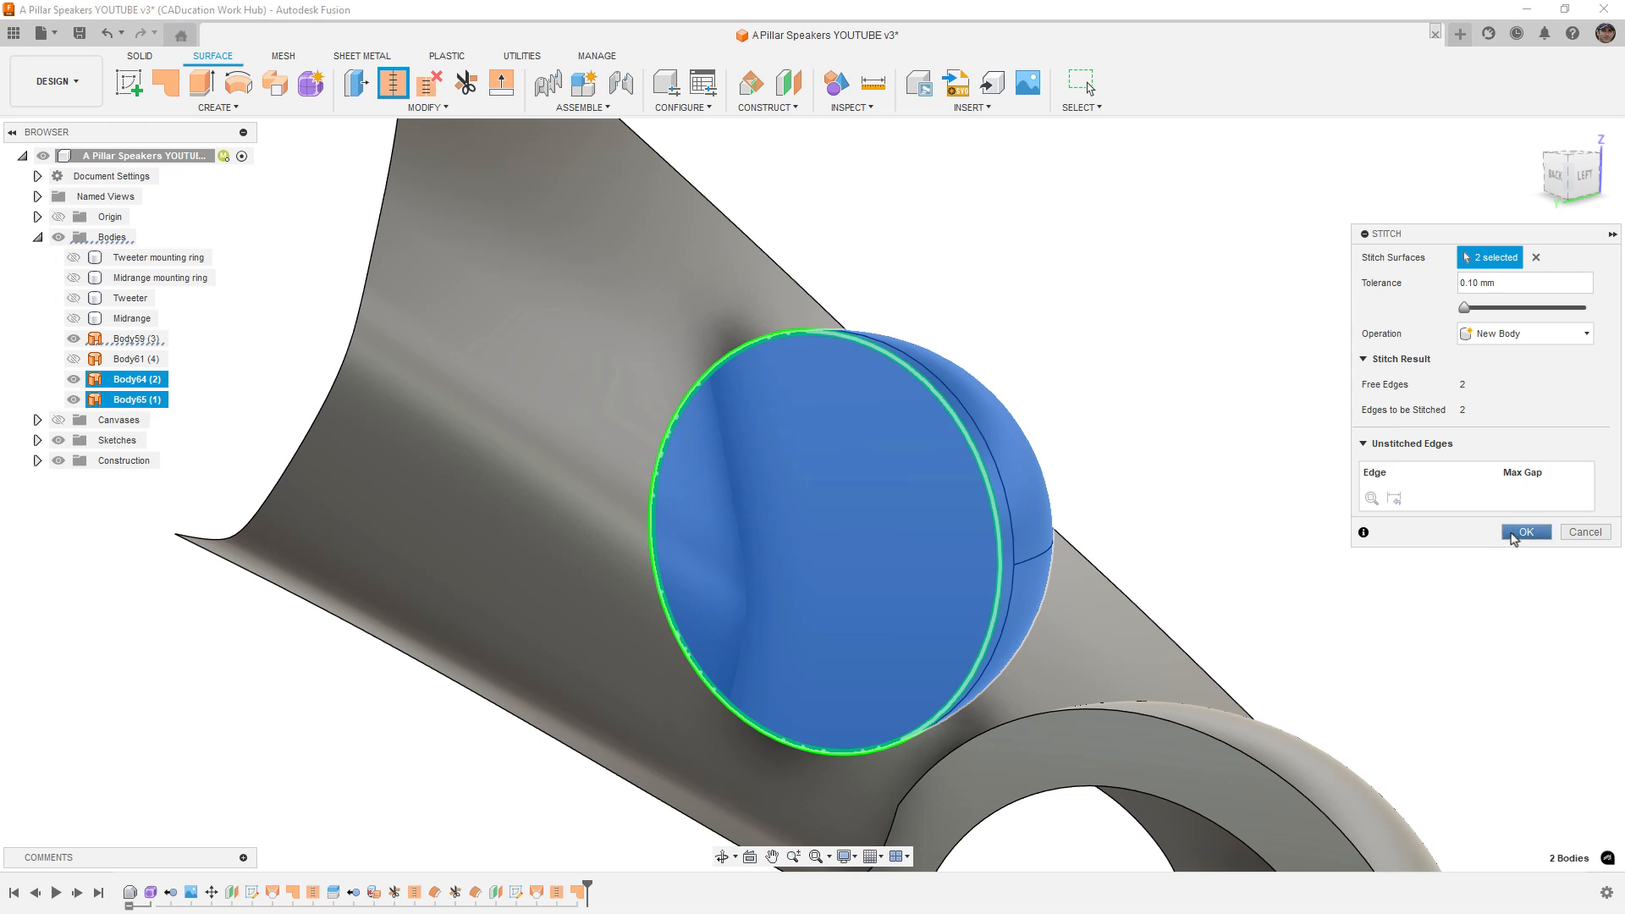
{"action": "left_click", "coordinate": [1514, 537]}
{"action": "middle_click_drag", "start_coordinate": [917, 318], "coordinate": [866, 413], "text": "shift"}
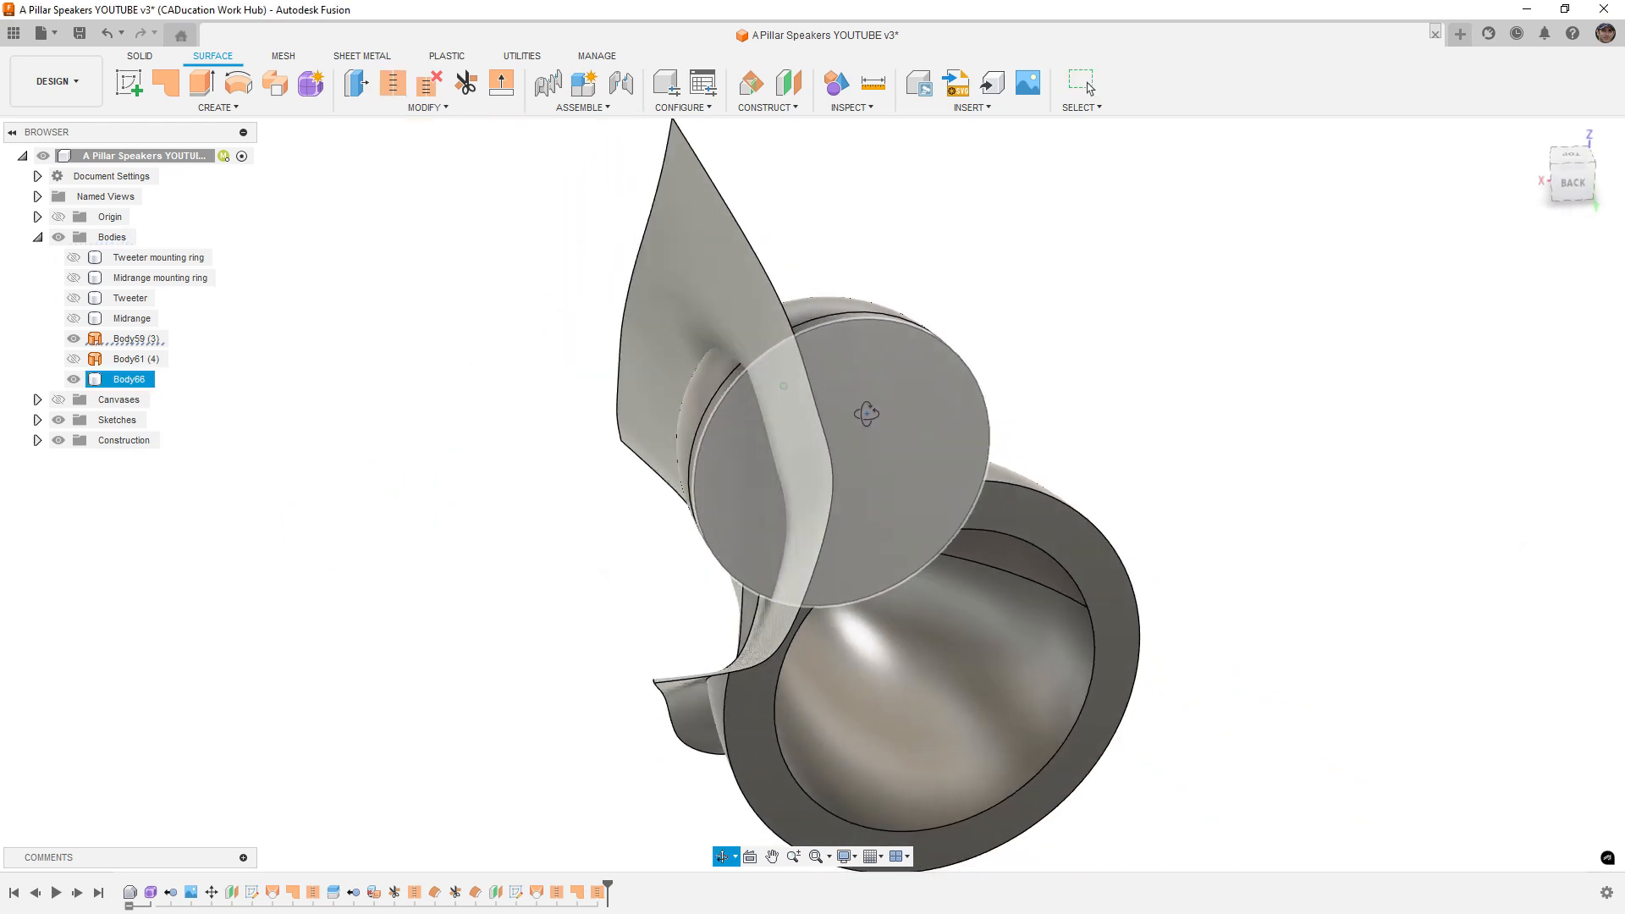
{"action": "key", "text": "Escape"}
Step: Split the tweeter pod body using the pillar cover surface as the splitting tool, with the tool extended
{"action": "left_click", "coordinate": [427, 107]}
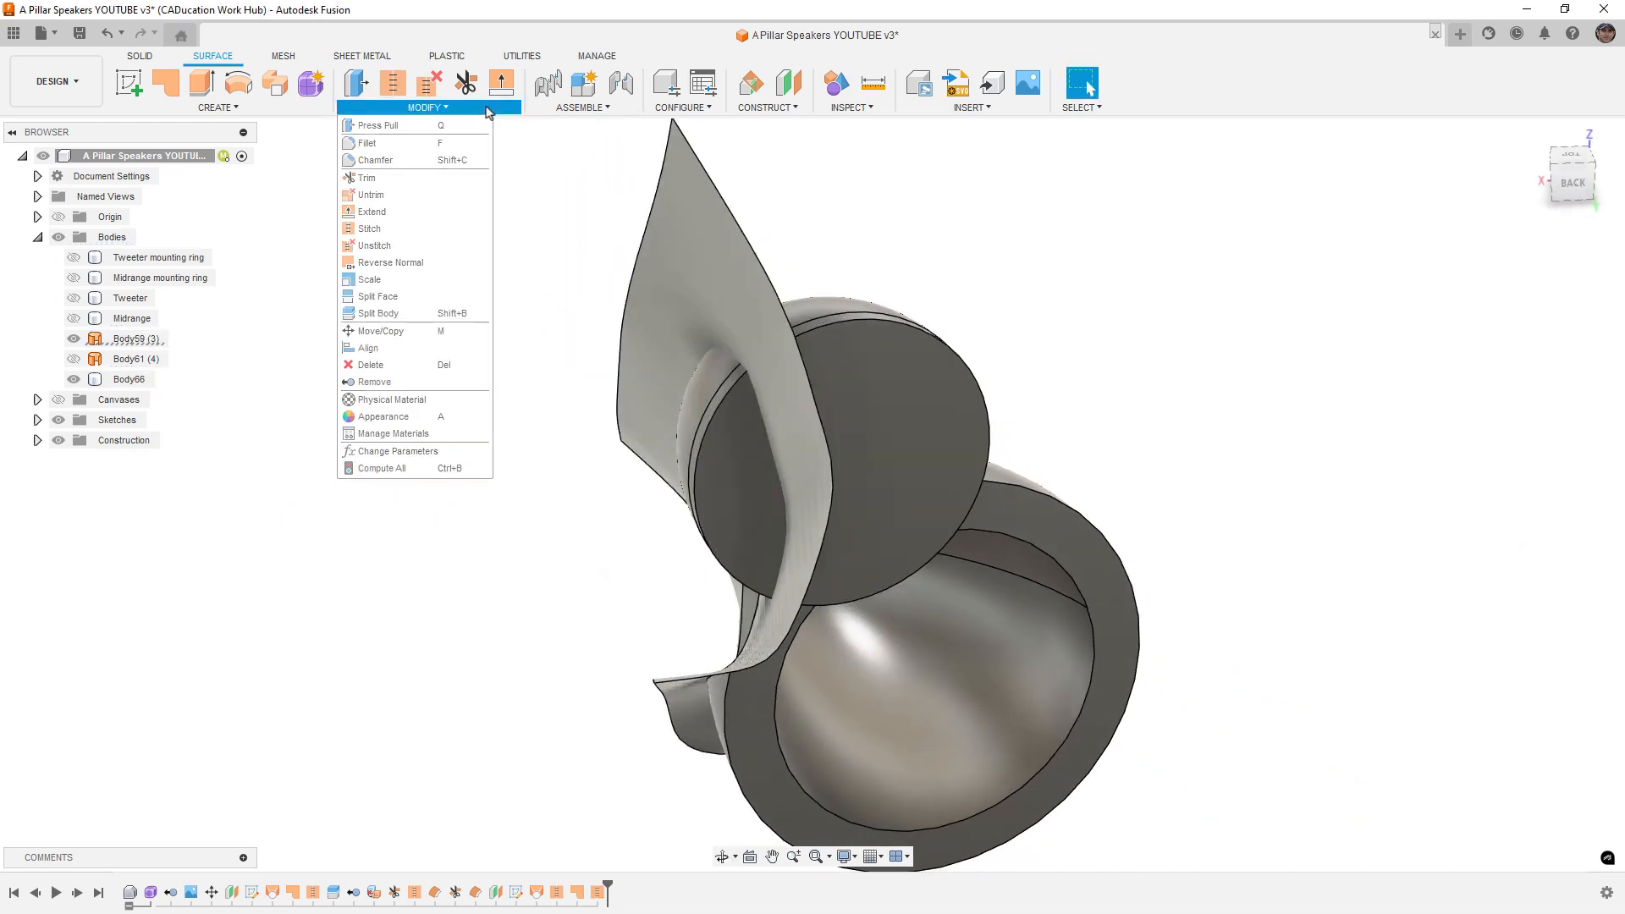
{"action": "left_click", "coordinate": [393, 315]}
{"action": "left_click", "coordinate": [866, 333]}
{"action": "left_click", "coordinate": [654, 316]}
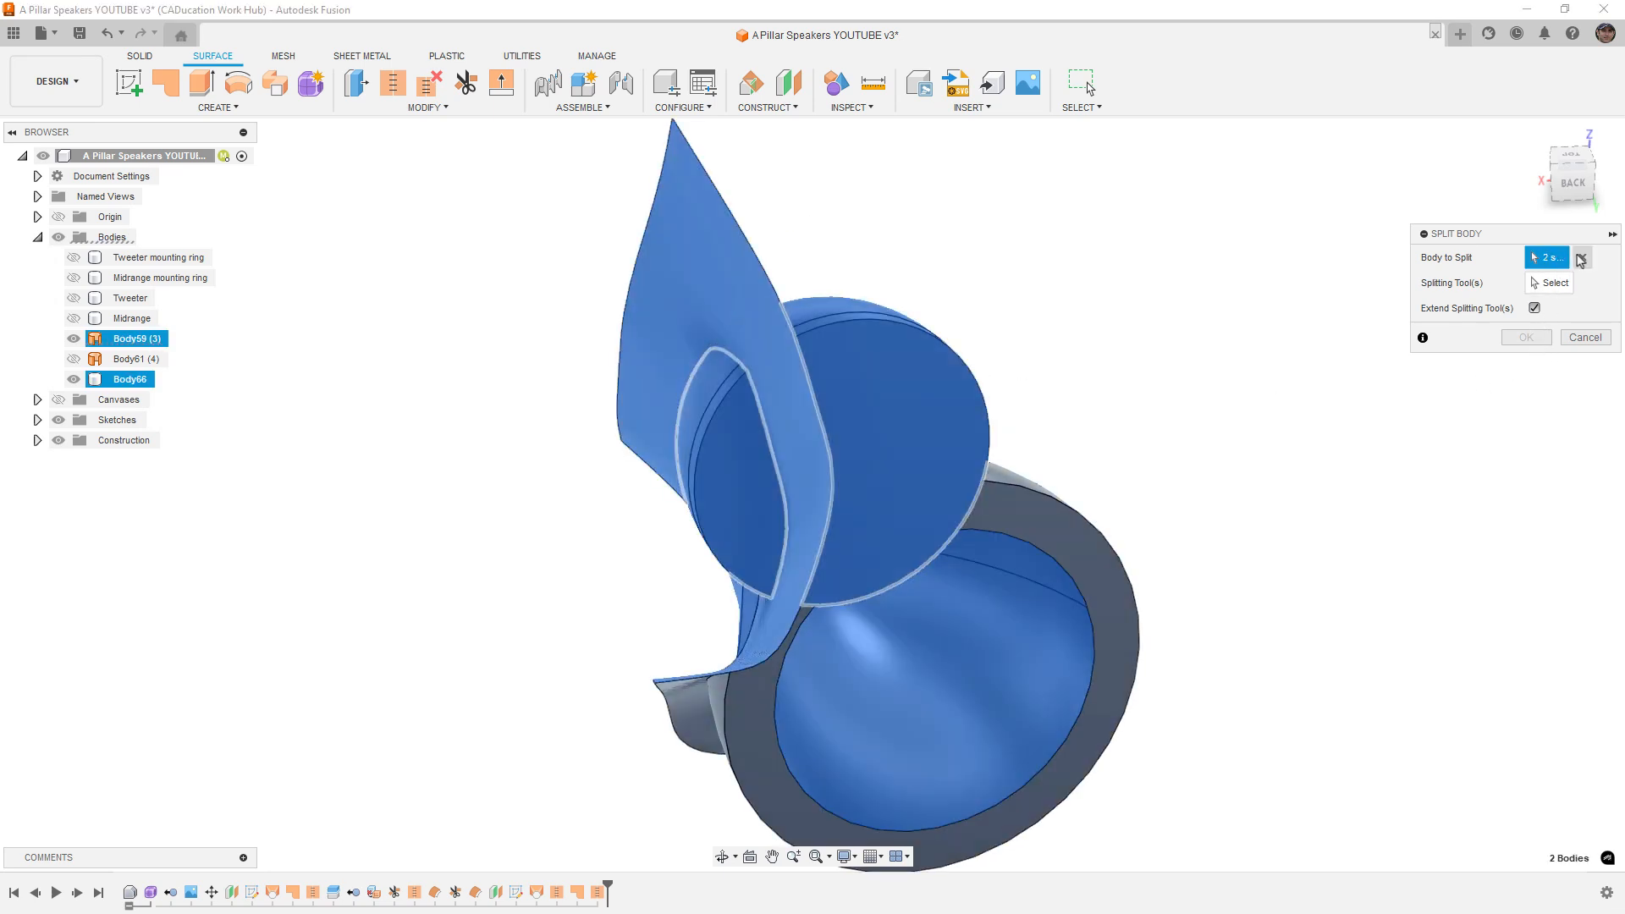
{"action": "left_click", "coordinate": [1580, 257]}
{"action": "left_click", "coordinate": [914, 330]}
{"action": "left_click", "coordinate": [1545, 284]}
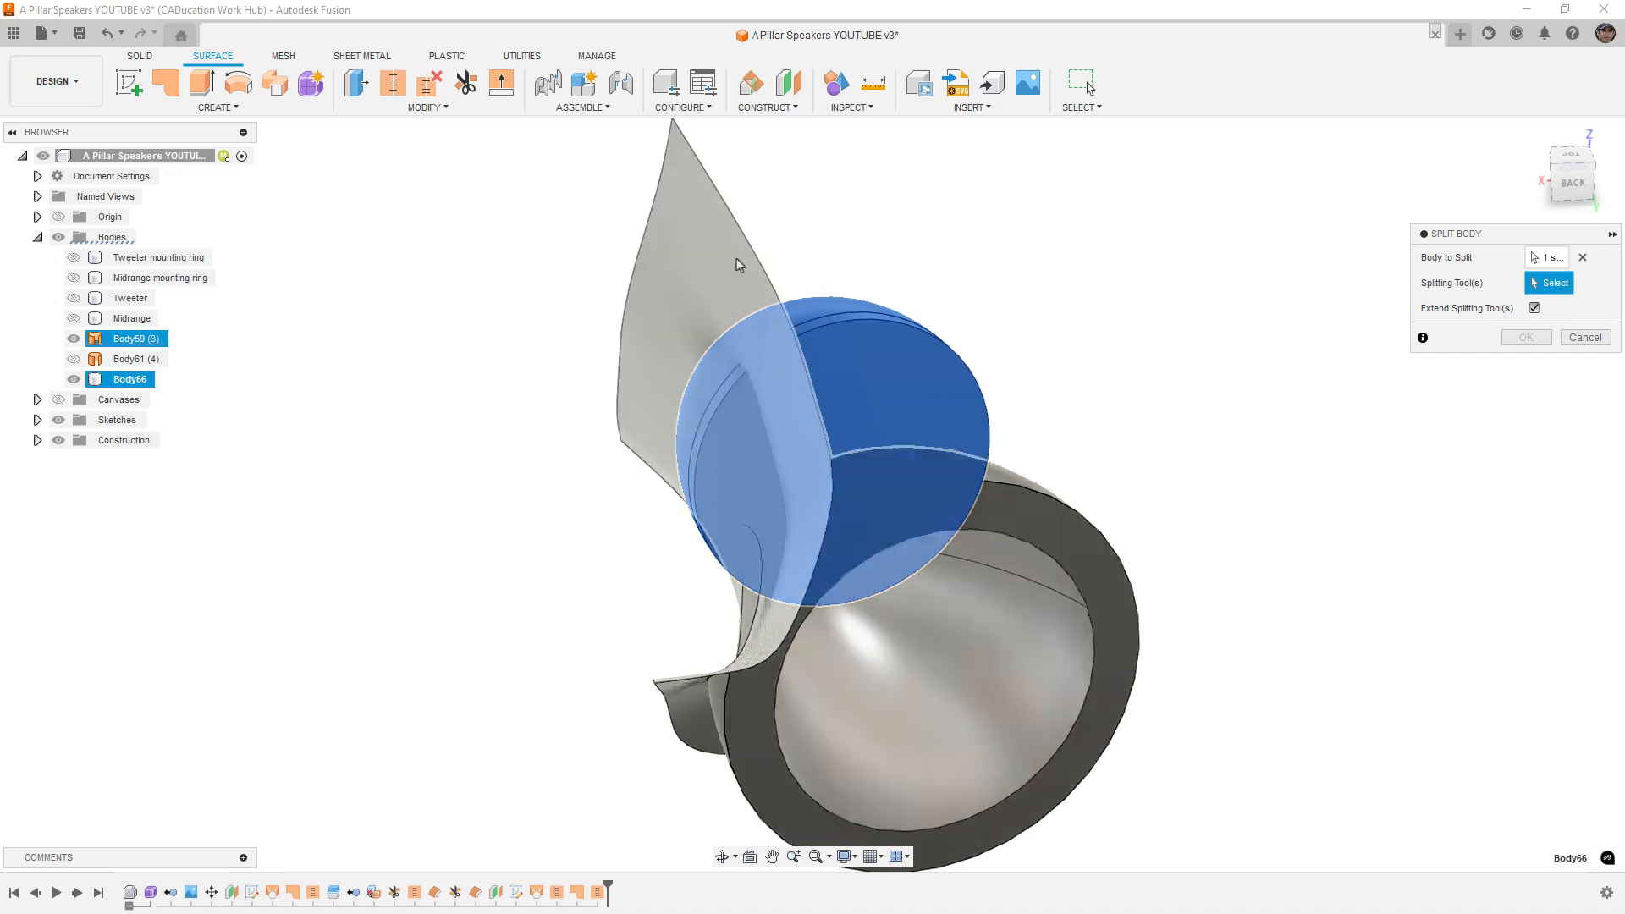
{"action": "left_click", "coordinate": [736, 257]}
{"action": "left_click", "coordinate": [1526, 338]}
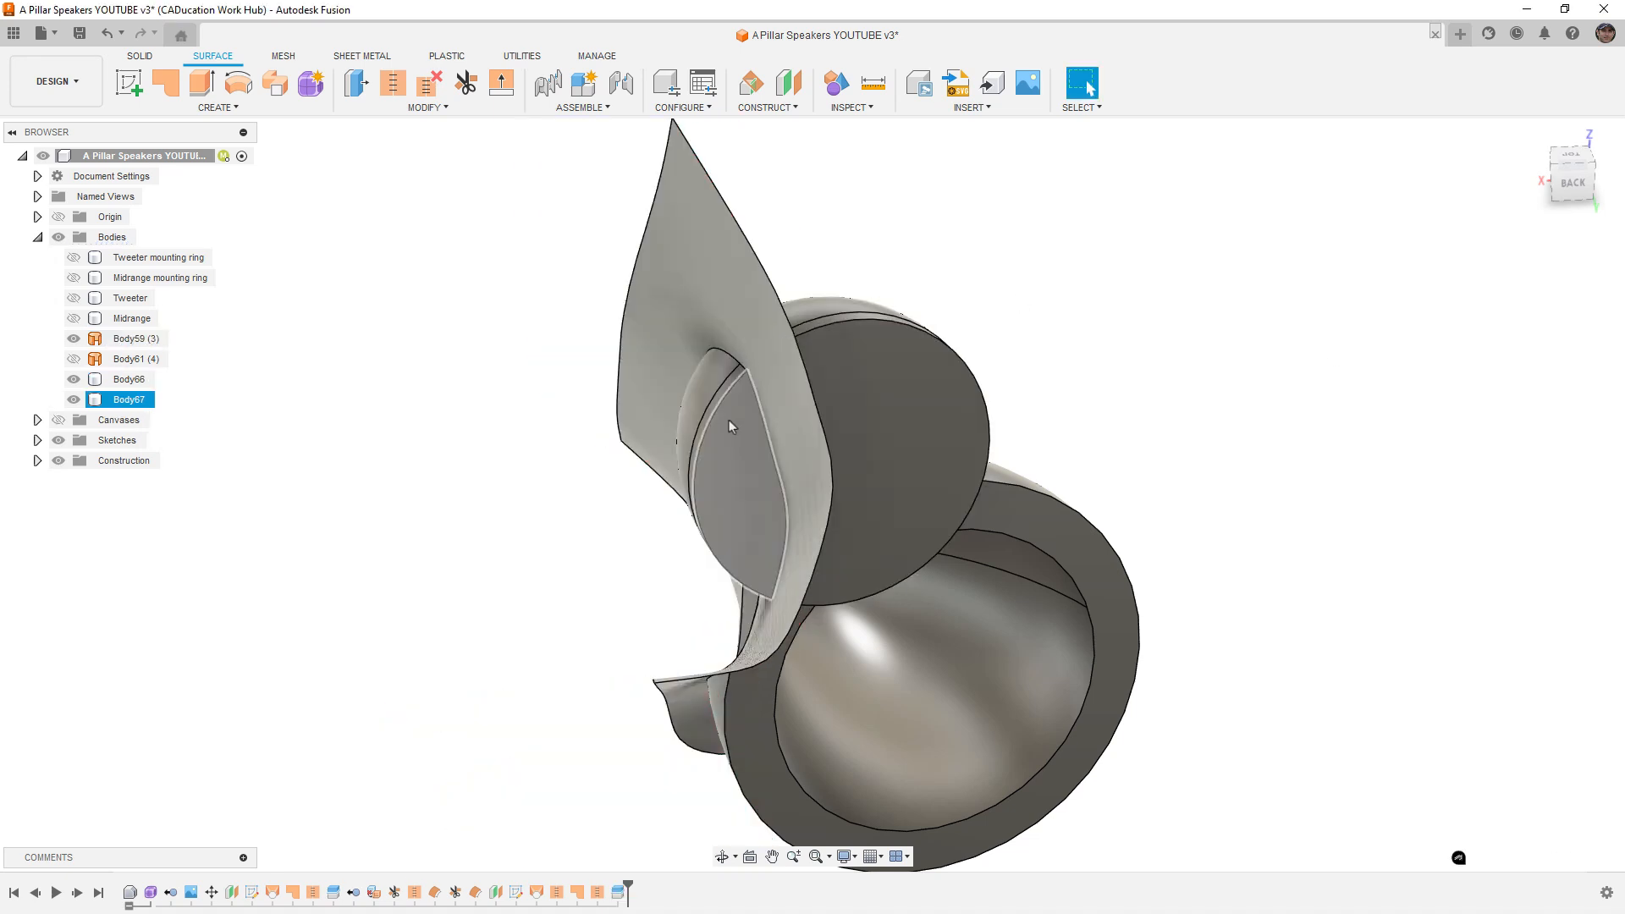
Step: Remove the split-off piece of the tweeter pod that sticks out behind the pillar cover
{"action": "left_click", "coordinate": [728, 420]}
{"action": "left_click", "coordinate": [100, 400]}
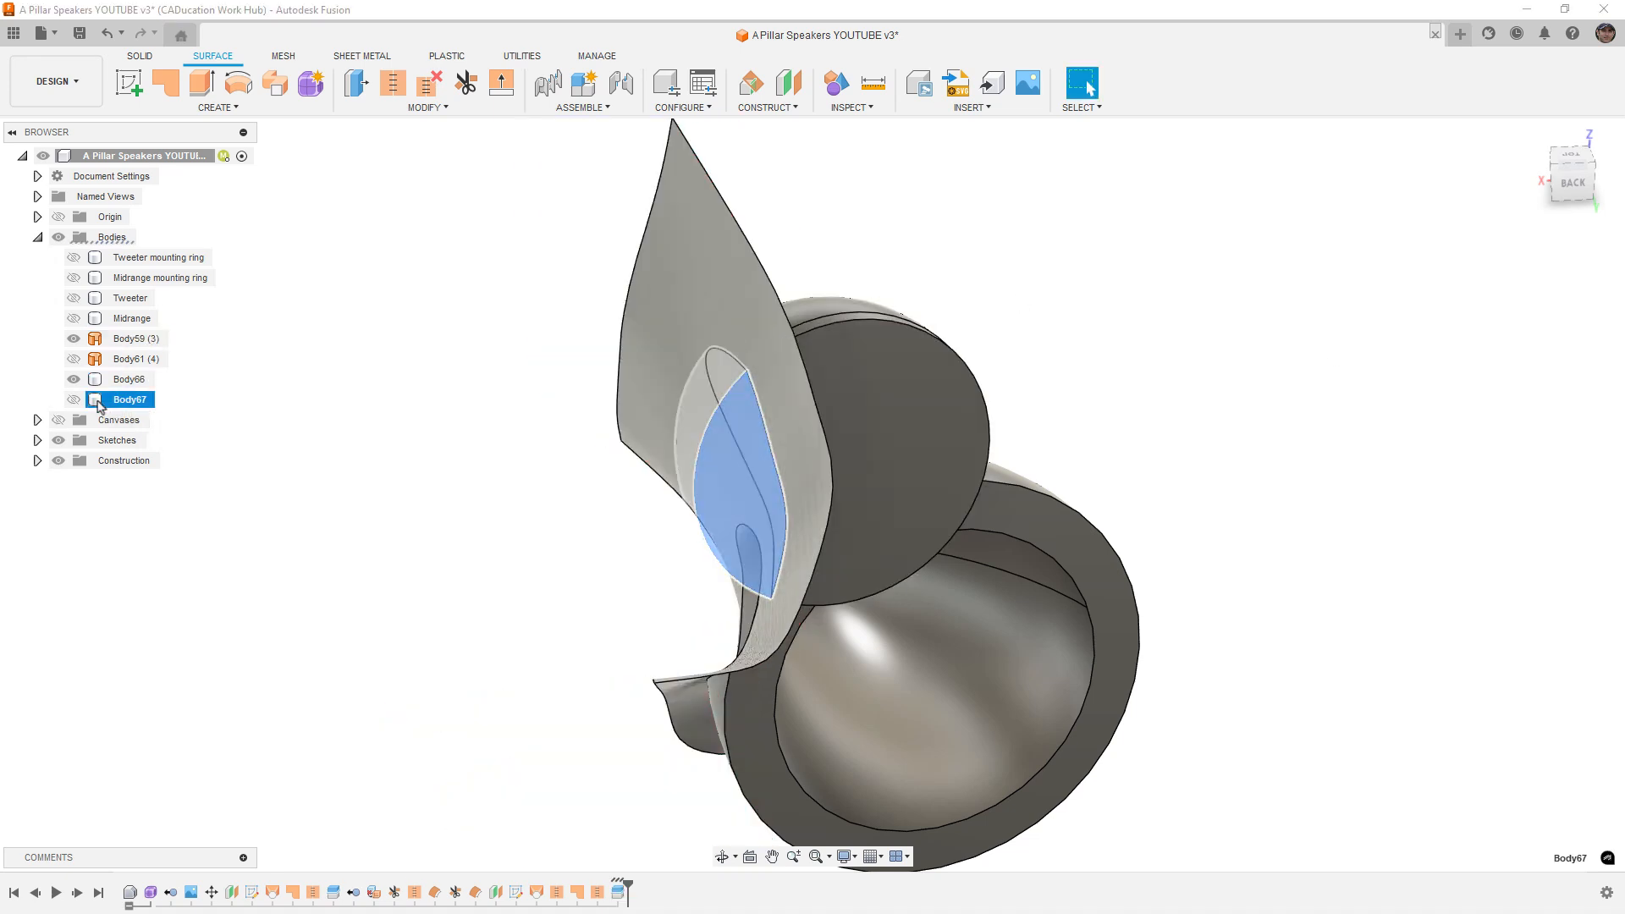
{"action": "right_click", "coordinate": [100, 403]}
{"action": "left_click", "coordinate": [160, 648]}
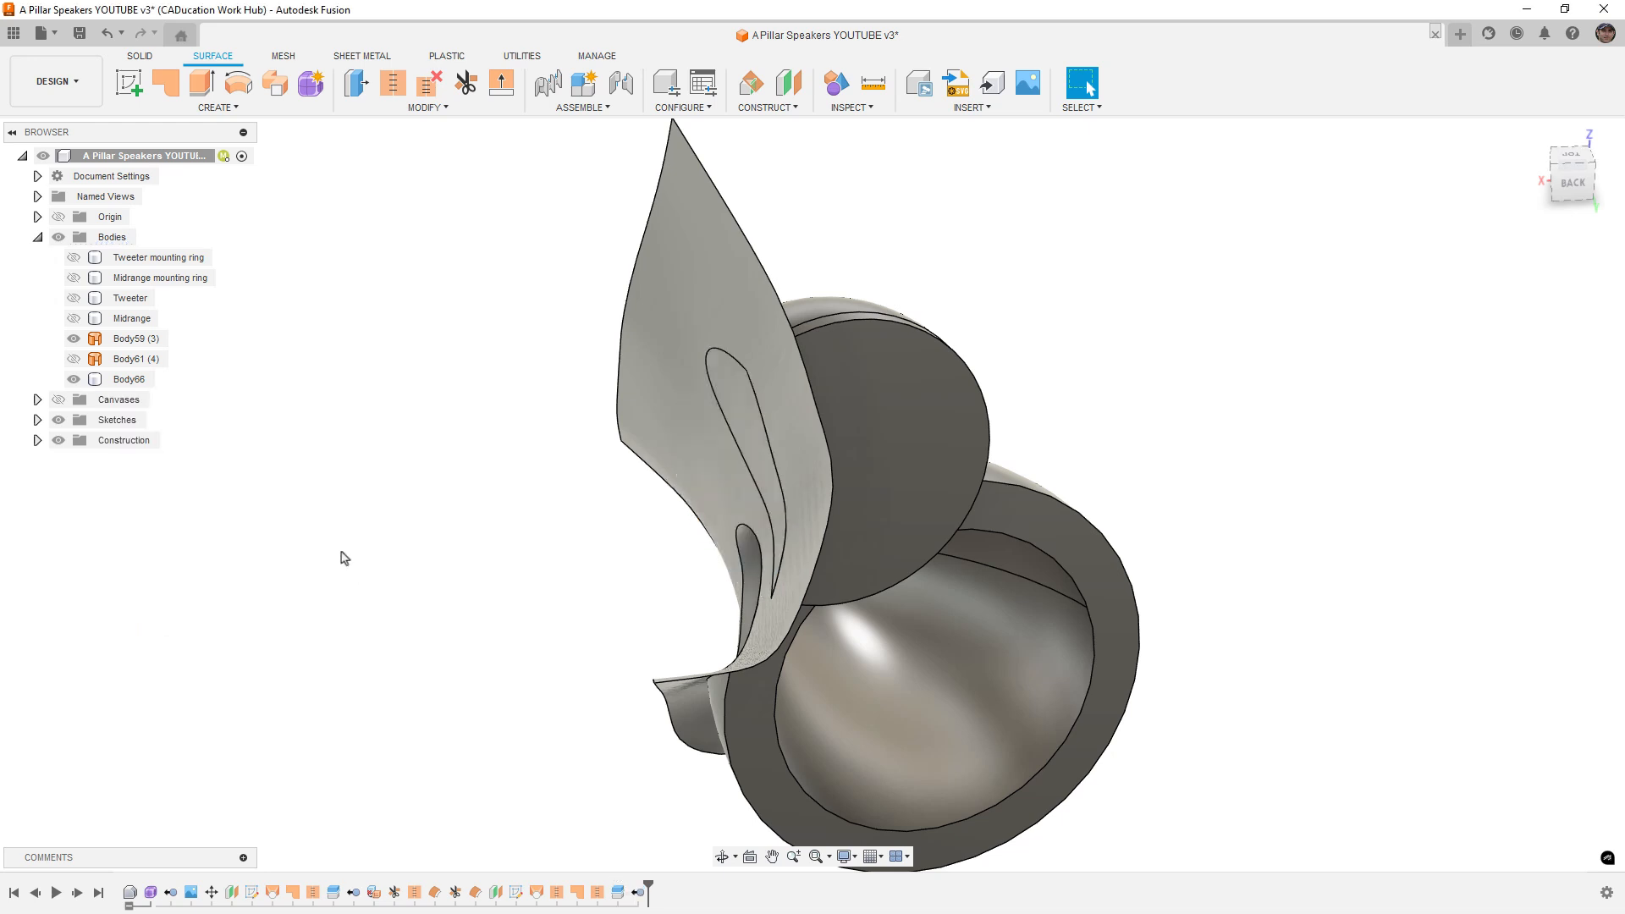
Step: Hide the pillar cover, delete the tweeter pod's rear face to turn it into an open surface, and show the cover again
{"action": "middle_click_drag", "start_coordinate": [344, 555], "coordinate": [52, 328], "text": "shift"}
{"action": "left_click", "coordinate": [73, 338]}
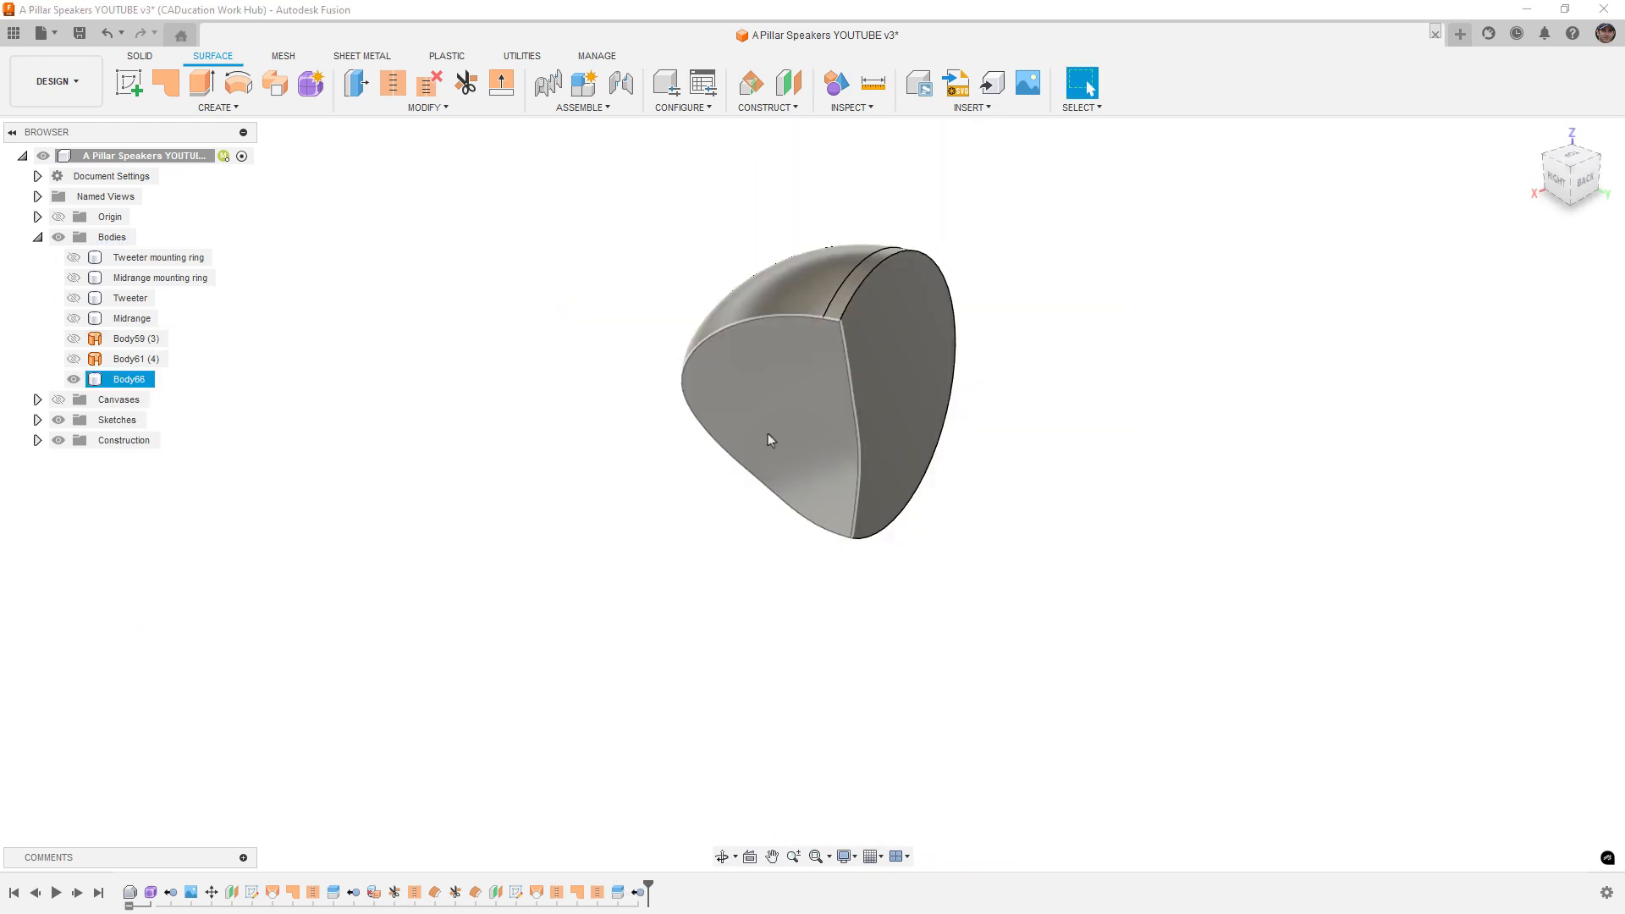
{"action": "left_click", "coordinate": [773, 423]}
{"action": "key", "text": "Delete"}
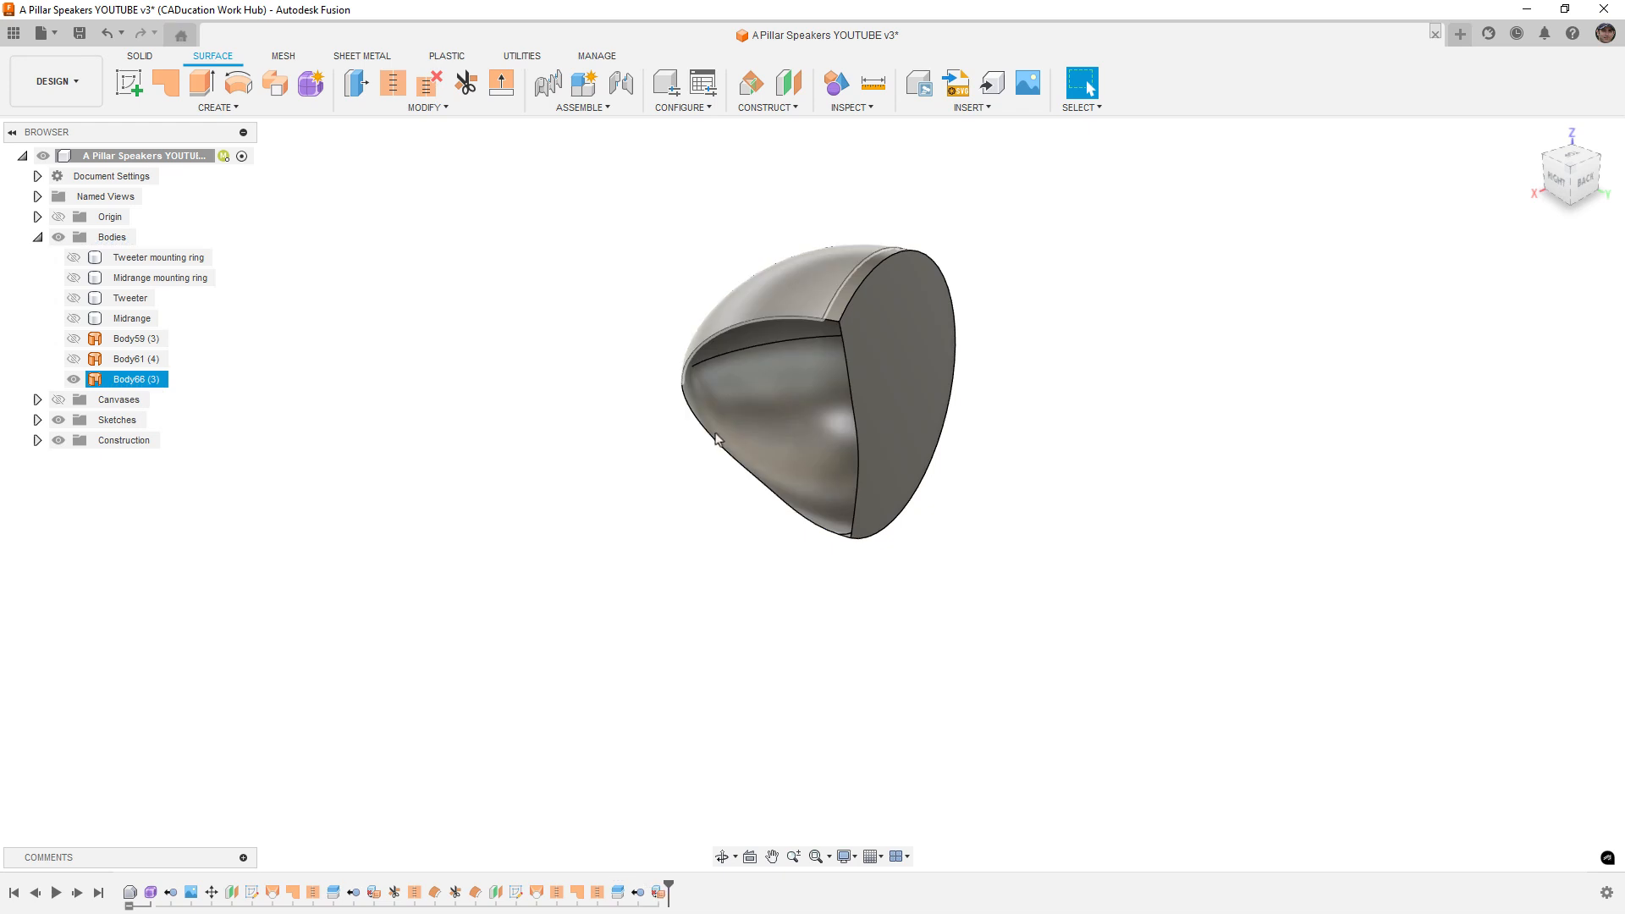
{"action": "left_click", "coordinate": [72, 338]}
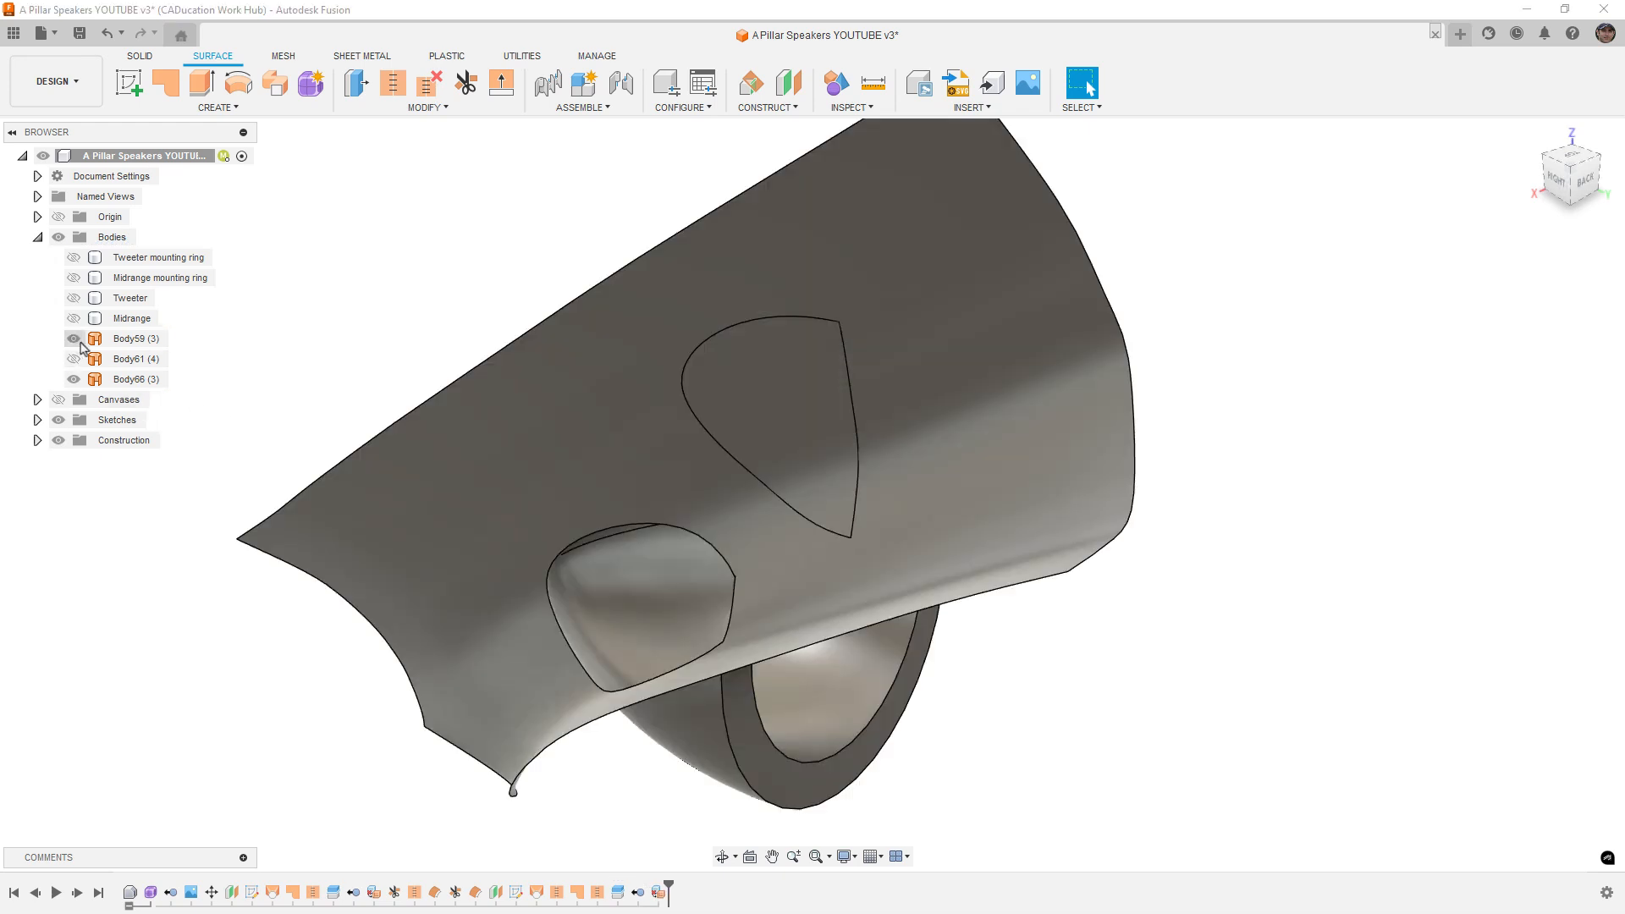
Step: Trim away the pillar cover area enclosed by the tweeter pod, using the pod surface as the trim tool
{"action": "left_click", "coordinate": [468, 89]}
{"action": "middle_click_drag", "start_coordinate": [948, 321], "coordinate": [809, 332], "text": "shift"}
{"action": "left_click", "coordinate": [910, 207]}
{"action": "left_click", "coordinate": [800, 339]}
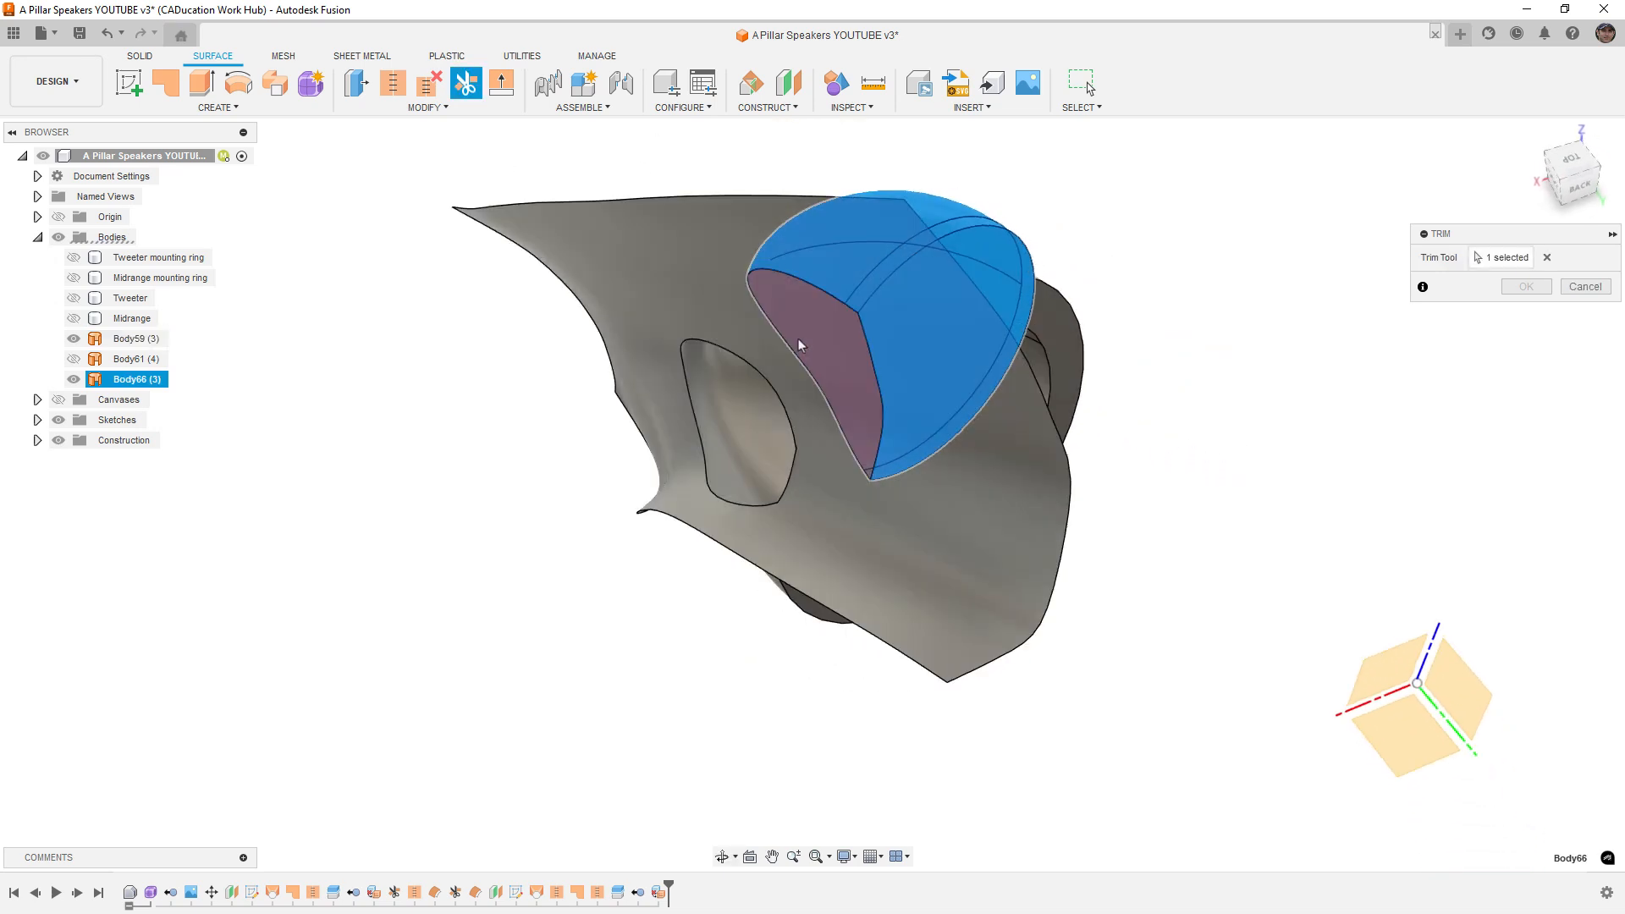
{"action": "left_click", "coordinate": [1521, 293]}
{"action": "scroll", "coordinate": [854, 389], "scroll_direction": "up", "scroll_amount": 1}
{"action": "middle_click_drag", "start_coordinate": [834, 396], "coordinate": [885, 374], "text": "shift"}
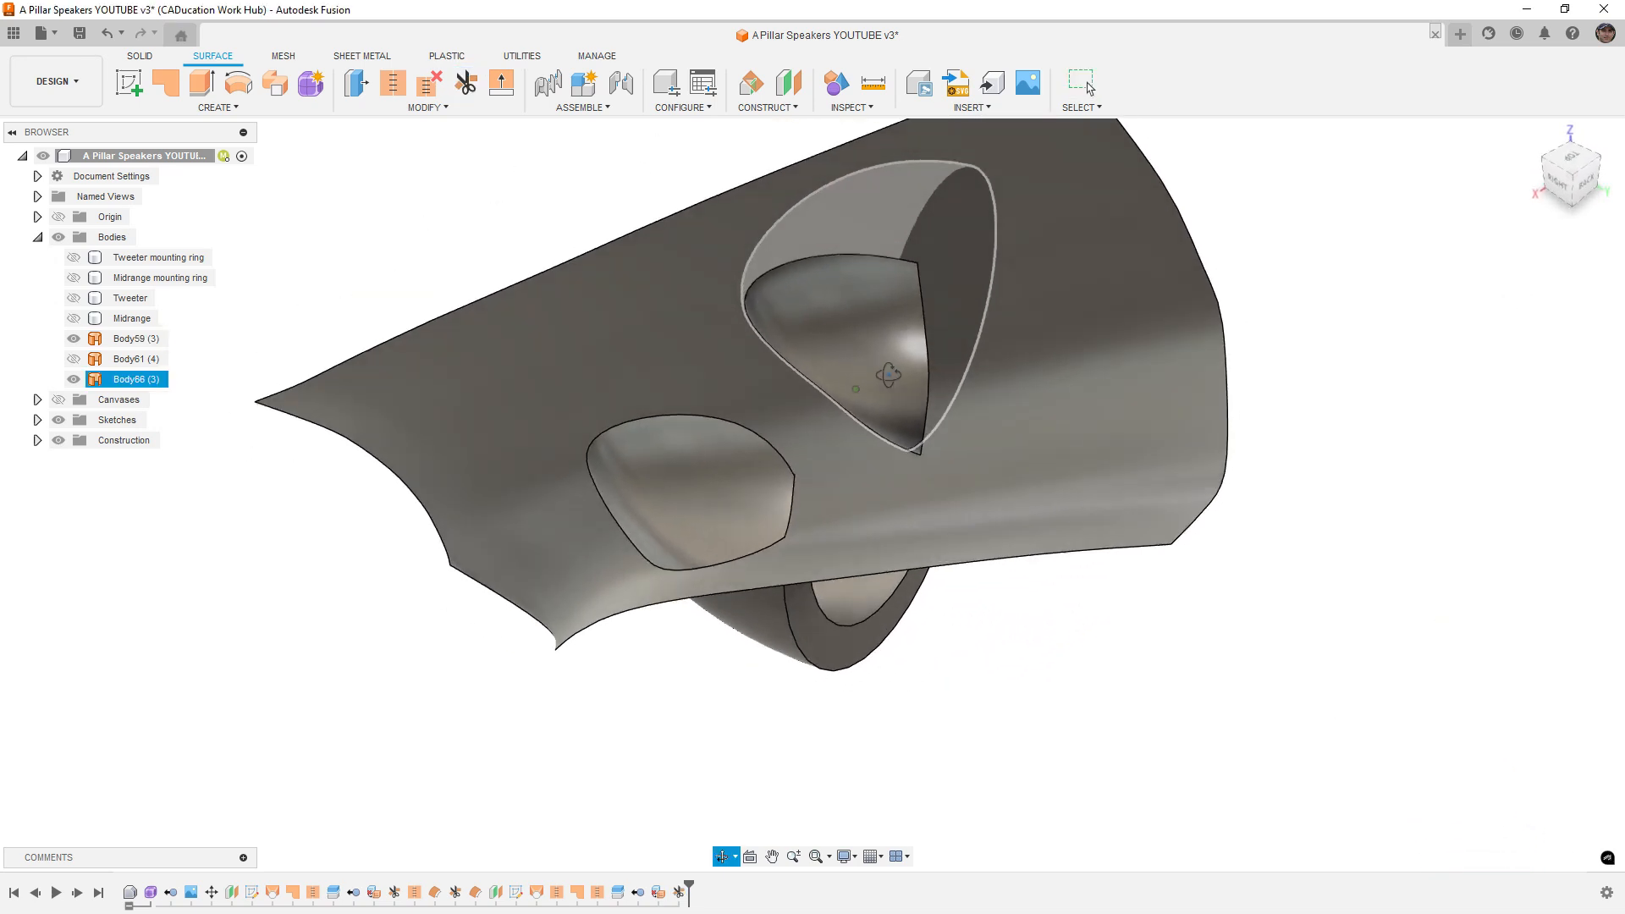
Step: Stitch the tweeter pod and the pillar cover into one new surface body with a 0.10 mm tolerance
{"action": "left_click", "coordinate": [396, 88]}
{"action": "left_click", "coordinate": [768, 333]}
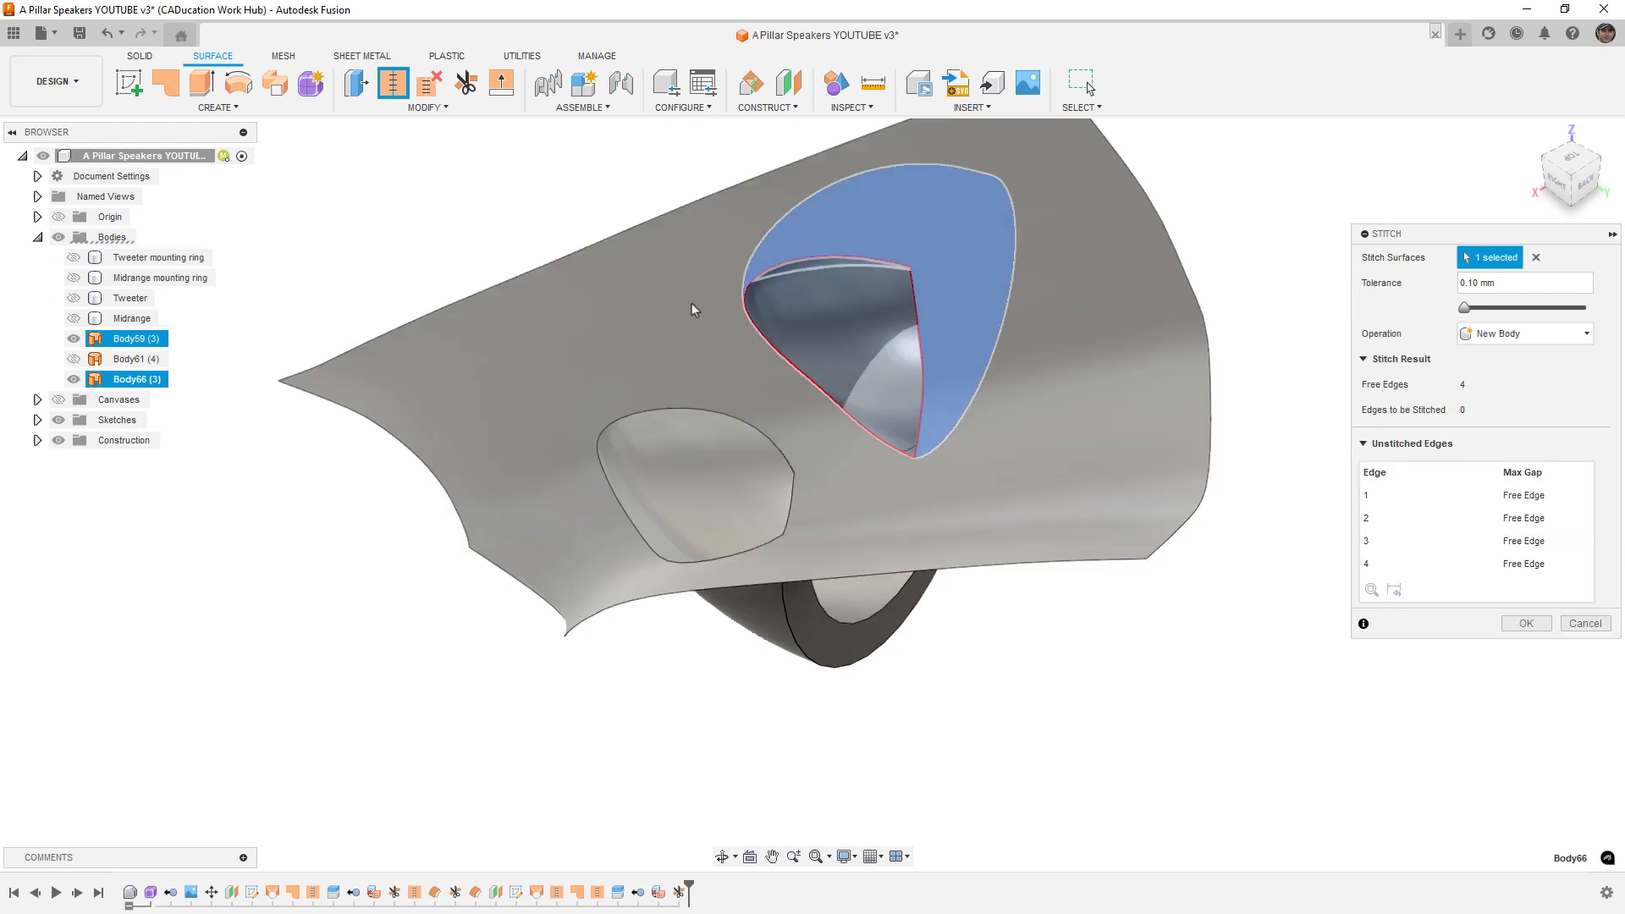
{"action": "left_click", "coordinate": [587, 305]}
{"action": "left_click", "coordinate": [1525, 646]}
{"action": "middle_click_drag", "start_coordinate": [971, 569], "coordinate": [733, 547], "text": "shift"}
{"action": "middle_click_drag", "start_coordinate": [1154, 510], "coordinate": [841, 391]}
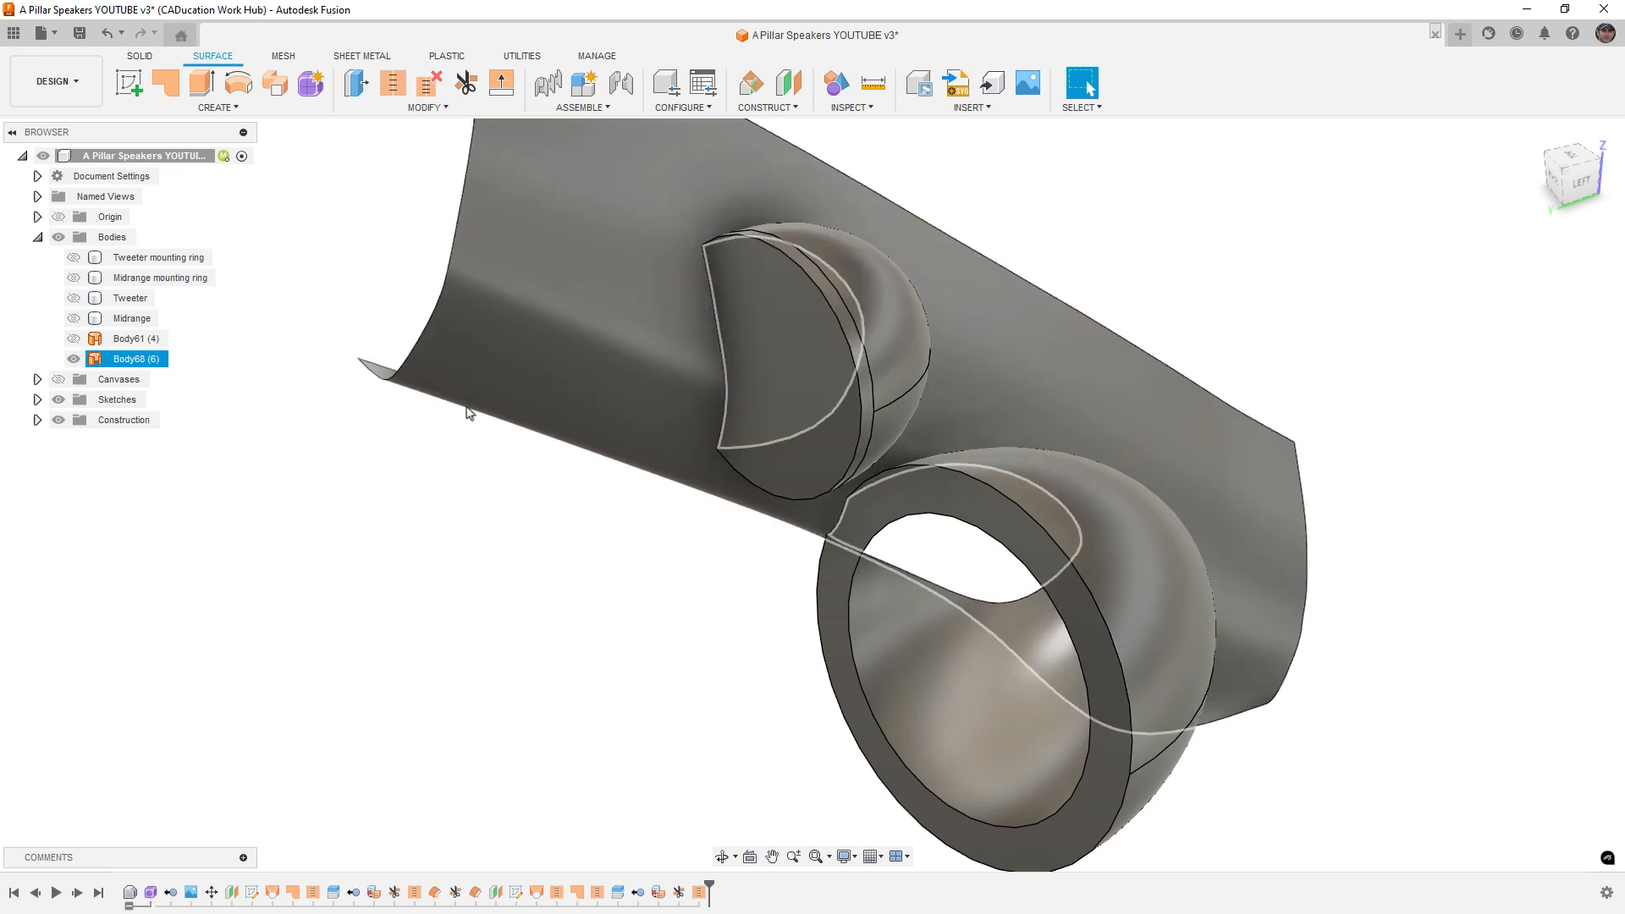
{"action": "left_click", "coordinate": [402, 529]}
Step: Show the tweeter mounting ring and the tweeter, and check the tweeter's front edge against the pod opening
{"action": "left_click", "coordinate": [74, 299]}
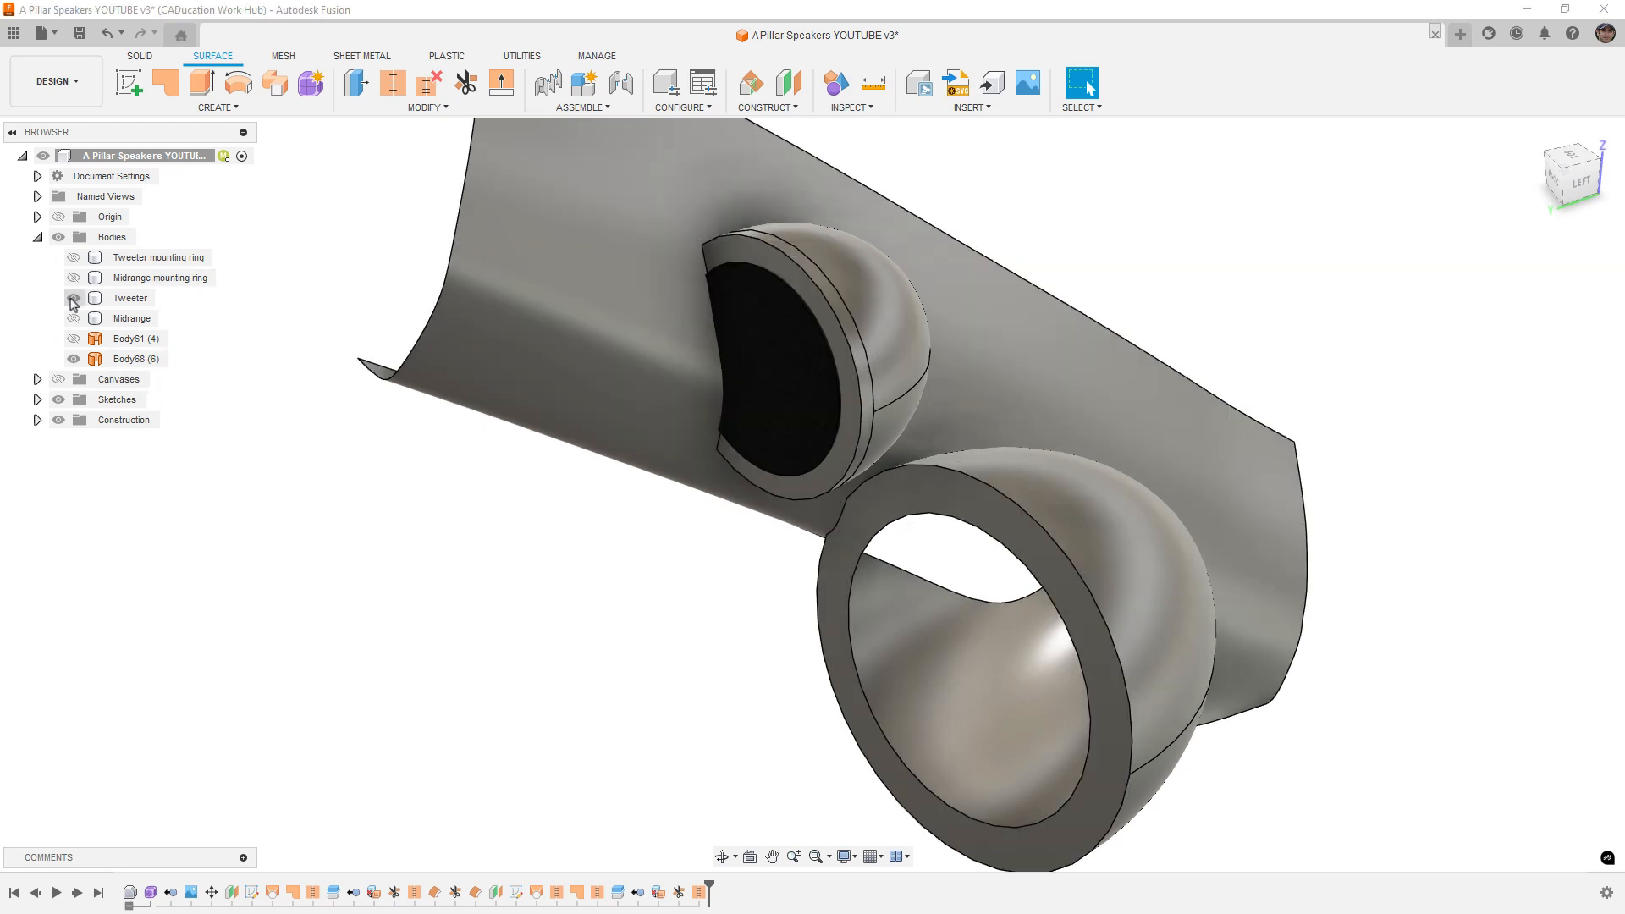
{"action": "left_click", "coordinate": [74, 298]}
{"action": "left_click", "coordinate": [74, 258]}
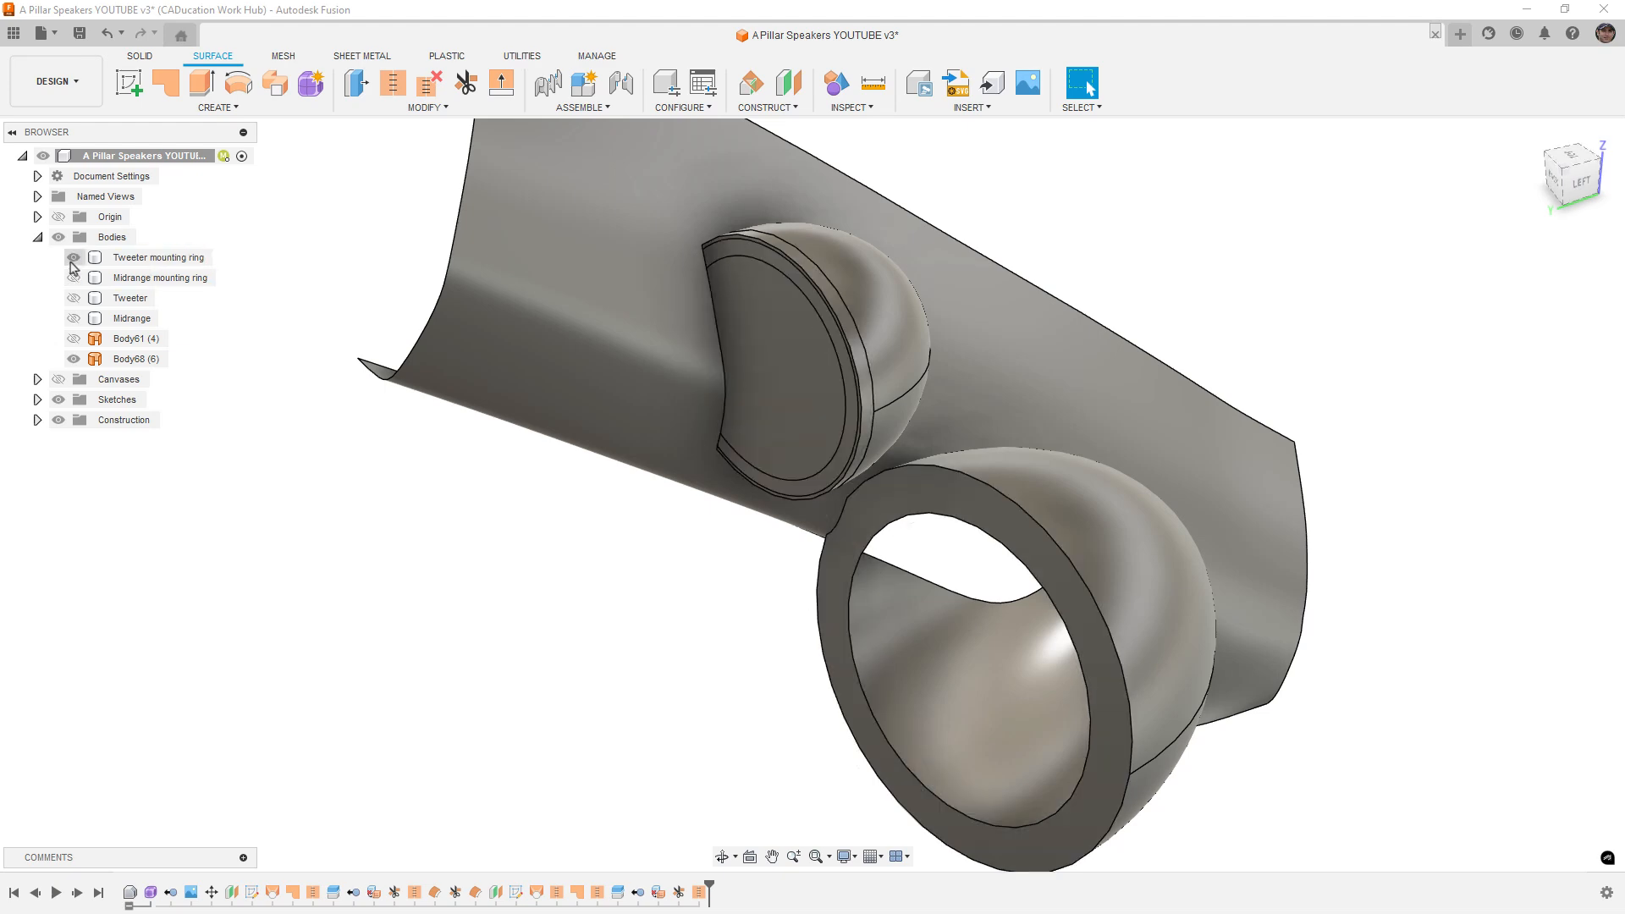
{"action": "scroll", "coordinate": [735, 301], "scroll_direction": "up", "scroll_amount": 2}
{"action": "middle_click_drag", "start_coordinate": [734, 302], "coordinate": [634, 246], "text": "shift"}
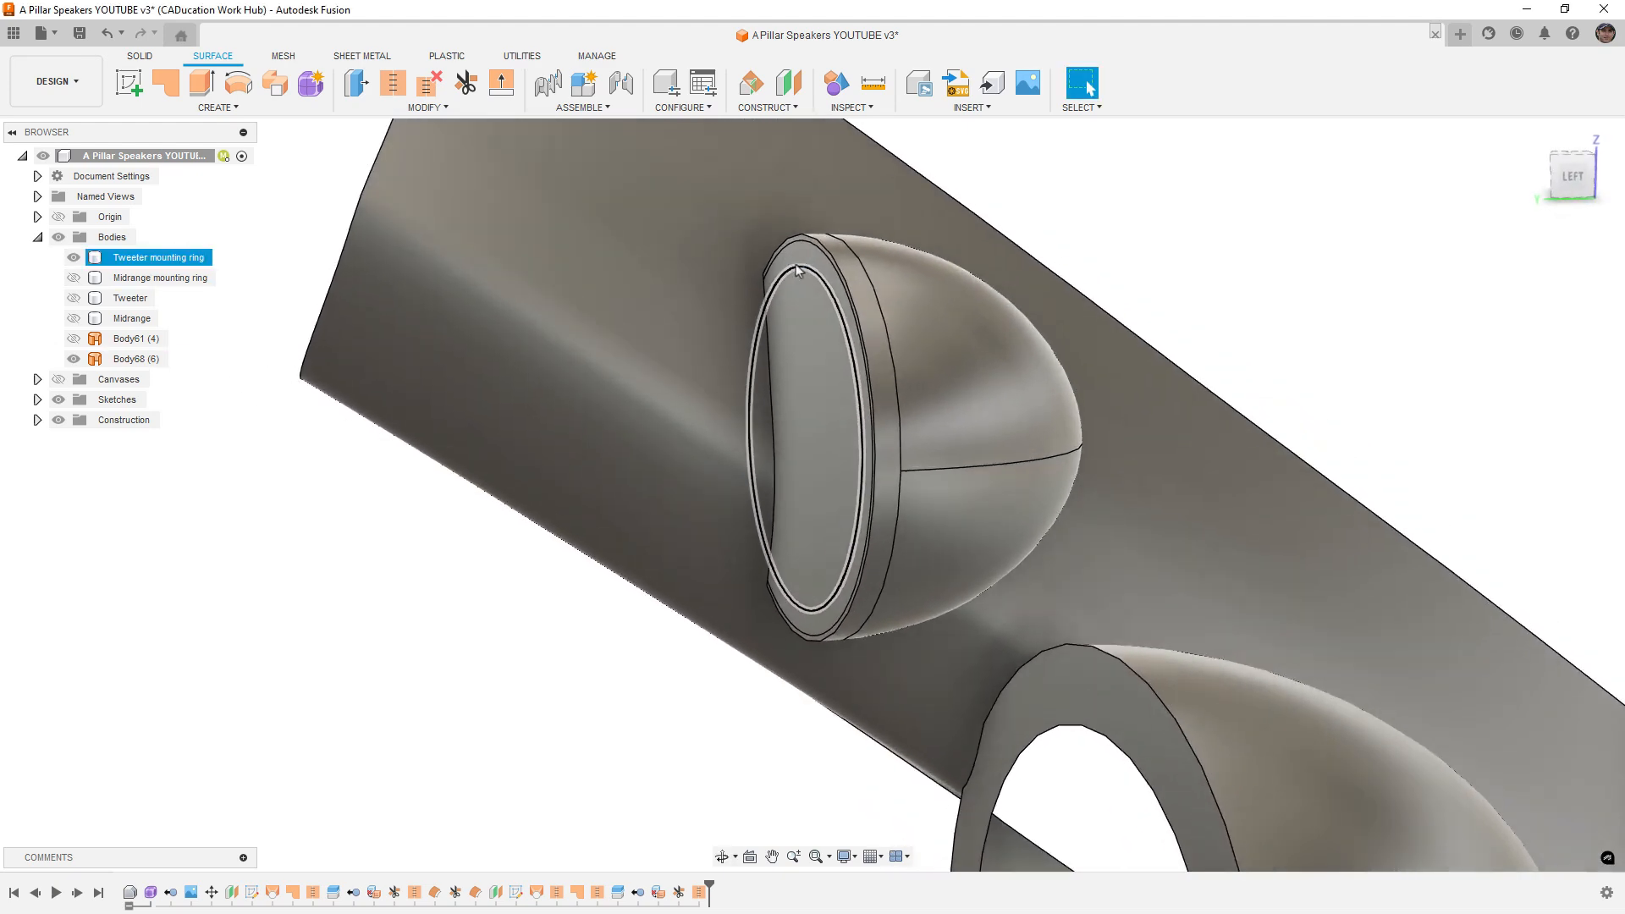
{"action": "left_click", "coordinate": [77, 299]}
{"action": "left_click", "coordinate": [75, 298]}
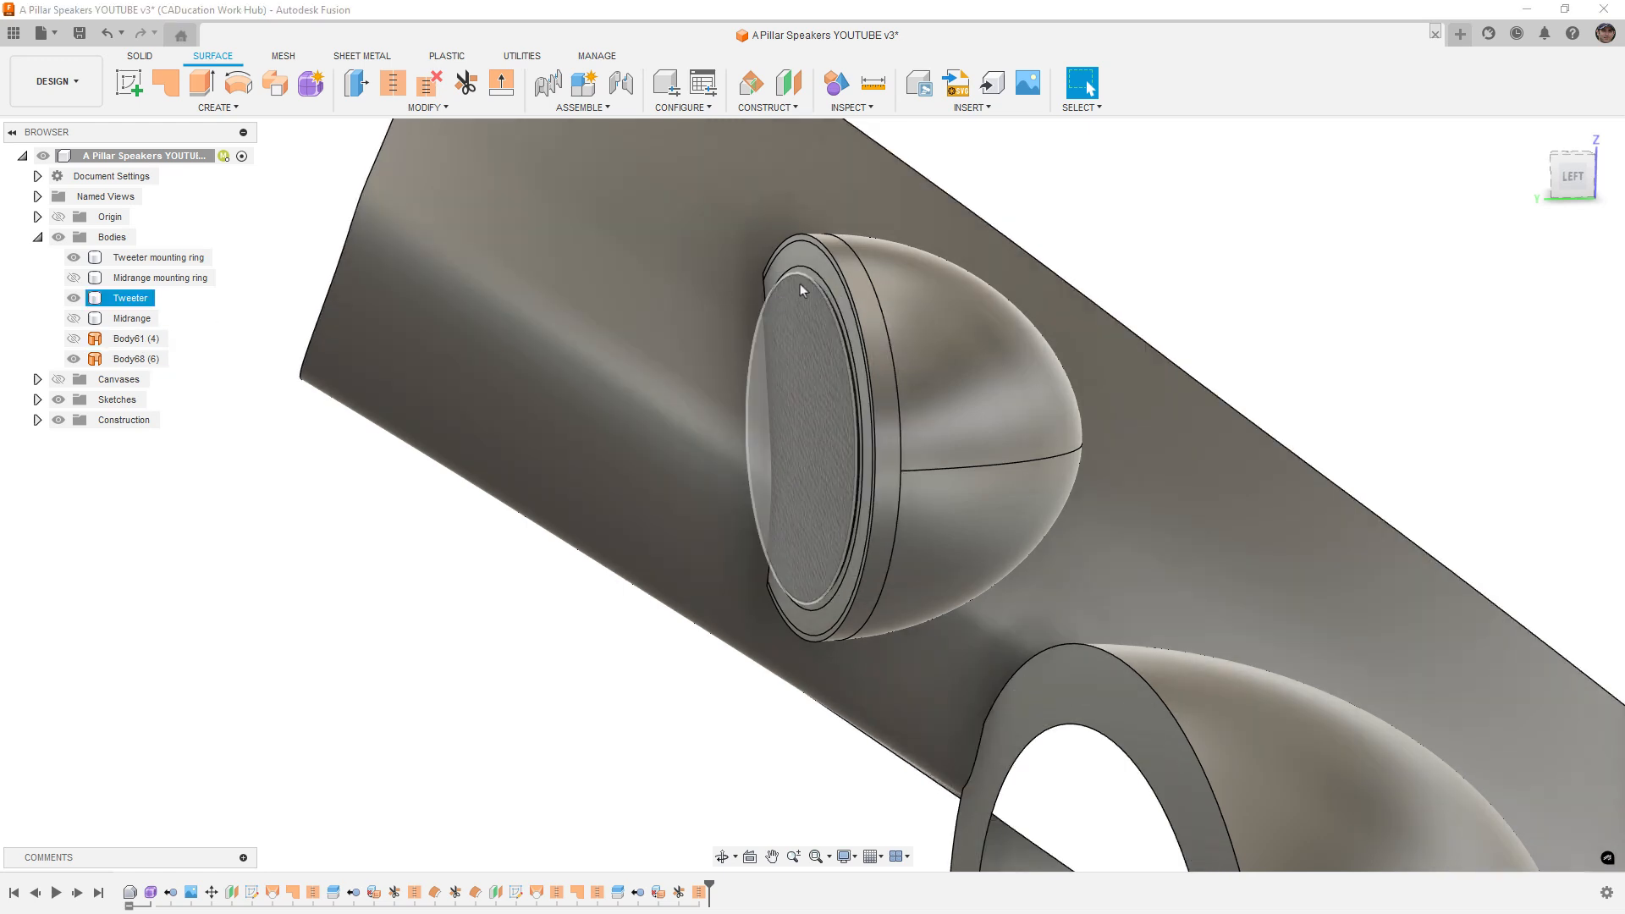
{"action": "left_click", "coordinate": [810, 289]}
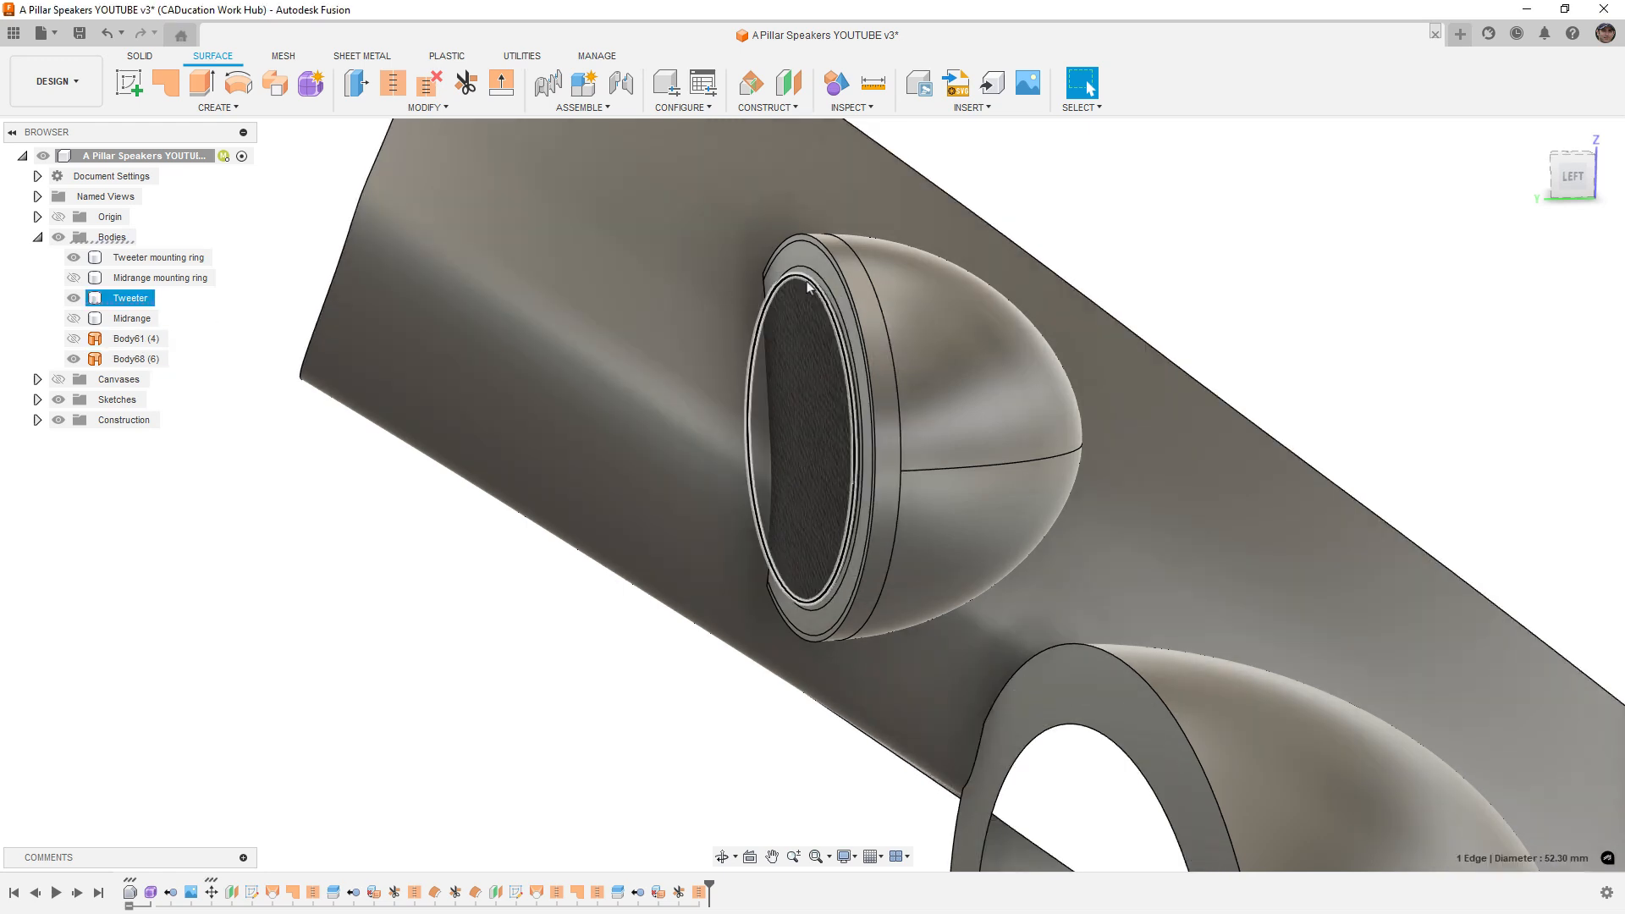
{"action": "scroll", "coordinate": [810, 291], "scroll_direction": "up", "scroll_amount": 4}
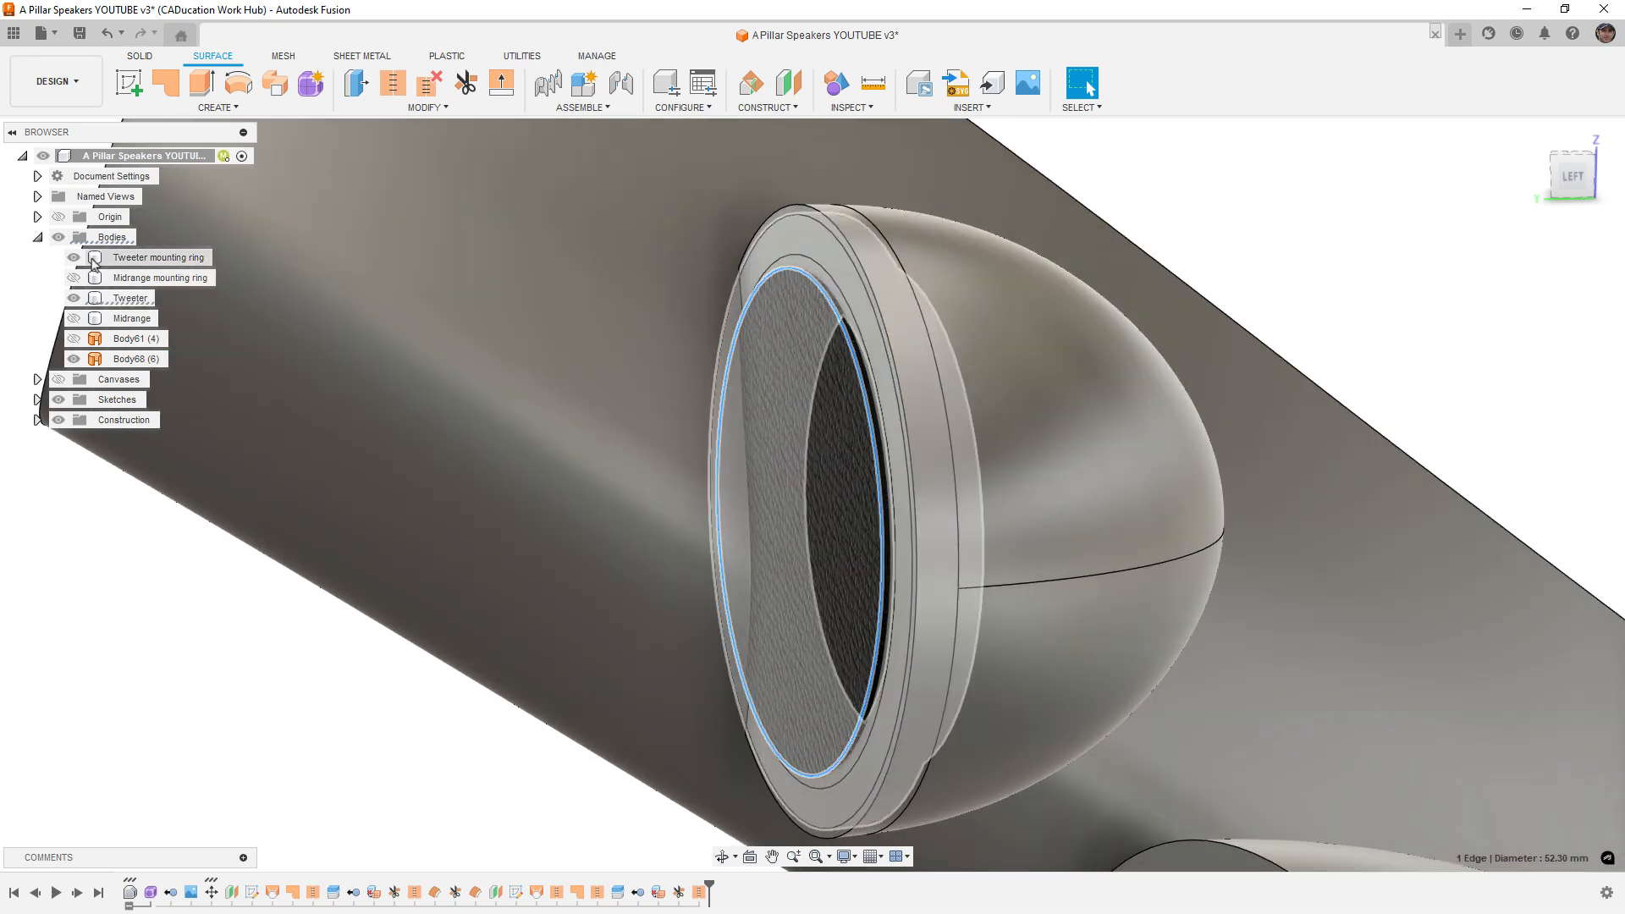
Step: Hide the stitched pillar and pod surface to expose the mounting ring's inner front edge around the tweeter
{"action": "left_click", "coordinate": [127, 257]}
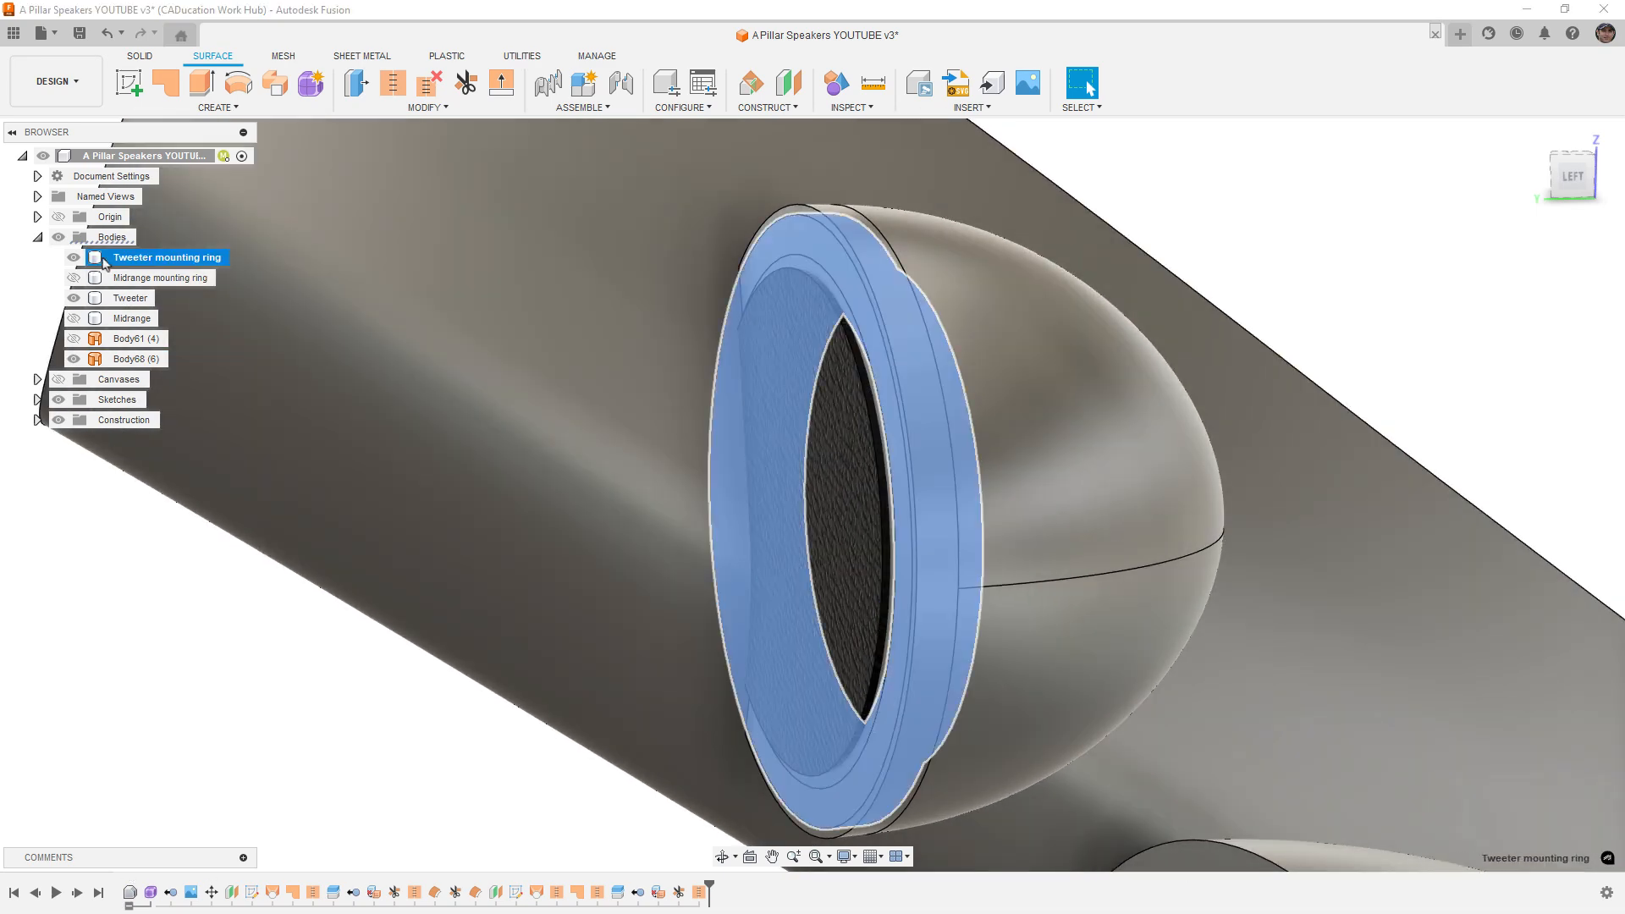
{"action": "left_click", "coordinate": [74, 359]}
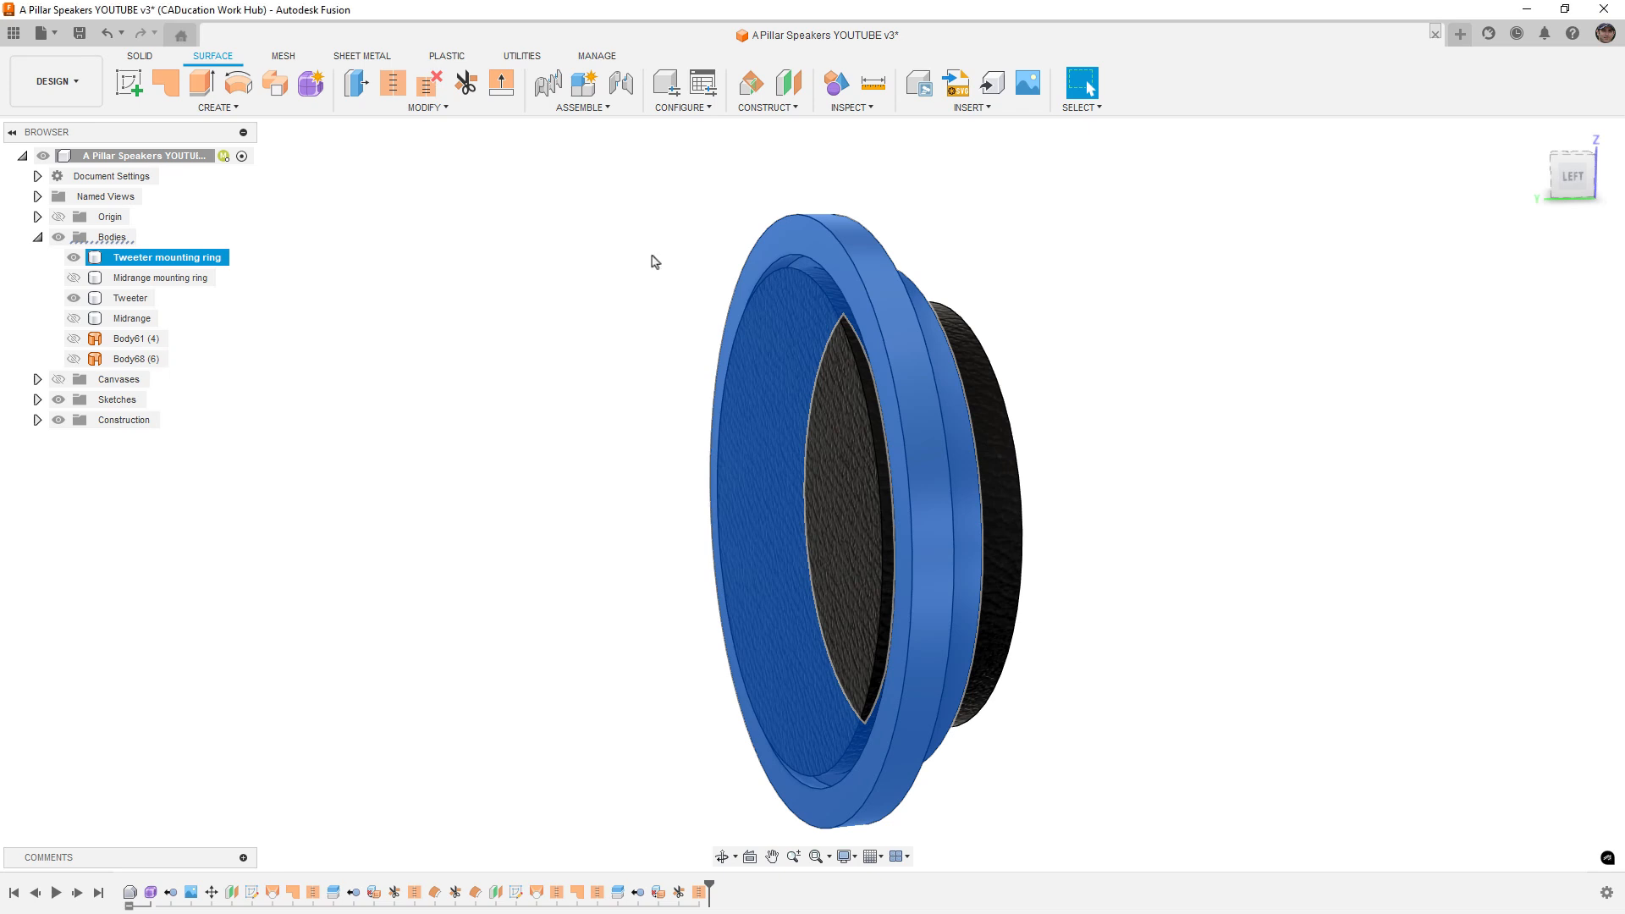
{"action": "left_click", "coordinate": [653, 255]}
{"action": "left_click", "coordinate": [799, 261]}
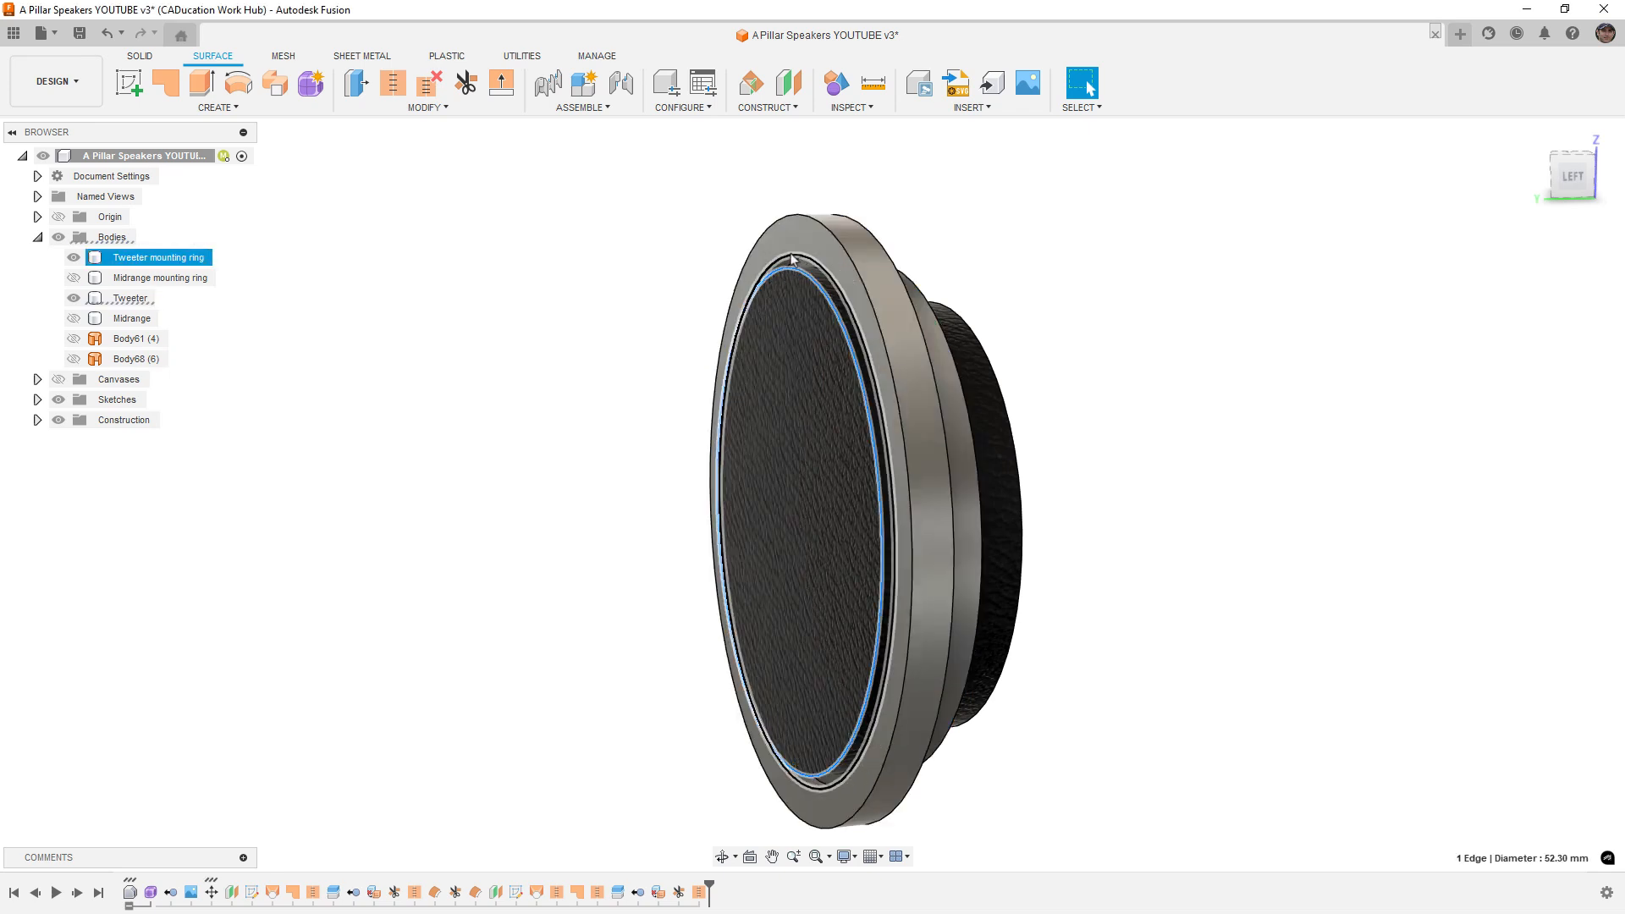
{"action": "mouse_move", "coordinate": [841, 292]}
{"action": "middle_mouse_down", "text": "shift"}
{"action": "mouse_move", "coordinate": [863, 292]}
{"action": "mouse_move", "coordinate": [813, 284]}
{"action": "mouse_move", "coordinate": [829, 267]}
{"action": "middle_mouse_up", "text": "shift"}
{"action": "scroll", "coordinate": [825, 263], "scroll_direction": "up", "scroll_amount": 5}
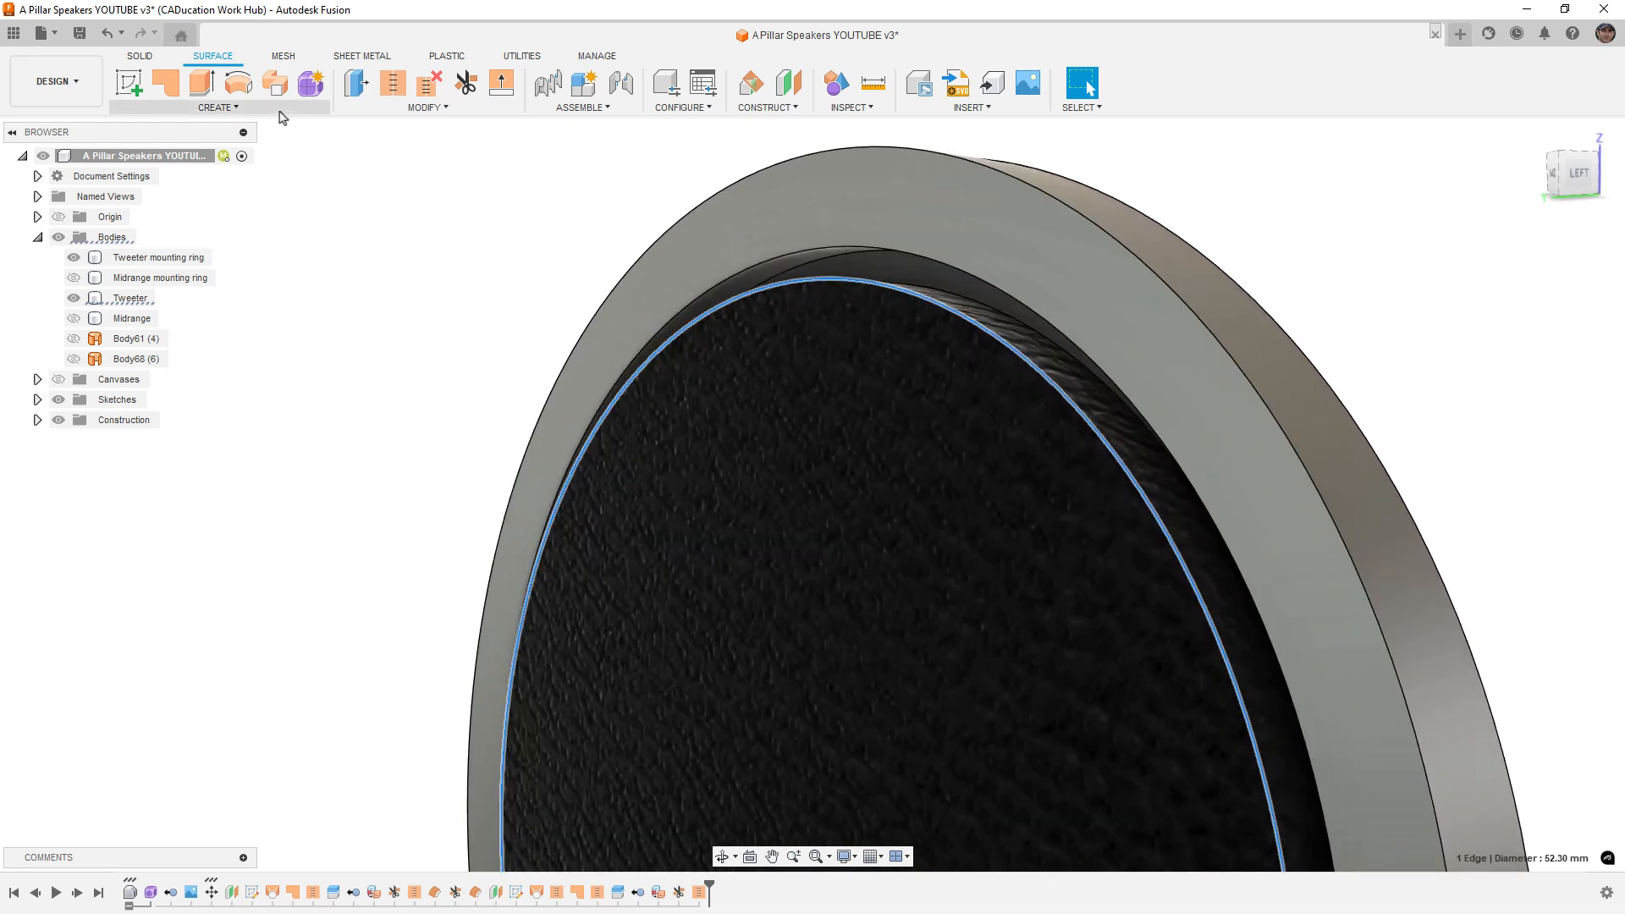
Step: Preview a Normal ruled surface from the tweeter mounting ring's inner front edge, extended forward 56 mm as a new body
{"action": "left_click", "coordinate": [217, 107]}
{"action": "left_click", "coordinate": [217, 107]}
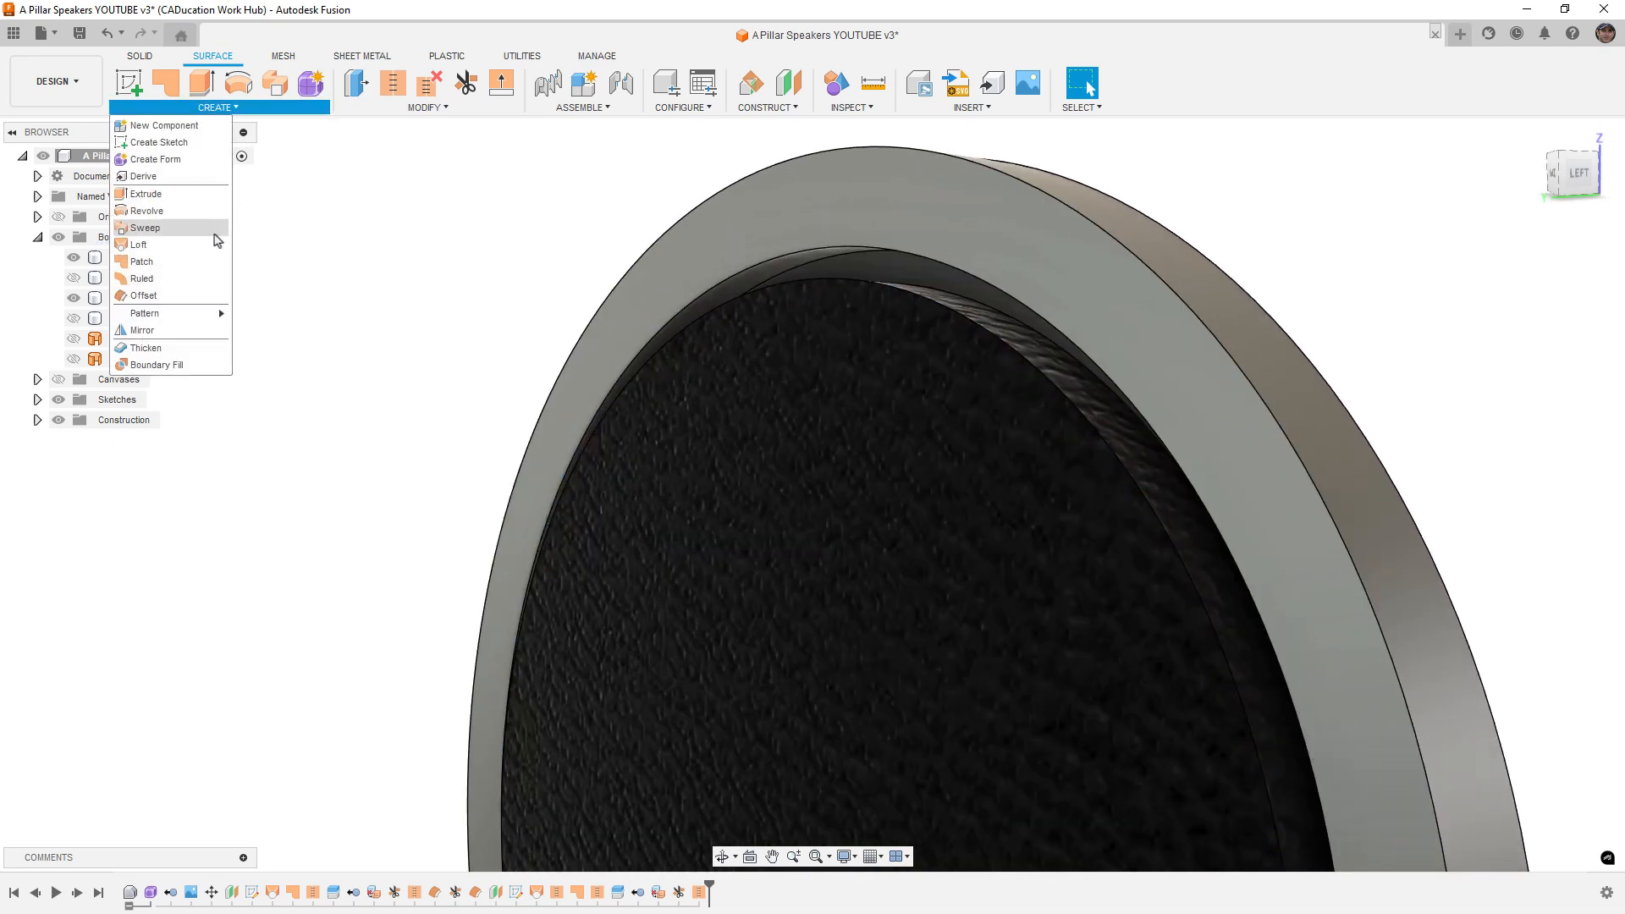
{"action": "left_click", "coordinate": [161, 284]}
{"action": "left_click", "coordinate": [833, 252]}
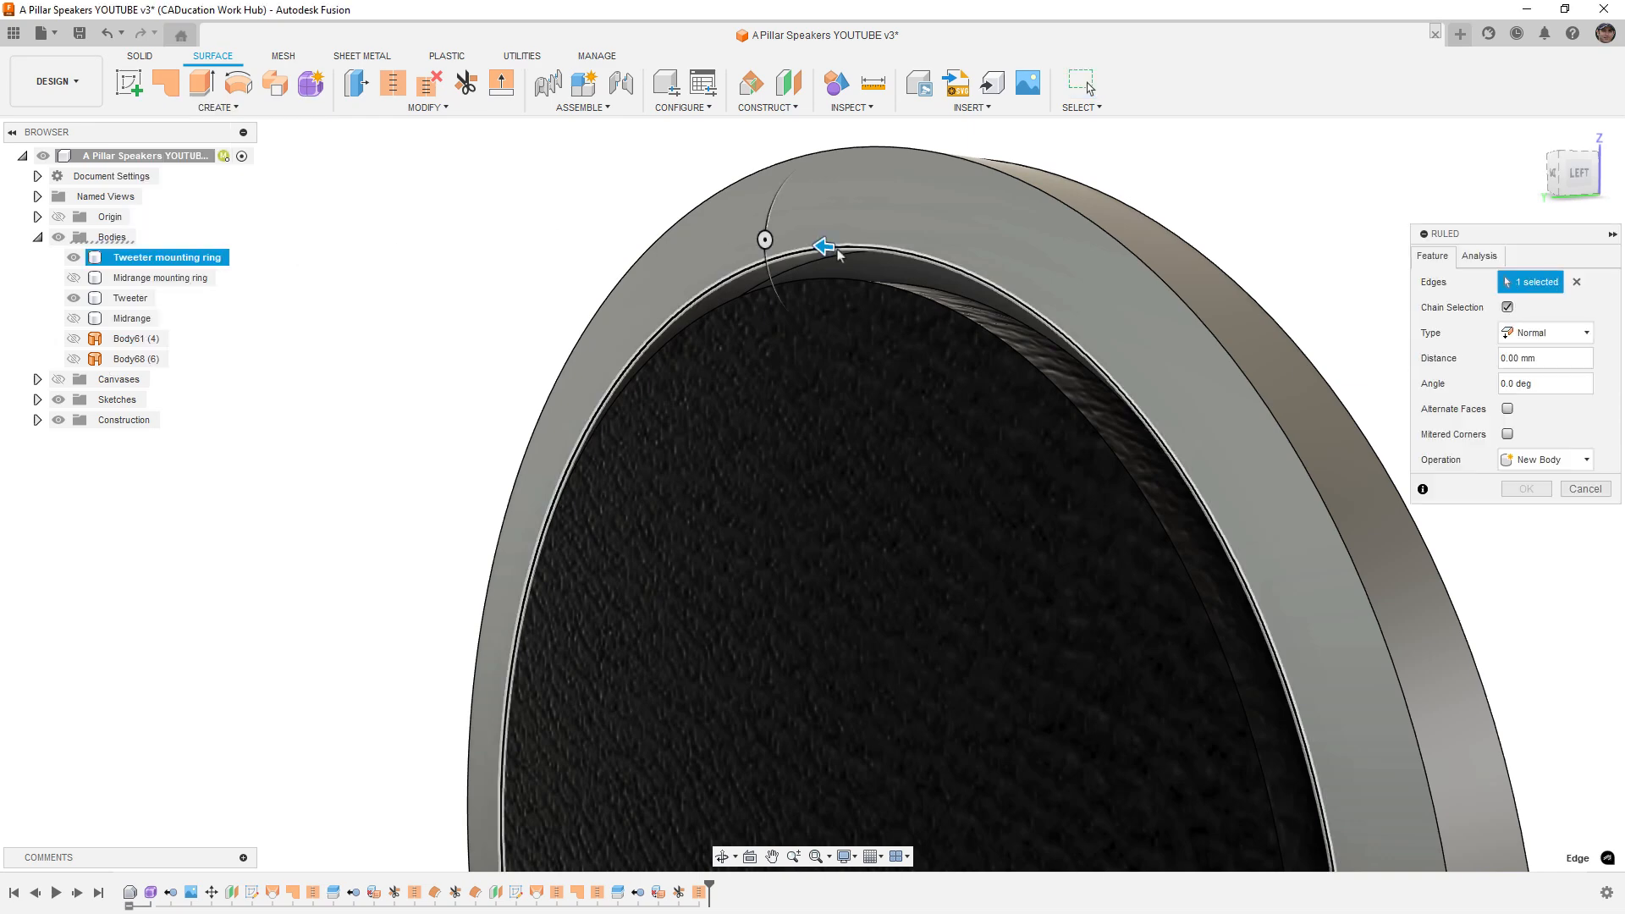
{"action": "scroll", "coordinate": [787, 254], "scroll_direction": "down", "scroll_amount": 3}
{"action": "scroll", "coordinate": [763, 308], "scroll_direction": "down", "scroll_amount": 2}
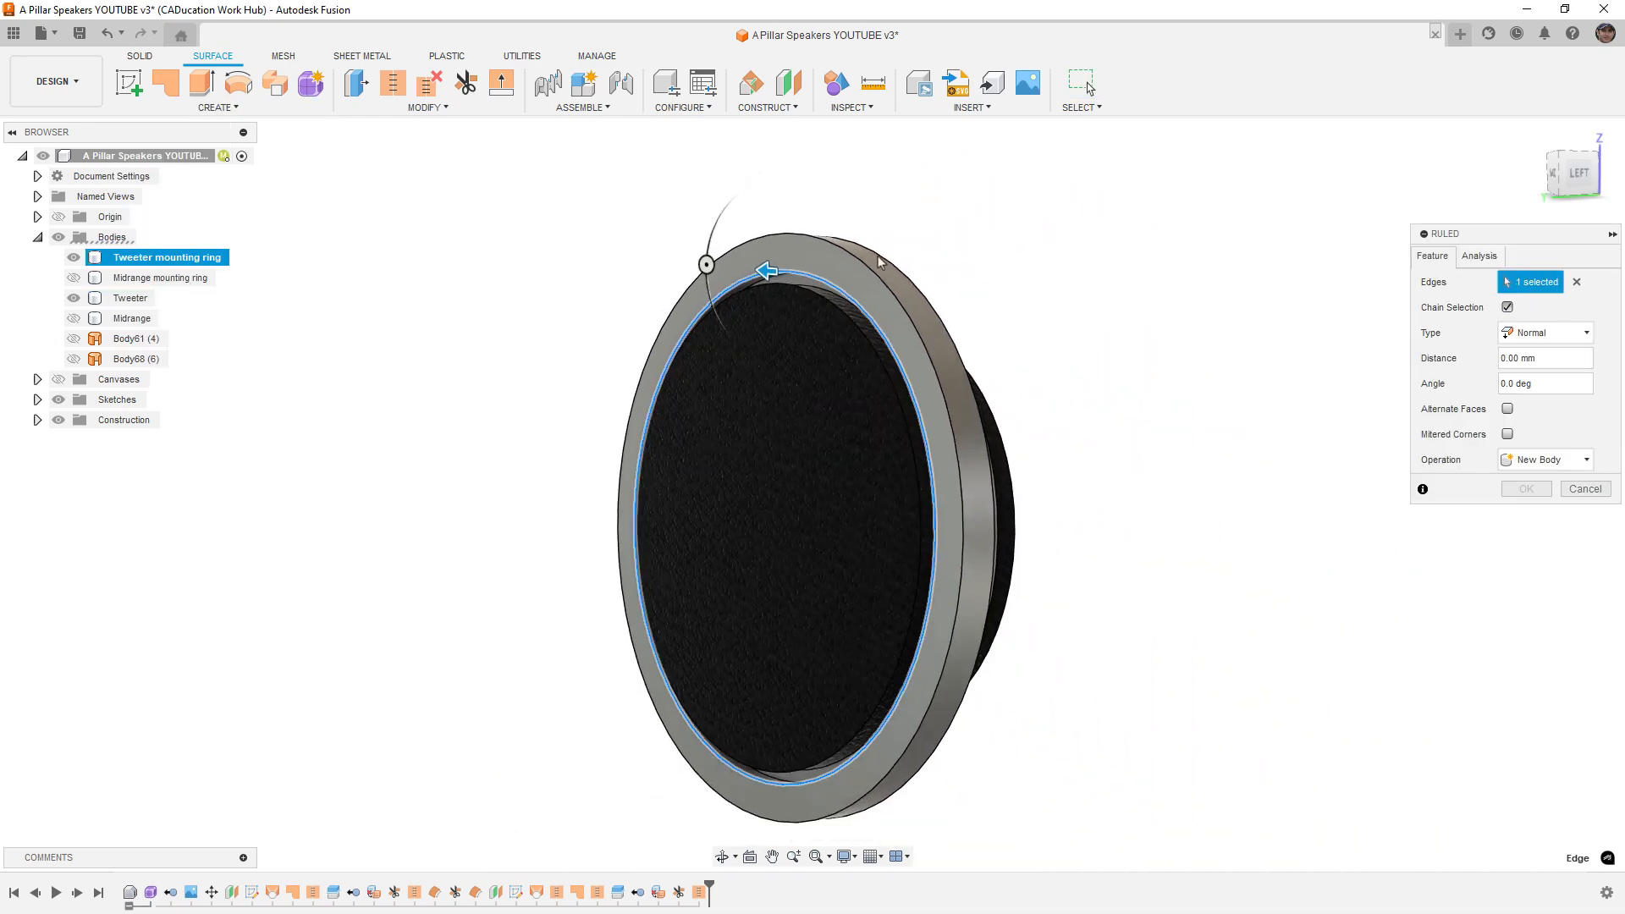
{"action": "left_click_drag", "start_coordinate": [766, 271], "coordinate": [252, 226]}
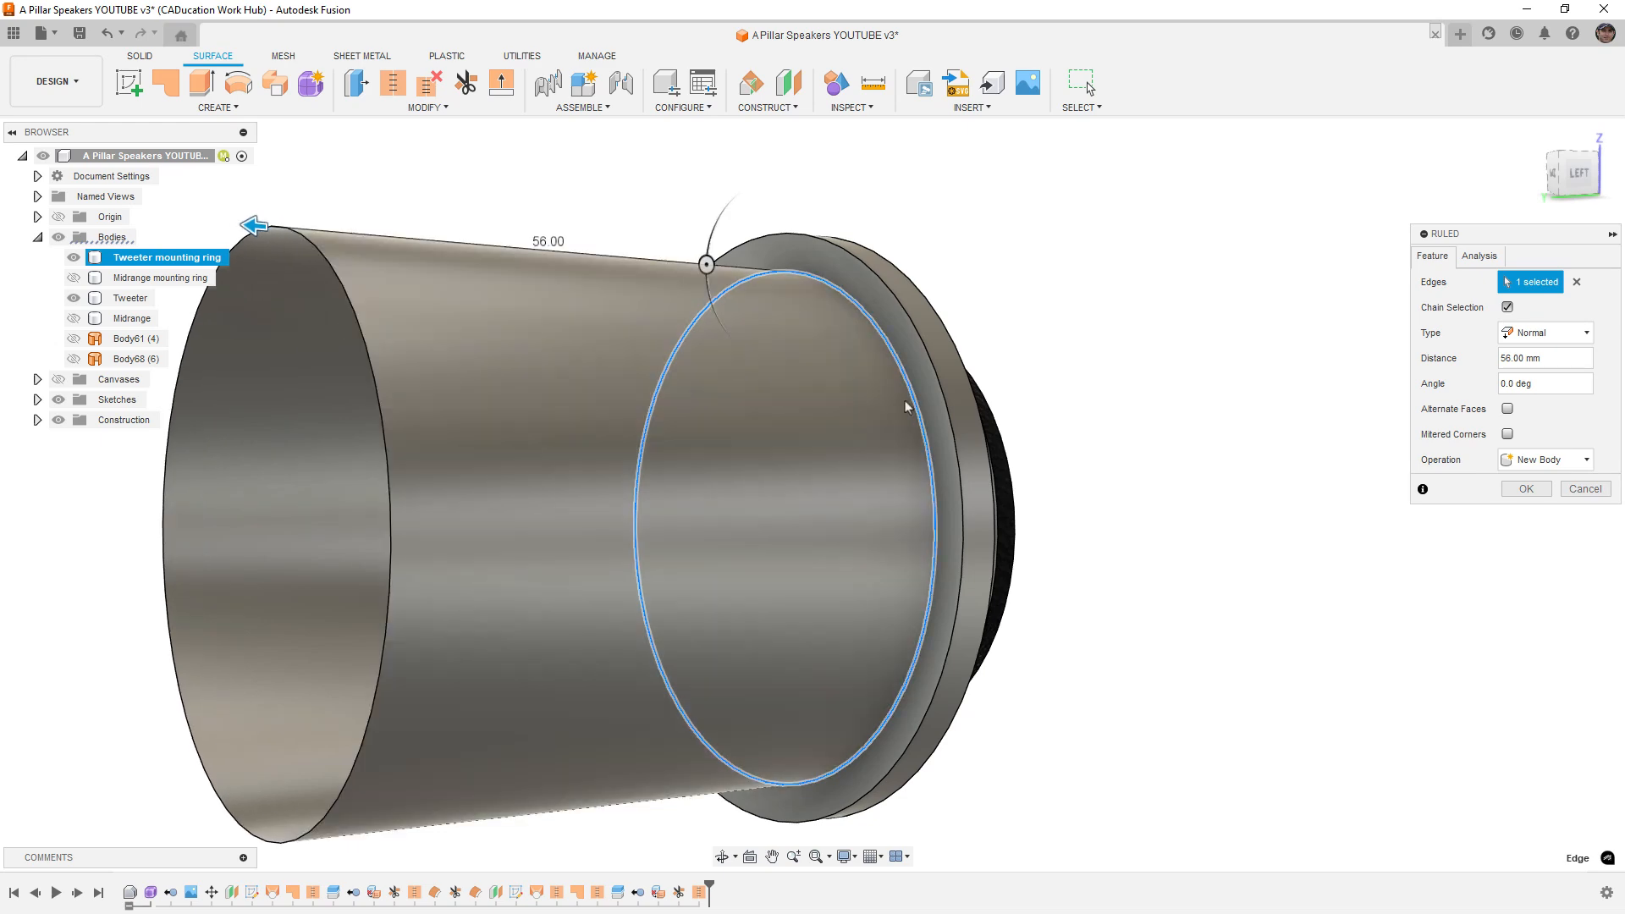
{"action": "scroll", "coordinate": [905, 407], "scroll_direction": "down", "scroll_amount": 2}
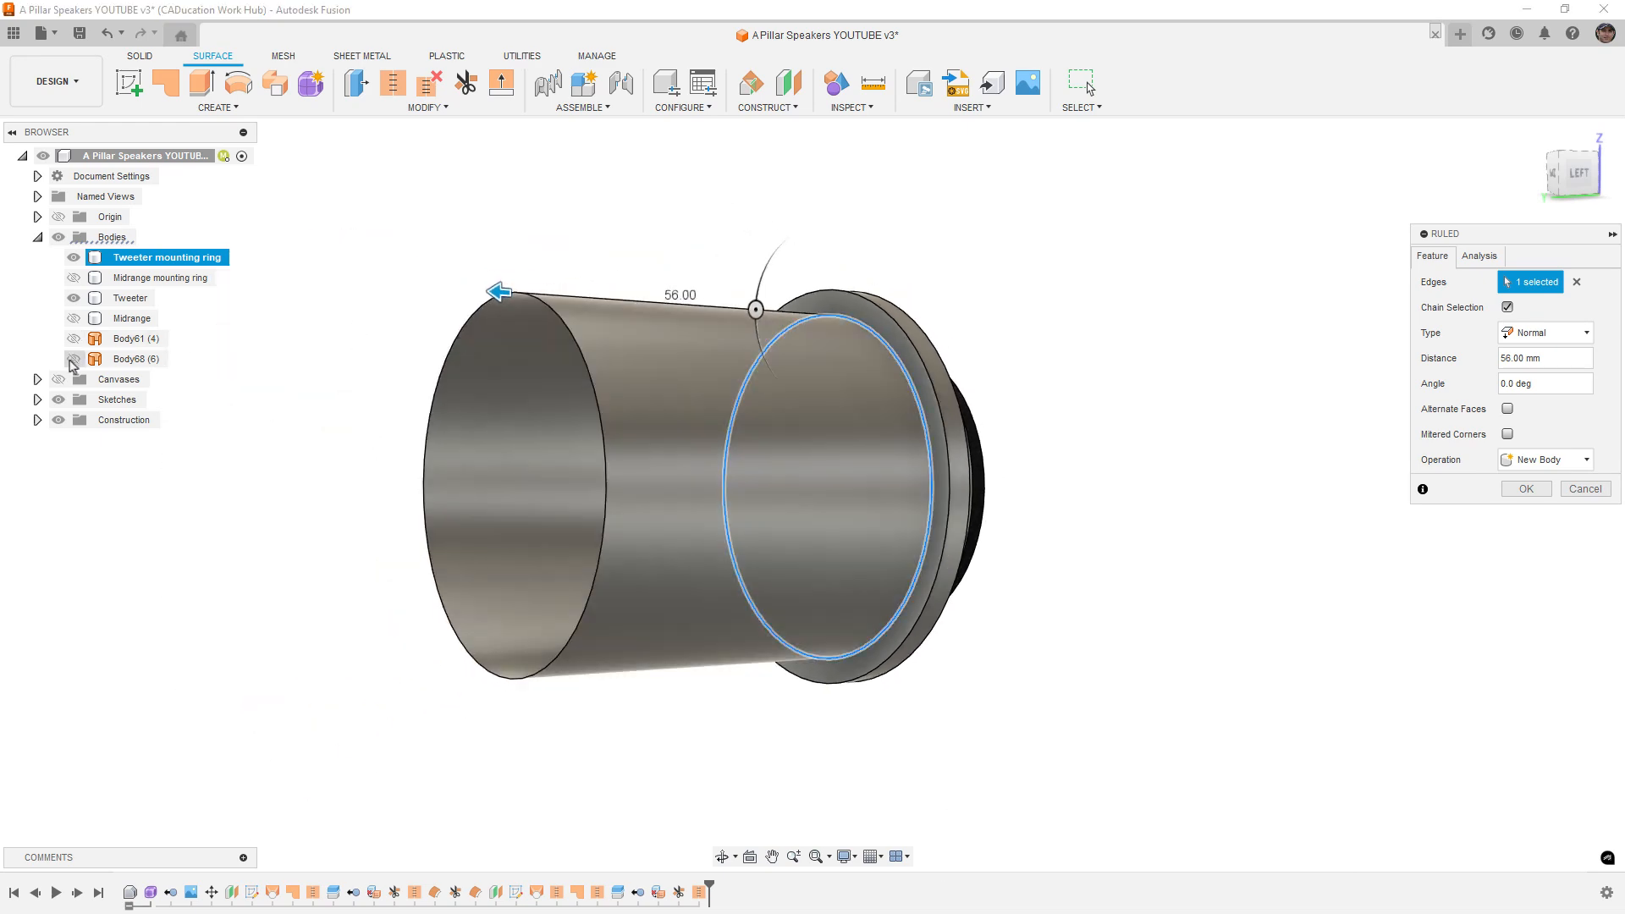
Step: Show the stitched pillar surface, then create the tweeter ring's ruled surface as a new body with an 80 mm distance and -5° angle
{"action": "left_click", "coordinate": [72, 359]}
{"action": "middle_click_drag", "start_coordinate": [558, 440], "coordinate": [646, 453], "text": "shift"}
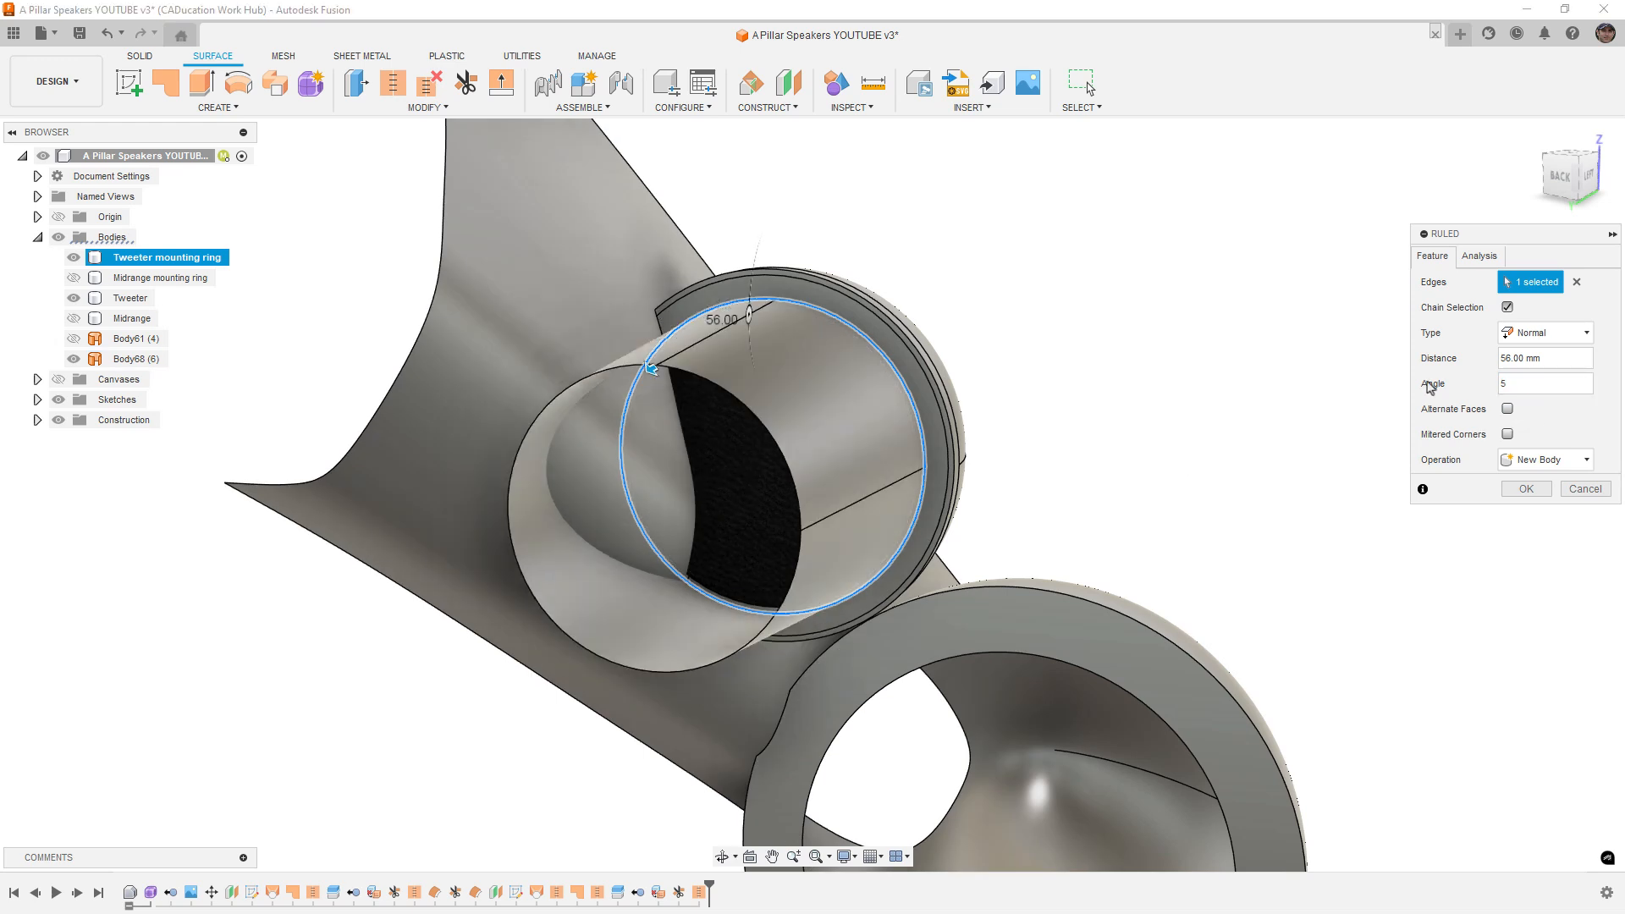
{"action": "type", "text": "-"}
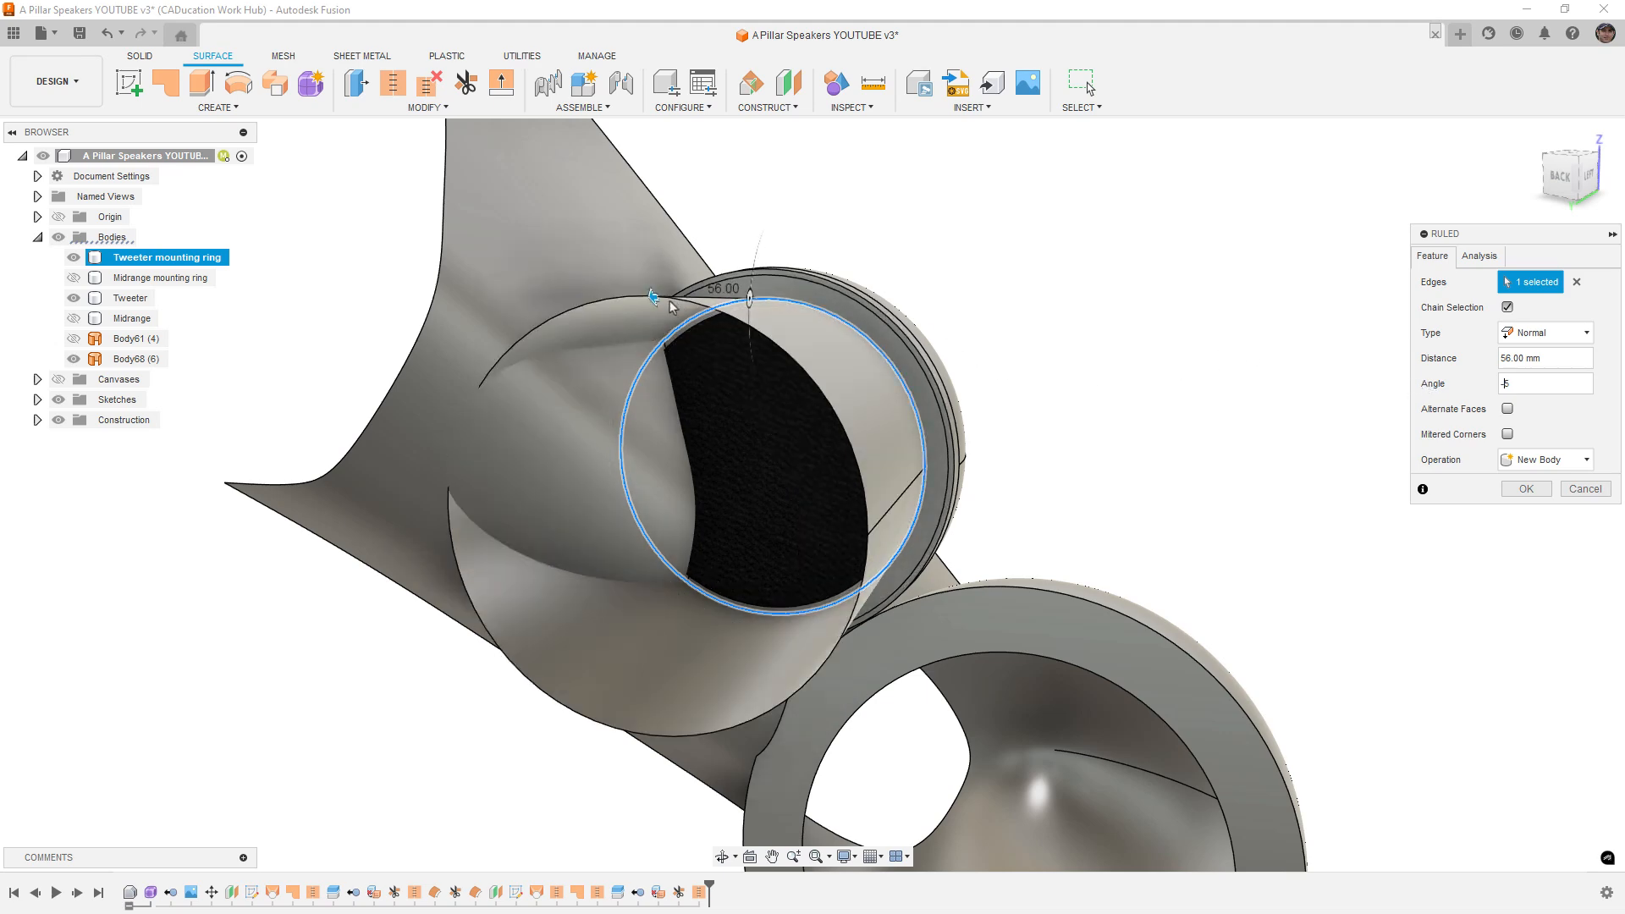
{"action": "left_click_drag", "start_coordinate": [650, 300], "coordinate": [582, 298]}
{"action": "mouse_move", "coordinate": [605, 463]}
{"action": "middle_mouse_down", "text": "shift"}
{"action": "mouse_move", "coordinate": [711, 471]}
{"action": "mouse_move", "coordinate": [604, 471]}
{"action": "middle_mouse_up", "text": "shift"}
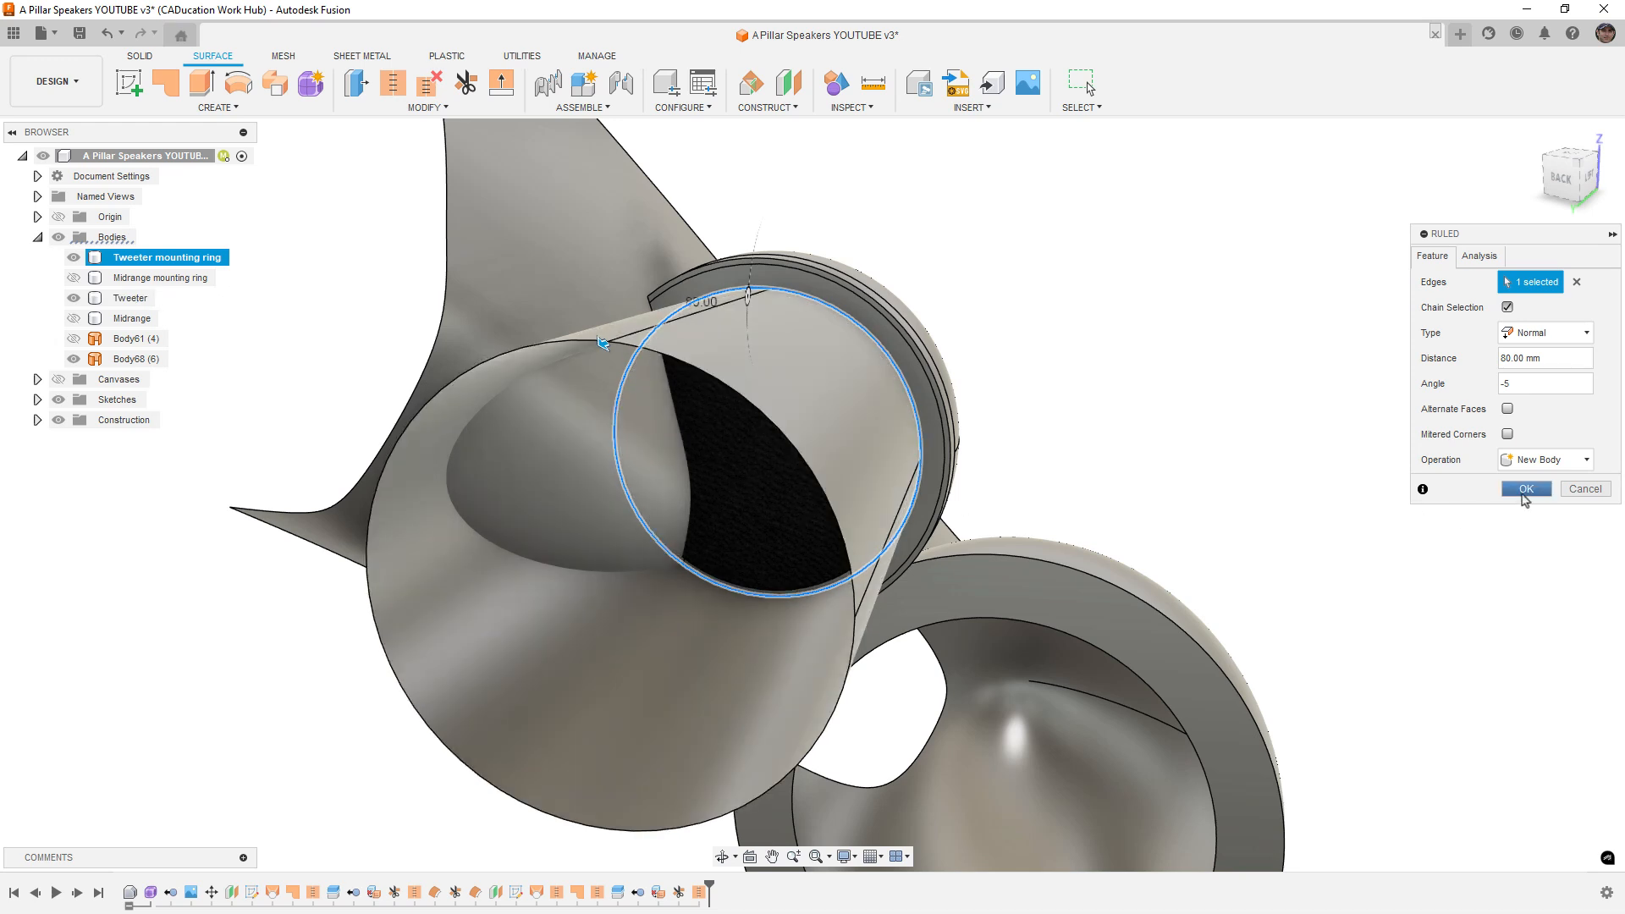
{"action": "scroll", "coordinate": [714, 329], "scroll_direction": "up", "scroll_amount": 2}
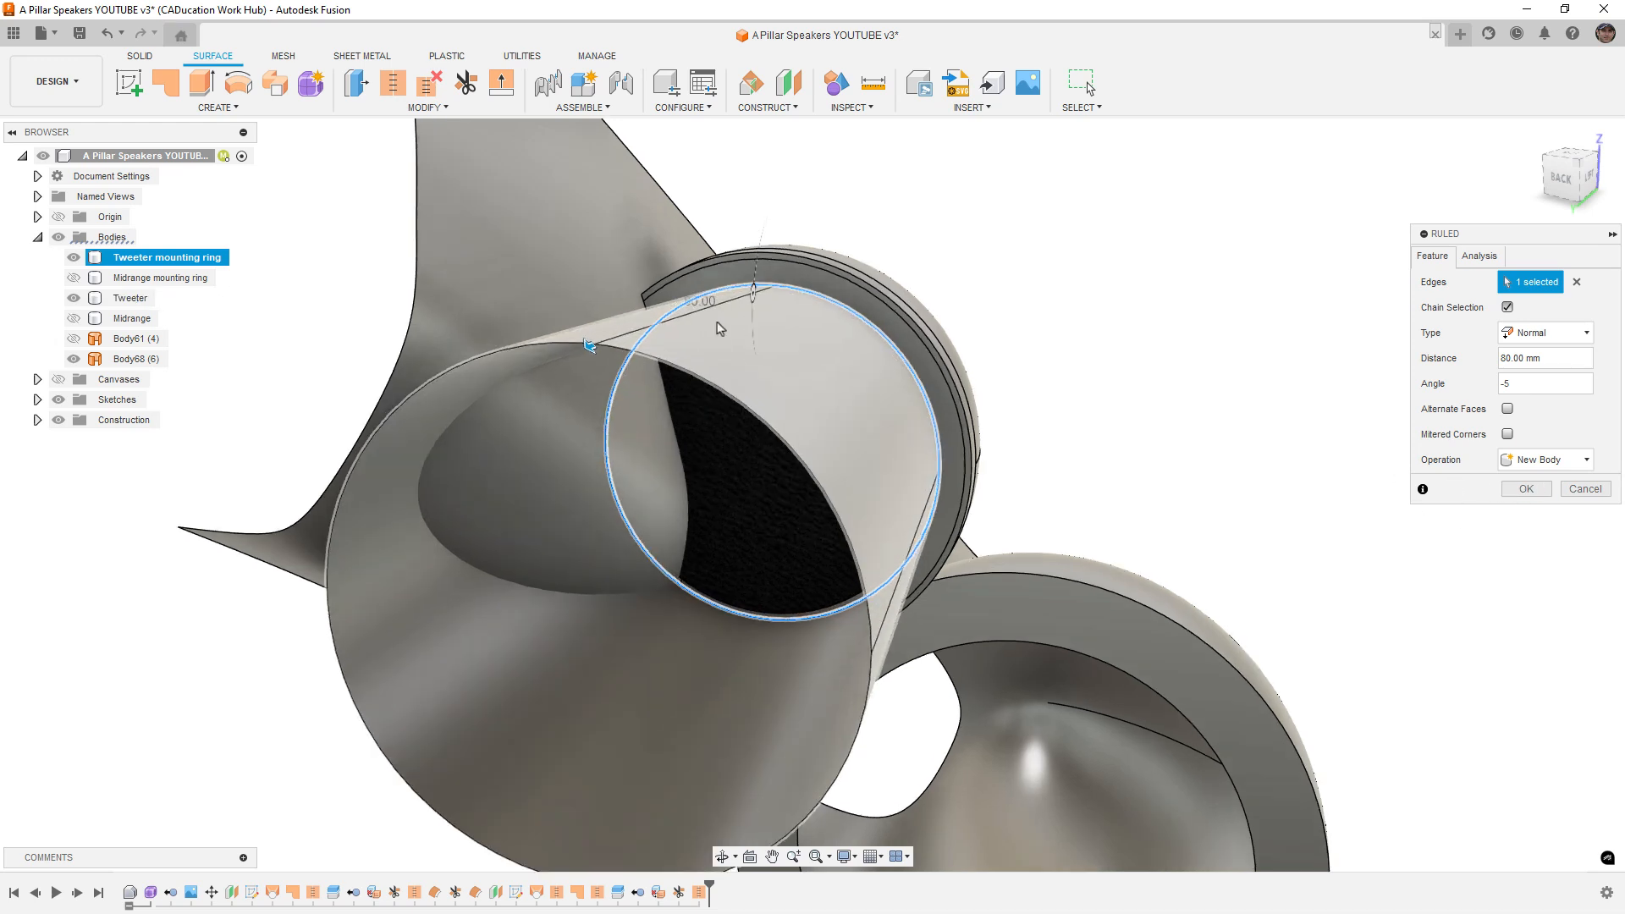
{"action": "middle_click_drag", "start_coordinate": [744, 422], "coordinate": [745, 397], "text": "shift"}
{"action": "scroll", "coordinate": [713, 297], "scroll_direction": "up", "scroll_amount": 6}
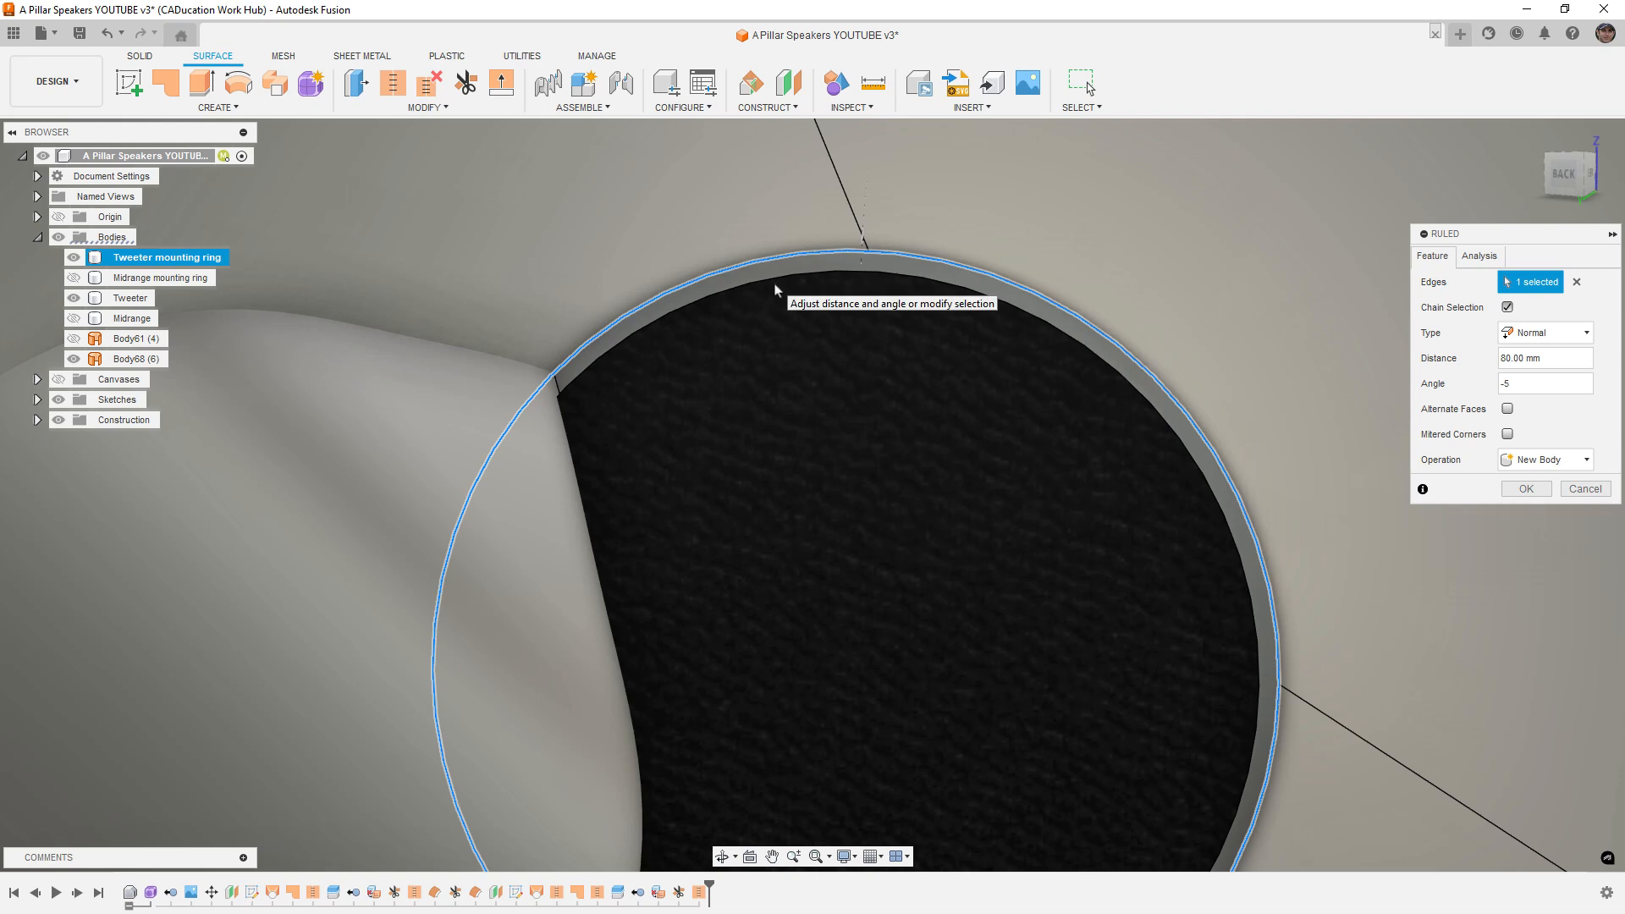
{"action": "scroll", "coordinate": [779, 288], "scroll_direction": "down", "scroll_amount": 6}
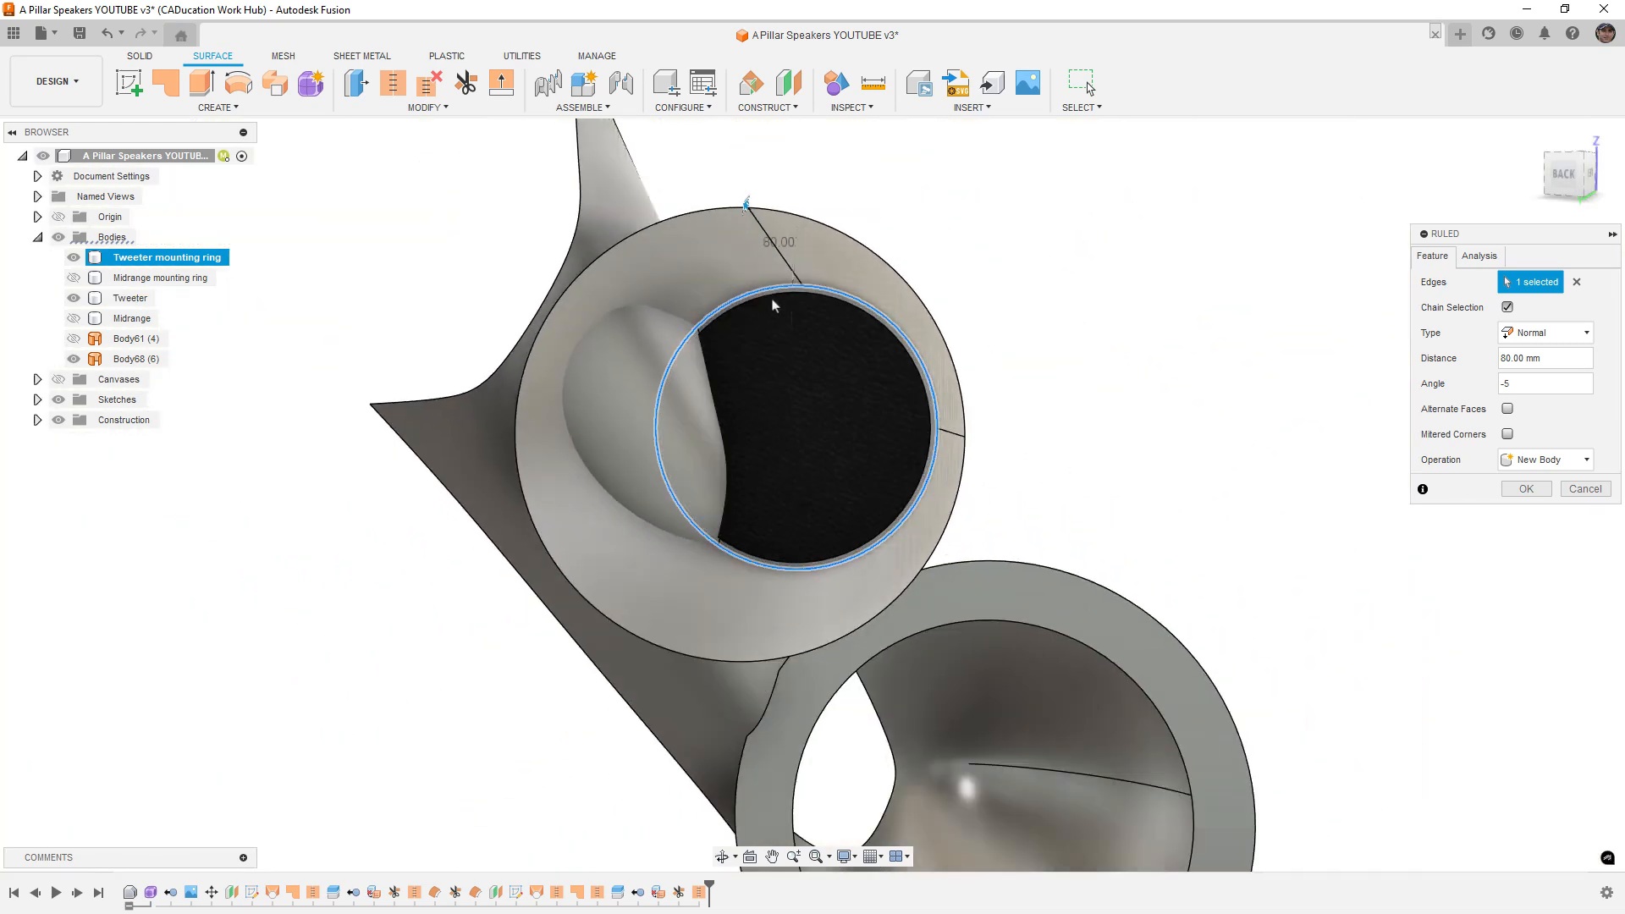
{"action": "middle_click_drag", "start_coordinate": [772, 297], "coordinate": [802, 288], "text": "shift"}
{"action": "scroll", "coordinate": [802, 289], "scroll_direction": "up", "scroll_amount": 3}
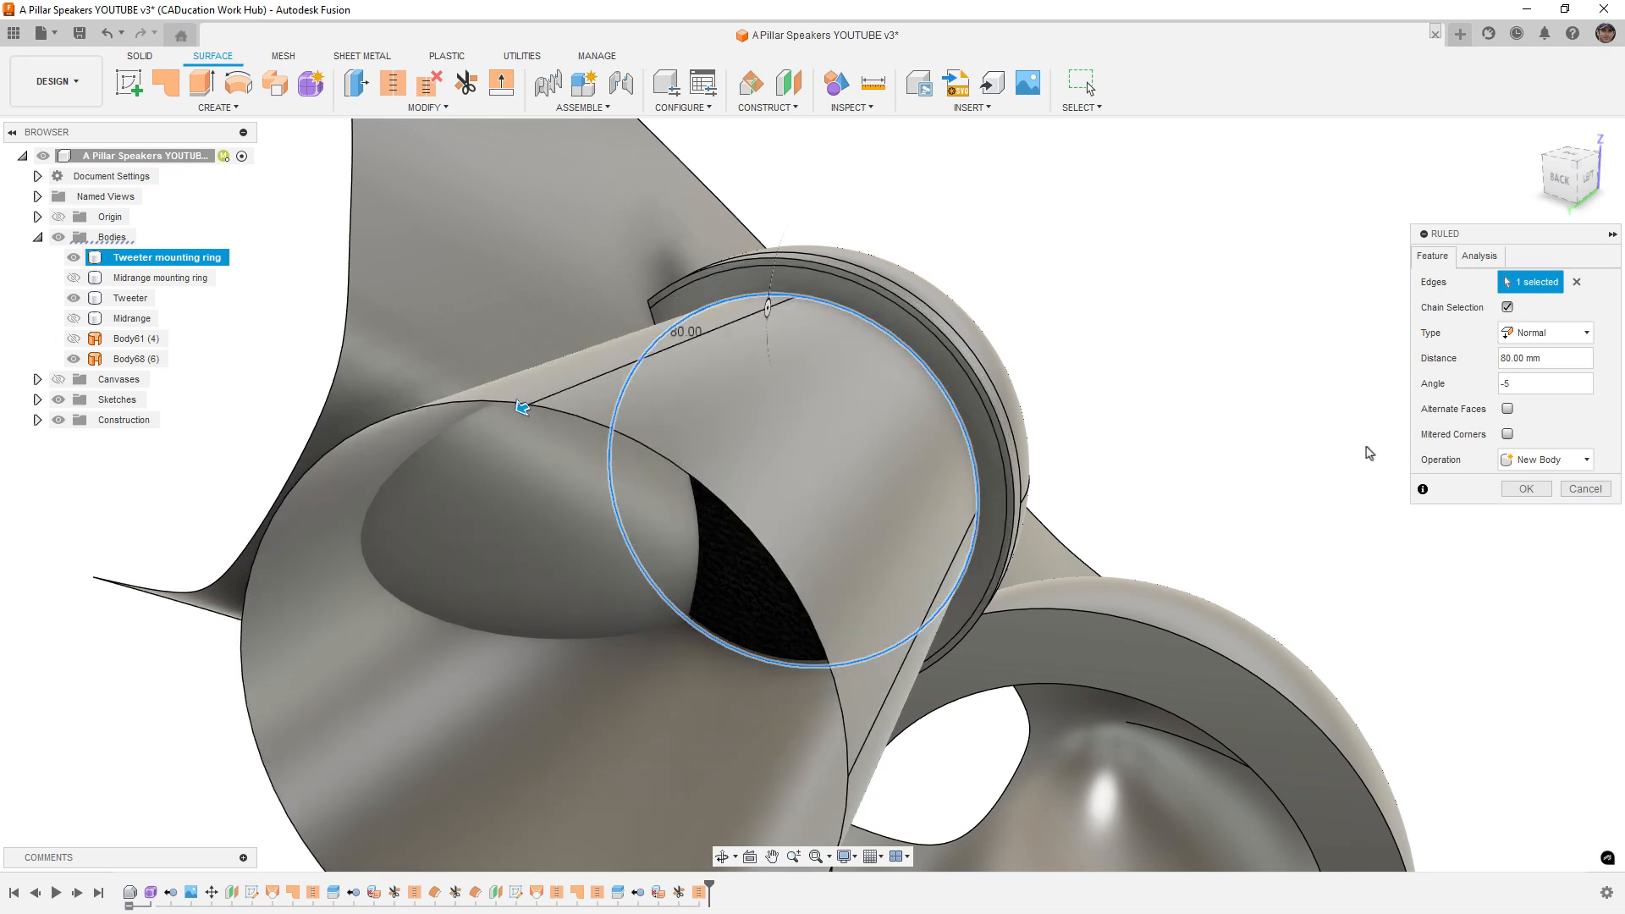
{"action": "left_click", "coordinate": [1537, 484]}
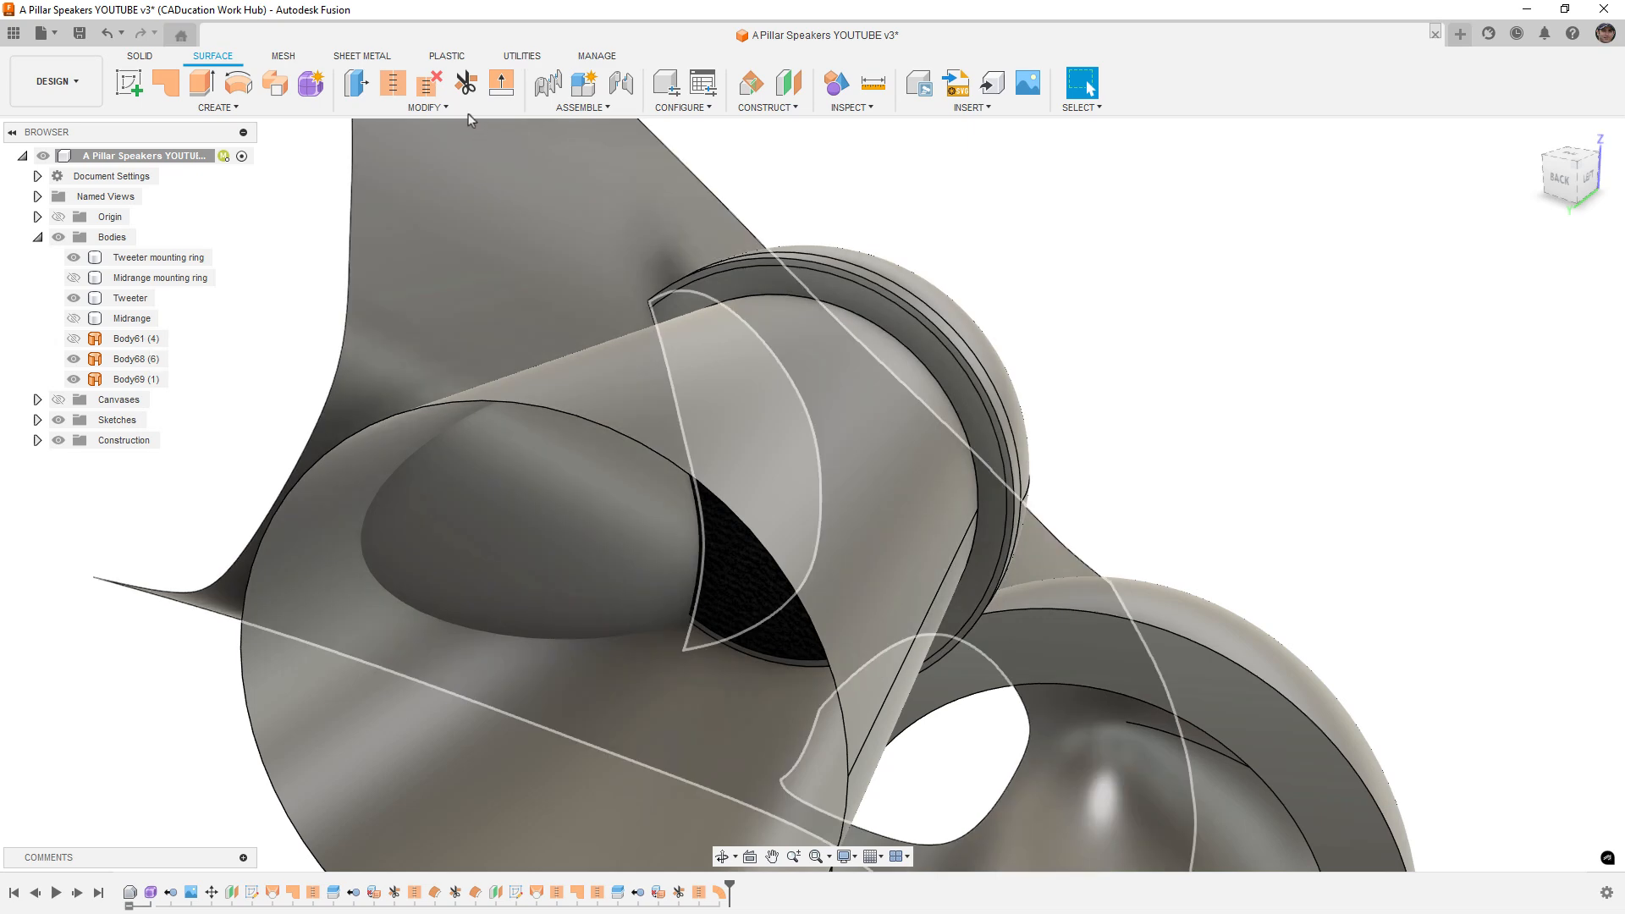
Step: Offset the flared ruled surface outward by 1 mm as a new body, and remove the original ruled surface body
{"action": "left_click", "coordinate": [467, 111]}
{"action": "mouse_move", "coordinate": [274, 111]}
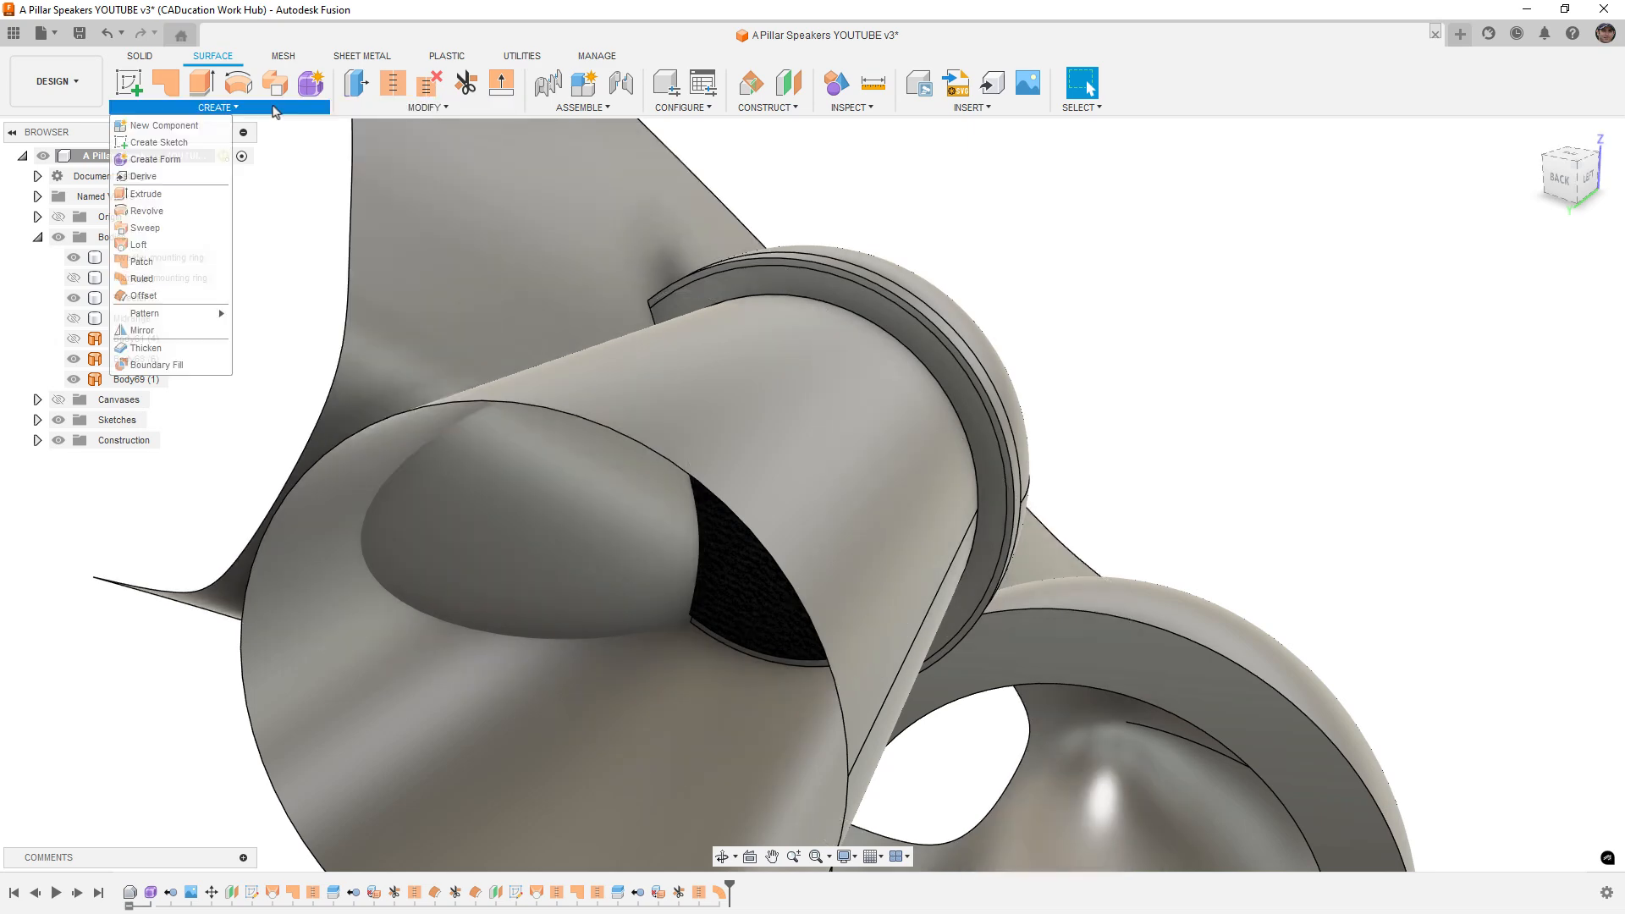
{"action": "left_click", "coordinate": [144, 296]}
{"action": "left_click", "coordinate": [722, 357]}
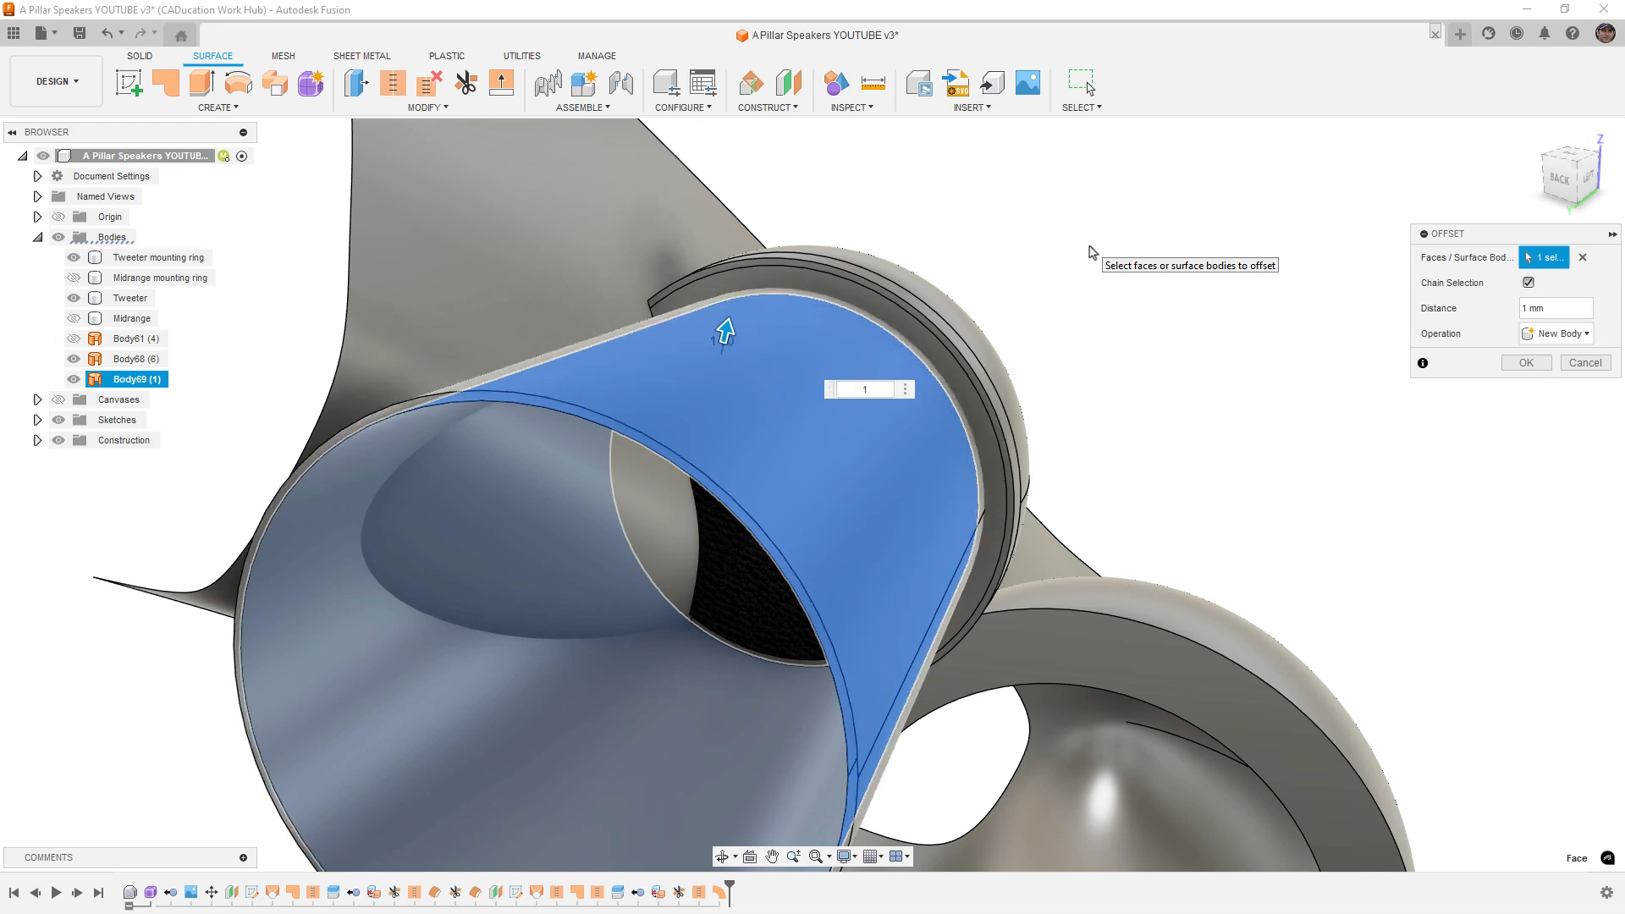
{"action": "left_click", "coordinate": [1525, 362]}
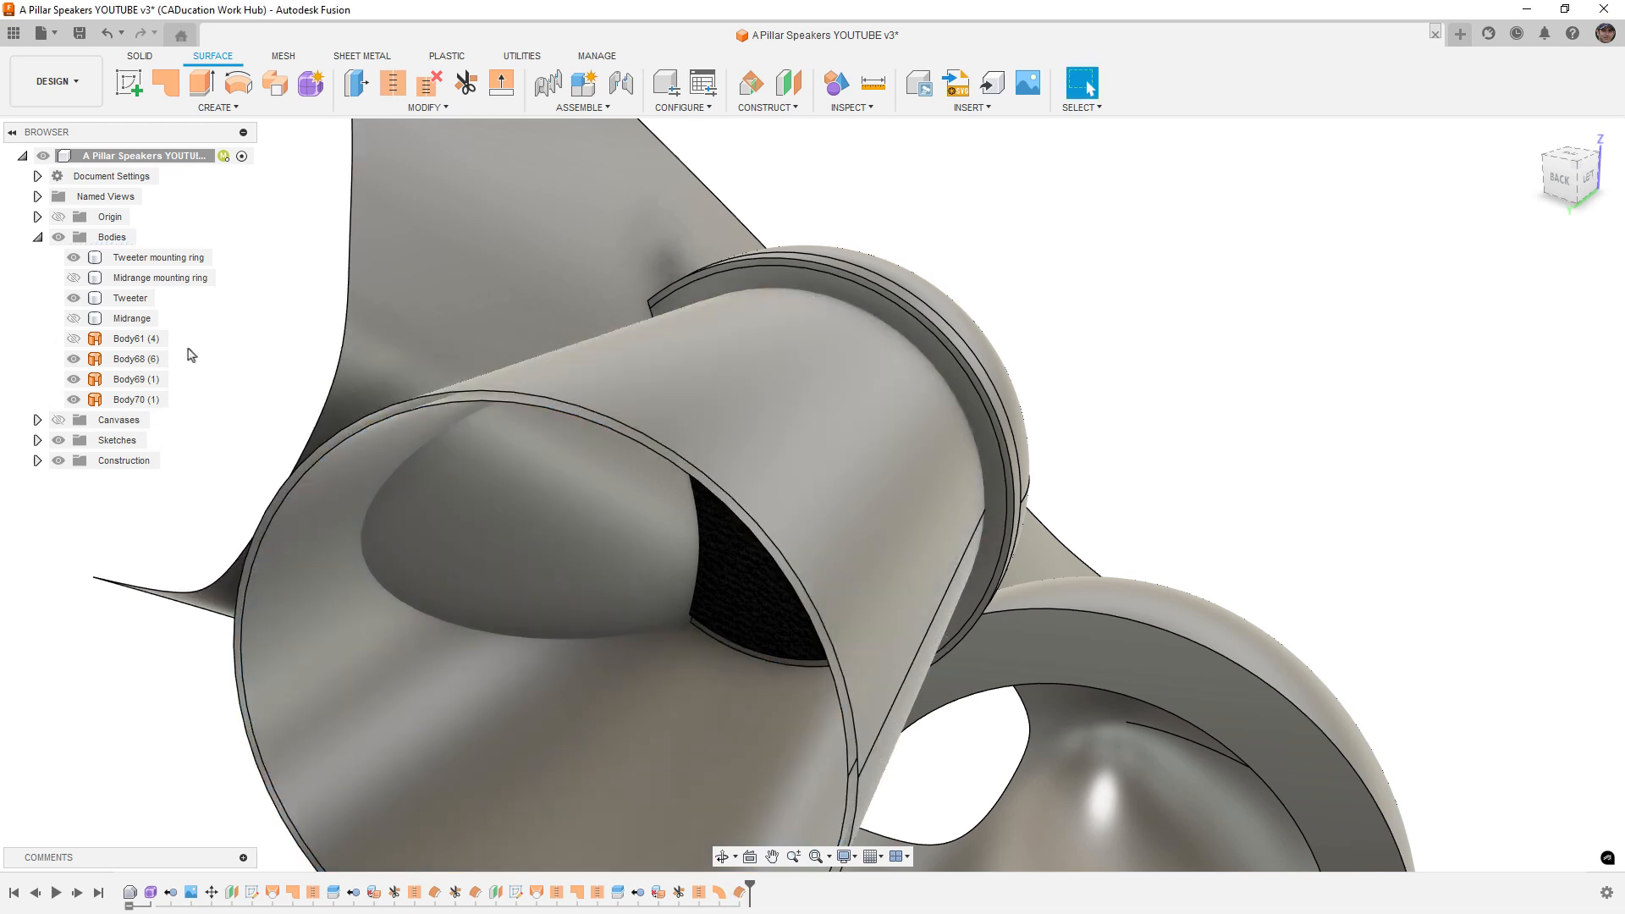
{"action": "right_click", "coordinate": [116, 383]}
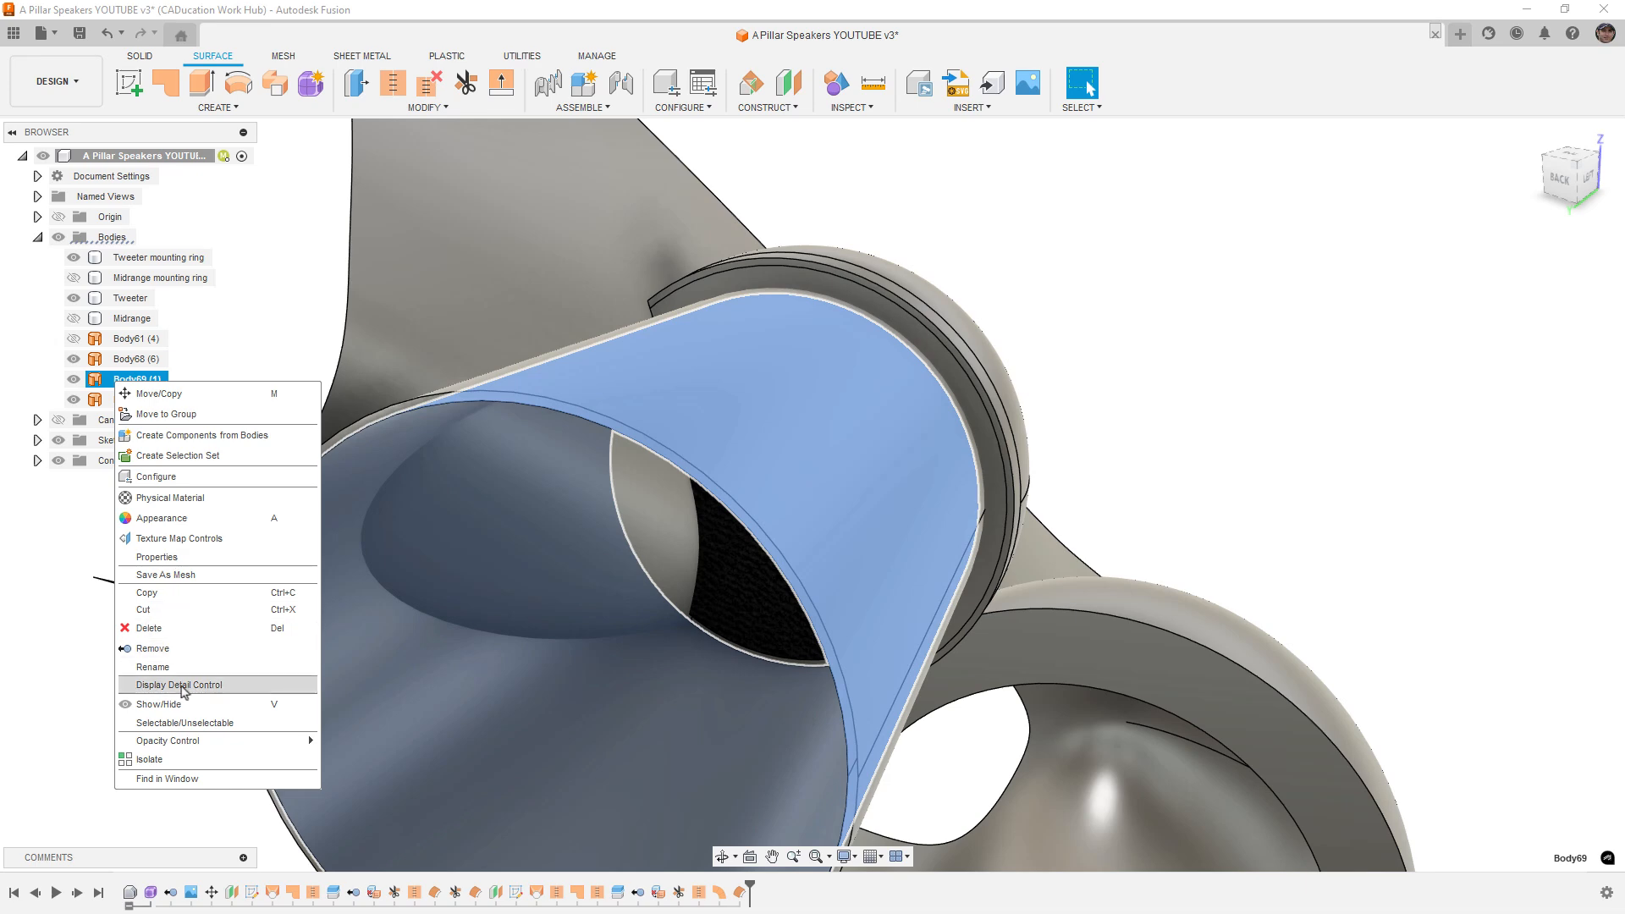
{"action": "left_click", "coordinate": [153, 648]}
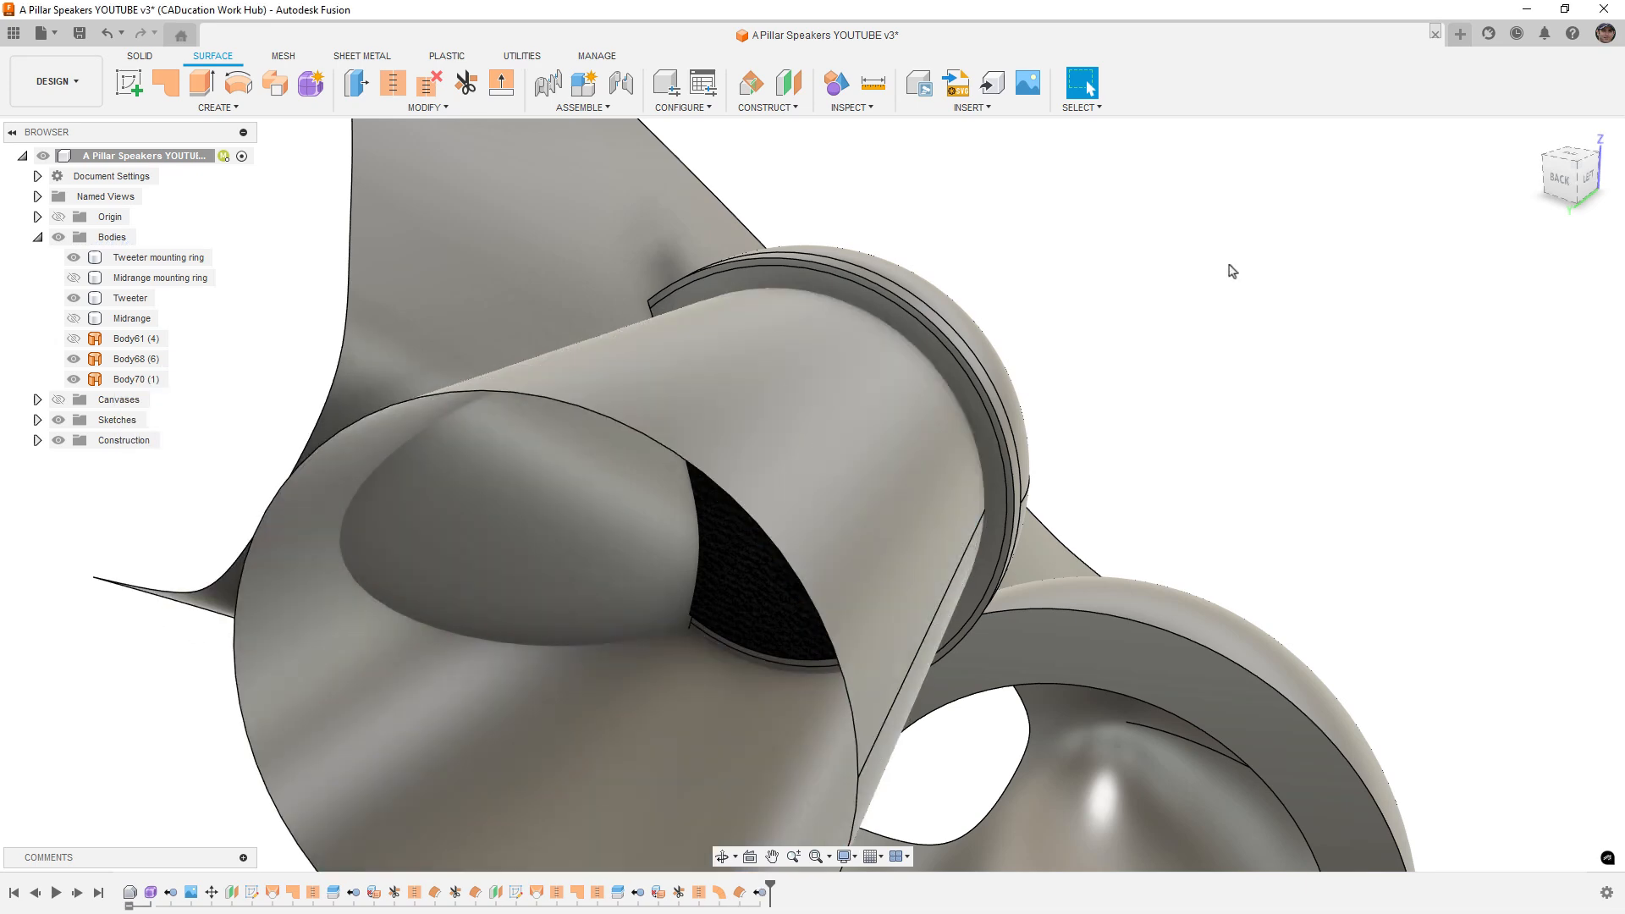
Step: Hide the tweeter and its mounting ring, and examine where the offset flared surface meets the tweeter pod's flat front face
{"action": "left_click", "coordinate": [964, 387]}
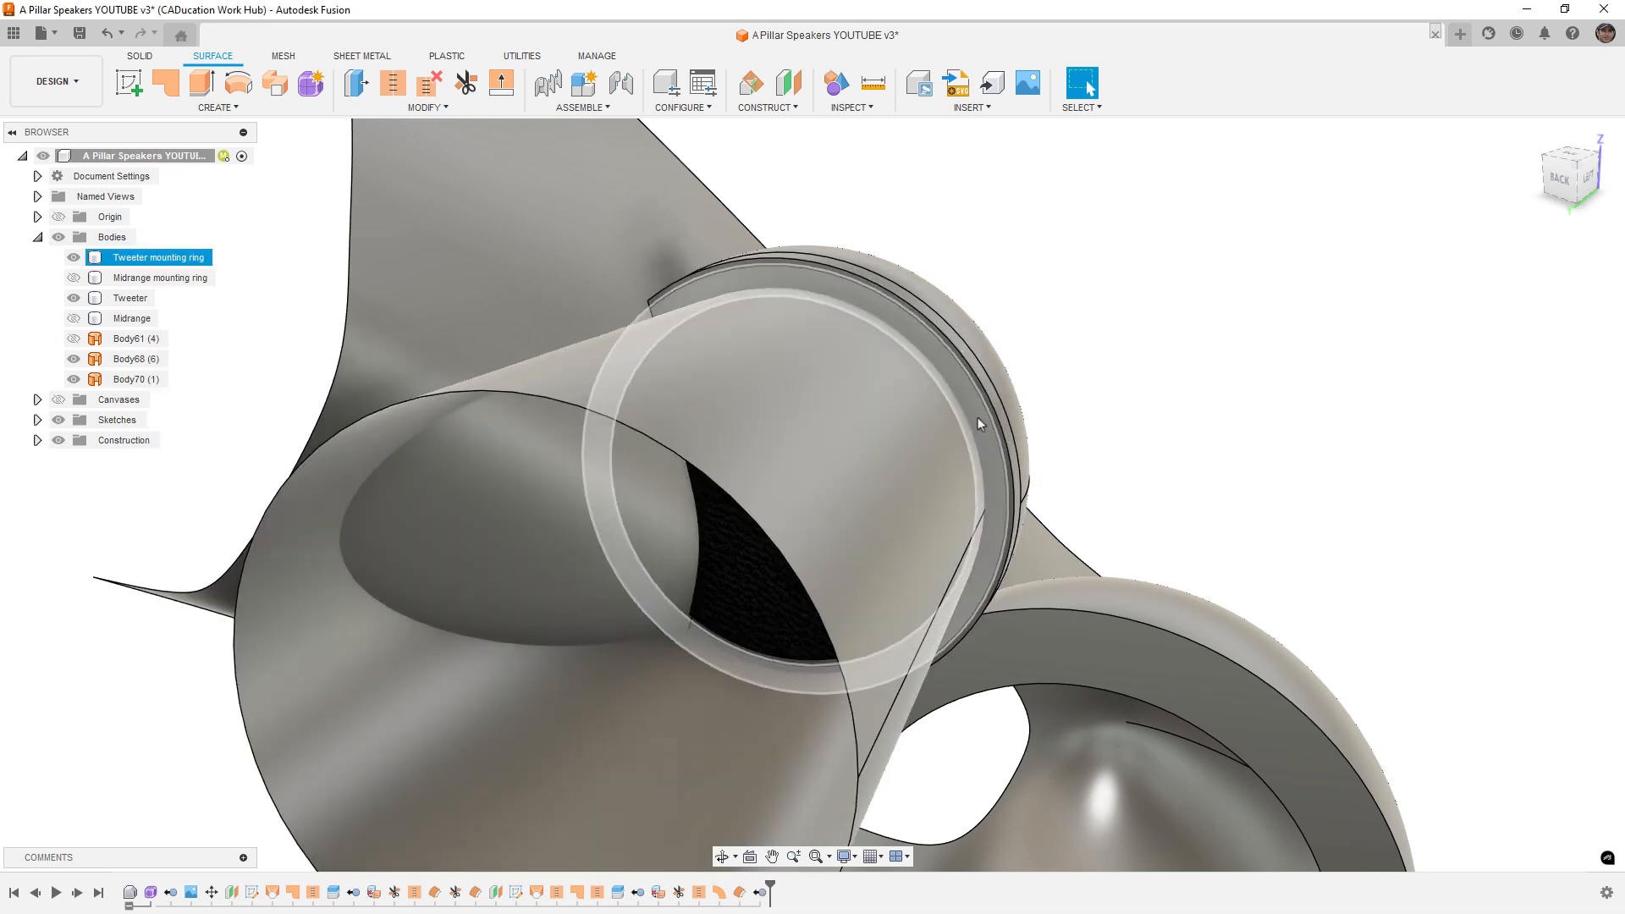
{"action": "middle_click_drag", "start_coordinate": [977, 418], "coordinate": [957, 312], "text": "shift"}
{"action": "left_click", "coordinate": [919, 387]}
{"action": "scroll", "coordinate": [961, 334], "scroll_direction": "up", "scroll_amount": 5}
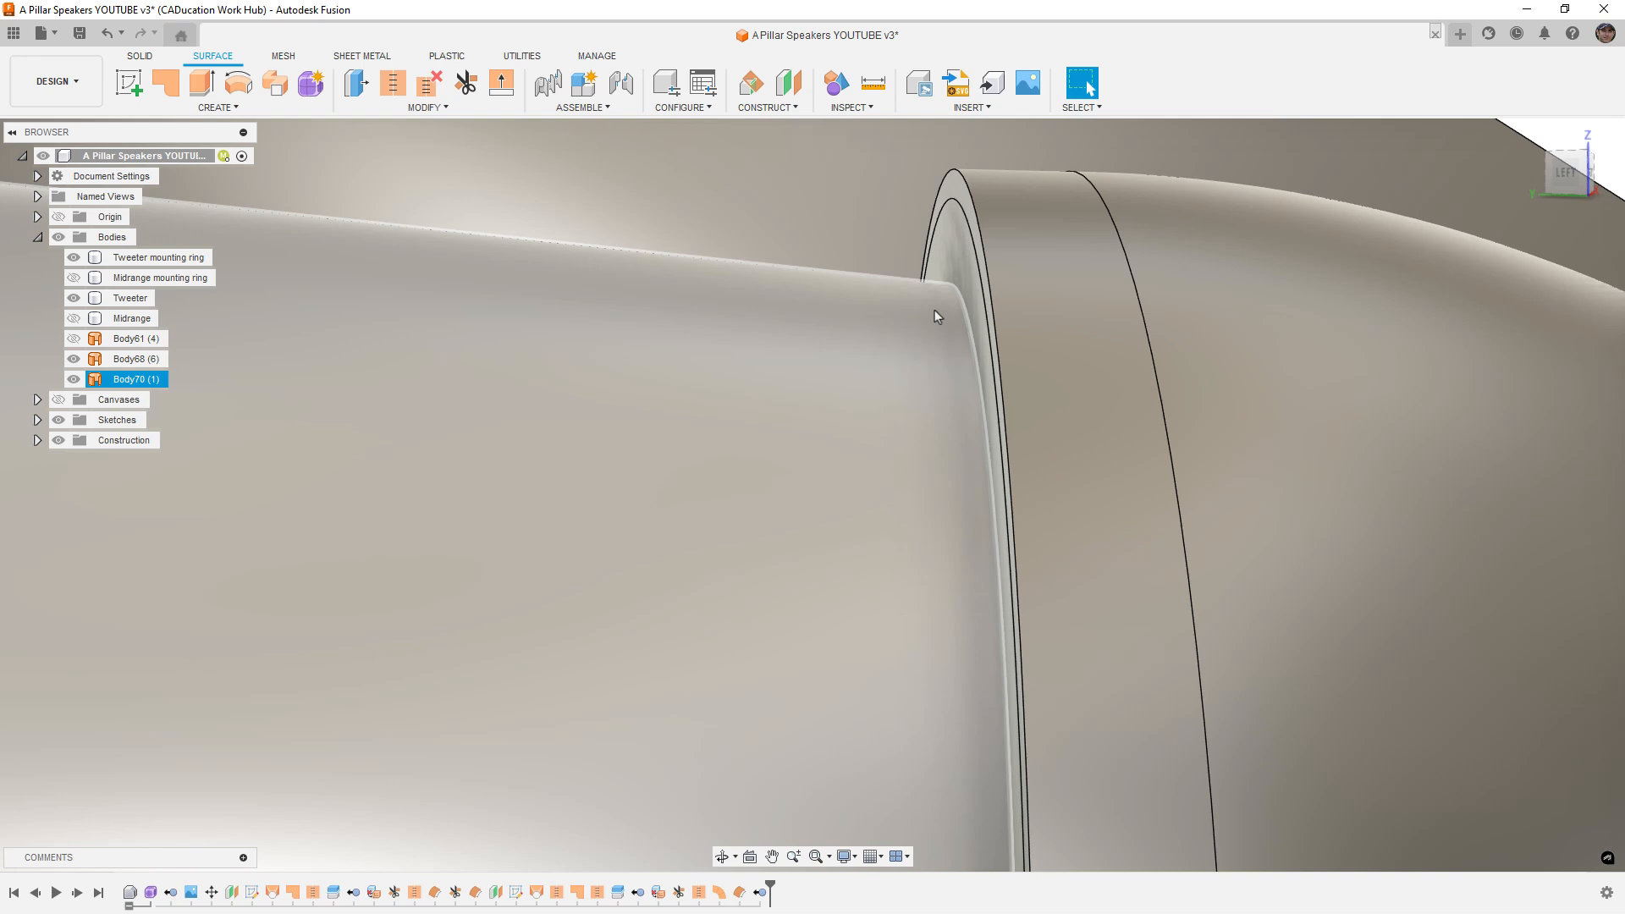
{"action": "left_click", "coordinate": [934, 310]}
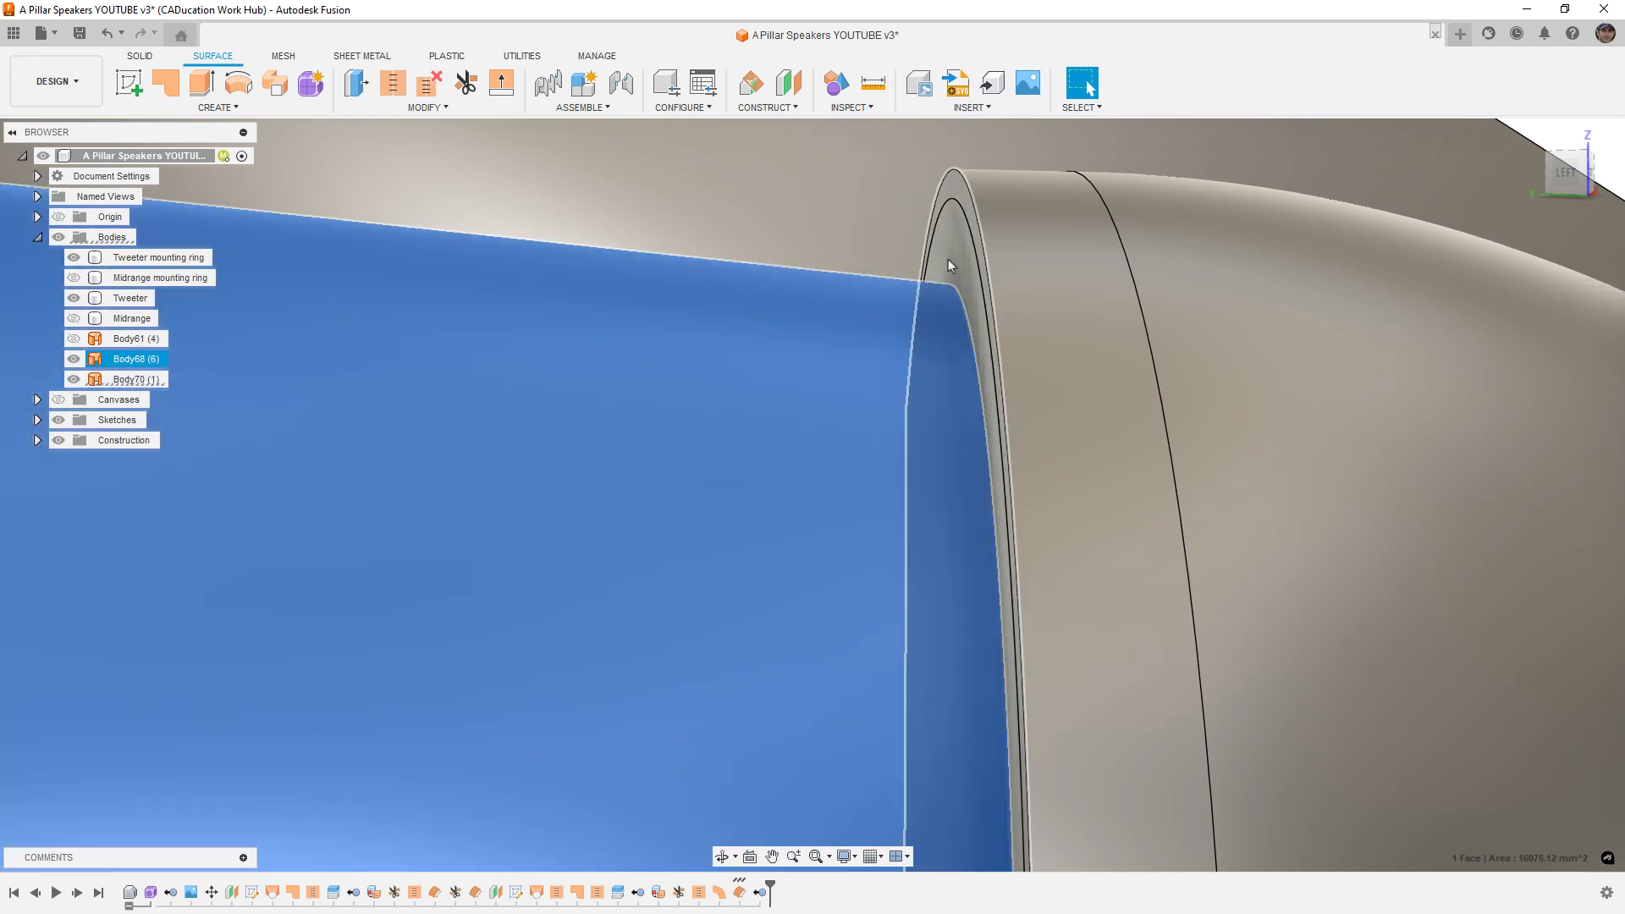
{"action": "left_click", "coordinate": [954, 248]}
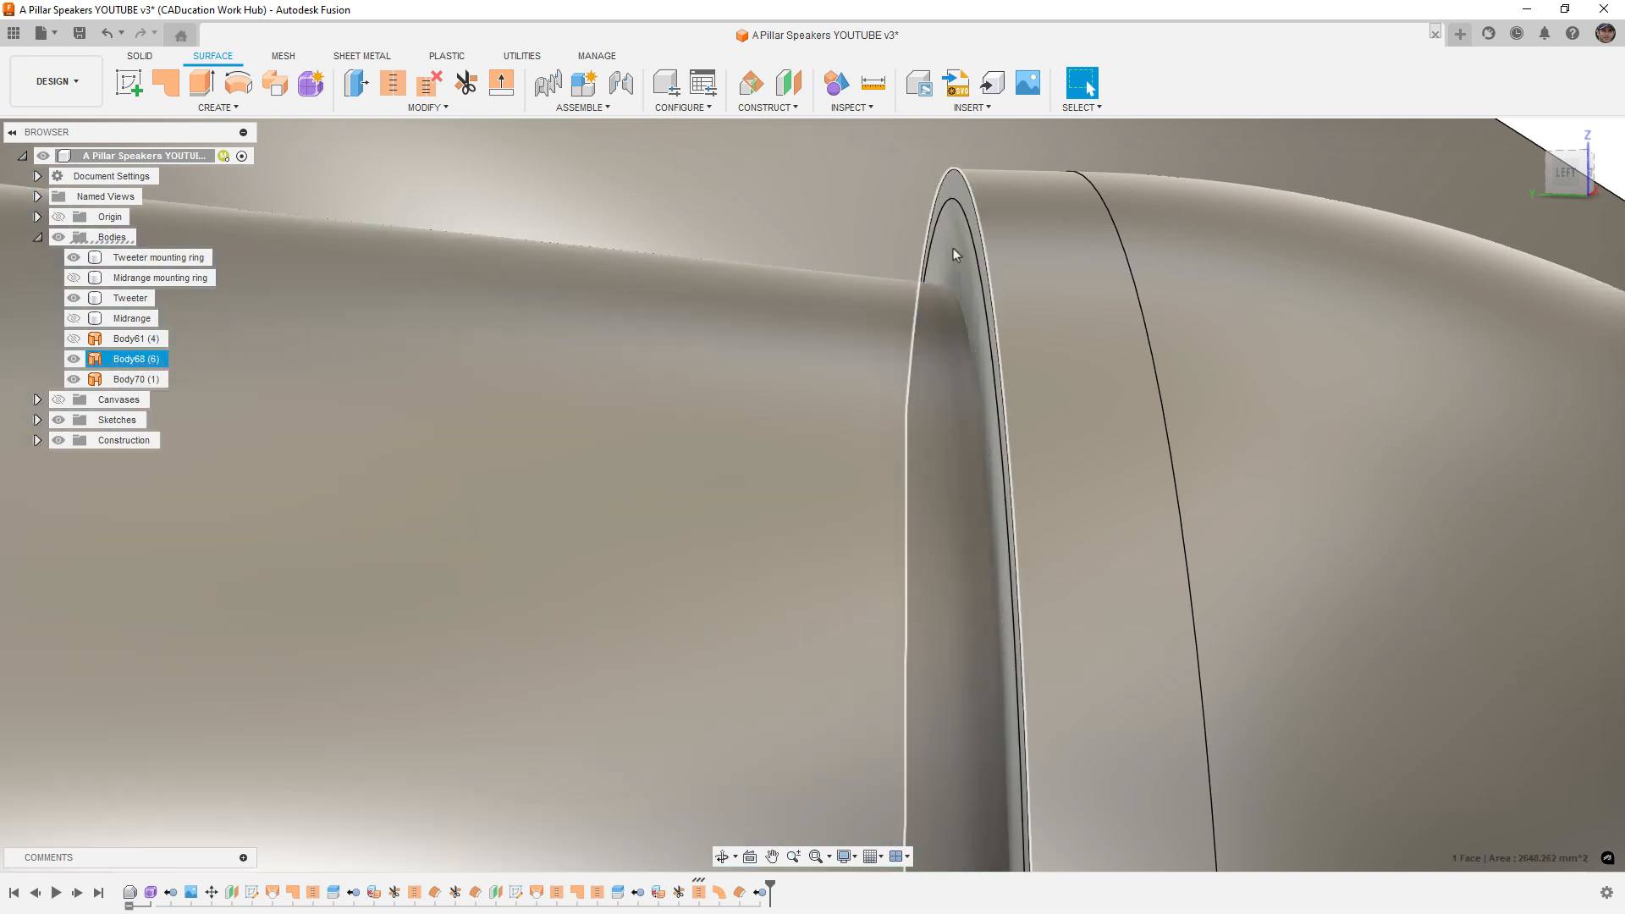
{"action": "scroll", "coordinate": [952, 245], "scroll_direction": "down", "scroll_amount": 3}
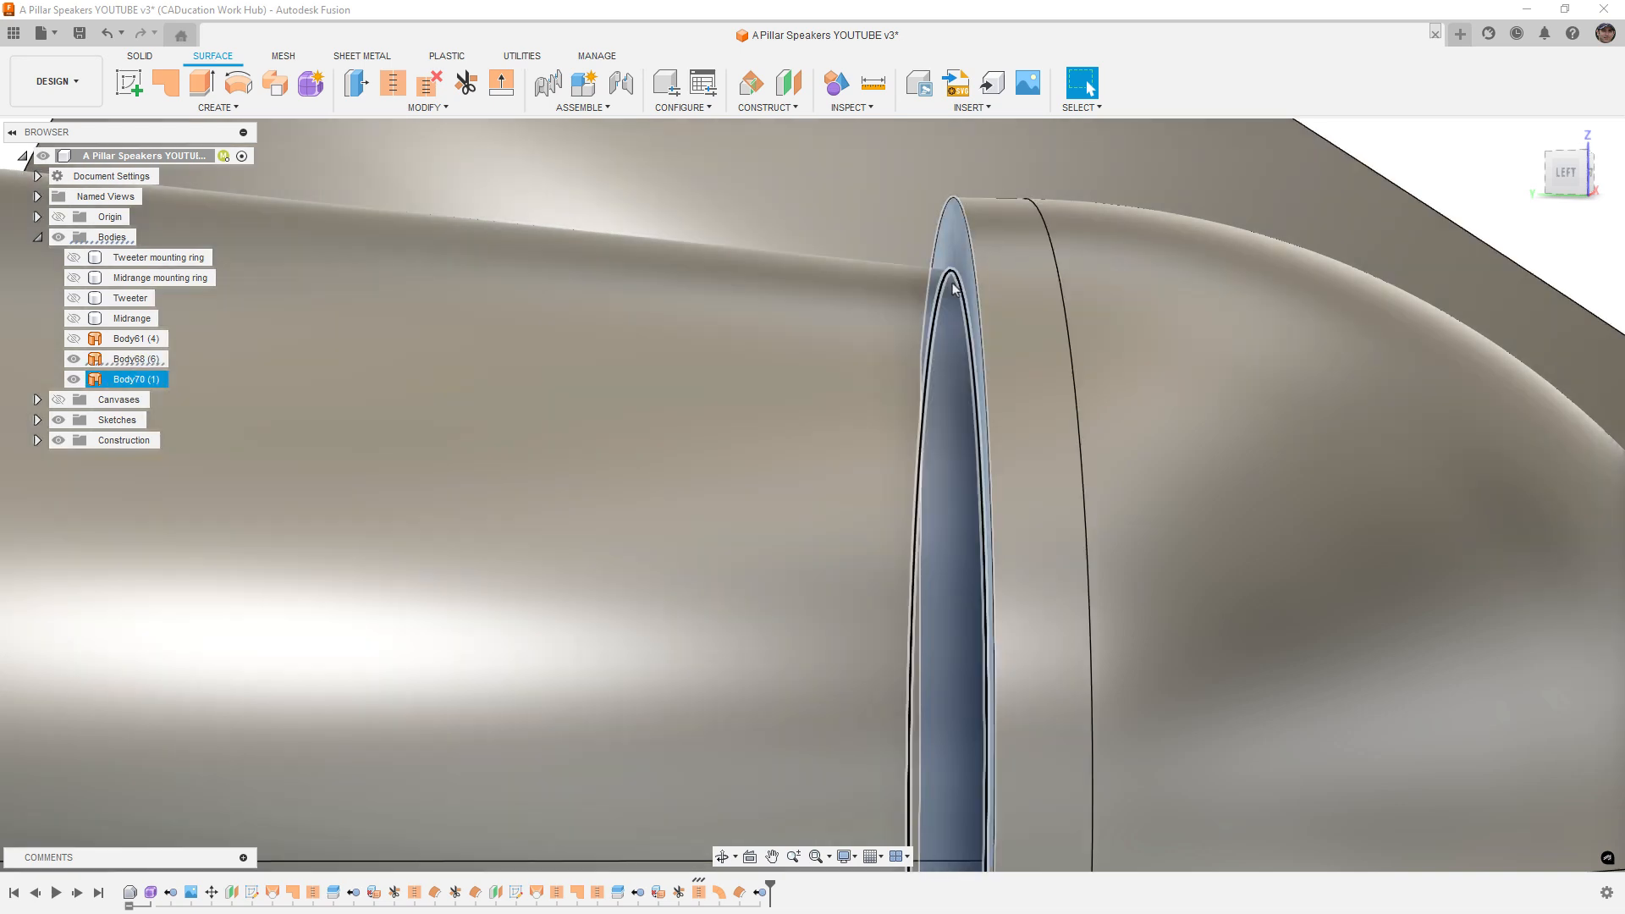
{"action": "scroll", "coordinate": [959, 288], "scroll_direction": "down", "scroll_amount": 3}
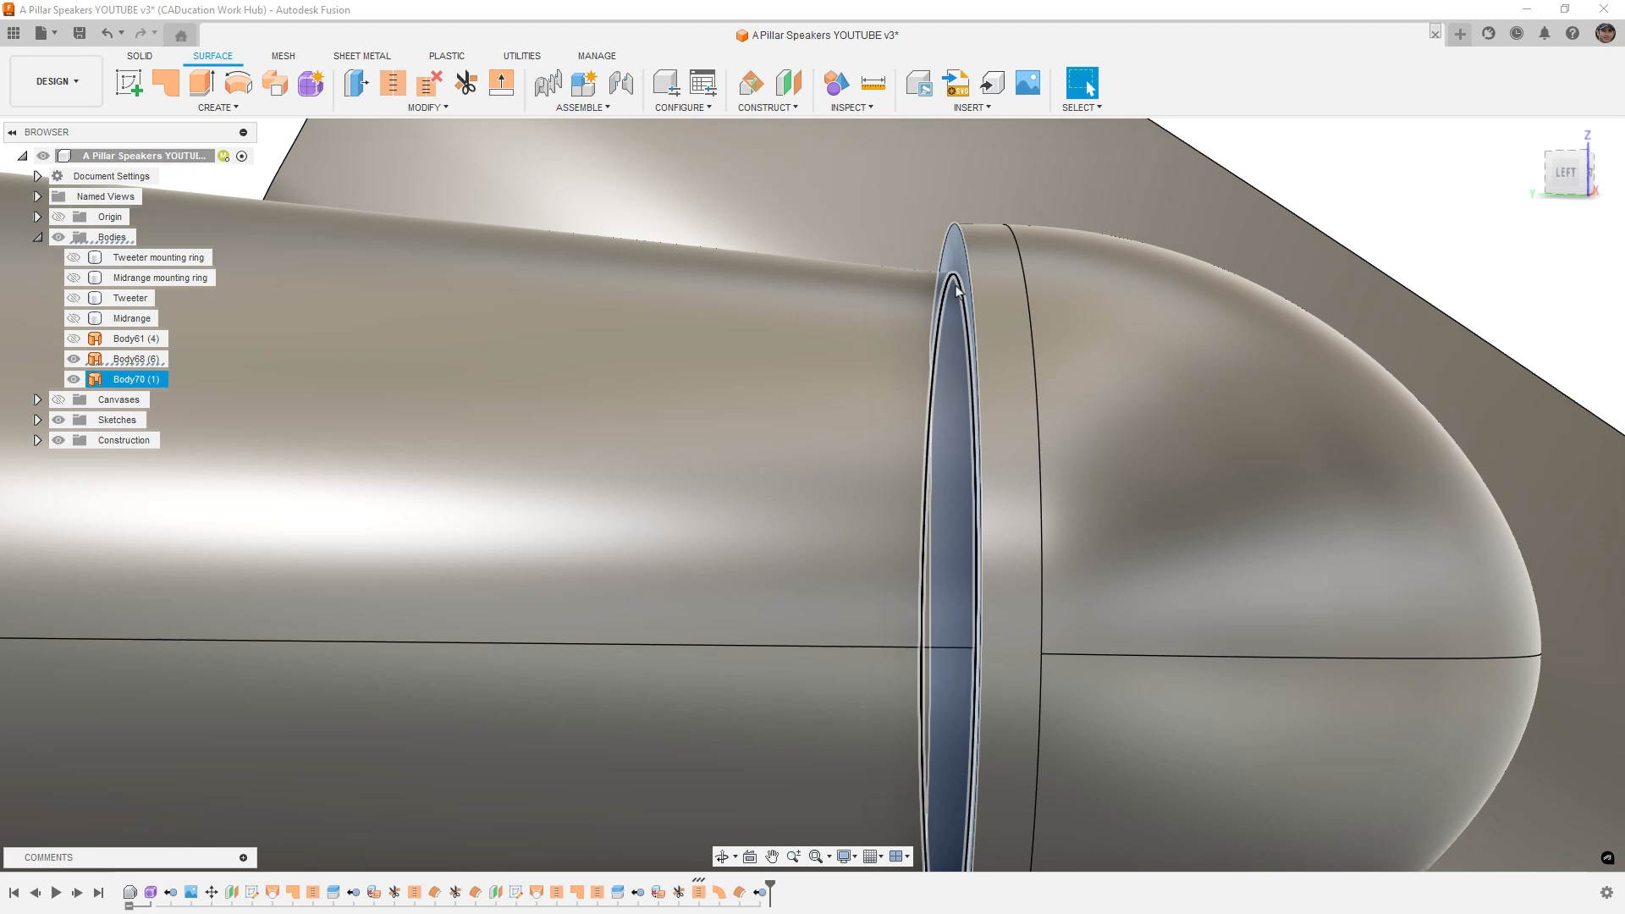
{"action": "mouse_move", "coordinate": [957, 288]}
{"action": "middle_mouse_down", "text": "shift"}
{"action": "mouse_move", "coordinate": [936, 334]}
{"action": "mouse_move", "coordinate": [1044, 330]}
{"action": "mouse_move", "coordinate": [990, 336]}
{"action": "mouse_move", "coordinate": [942, 289]}
{"action": "middle_mouse_up", "text": "shift"}
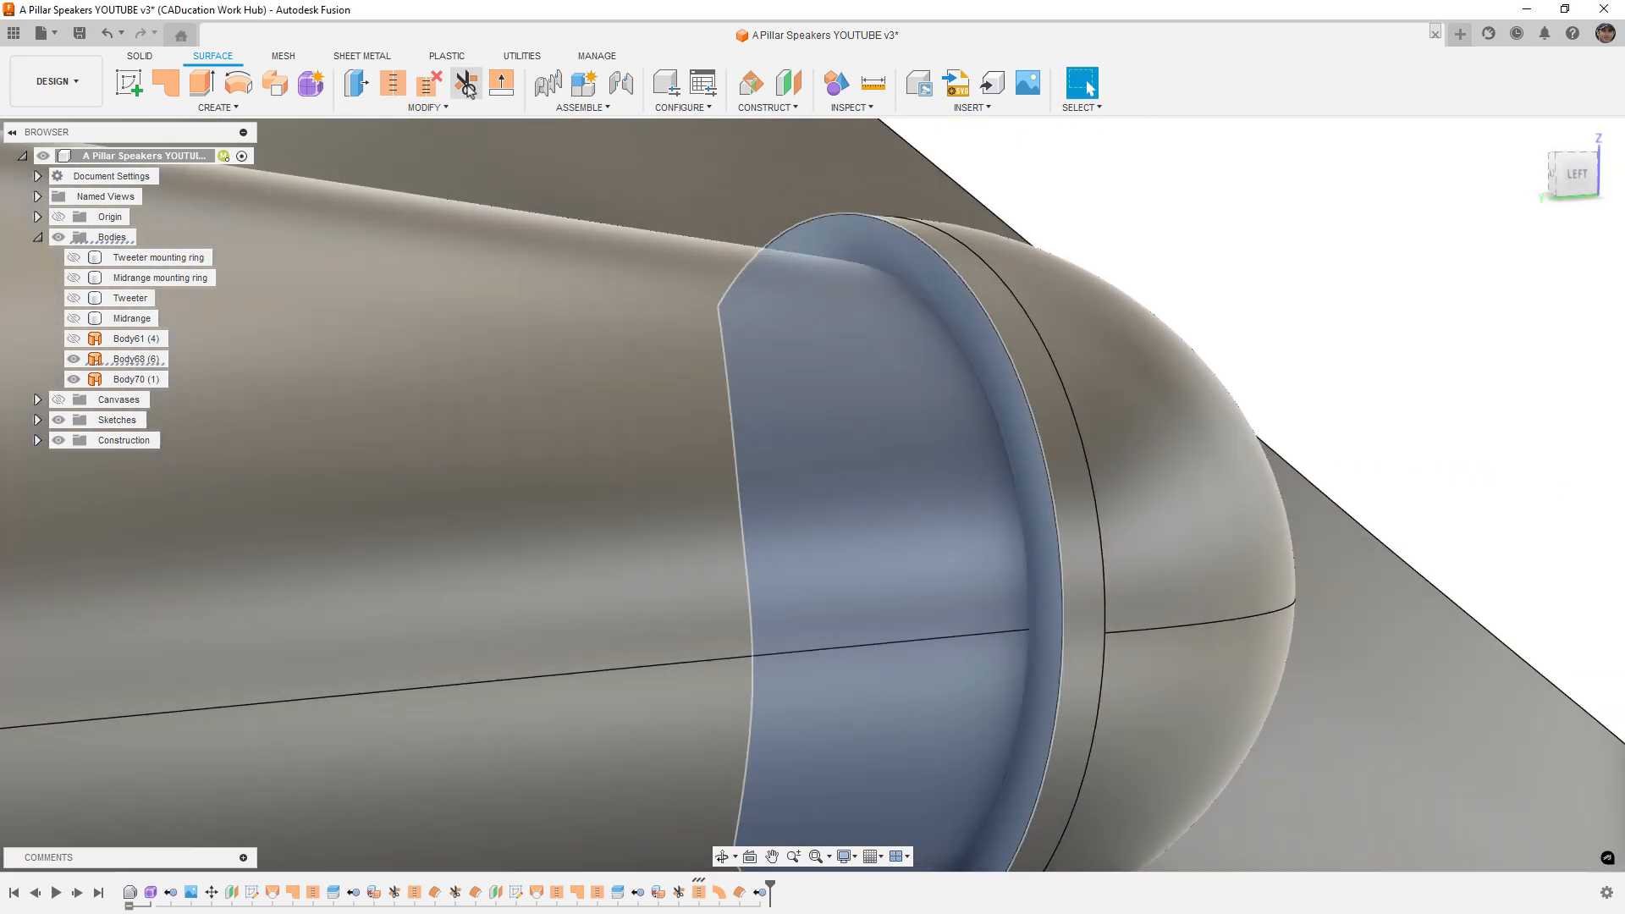
Step: Try trimming away the part of the flared surface behind the pillar cover, using the stitched pillar body as the trim tool
{"action": "left_click", "coordinate": [466, 86]}
{"action": "middle_click_drag", "start_coordinate": [926, 360], "coordinate": [643, 253], "text": "shift"}
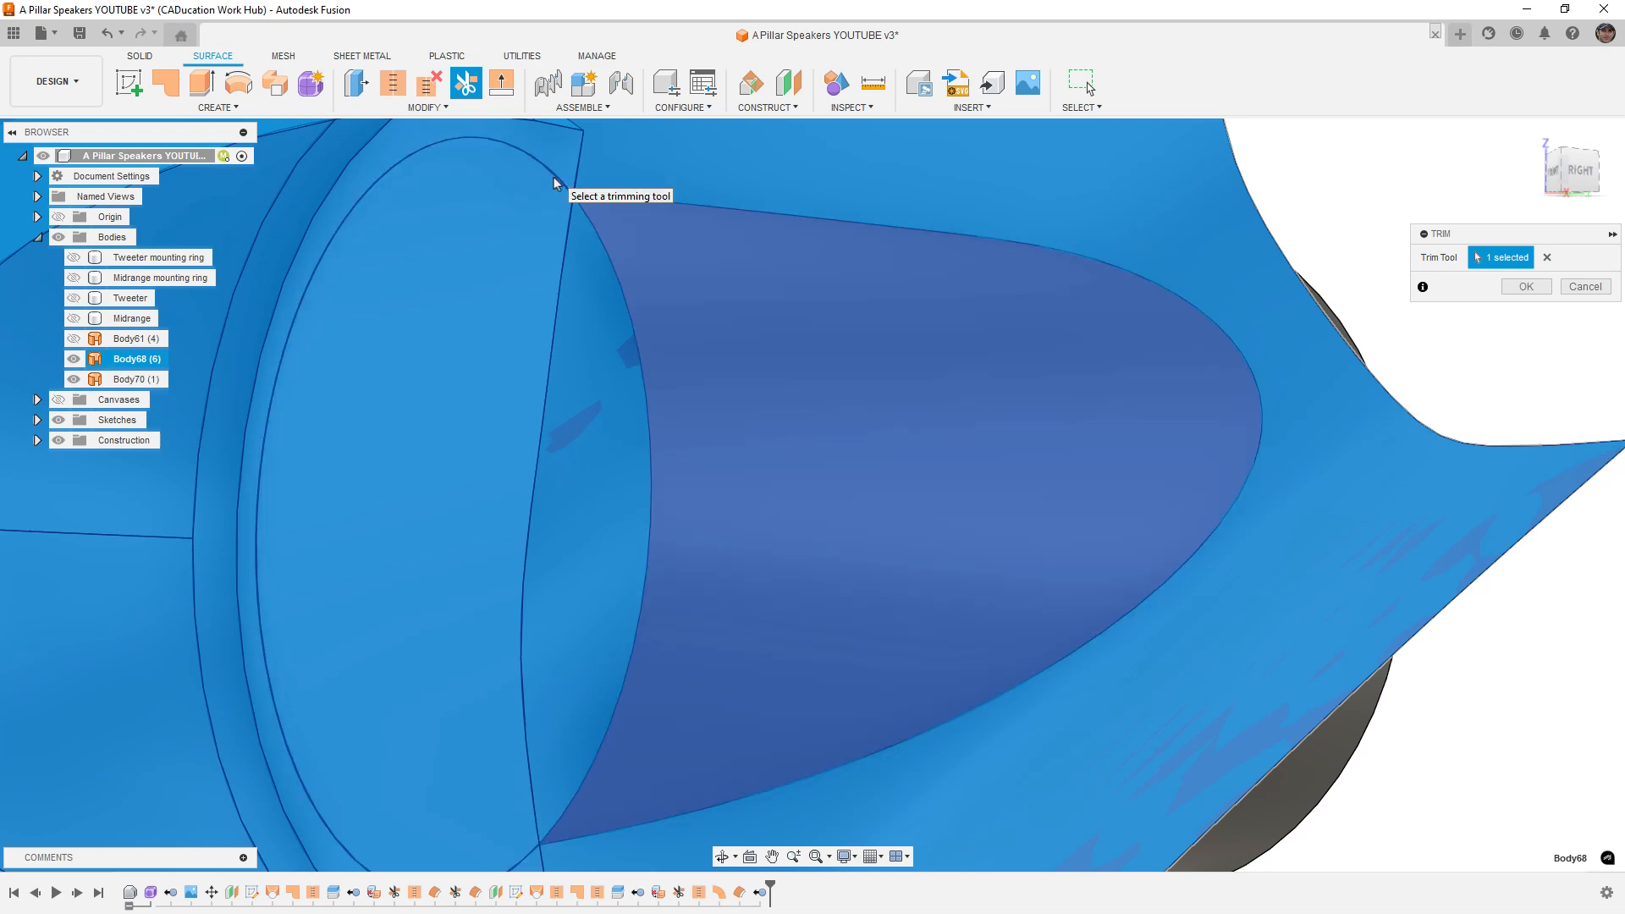
{"action": "scroll", "coordinate": [554, 176], "scroll_direction": "down", "scroll_amount": 2}
{"action": "left_click", "coordinate": [1526, 287]}
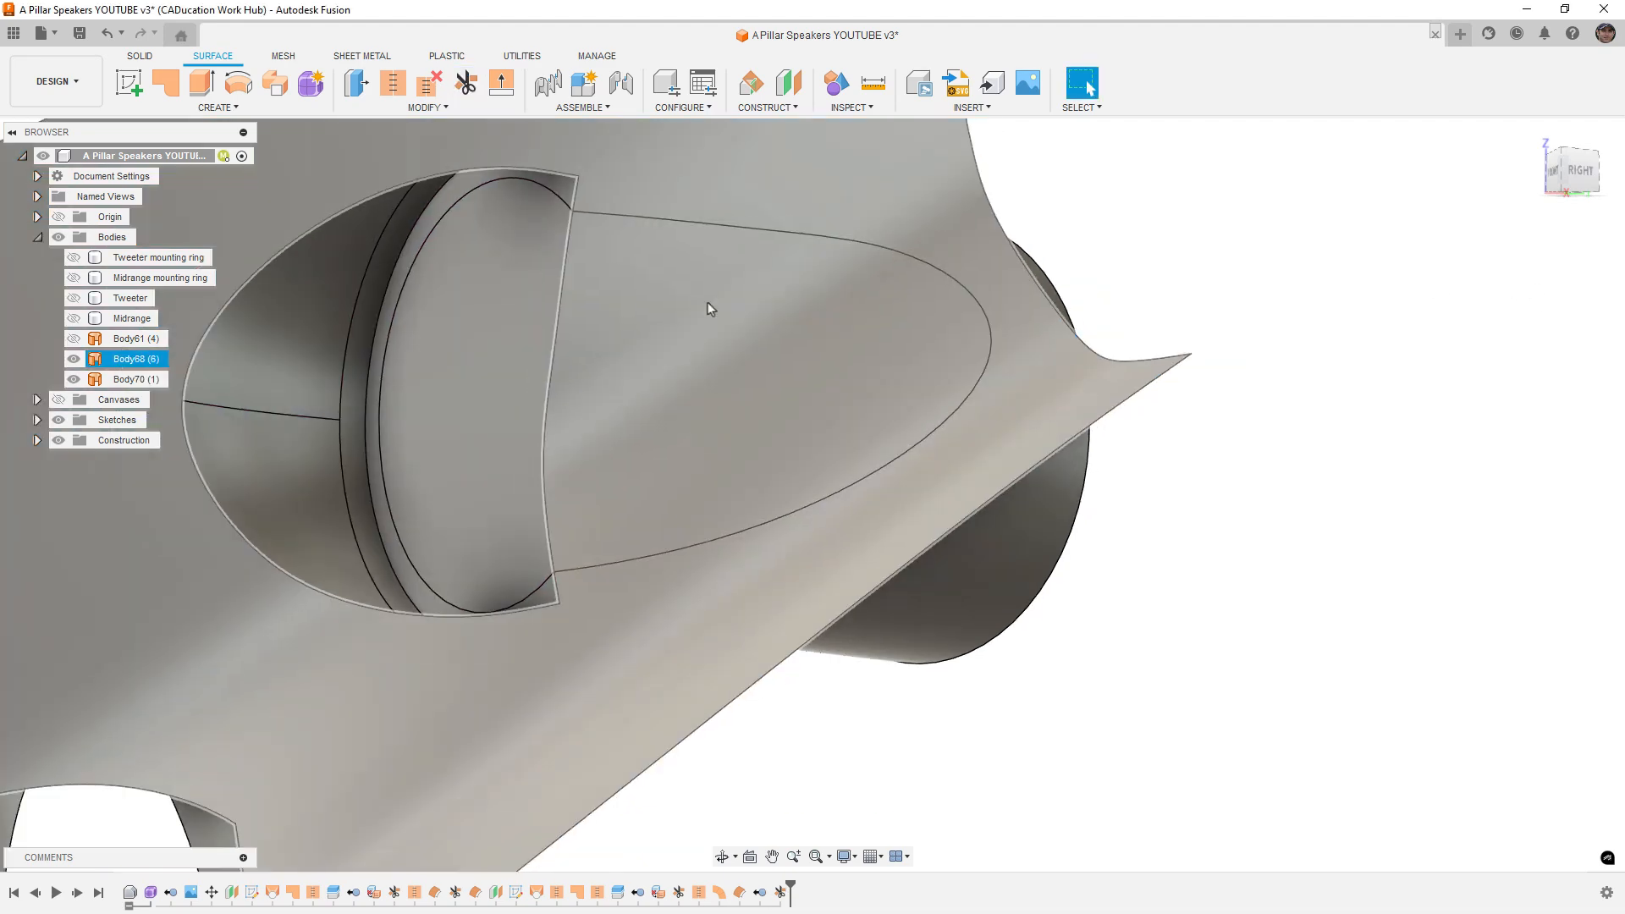
Step: Try trimming away the flared surface in front of the tweeter pod with the stitched pillar body as the trim tool
{"action": "mouse_move", "coordinate": [707, 302]}
{"action": "middle_mouse_down", "text": "shift"}
{"action": "mouse_move", "coordinate": [837, 261]}
{"action": "mouse_move", "coordinate": [714, 312]}
{"action": "mouse_move", "coordinate": [683, 304]}
{"action": "mouse_move", "coordinate": [727, 315]}
{"action": "middle_mouse_up", "text": "shift"}
{"action": "left_click", "coordinate": [465, 82]}
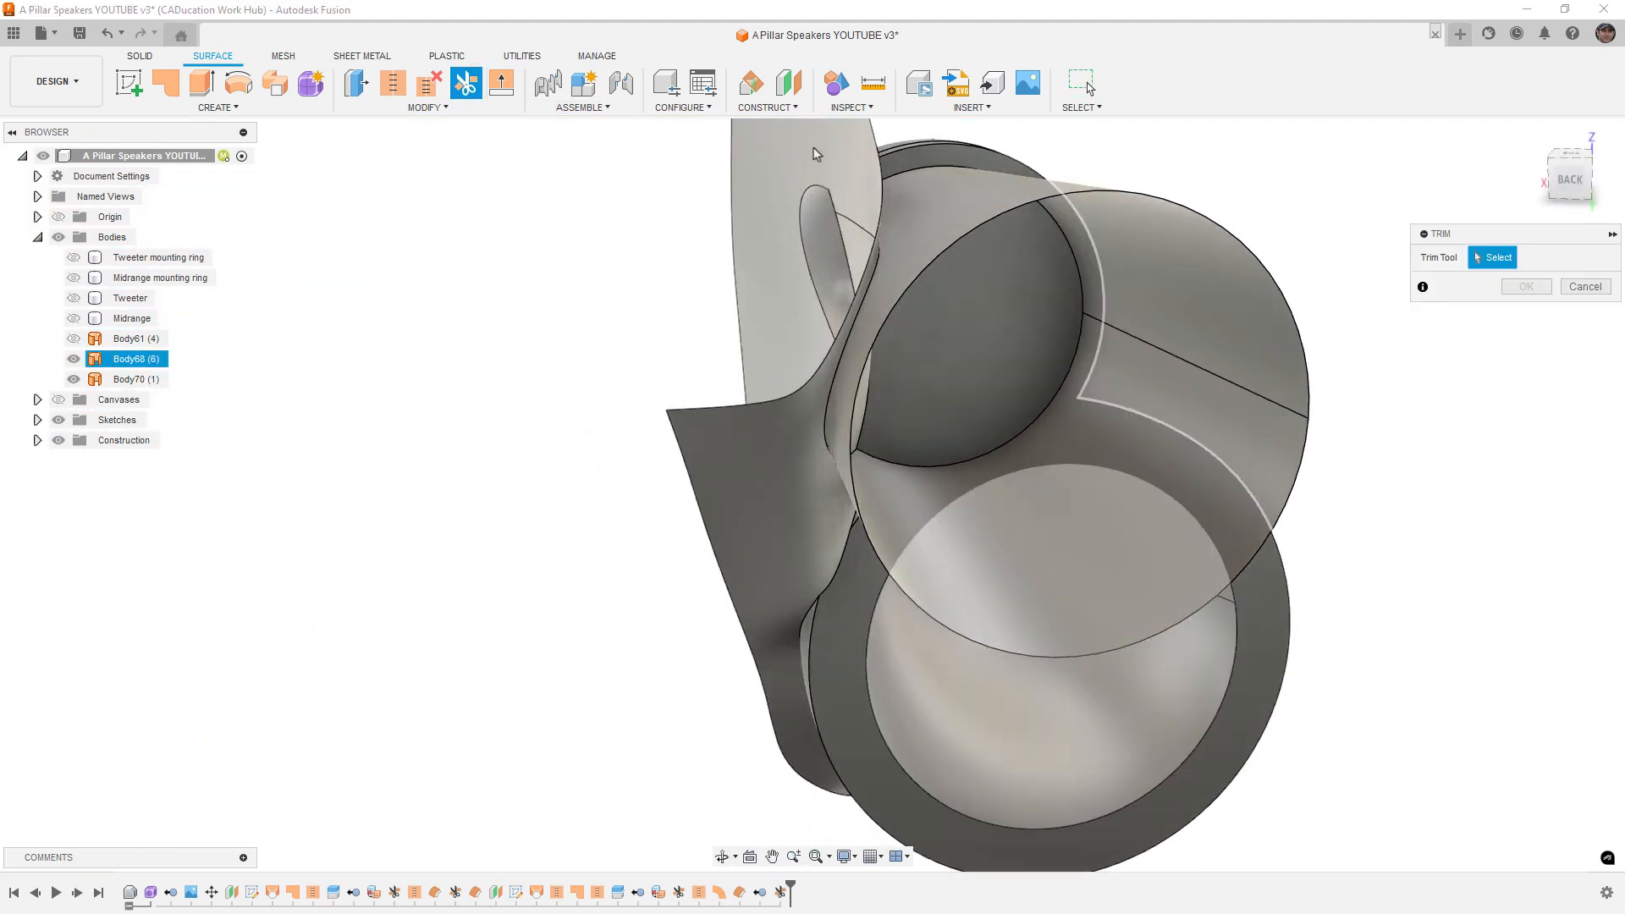
{"action": "left_click", "coordinate": [816, 154]}
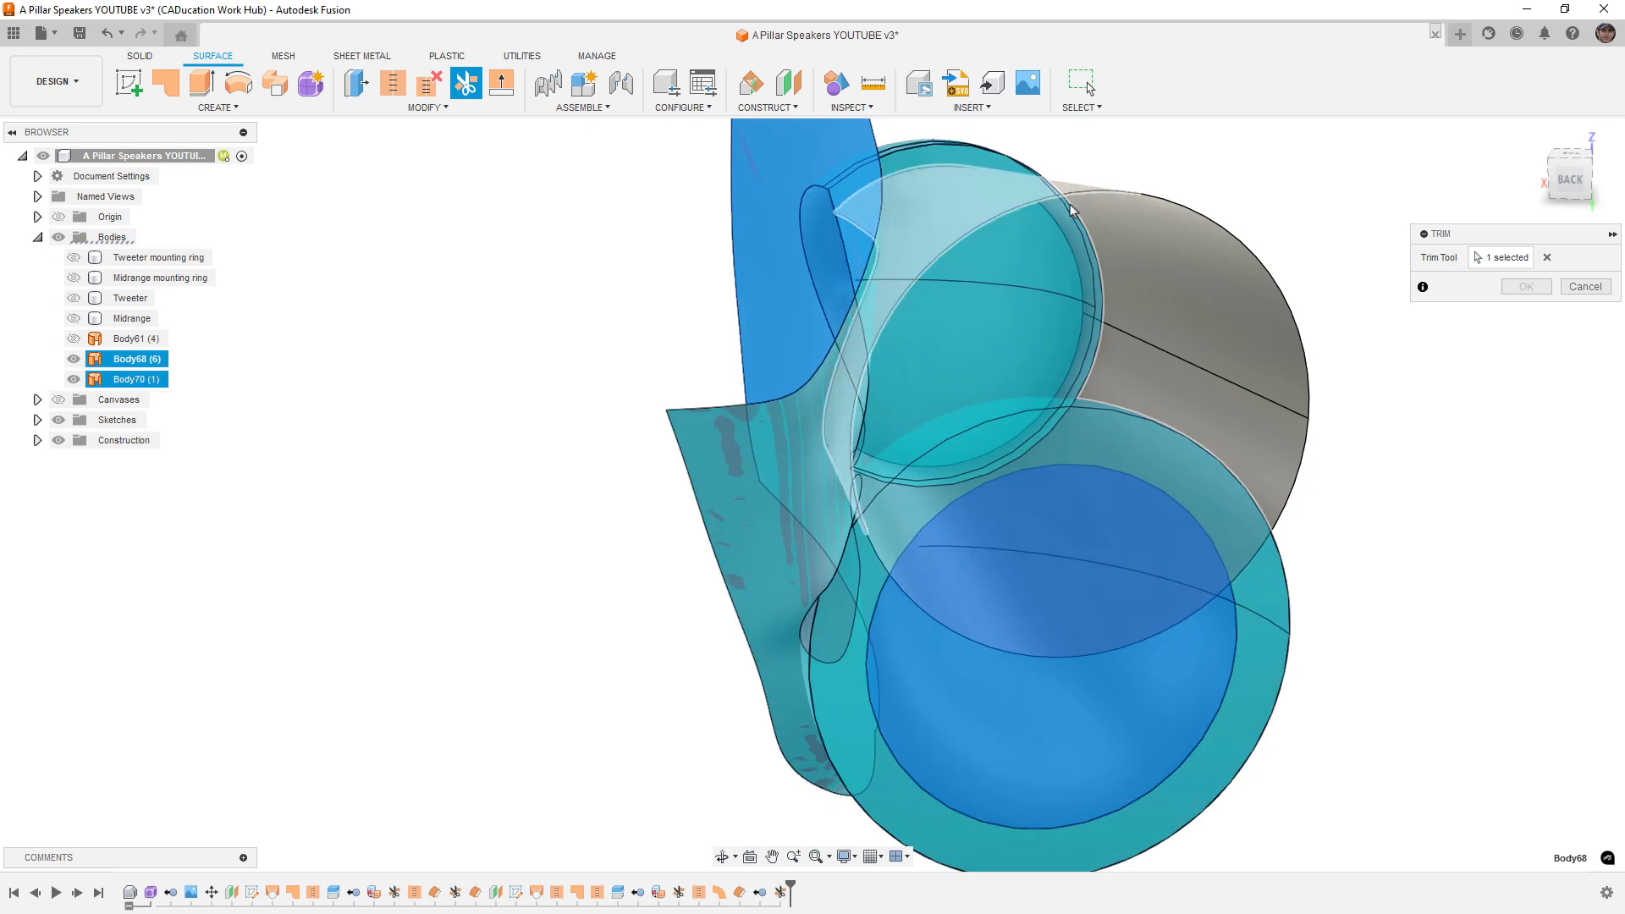
{"action": "left_click", "coordinate": [1525, 287]}
{"action": "middle_click_drag", "start_coordinate": [838, 264], "coordinate": [861, 252], "text": "shift"}
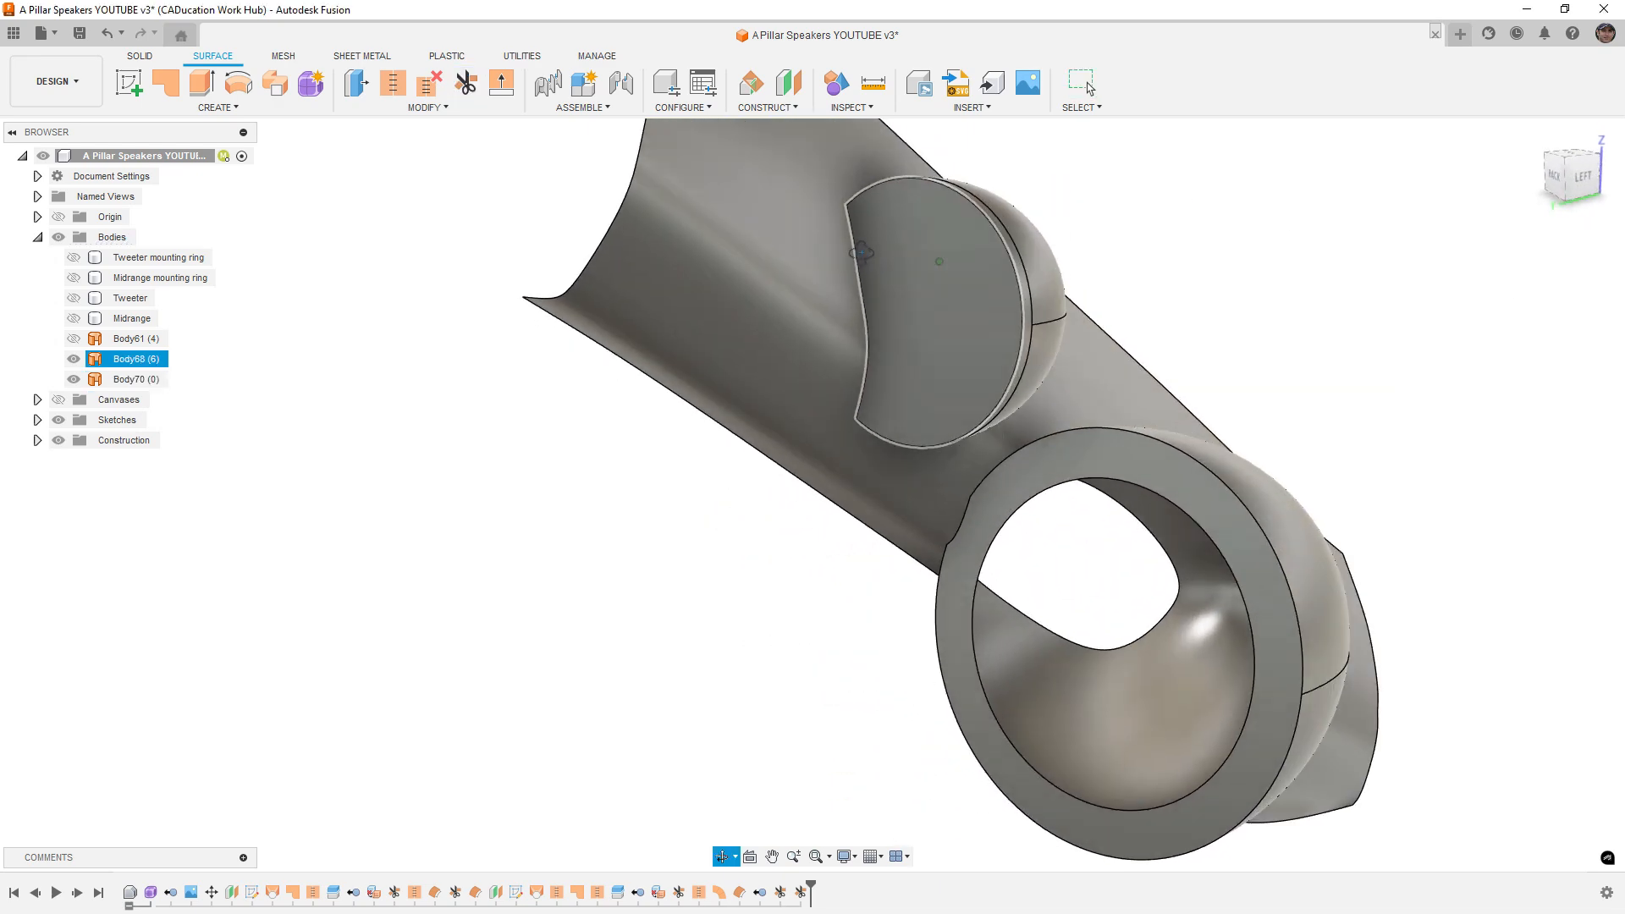
Step: Undo both trims of the flared surface
{"action": "key", "text": "ctrl+z"}
{"action": "mouse_move", "coordinate": [780, 323]}
{"action": "middle_mouse_down", "text": "shift"}
{"action": "mouse_move", "coordinate": [633, 412]}
{"action": "mouse_move", "coordinate": [728, 416]}
{"action": "mouse_move", "coordinate": [693, 446]}
{"action": "mouse_move", "coordinate": [712, 463]}
{"action": "middle_mouse_up", "text": "shift"}
{"action": "key", "text": "ctrl+z"}
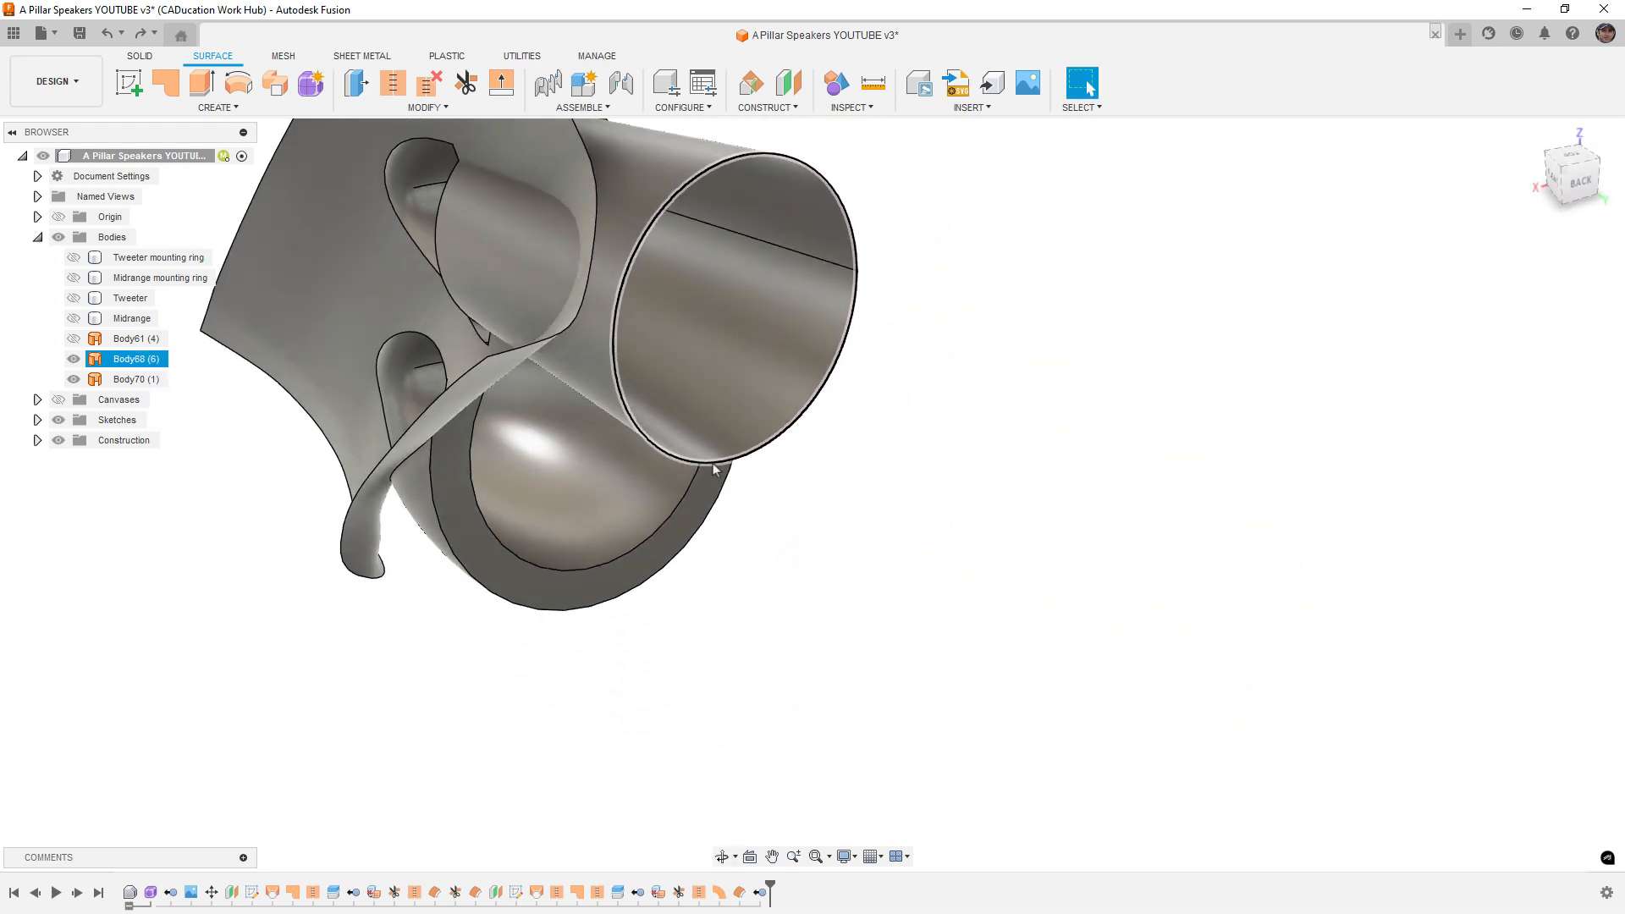
Step: Trim away the forward portion of the flared surface with the stitched pillar body as the trim tool, keeping the section behind the pillar
{"action": "scroll", "coordinate": [713, 463], "scroll_direction": "down", "scroll_amount": 2}
{"action": "middle_click_drag", "start_coordinate": [656, 364], "coordinate": [599, 466]}
{"action": "scroll", "coordinate": [595, 268], "scroll_direction": "up", "scroll_amount": 4}
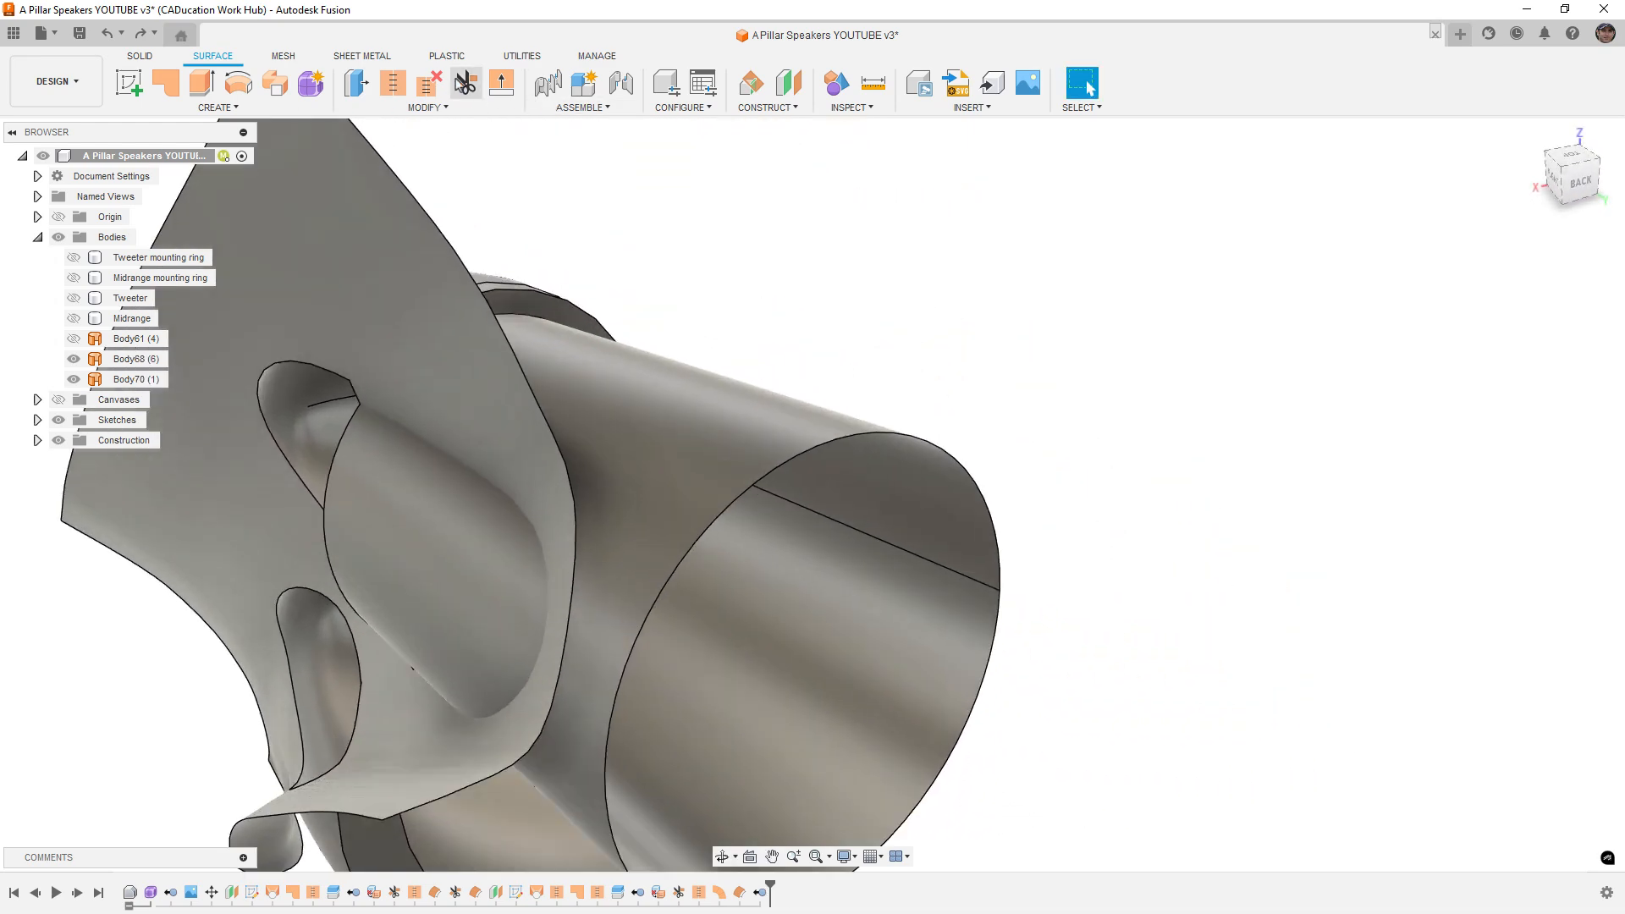
{"action": "left_click", "coordinate": [464, 82]}
{"action": "left_click", "coordinate": [399, 251]}
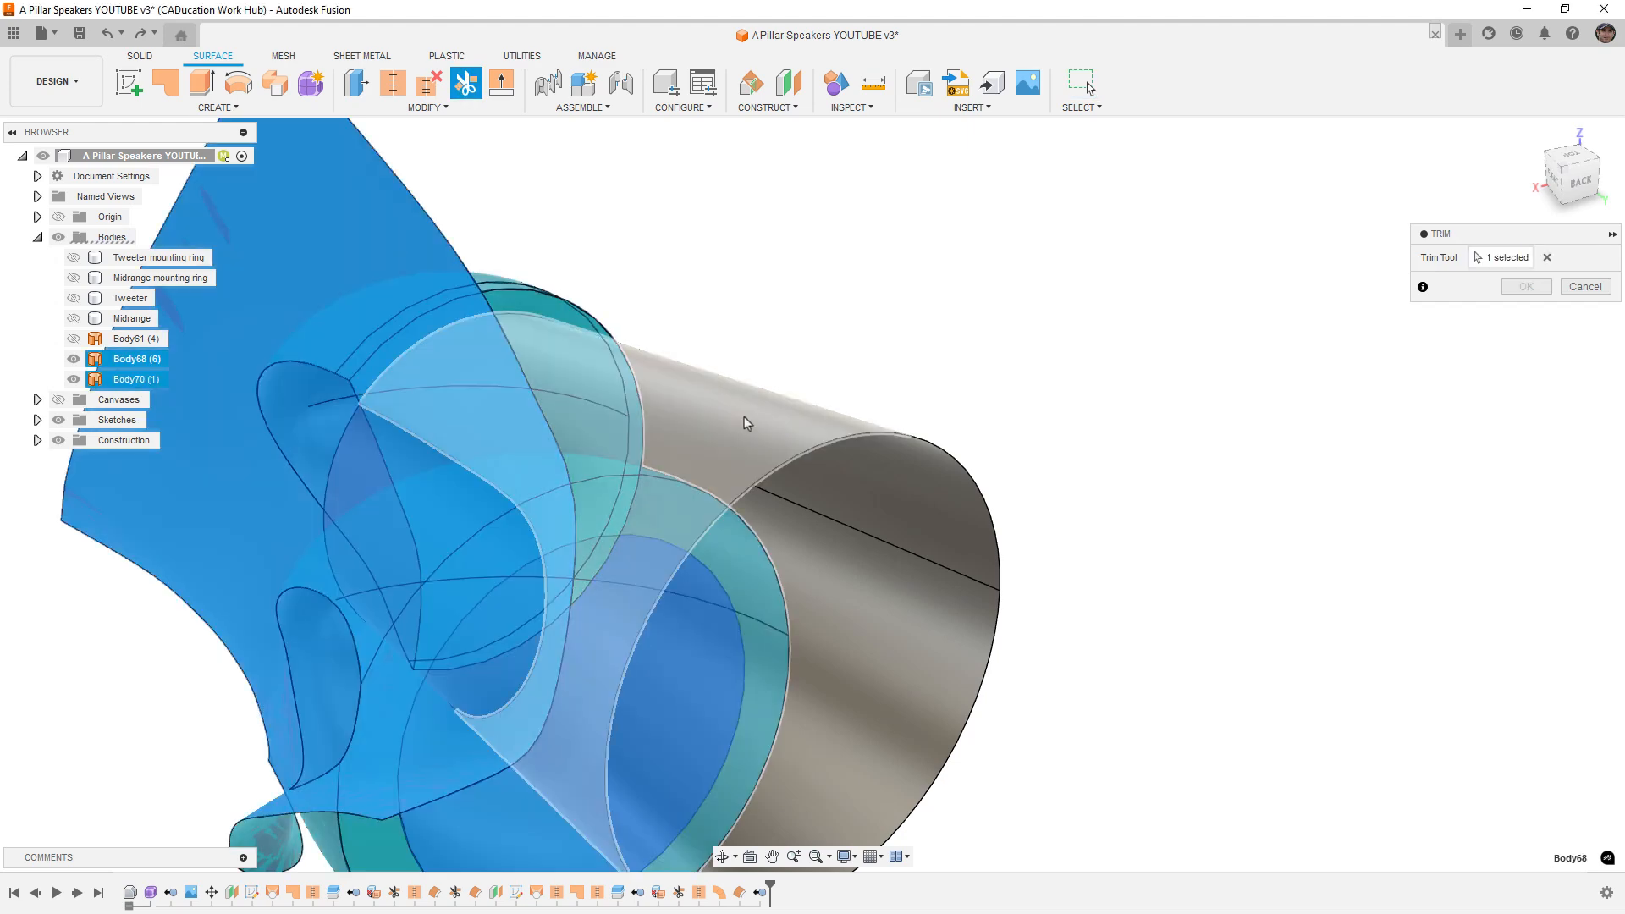
{"action": "left_click", "coordinate": [1523, 288]}
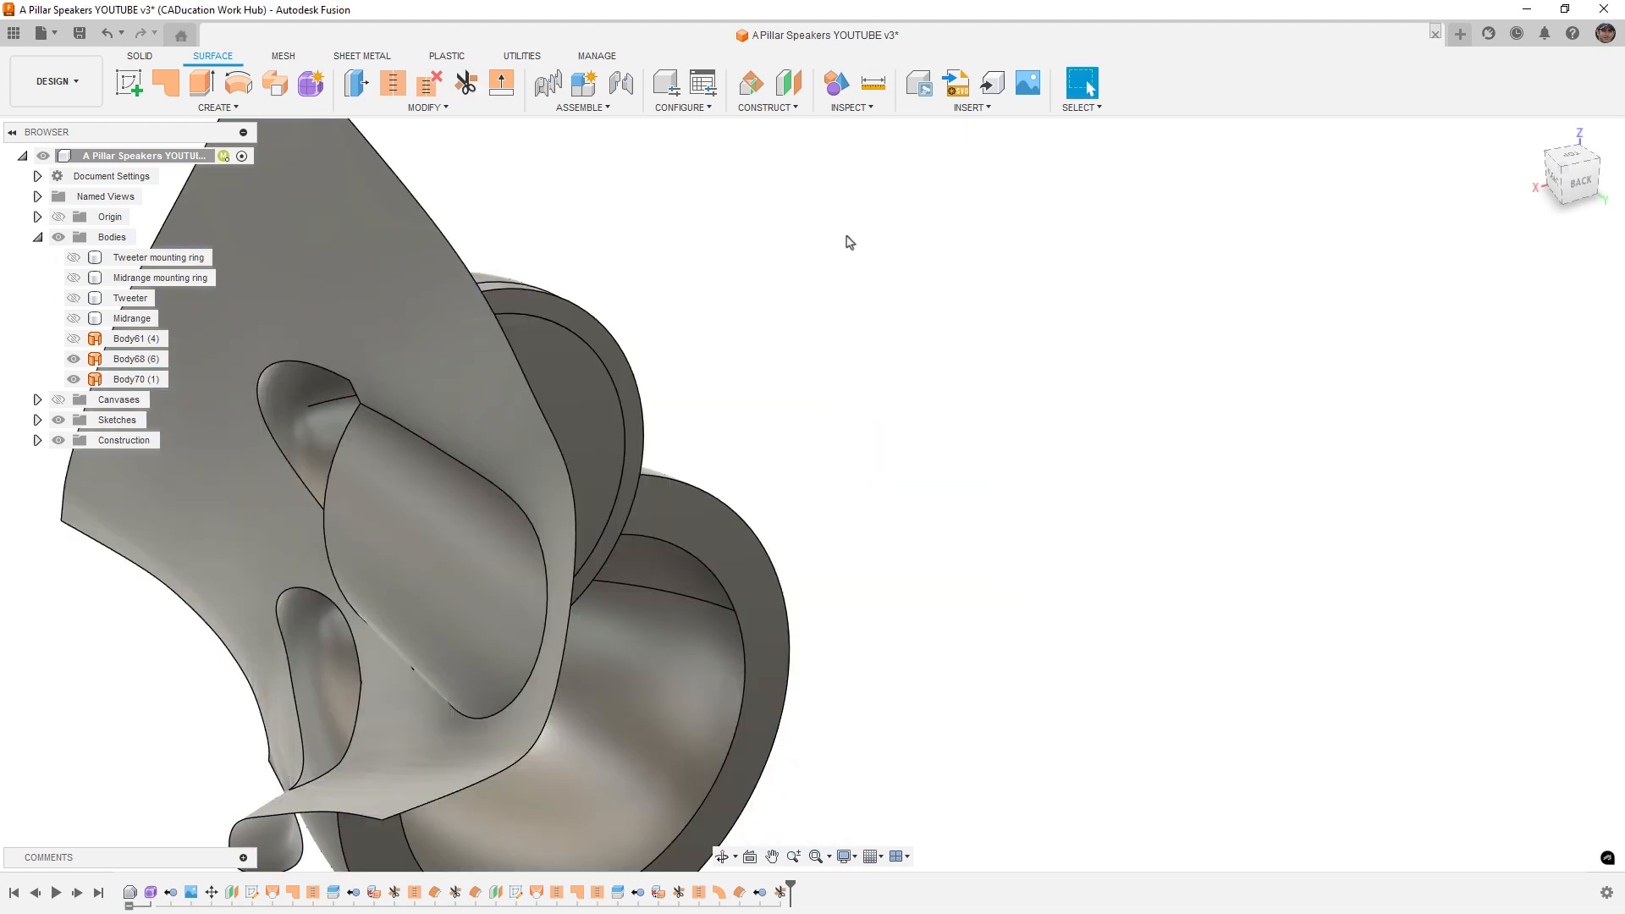
Step: Trim the tweeter opening out of the pod's front face, using the remaining flared surface as the trim tool
{"action": "middle_click_drag", "start_coordinate": [845, 240], "coordinate": [746, 244], "text": "shift"}
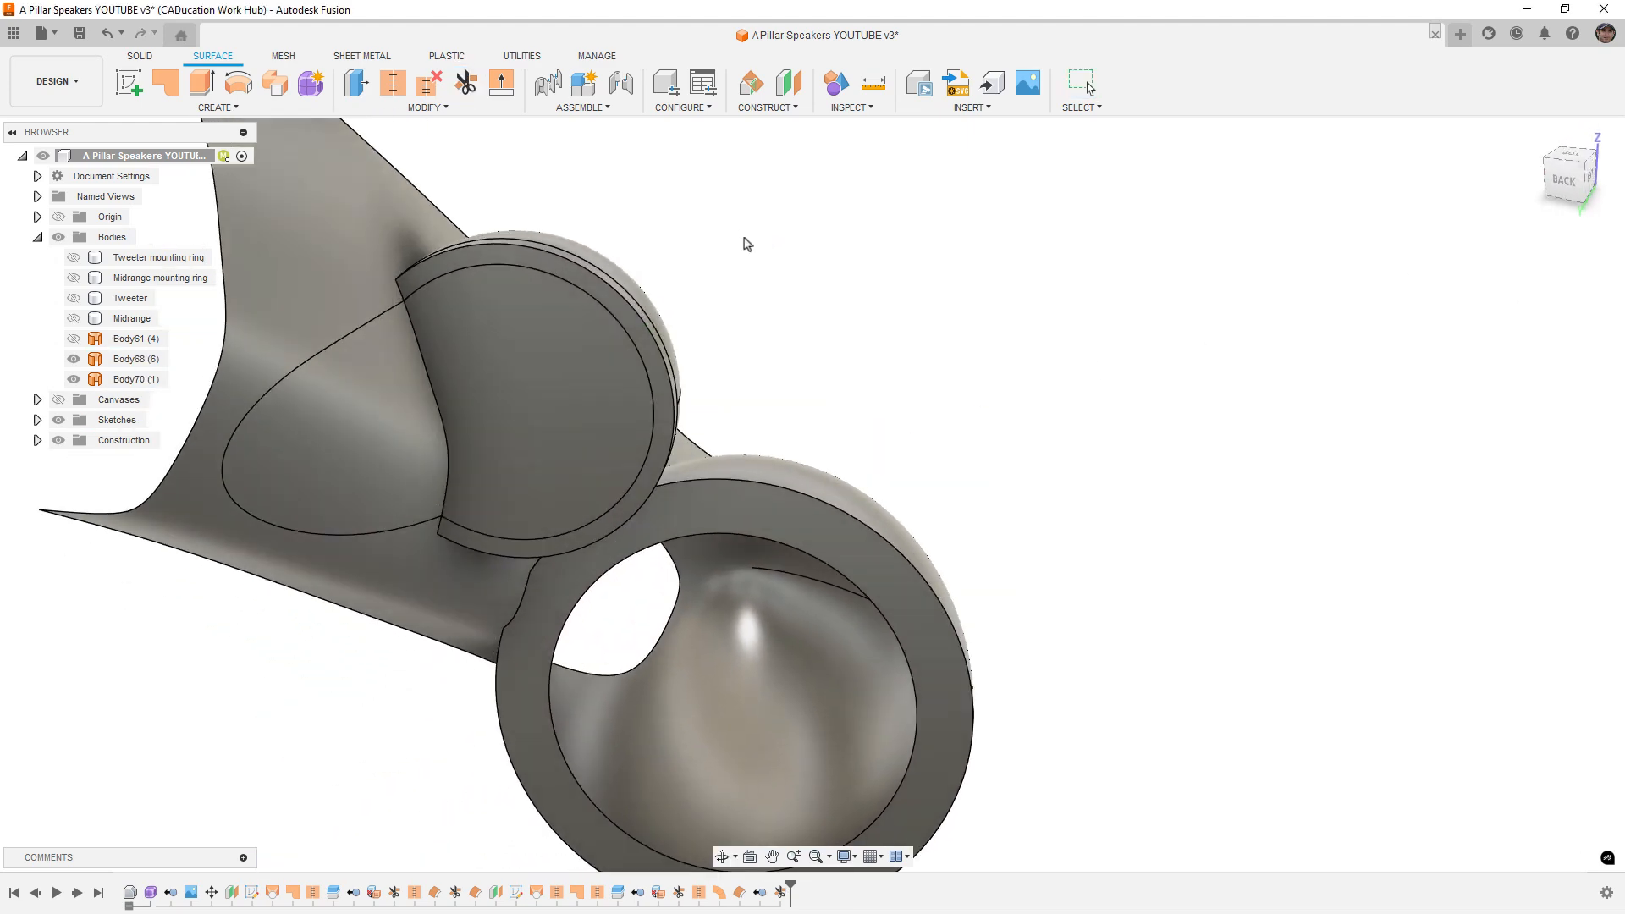
{"action": "left_click", "coordinate": [465, 82]}
{"action": "middle_click_drag", "start_coordinate": [377, 338], "coordinate": [296, 367], "text": "shift"}
{"action": "left_click", "coordinate": [330, 378]}
{"action": "left_click", "coordinate": [375, 413]}
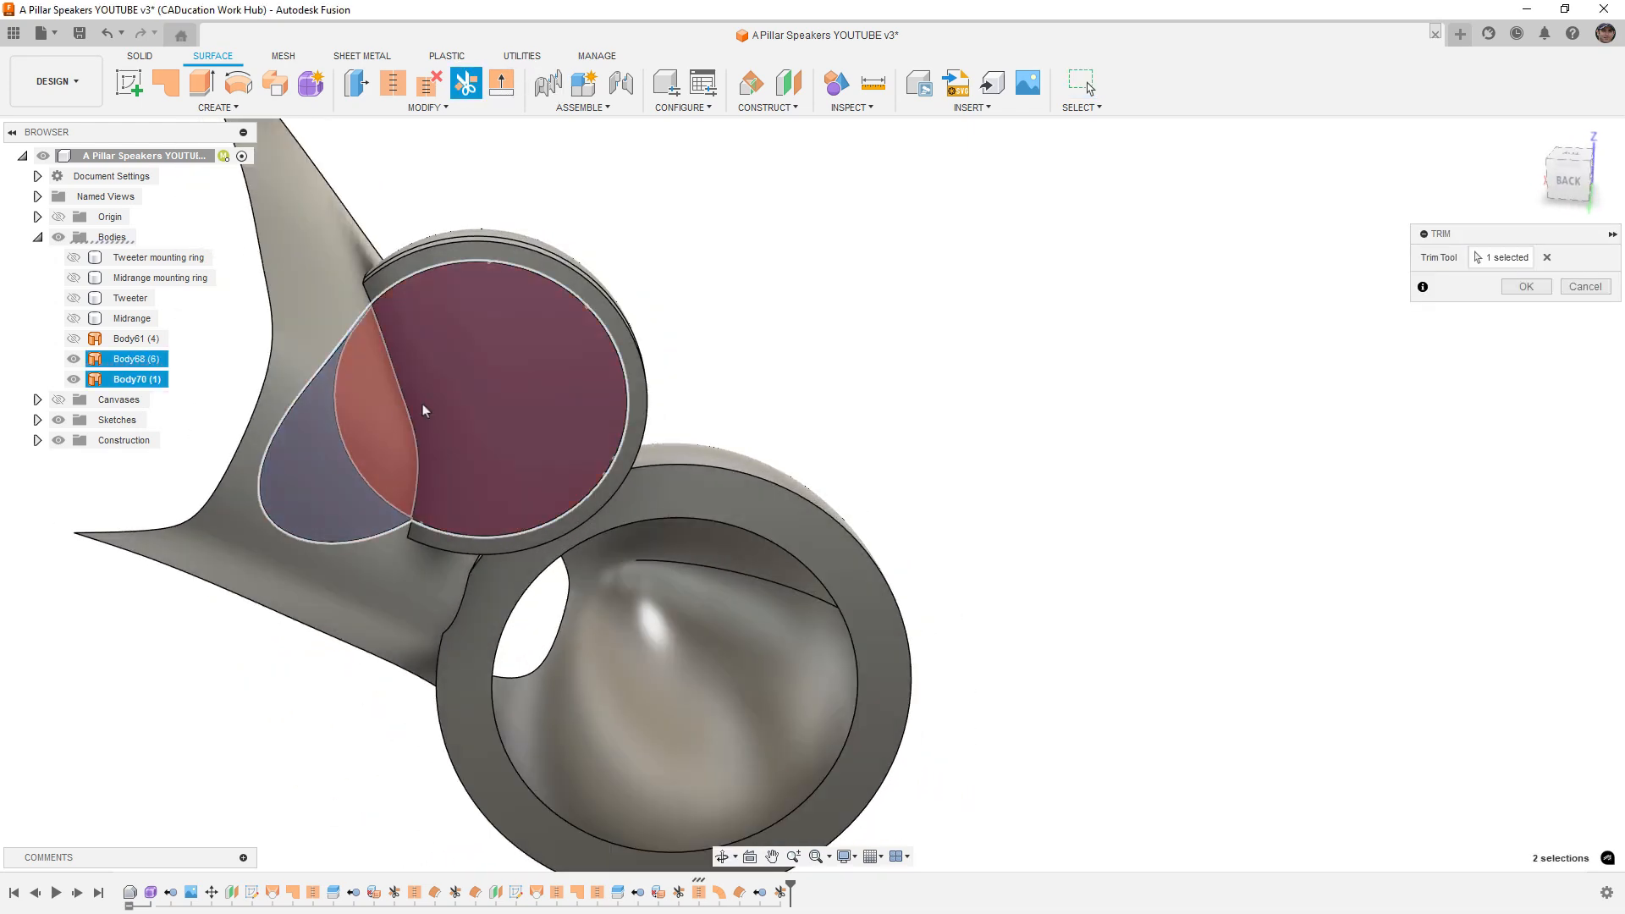
{"action": "left_click", "coordinate": [1526, 287]}
Step: Show the tweeter and its mounting ring one at a time, and check how each fits the trimmed pod opening
{"action": "mouse_move", "coordinate": [794, 334]}
{"action": "middle_mouse_down", "text": "shift"}
{"action": "mouse_move", "coordinate": [758, 322]}
{"action": "mouse_move", "coordinate": [827, 341]}
{"action": "mouse_move", "coordinate": [778, 334]}
{"action": "middle_mouse_up", "text": "shift"}
{"action": "left_click", "coordinate": [76, 300]}
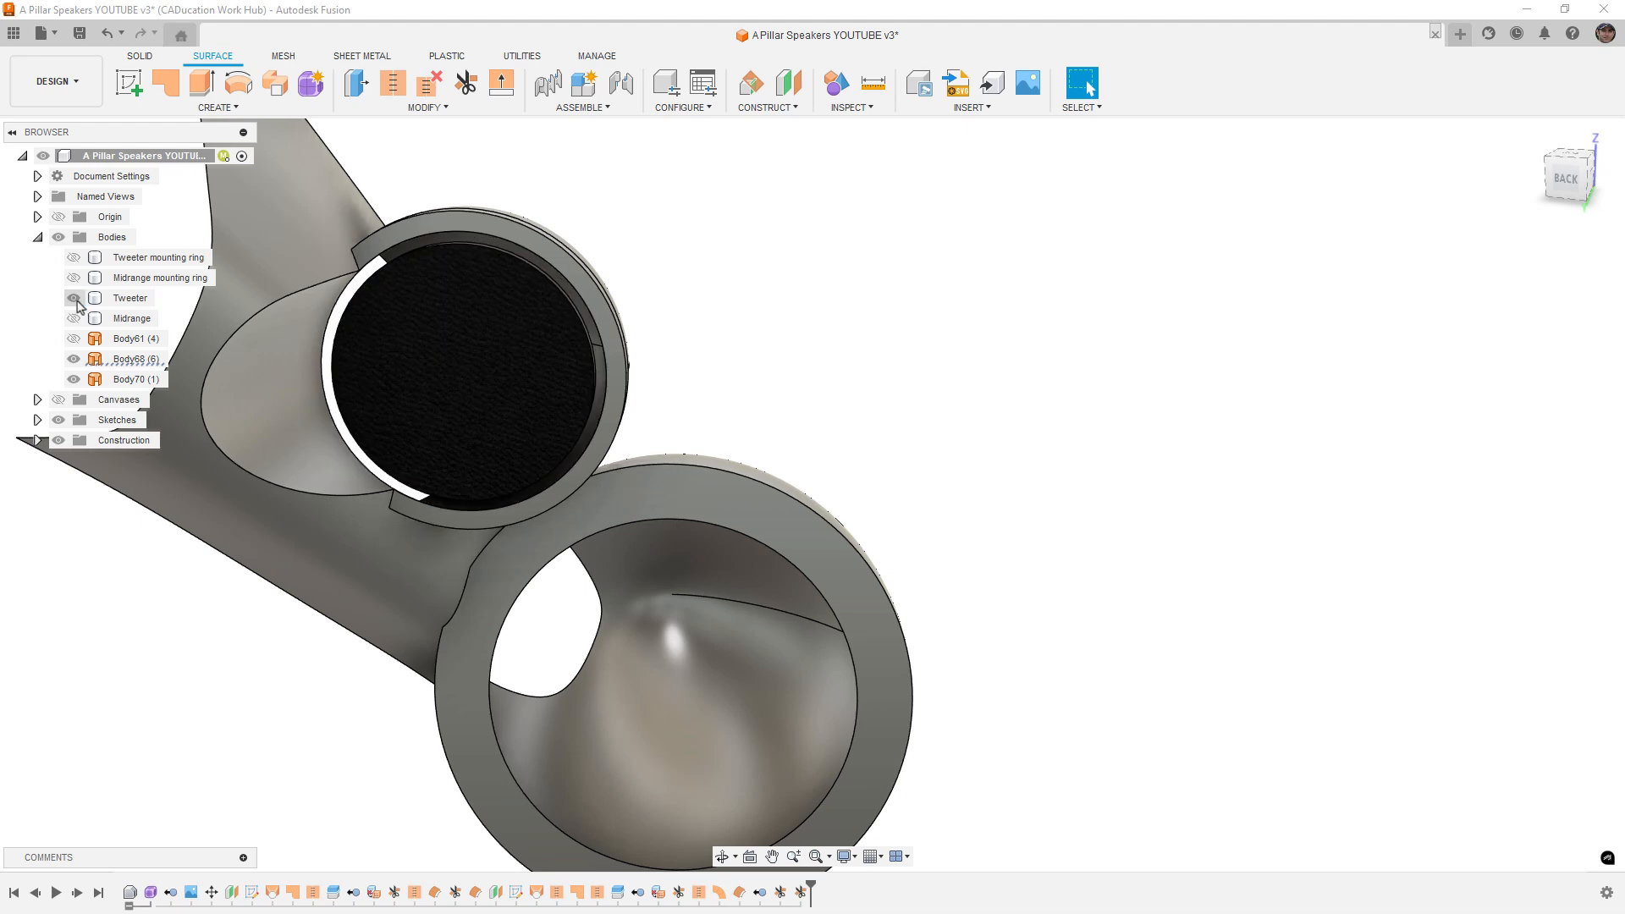
{"action": "left_click", "coordinate": [75, 298]}
{"action": "left_click", "coordinate": [74, 258]}
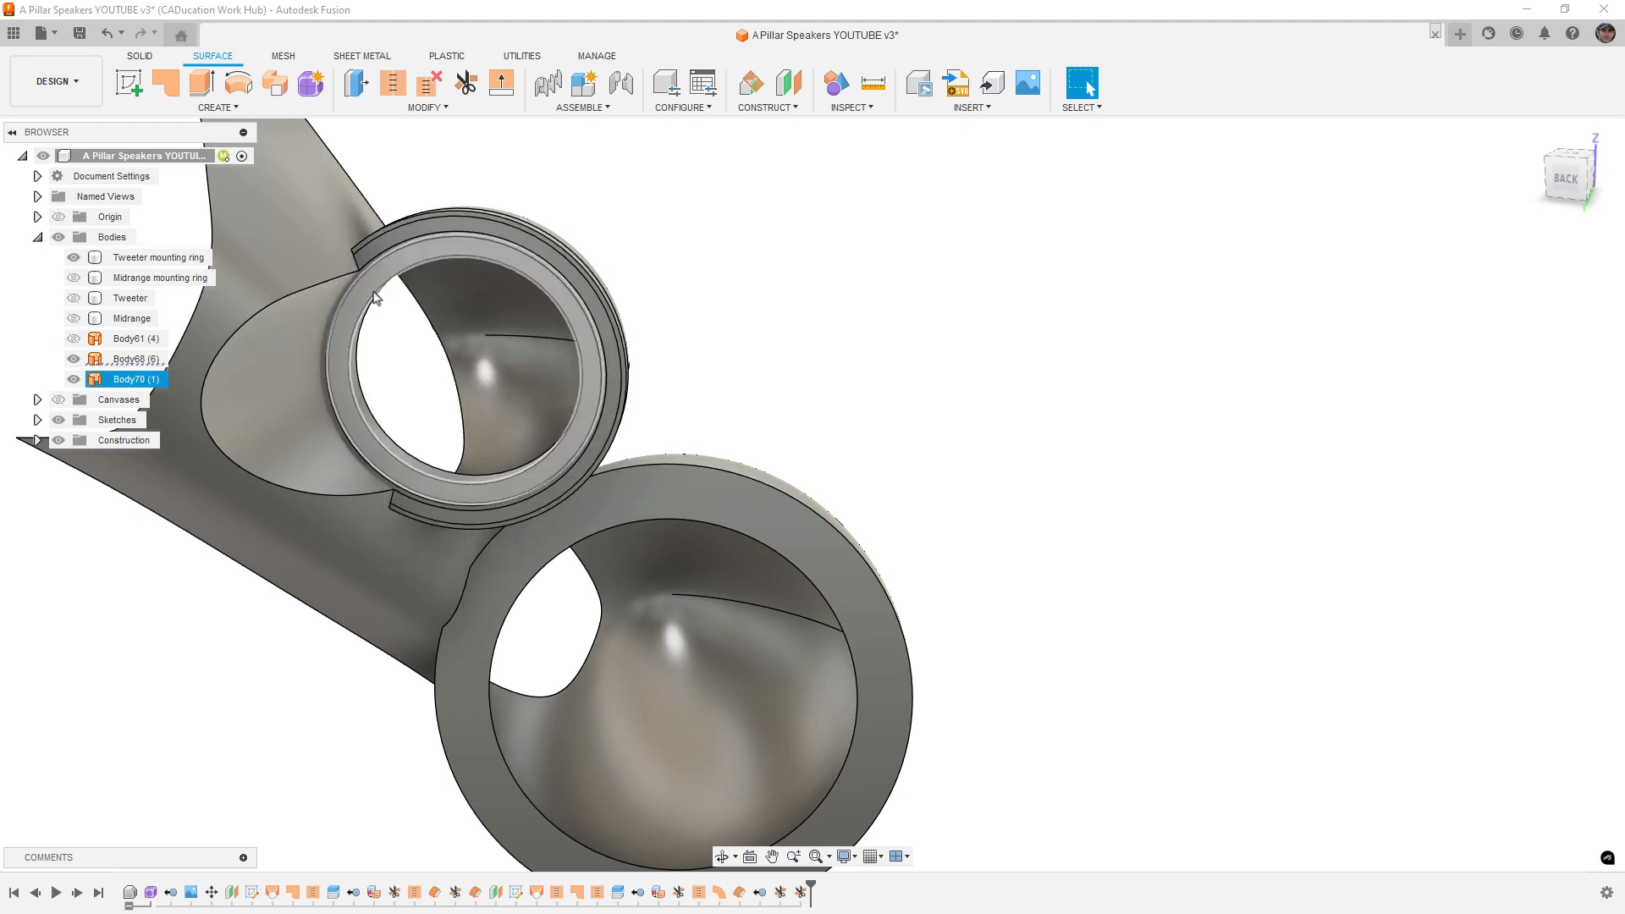
{"action": "scroll", "coordinate": [375, 260], "scroll_direction": "up", "scroll_amount": 4}
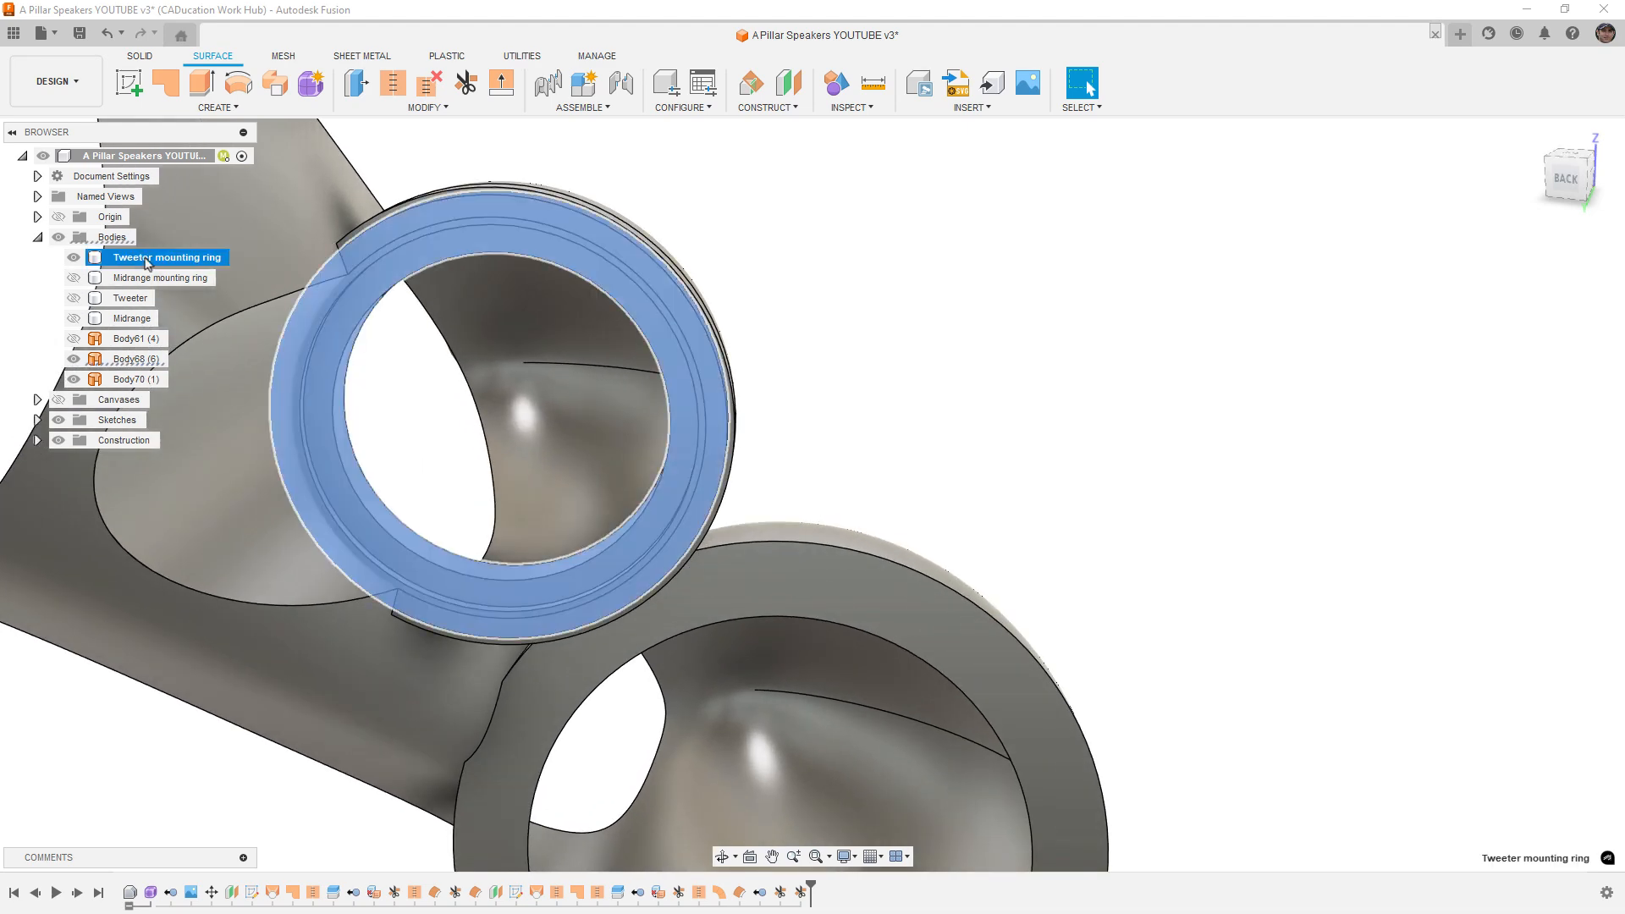
{"action": "left_click", "coordinate": [148, 258]}
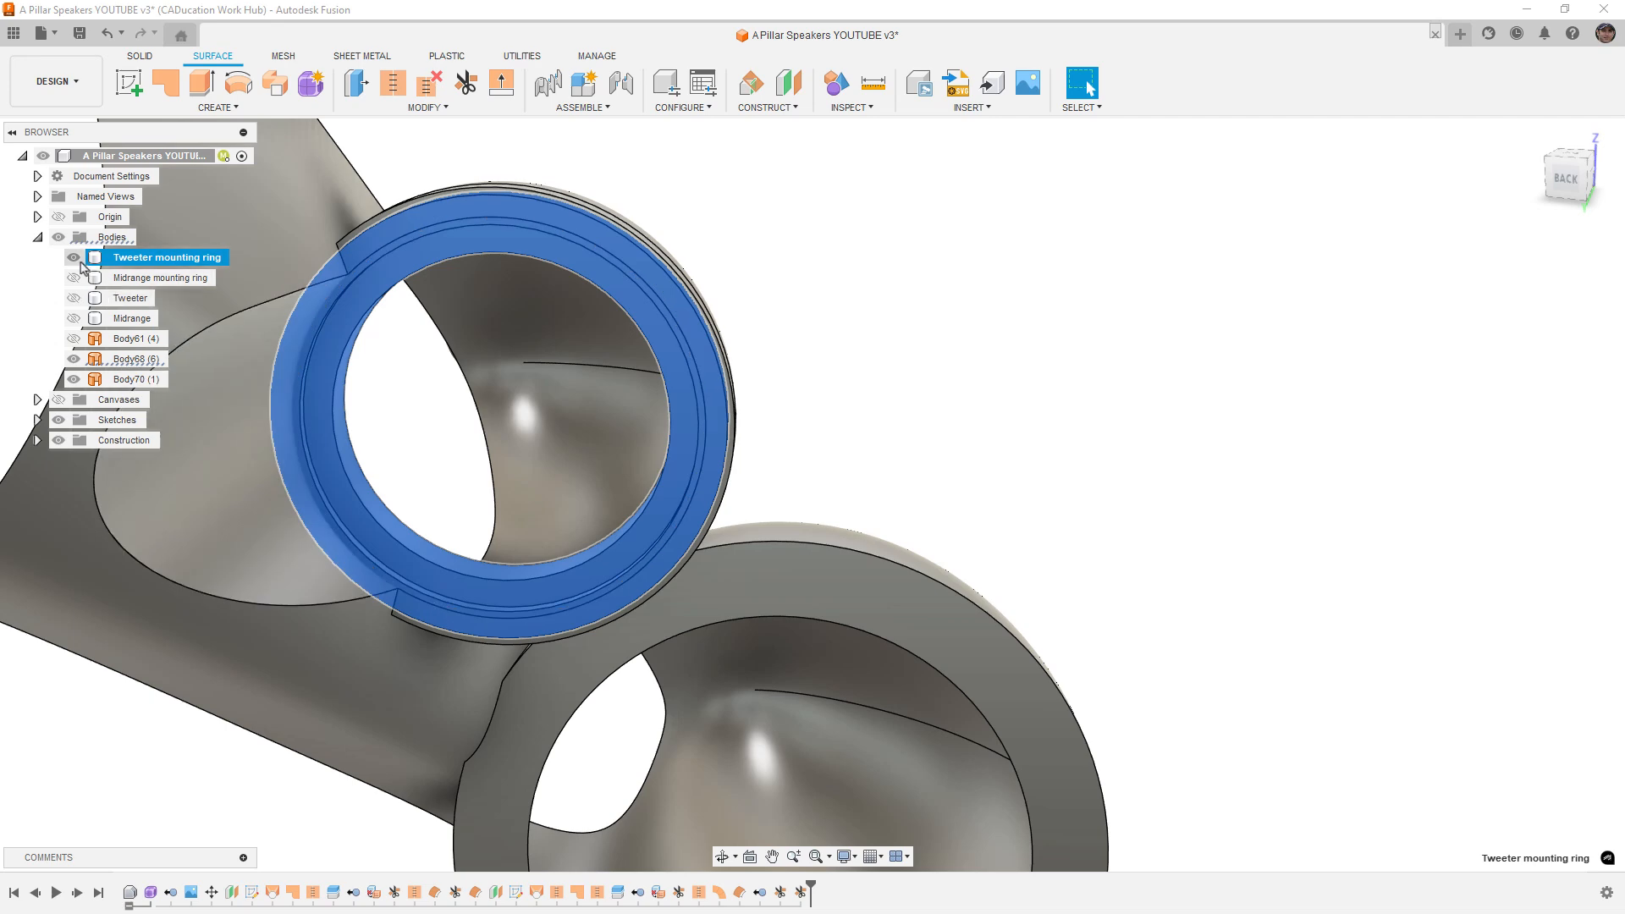
Step: Hide the tweeter mounting ring and stitch the remaining flared surface to the pillar and pod surface body as a new body
{"action": "key", "text": "v"}
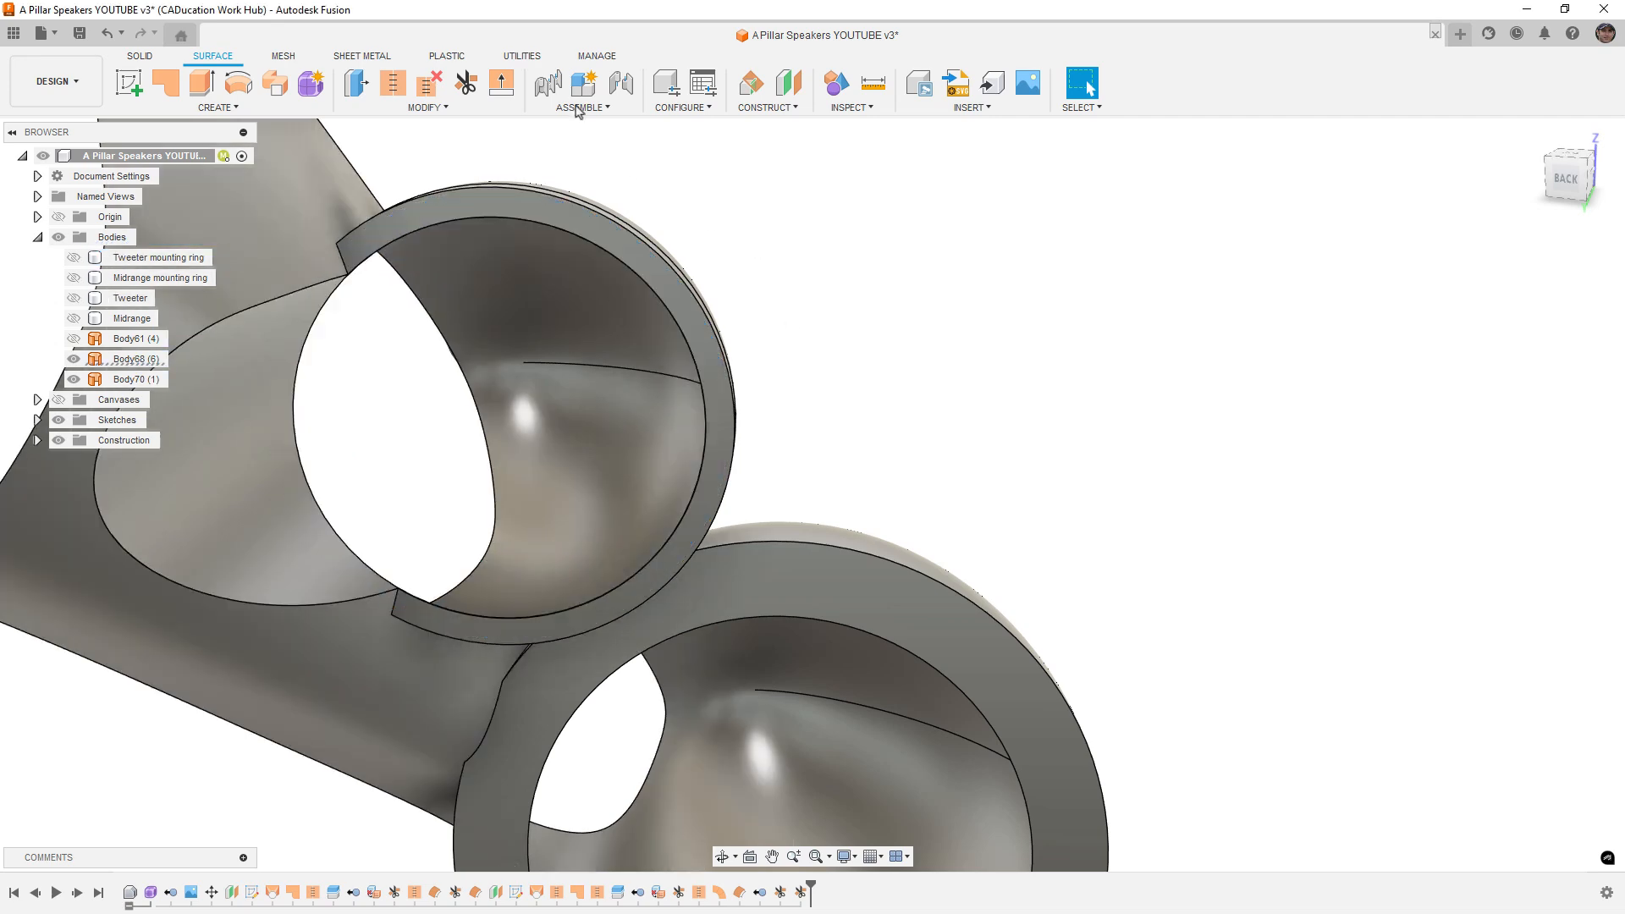
{"action": "left_click", "coordinate": [394, 83]}
{"action": "left_click", "coordinate": [329, 189]}
{"action": "left_click", "coordinate": [284, 365]}
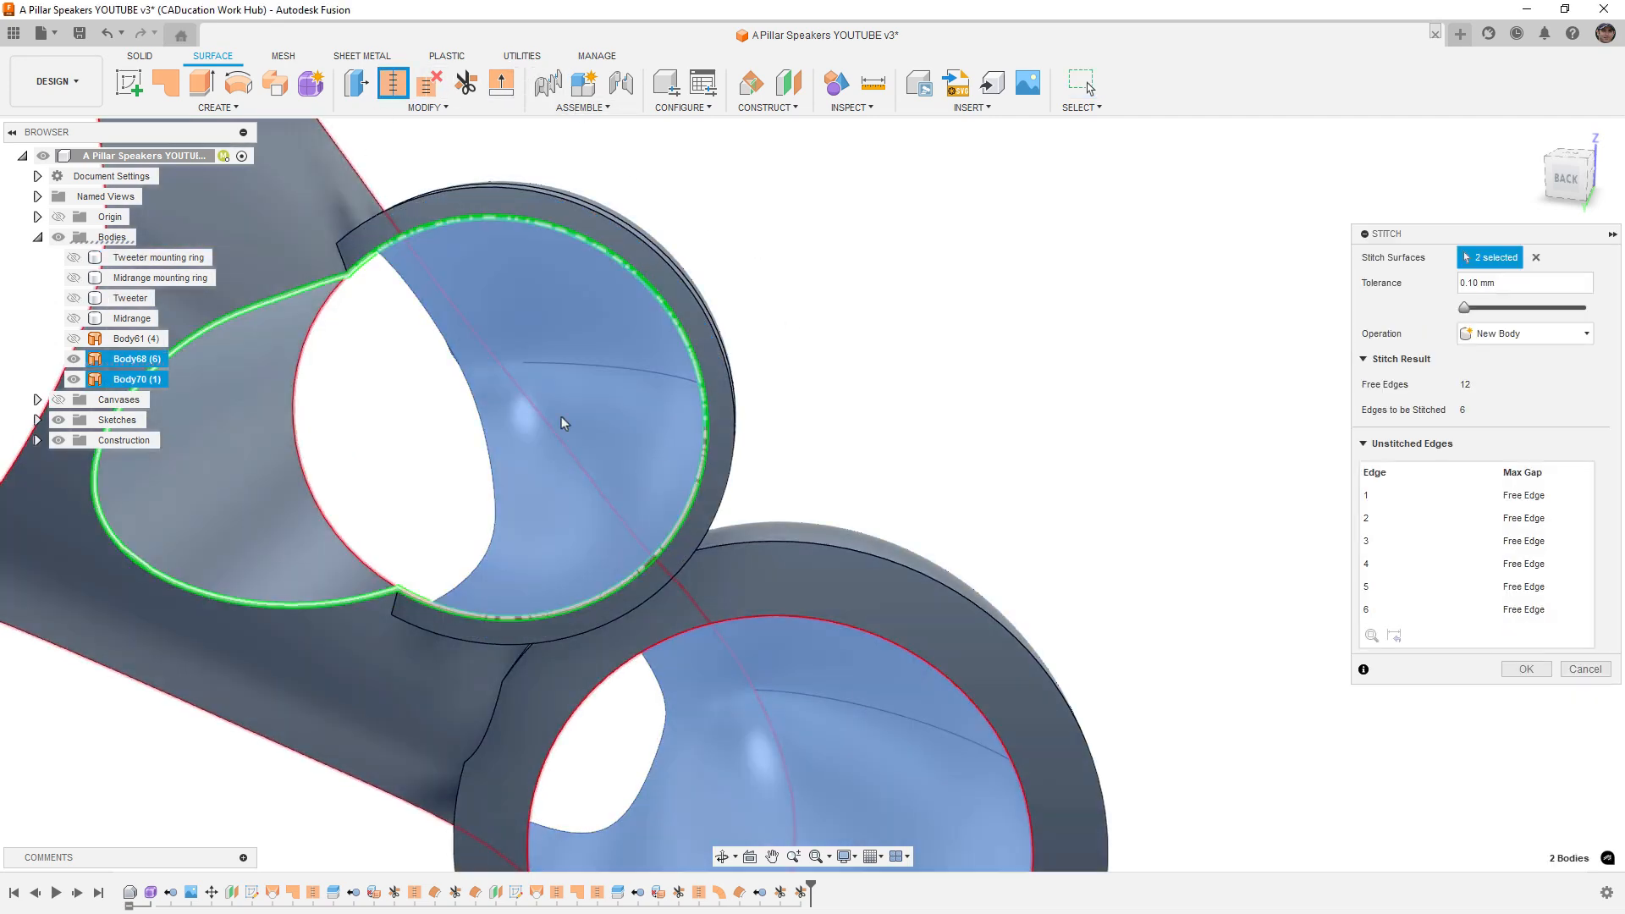
{"action": "left_click", "coordinate": [1525, 669]}
Step: Thicken the whole stitched surface body by -2 mm on one side as a new body
{"action": "middle_click_drag", "start_coordinate": [954, 333], "coordinate": [914, 329], "text": "shift"}
{"action": "left_click", "coordinate": [218, 108]}
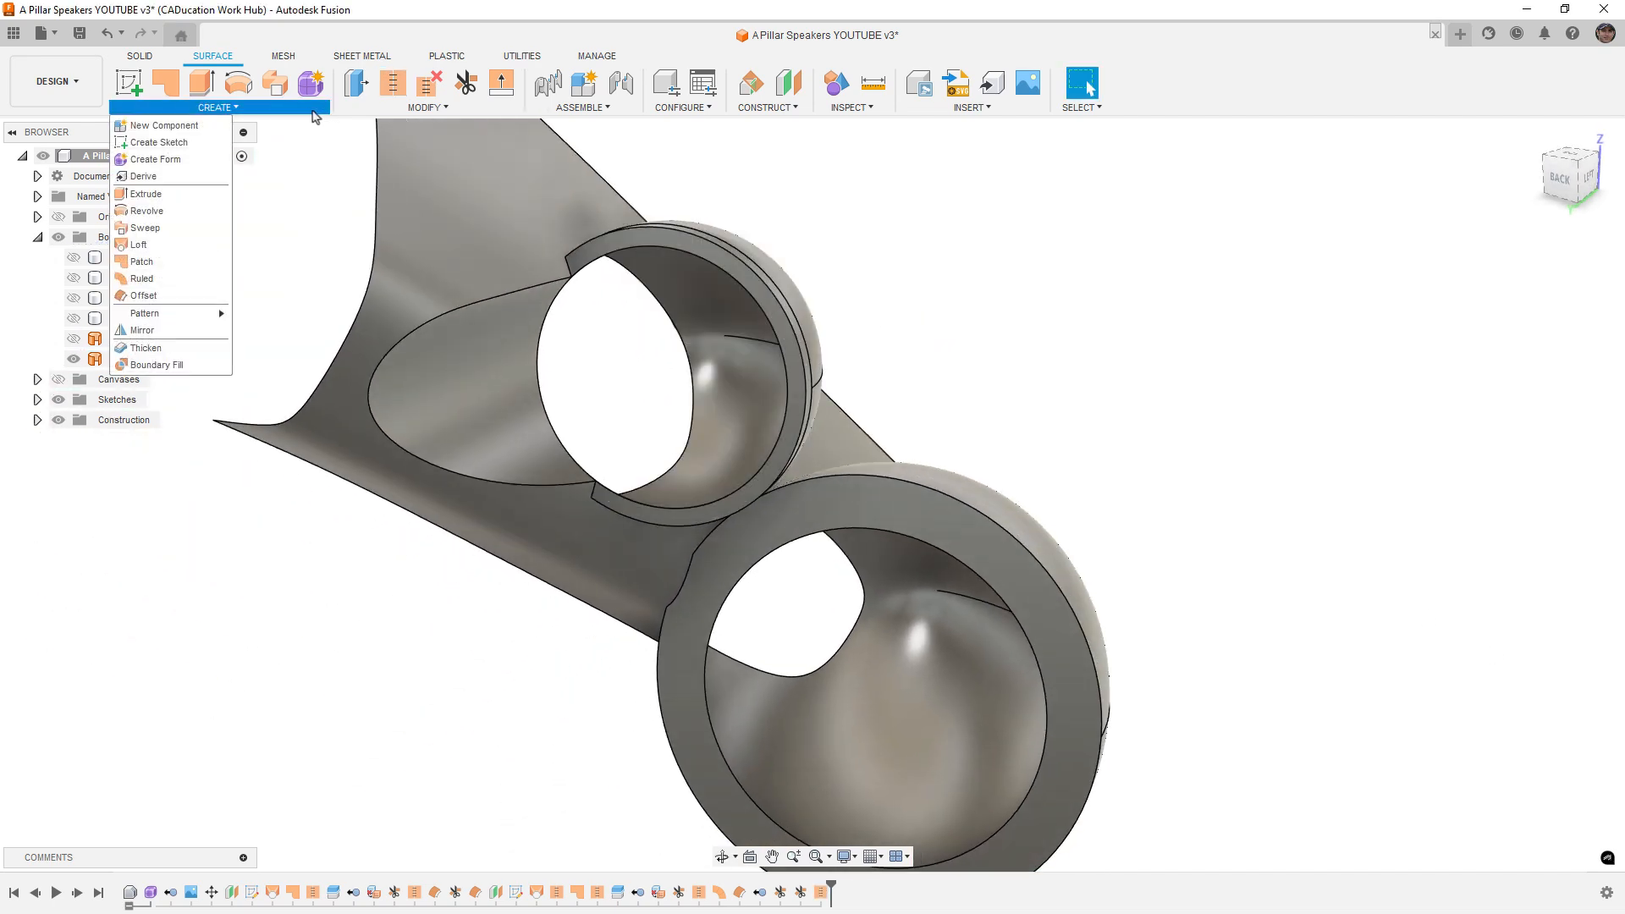
{"action": "left_click", "coordinate": [170, 348]}
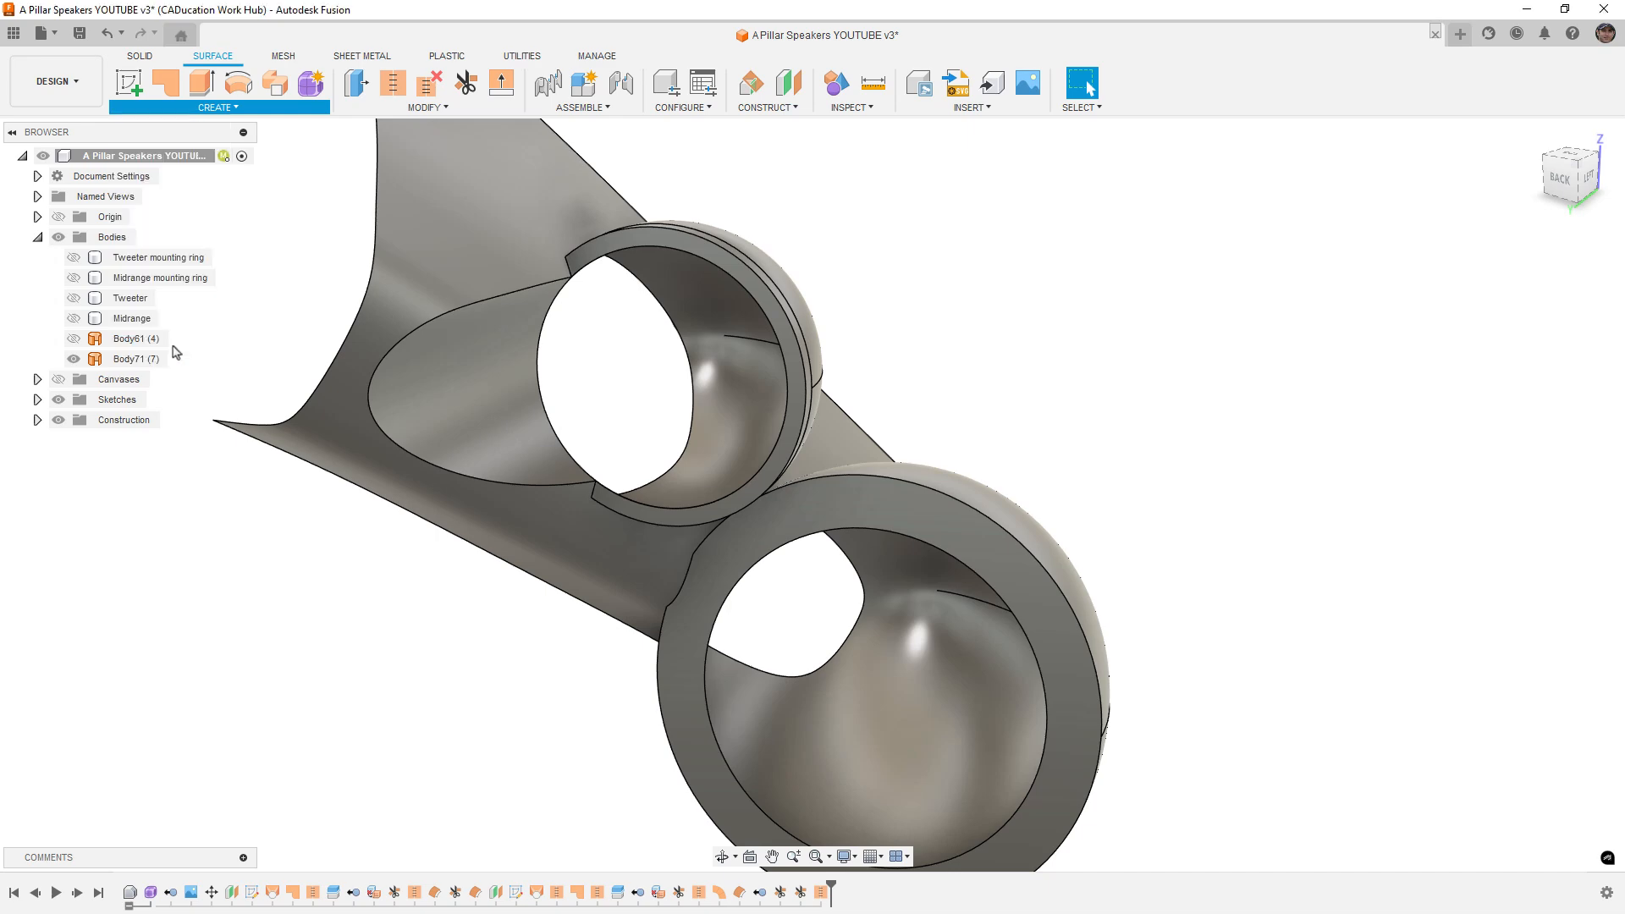
{"action": "left_click", "coordinate": [136, 359]}
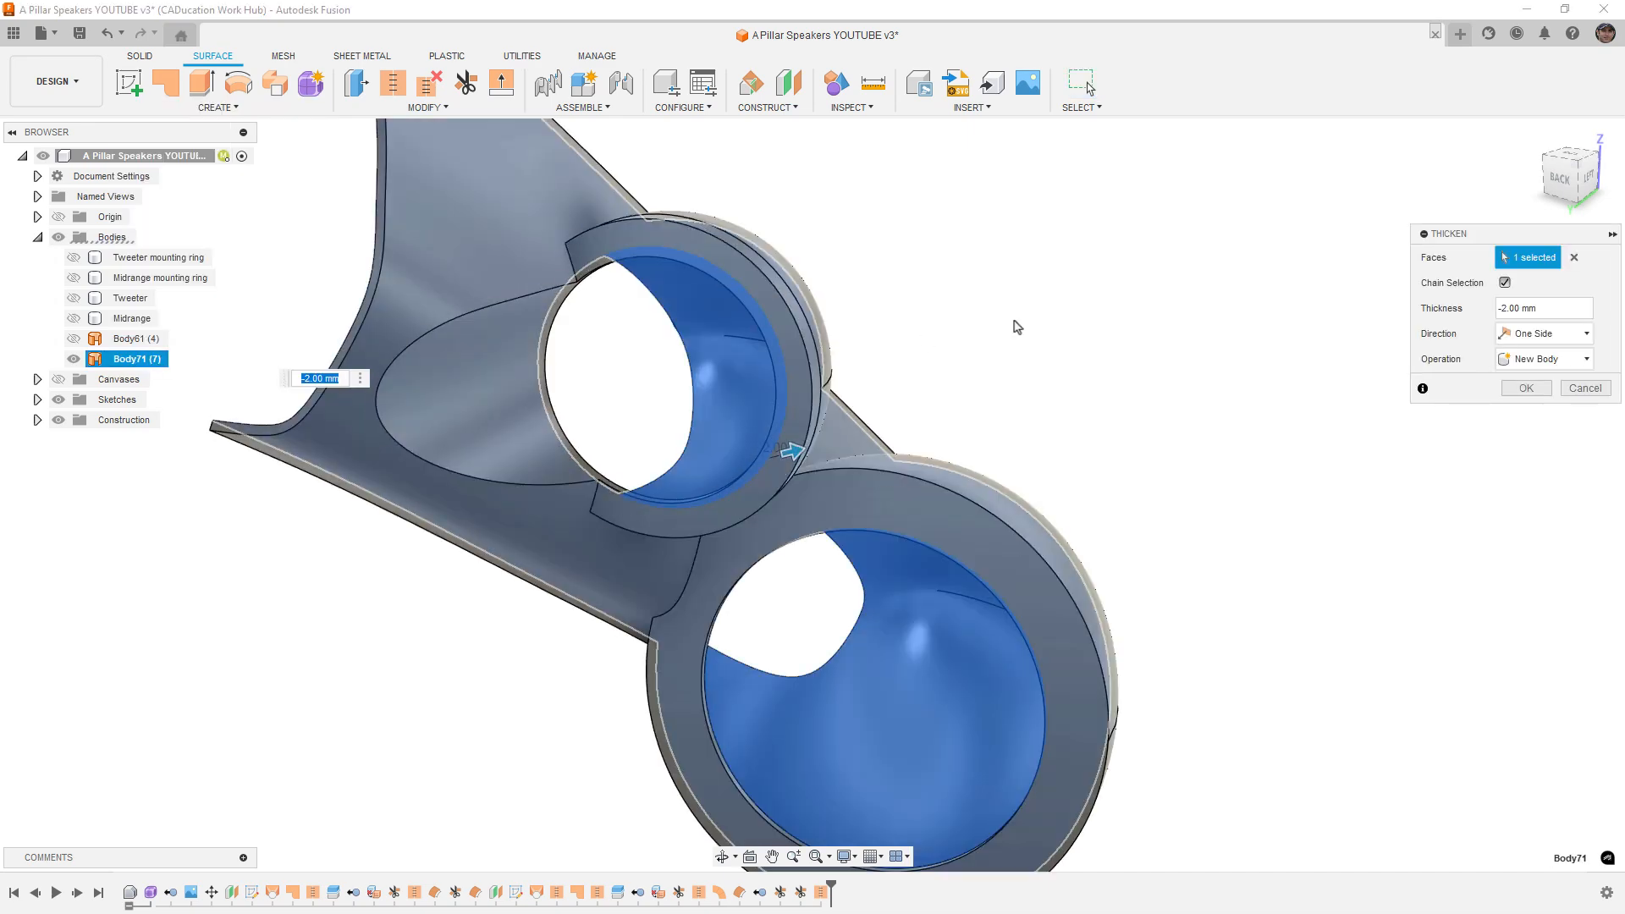
{"action": "middle_click_drag", "start_coordinate": [1012, 323], "coordinate": [986, 300], "text": "shift"}
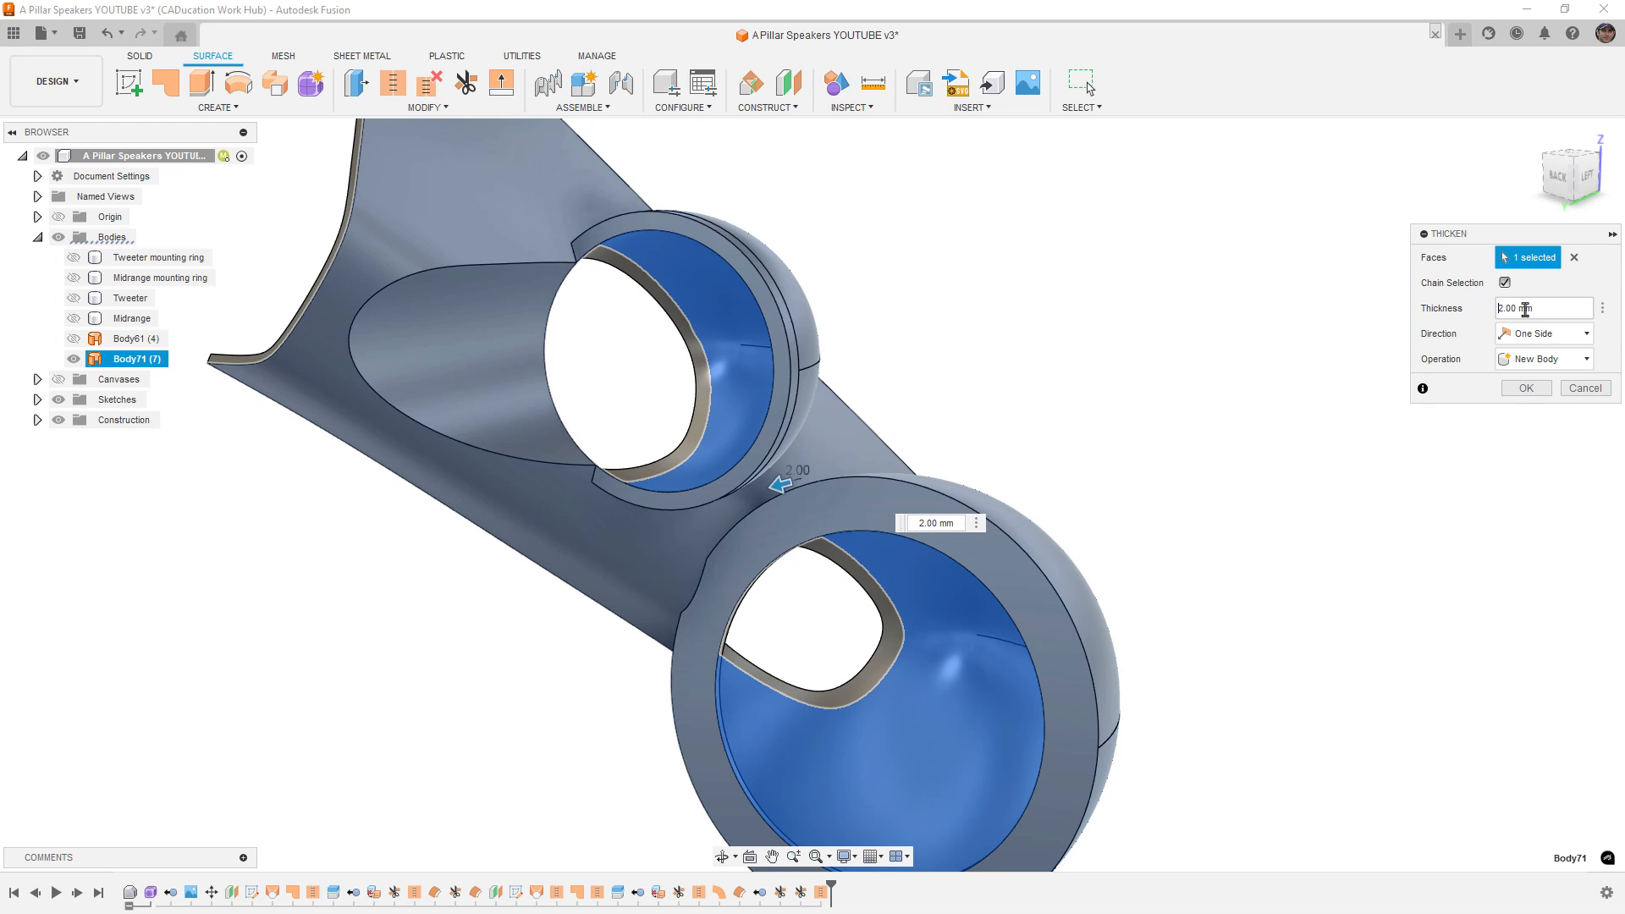
{"action": "type", "text": "-"}
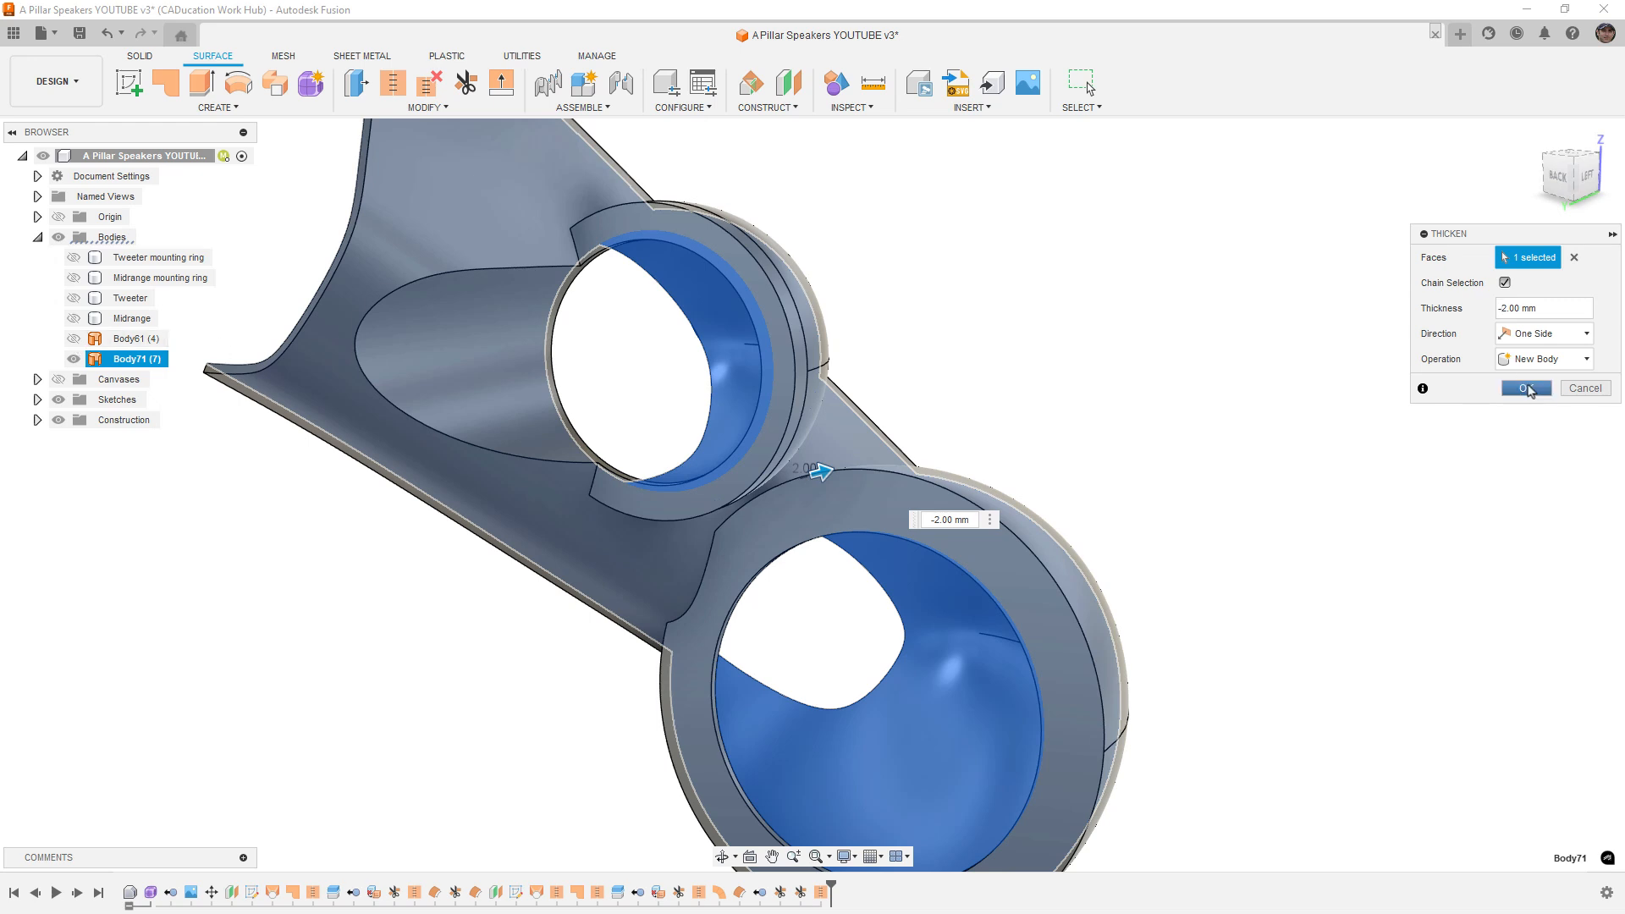
{"action": "left_click", "coordinate": [1526, 388]}
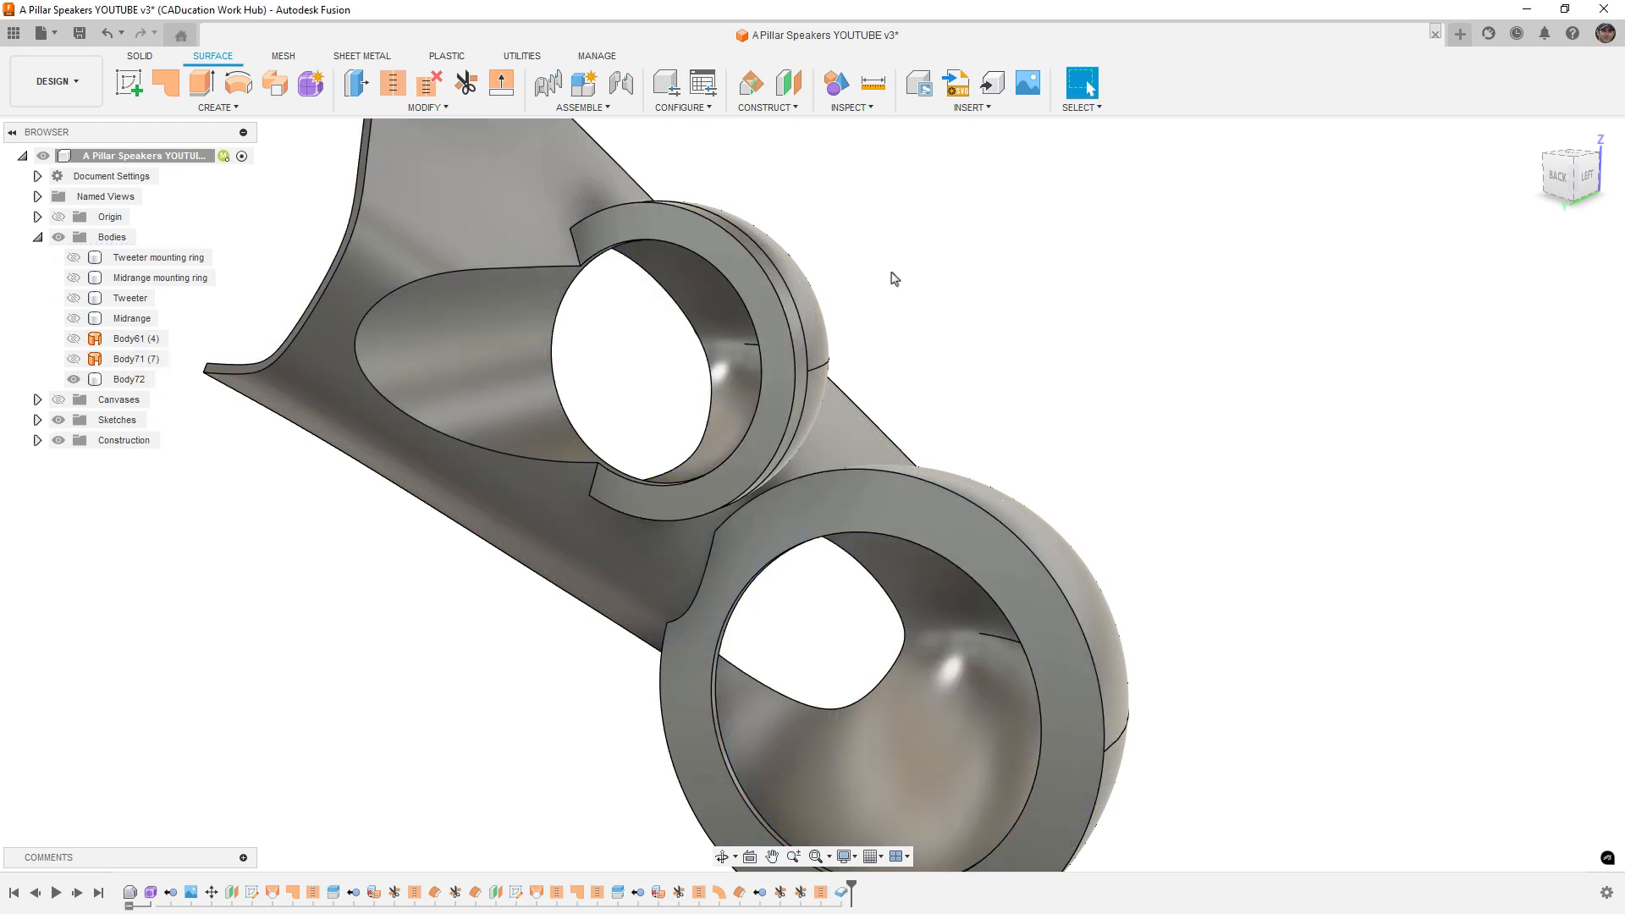
Step: Show the tweeter and inspect how it sits in the thickened pod opening and against the flared cutout
{"action": "left_click", "coordinate": [74, 358]}
{"action": "left_click", "coordinate": [74, 298]}
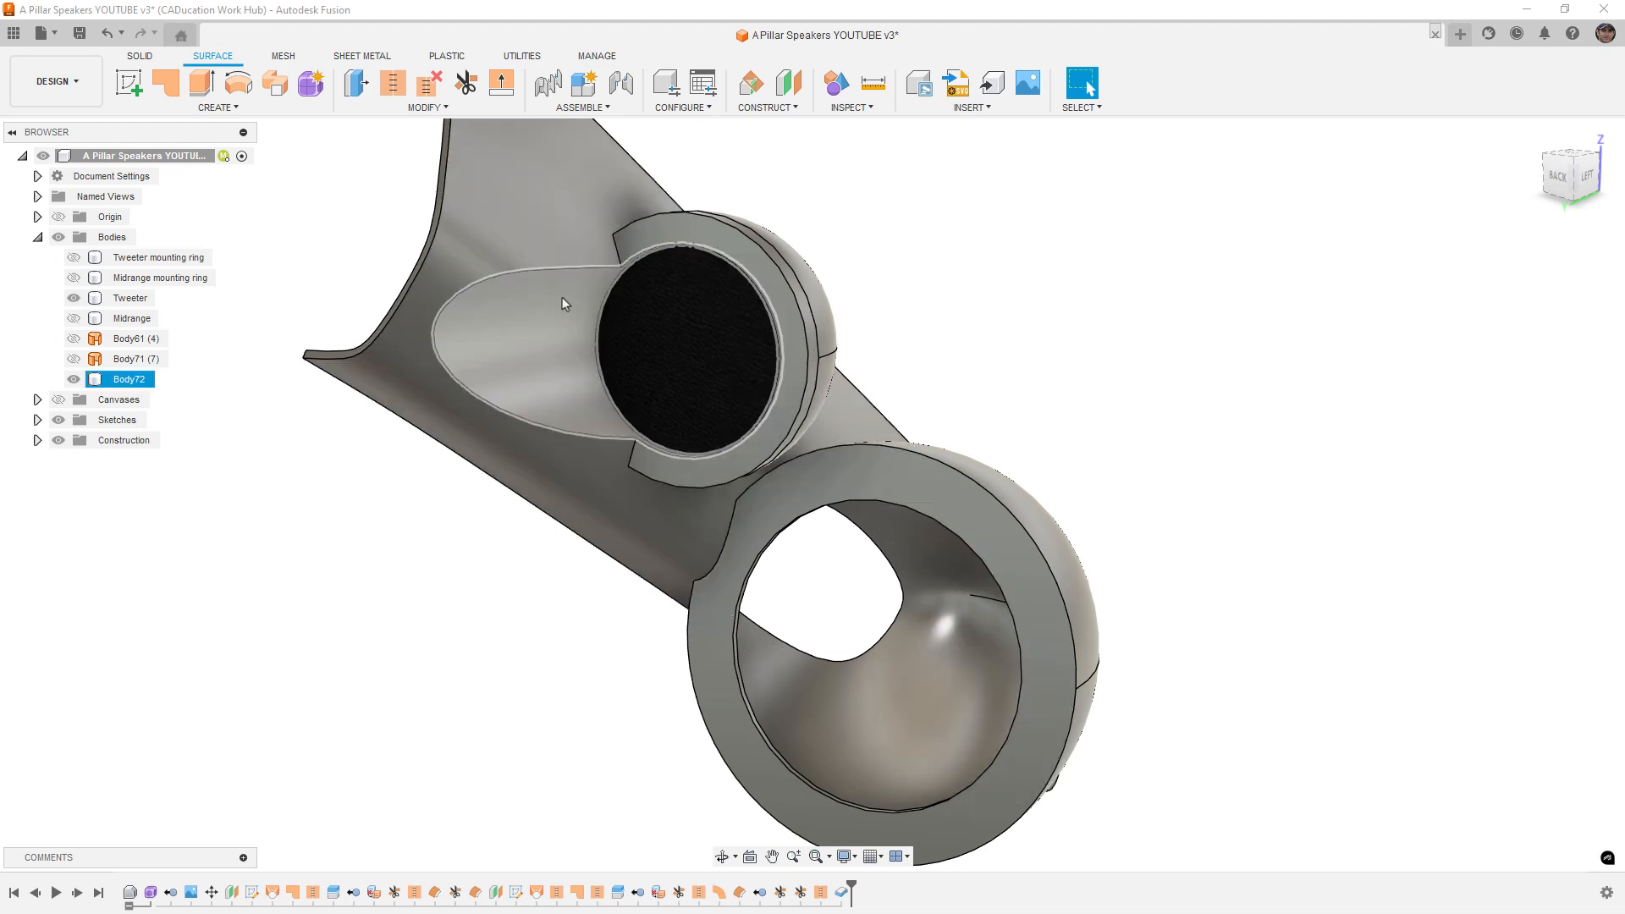
{"action": "scroll", "coordinate": [592, 288], "scroll_direction": "up", "scroll_amount": 5}
{"action": "scroll", "coordinate": [592, 297], "scroll_direction": "up", "scroll_amount": 5}
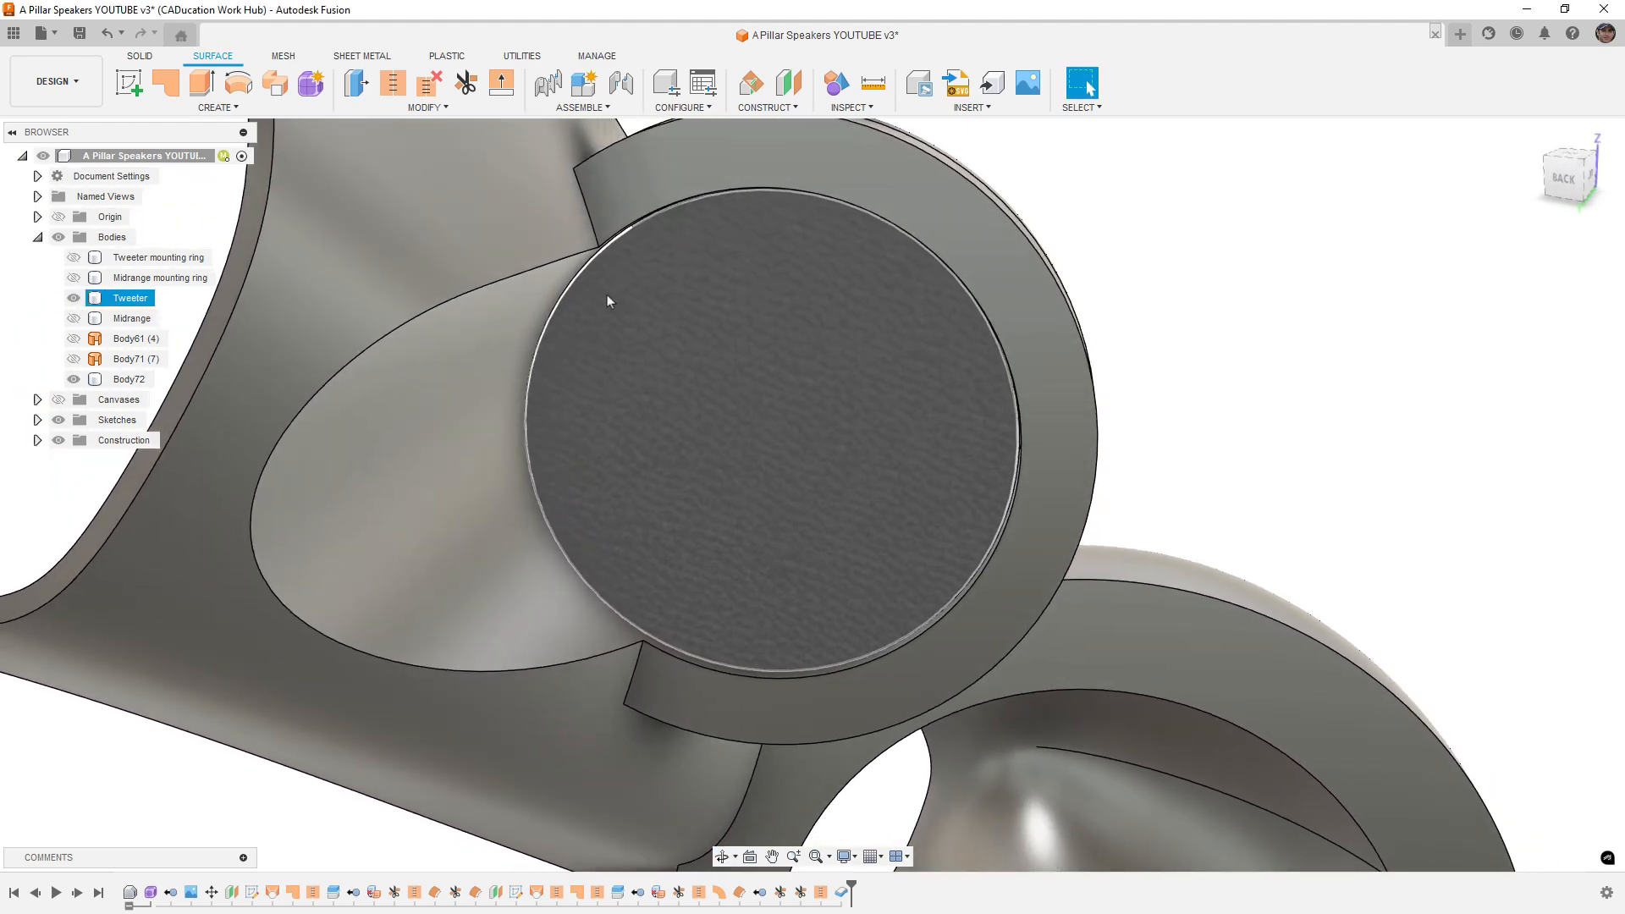
{"action": "scroll", "coordinate": [622, 243], "scroll_direction": "up", "scroll_amount": 2}
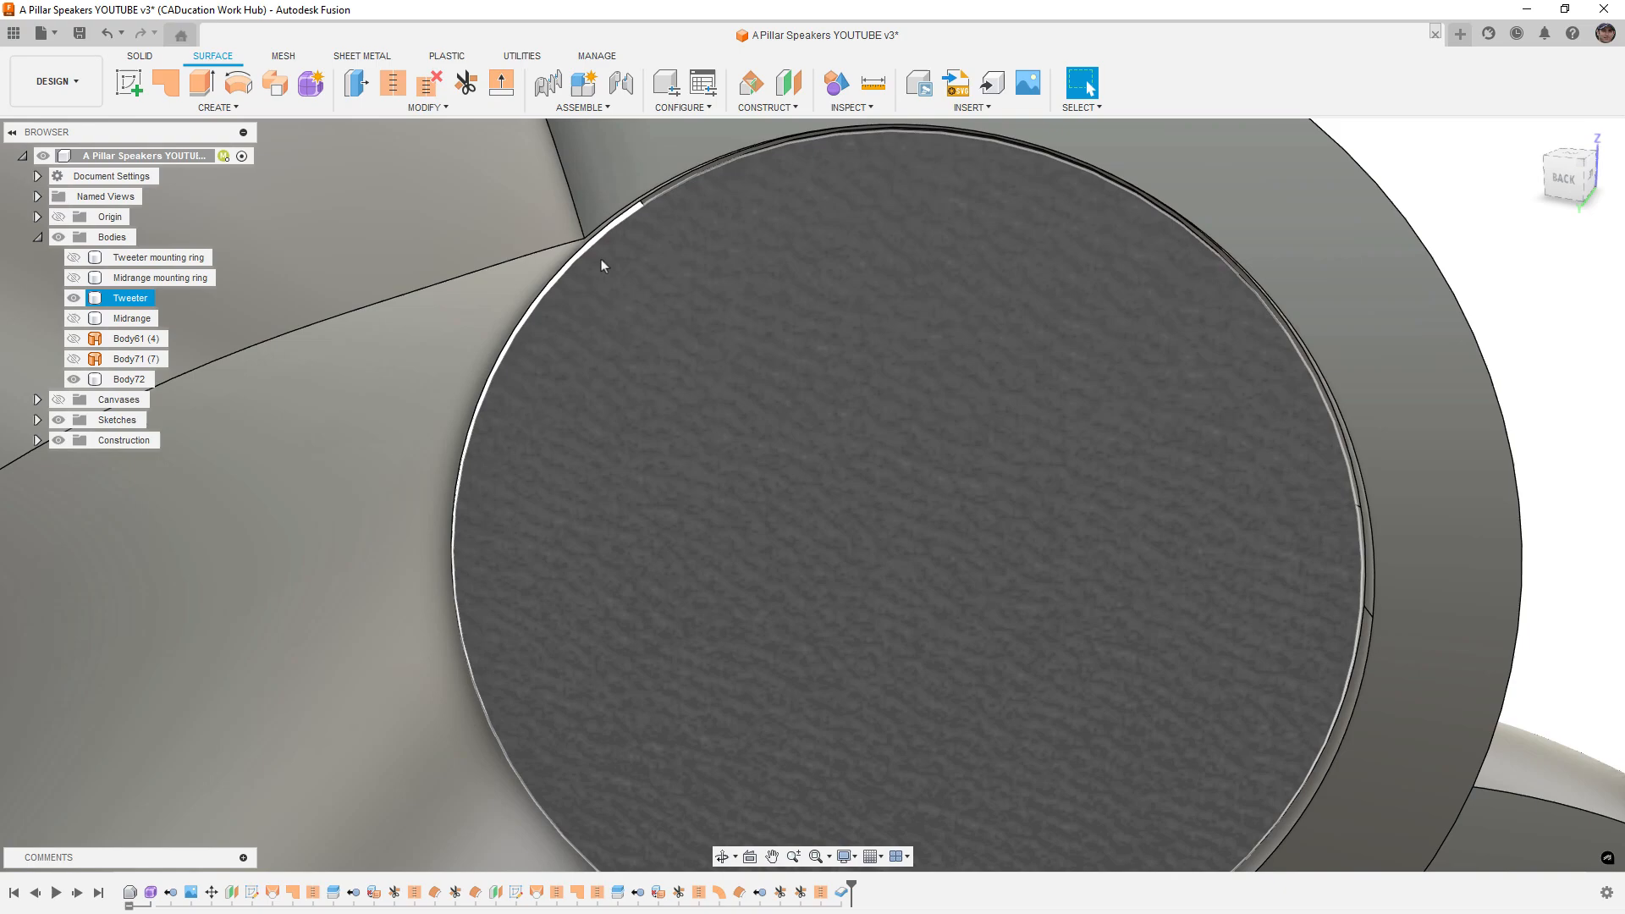
{"action": "middle_click_drag", "start_coordinate": [633, 377], "coordinate": [656, 406], "text": "shift"}
{"action": "scroll", "coordinate": [623, 387], "scroll_direction": "down", "scroll_amount": 2}
{"action": "scroll", "coordinate": [727, 402], "scroll_direction": "down", "scroll_amount": 5}
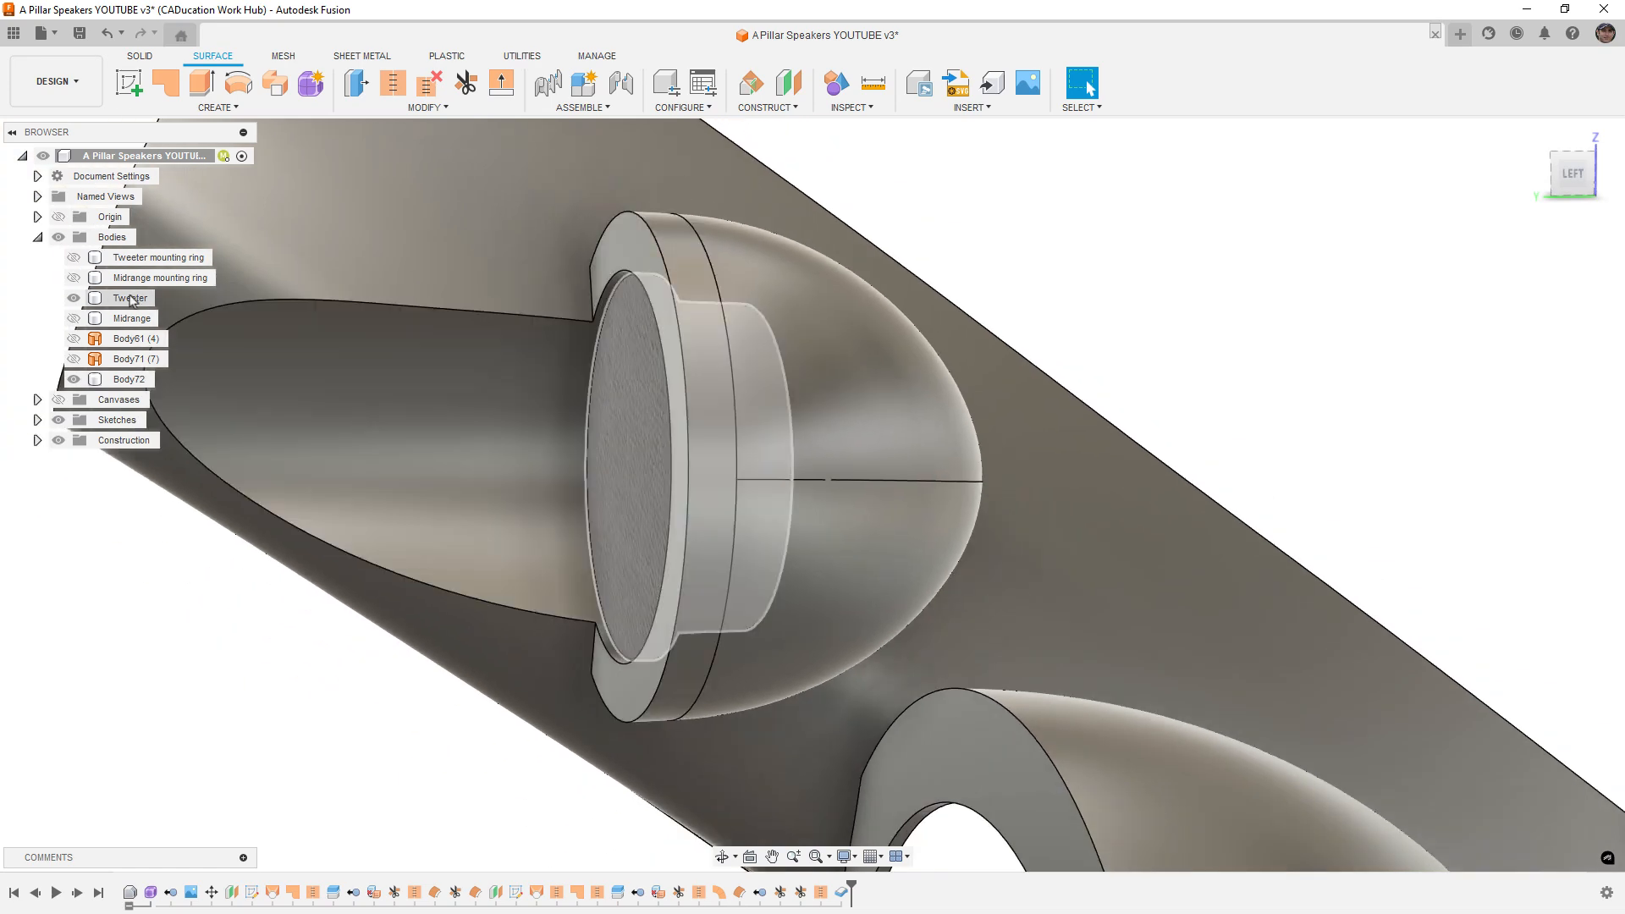
{"action": "left_click", "coordinate": [135, 298]}
{"action": "left_click", "coordinate": [149, 257], "text": "ctrl"}
{"action": "left_click", "coordinate": [149, 279], "text": "ctrl"}
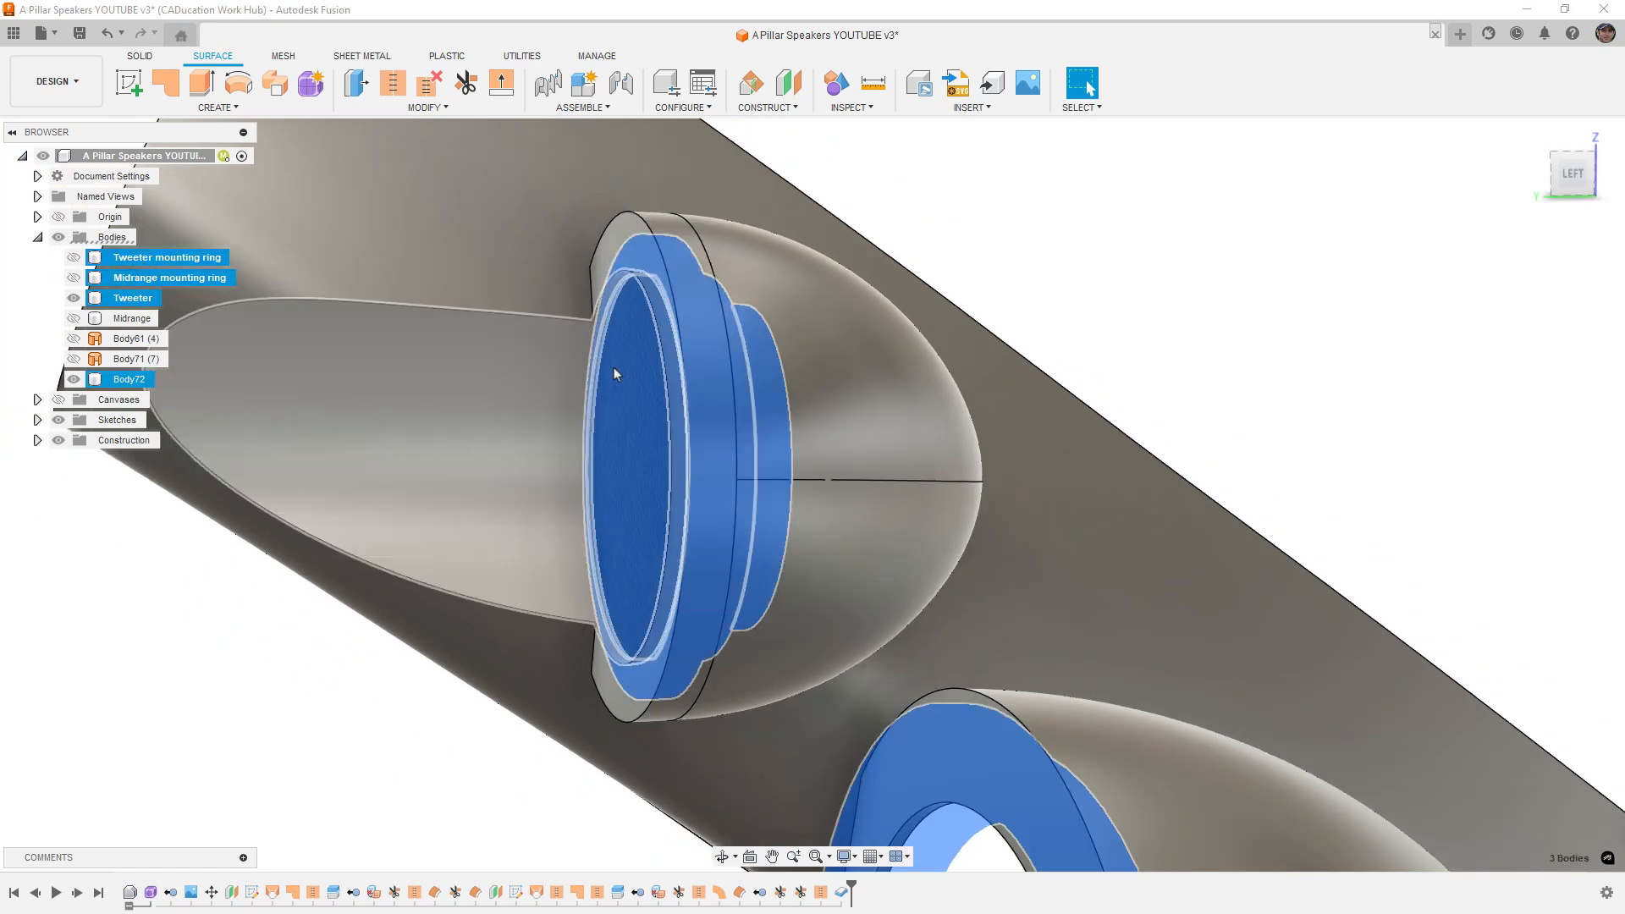
{"action": "scroll", "coordinate": [721, 358], "scroll_direction": "down", "scroll_amount": 3}
{"action": "left_click", "coordinate": [243, 490]}
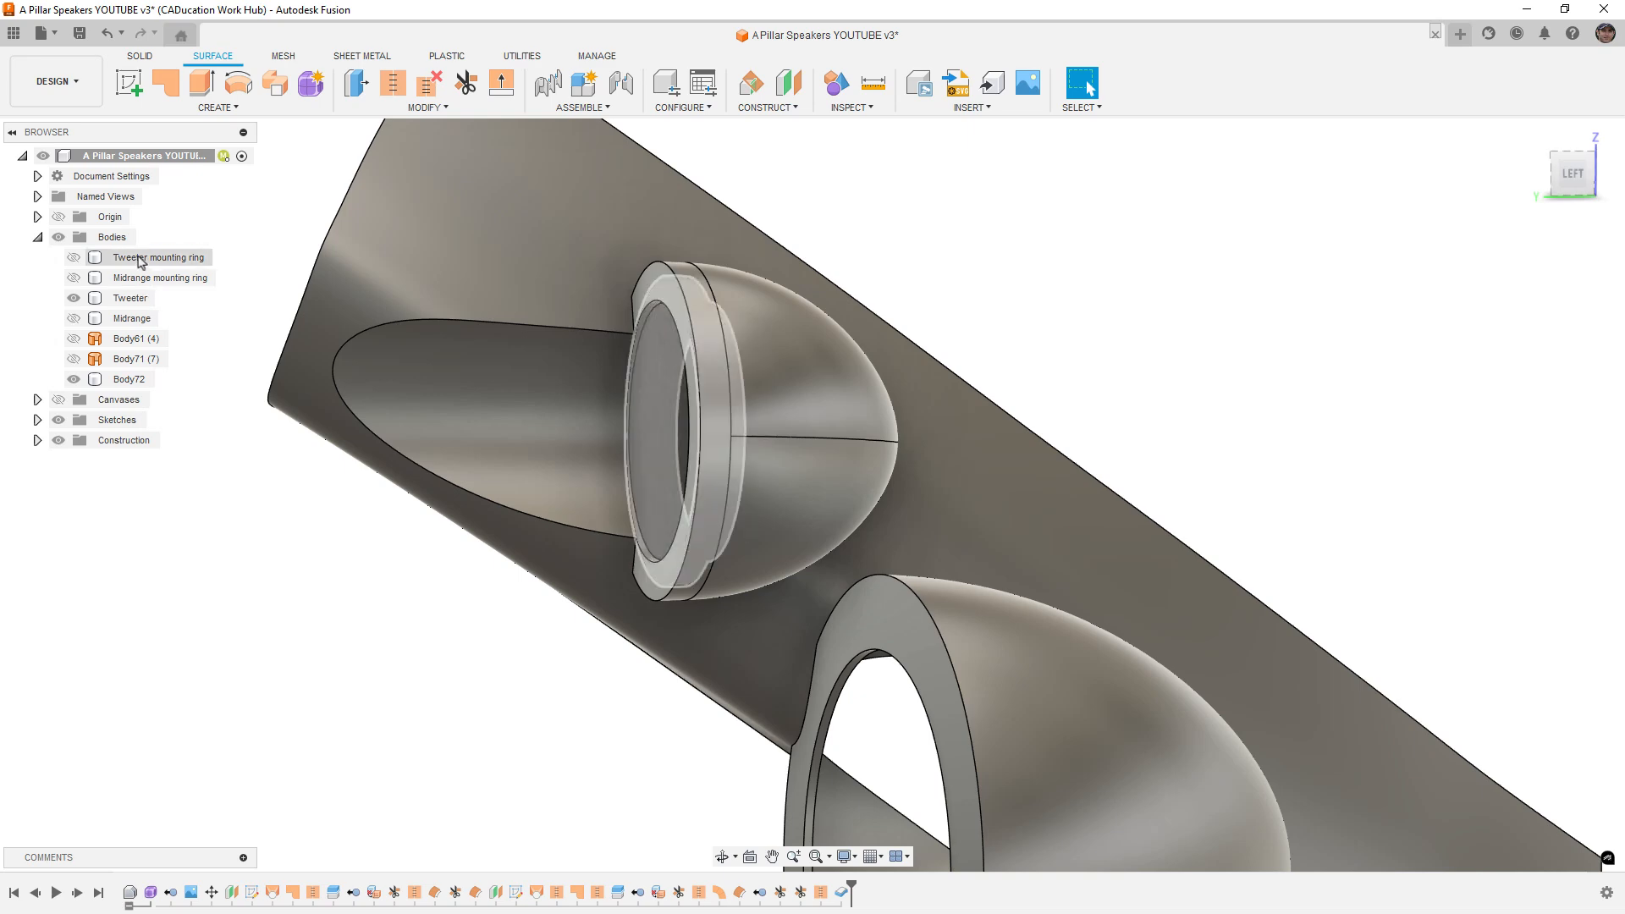
Step: Move the tweeter and its mounting ring together 2 mm outward along Z, with the pivot set at the centre of the tweeter's face
{"action": "left_click", "coordinate": [153, 257]}
{"action": "left_click", "coordinate": [131, 298], "text": "ctrl"}
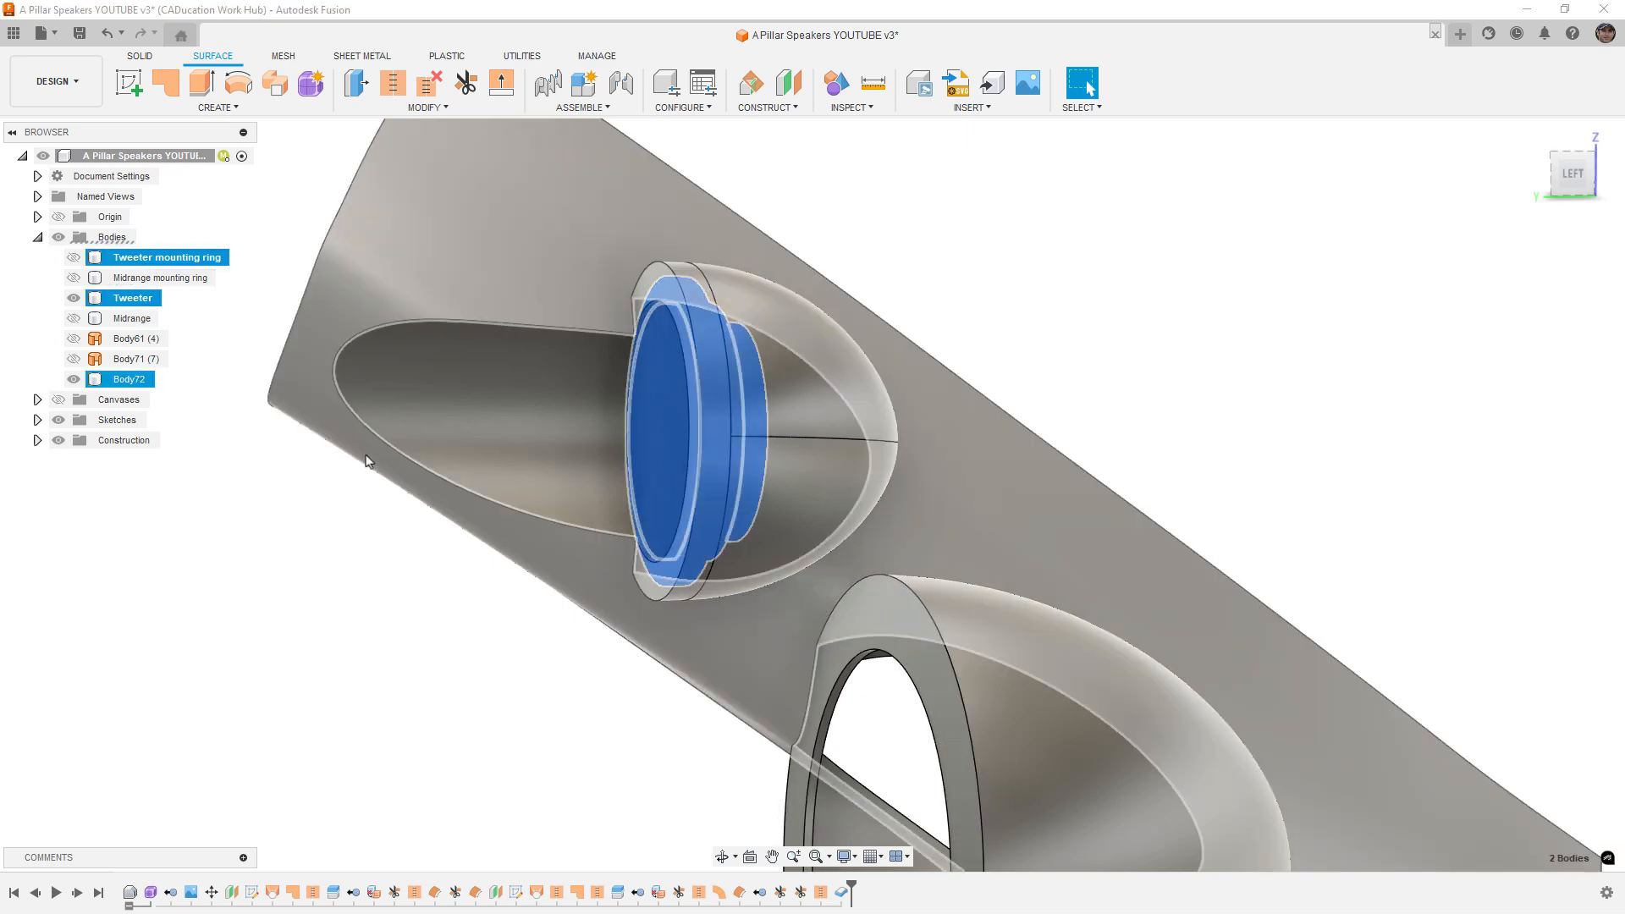
{"action": "key", "text": "m"}
{"action": "scroll", "coordinate": [719, 465], "scroll_direction": "up", "scroll_amount": 2}
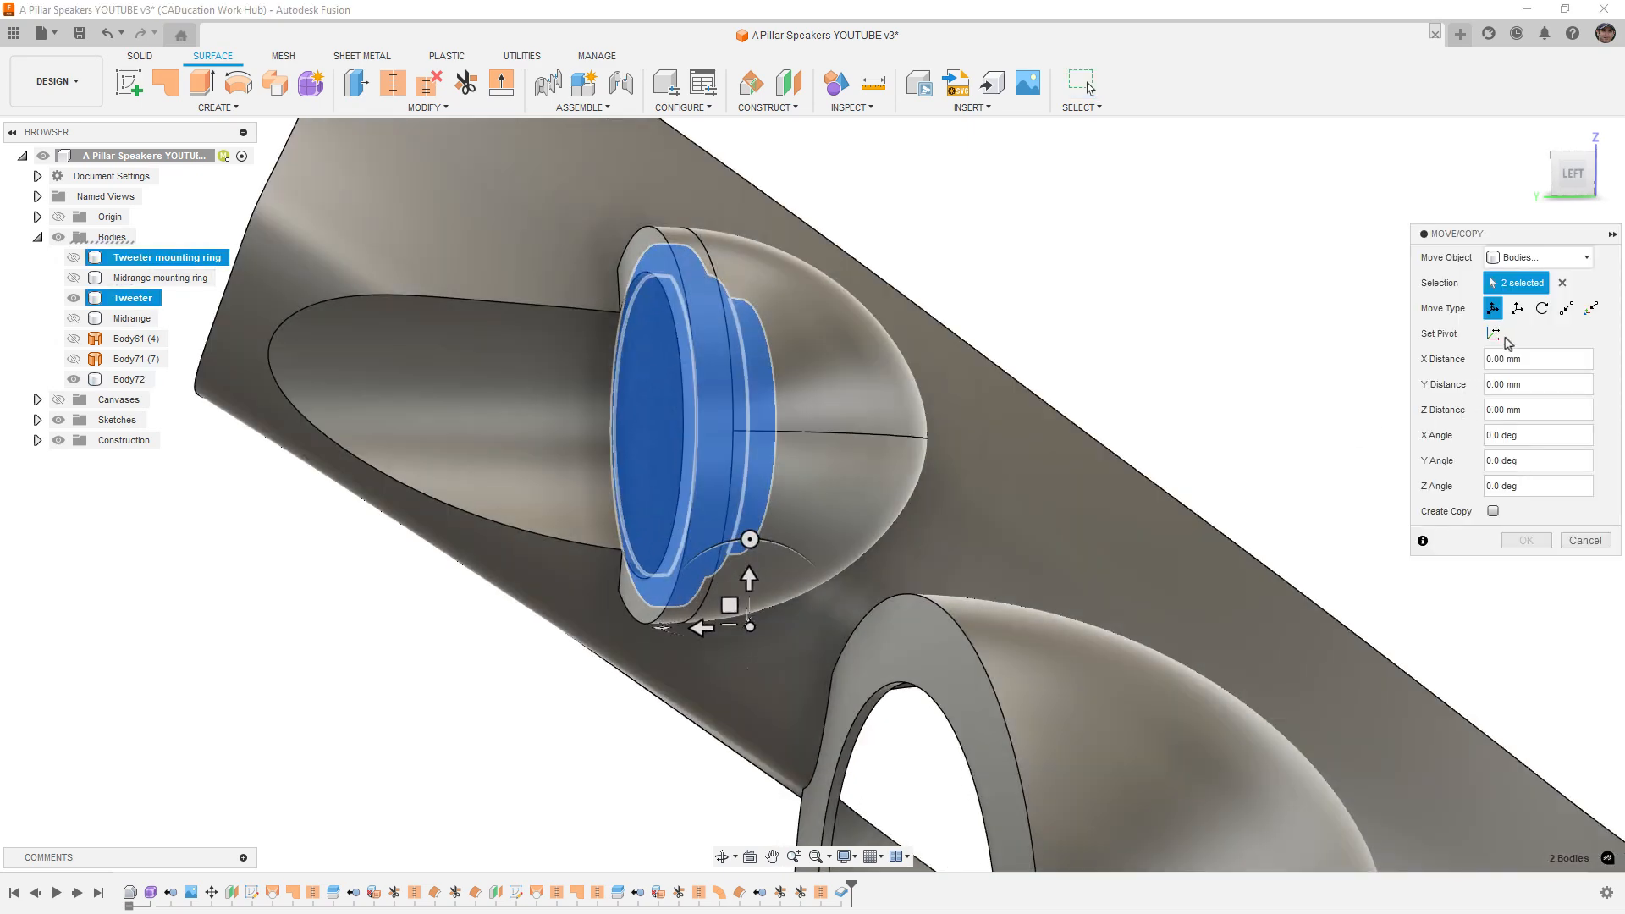
{"action": "left_click", "coordinate": [1502, 337]}
{"action": "left_click", "coordinate": [668, 426]}
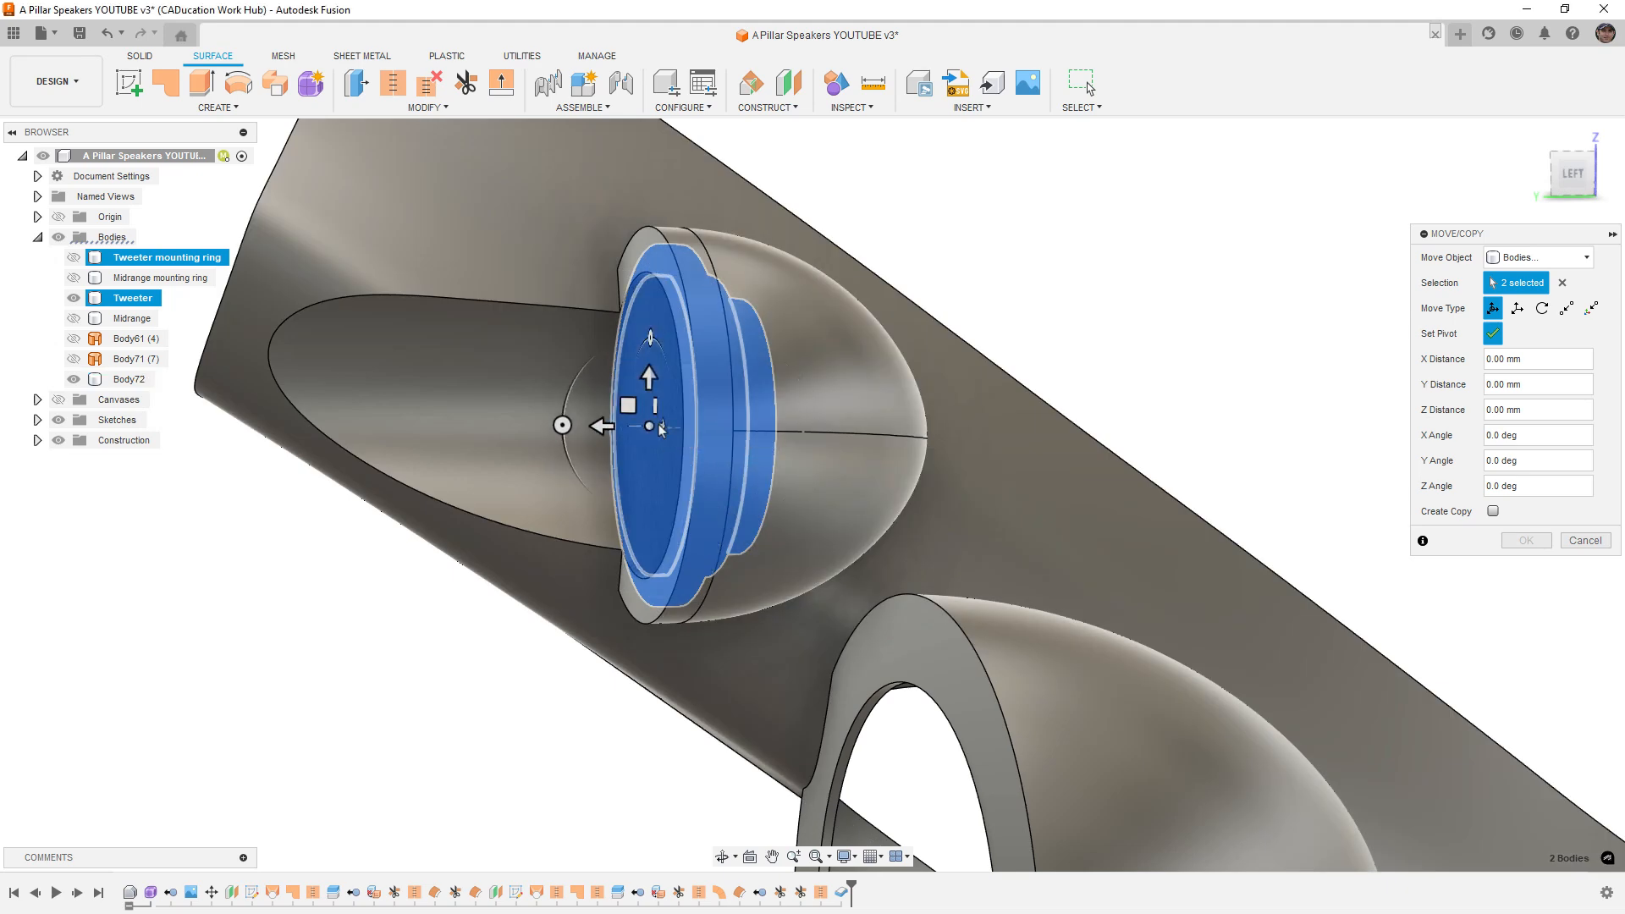
{"action": "left_click", "coordinate": [1494, 337]}
{"action": "scroll", "coordinate": [602, 426], "scroll_direction": "up", "scroll_amount": 2}
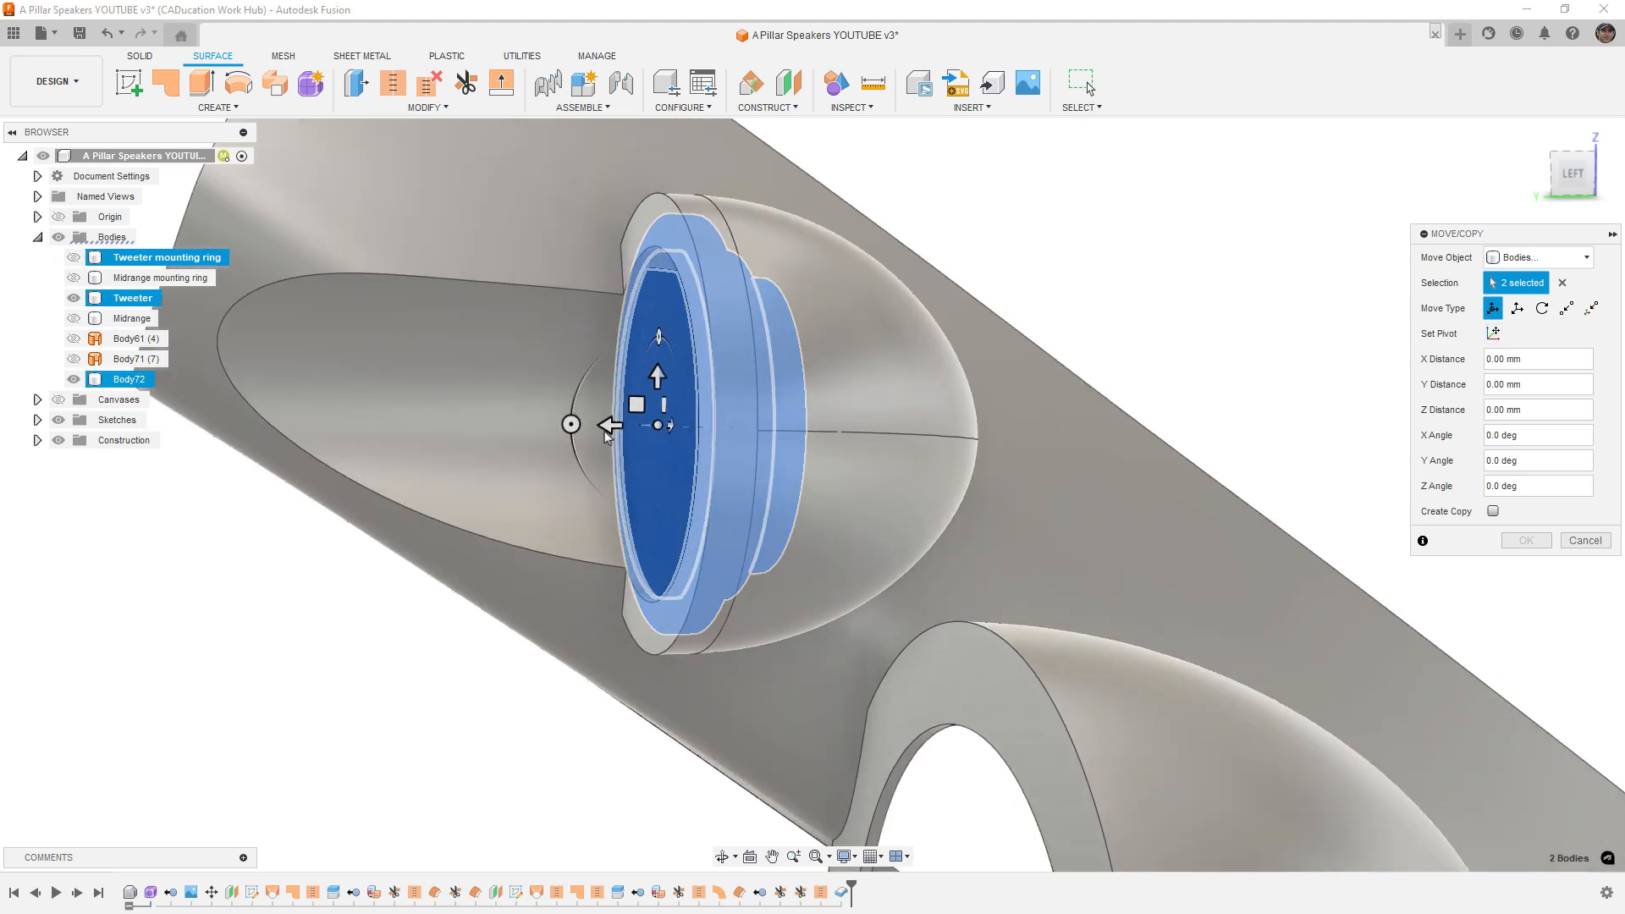
{"action": "left_click_drag", "start_coordinate": [601, 426], "coordinate": [599, 425]}
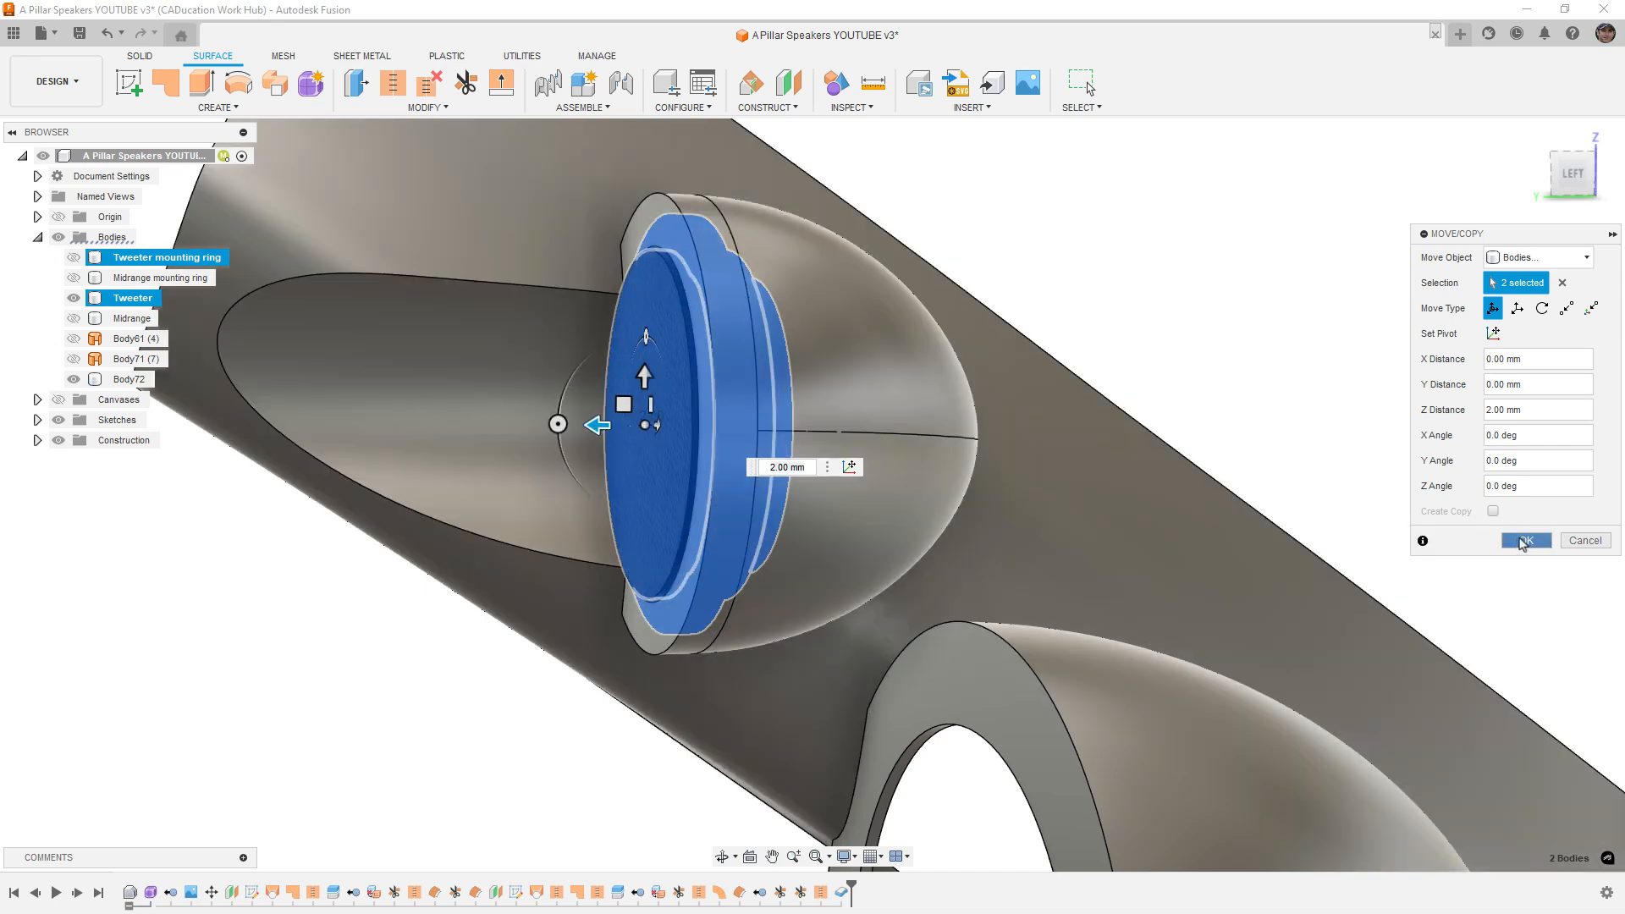
{"action": "left_click", "coordinate": [1523, 541]}
Step: Inspect how the repositioned tweeter meets the edge of the flared opening, and hide the tweeter
{"action": "middle_click_drag", "start_coordinate": [1207, 338], "coordinate": [1299, 330], "text": "shift"}
{"action": "scroll", "coordinate": [1068, 321], "scroll_direction": "up", "scroll_amount": 3}
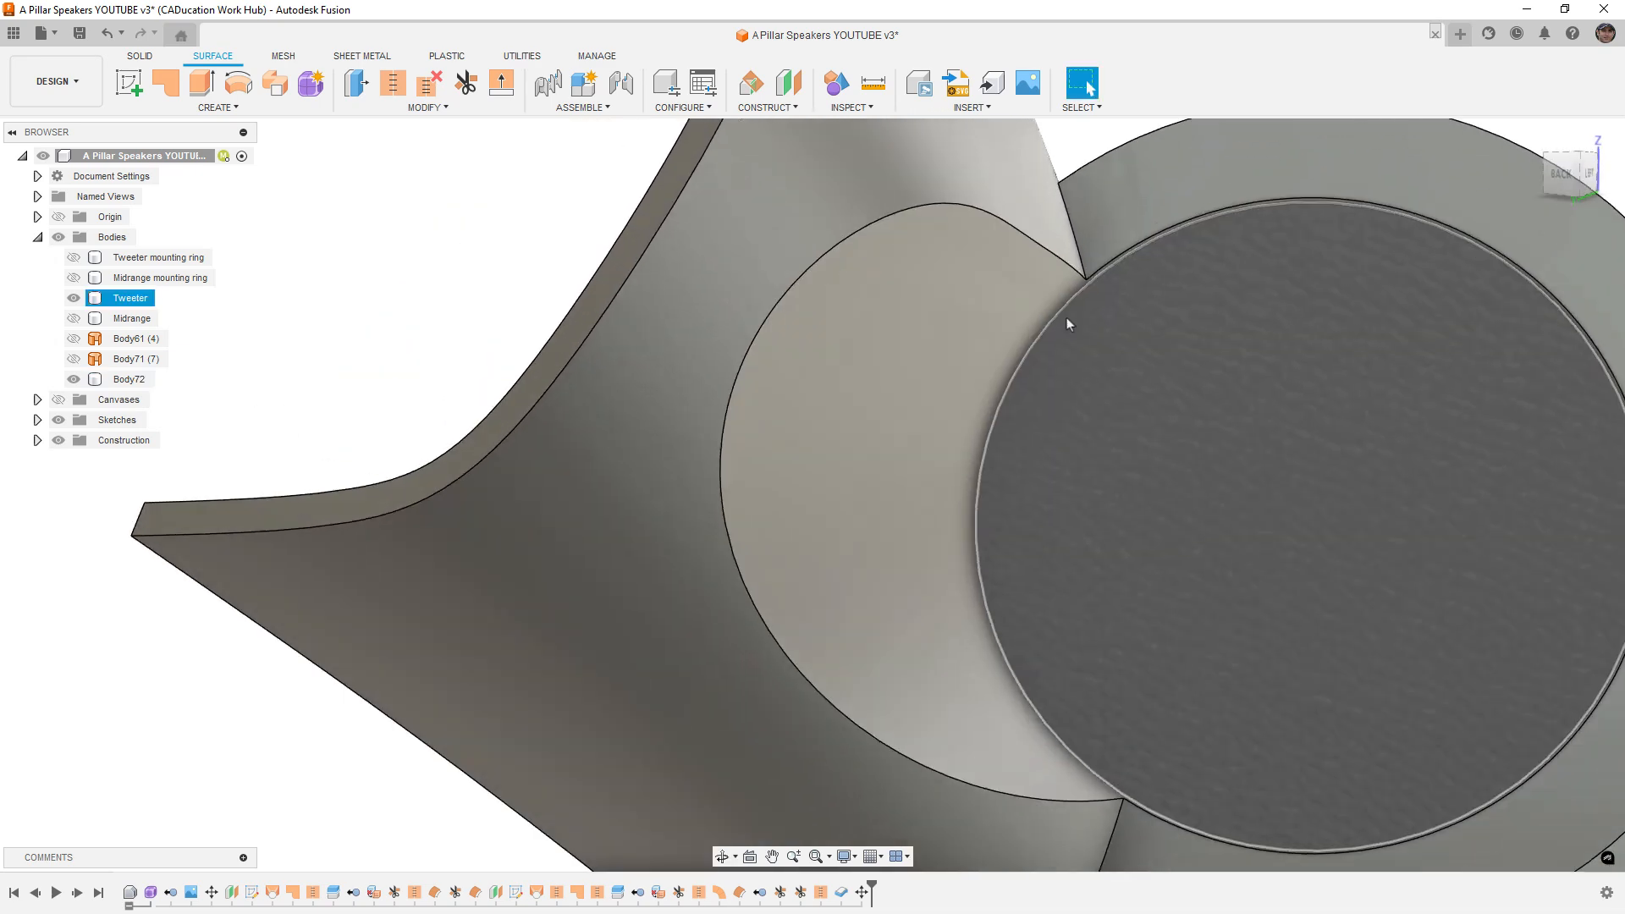
{"action": "scroll", "coordinate": [1068, 318], "scroll_direction": "up", "scroll_amount": 4}
{"action": "middle_click_drag", "start_coordinate": [1066, 305], "coordinate": [978, 323], "text": "shift"}
{"action": "scroll", "coordinate": [978, 324], "scroll_direction": "down", "scroll_amount": 5}
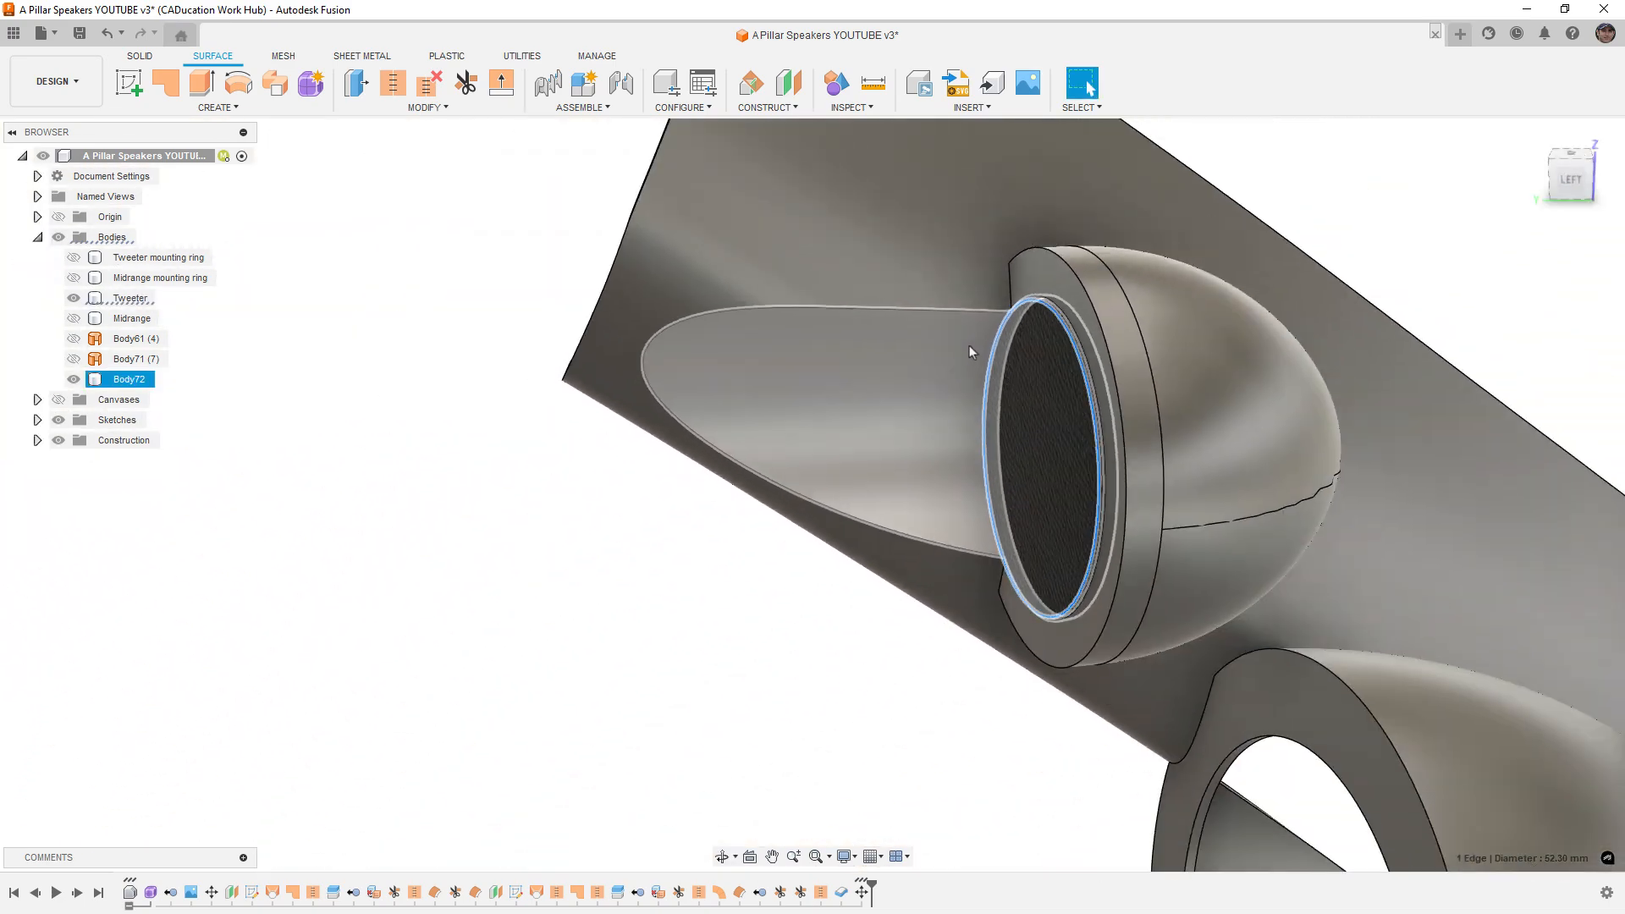
{"action": "left_click", "coordinate": [74, 298]}
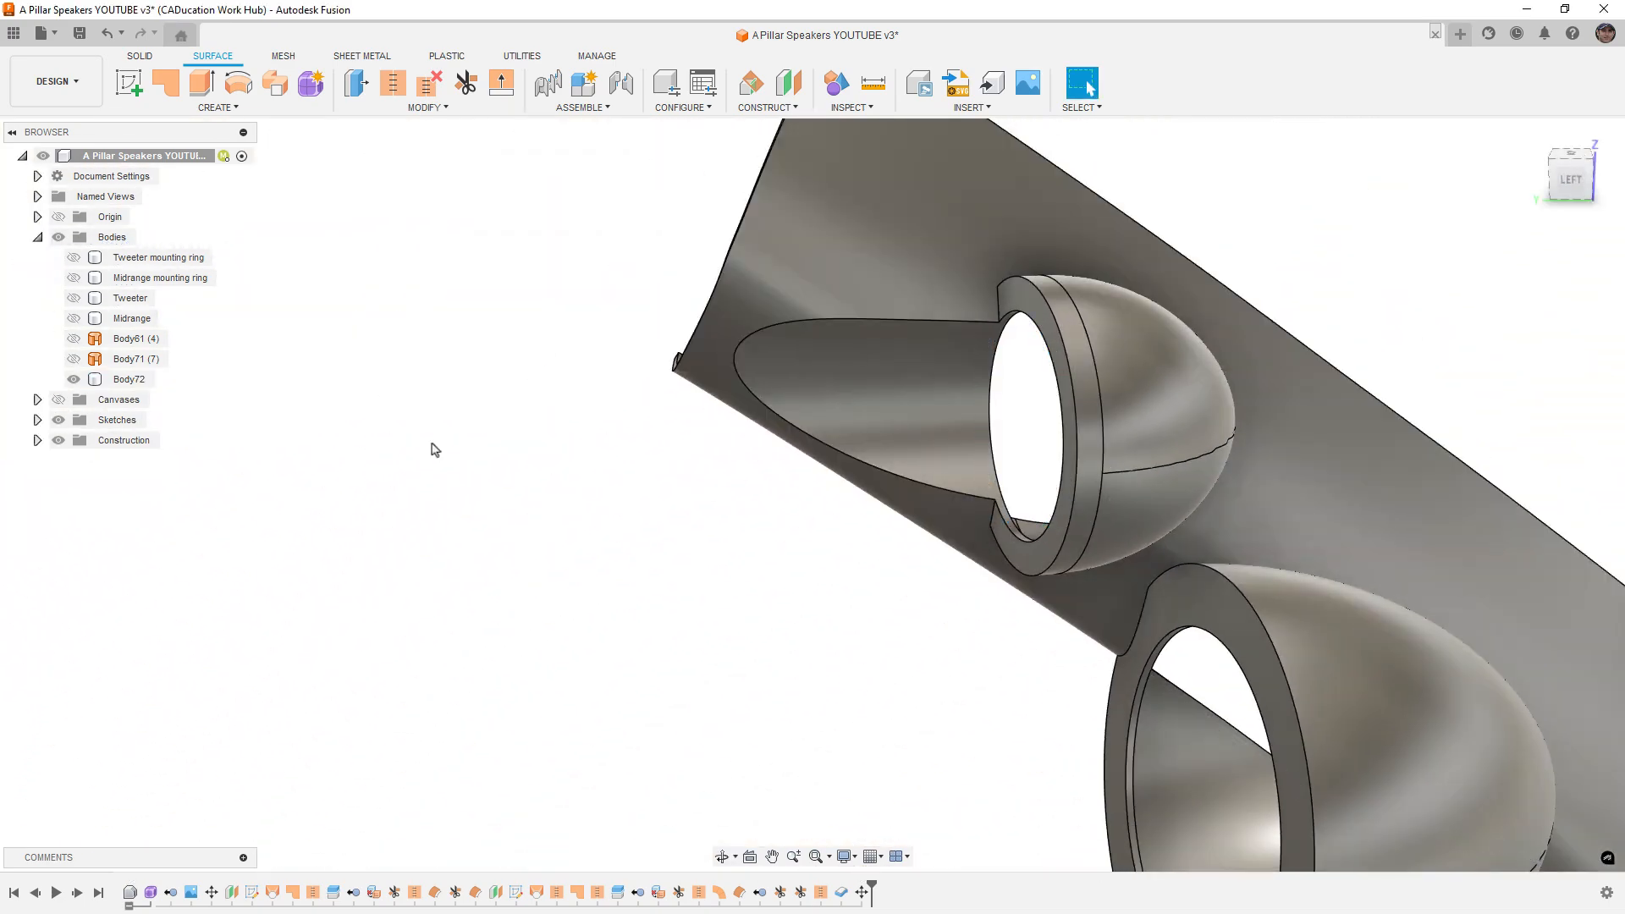
Step: Start a fillet with a 5 mm radius on the outer edges where the tweeter pod meets the pillar
{"action": "scroll", "coordinate": [435, 450], "scroll_direction": "down", "scroll_amount": 3}
{"action": "middle_click_drag", "start_coordinate": [962, 506], "coordinate": [1006, 422], "text": "shift"}
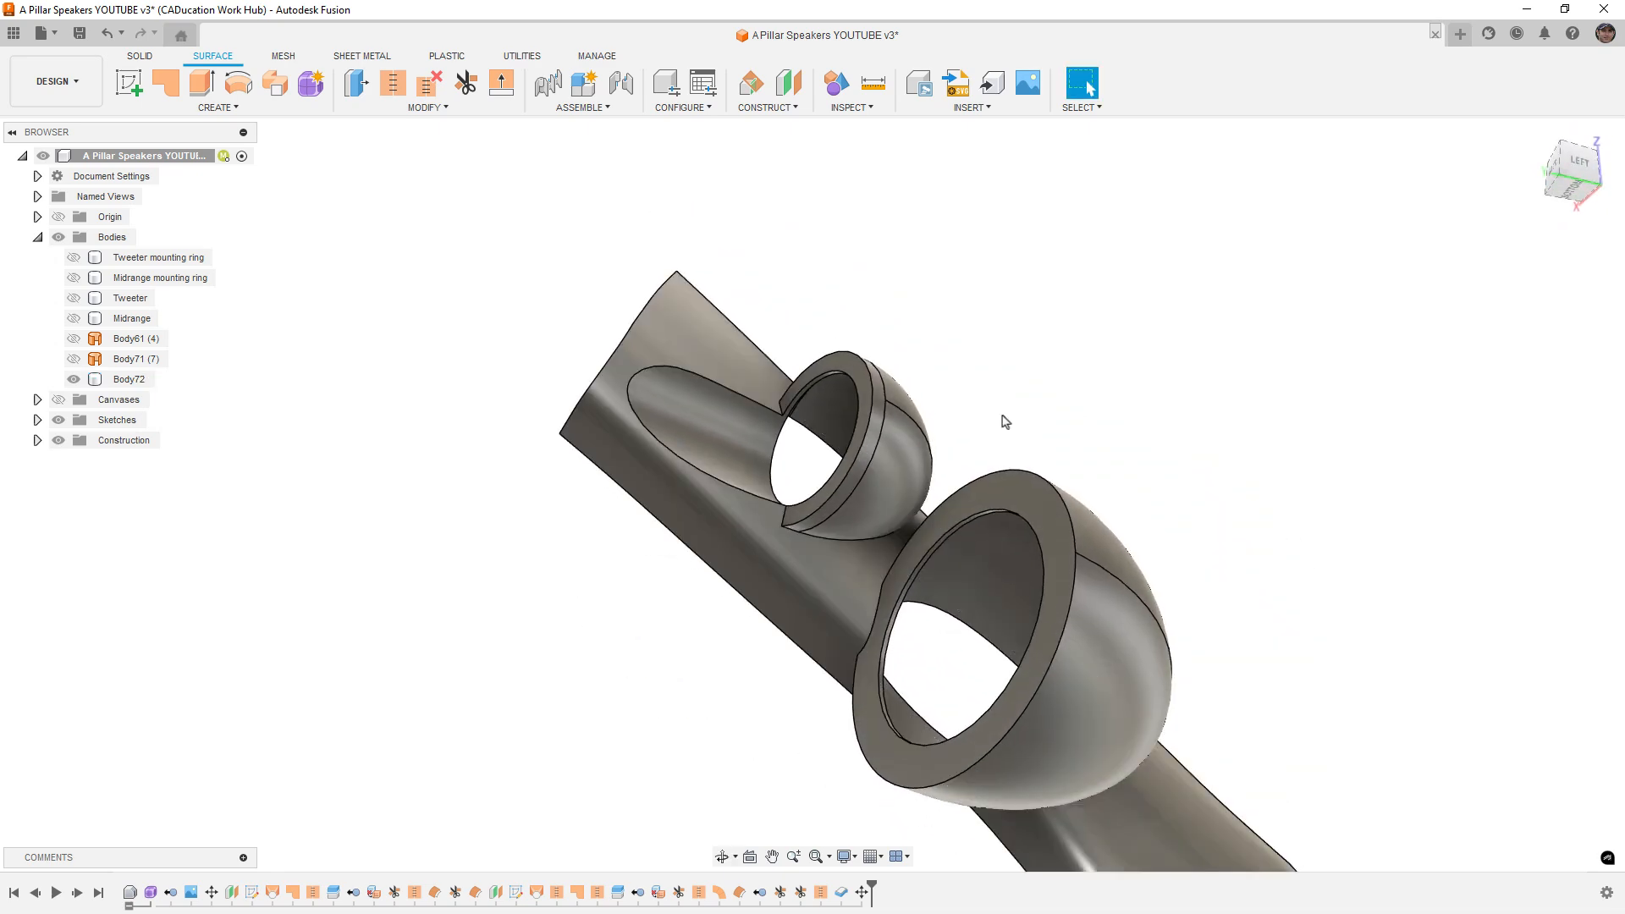
{"action": "middle_click_drag", "start_coordinate": [1132, 467], "coordinate": [1040, 440]}
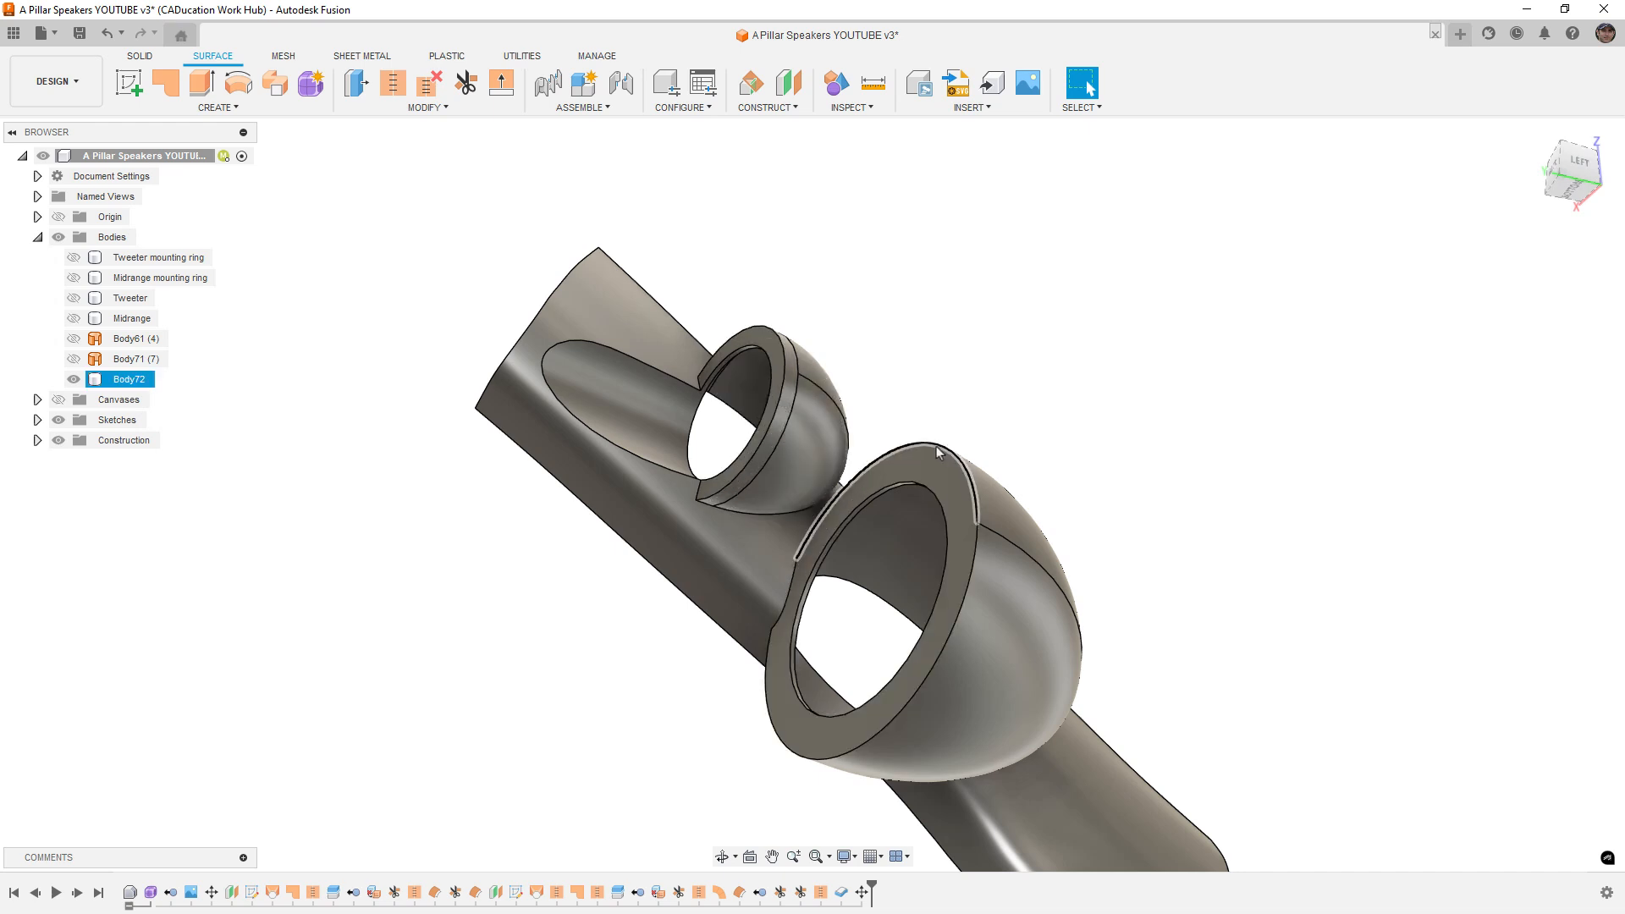
{"action": "key", "text": "f"}
{"action": "left_click", "coordinate": [738, 514]}
{"action": "type", "text": "5"}
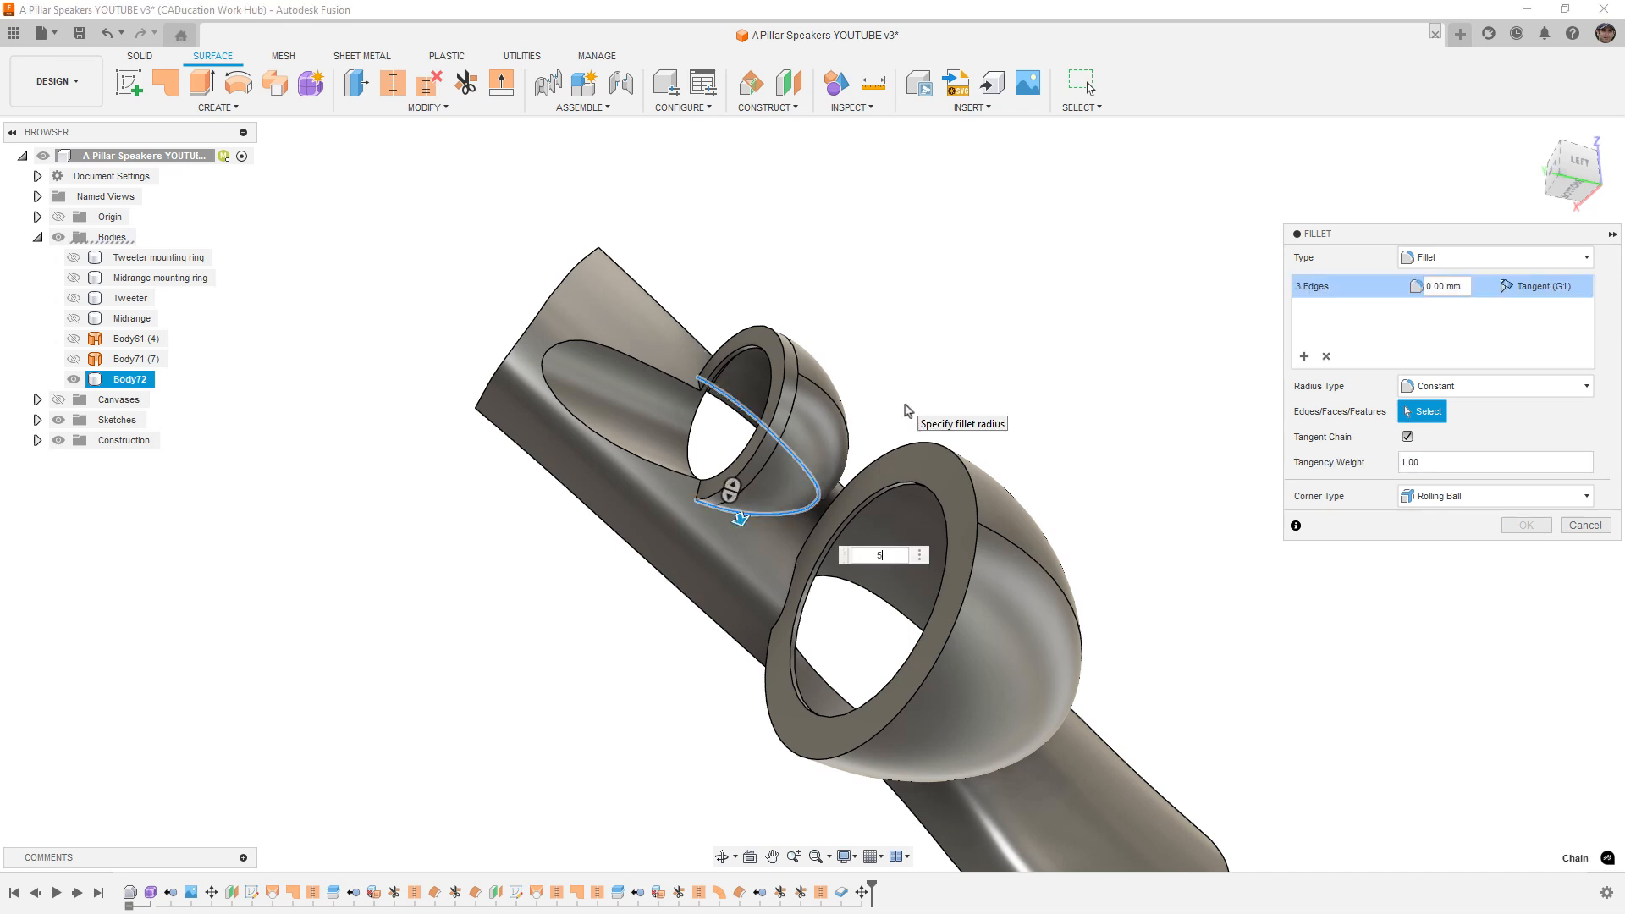
{"action": "middle_click_drag", "start_coordinate": [1031, 347], "coordinate": [948, 268]}
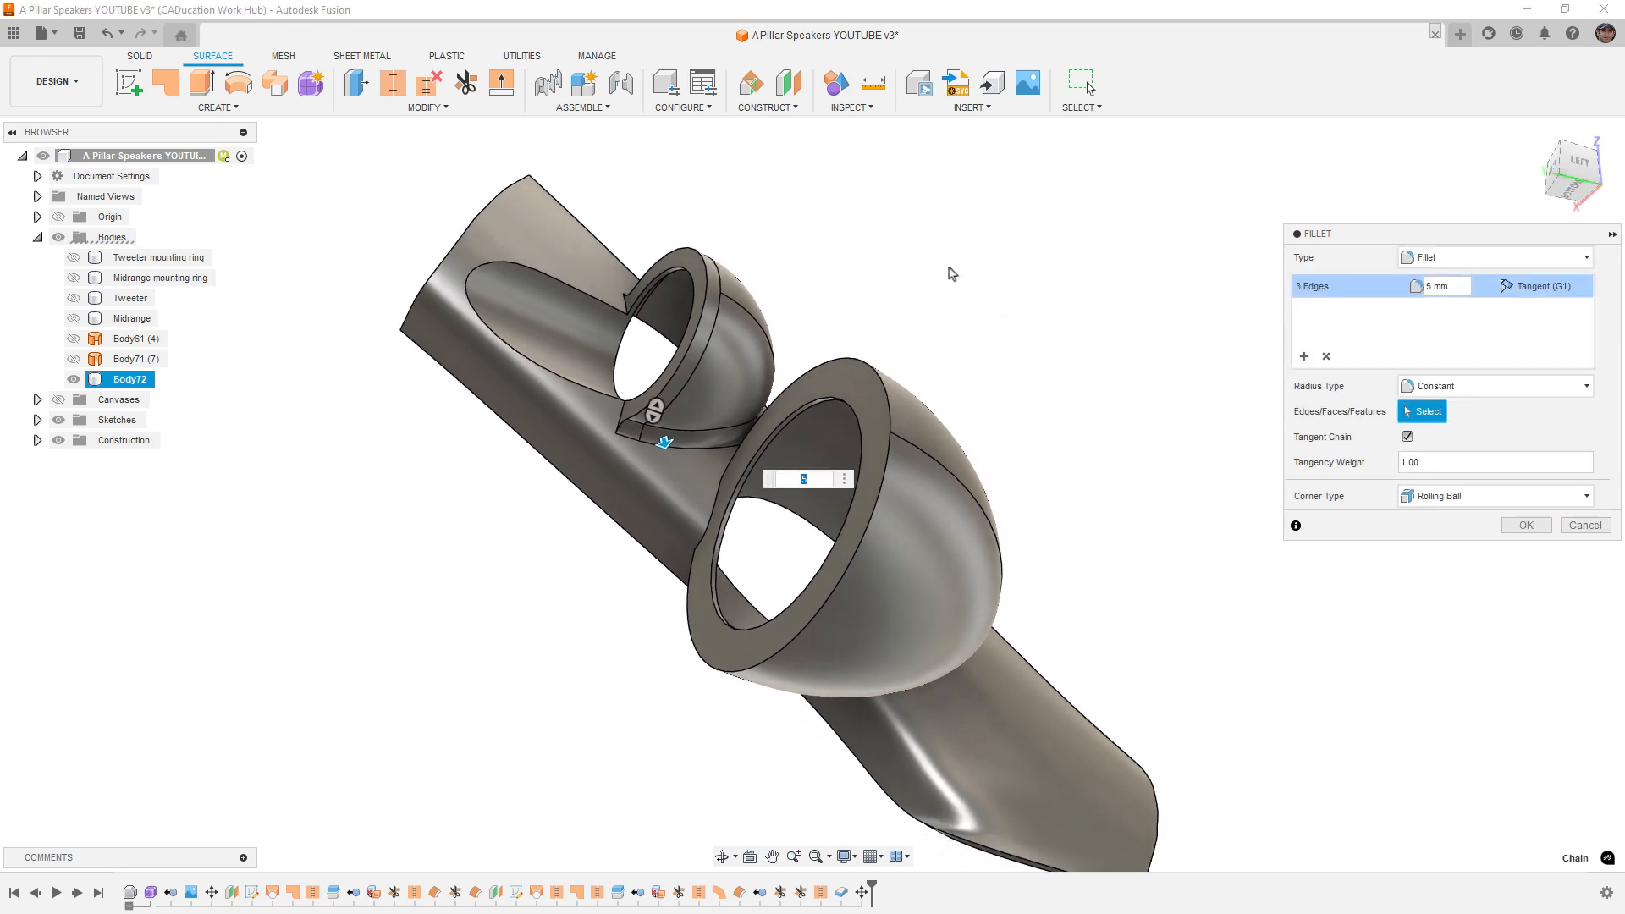
{"action": "middle_click_drag", "start_coordinate": [994, 375], "coordinate": [996, 318], "text": "shift"}
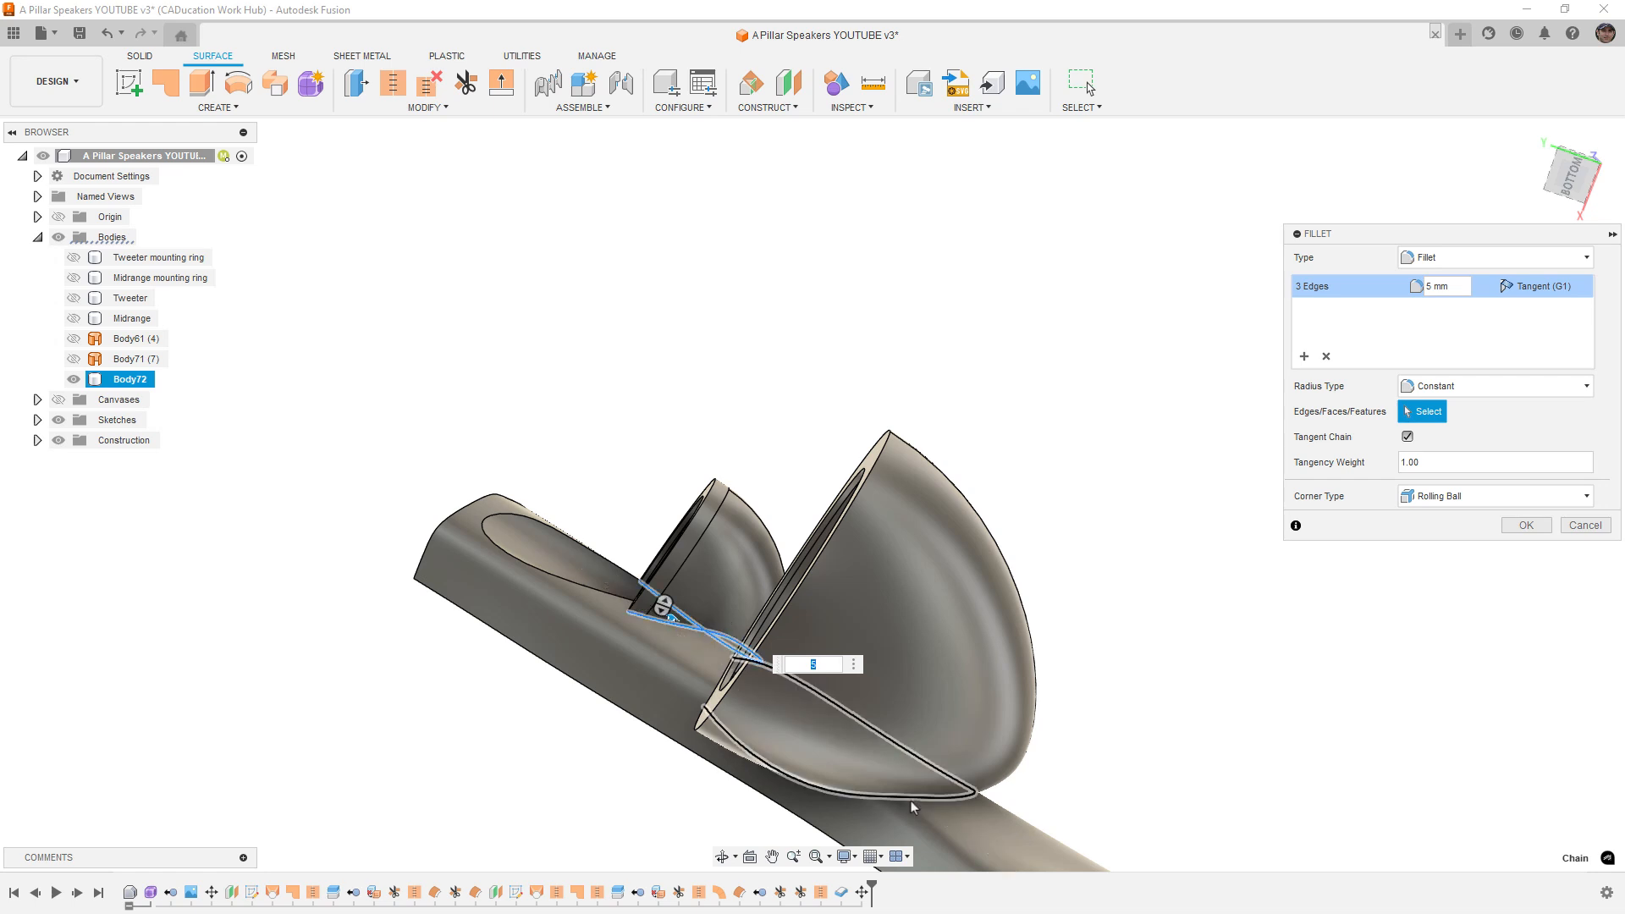
Step: Add the outer edge between the midrange pod and the pillar to the fillet, and set the radius to 8 mm
{"action": "left_click", "coordinate": [911, 801]}
{"action": "middle_click_drag", "start_coordinate": [921, 794], "coordinate": [859, 821], "text": "shift"}
{"action": "middle_click_drag", "start_coordinate": [825, 708], "coordinate": [727, 605], "text": "shift"}
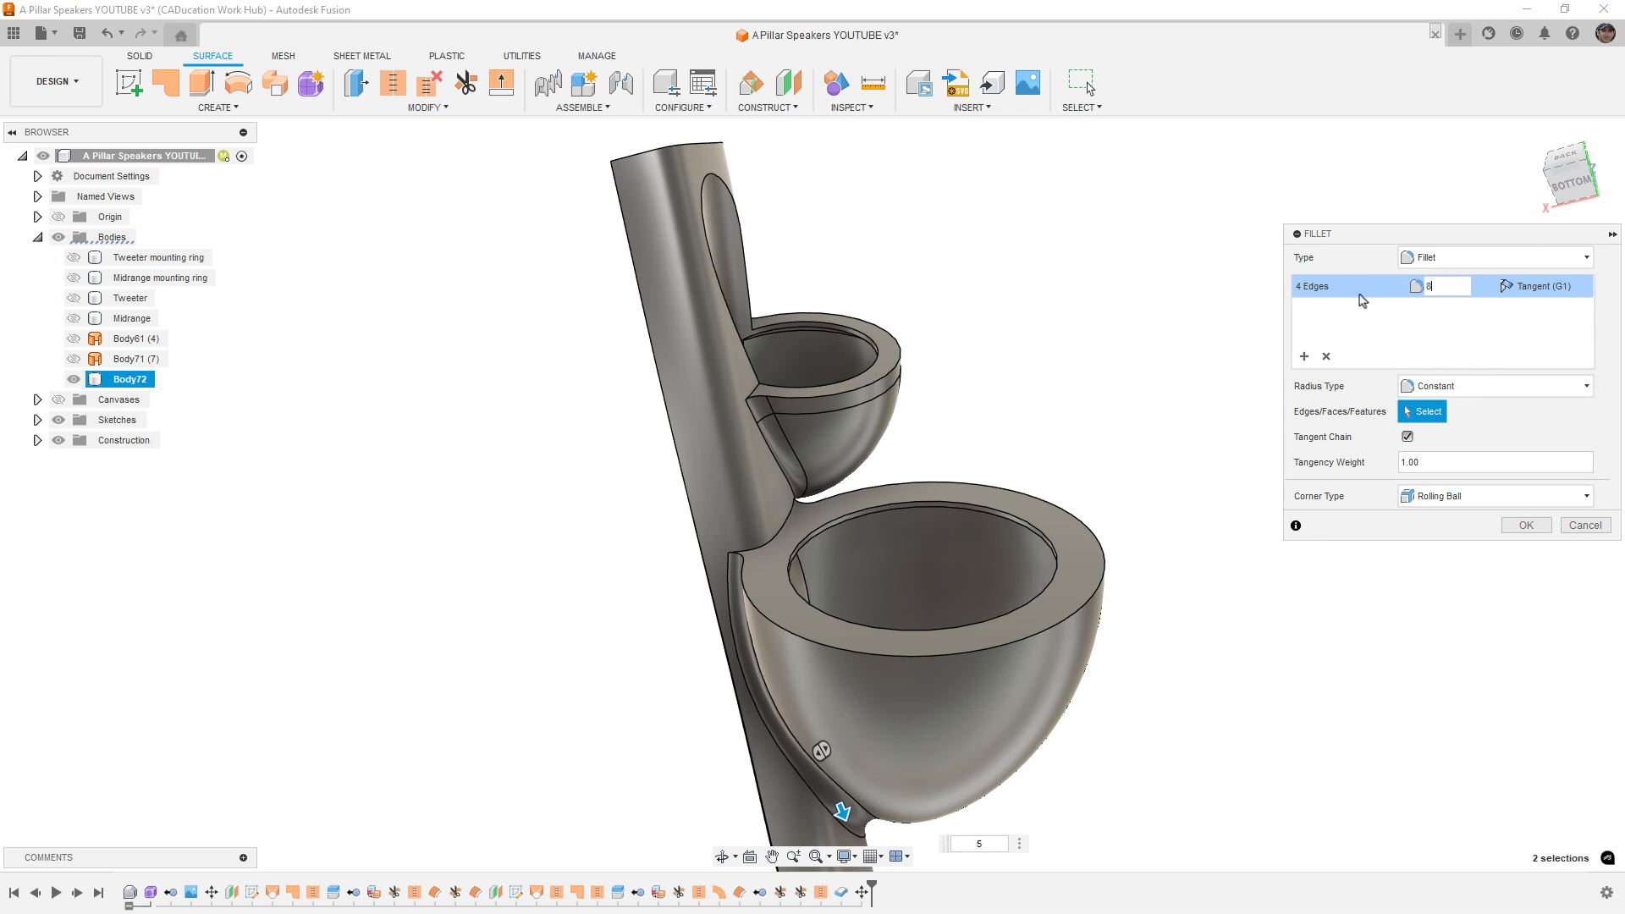
{"action": "middle_click_drag", "start_coordinate": [746, 551], "coordinate": [741, 613], "text": "shift"}
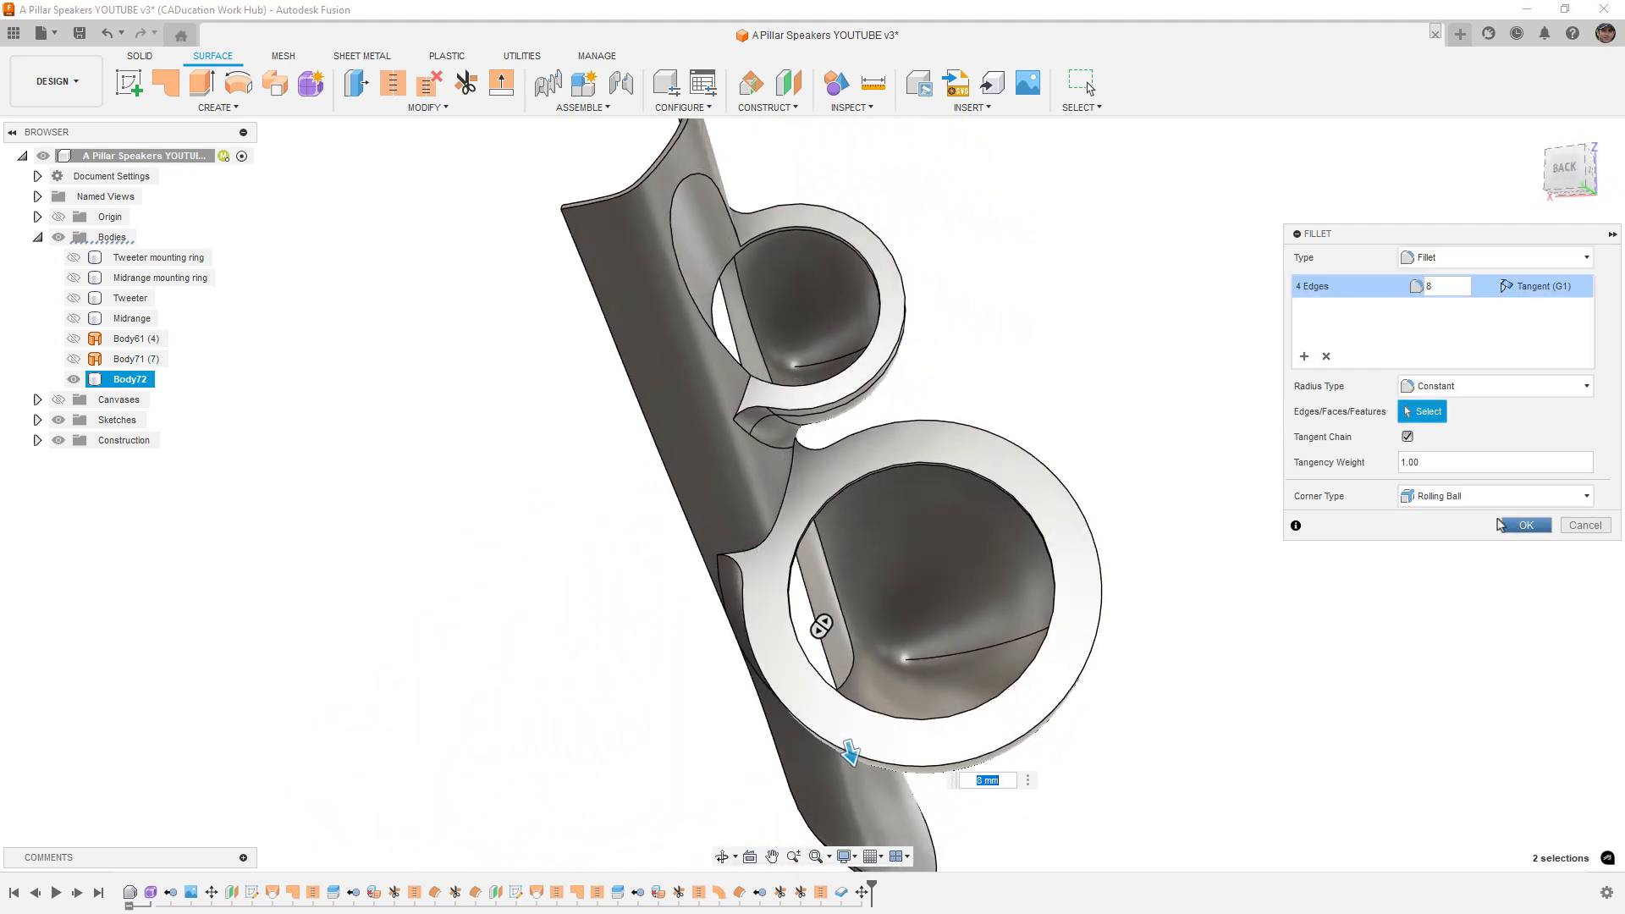
Step: Add a second fillet set of 6 mm on the inner edges where both pods meet the pillar's back side, and finish the fillet
{"action": "left_click", "coordinate": [1305, 357]}
{"action": "middle_click_drag", "start_coordinate": [804, 432], "coordinate": [923, 436], "text": "shift"}
{"action": "left_click", "coordinate": [719, 220]}
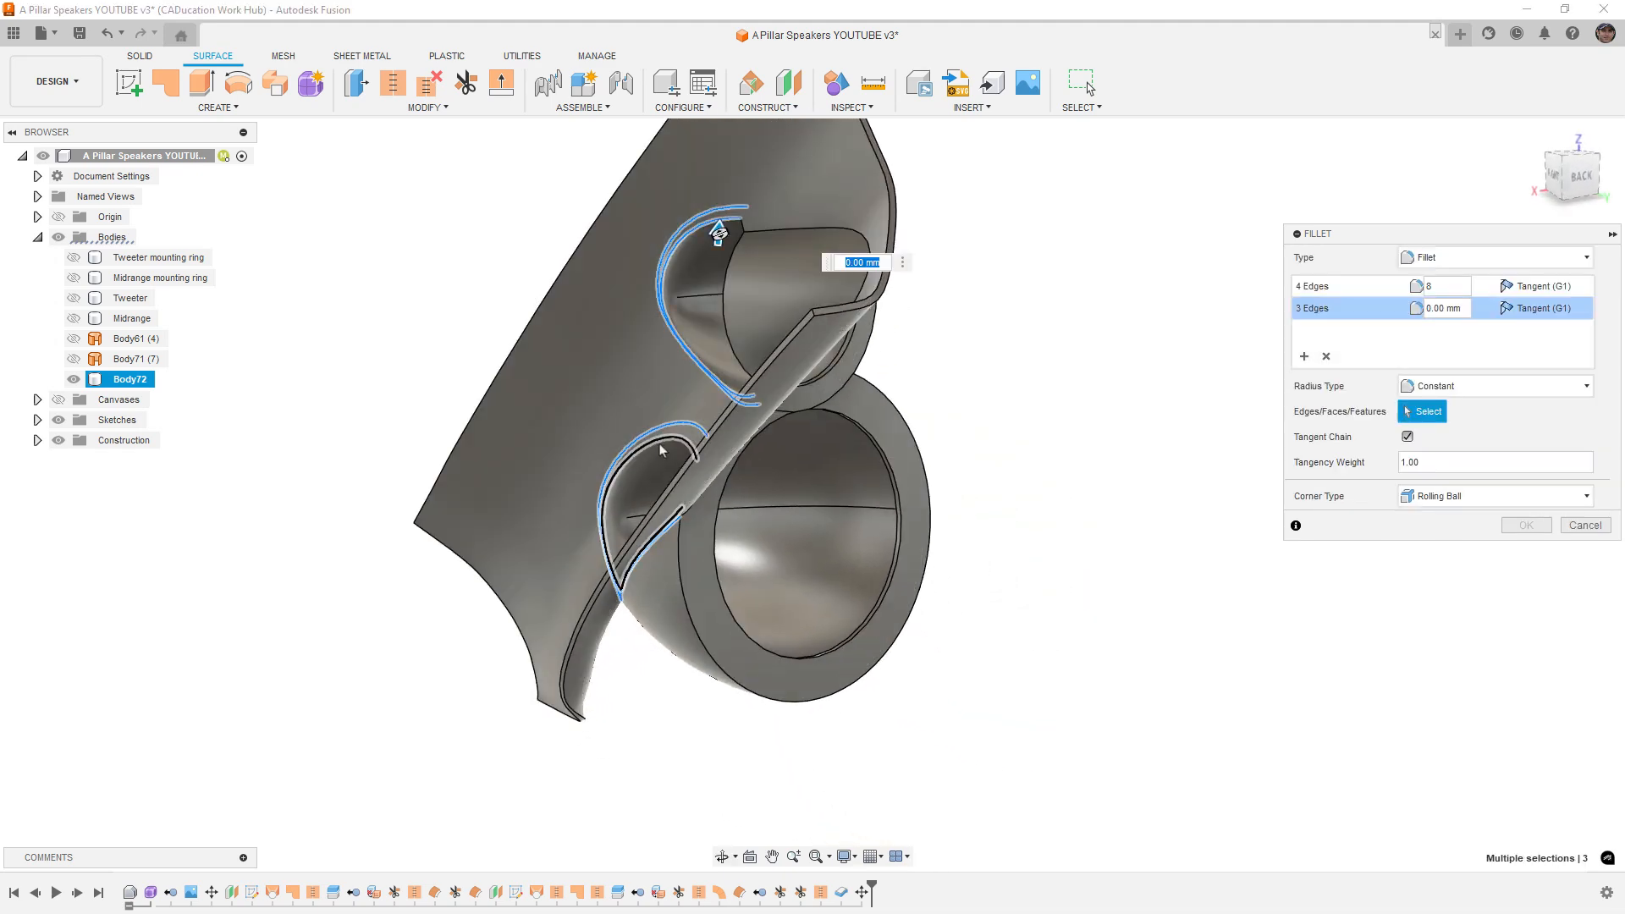
{"action": "middle_click_drag", "start_coordinate": [859, 368], "coordinate": [804, 363], "text": "shift"}
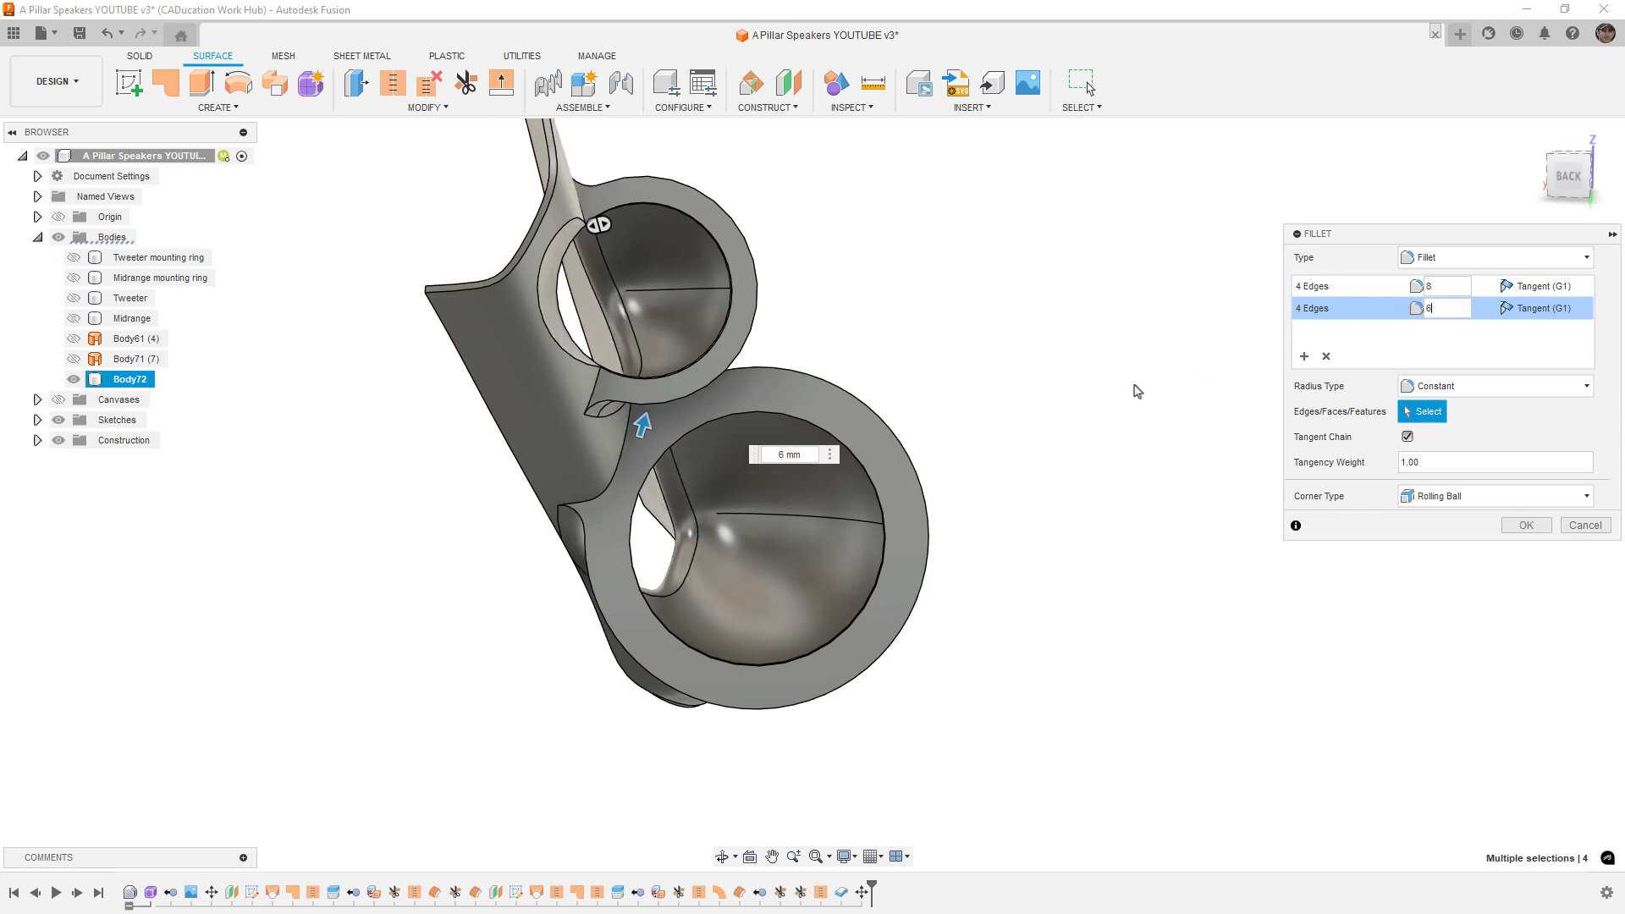
{"action": "middle_click_drag", "start_coordinate": [1087, 396], "coordinate": [1136, 426], "text": "shift"}
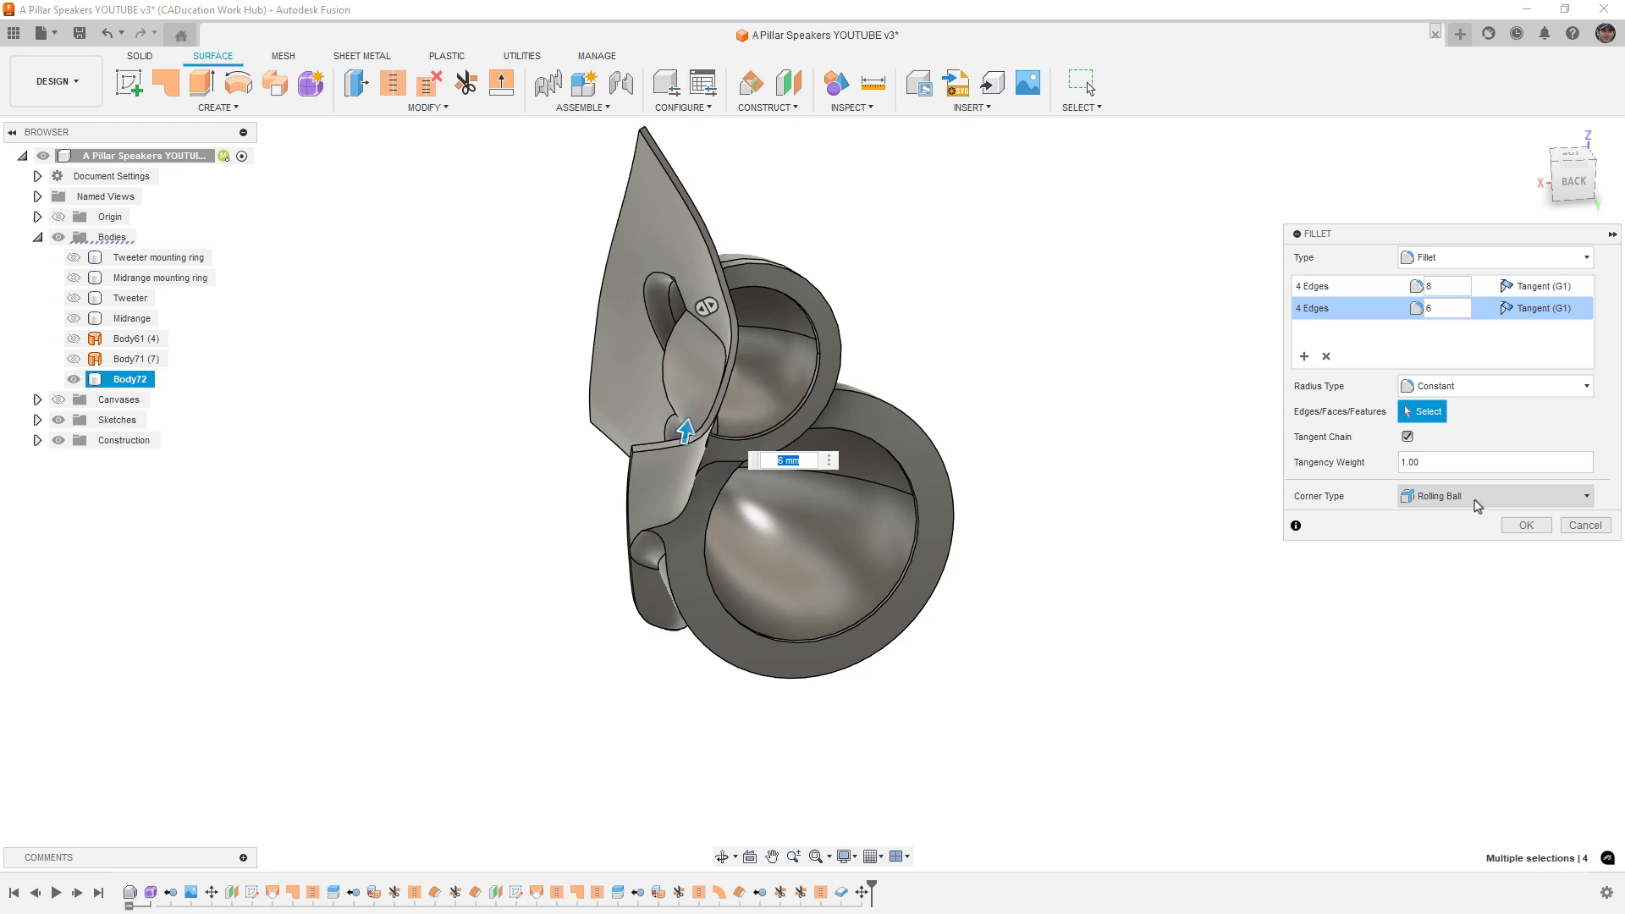
{"action": "key", "text": "Return"}
Step: Create a section analysis from the tweeter pod's ring face, with the cut plane moved into the pod
{"action": "left_click", "coordinate": [851, 107]}
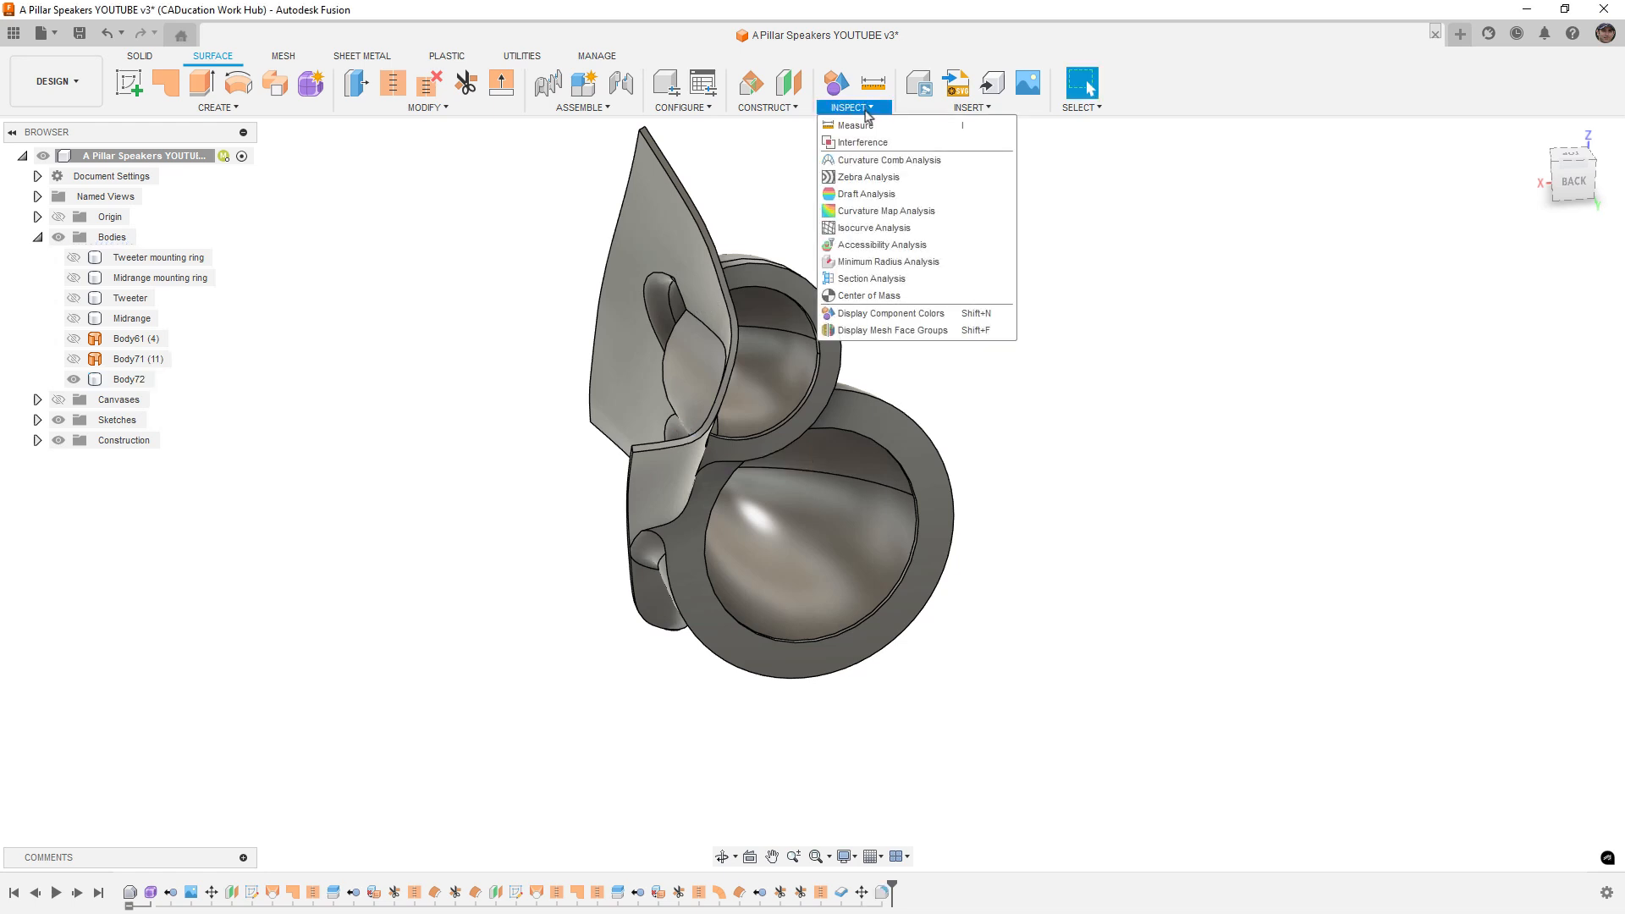
{"action": "left_click", "coordinate": [883, 290]}
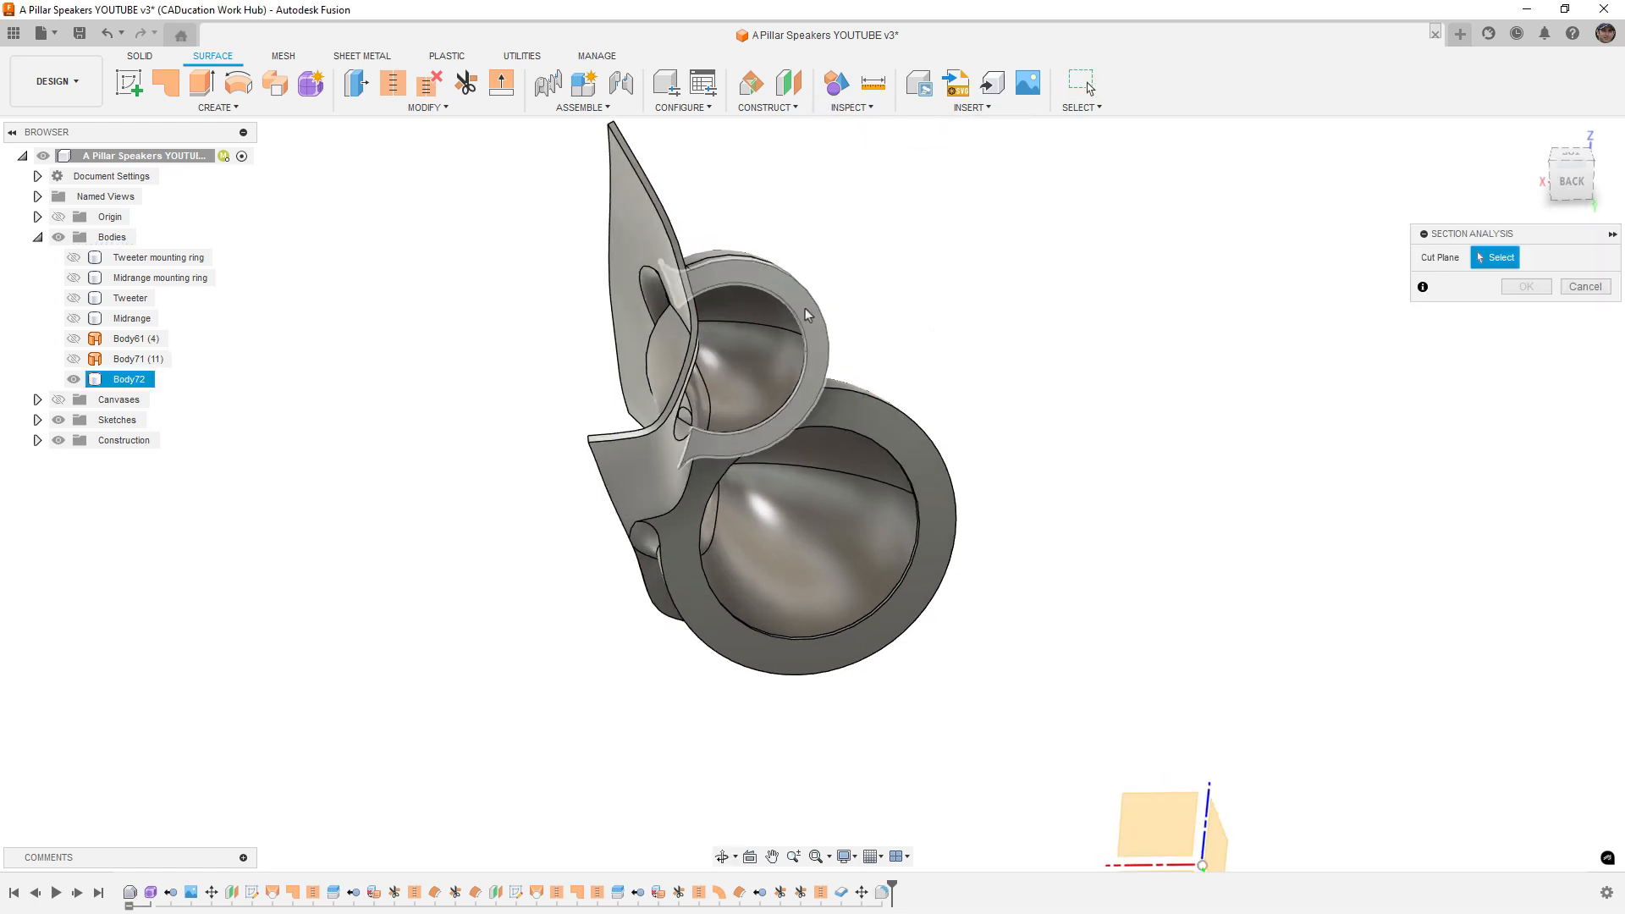
{"action": "left_click", "coordinate": [780, 366]}
{"action": "scroll", "coordinate": [798, 362], "scroll_direction": "up", "scroll_amount": 5}
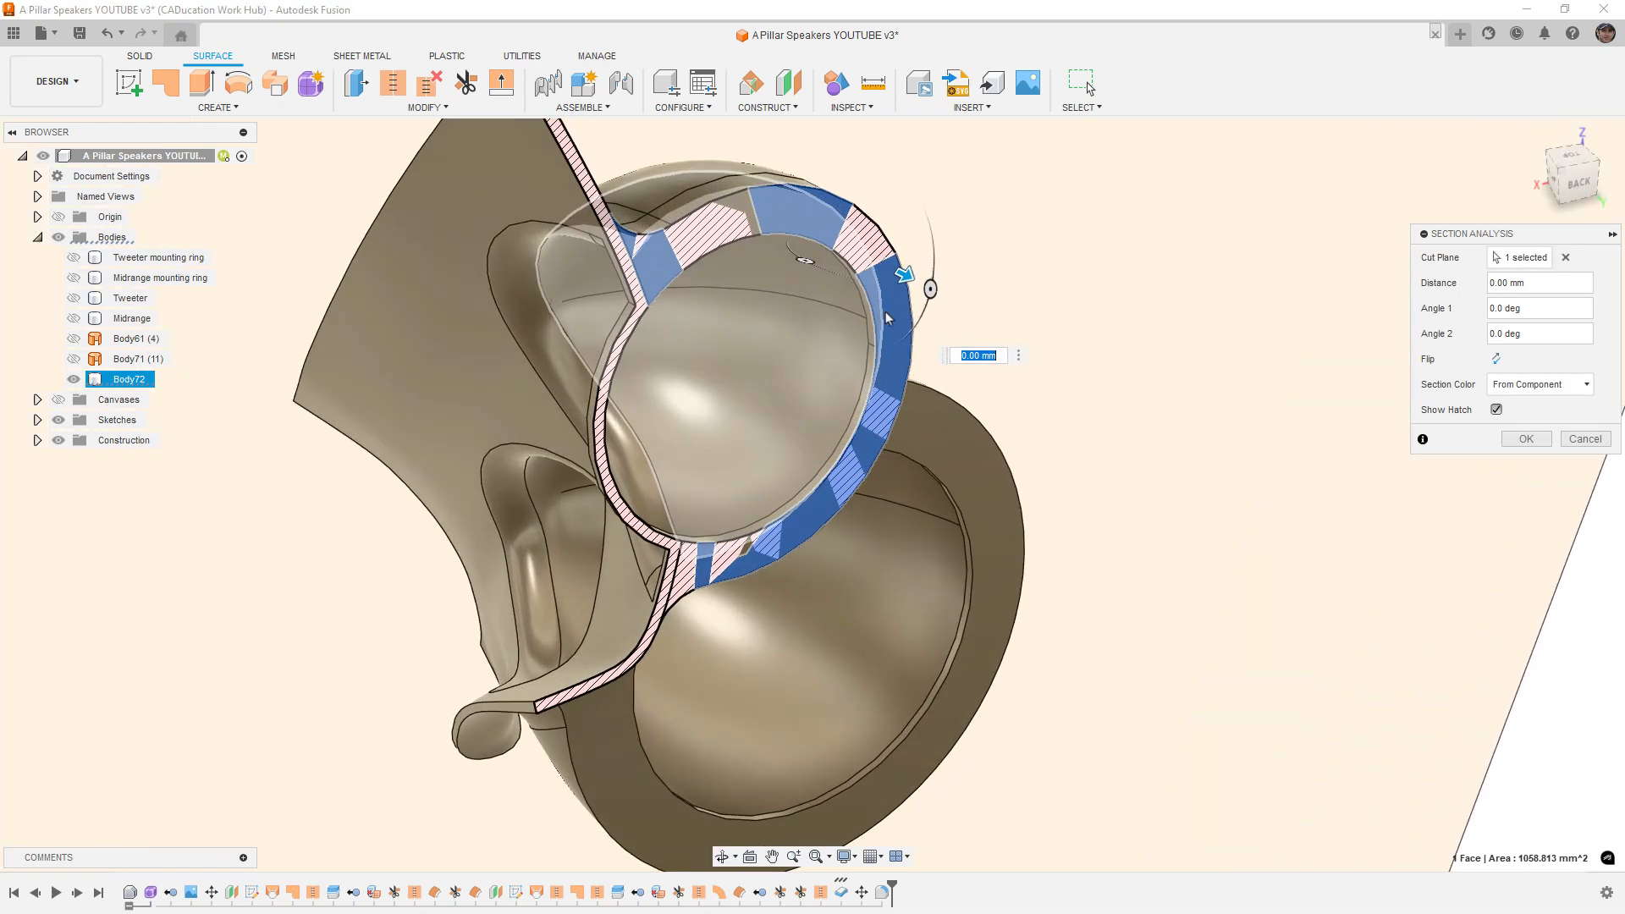
{"action": "left_click_drag", "start_coordinate": [897, 276], "coordinate": [803, 254]}
{"action": "left_click", "coordinate": [1526, 438]}
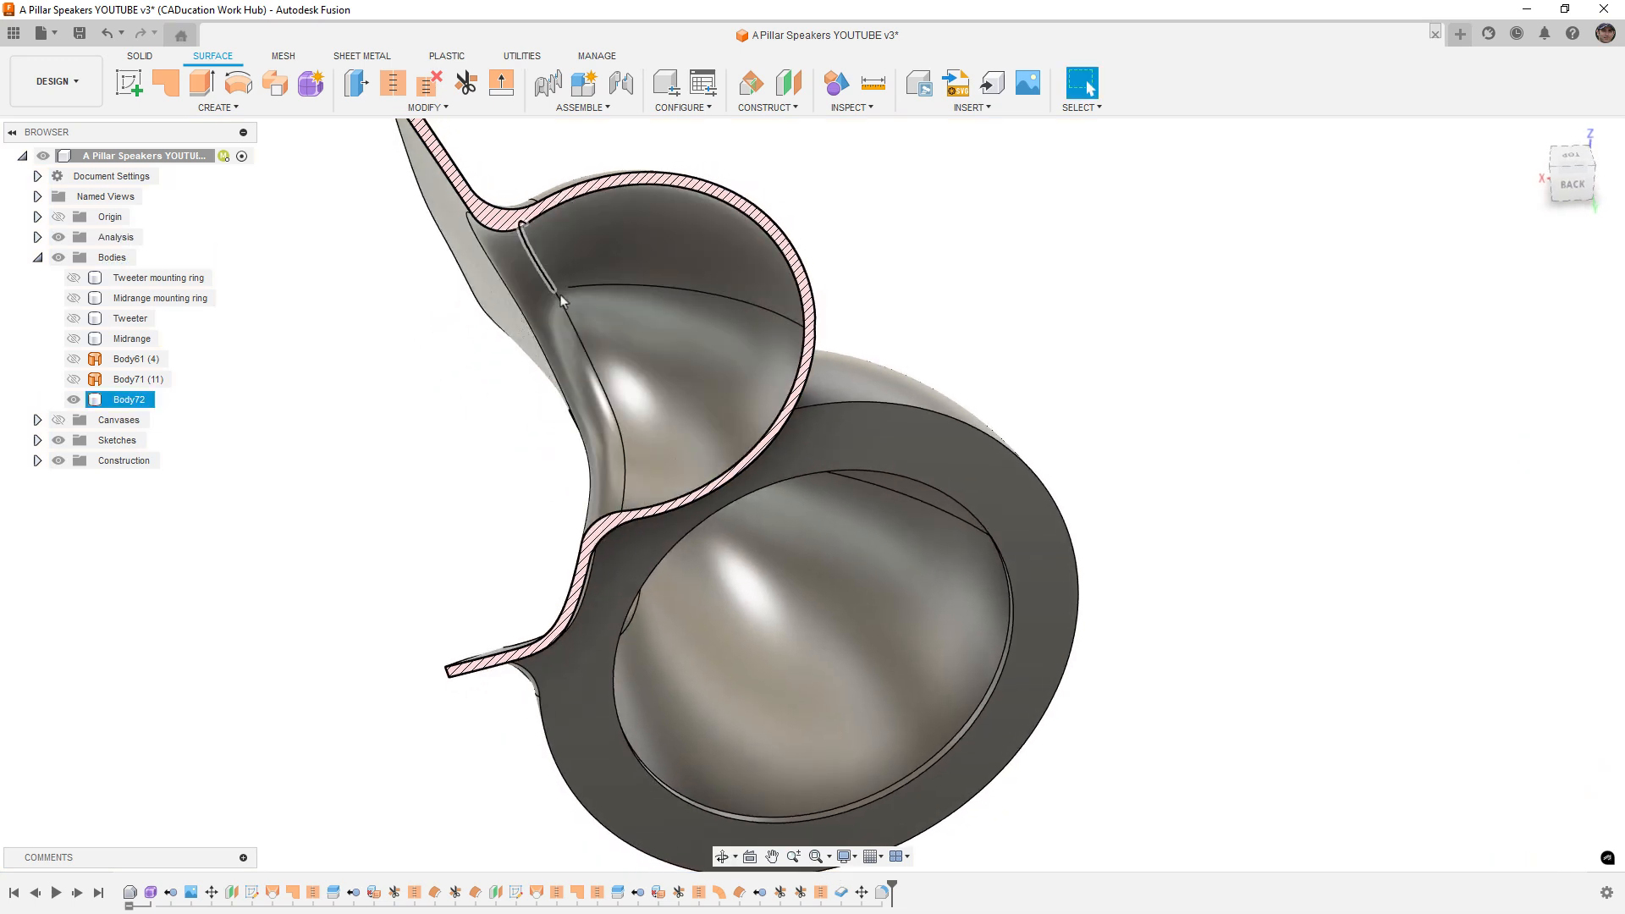
Step: Try a 10 mm radius for the inner edge set of the existing pod fillet
{"action": "left_click", "coordinate": [882, 892]}
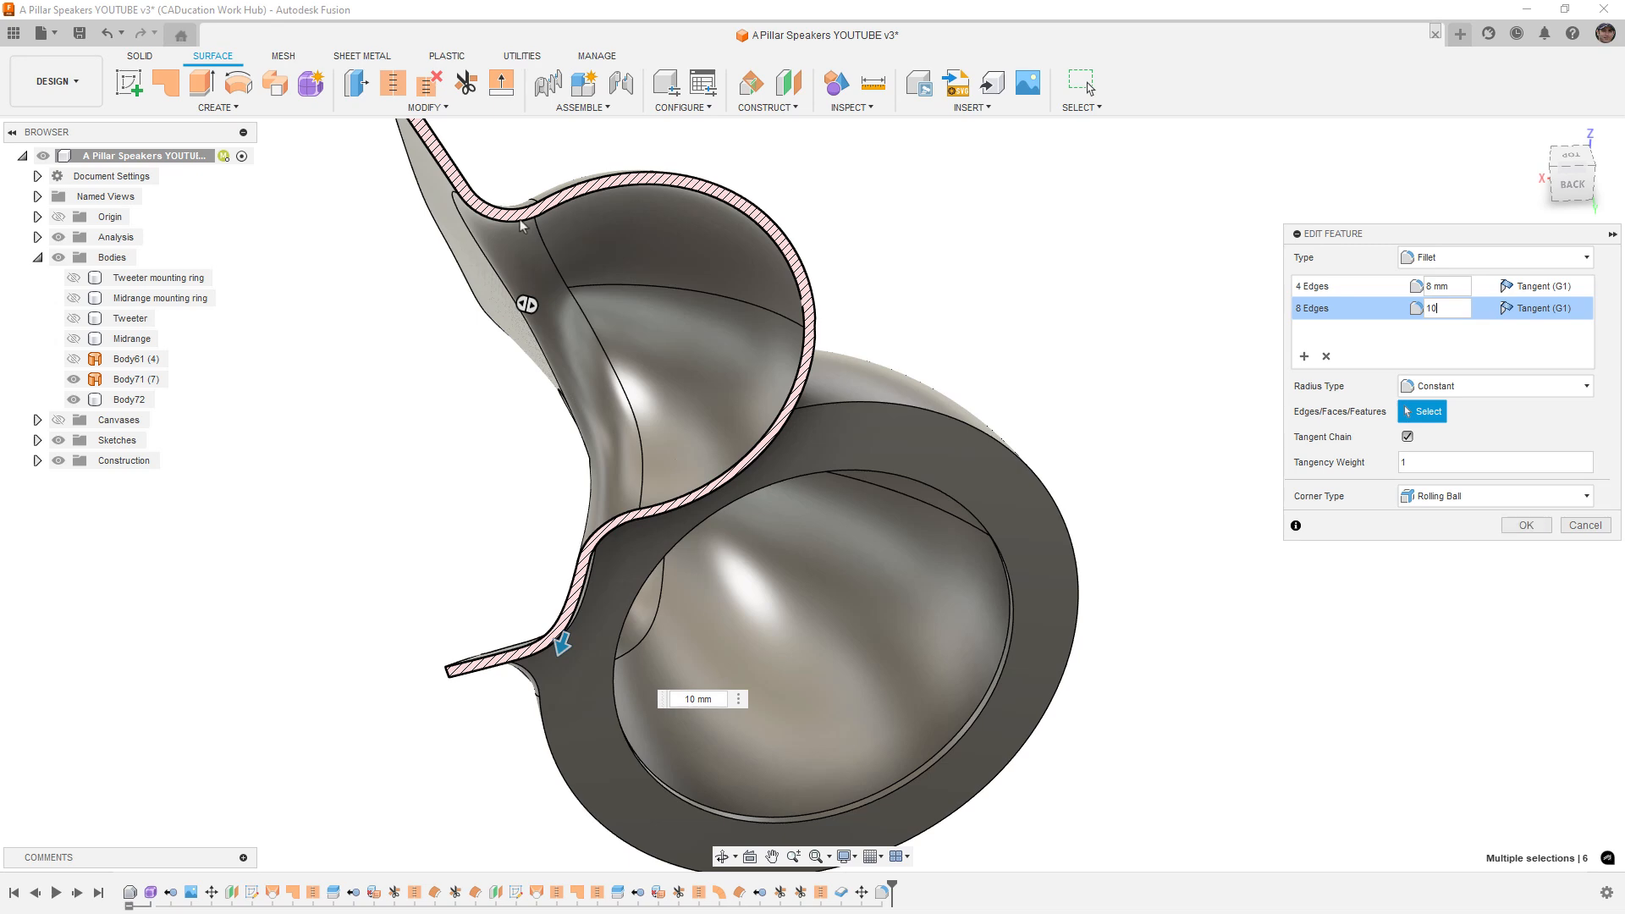
{"action": "key", "text": "Return"}
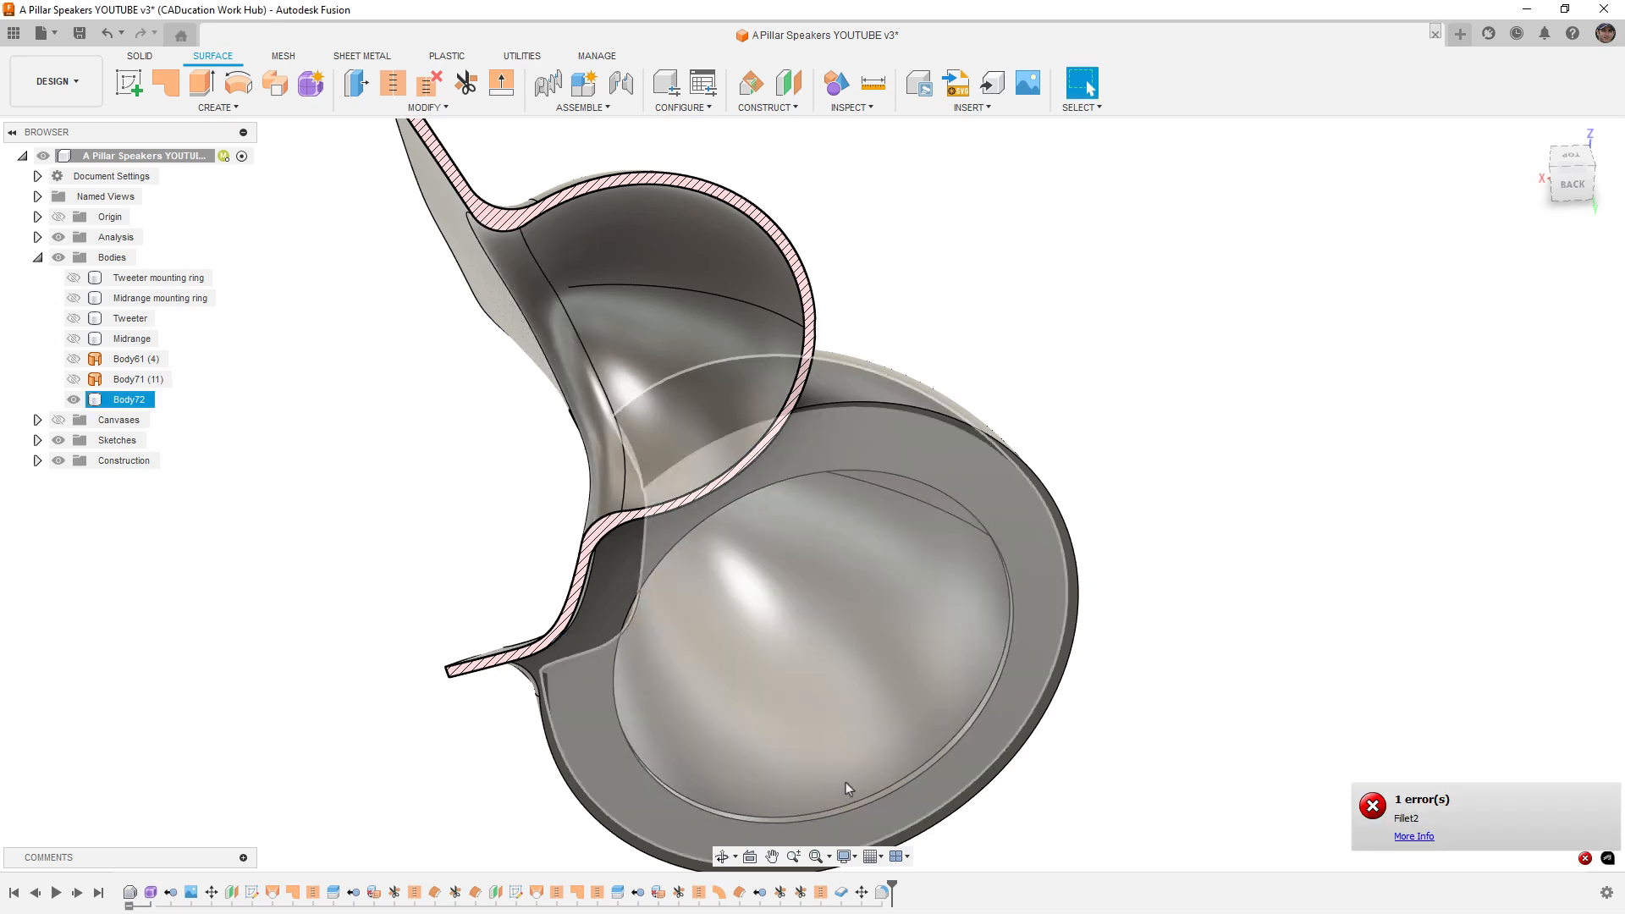
{"action": "middle_click_drag", "start_coordinate": [843, 783], "coordinate": [851, 805], "text": "shift"}
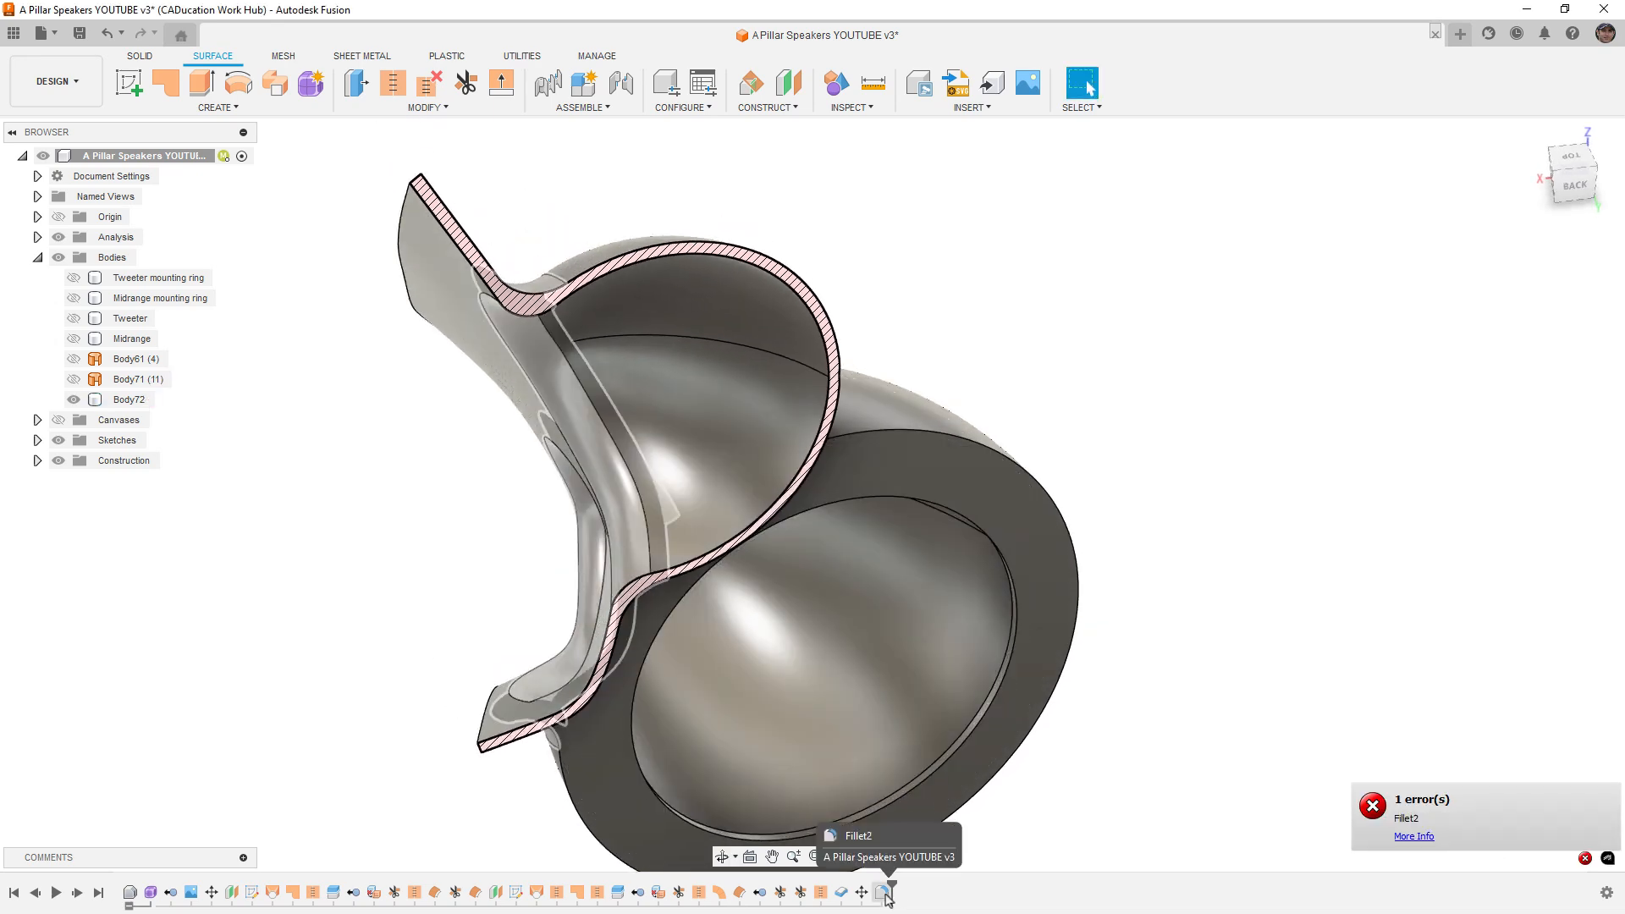
Step: Try radii of 6 mm for the outer edges and 8 mm for the inner edges of the pod fillet
{"action": "double_click", "coordinate": [884, 894]}
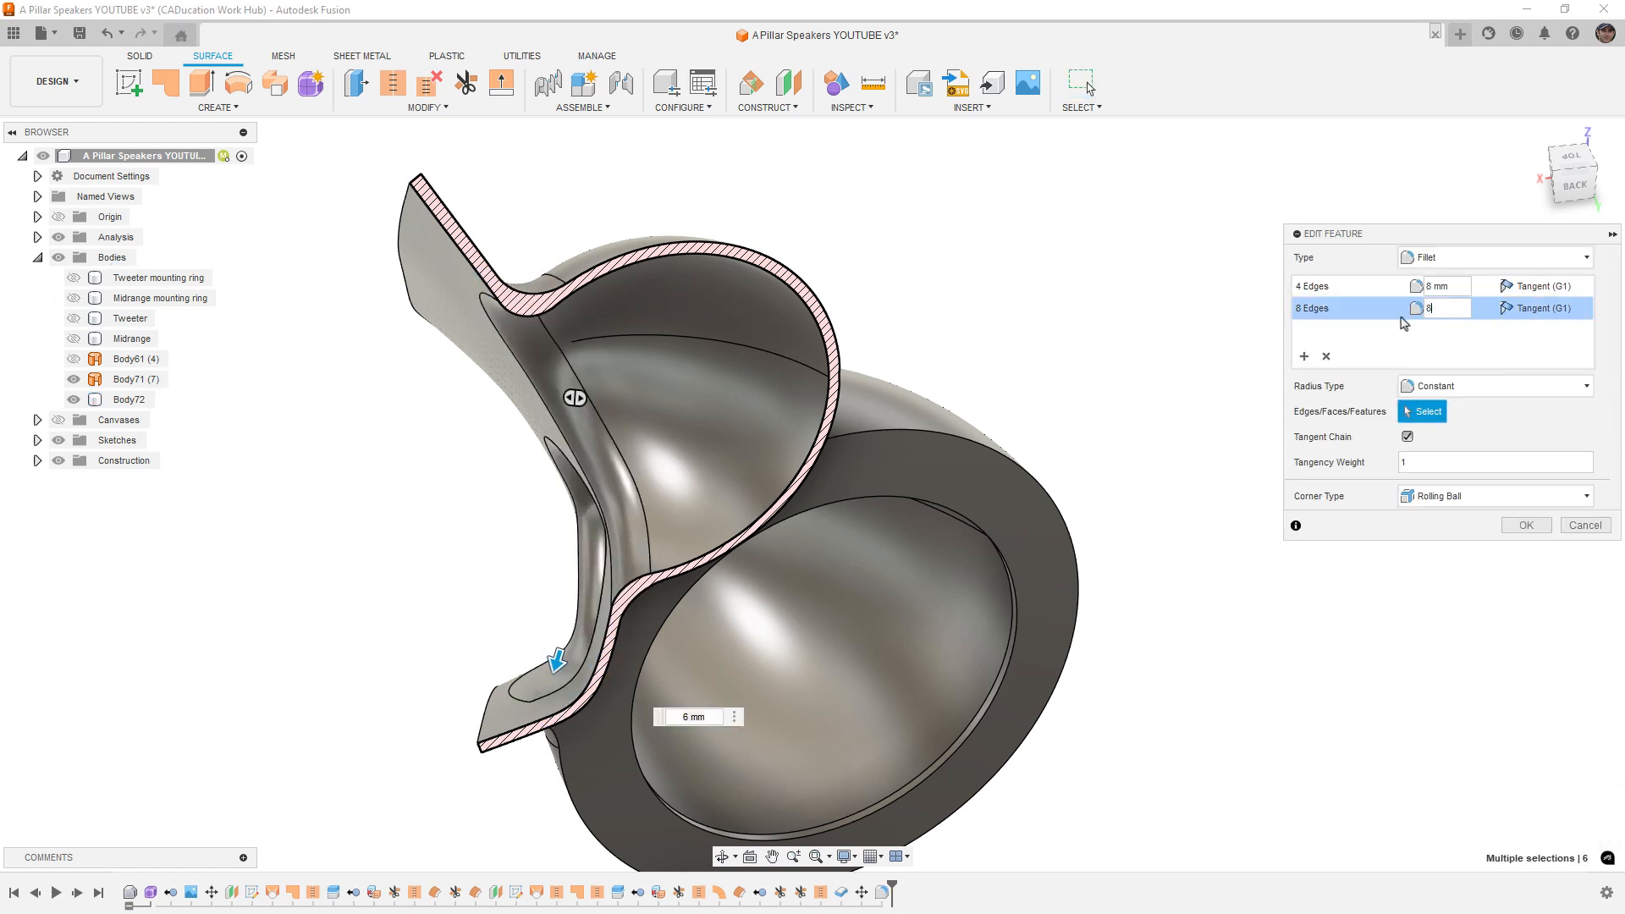
{"action": "left_click", "coordinate": [1459, 285]}
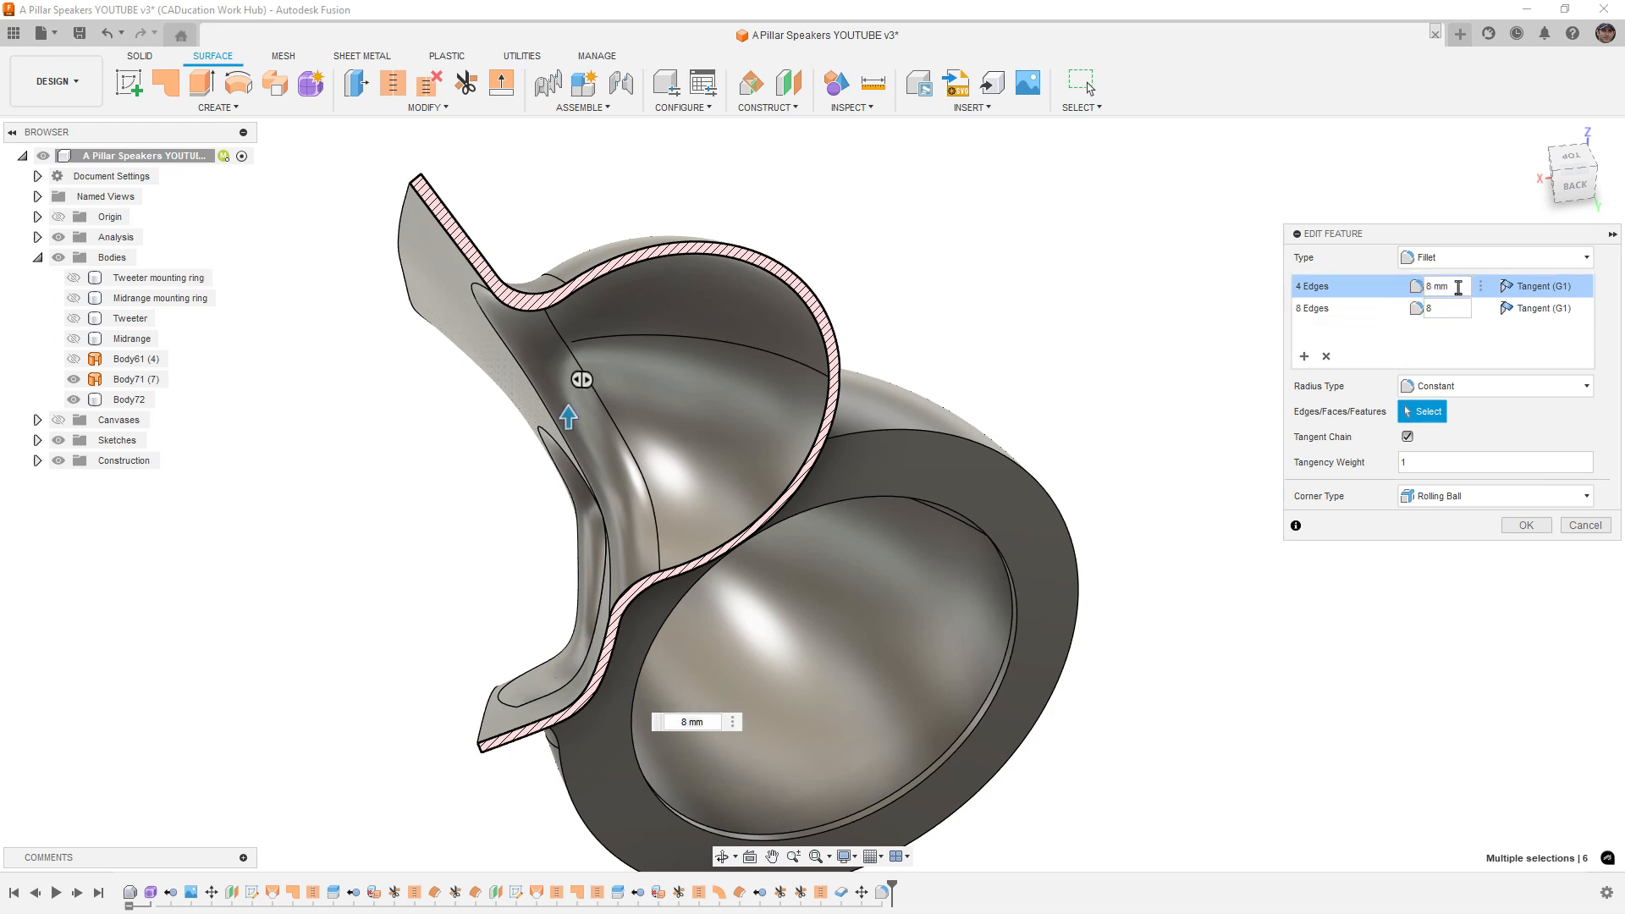
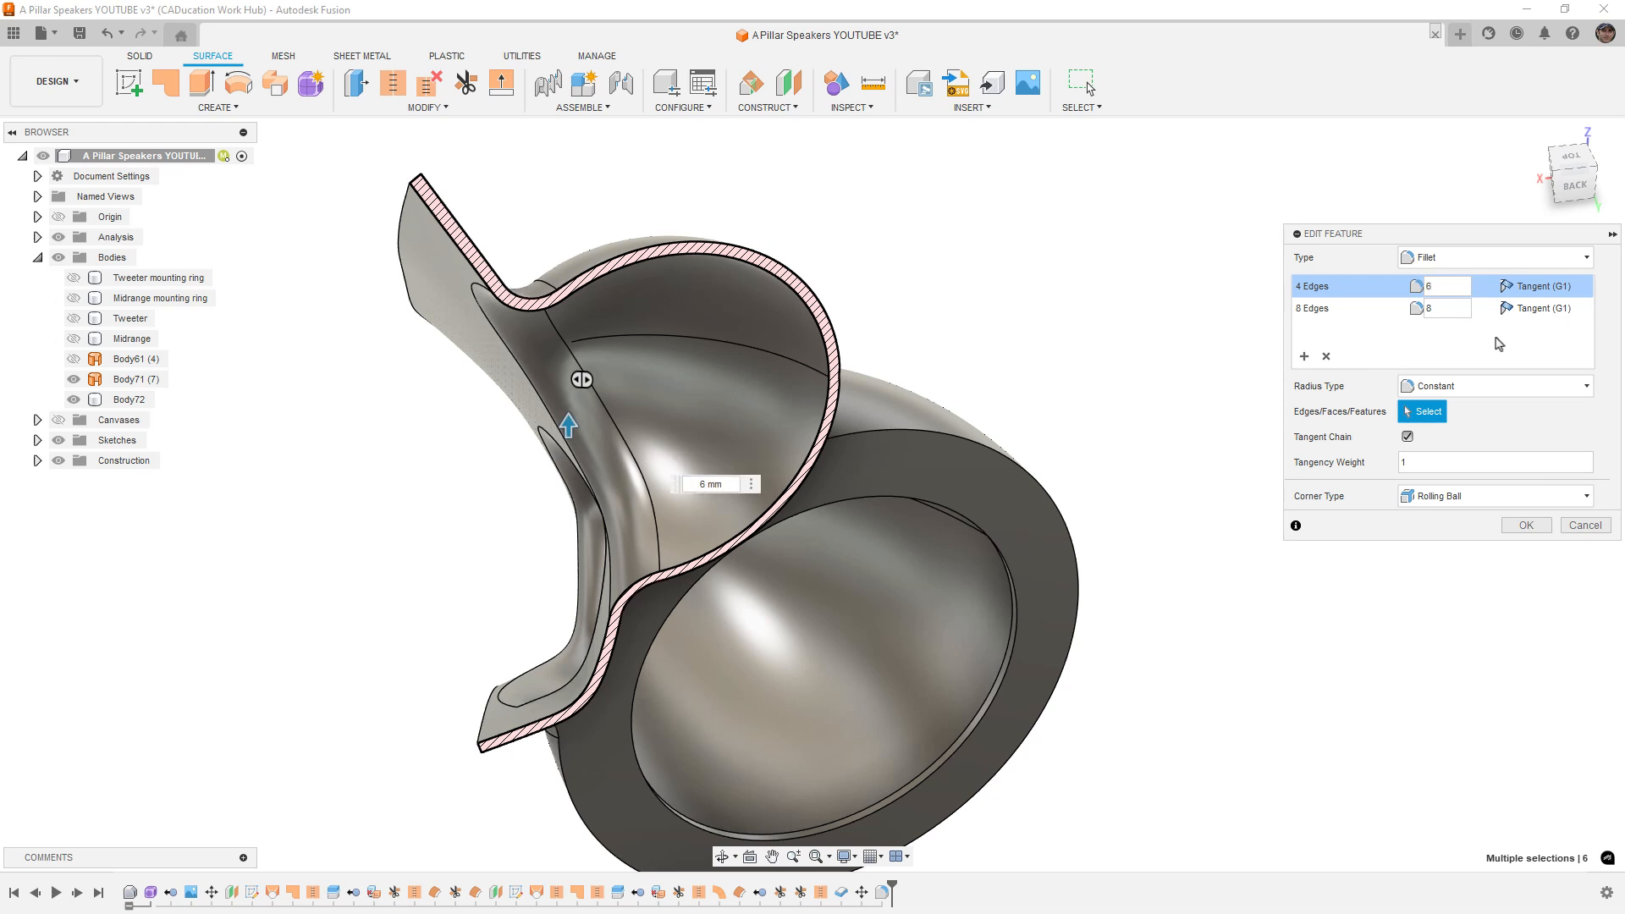
{"action": "key", "text": "Return"}
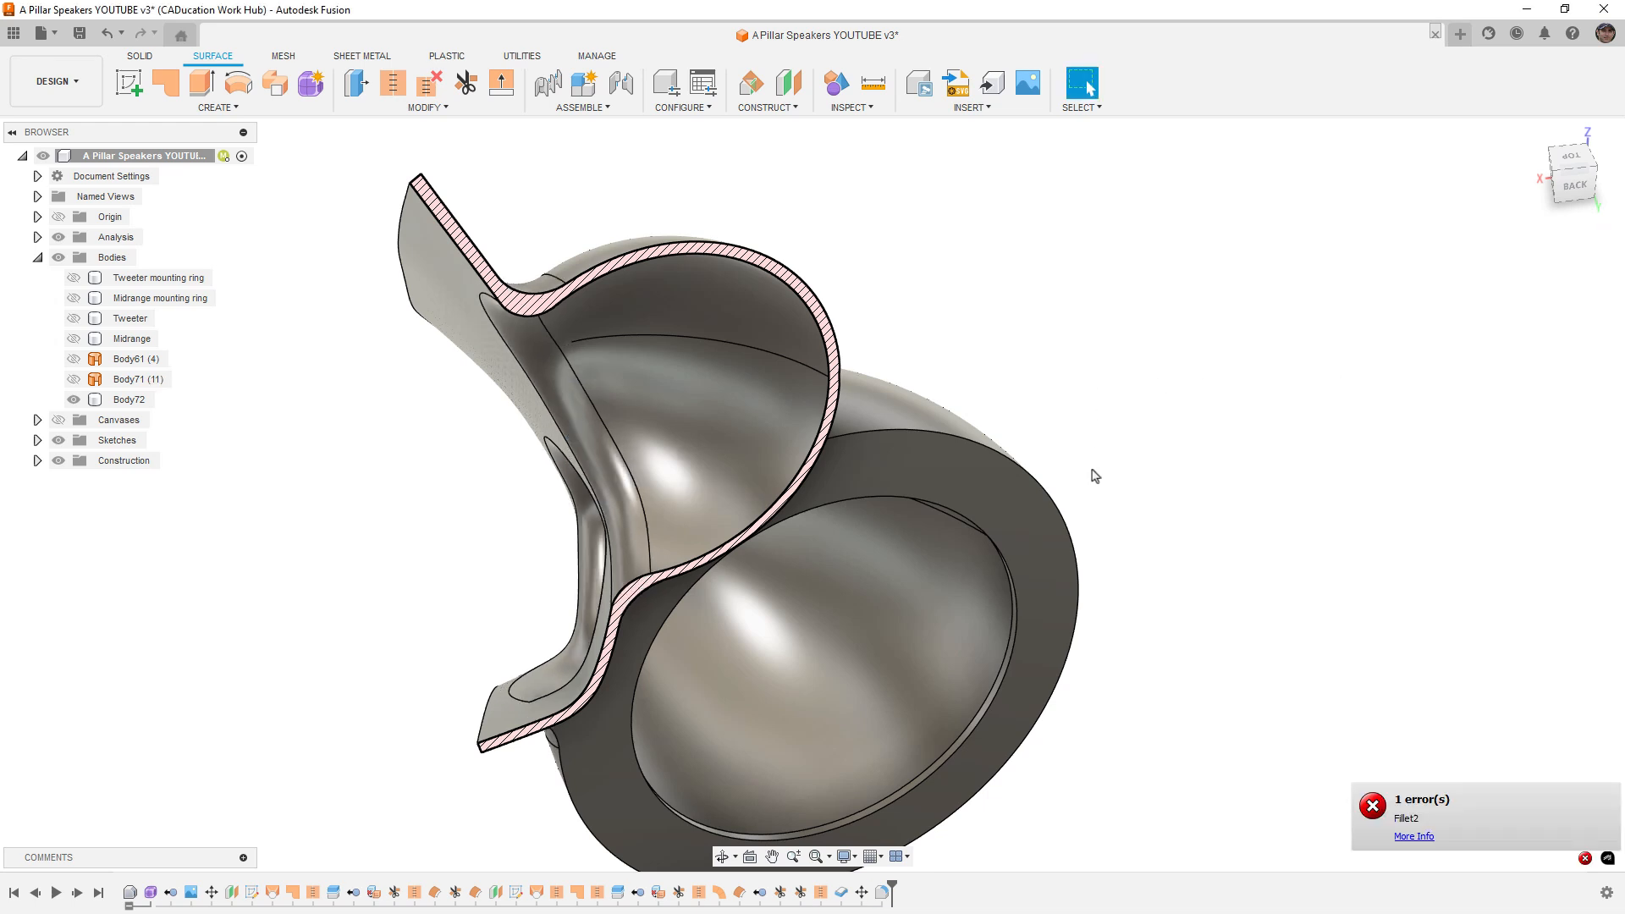
Step: Try a 4 mm radius for both the outer and inner edge sets of the pod fillet
{"action": "left_click", "coordinate": [881, 892]}
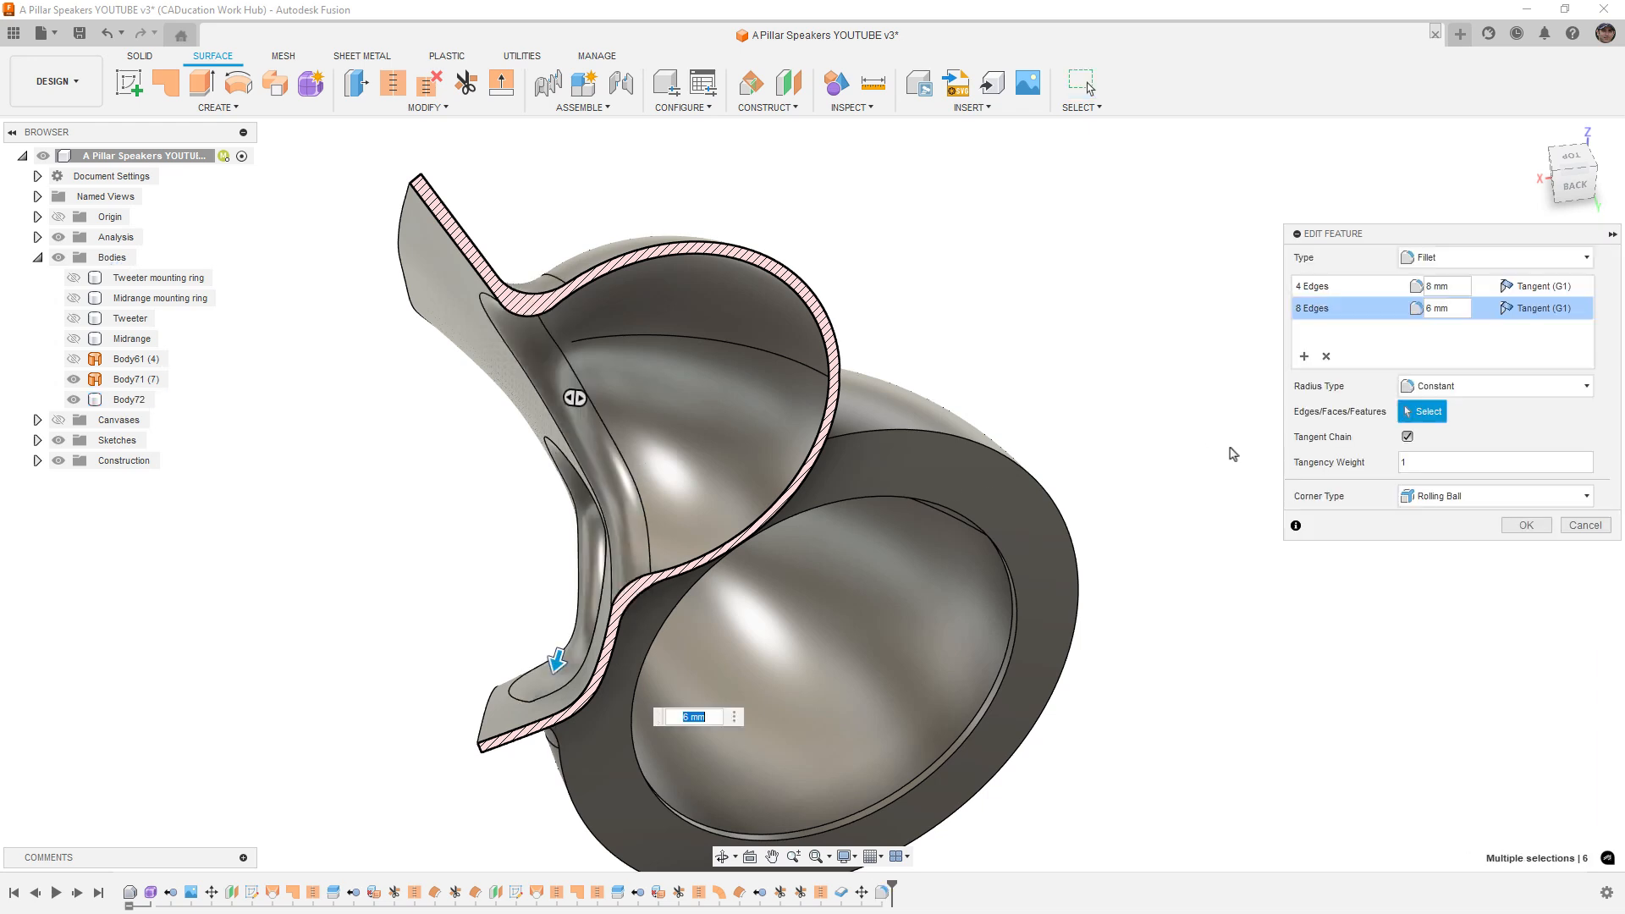
{"action": "left_click", "coordinate": [1460, 287]}
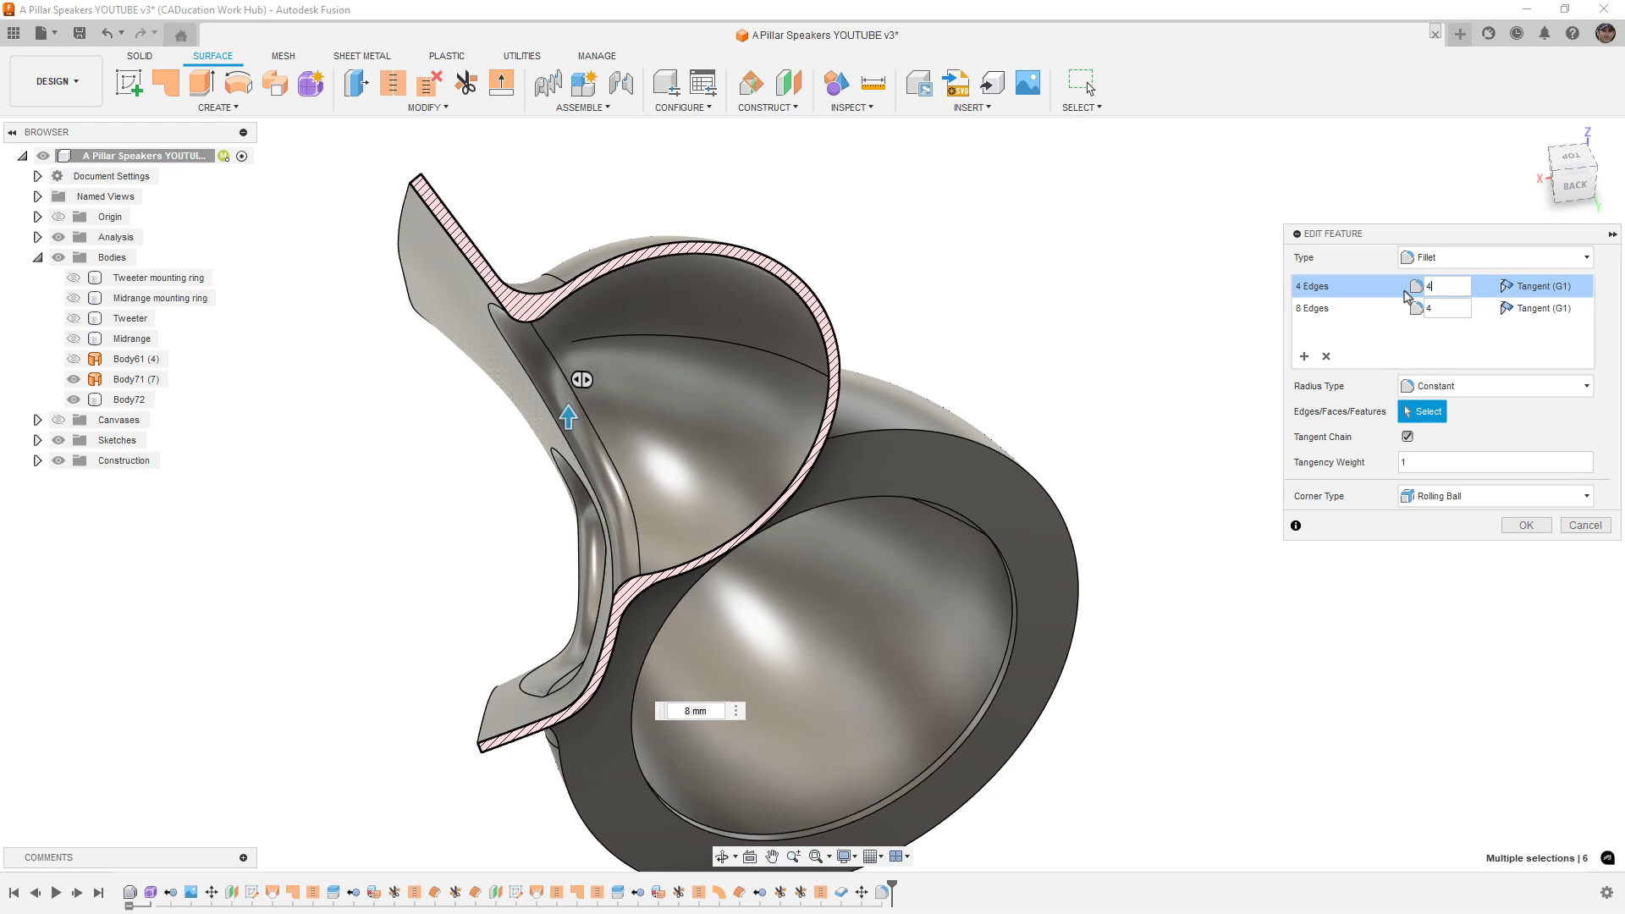
{"action": "left_click", "coordinate": [1523, 527]}
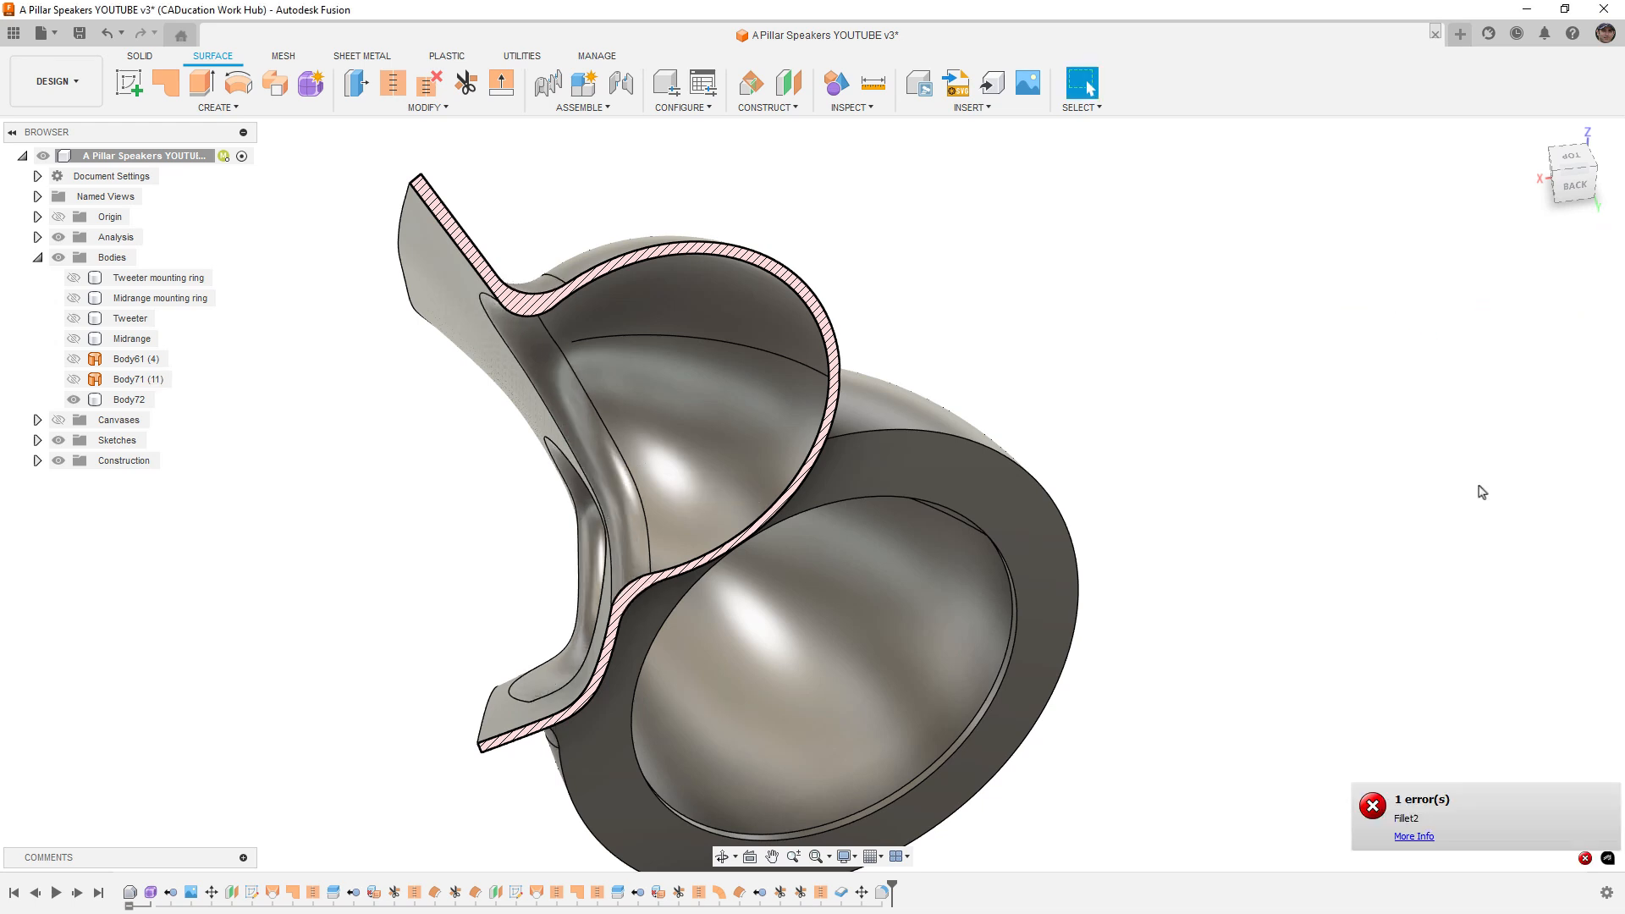
Step: Read the details of the fillet error and examine the filleted openings on the pillar's back side
{"action": "left_click", "coordinate": [1400, 837]}
{"action": "left_click", "coordinate": [1273, 662]}
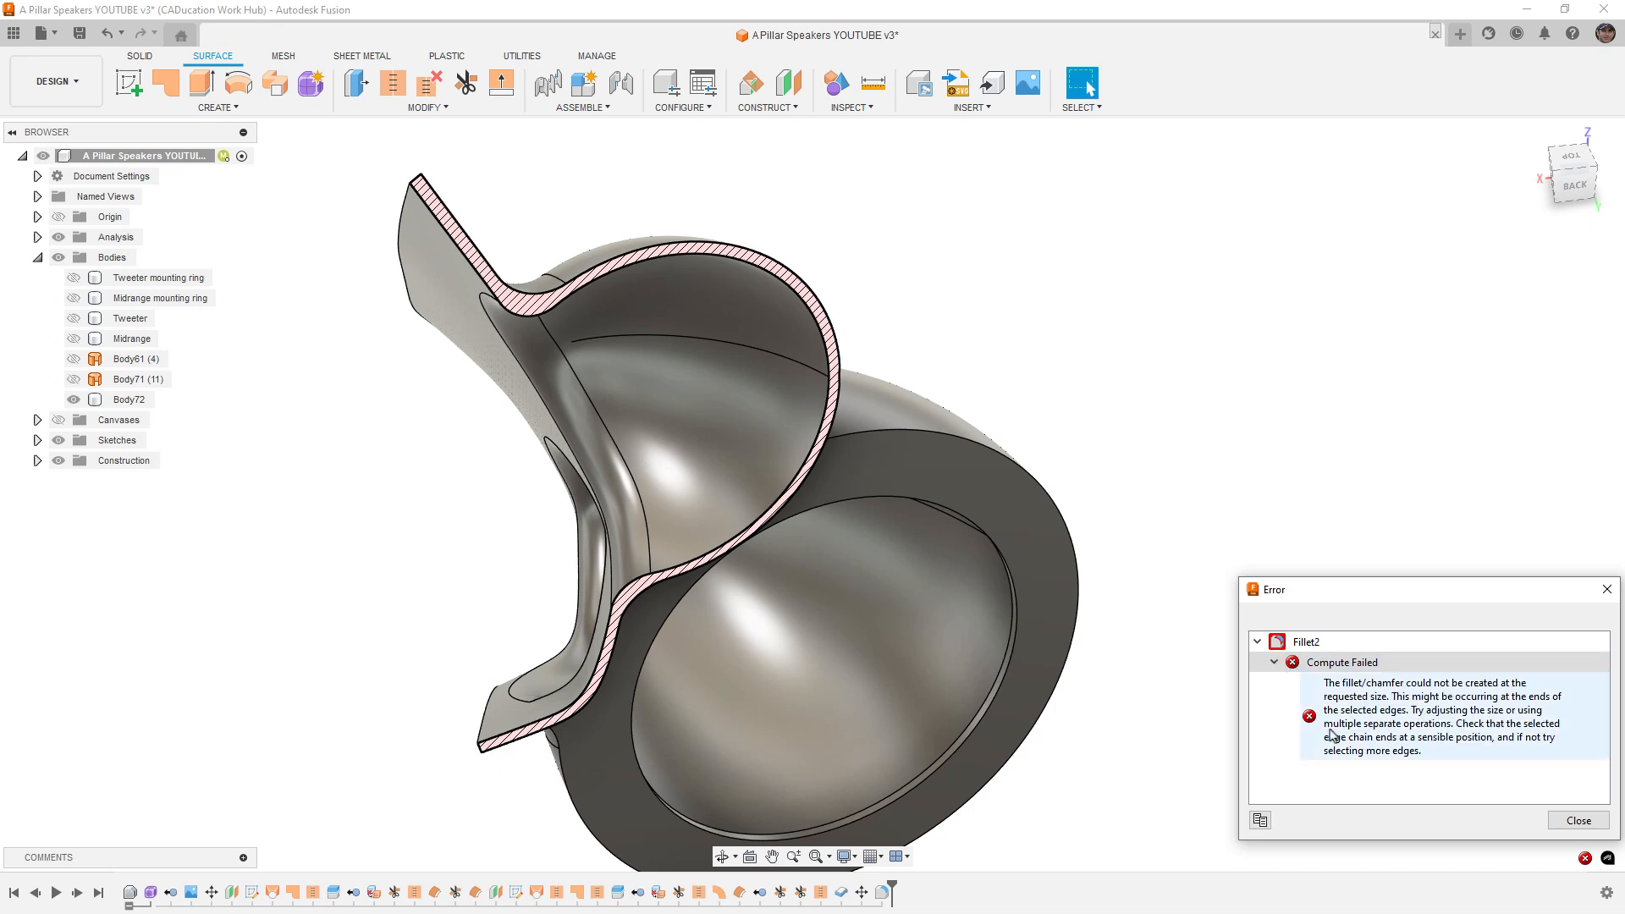
{"action": "left_click", "coordinate": [914, 598]}
{"action": "middle_click_drag", "start_coordinate": [913, 598], "coordinate": [904, 607], "text": "shift"}
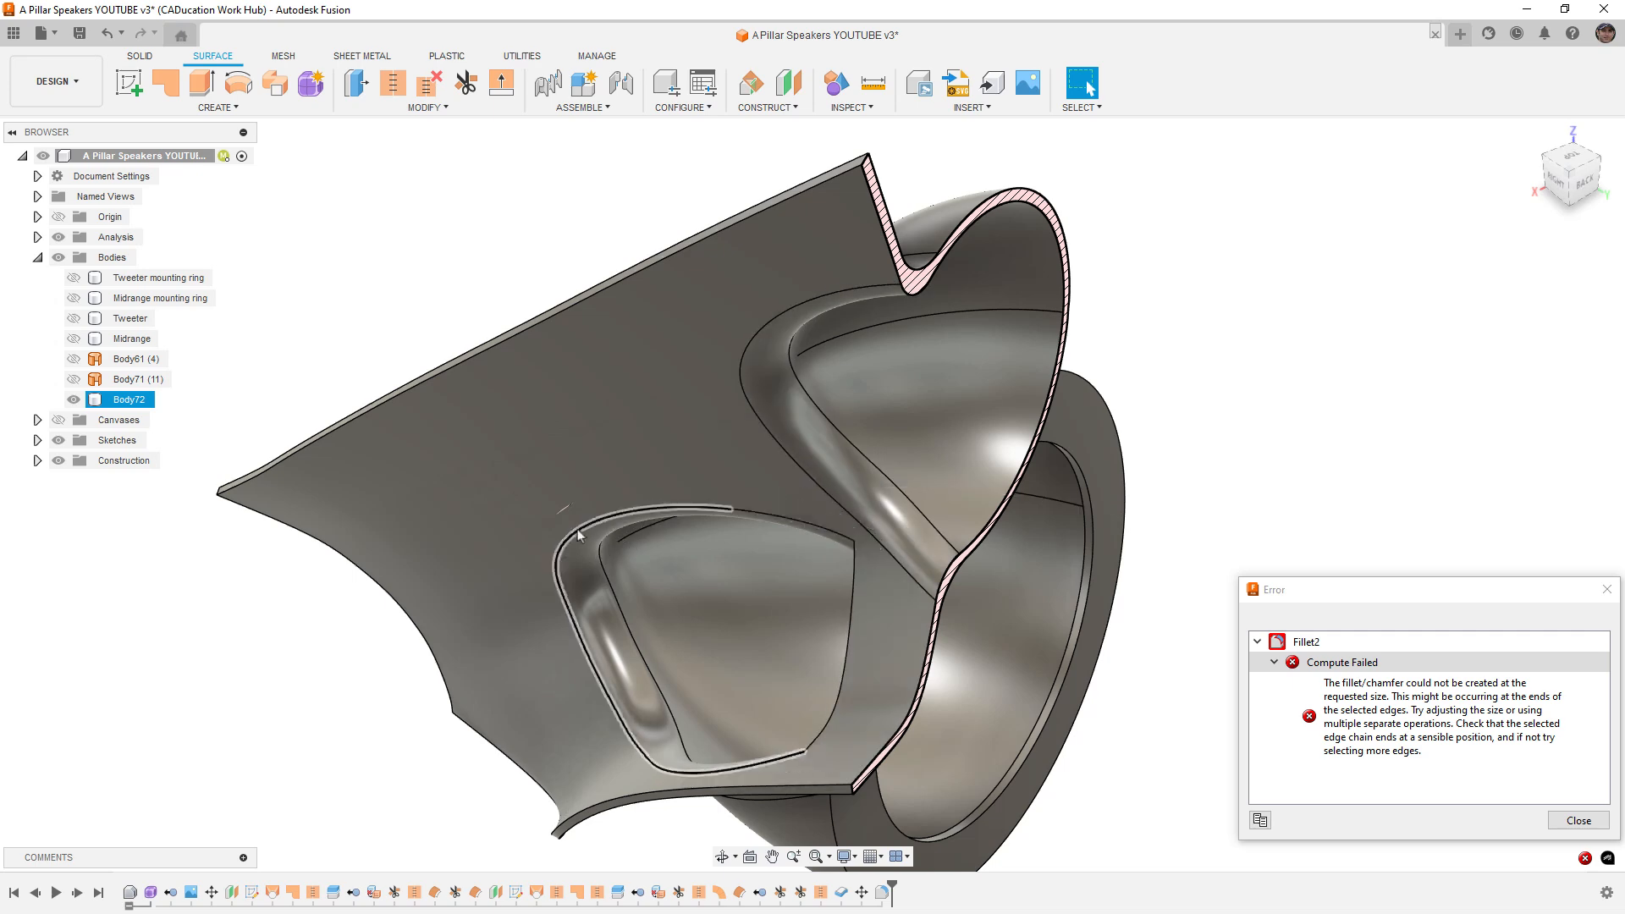
{"action": "scroll", "coordinate": [566, 509], "scroll_direction": "up", "scroll_amount": 8}
{"action": "scroll", "coordinate": [567, 510], "scroll_direction": "down", "scroll_amount": 9}
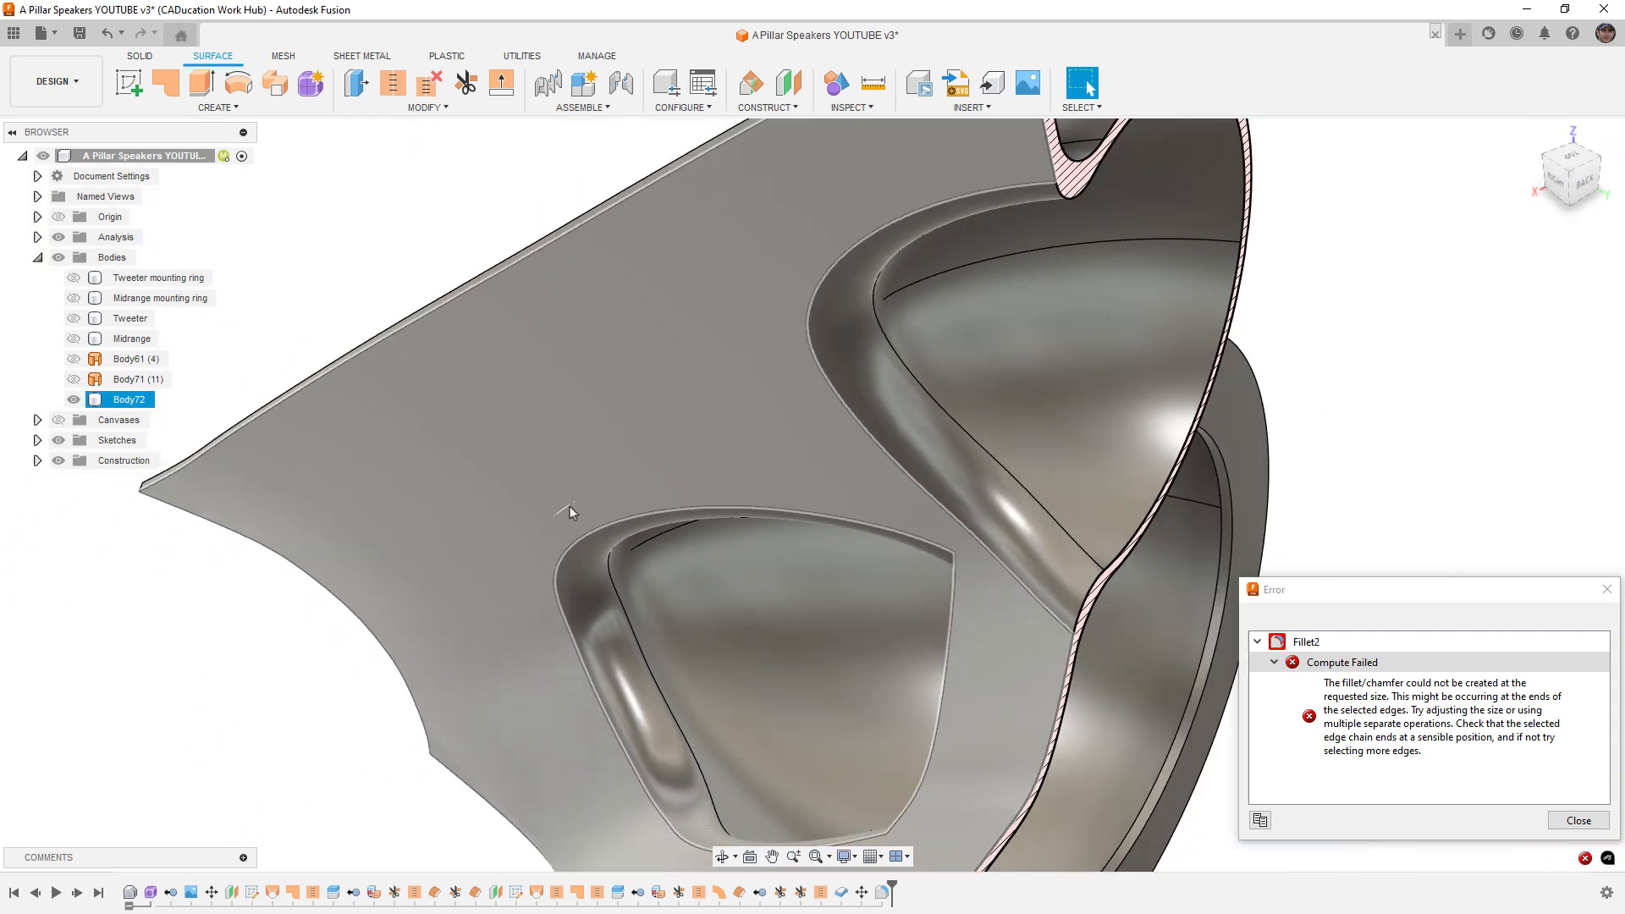
{"action": "middle_click_drag", "start_coordinate": [701, 532], "coordinate": [557, 489], "text": "shift"}
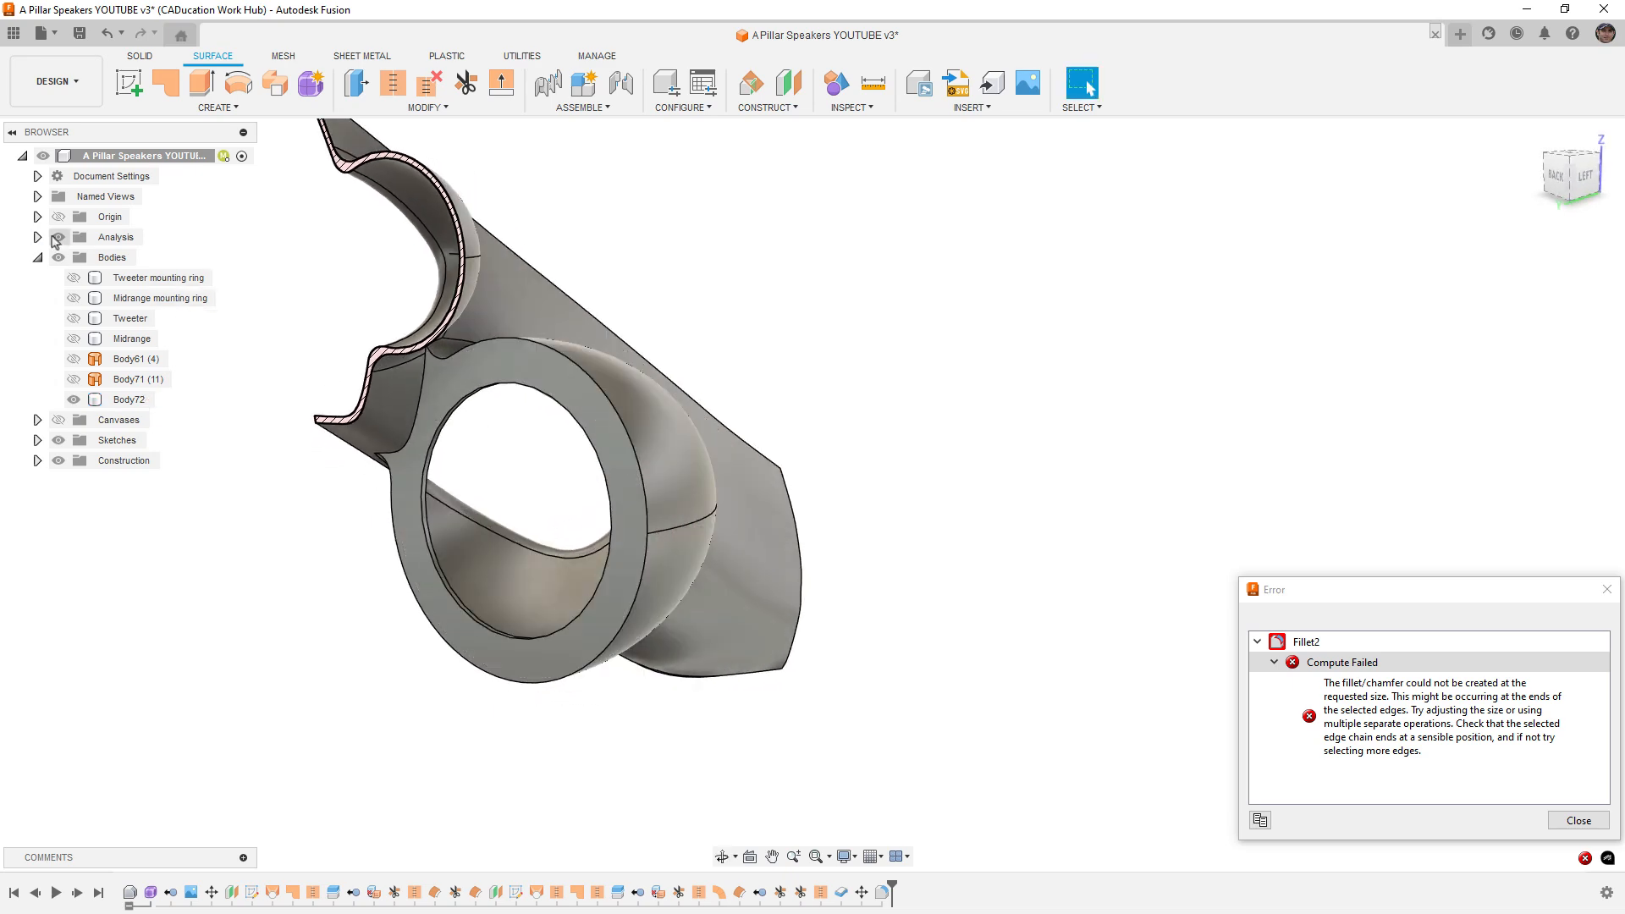
Step: Hide the section analysis and inspect where the outer fillet ends at the midrange ring
{"action": "left_click", "coordinate": [58, 238]}
{"action": "middle_click_drag", "start_coordinate": [511, 317], "coordinate": [451, 362], "text": "shift"}
{"action": "scroll", "coordinate": [423, 303], "scroll_direction": "up", "scroll_amount": 10}
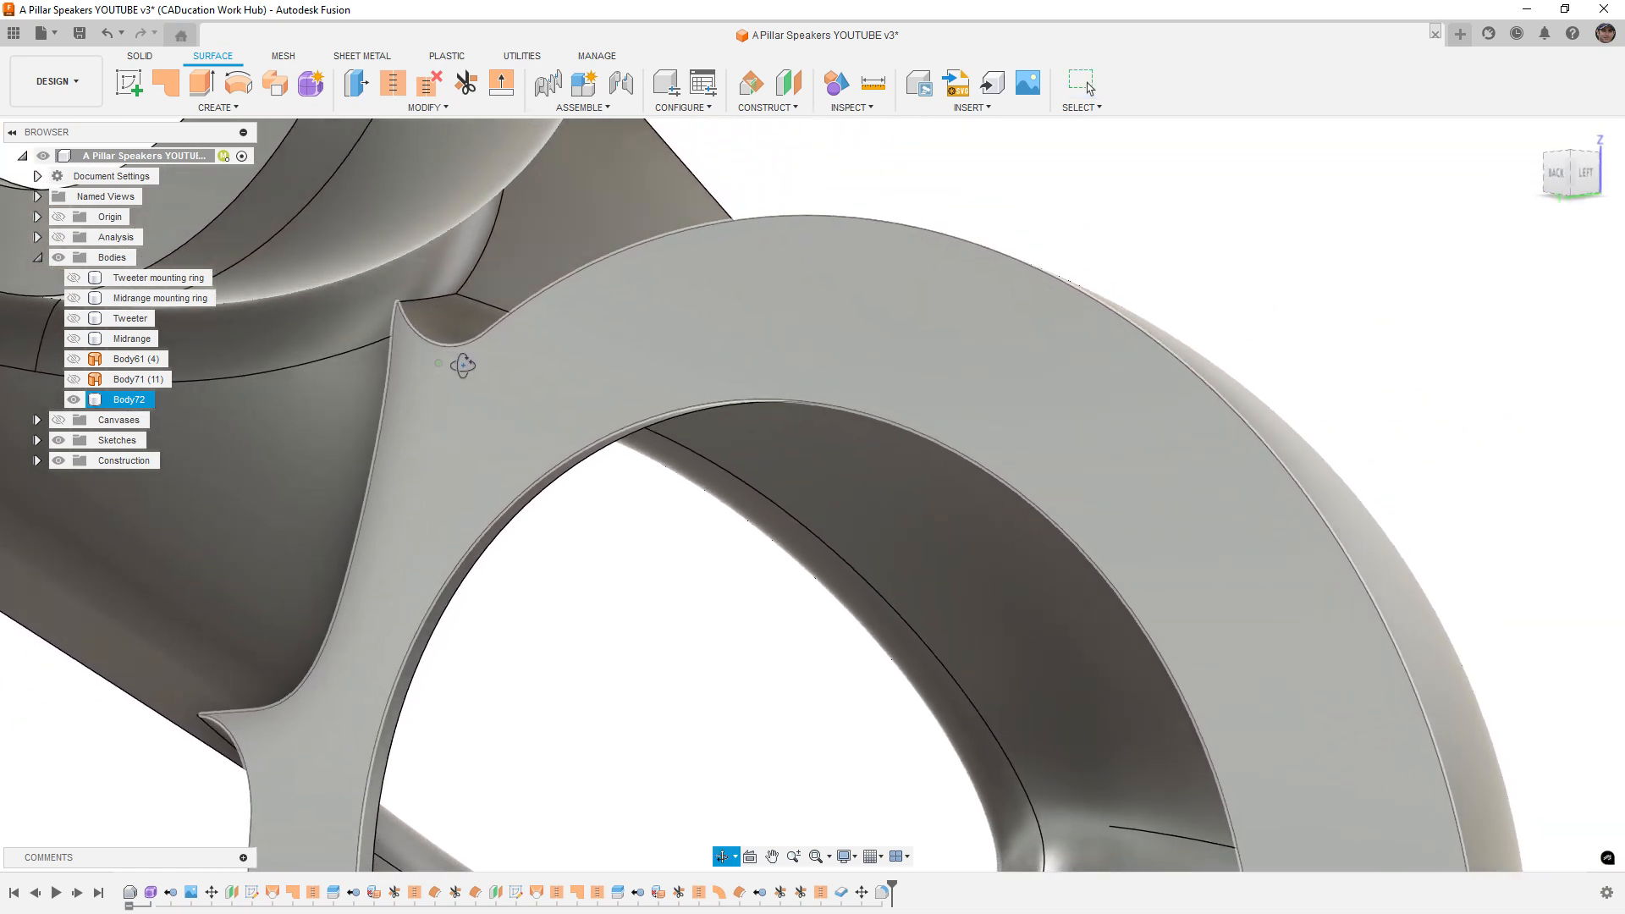
Step: Reopen the pod fillet and try a different radius for its outer edge set
{"action": "left_click", "coordinate": [882, 892]}
{"action": "double_click", "coordinate": [883, 892]}
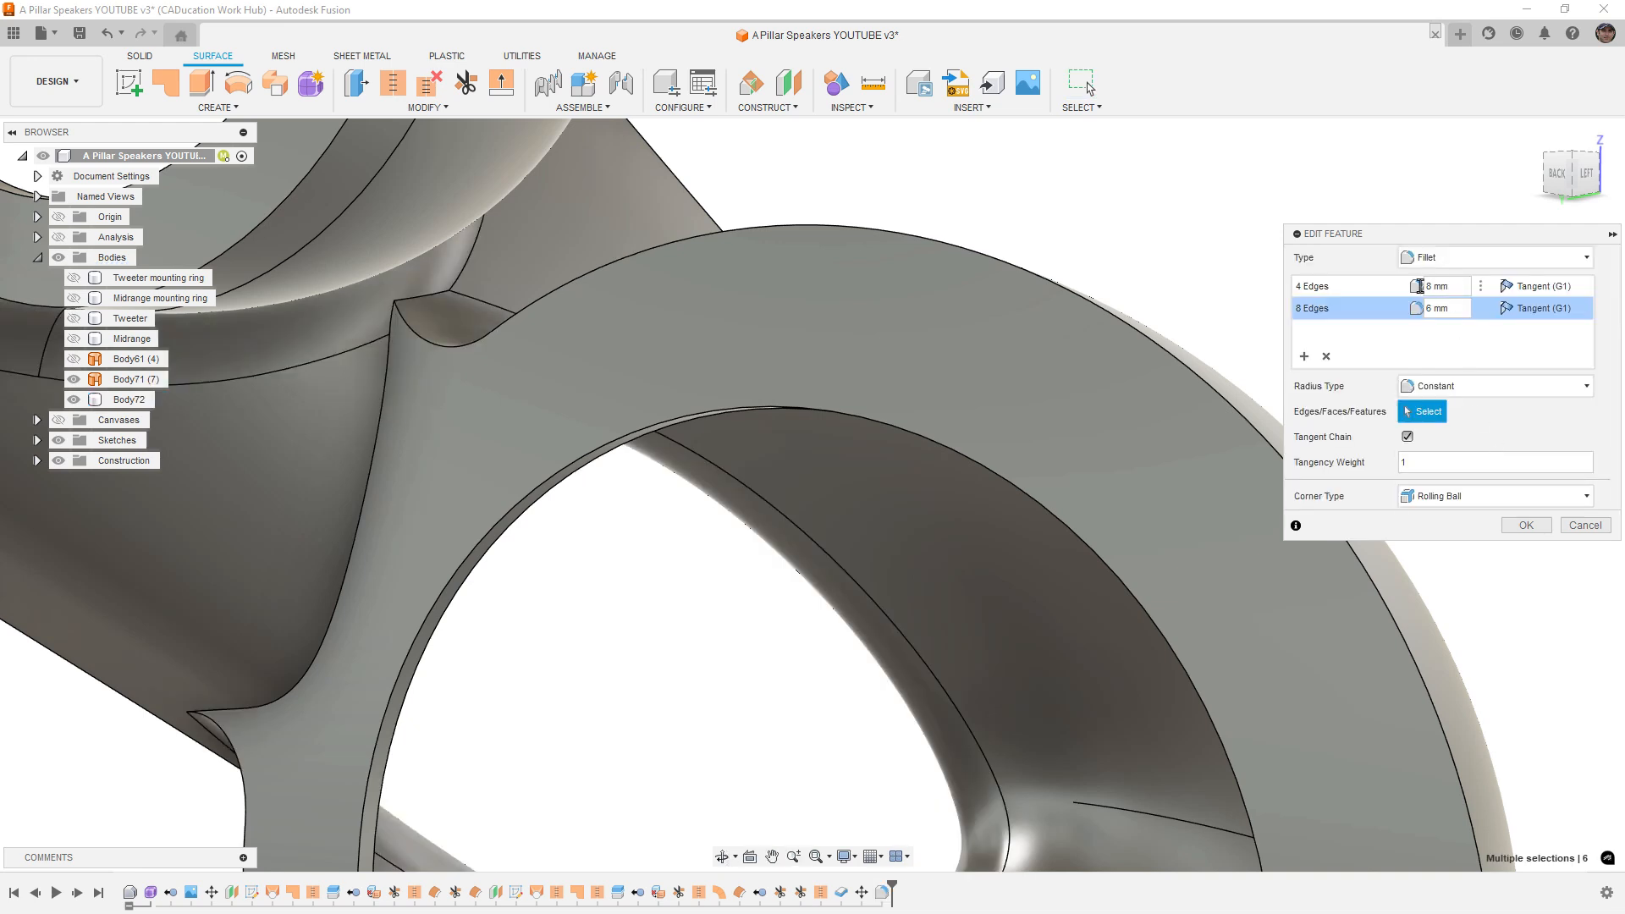
{"action": "left_click", "coordinate": [1437, 287]}
{"action": "left_click", "coordinate": [1426, 286]}
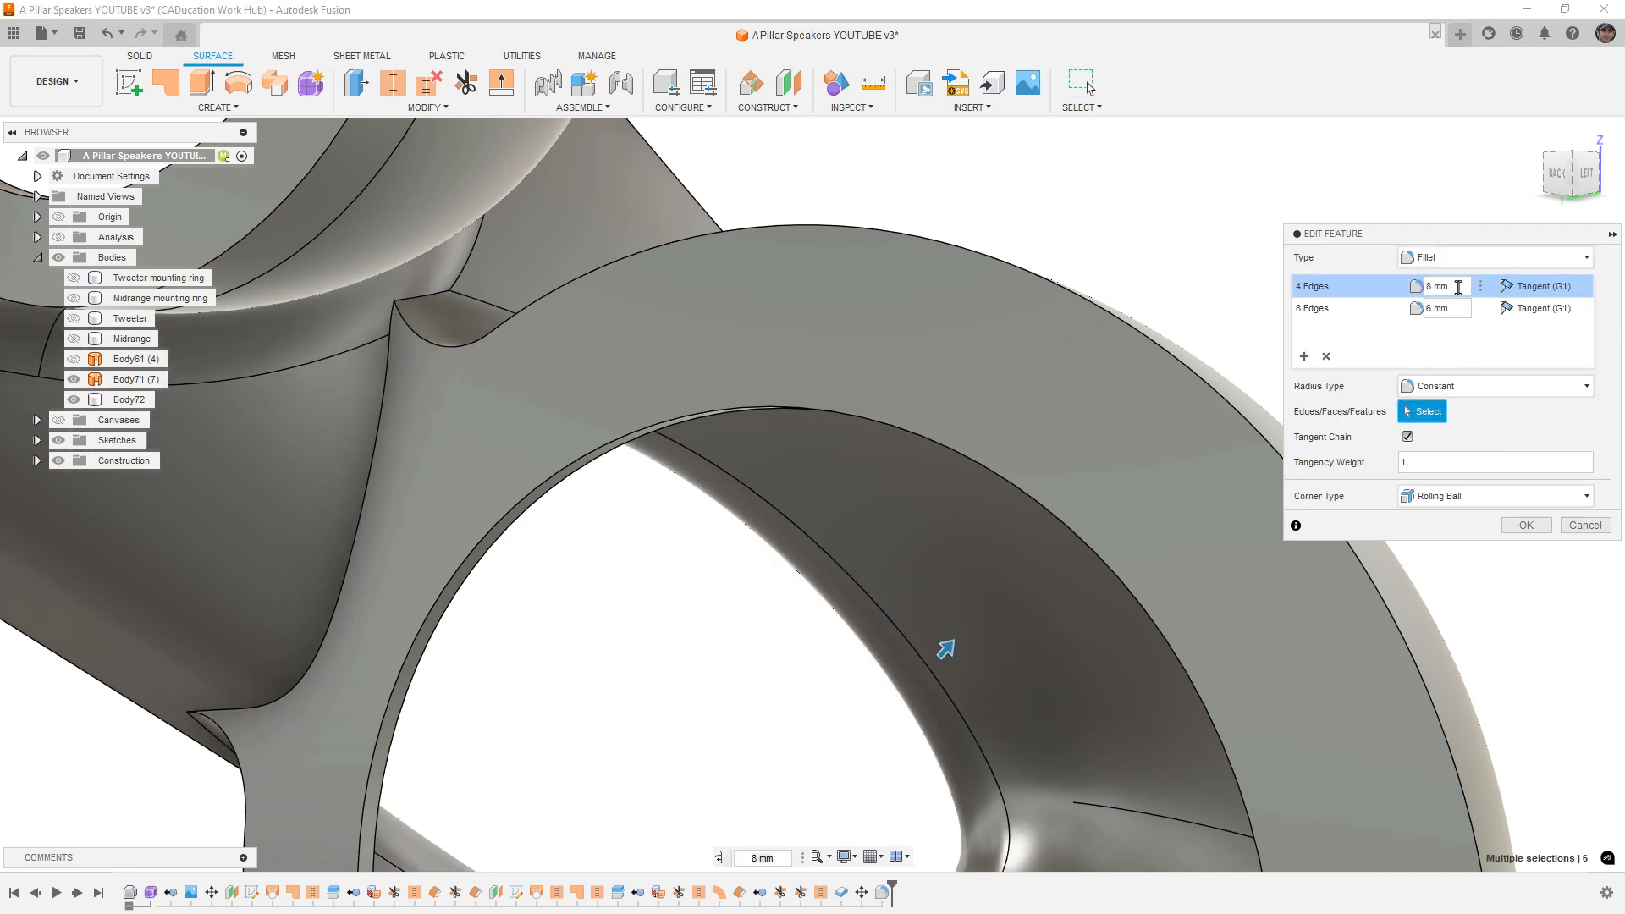
{"action": "left_click_drag", "start_coordinate": [1458, 288], "coordinate": [1403, 296]}
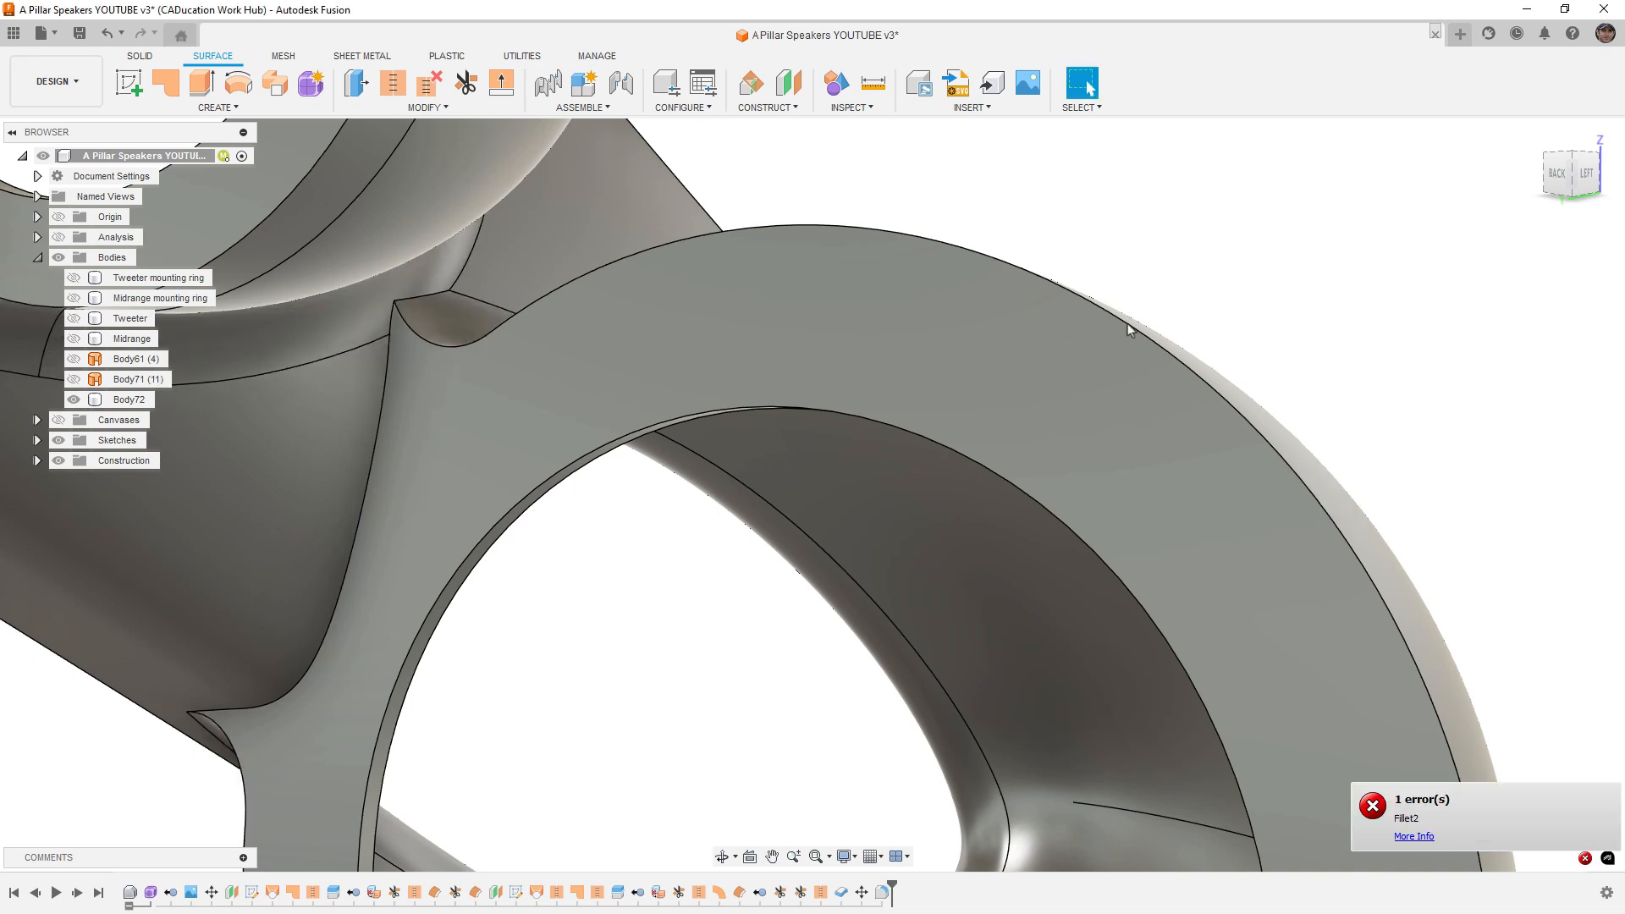
Step: Remove the combined fillet on the outer and inner edges of both pods
{"action": "scroll", "coordinate": [1125, 327], "scroll_direction": "down", "scroll_amount": 3}
{"action": "middle_click_drag", "start_coordinate": [1042, 413], "coordinate": [1030, 394], "text": "shift"}
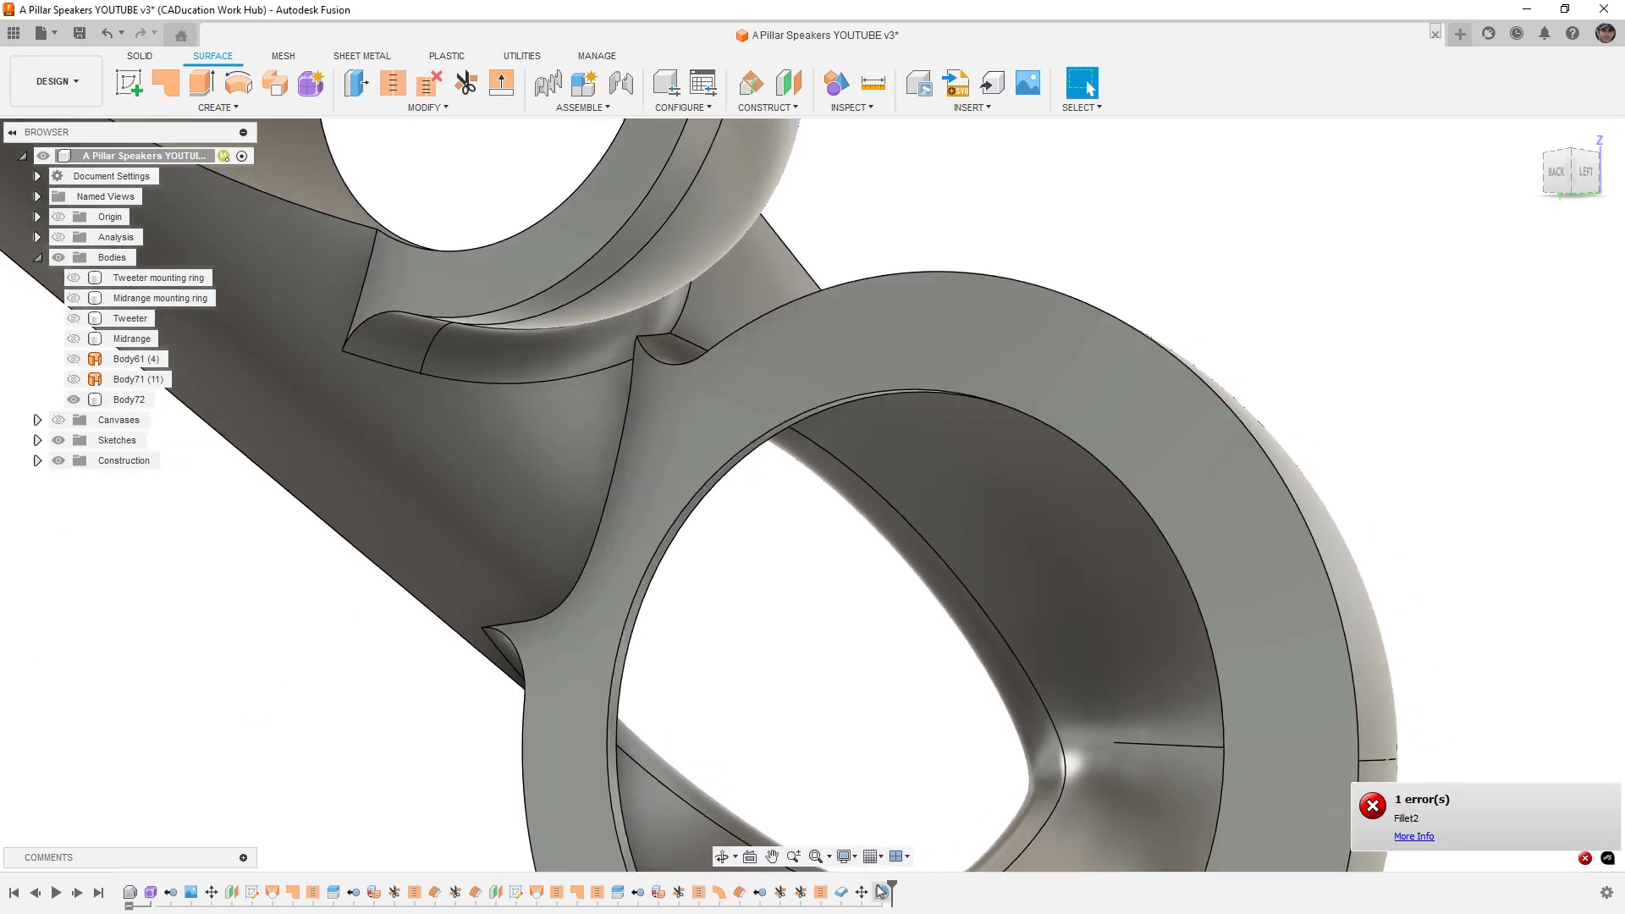
{"action": "key", "text": "ctrl+z"}
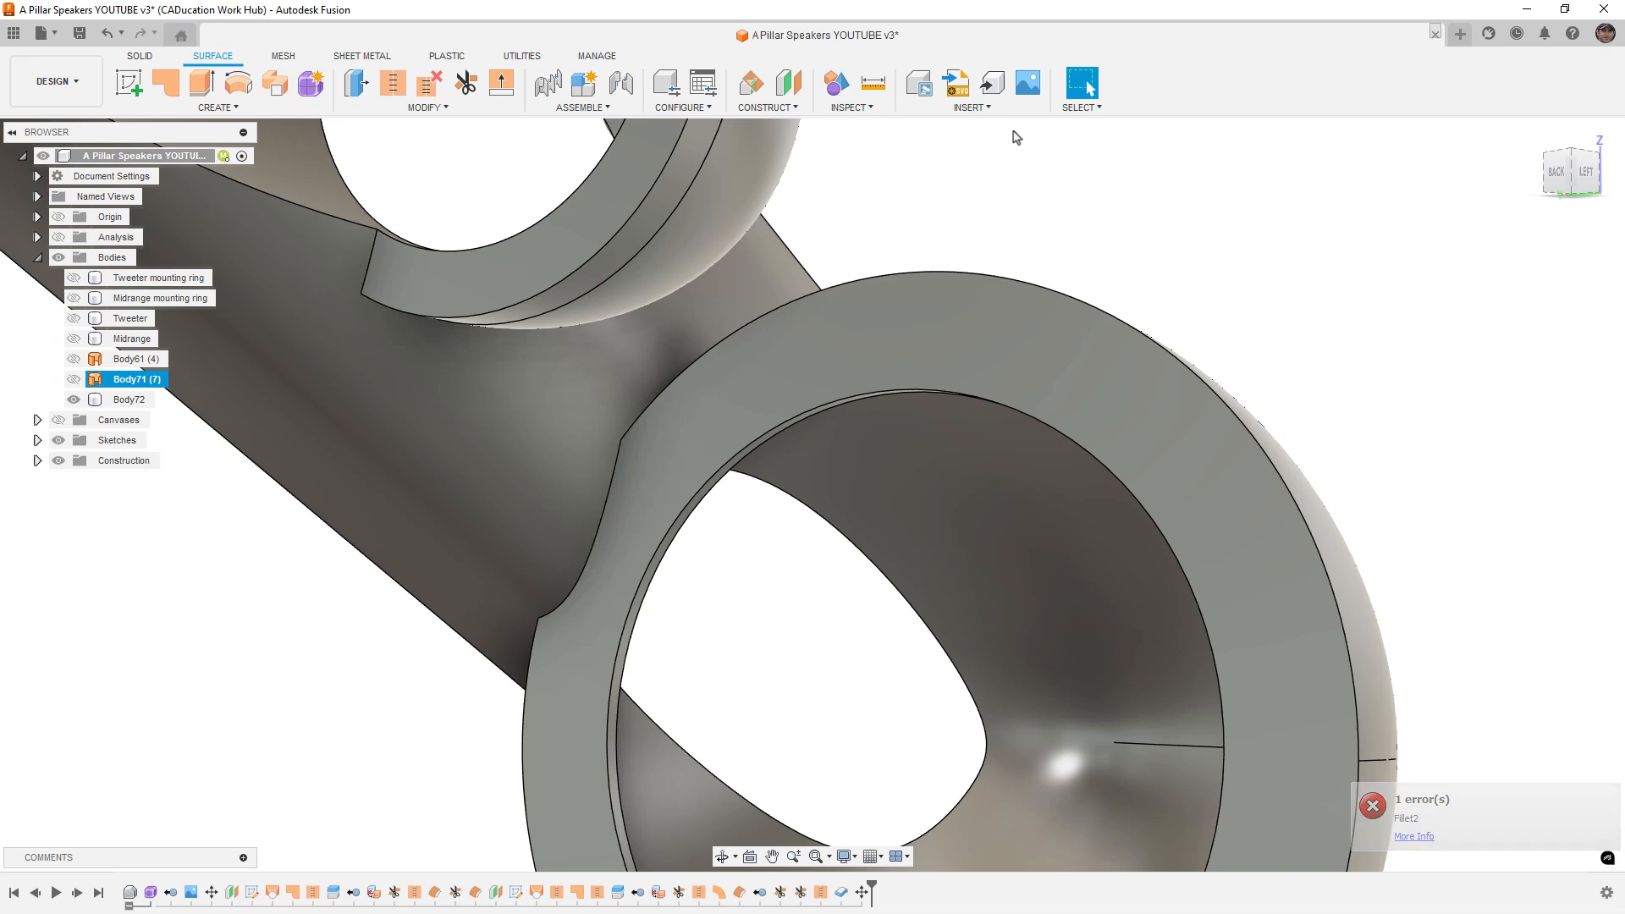
Step: Start a new fillet with a 5 mm radius on the outer edges where the tweeter pod meets the pillar
{"action": "key", "text": "f"}
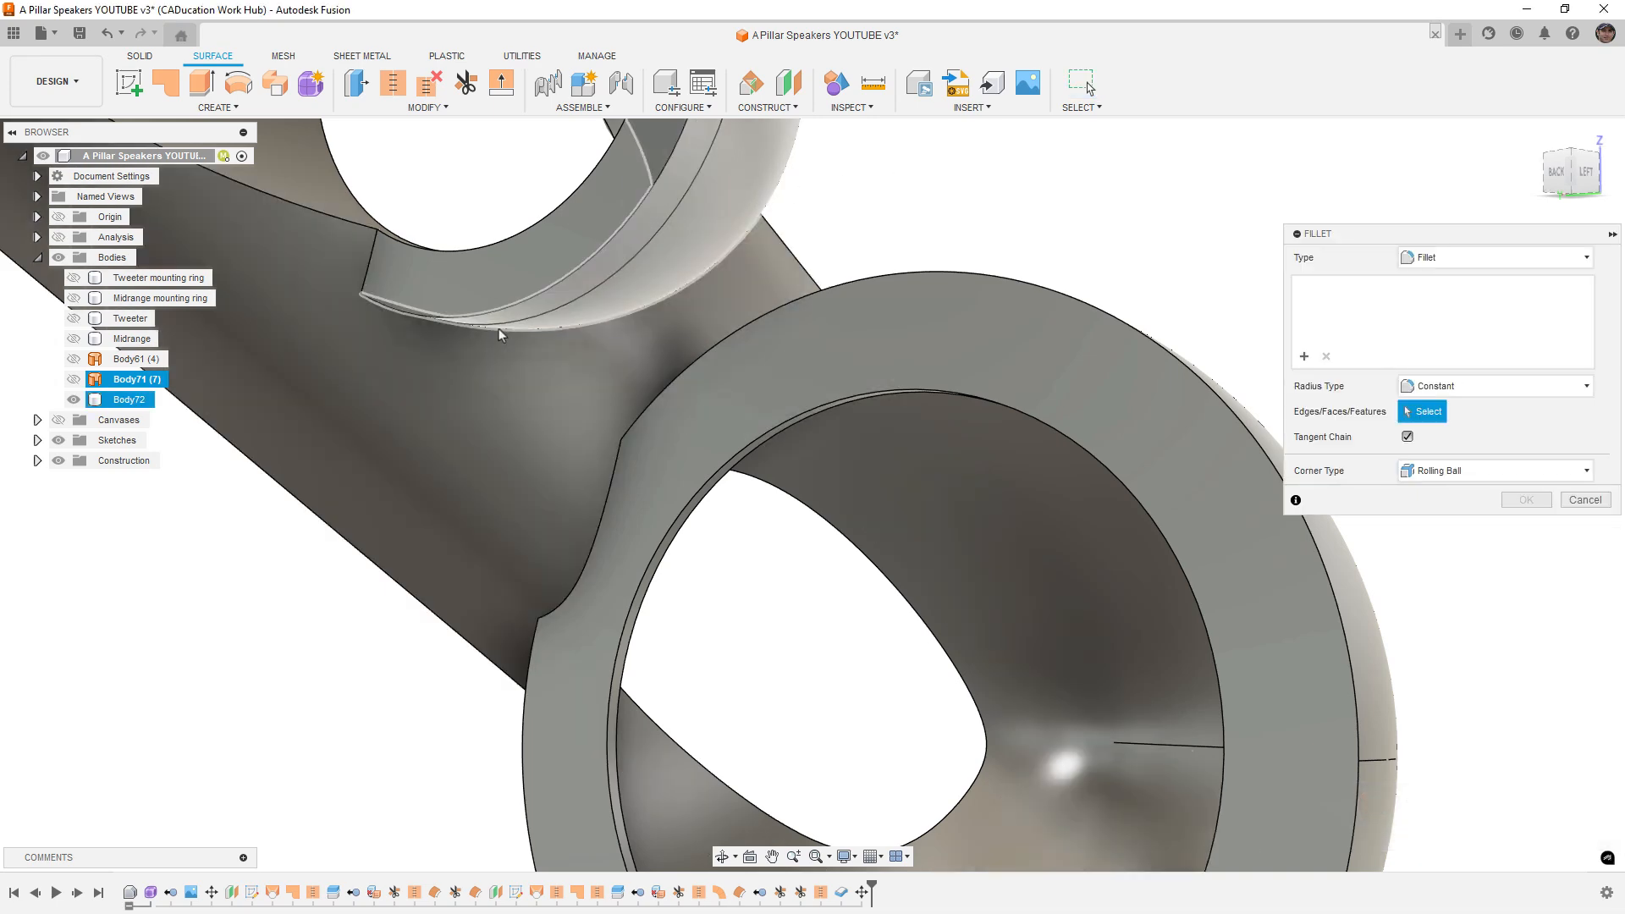
{"action": "left_click", "coordinate": [500, 336]}
{"action": "left_click", "coordinate": [1325, 356]}
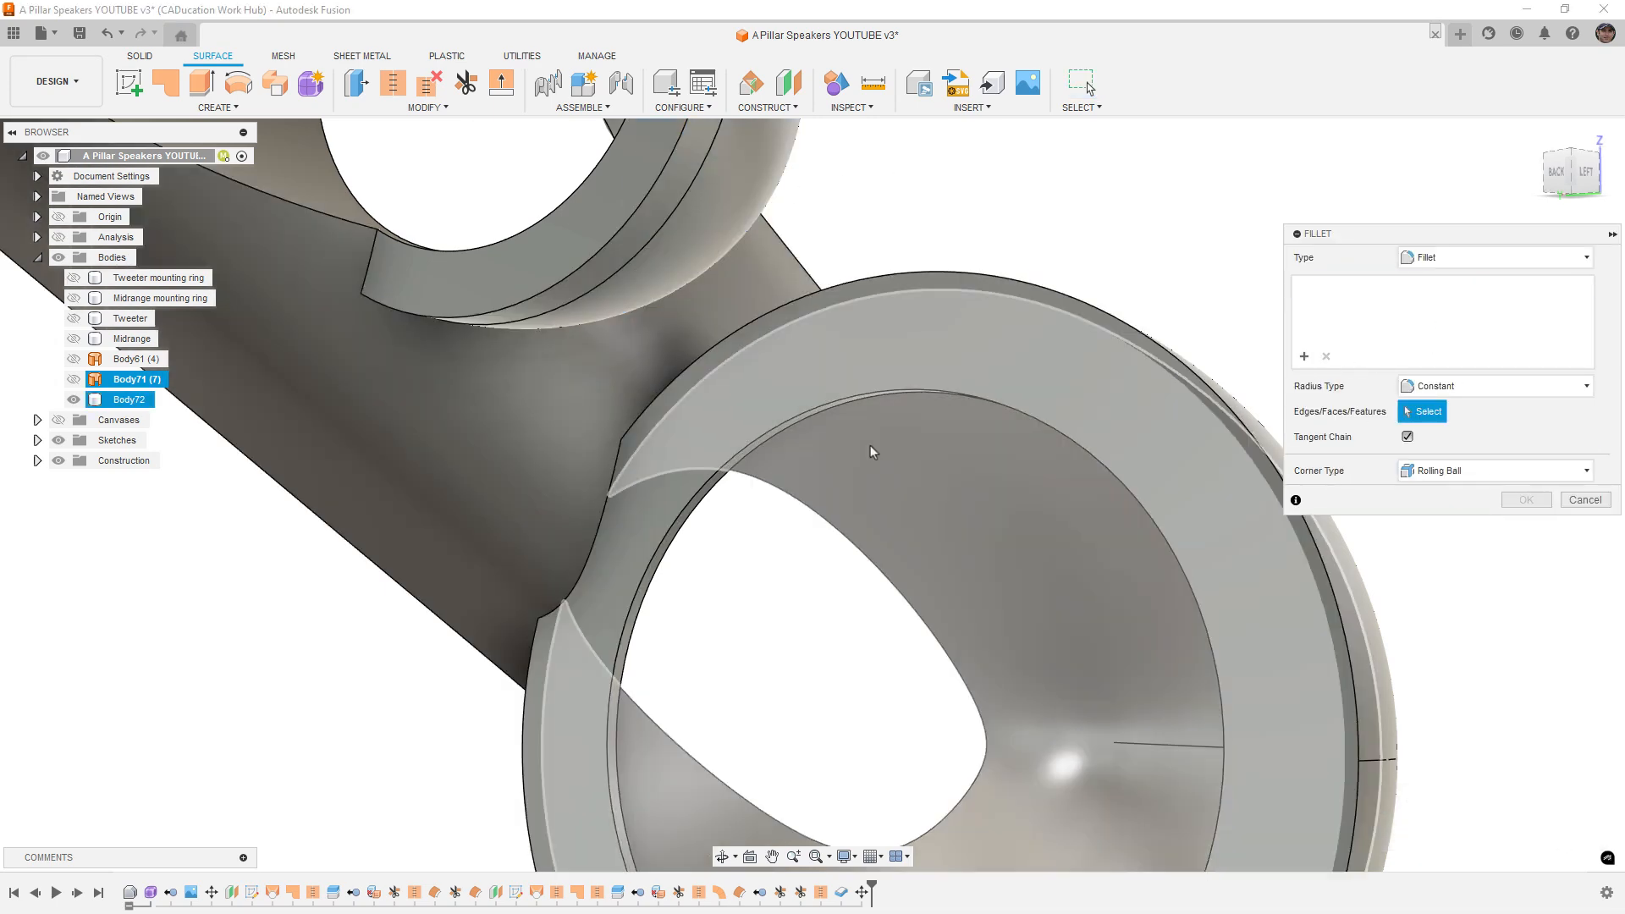
{"action": "middle_click_drag", "start_coordinate": [871, 453], "coordinate": [534, 219], "text": "shift"}
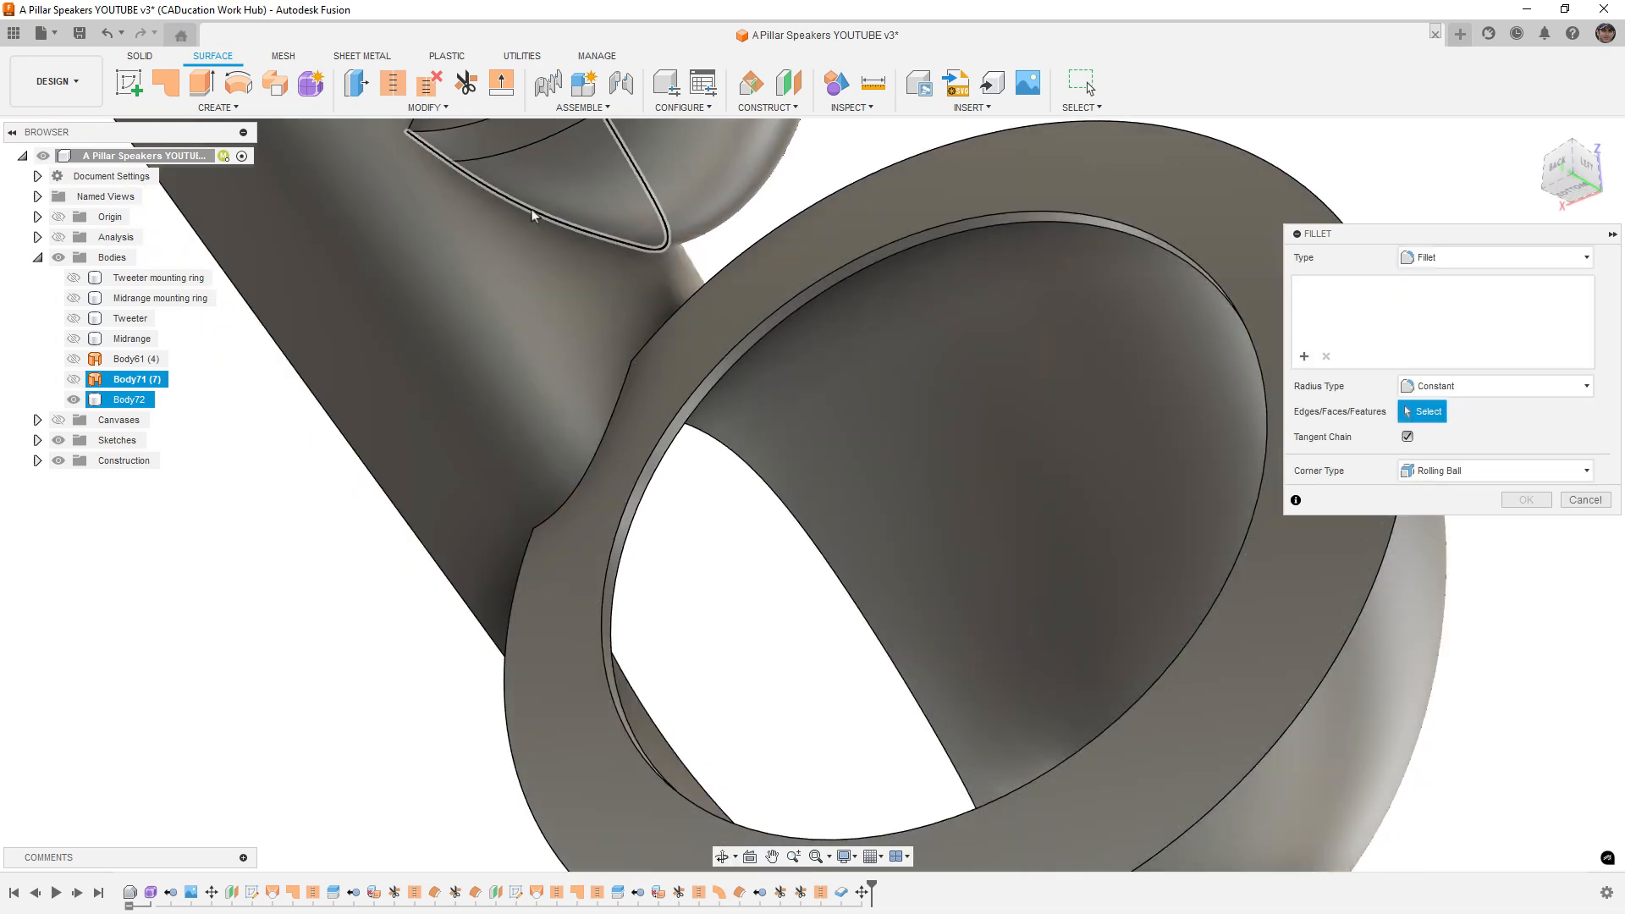
{"action": "left_click", "coordinate": [533, 215]}
{"action": "type", "text": "5"}
{"action": "key", "text": "Return"}
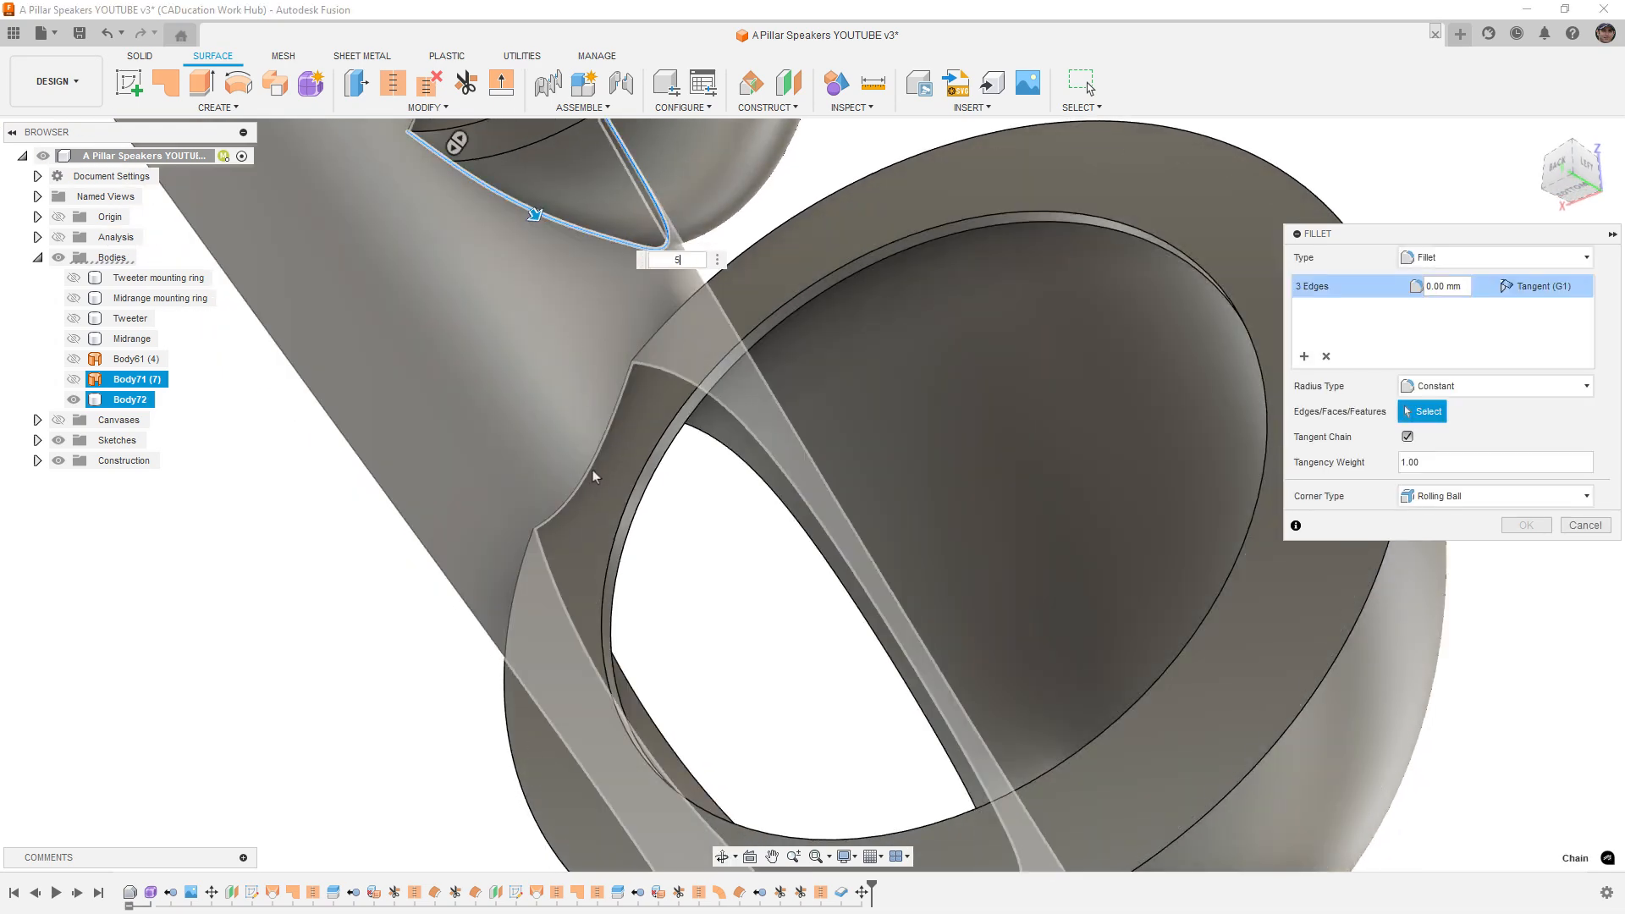
Step: Add the outer edge between the midrange pod and the pillar to the 5 mm fillet, and finish it
{"action": "middle_click_drag", "start_coordinate": [592, 471], "coordinate": [765, 538], "text": "shift"}
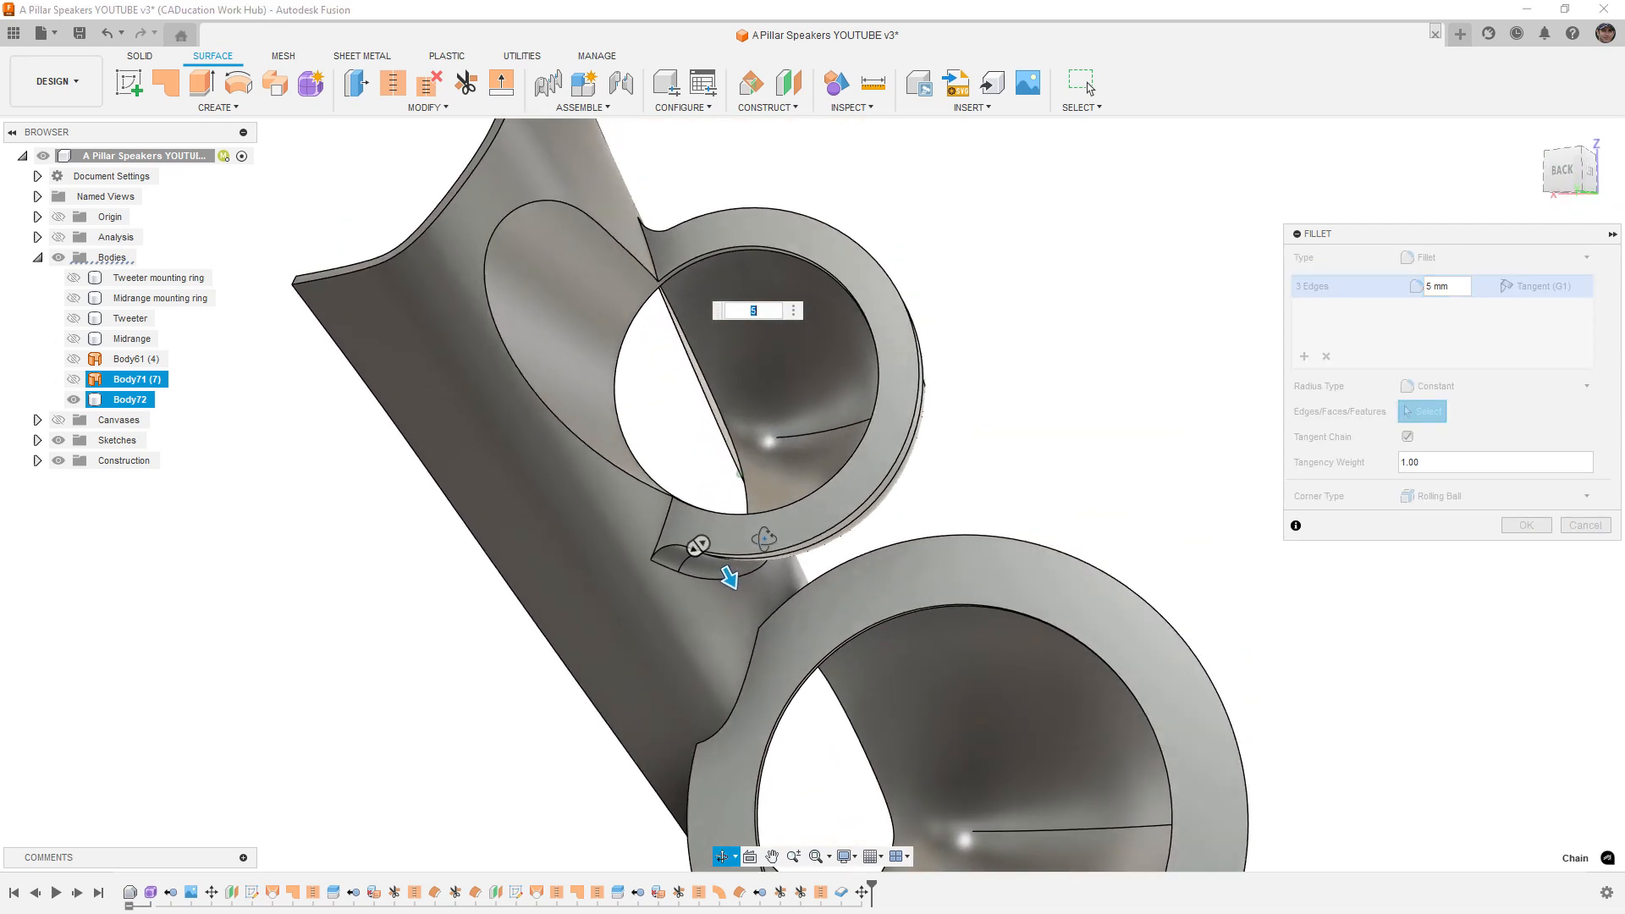
{"action": "left_click", "coordinate": [786, 636]}
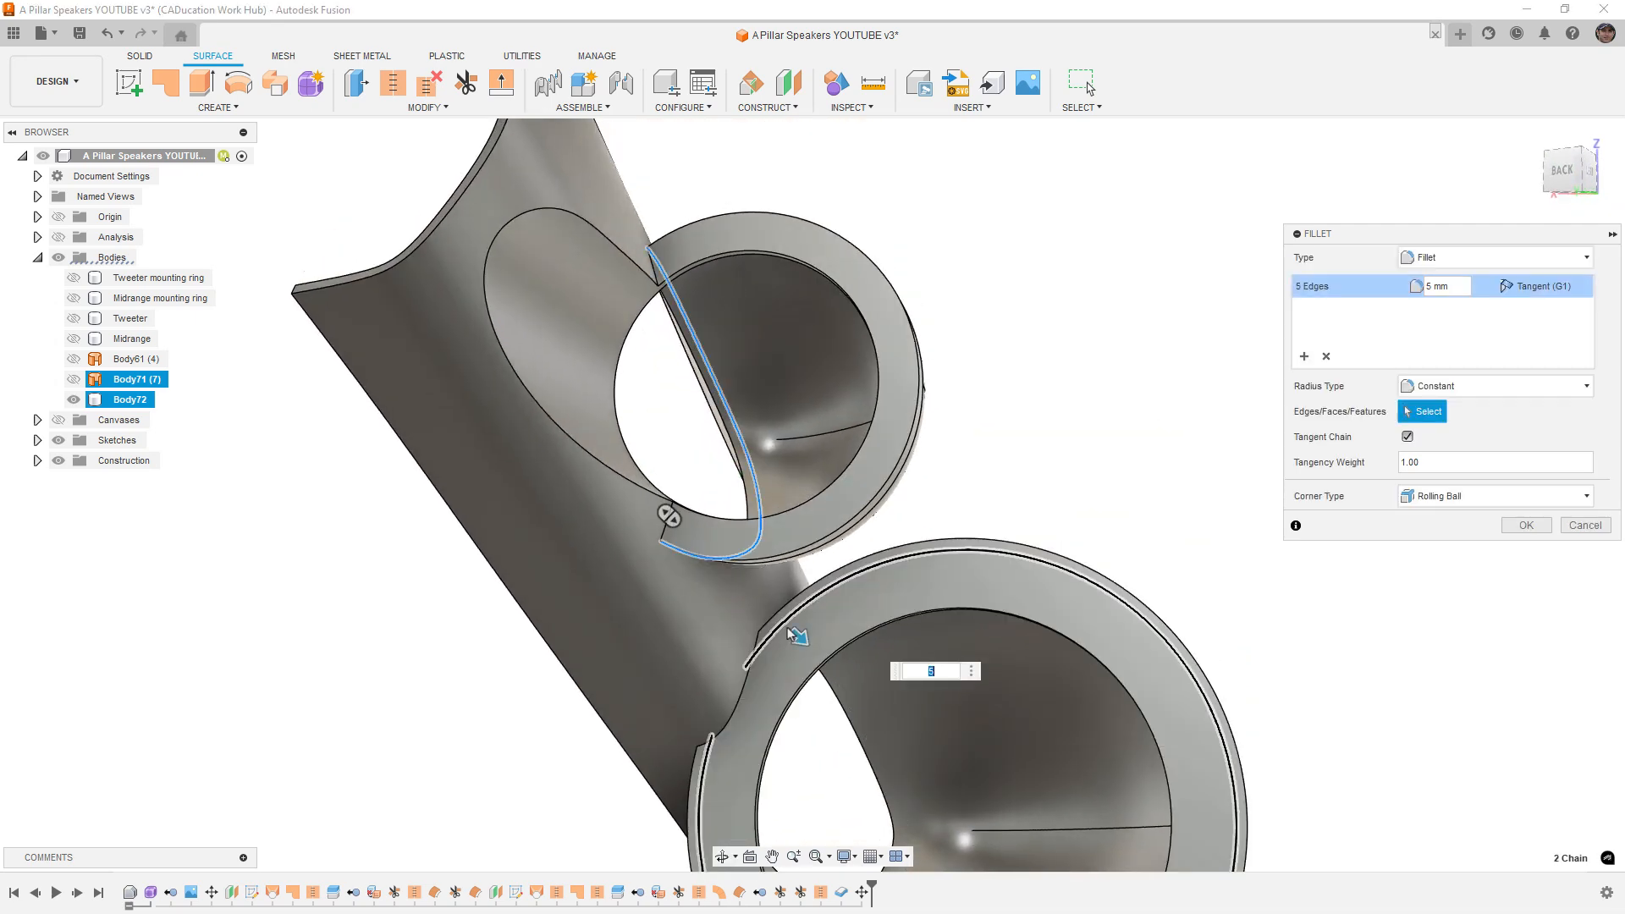
{"action": "left_click", "coordinate": [792, 630]}
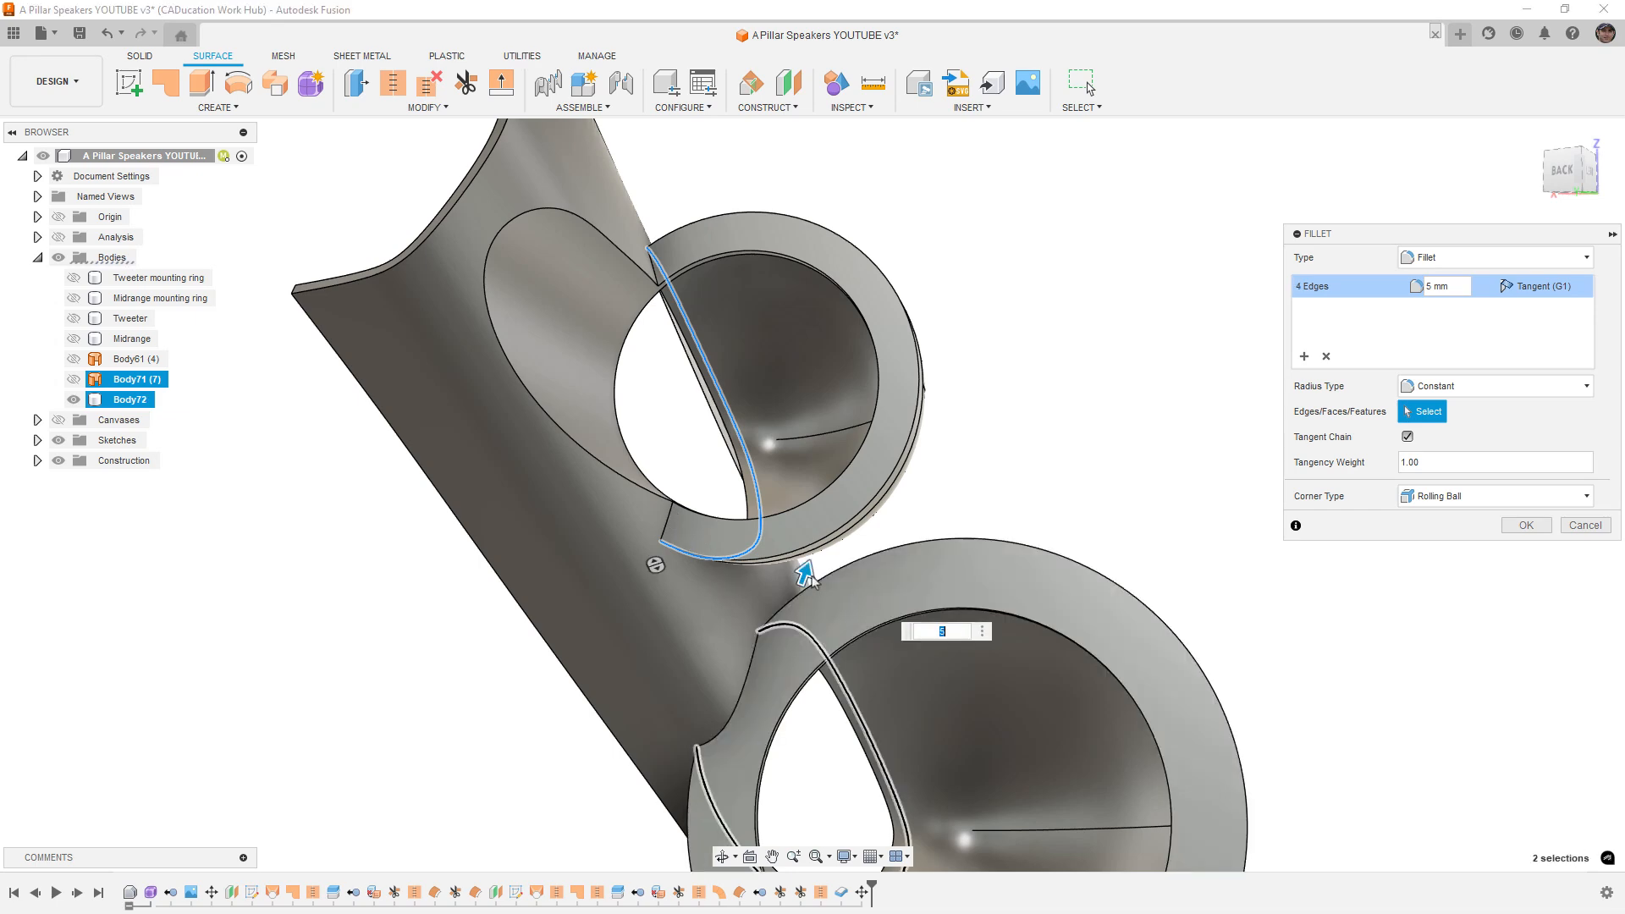
{"action": "middle_click_drag", "start_coordinate": [817, 558], "coordinate": [759, 541], "text": "shift"}
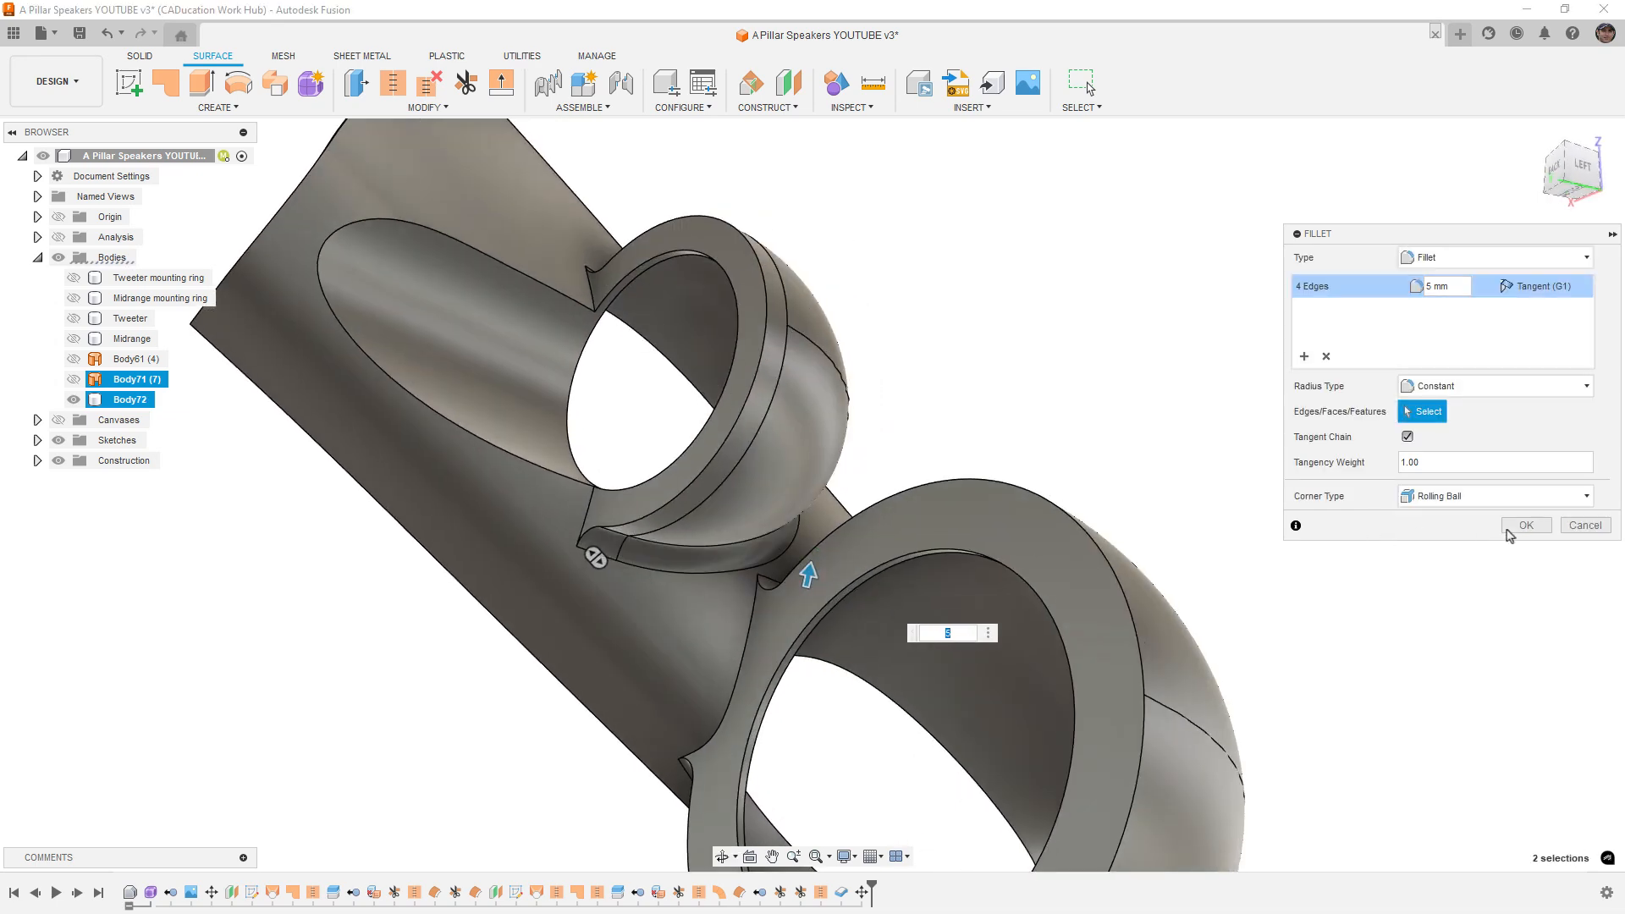
{"action": "left_click", "coordinate": [1507, 521]}
Step: Fillet the inner edges where the tweeter and midrange pods meet the pillar with a 7 mm radius
{"action": "scroll", "coordinate": [828, 435], "scroll_direction": "down", "scroll_amount": 3}
{"action": "key", "text": "f"}
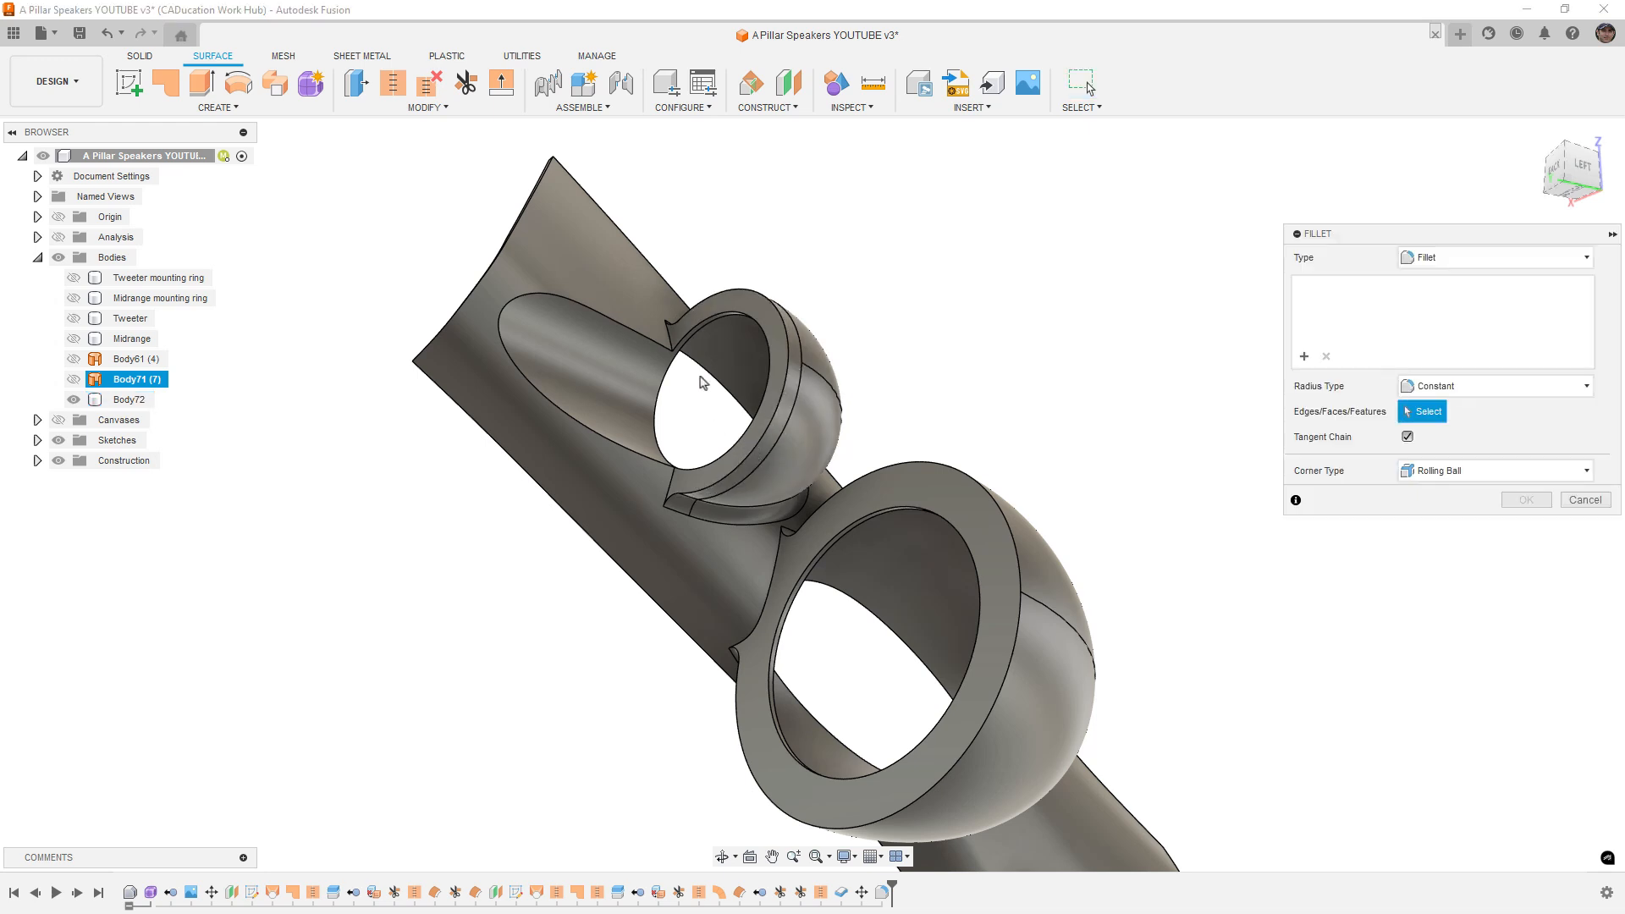
{"action": "left_click", "coordinate": [702, 375]}
{"action": "left_click", "coordinate": [868, 620]}
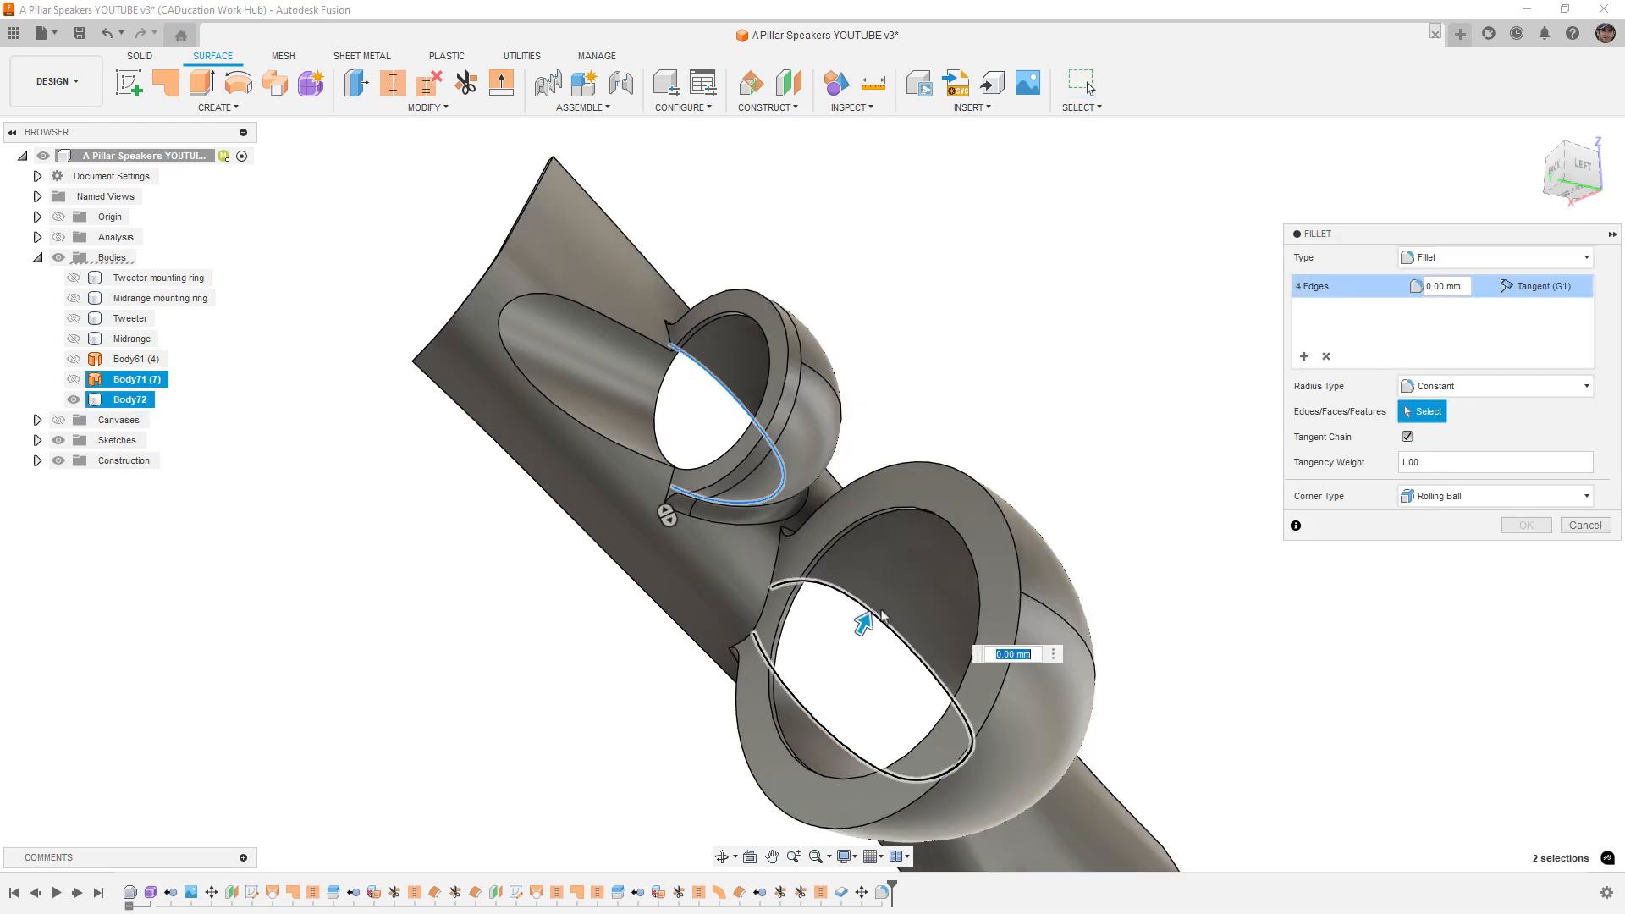
{"action": "type", "text": "7"}
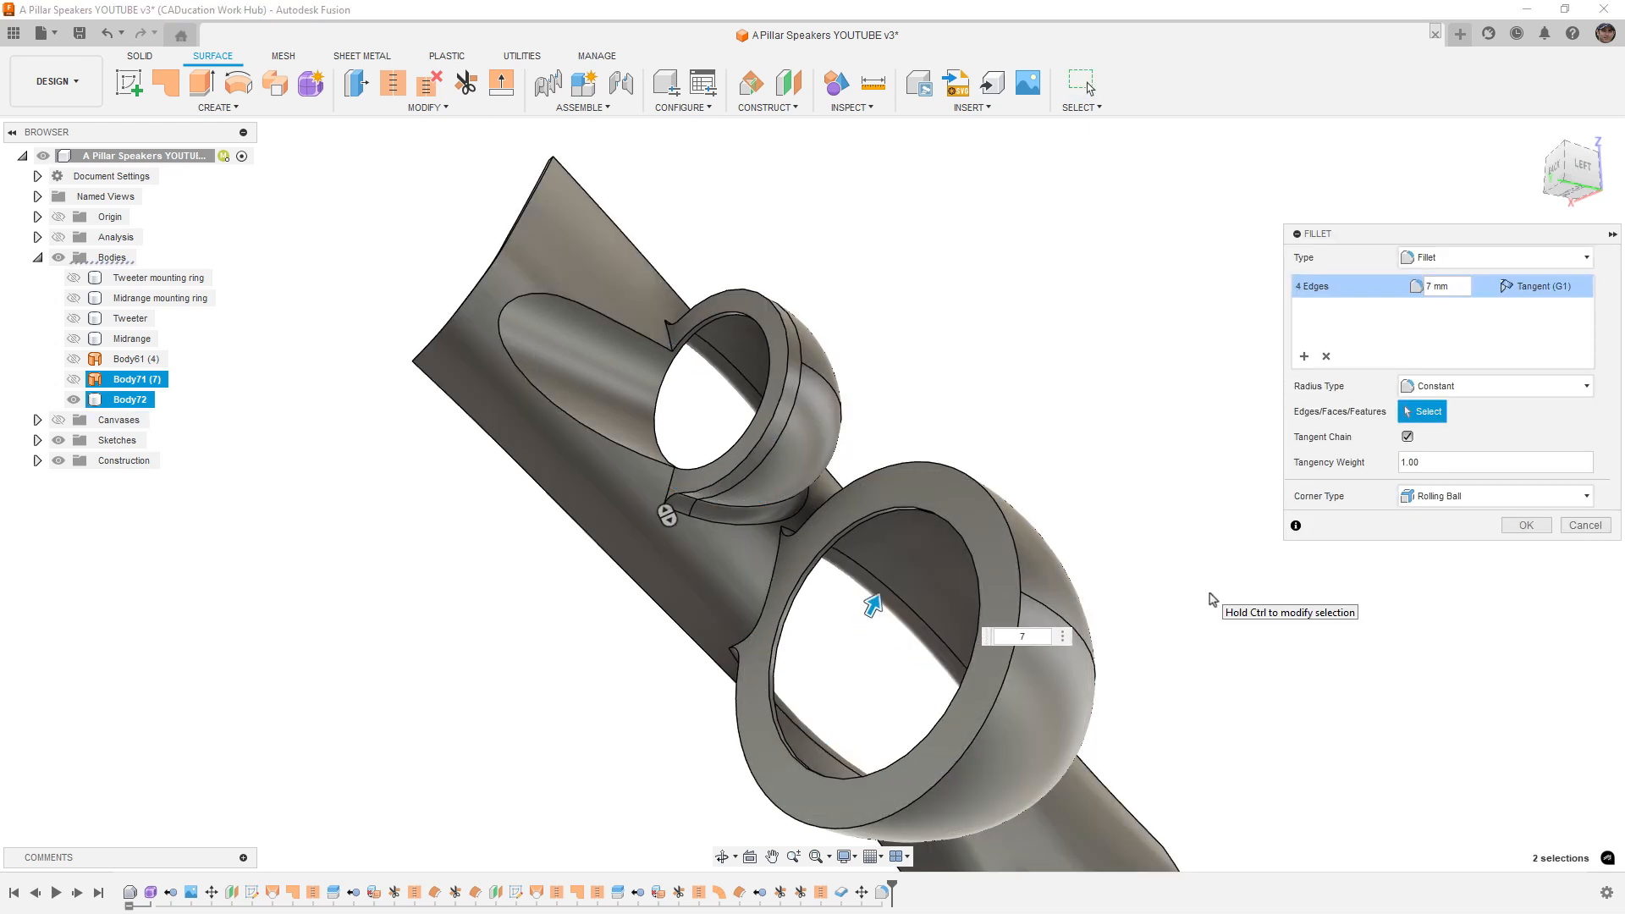
{"action": "left_click", "coordinate": [1510, 528]}
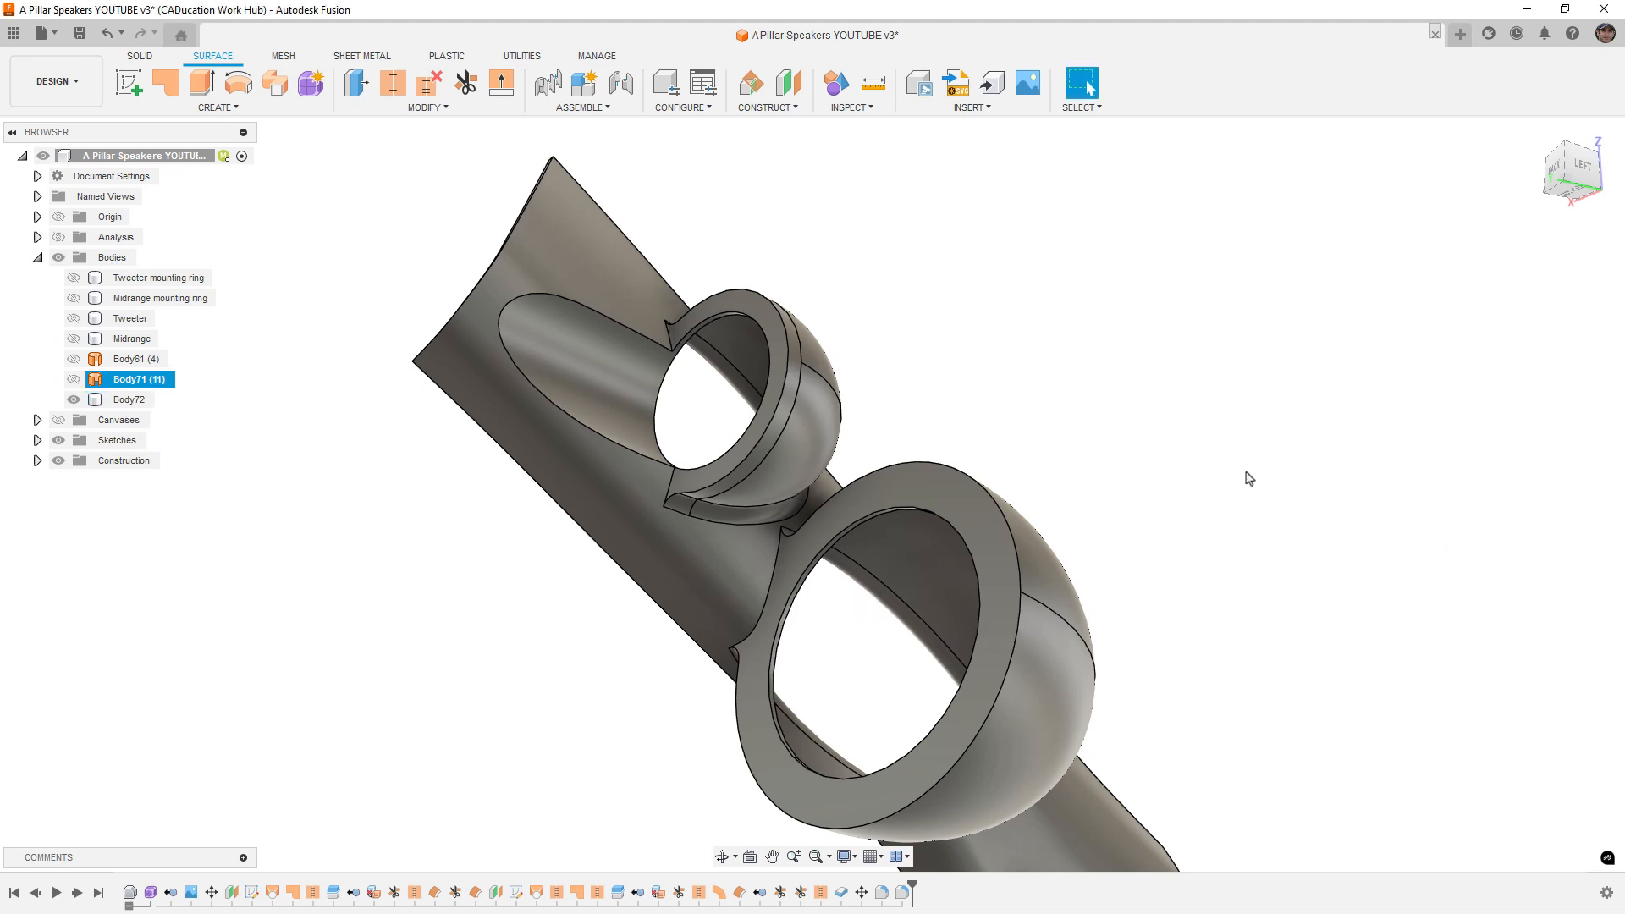
Step: Start a fillet on the two short corner edges beside the tweeter pod's face and the edge where the midrange pod's face meets the pillar
{"action": "mouse_move", "coordinate": [1181, 465]}
{"action": "middle_mouse_down", "text": "shift"}
{"action": "mouse_move", "coordinate": [1167, 453]}
{"action": "mouse_move", "coordinate": [1071, 488]}
{"action": "mouse_move", "coordinate": [1053, 533]}
{"action": "mouse_move", "coordinate": [1168, 512]}
{"action": "mouse_move", "coordinate": [1148, 489]}
{"action": "mouse_move", "coordinate": [1180, 489]}
{"action": "middle_mouse_up", "text": "shift"}
{"action": "scroll", "coordinate": [772, 586], "scroll_direction": "up", "scroll_amount": 4}
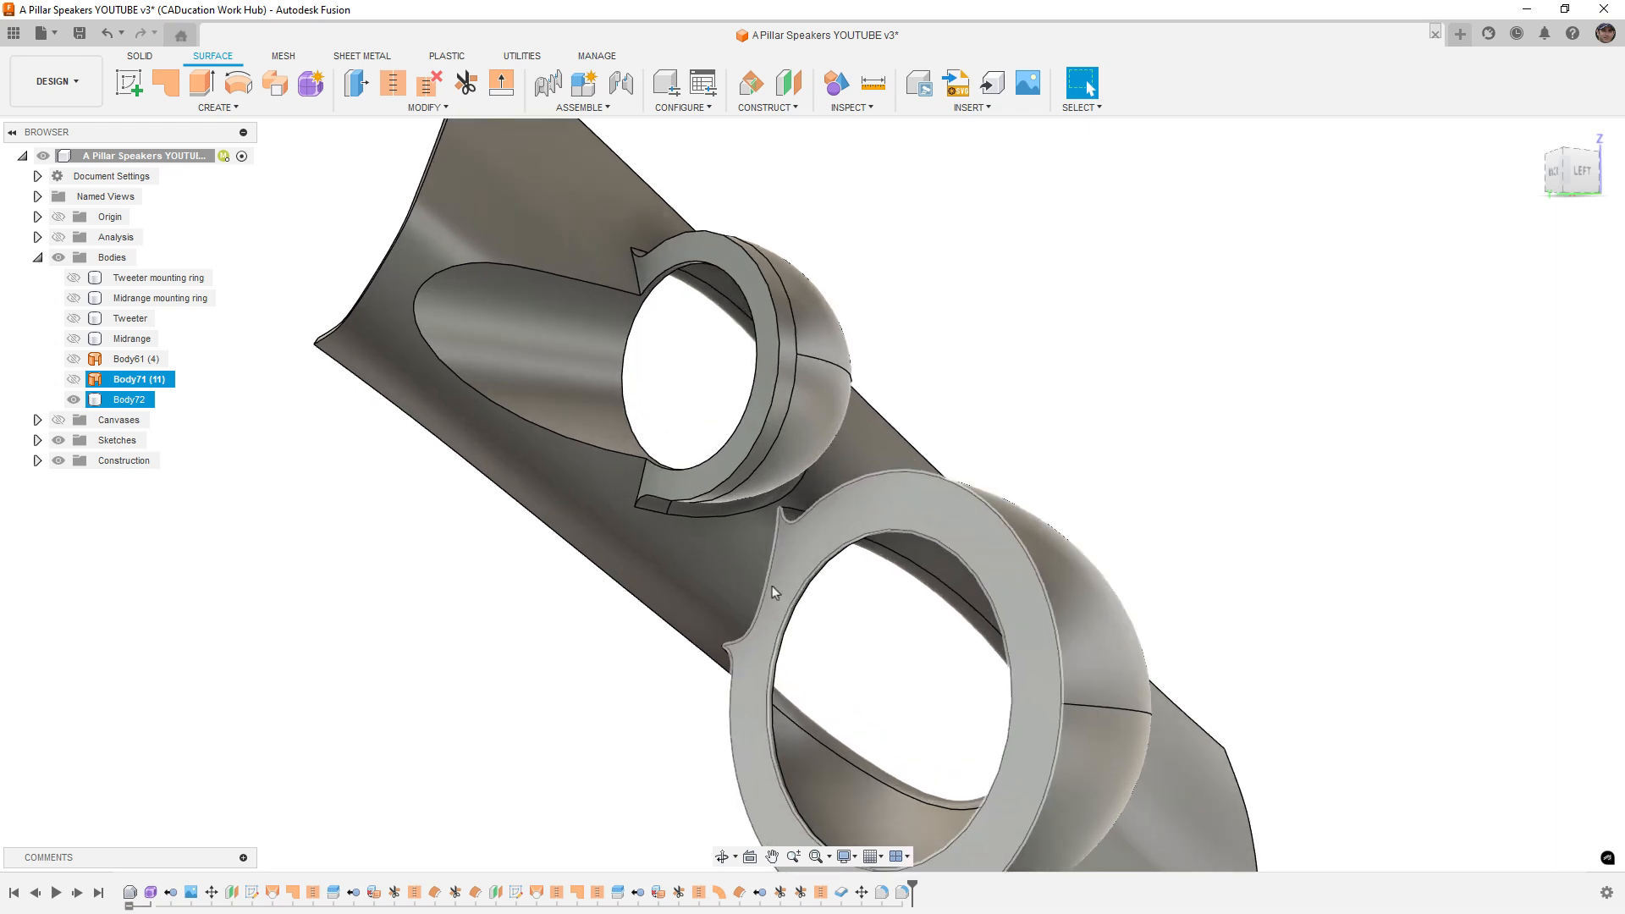
{"action": "key", "text": "f"}
{"action": "left_click", "coordinate": [632, 470]}
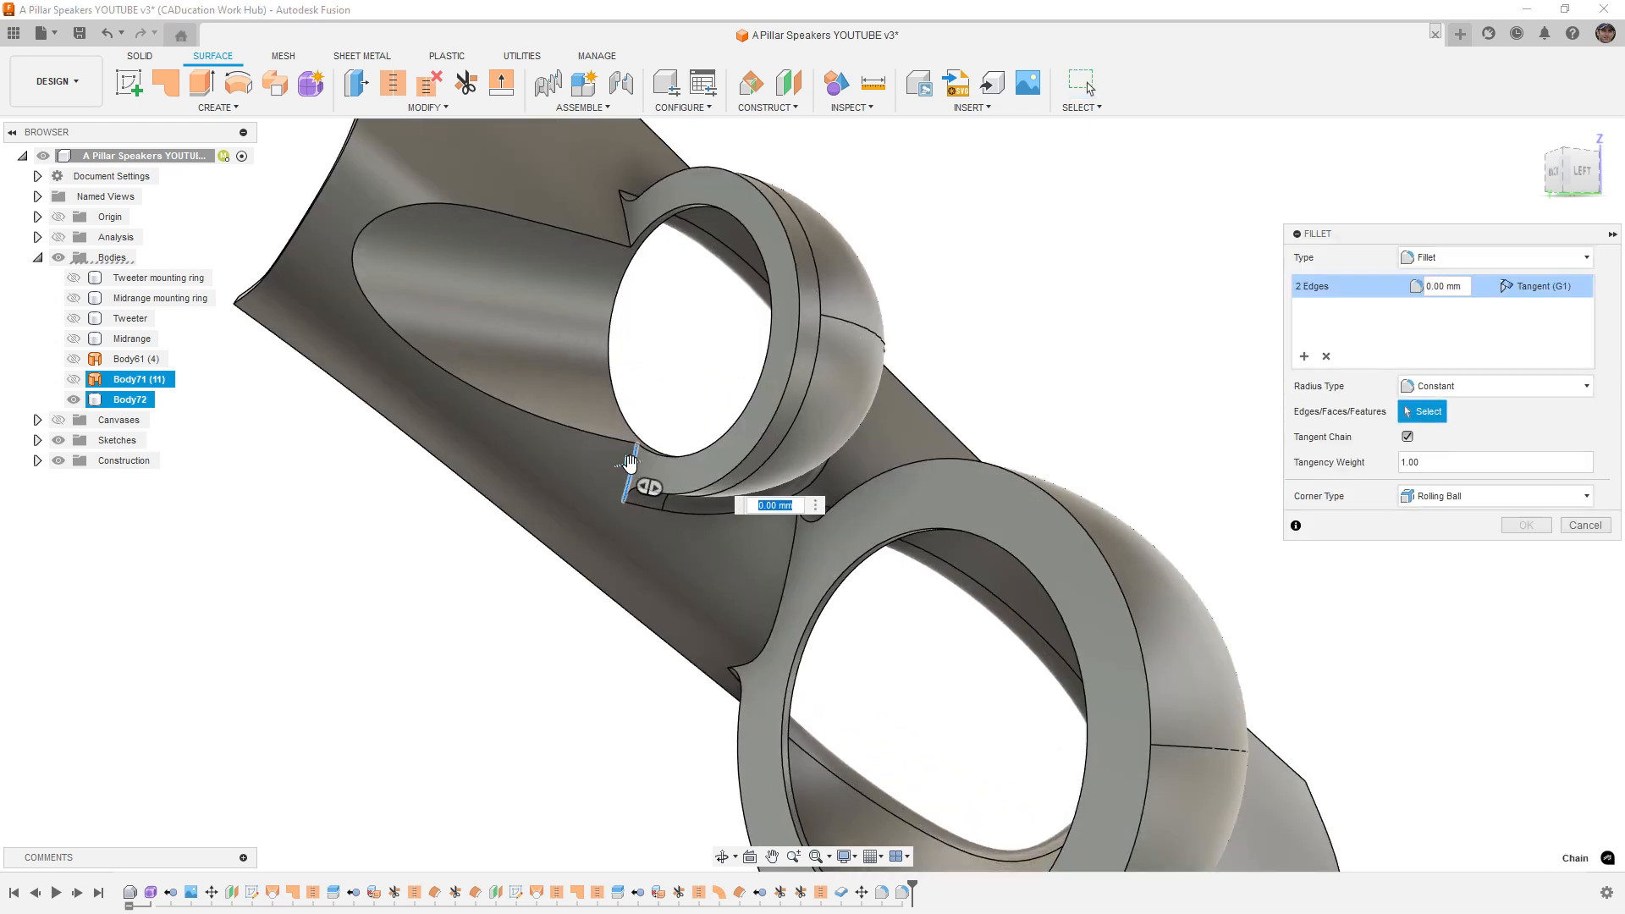
{"action": "left_click", "coordinate": [625, 224]}
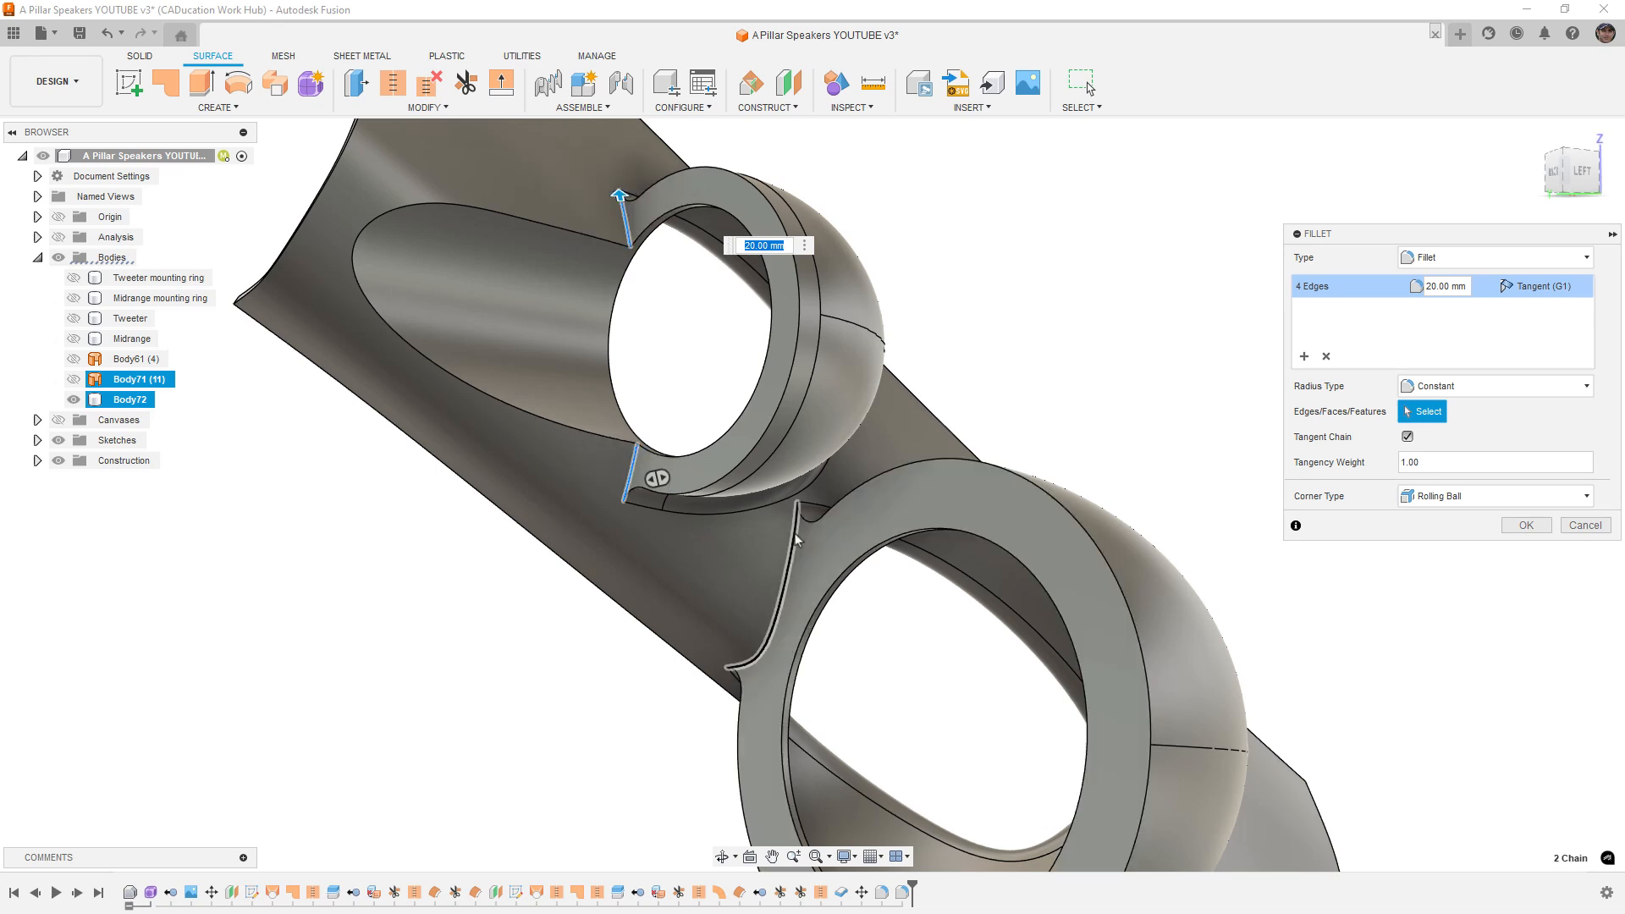
{"action": "left_click", "coordinate": [794, 567]}
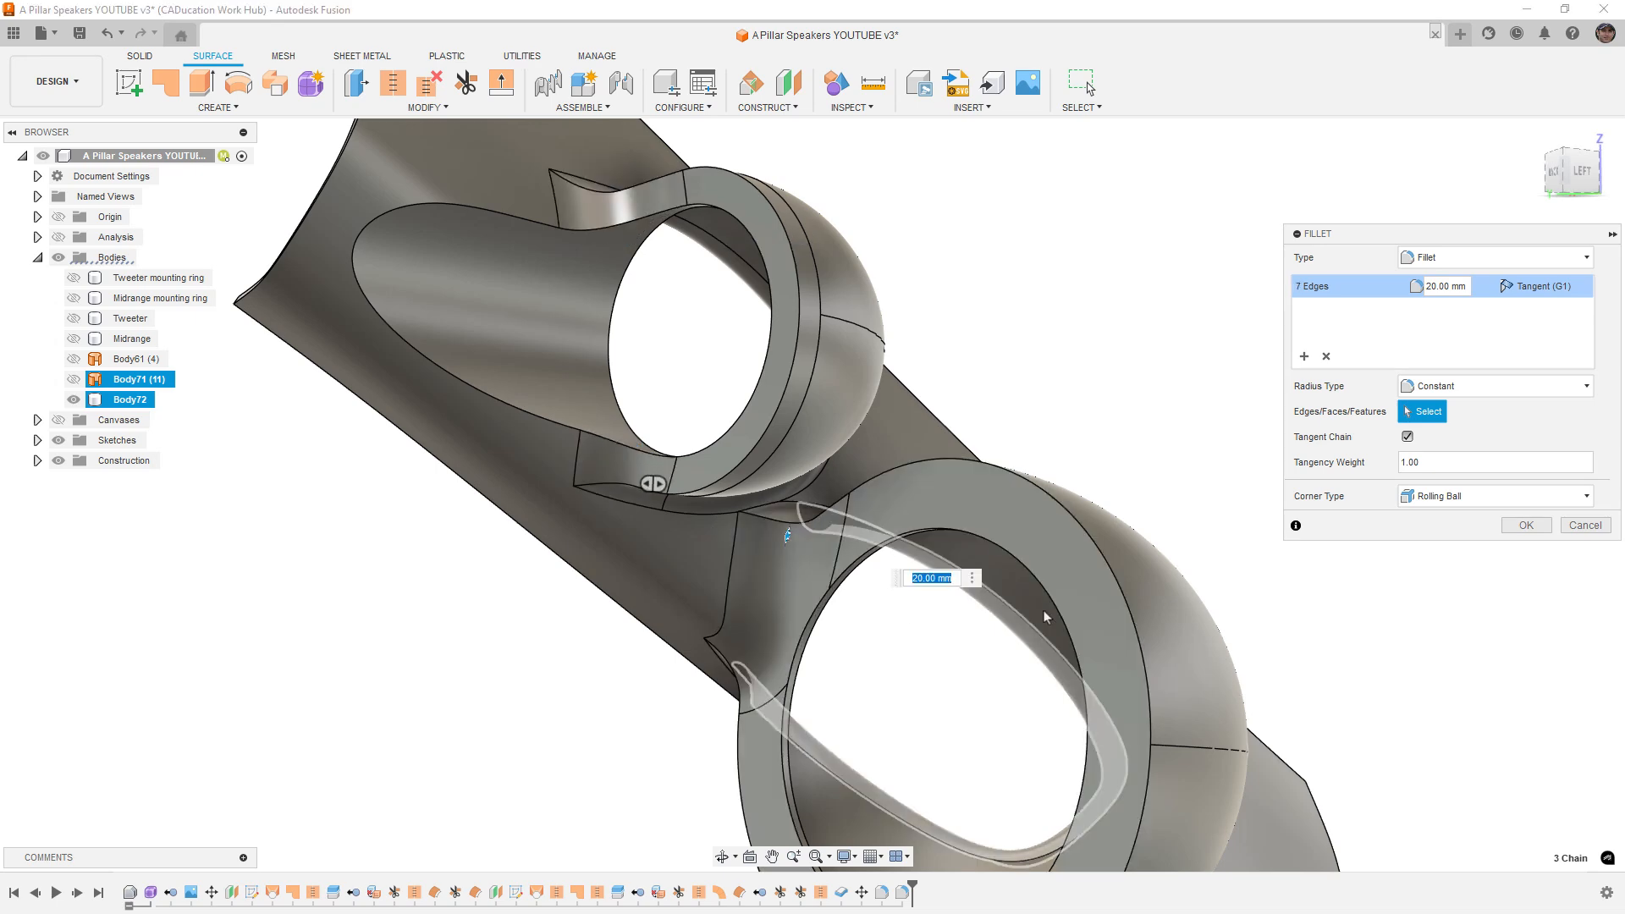
Step: Try a 10 mm radius on the corner edges beside the pod faces, then set it to 5 mm and finish the fillet
{"action": "middle_click_drag", "start_coordinate": [902, 657], "coordinate": [806, 592], "text": "shift"}
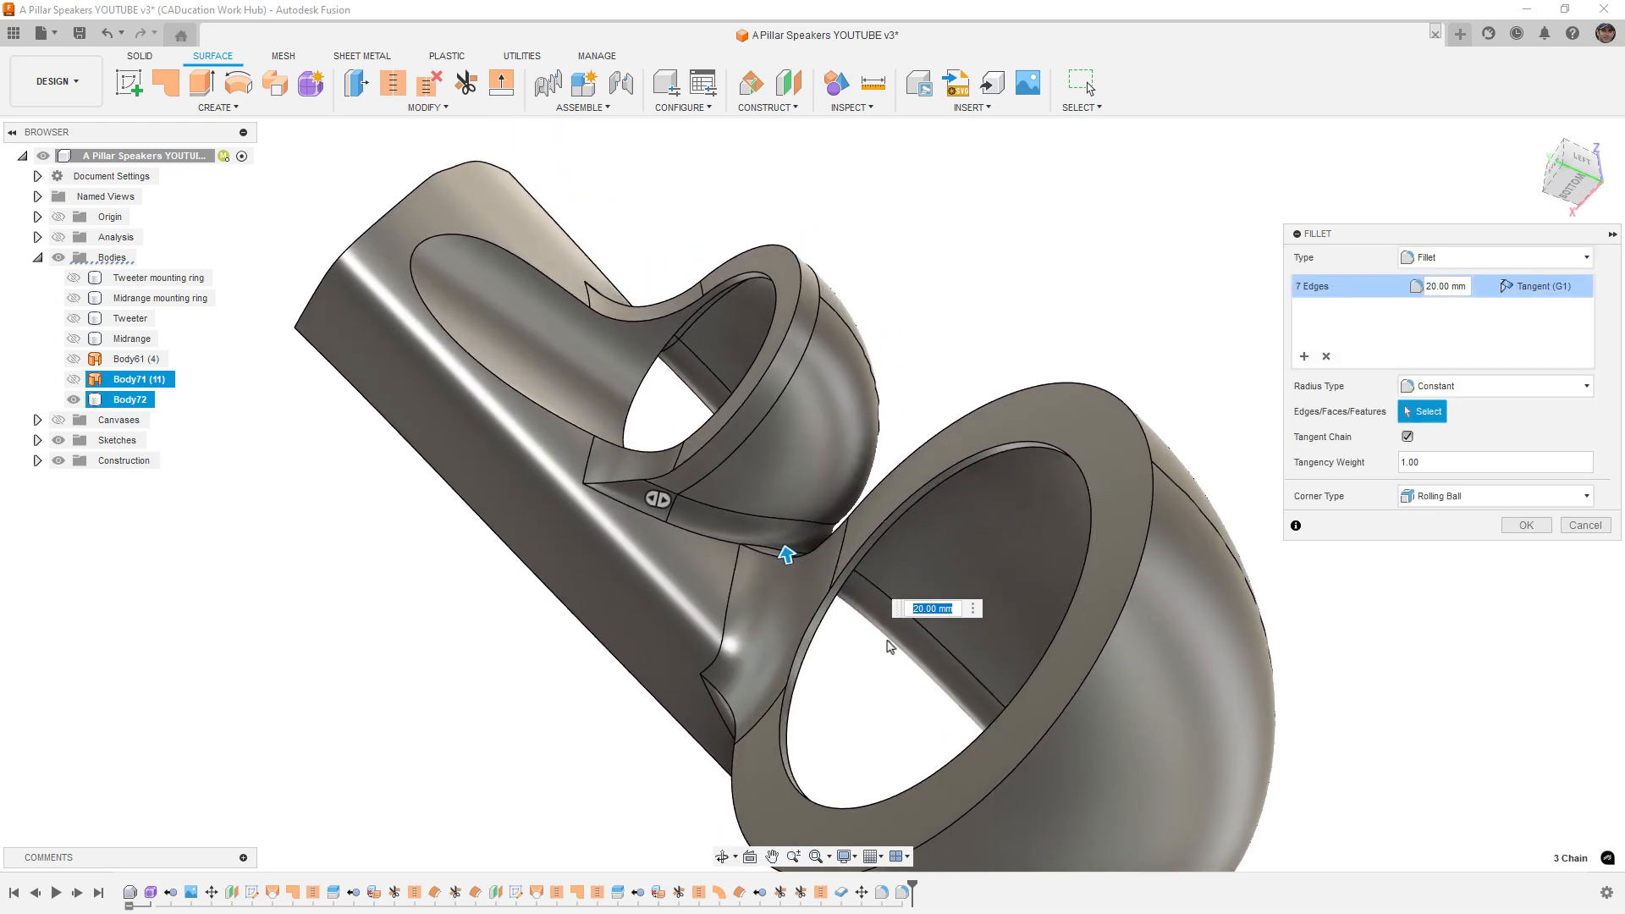
{"action": "type", "text": "10"}
{"action": "key", "text": "Return"}
{"action": "scroll", "coordinate": [770, 559], "scroll_direction": "up", "scroll_amount": 5}
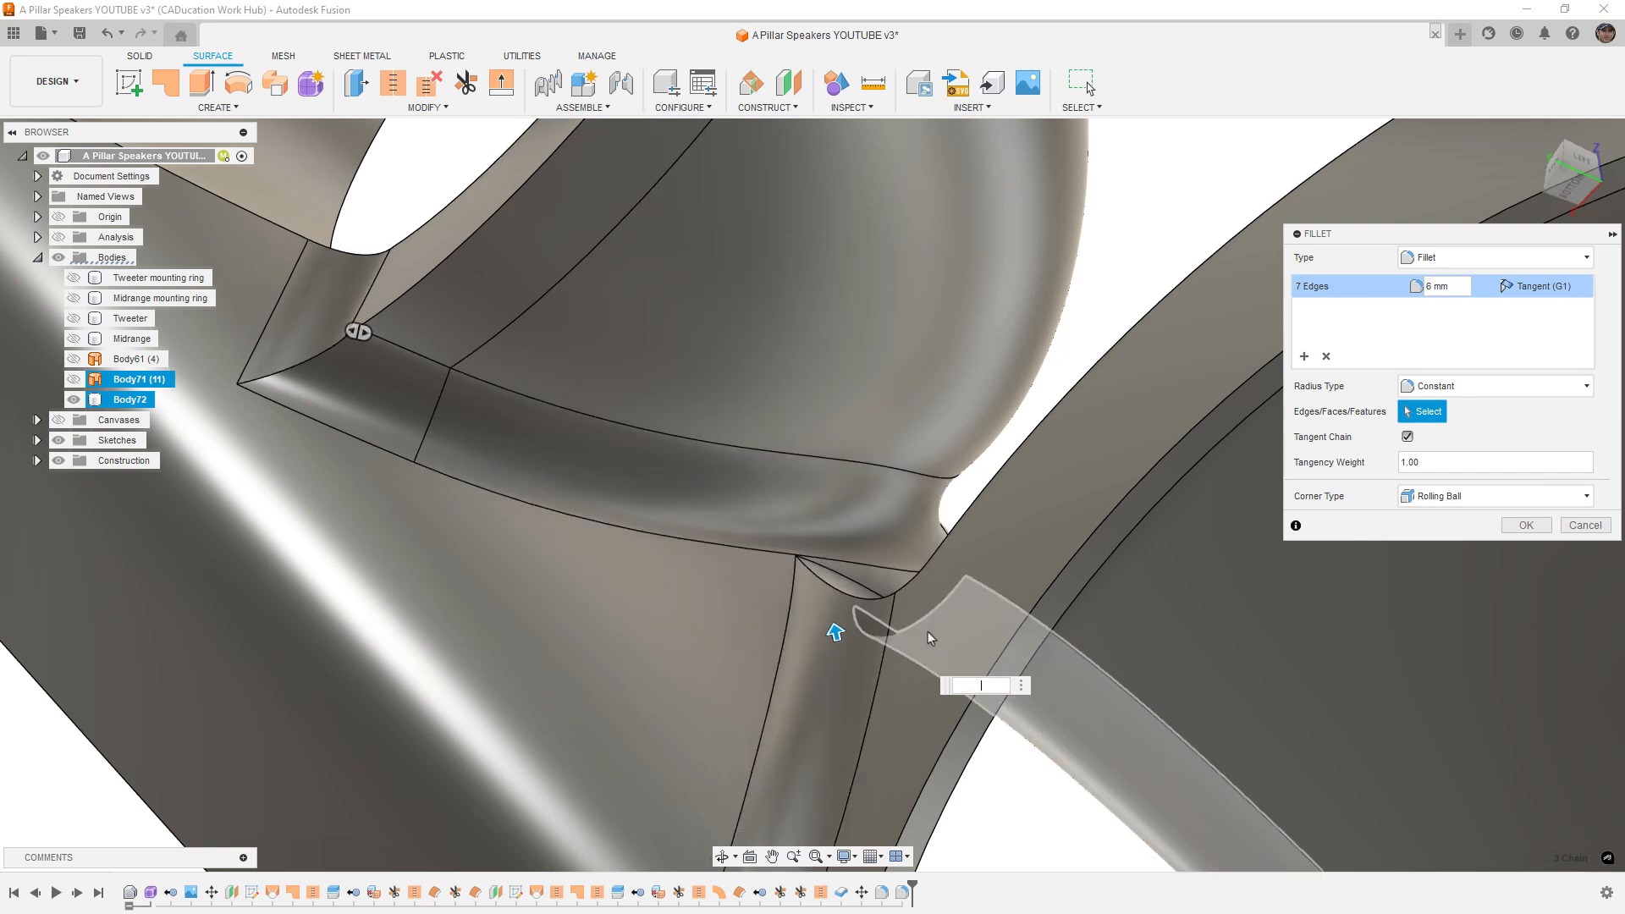
{"action": "key", "text": "BackSpace"}
{"action": "type", "text": "5"}
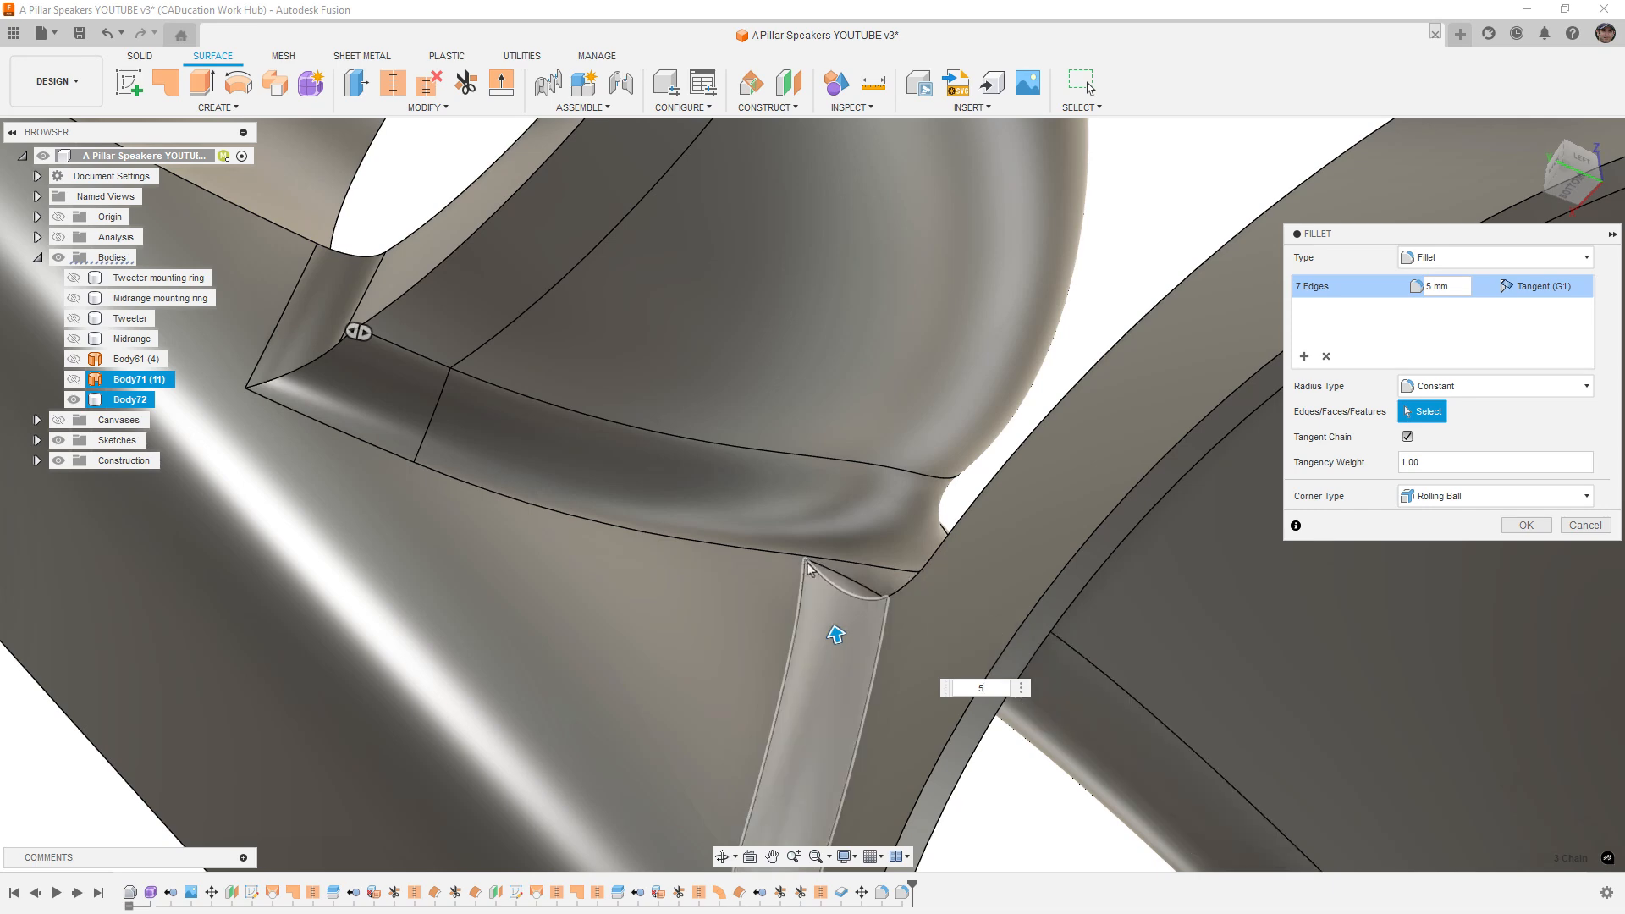
{"action": "left_click", "coordinate": [1525, 525]}
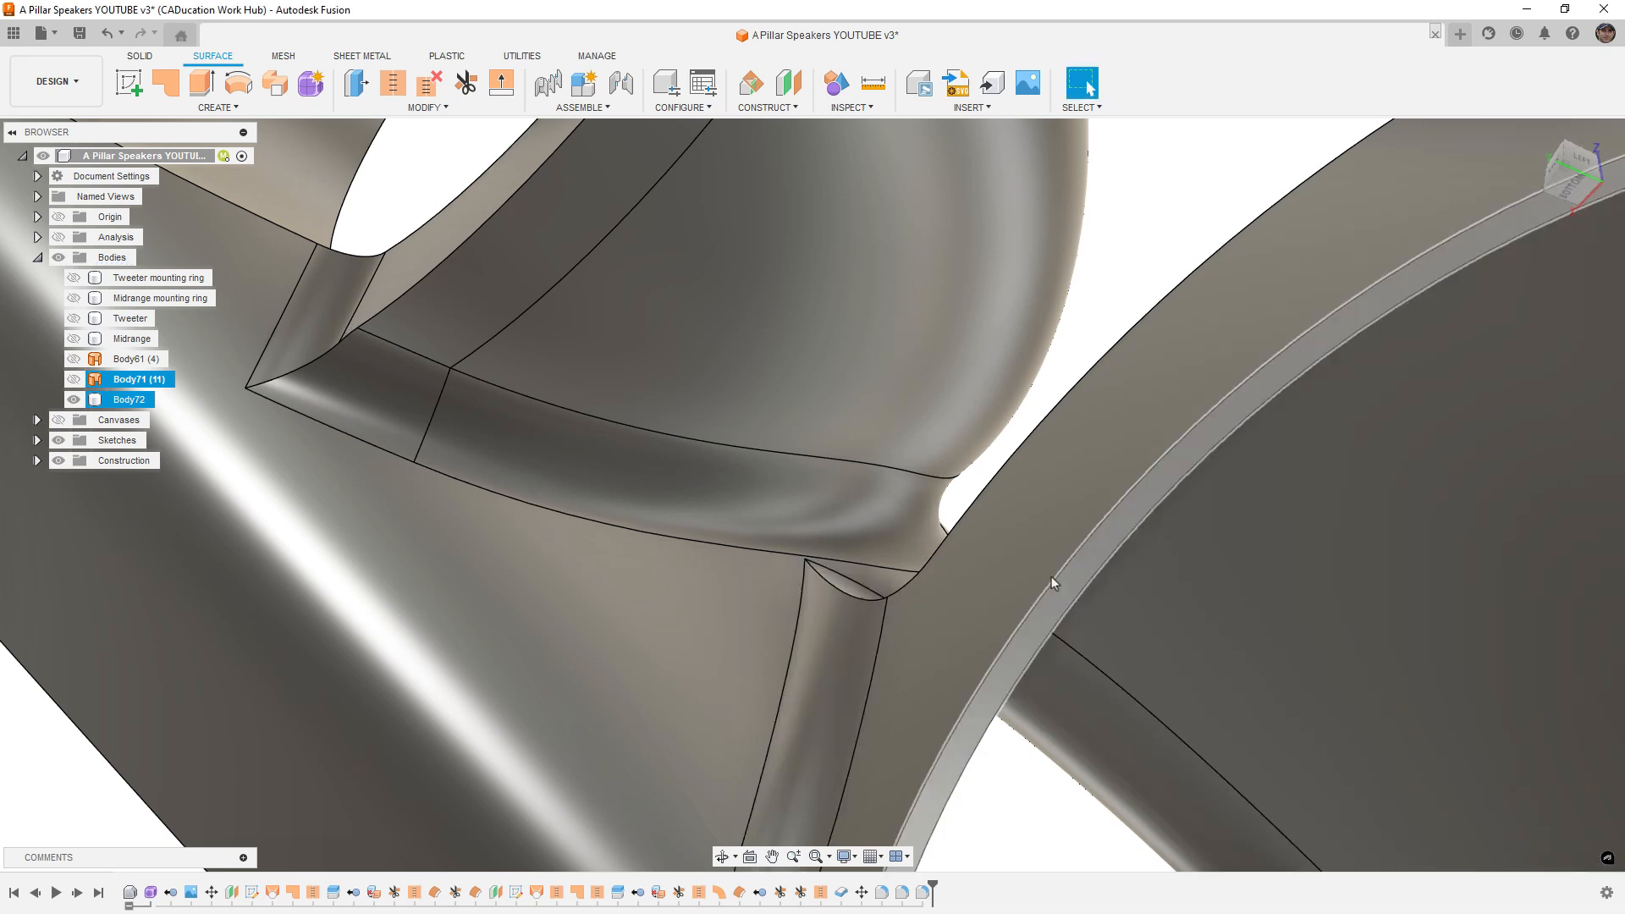
Step: Round the outer rims of both pod faces and the edge around the tweeter opening and its pillar recess with a 1 mm fillet
{"action": "key", "text": "f"}
{"action": "left_click", "coordinate": [918, 579]}
{"action": "type", "text": "1"}
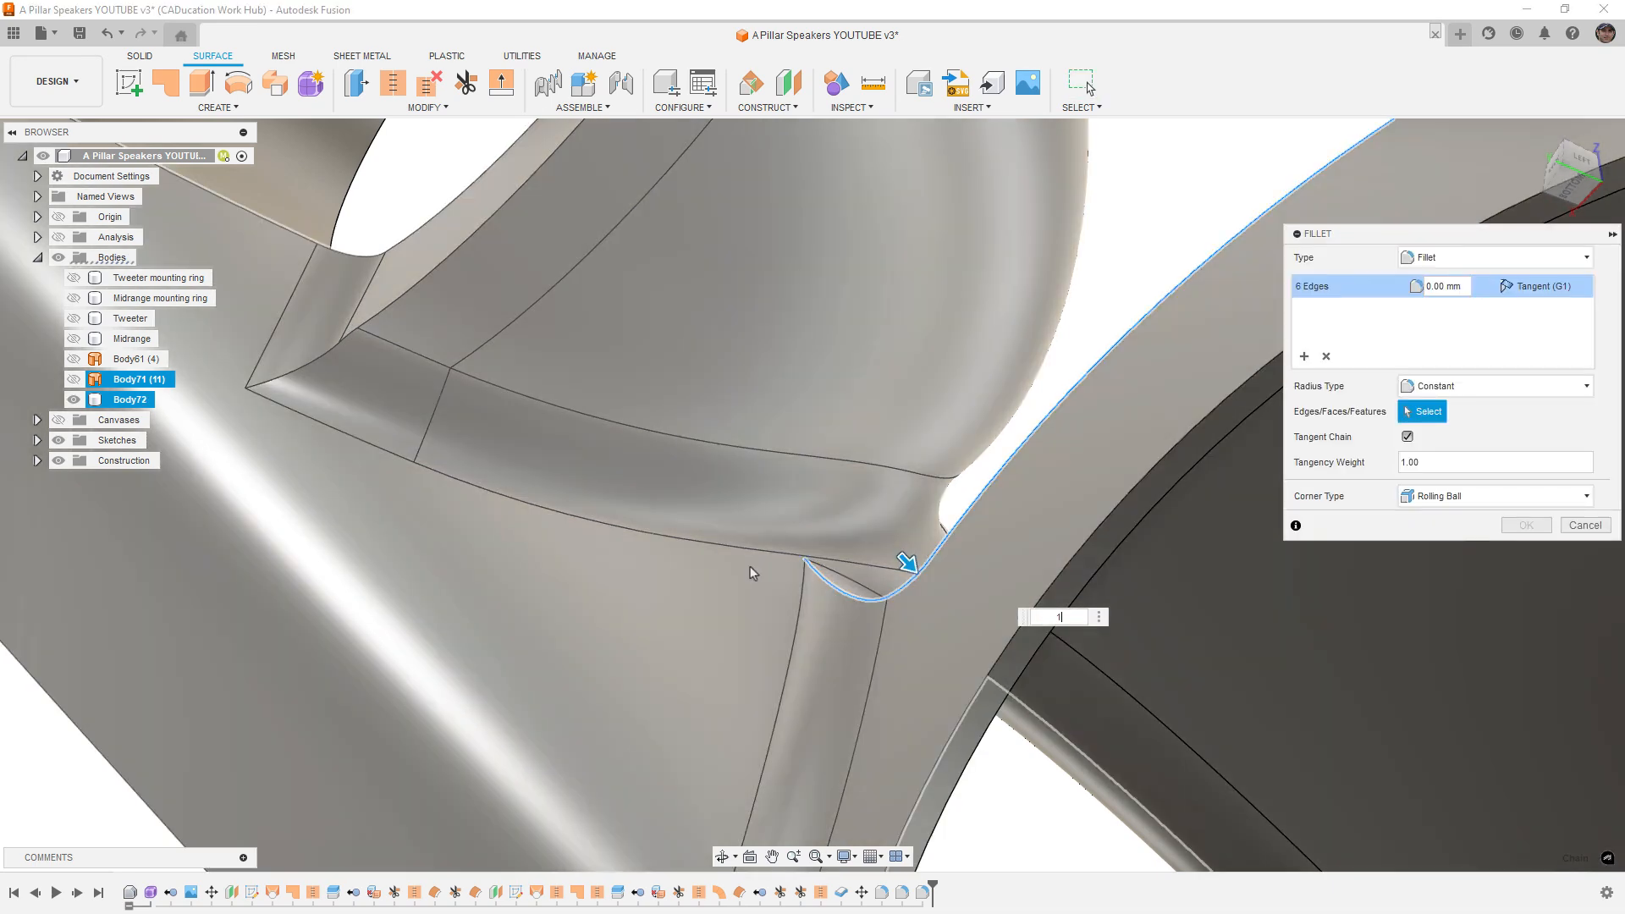
{"action": "left_click", "coordinate": [344, 347]}
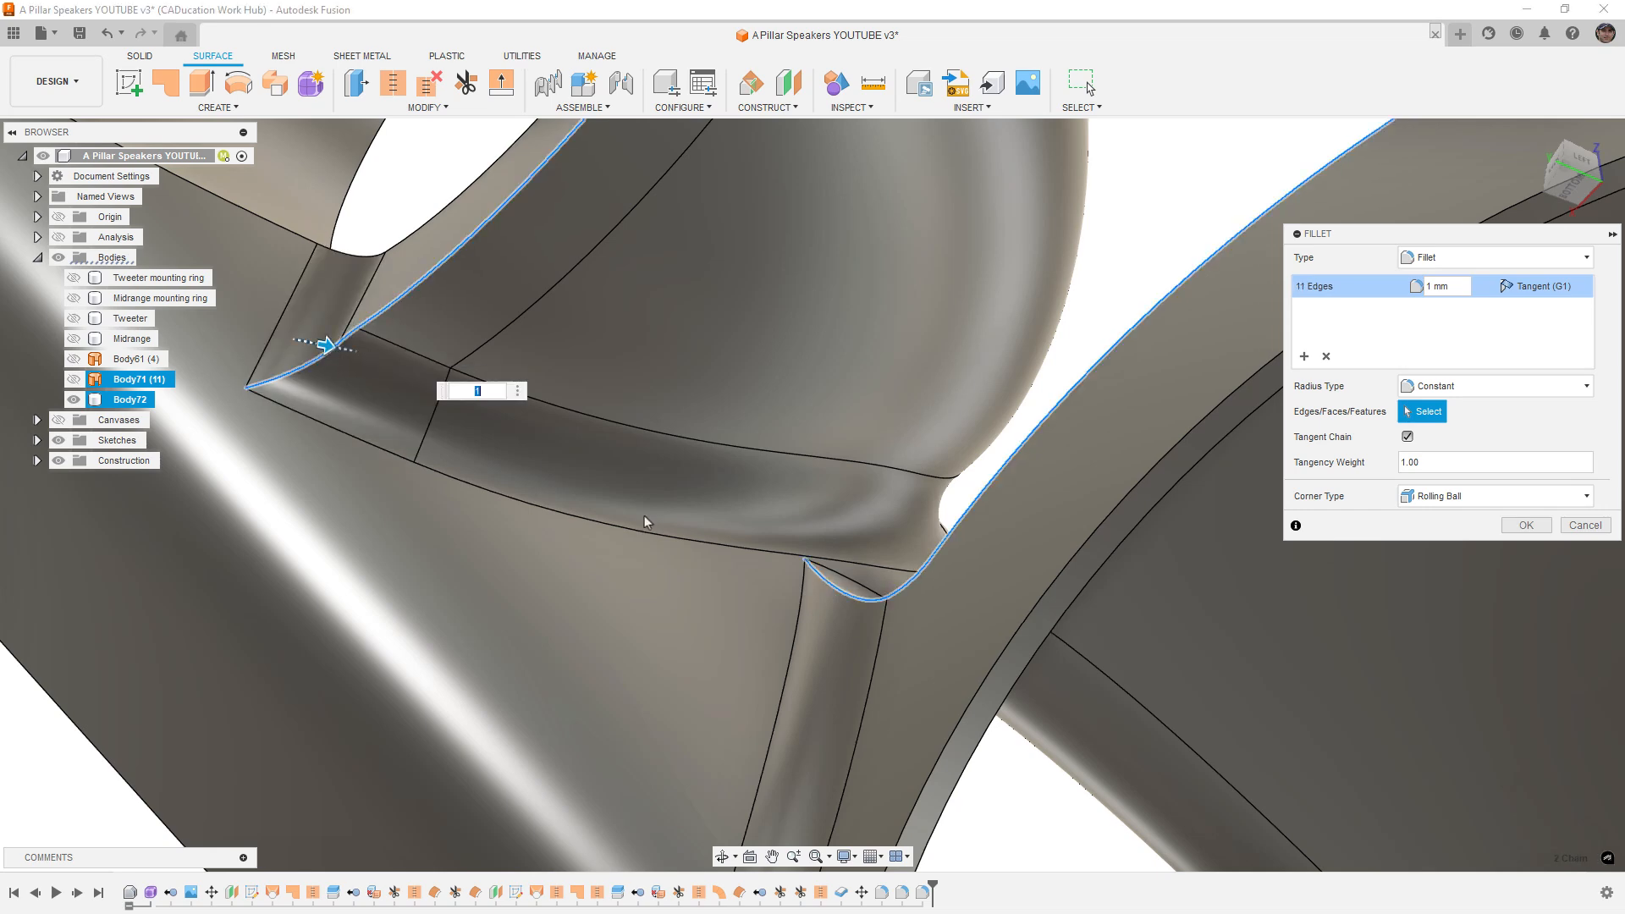
{"action": "scroll", "coordinate": [676, 613], "scroll_direction": "down", "scroll_amount": 5}
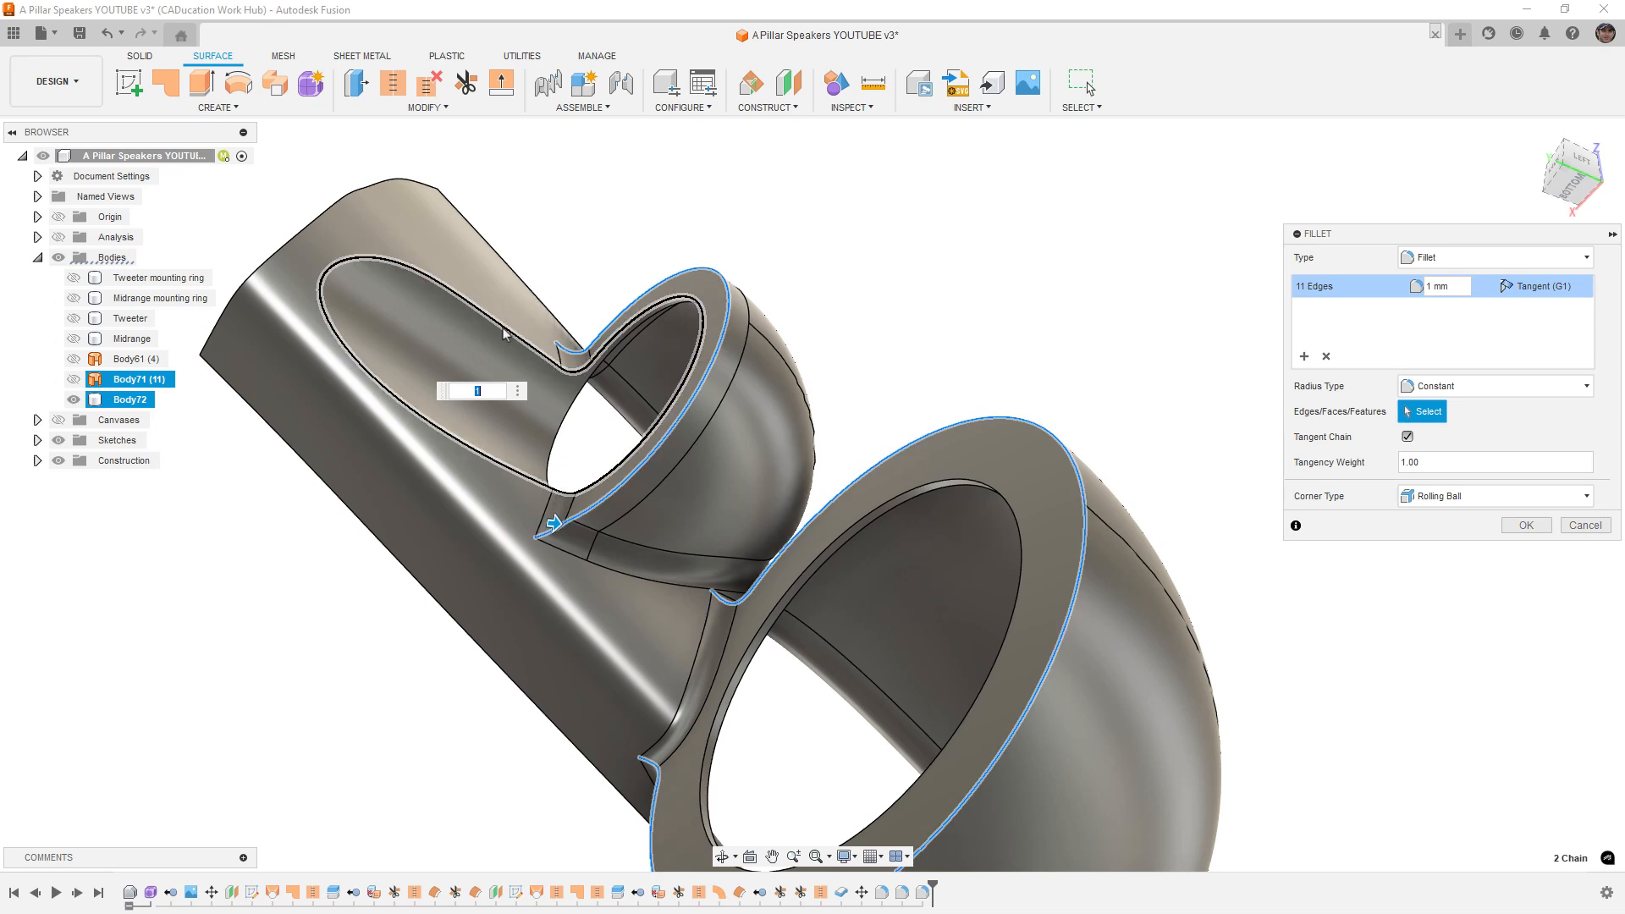
{"action": "left_click", "coordinate": [502, 342]}
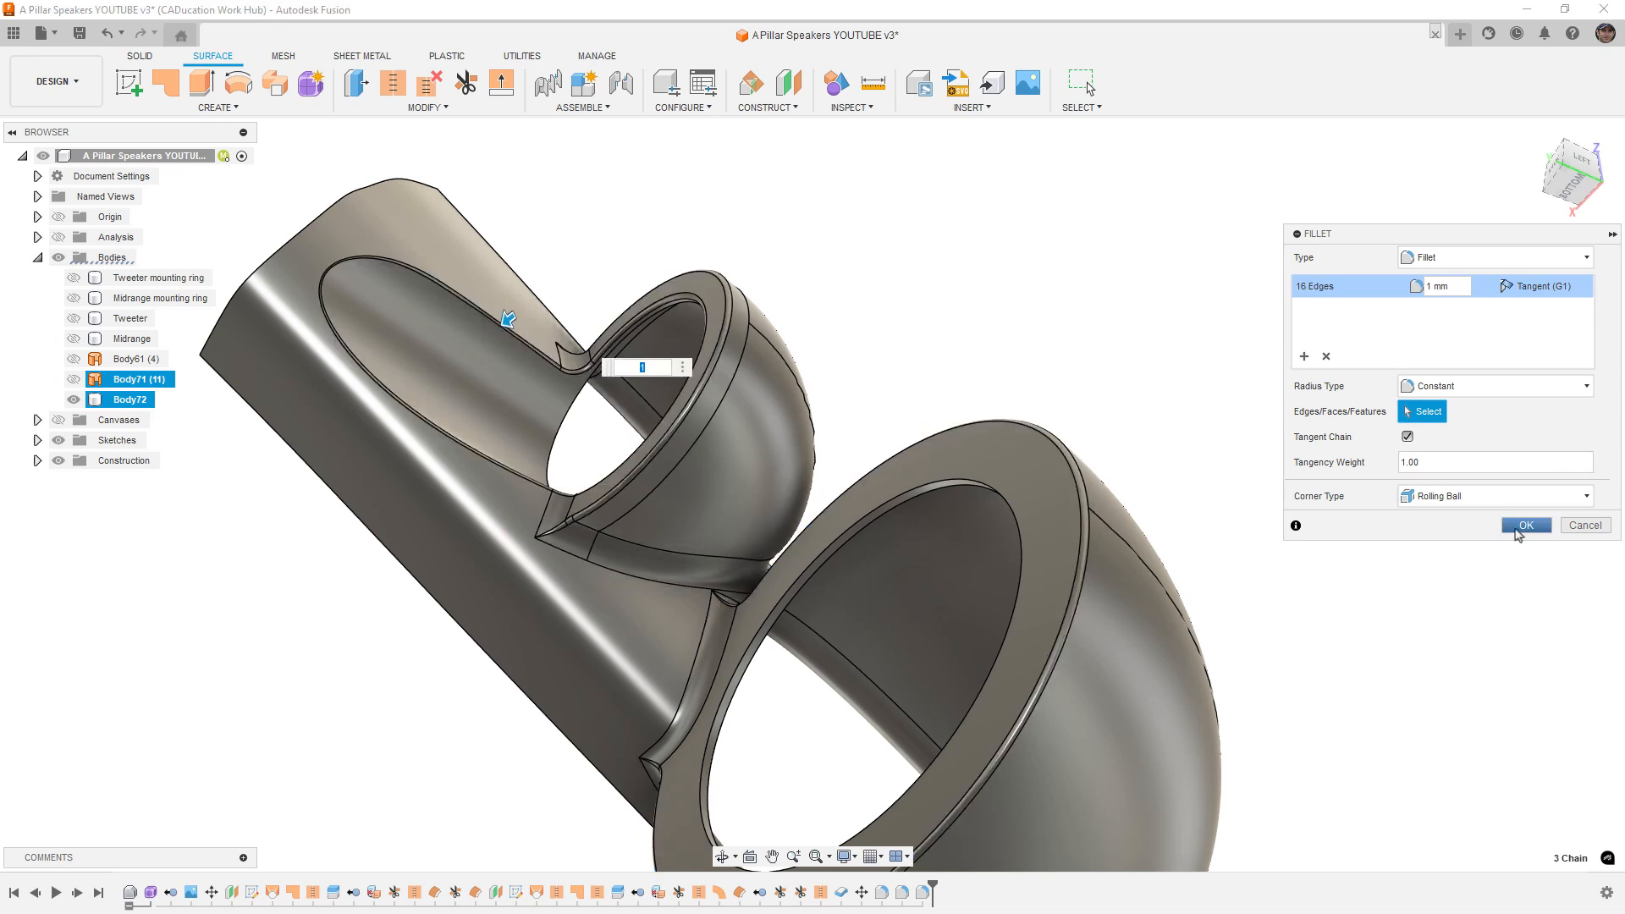
{"action": "left_click", "coordinate": [1526, 526]}
Step: Add a 4 mm fillet to the curved edge of the tweeter recess on the back side of the pillar
{"action": "middle_click_drag", "start_coordinate": [724, 468], "coordinate": [904, 546], "text": "shift"}
{"action": "key", "text": "f"}
{"action": "left_click", "coordinate": [853, 508]}
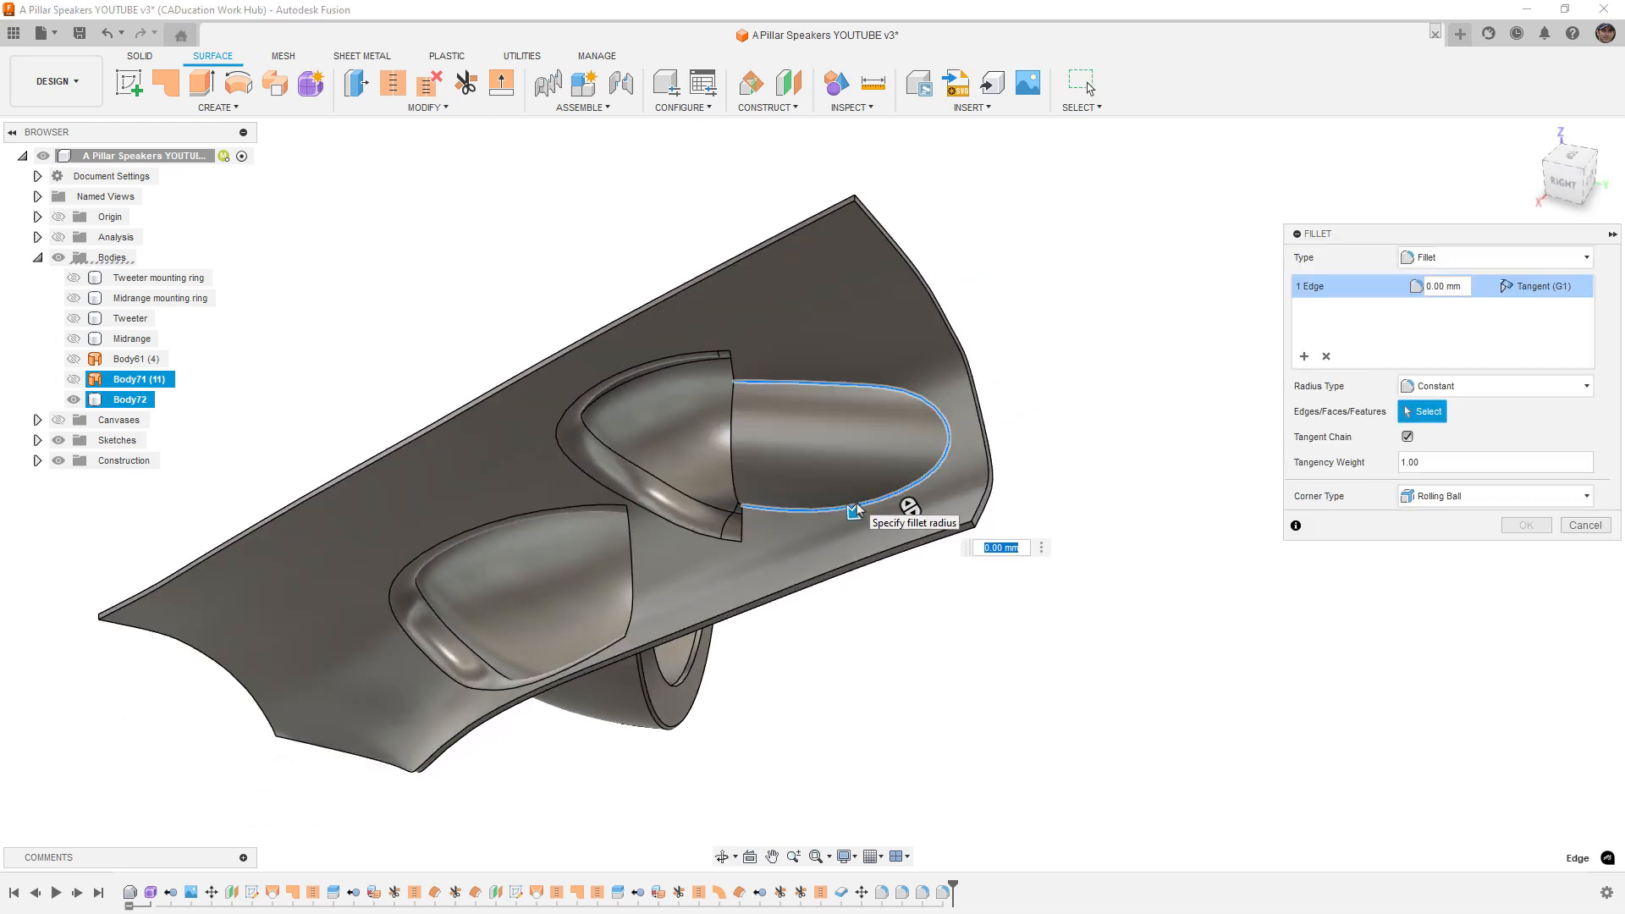
{"action": "type", "text": "4"}
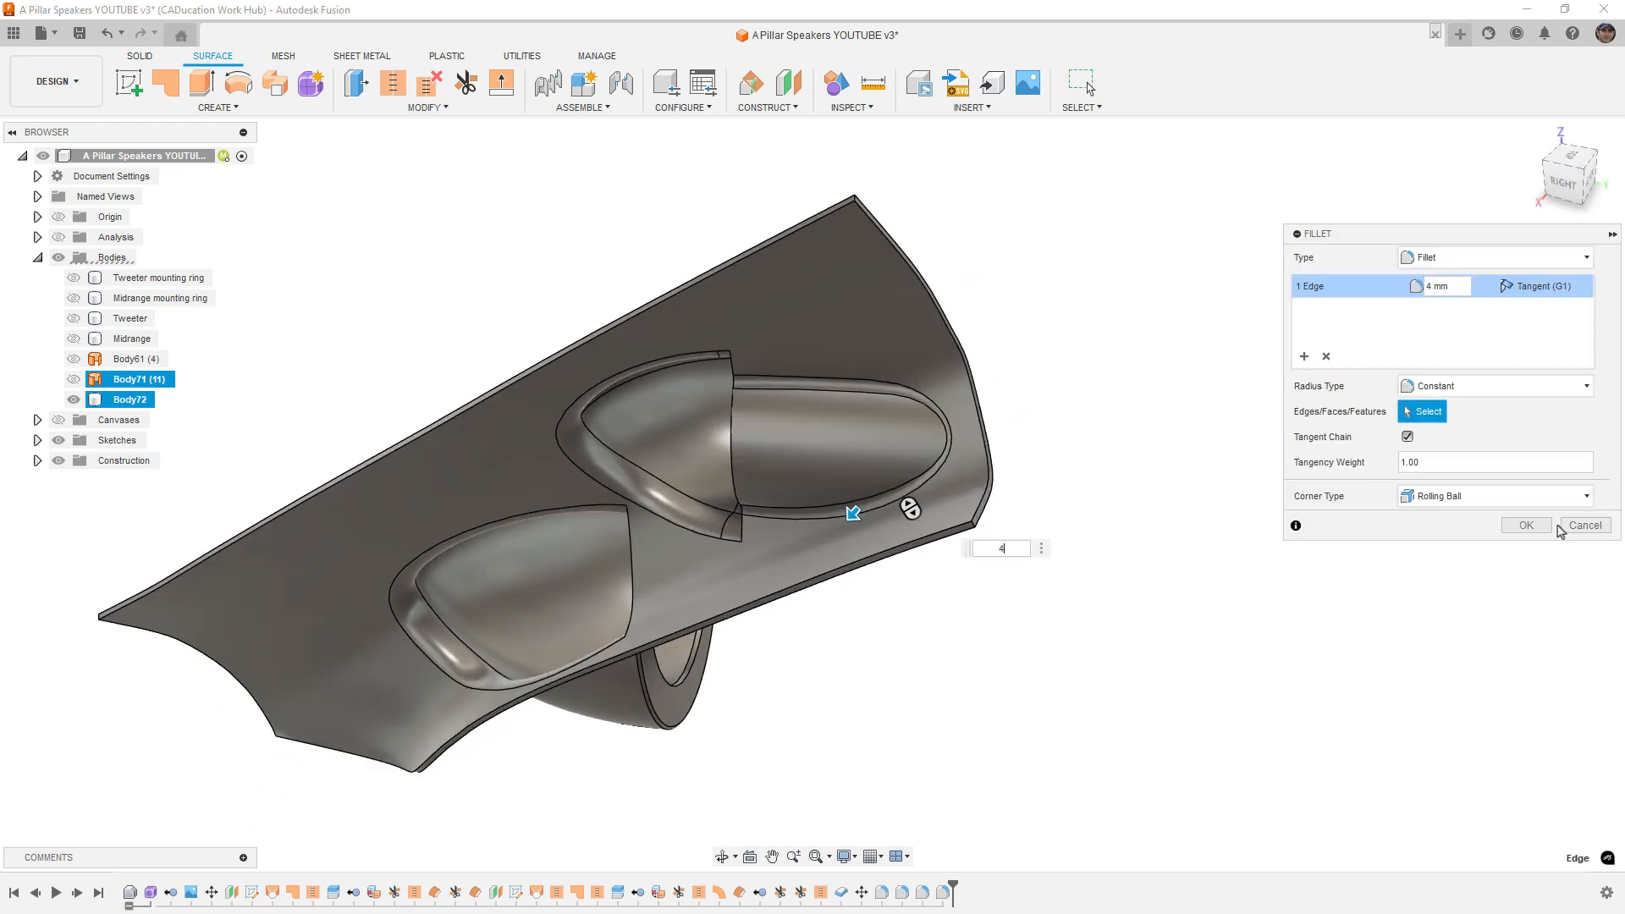
{"action": "left_click", "coordinate": [1533, 525]}
Step: Show the midrange mounting ring, examine how it sits on the pod's face up close, and hide it again
{"action": "middle_click_drag", "start_coordinate": [1145, 468], "coordinate": [572, 348], "text": "shift"}
{"action": "left_click", "coordinate": [74, 298]}
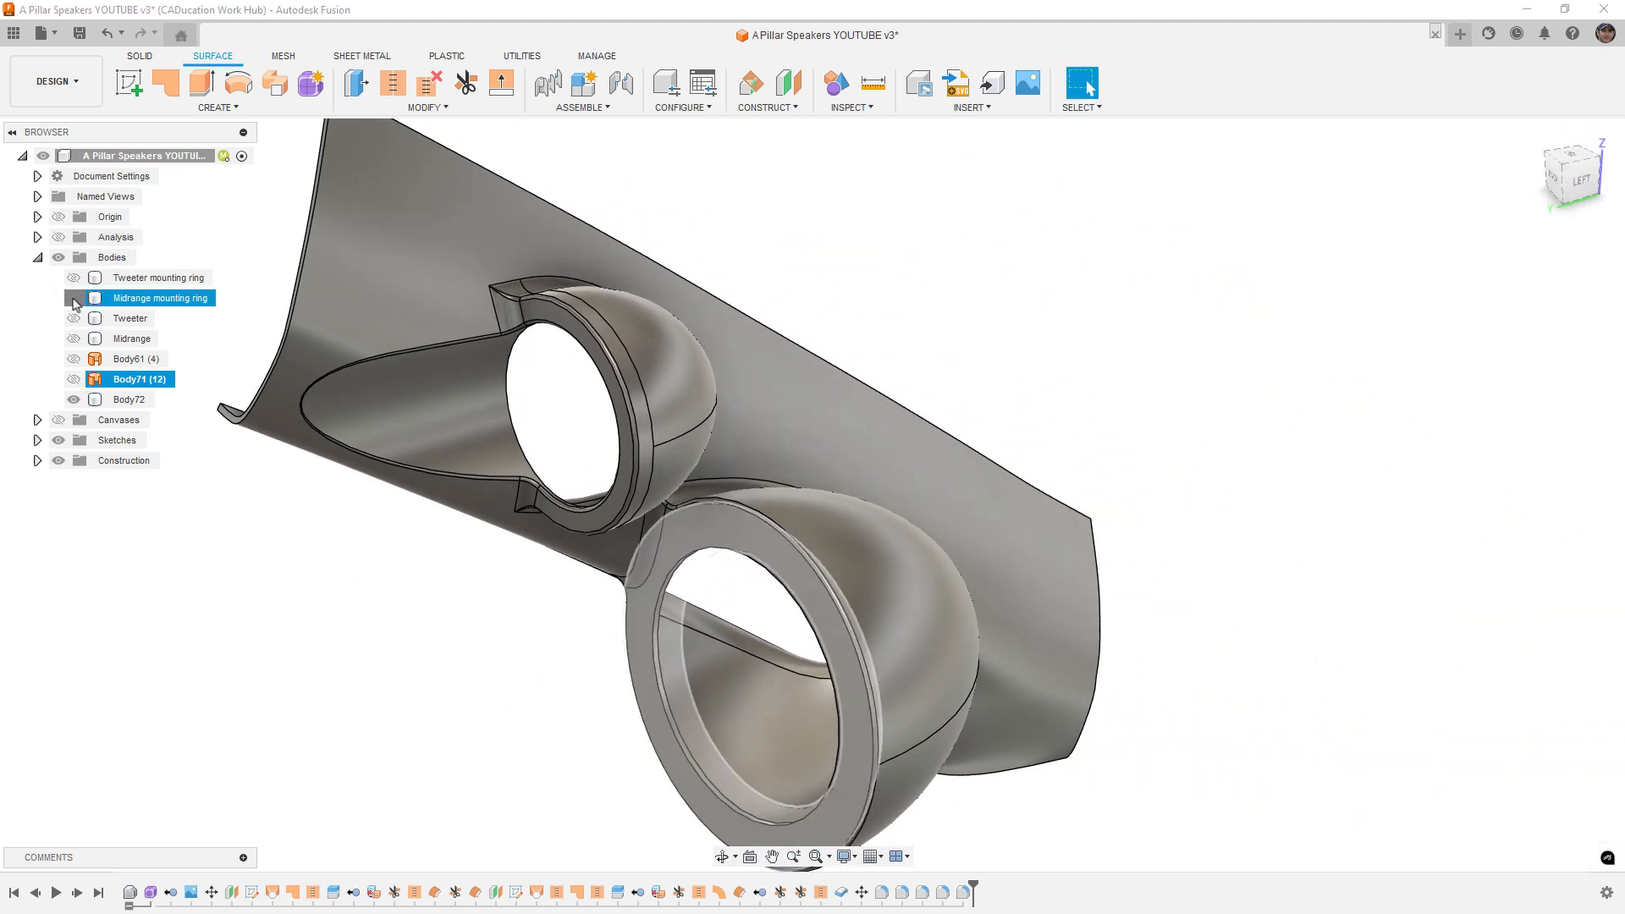
{"action": "scroll", "coordinate": [751, 591], "scroll_direction": "up", "scroll_amount": 8}
{"action": "middle_click_drag", "start_coordinate": [728, 587], "coordinate": [784, 470], "text": "shift"}
{"action": "middle_click_drag", "start_coordinate": [799, 606], "coordinate": [838, 449]}
{"action": "middle_click_drag", "start_coordinate": [848, 488], "coordinate": [860, 463], "text": "shift"}
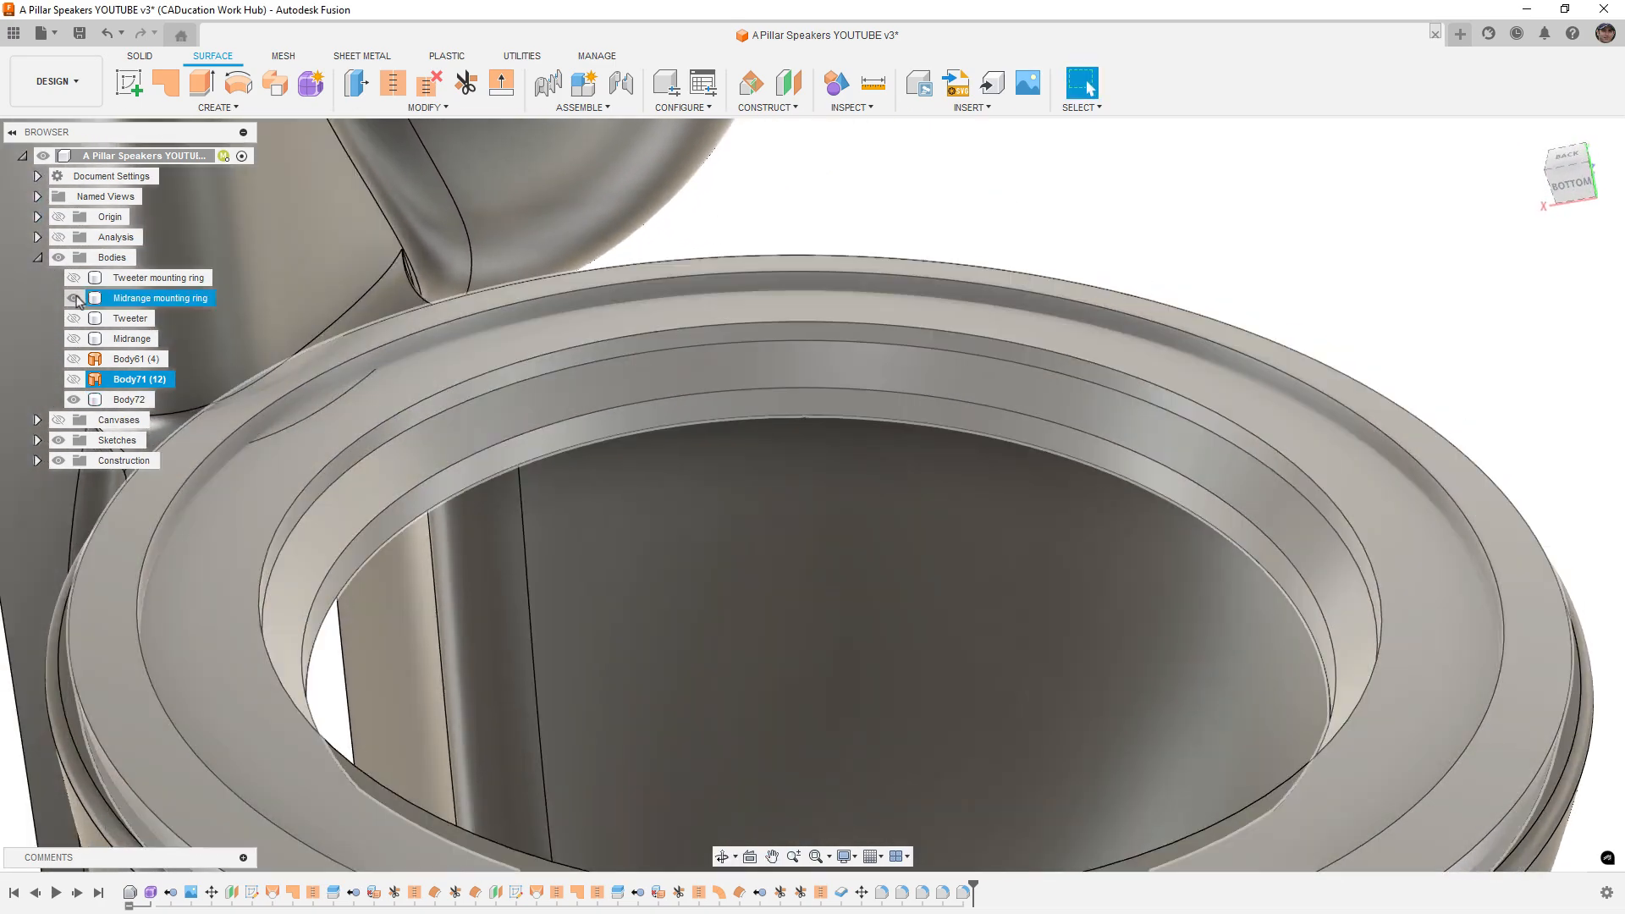
{"action": "left_click", "coordinate": [76, 299]}
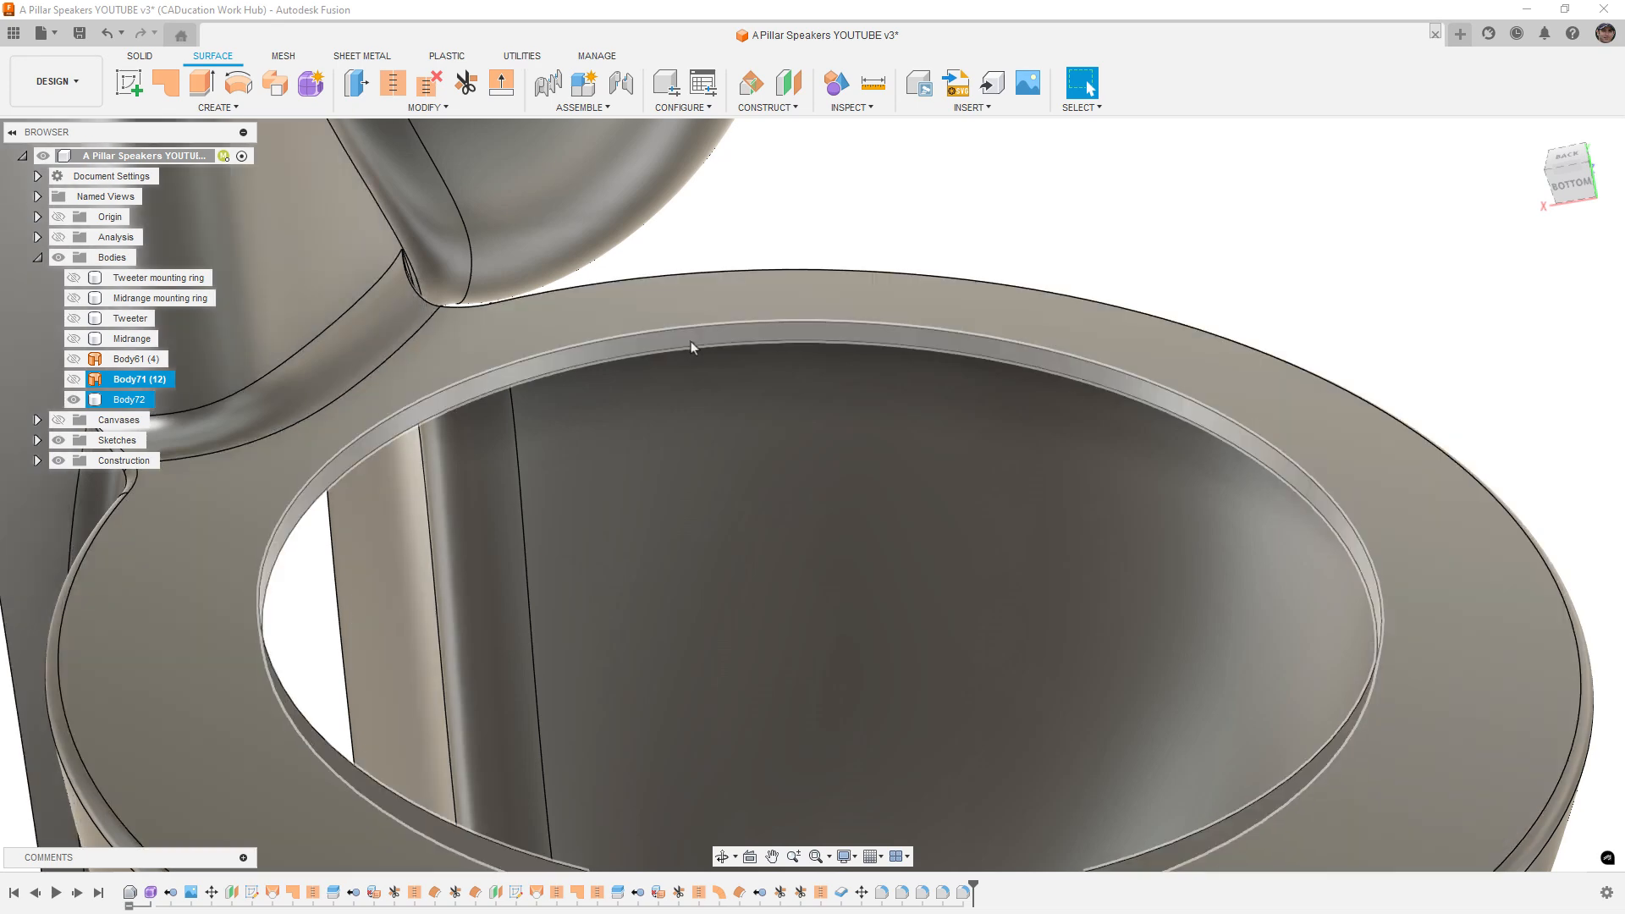
{"action": "left_click", "coordinate": [687, 322]}
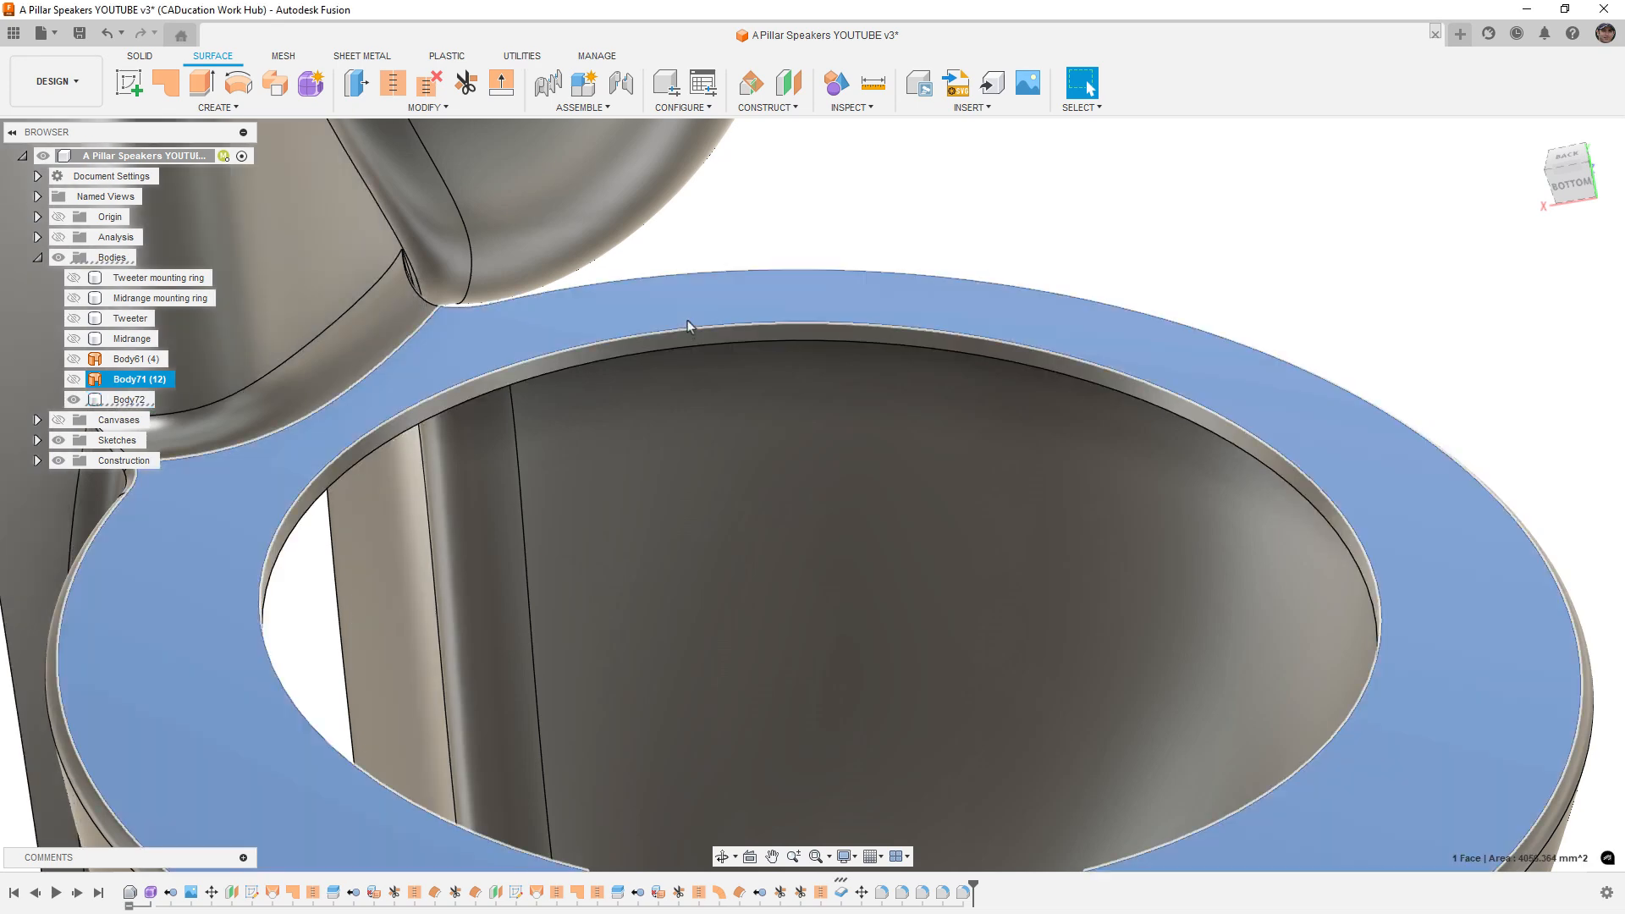
{"action": "right_click", "coordinate": [687, 320]}
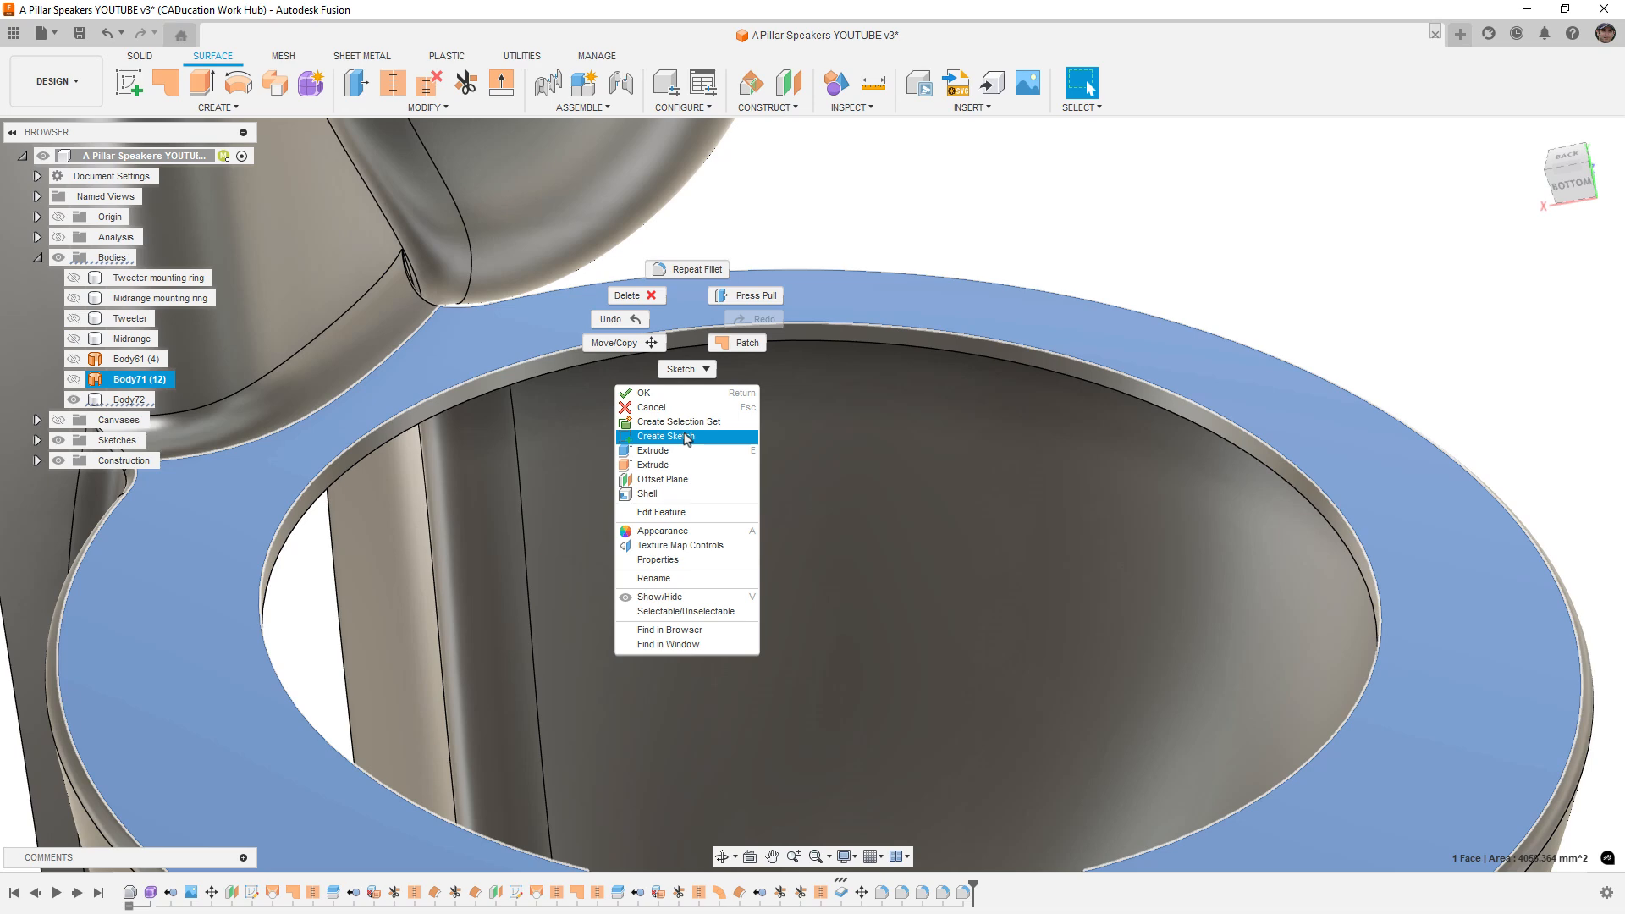
{"action": "scroll", "coordinate": [880, 236], "scroll_direction": "down", "scroll_amount": 5}
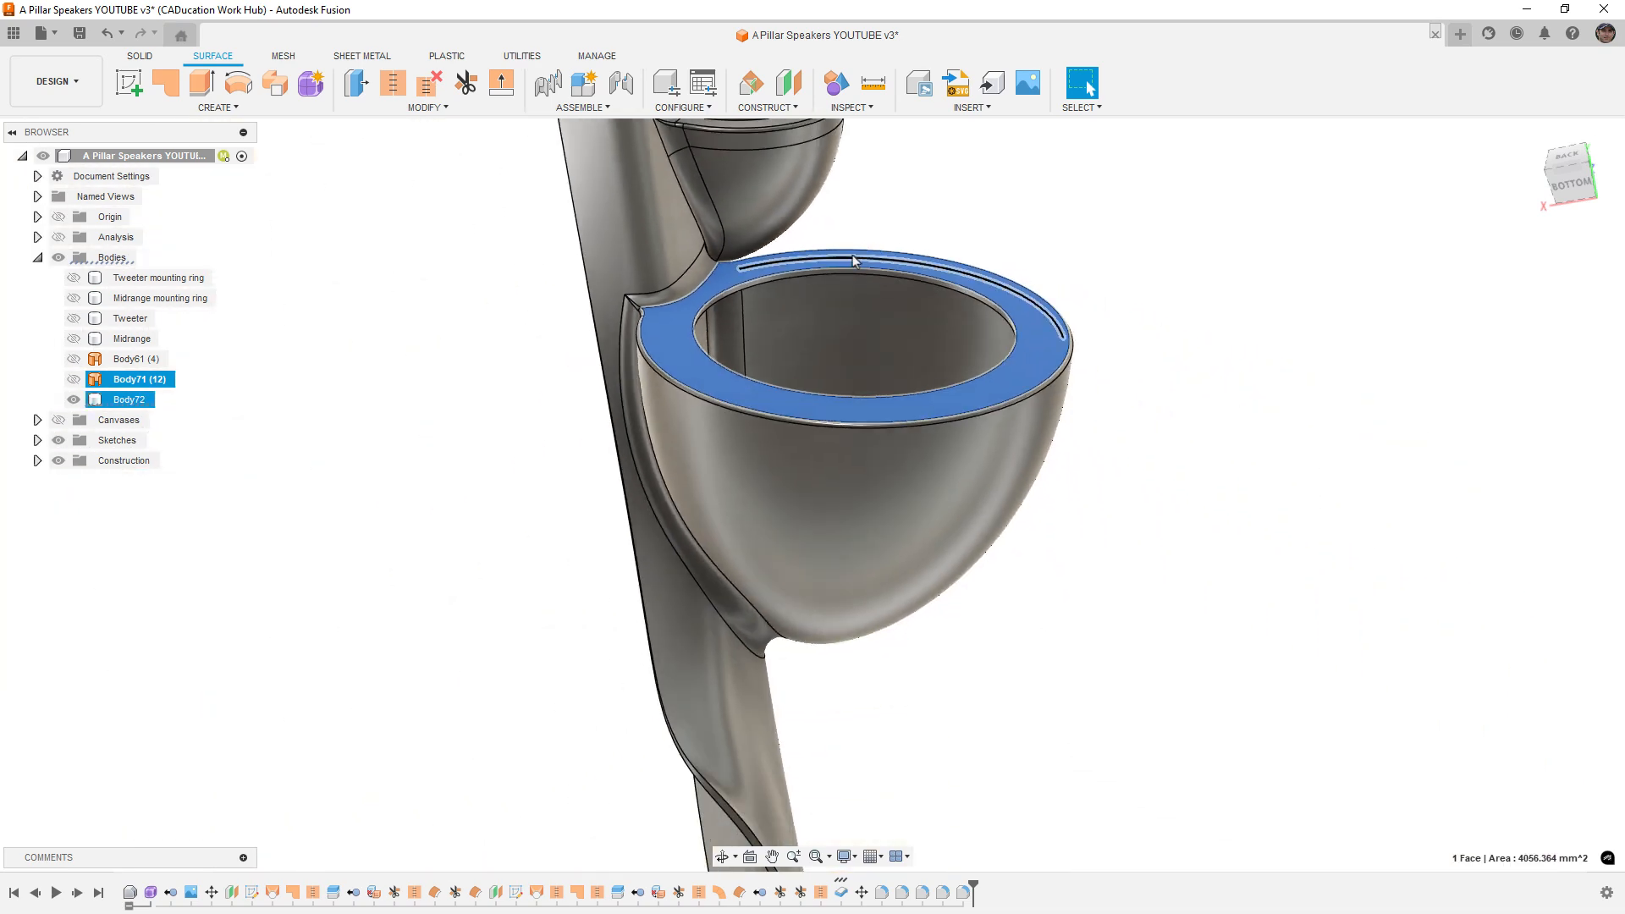
{"action": "middle_click_drag", "start_coordinate": [853, 261], "coordinate": [668, 617], "text": "shift"}
{"action": "left_click", "coordinate": [519, 683]}
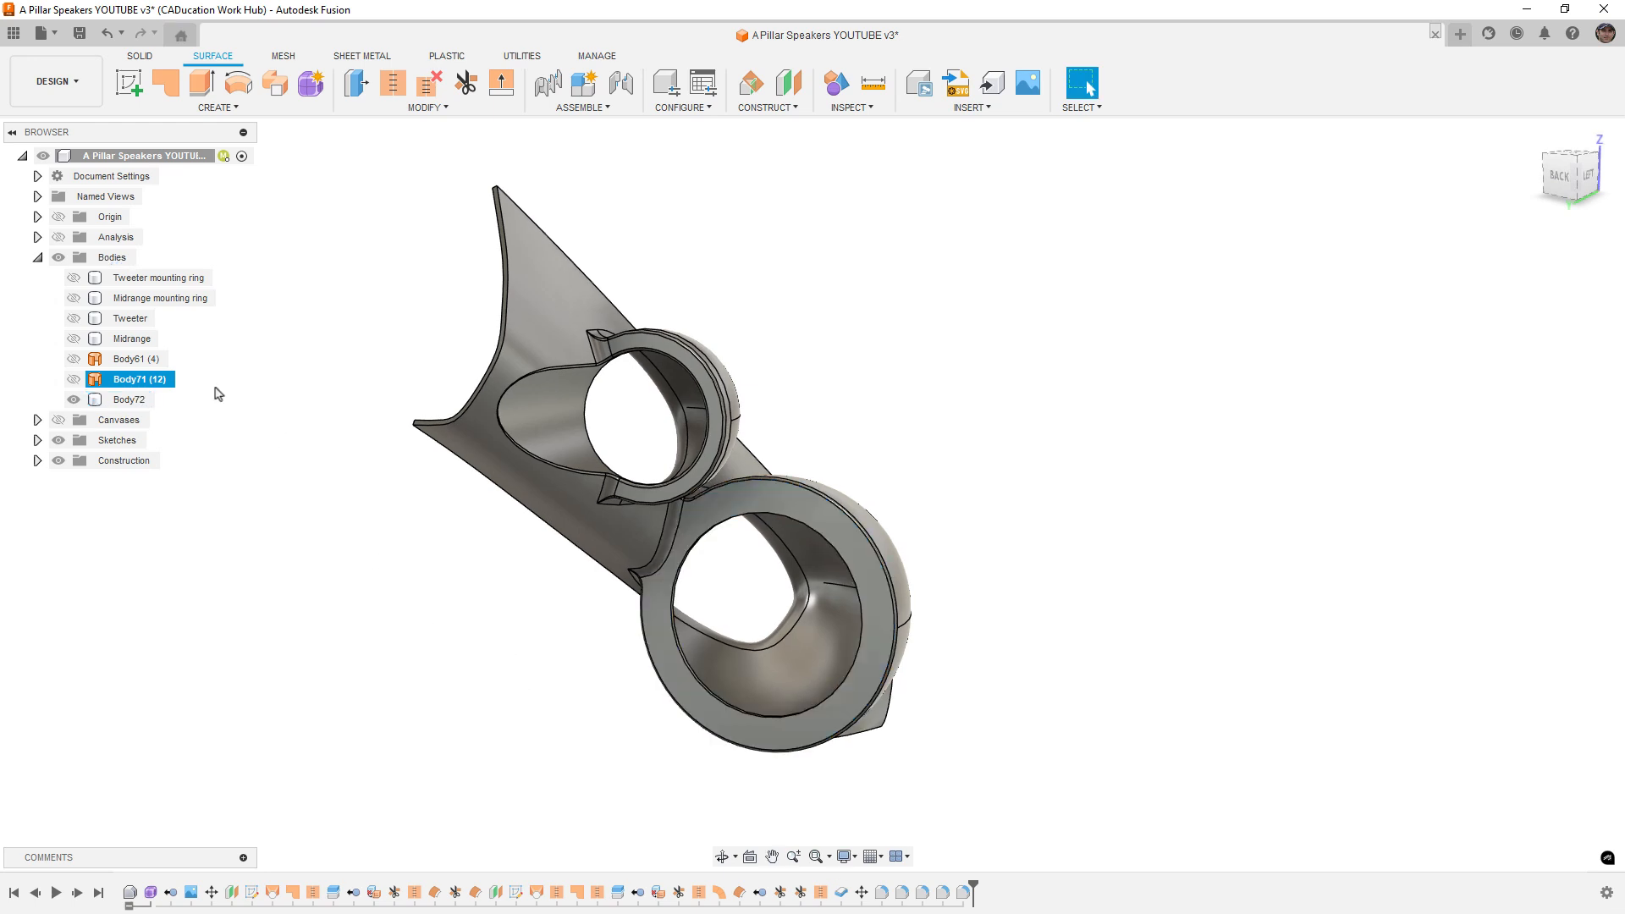
Step: Show the mounting rings to check their placement on the pods, hide them again, and view the model from the left side
{"action": "left_click", "coordinate": [93, 301]}
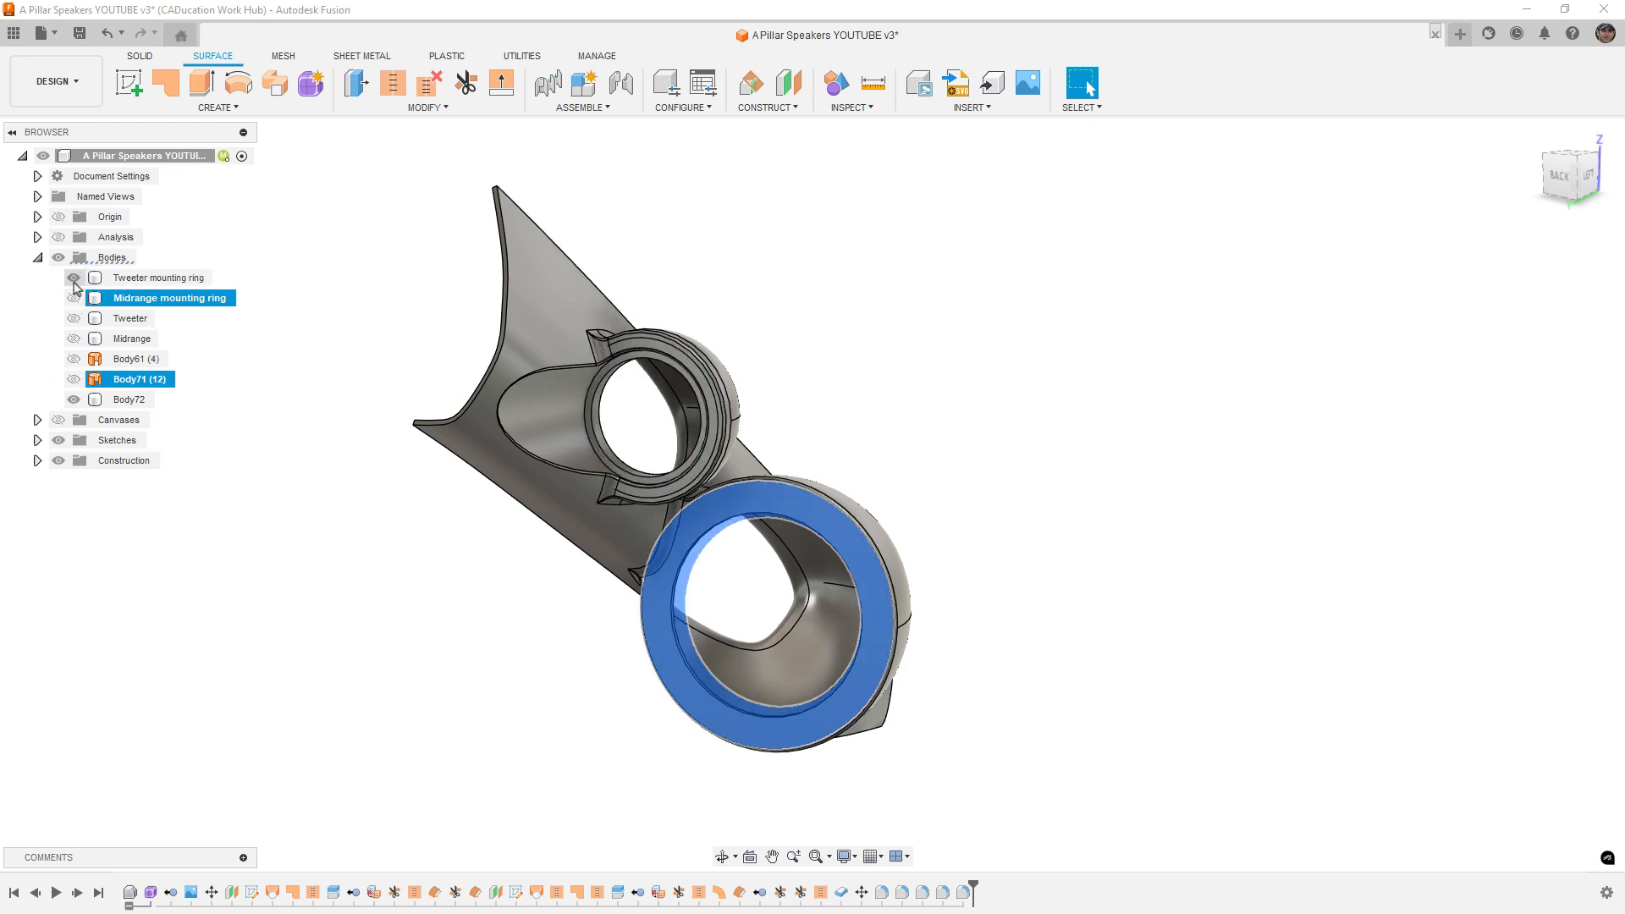
{"action": "left_click", "coordinate": [613, 385]}
{"action": "middle_click_drag", "start_coordinate": [984, 377], "coordinate": [901, 373], "text": "shift"}
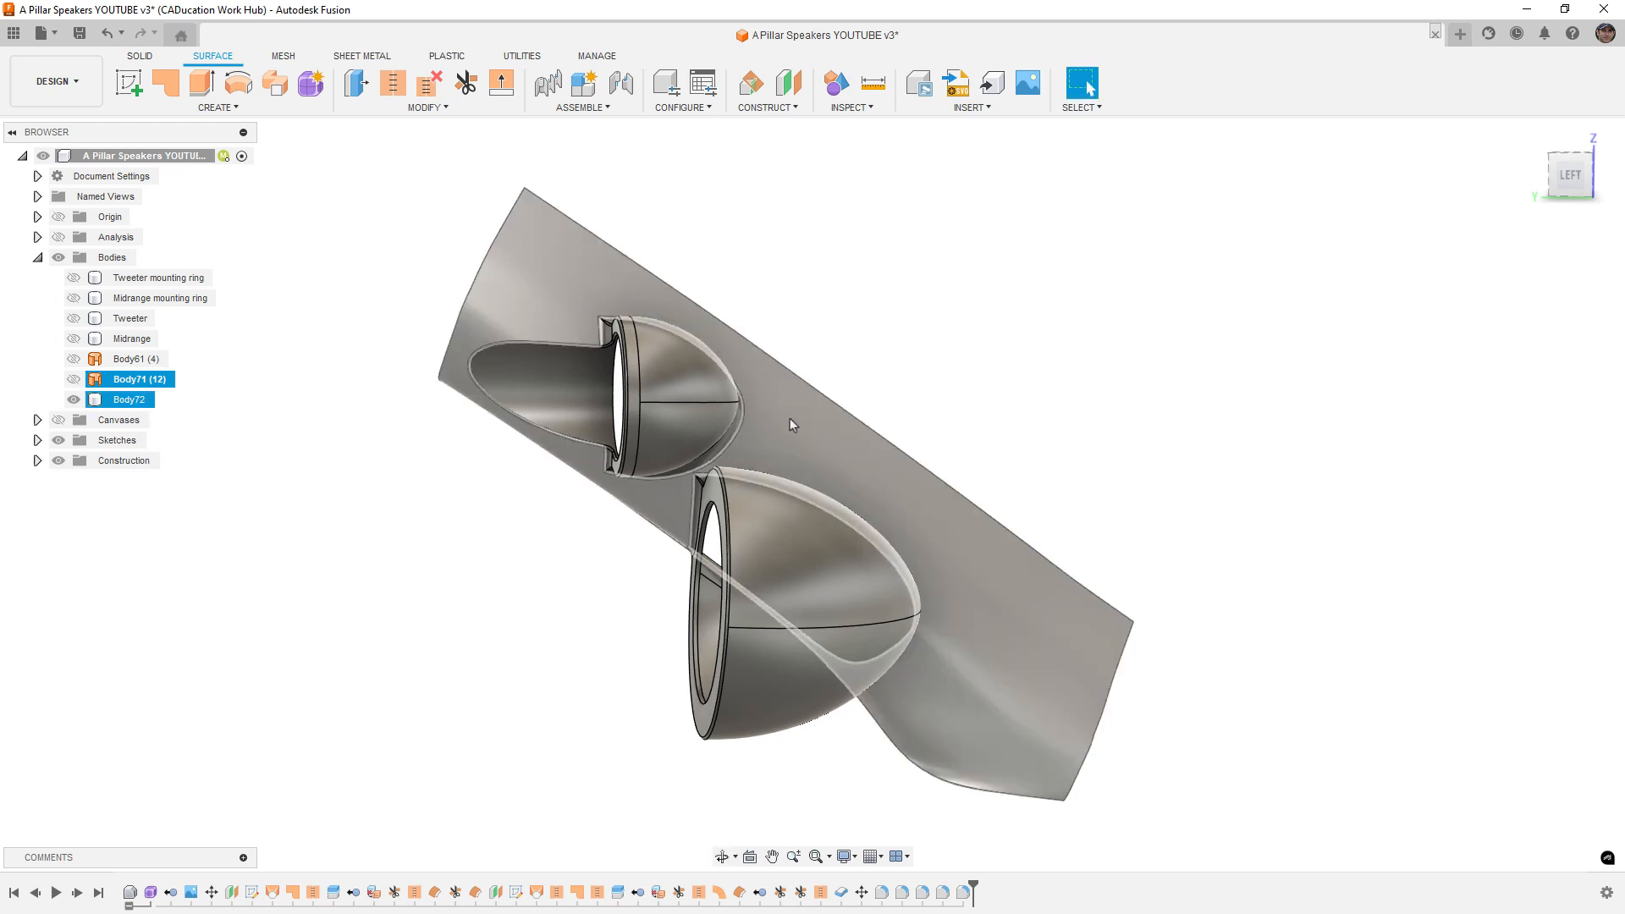
{"action": "left_click", "coordinate": [1574, 175]}
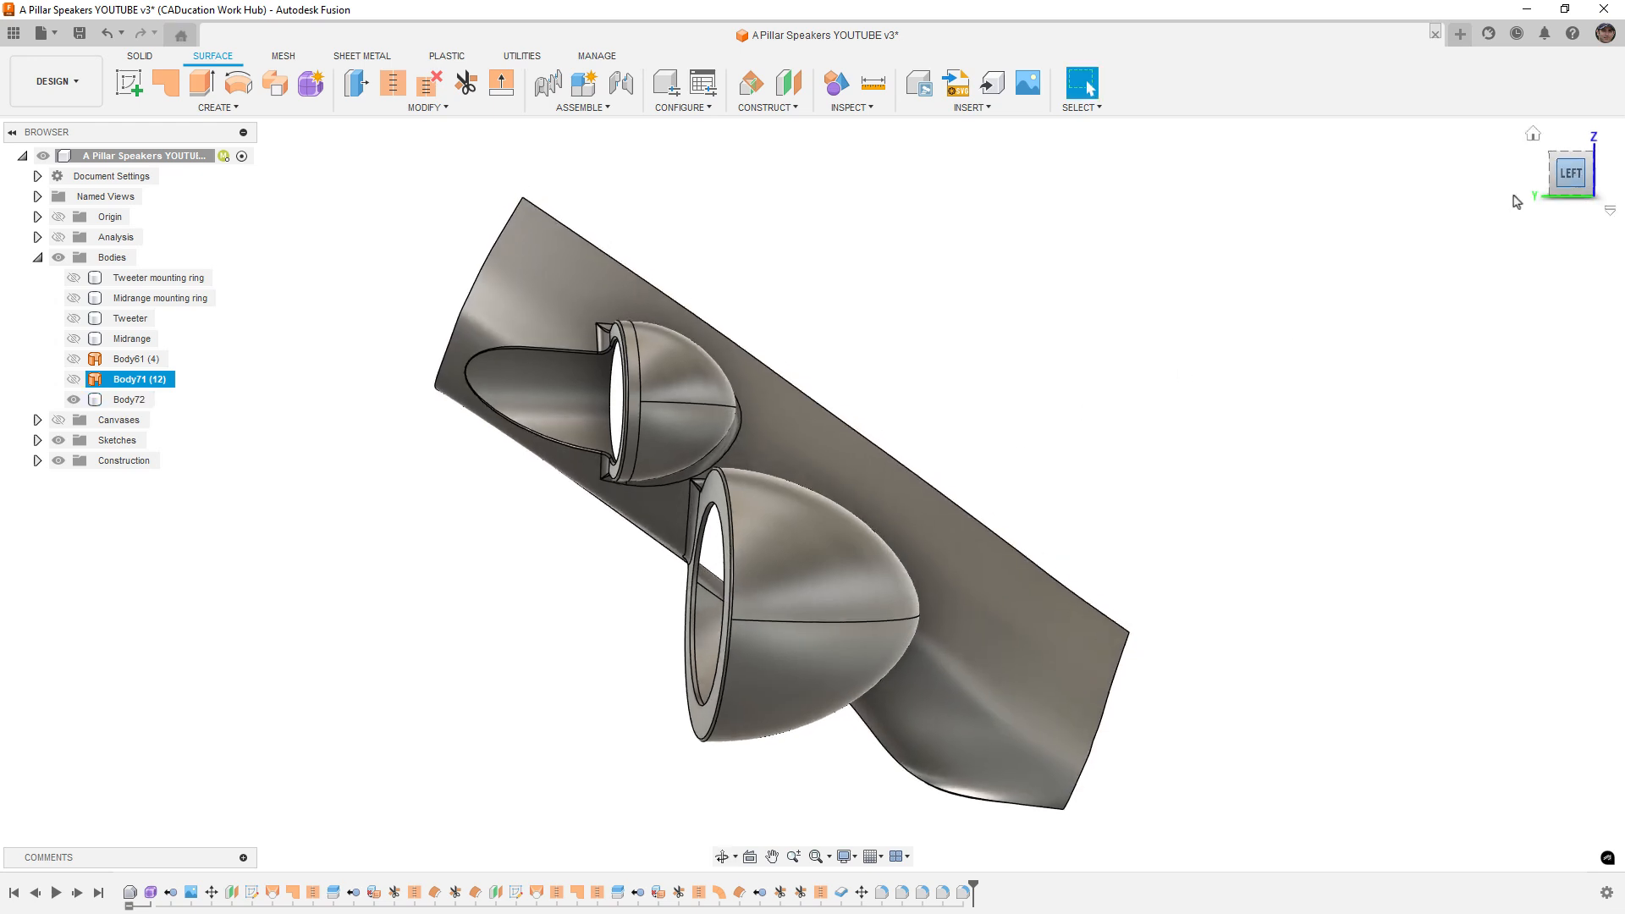
{"action": "scroll", "coordinate": [1049, 339], "scroll_direction": "down", "scroll_amount": 2}
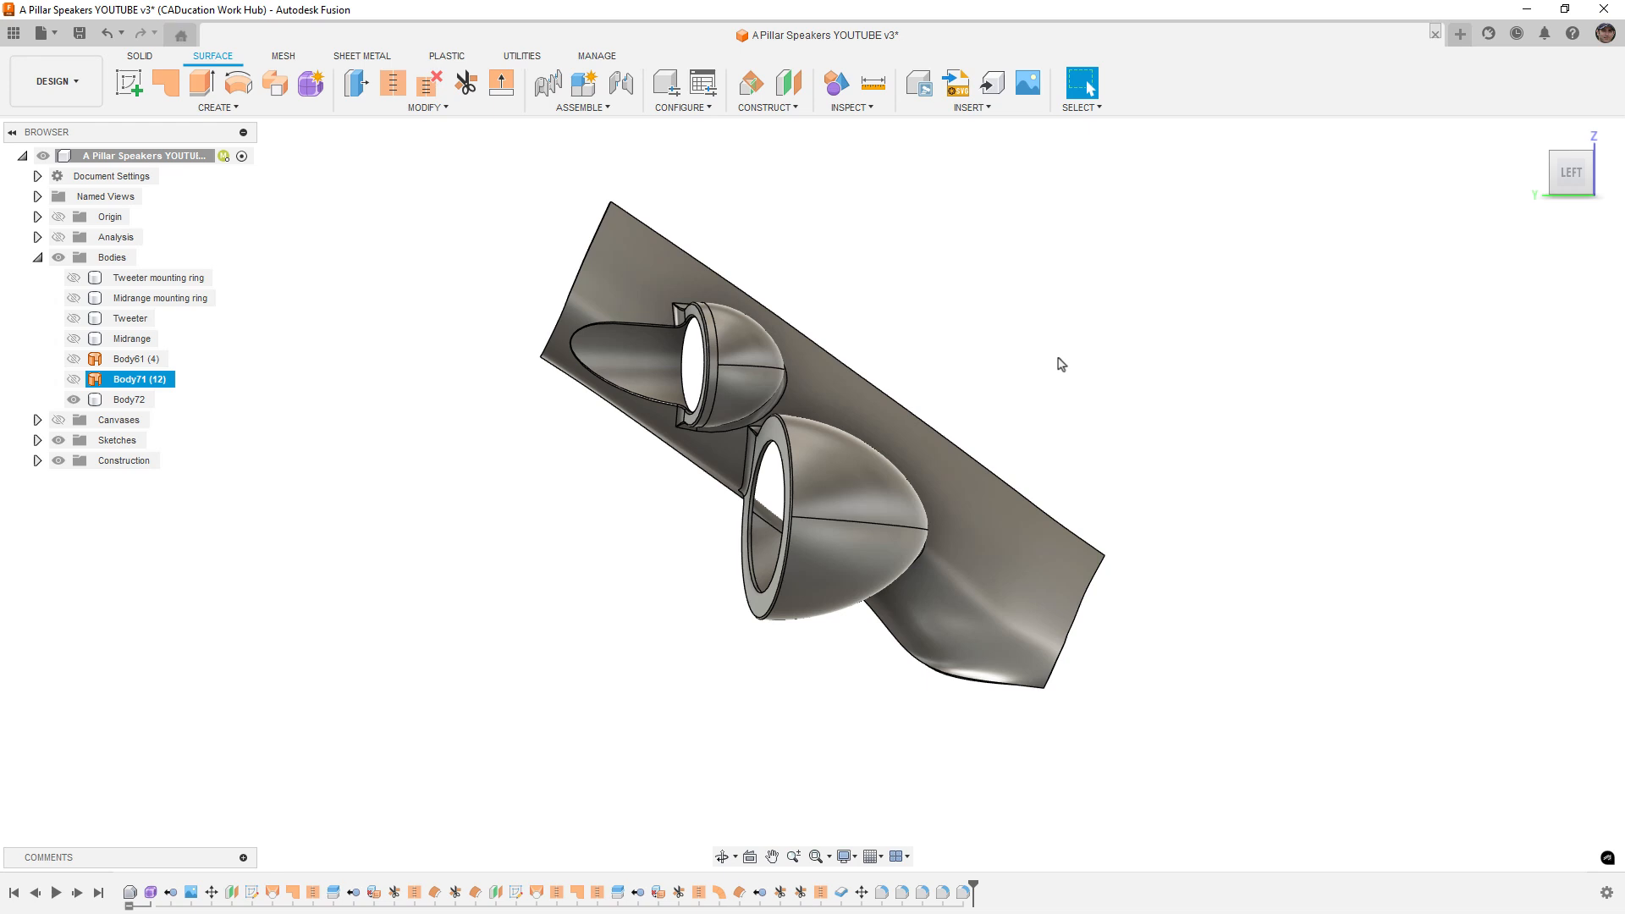